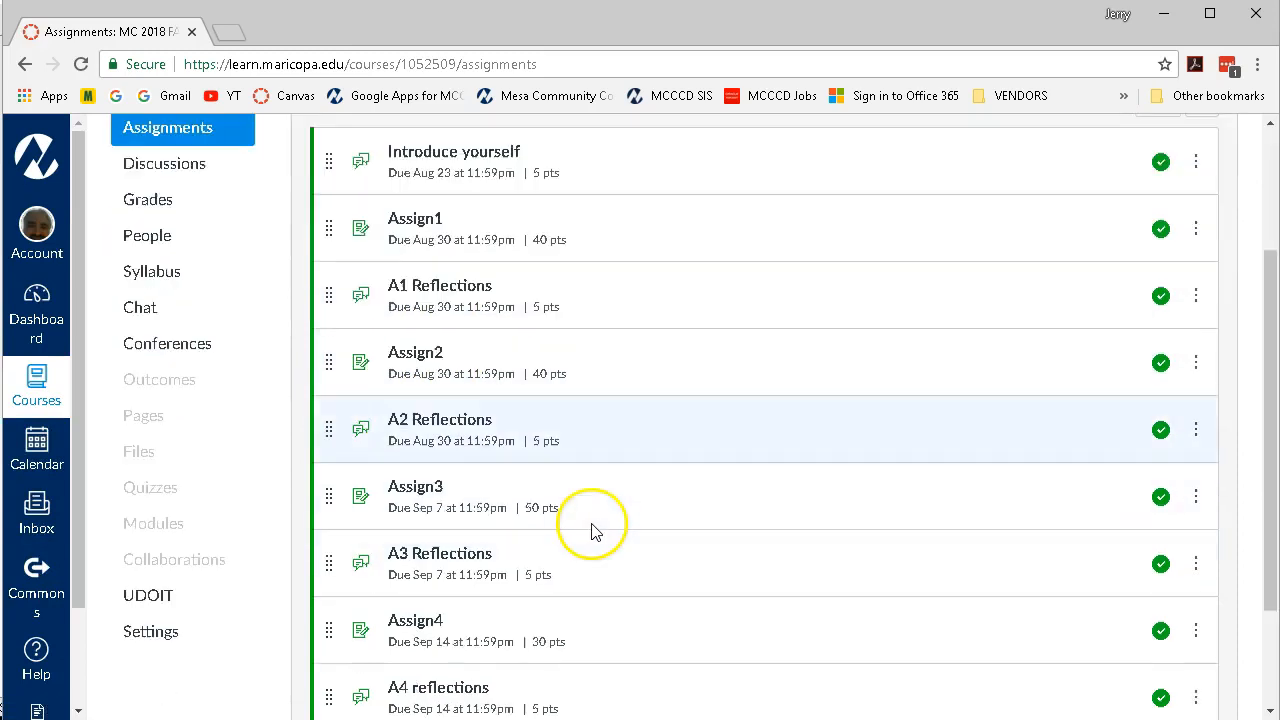
- Open the Assign4 assignment and its linked A4 page with the technical drawing exercises
{"action": "left_click", "coordinate": [415, 622]}
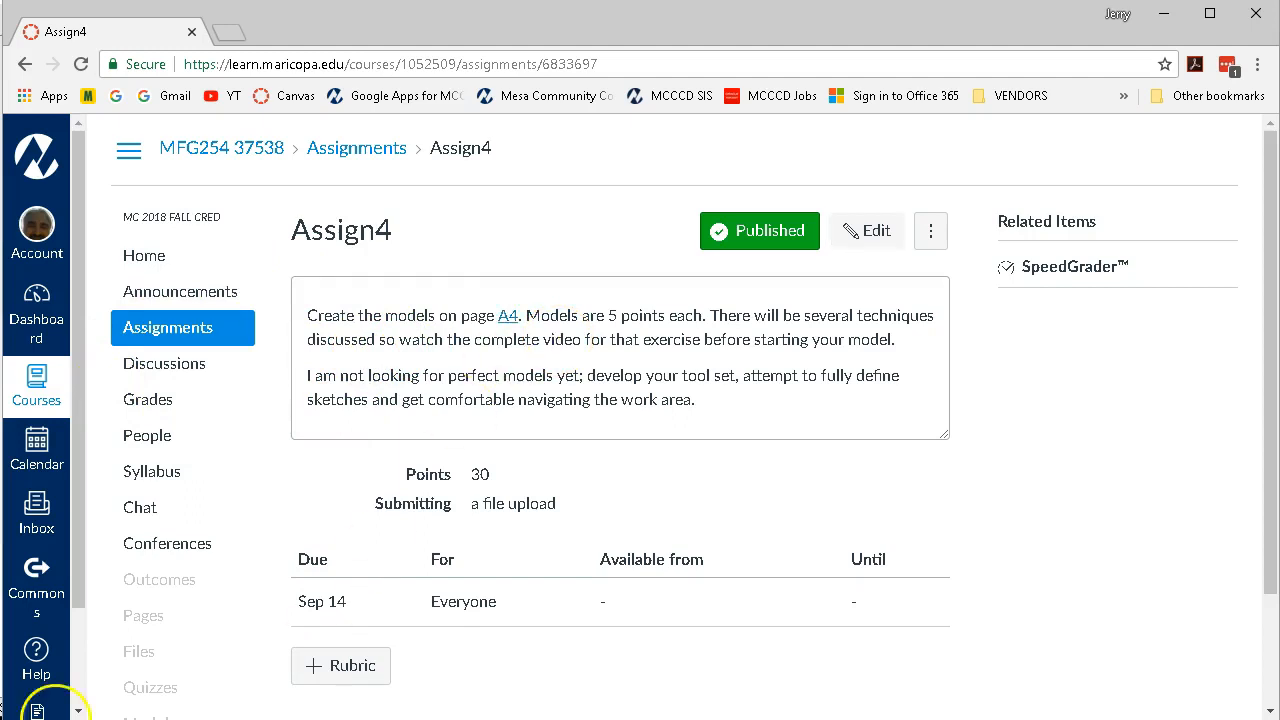
{"action": "left_click", "coordinate": [508, 318]}
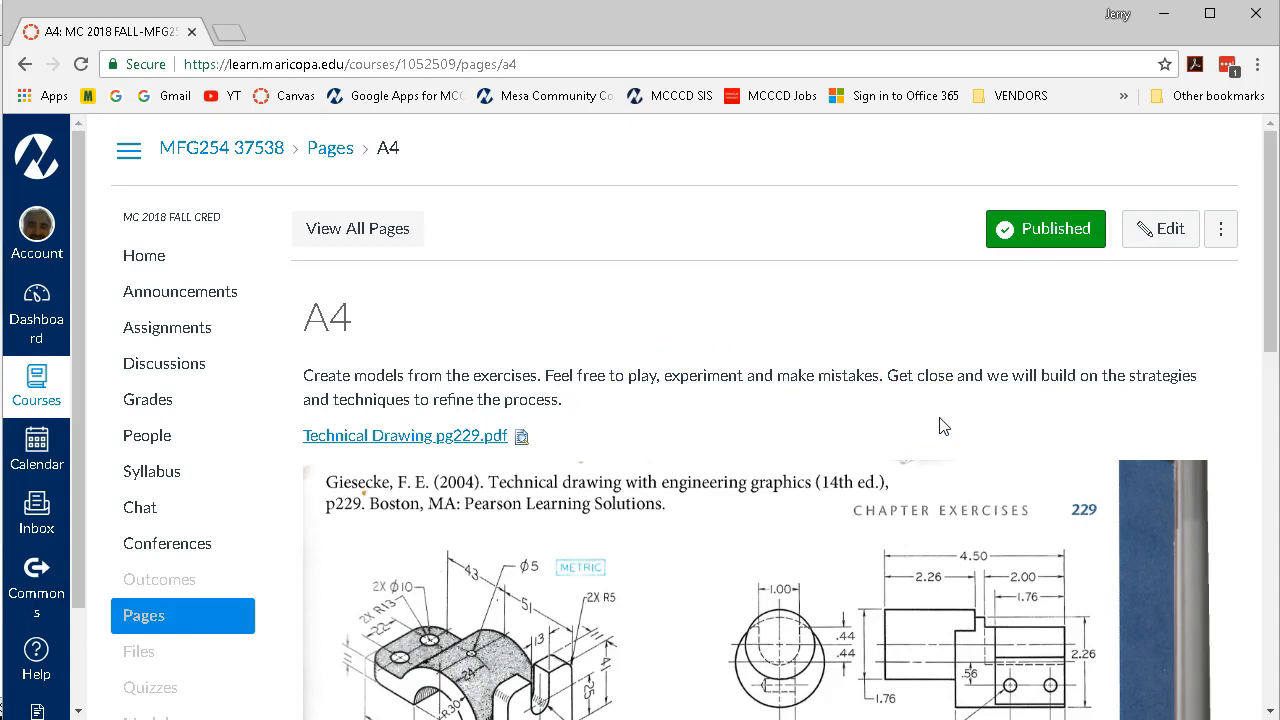
{"action": "scroll", "coordinate": [918, 398], "scroll_direction": "down", "scroll_amount": 2}
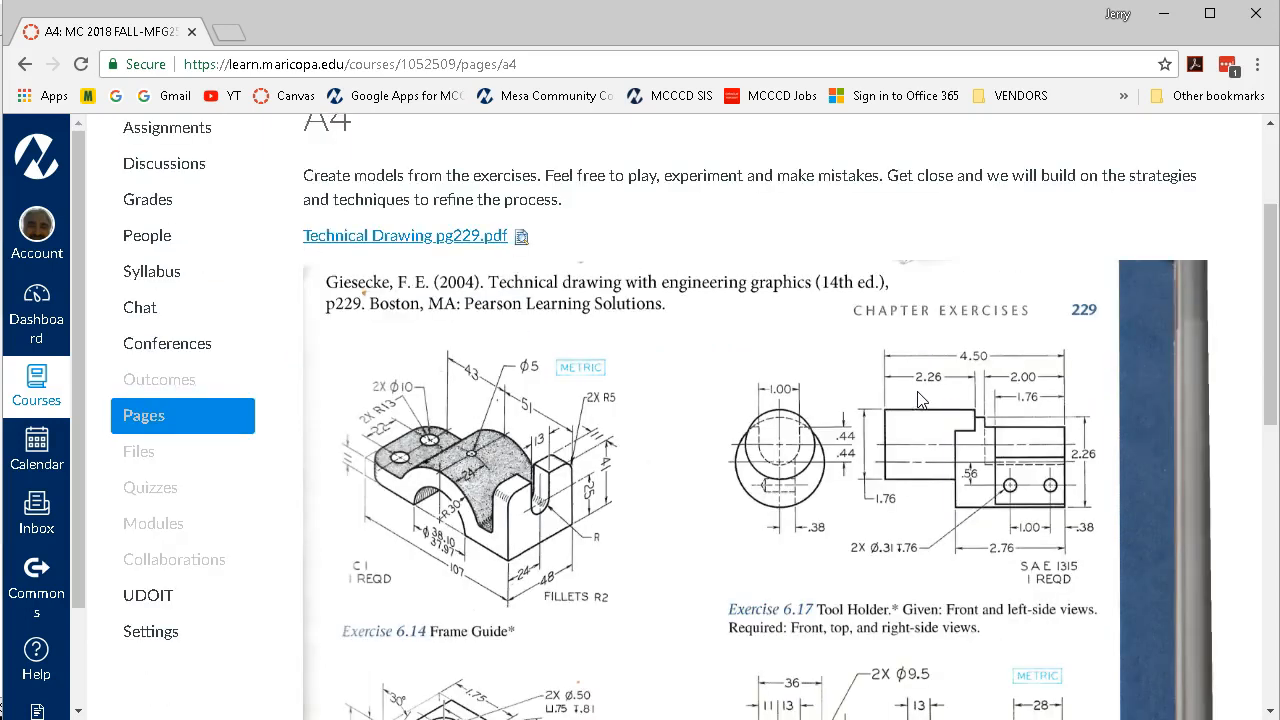
{"action": "scroll", "coordinate": [921, 400], "scroll_direction": "down", "scroll_amount": 1}
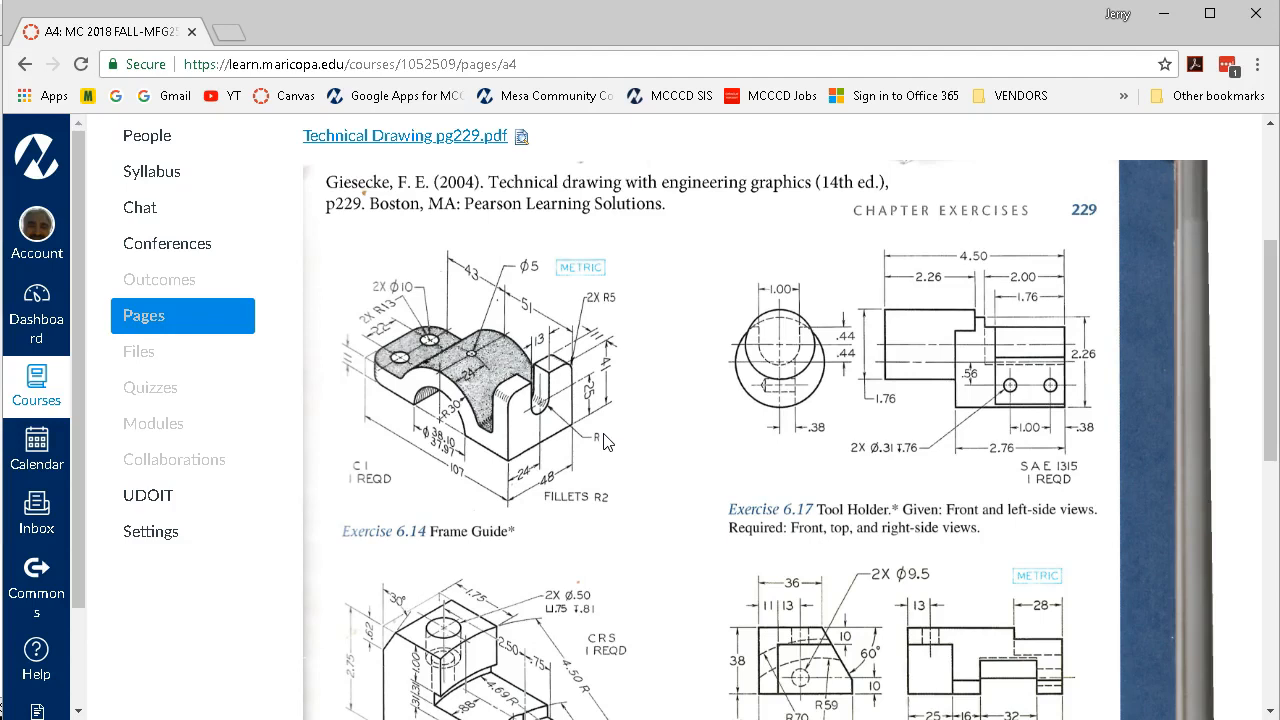
- Enlarge the page to 150% and examine the dimensions of the Exercise 6.14 Frame Guide drawing
{"action": "left_click", "coordinate": [605, 445]}
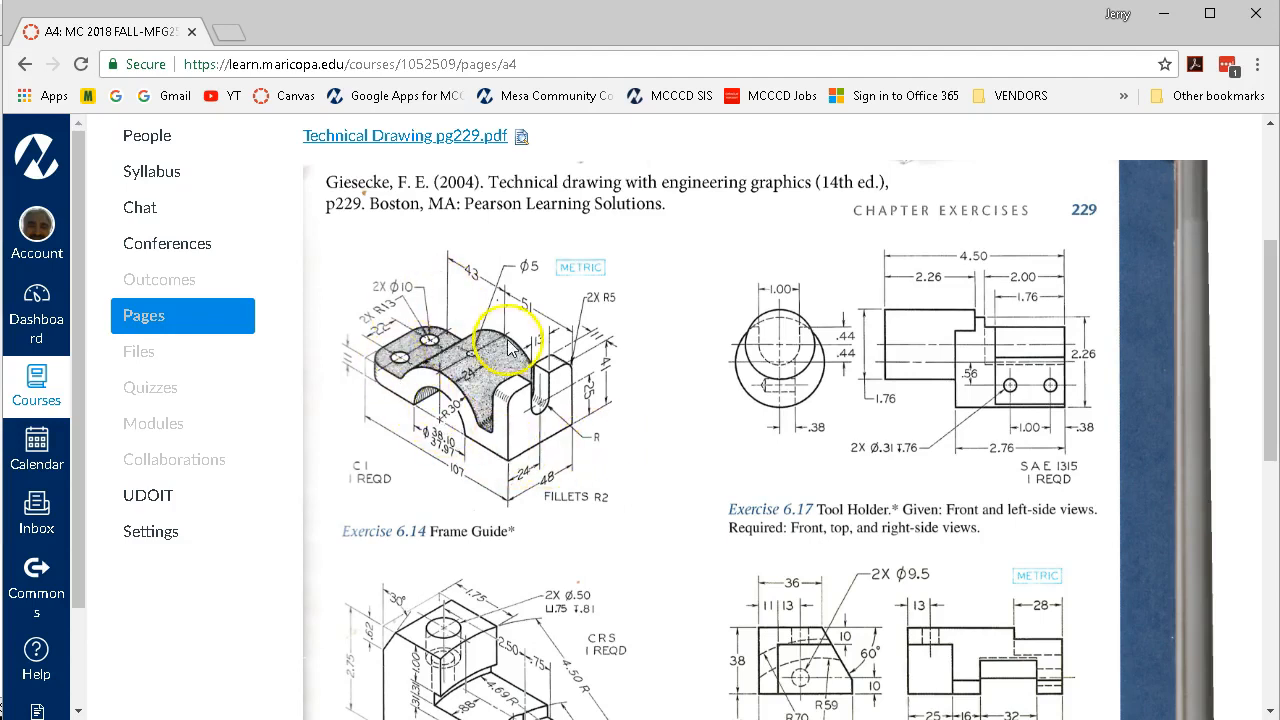
{"action": "scroll", "coordinate": [486, 486], "scroll_direction": "down", "scroll_amount": 1}
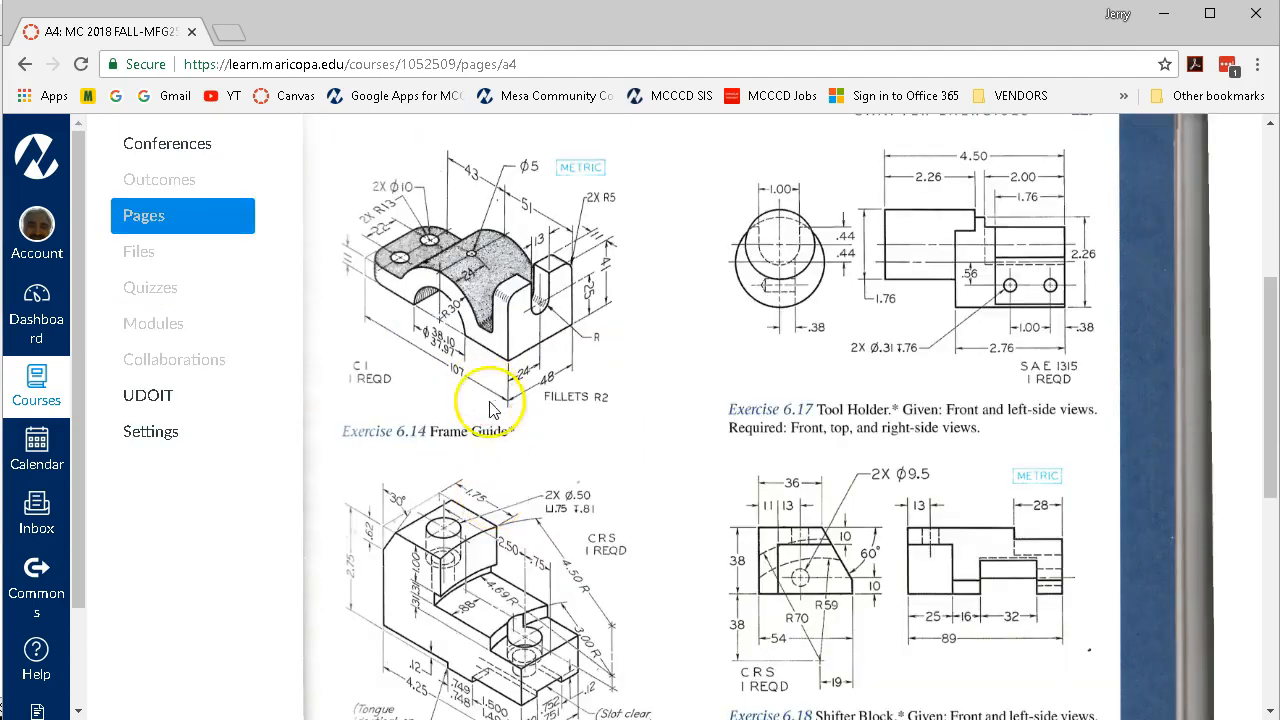
{"action": "scroll", "coordinate": [465, 385], "scroll_direction": "up", "scroll_amount": 1}
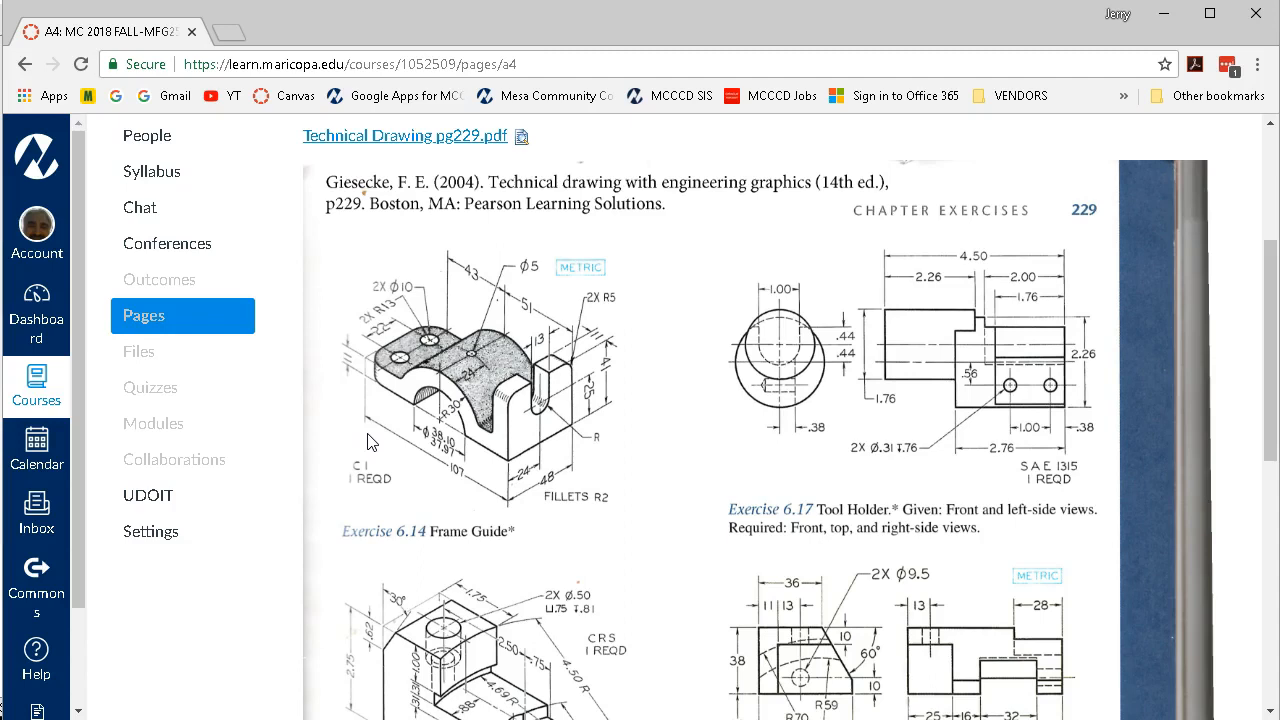
{"action": "key", "text": "ctrl+plus"}
{"action": "key", "text": "ctrl+plus"}
{"action": "key", "text": "ctrl+plus"}
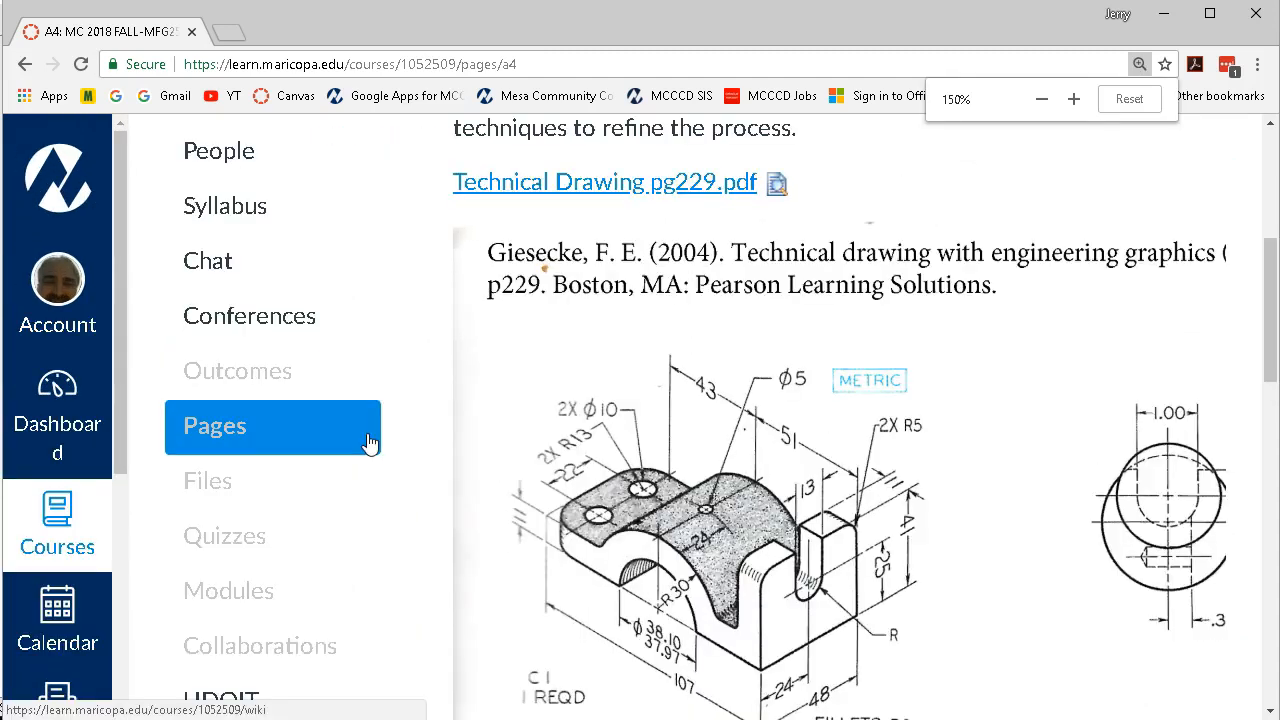
{"action": "left_click_drag", "start_coordinate": [1266, 298], "coordinate": [1263, 336]}
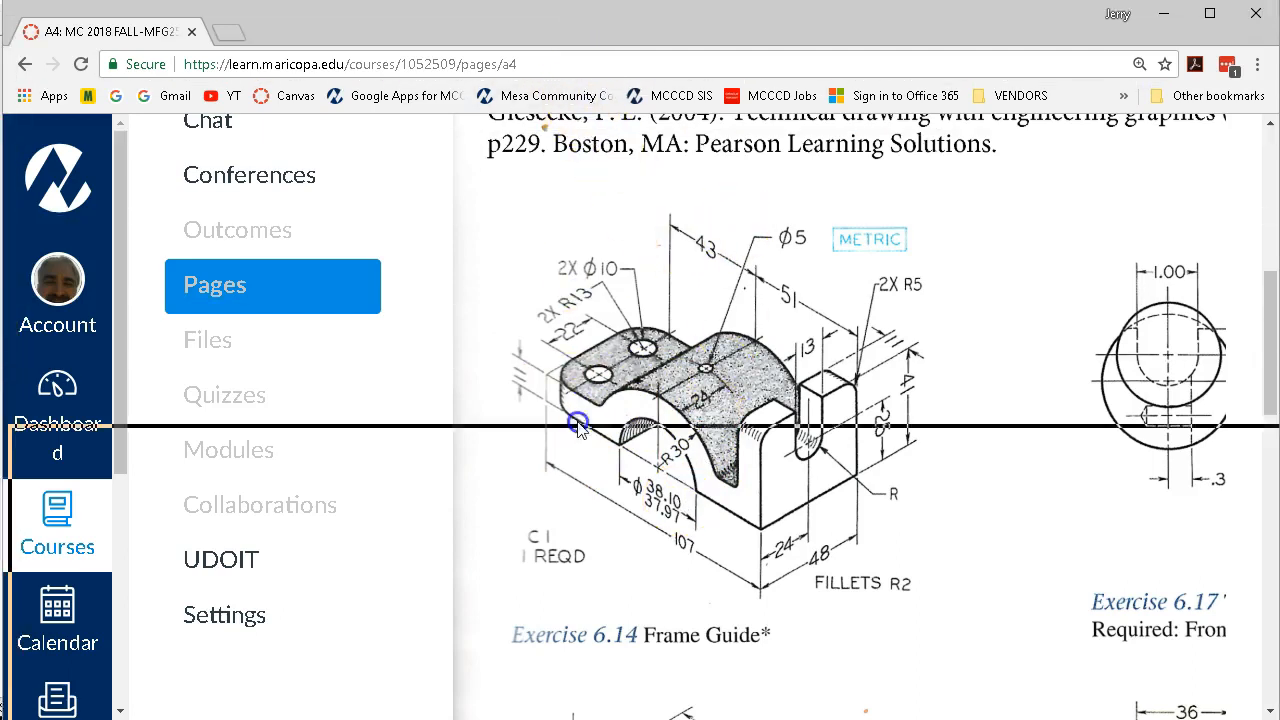
- Switch to SOLIDWORKS and create a new part from the Part Metric template
{"action": "key", "text": "alt+Tab"}
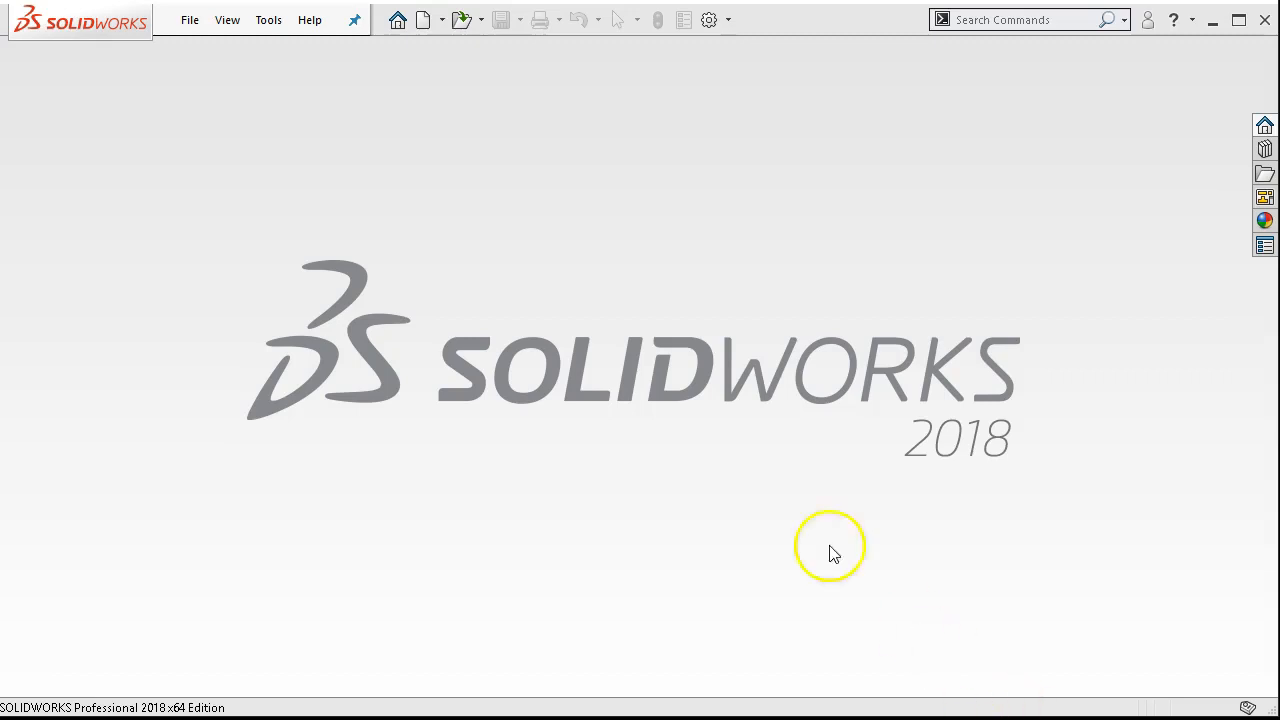
{"action": "left_click", "coordinate": [191, 22]}
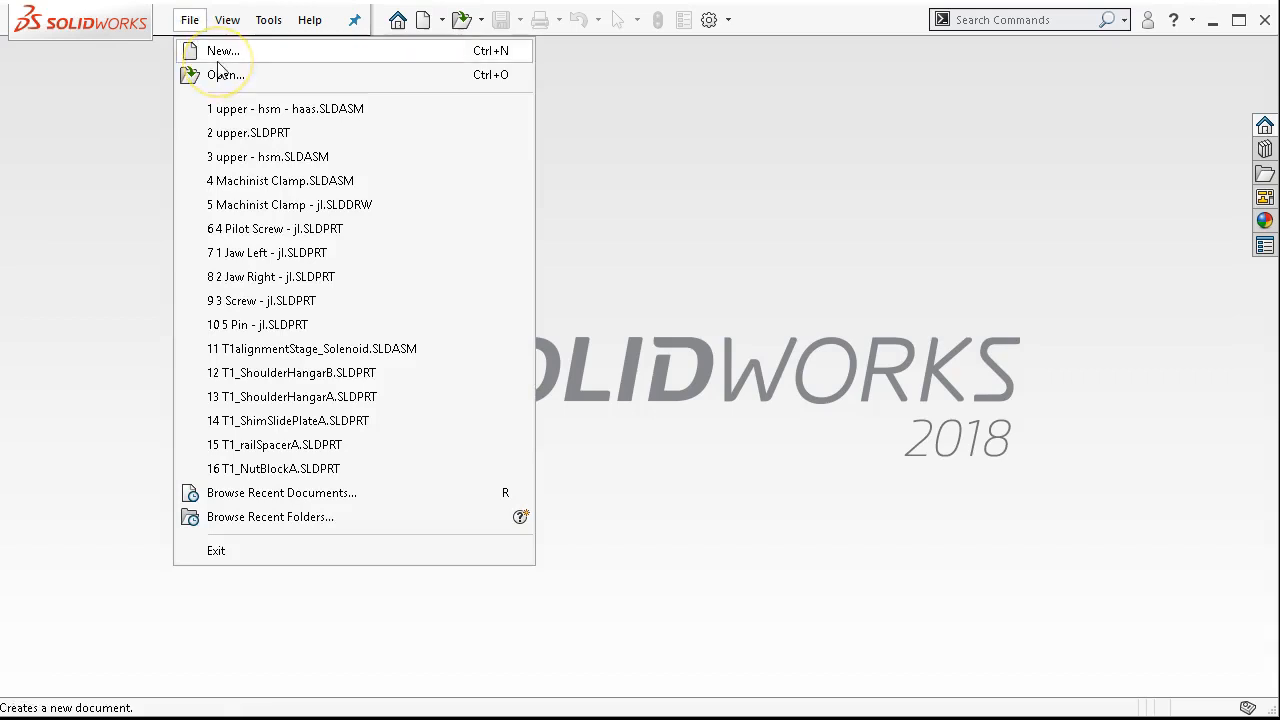
{"action": "left_click", "coordinate": [219, 61]}
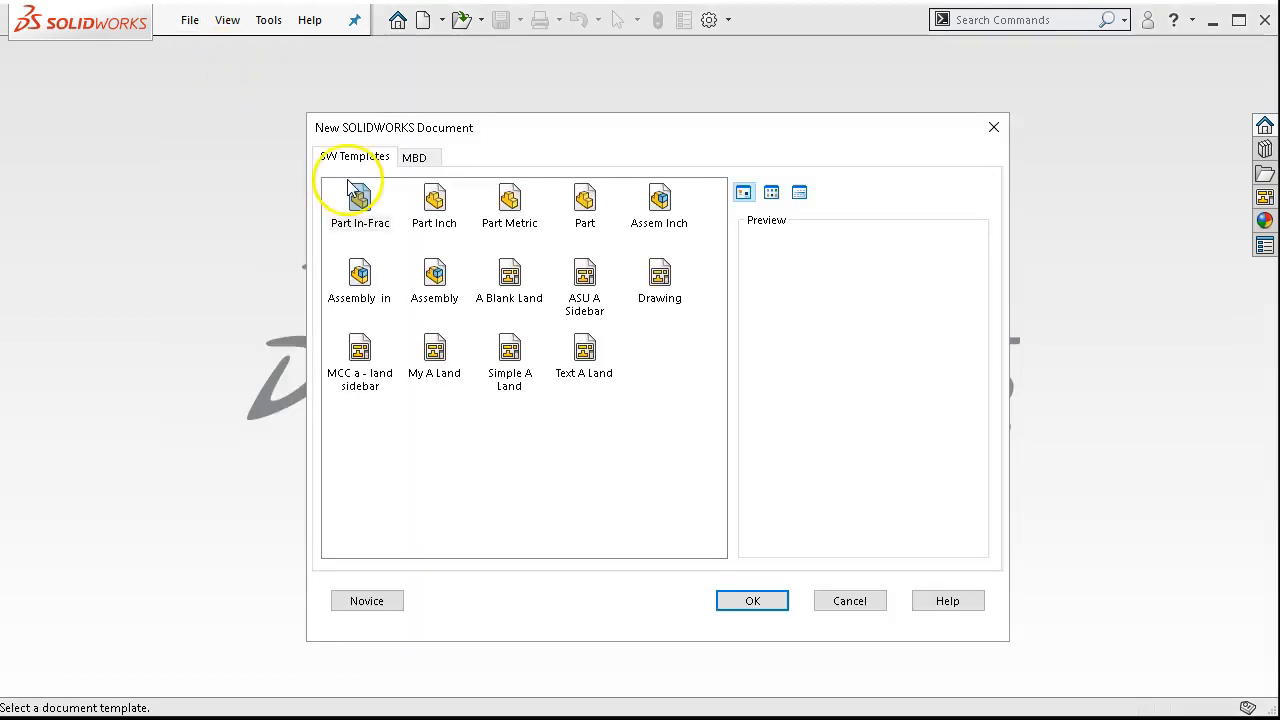
{"action": "double_click", "coordinate": [506, 216]}
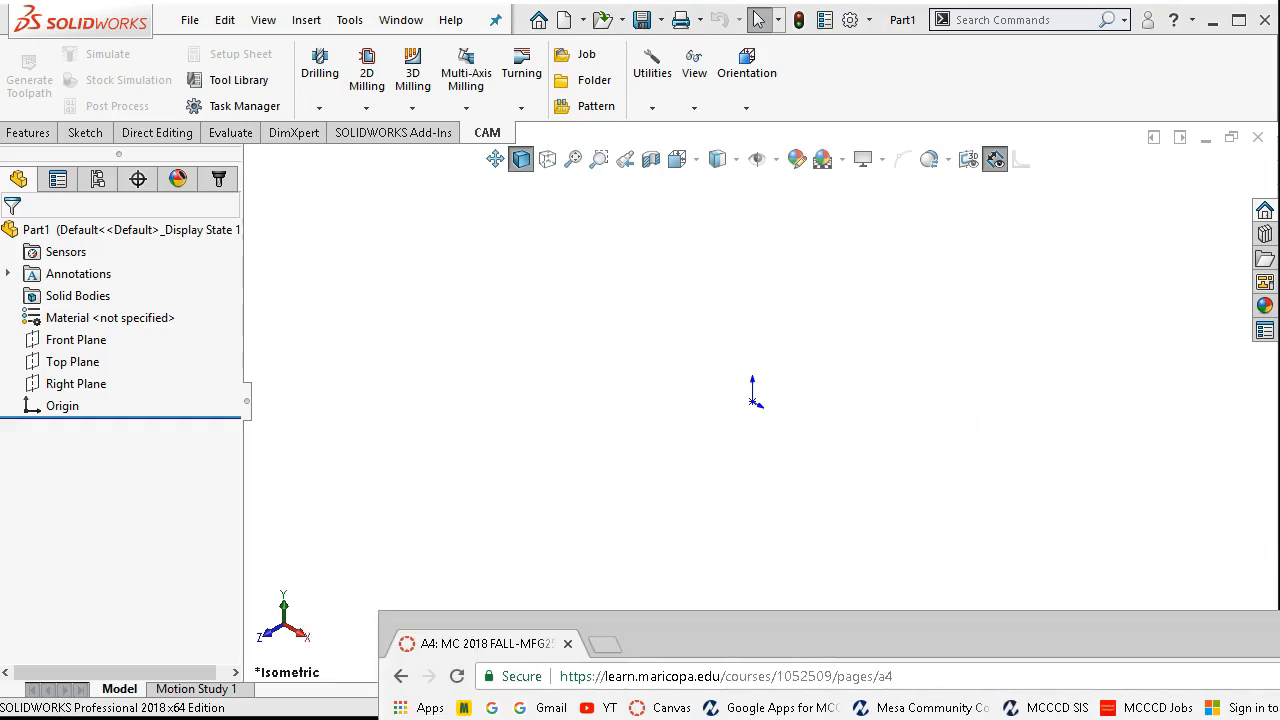
{"action": "left_click", "coordinate": [669, 334]}
{"action": "left_click", "coordinate": [422, 437]}
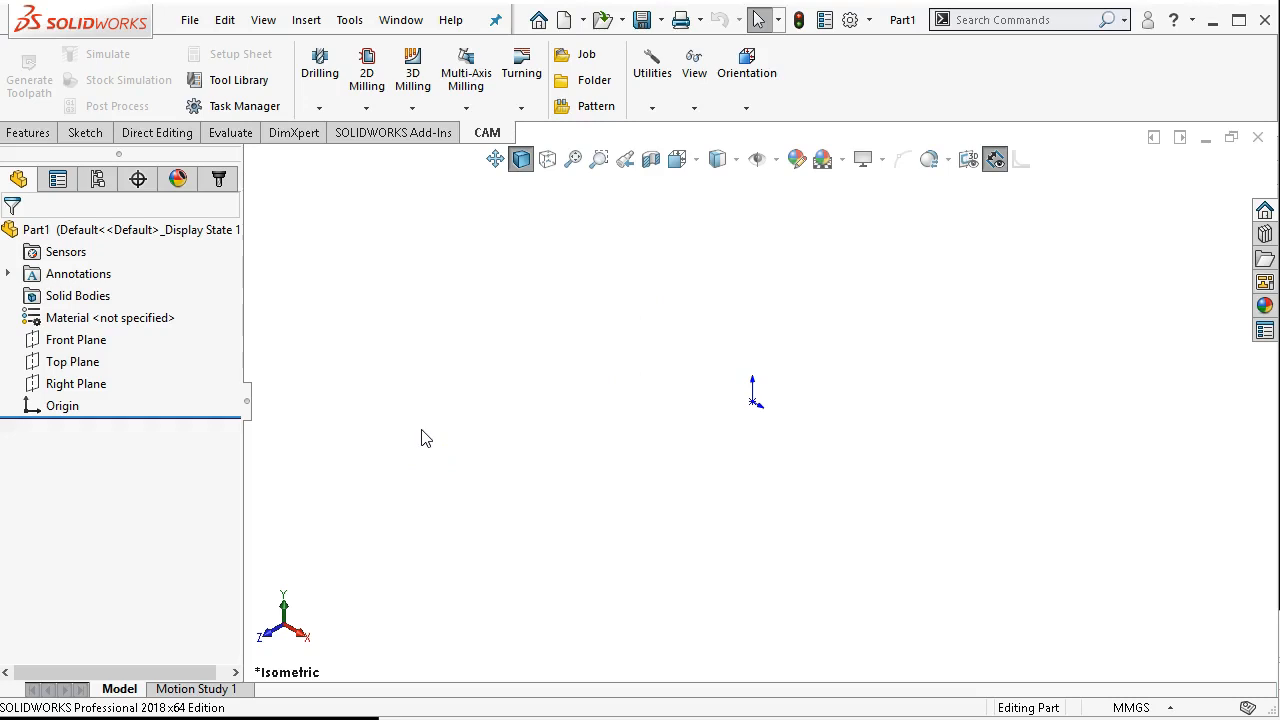
- Start a sketch on the Front Plane and draw a horizontal line about 57 mm long from the origin
{"action": "left_click", "coordinate": [86, 344]}
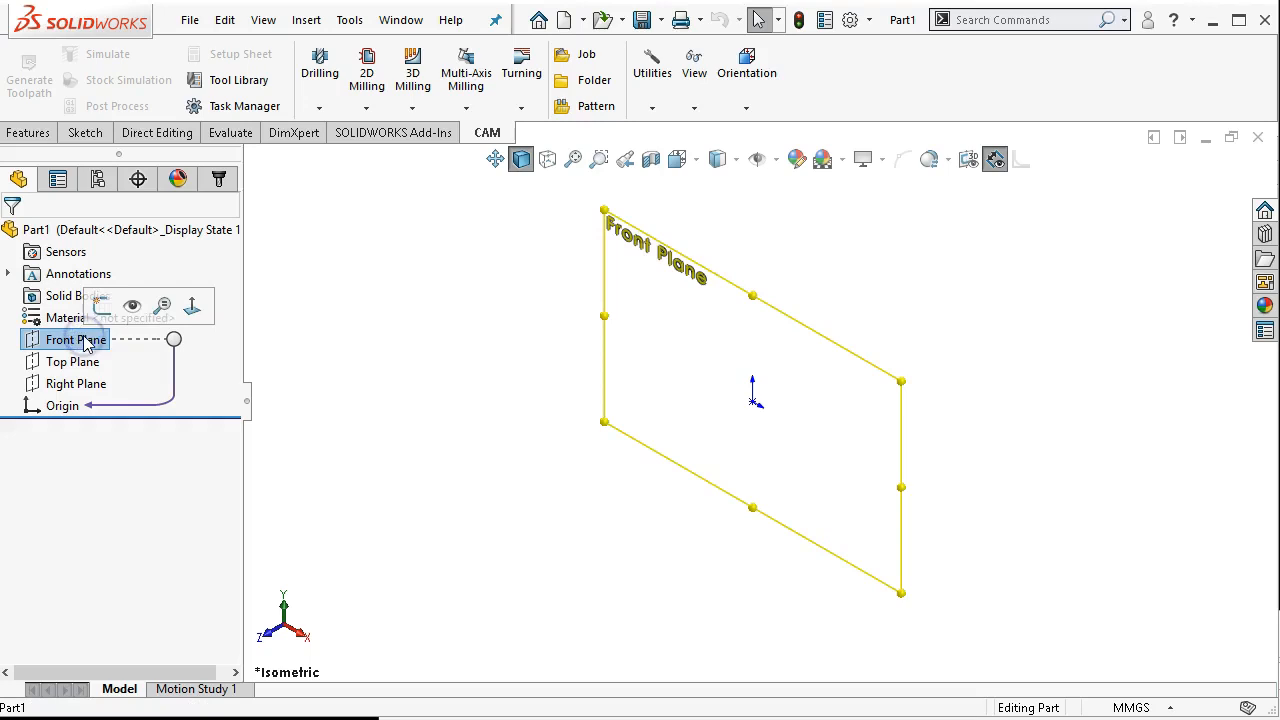
{"action": "left_click", "coordinate": [103, 304]}
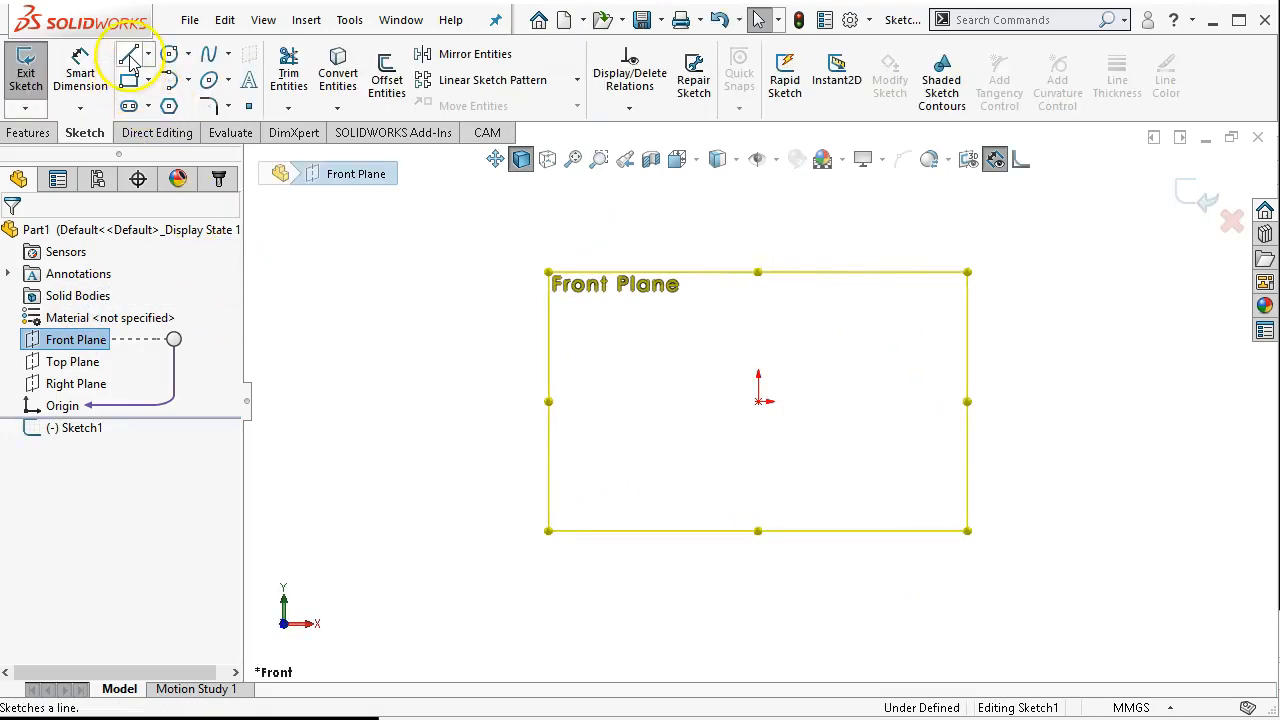
{"action": "left_click", "coordinate": [129, 58]}
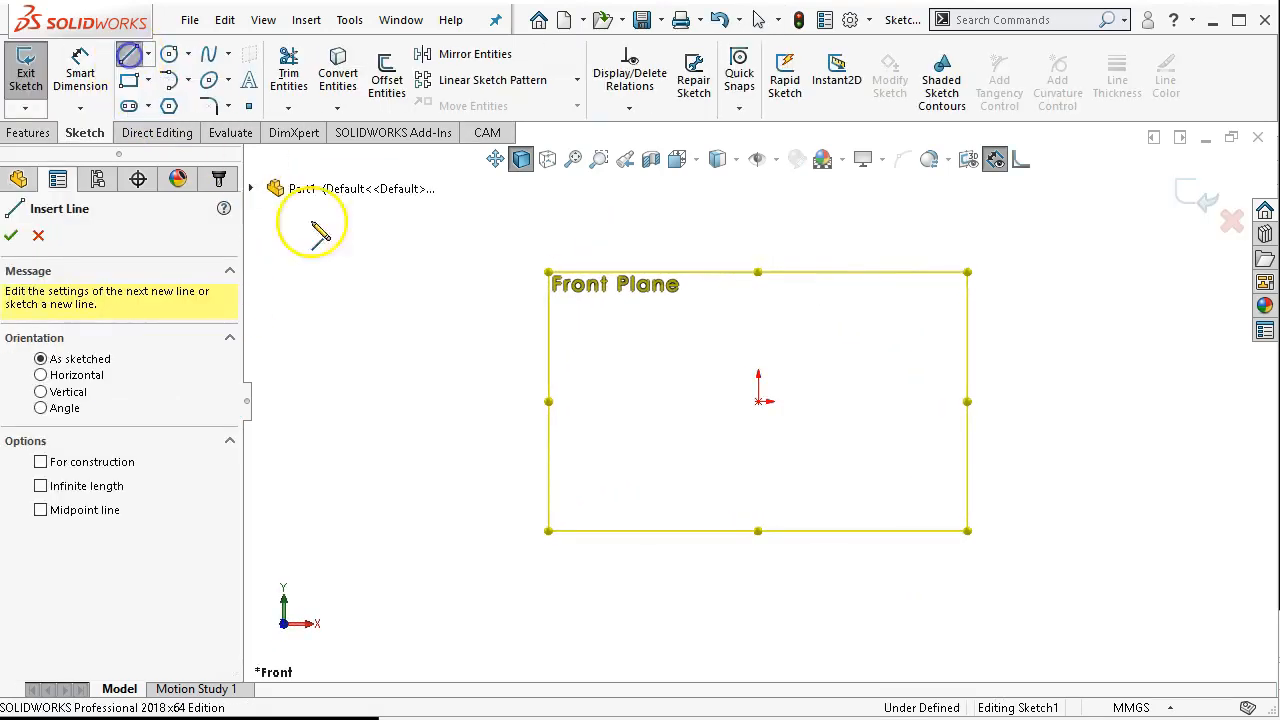
{"action": "left_click", "coordinate": [758, 401]}
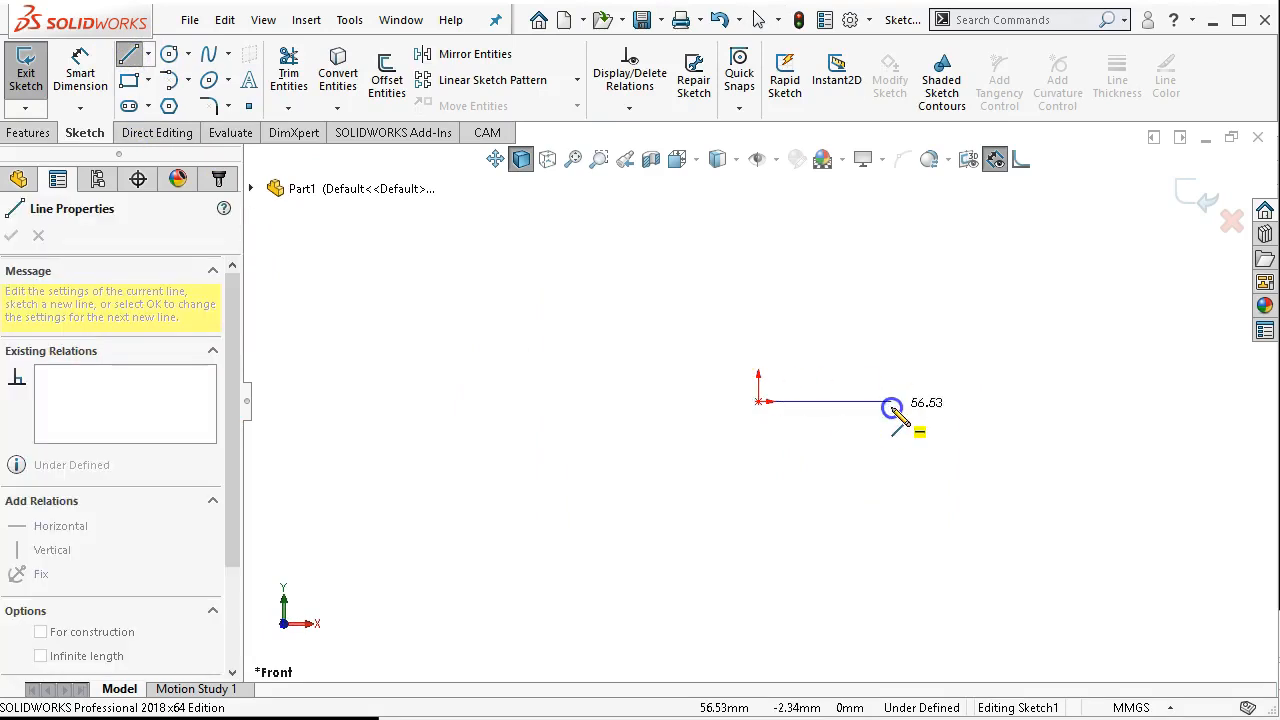
{"action": "left_click_drag", "start_coordinate": [892, 408], "coordinate": [892, 408]}
{"action": "scroll", "coordinate": [977, 387], "scroll_direction": "down", "scroll_amount": 1}
{"action": "scroll", "coordinate": [680, 322], "scroll_direction": "down", "scroll_amount": 2}
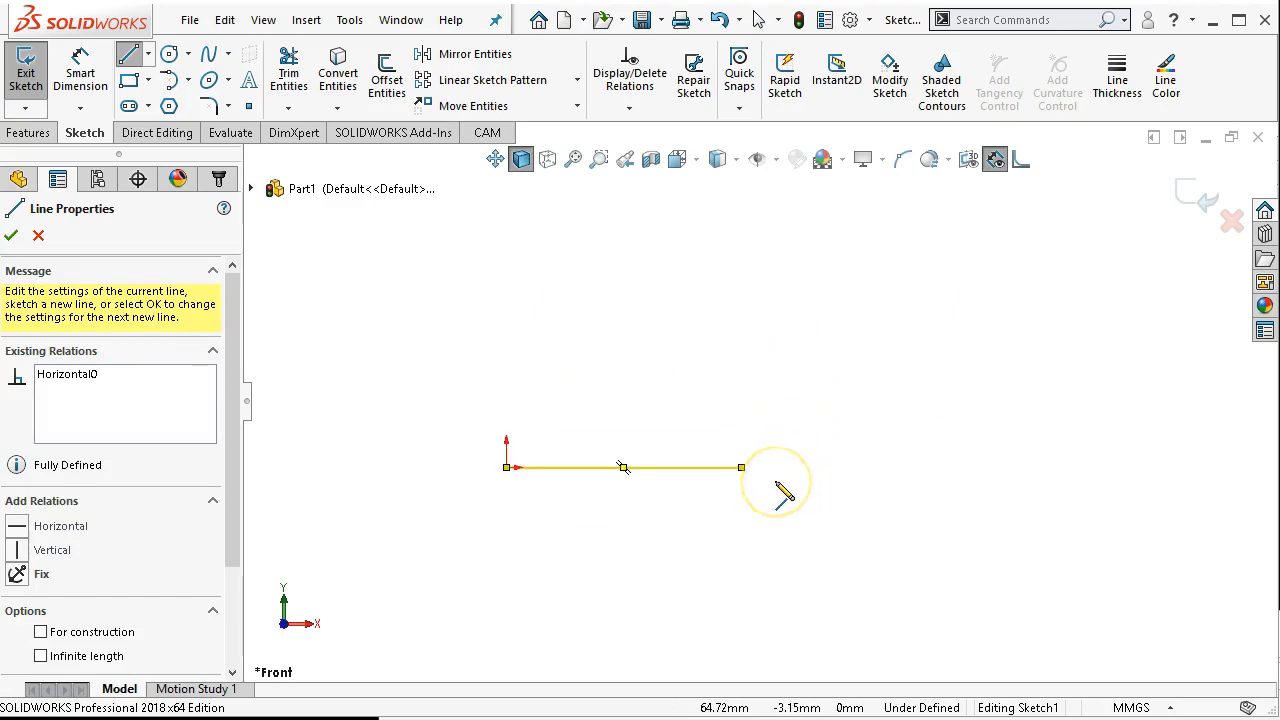
- Draw a semicircular arc bulging upward from the horizontal line's free end, ending level with that line
{"action": "left_click", "coordinate": [742, 468]}
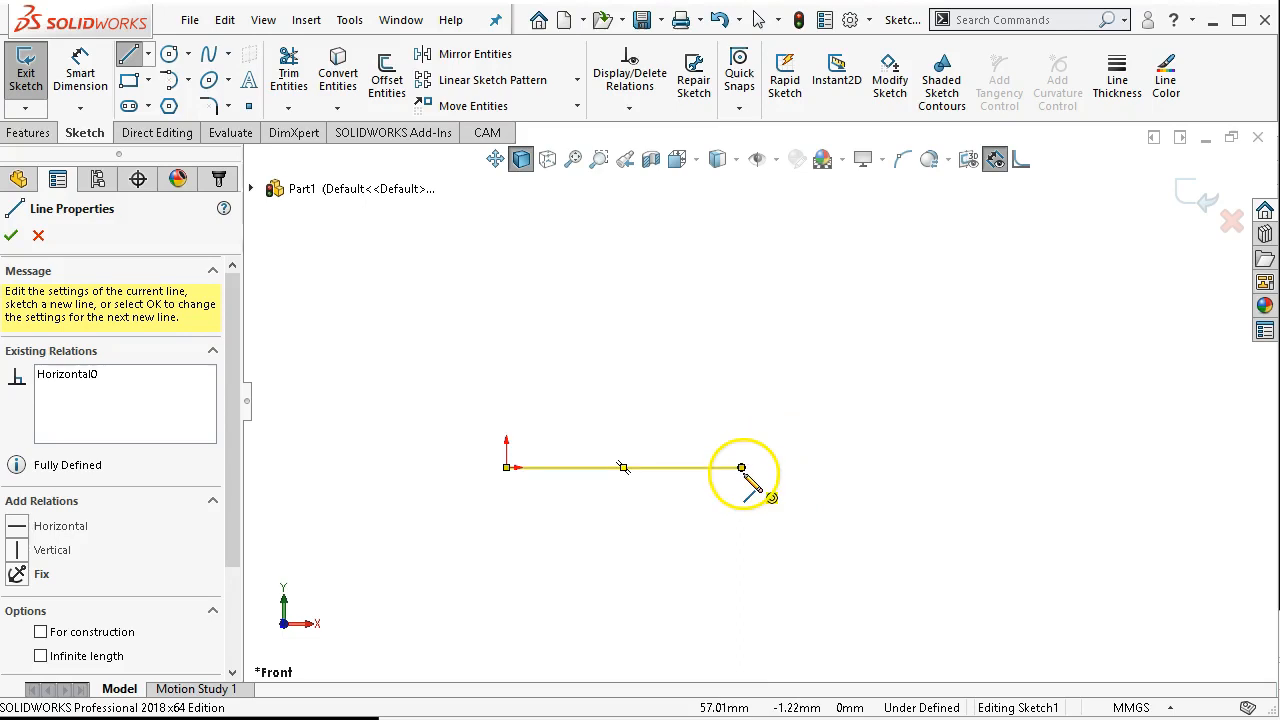
{"action": "left_click", "coordinate": [742, 468]}
{"action": "left_click", "coordinate": [742, 468]}
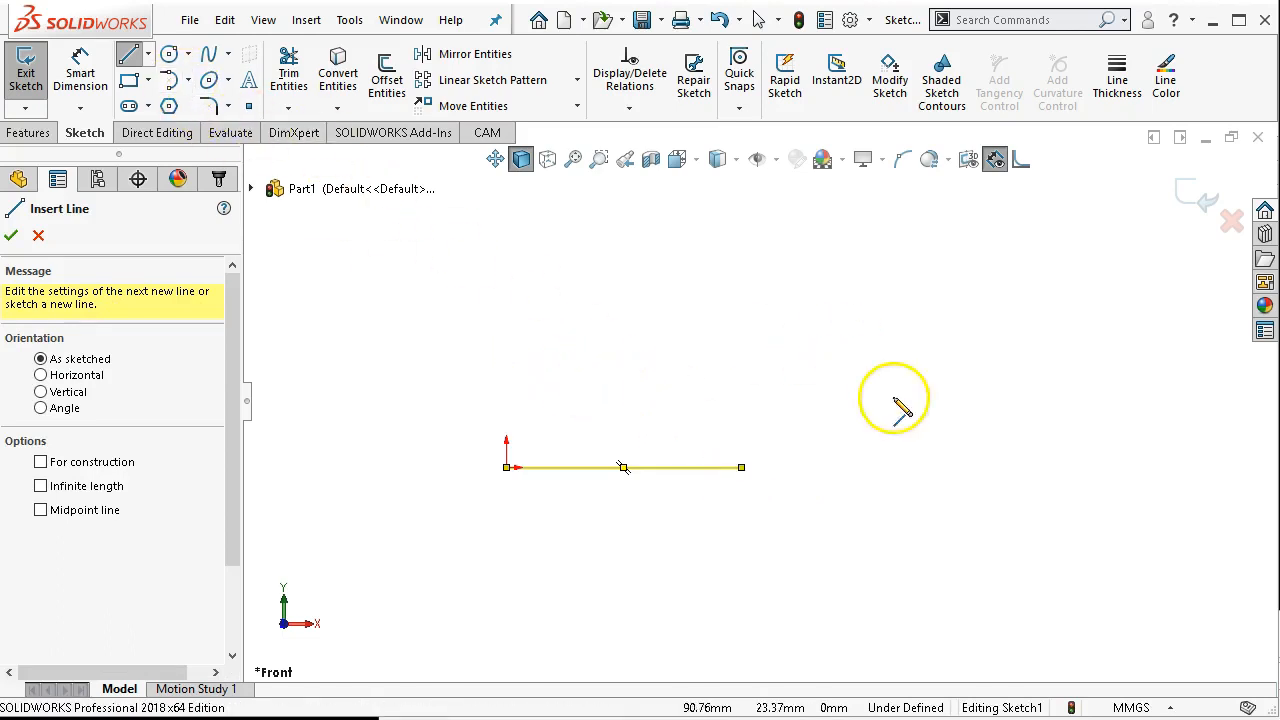
{"action": "left_click", "coordinate": [742, 468]}
{"action": "left_click", "coordinate": [868, 379]}
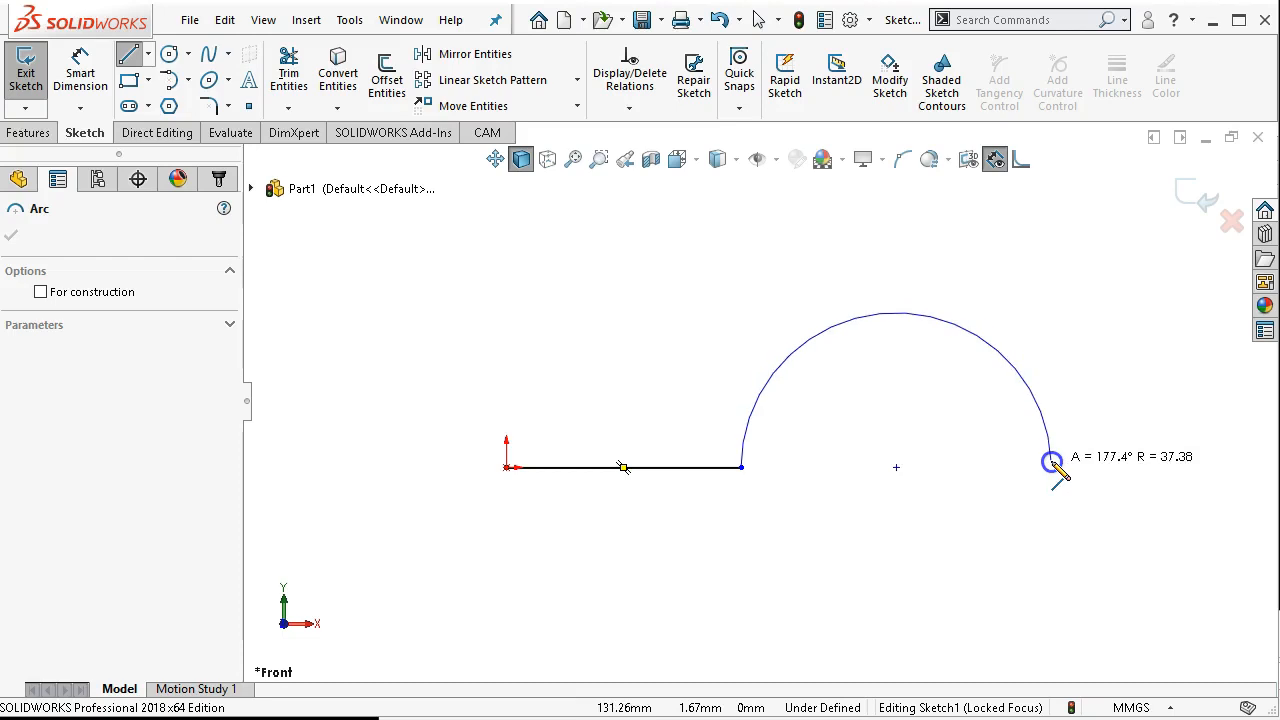
{"action": "left_click", "coordinate": [1017, 467]}
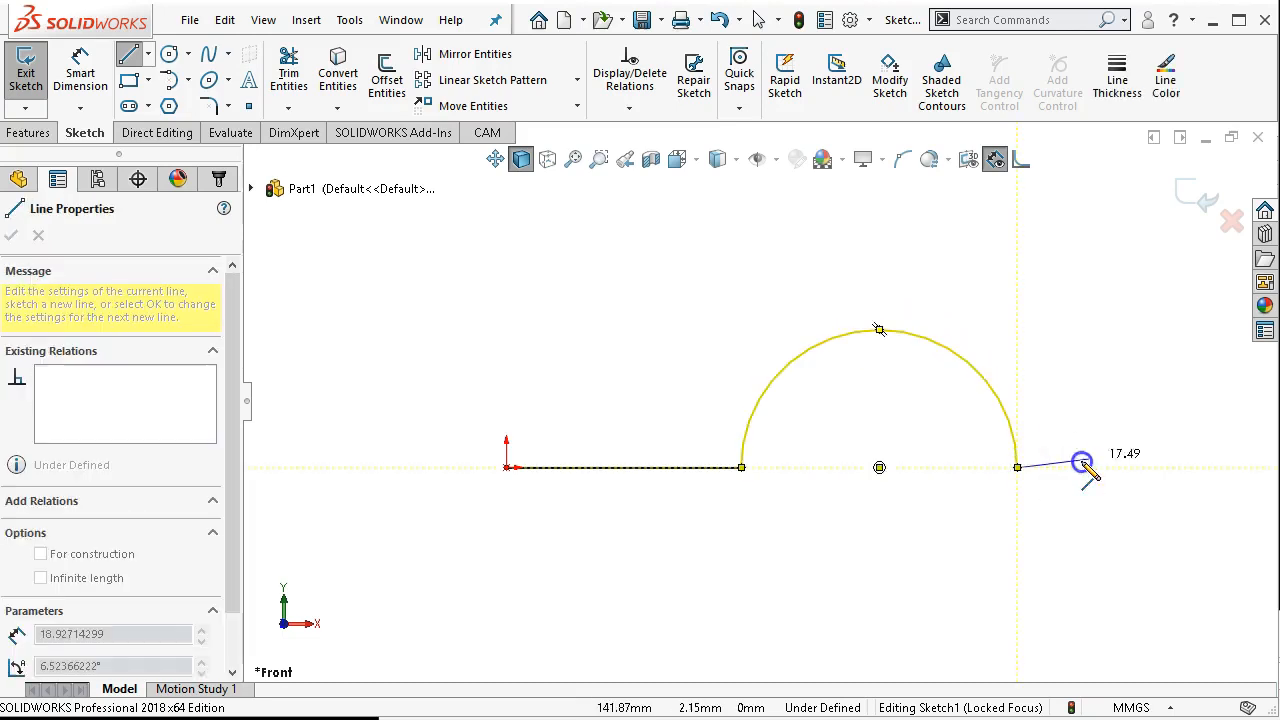
- Draw a horizontal line about 49 mm long from the arc's free end, followed by a vertical line upward
{"action": "left_click", "coordinate": [1221, 467]}
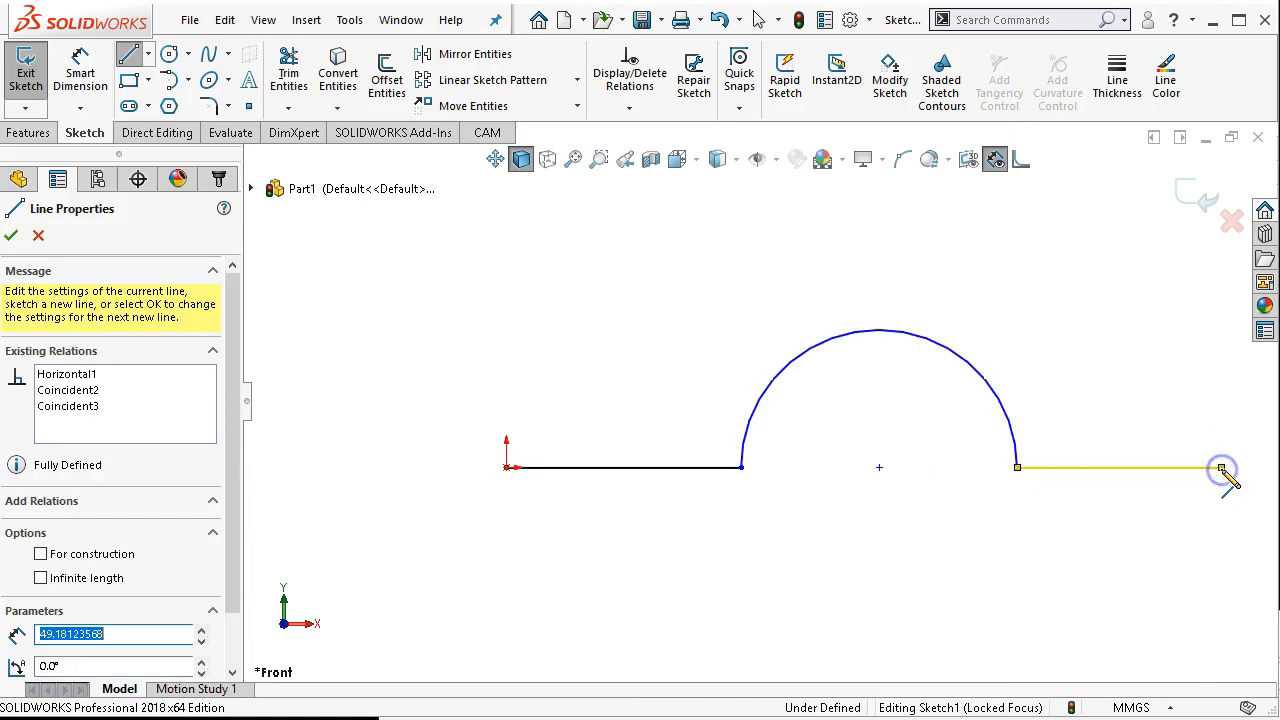
{"action": "left_click", "coordinate": [1221, 262]}
{"action": "left_click", "coordinate": [1222, 265]}
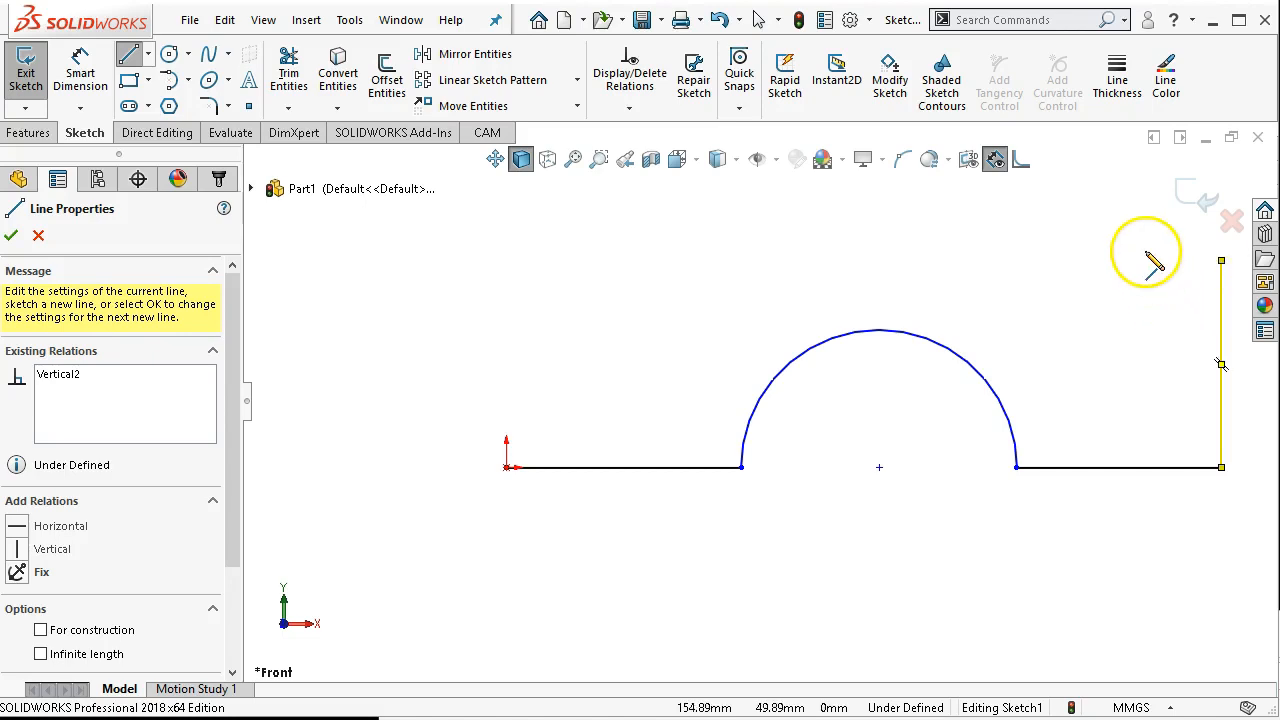
{"action": "scroll", "coordinate": [1092, 264], "scroll_direction": "up", "scroll_amount": 1}
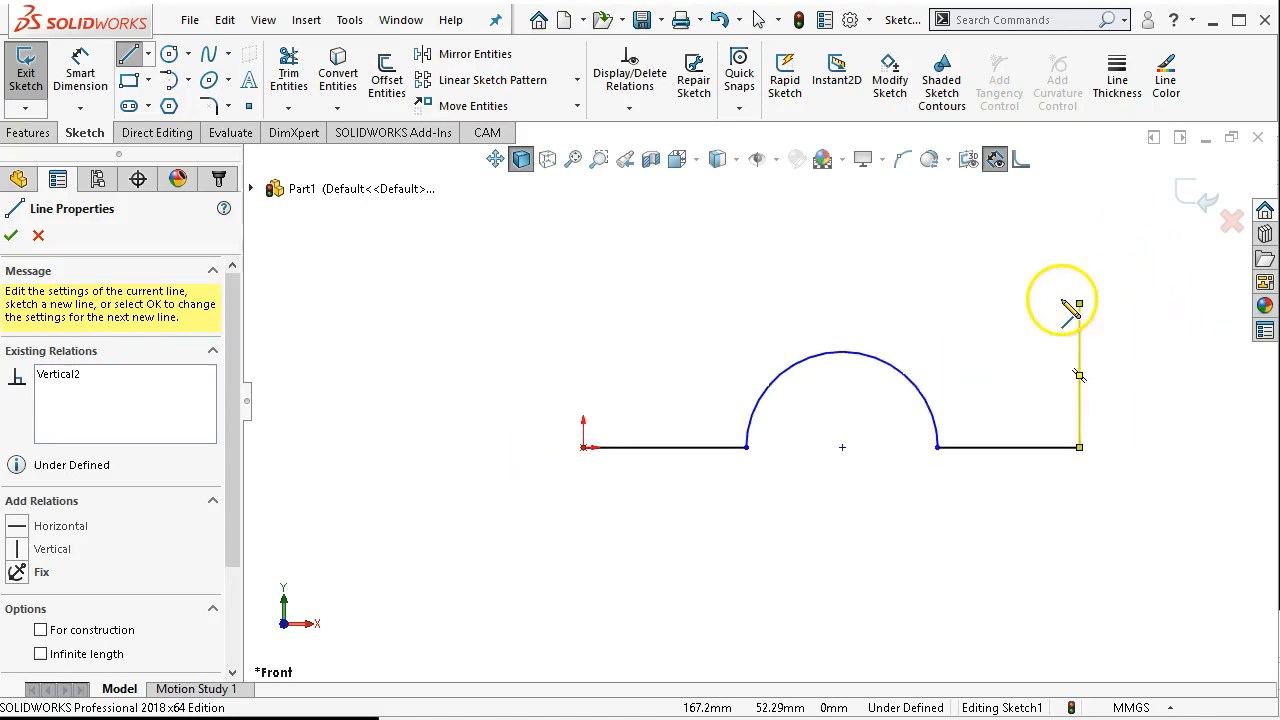
{"action": "scroll", "coordinate": [943, 229], "scroll_direction": "down", "scroll_amount": 1}
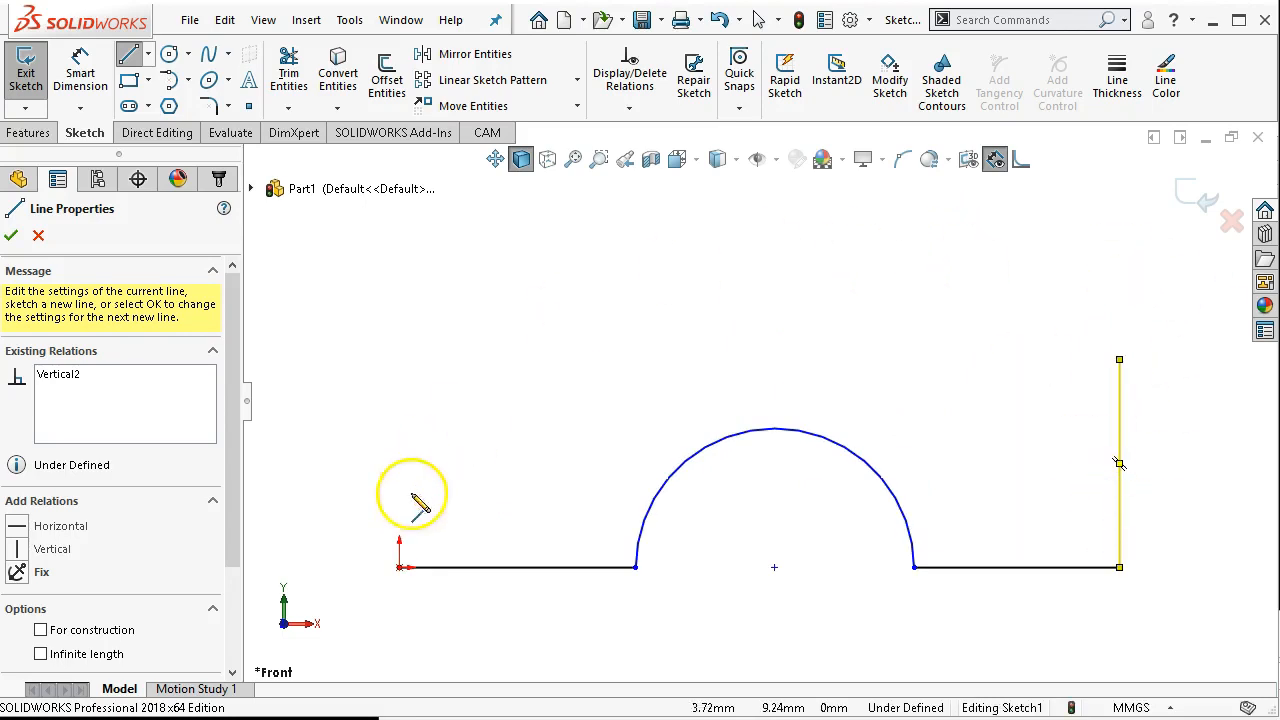
{"action": "scroll", "coordinate": [824, 430], "scroll_direction": "up", "scroll_amount": 1}
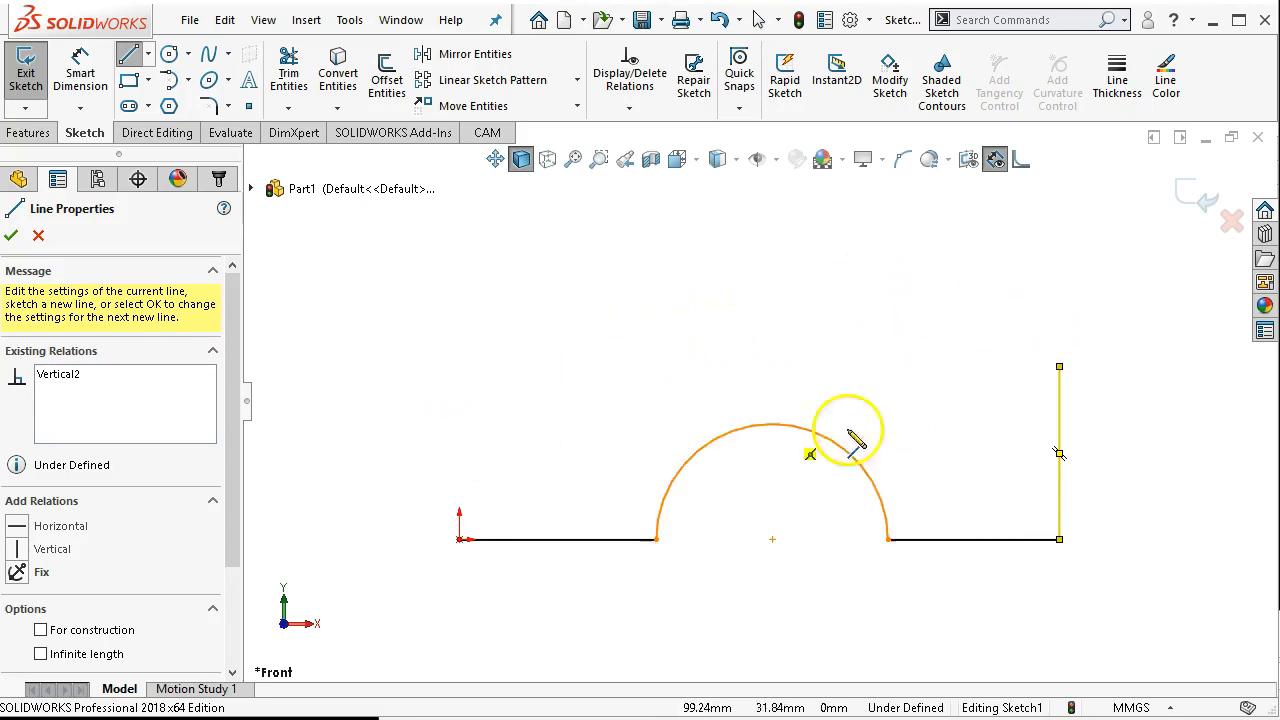
{"action": "right_click", "coordinate": [949, 266]}
{"action": "left_click", "coordinate": [1020, 286]}
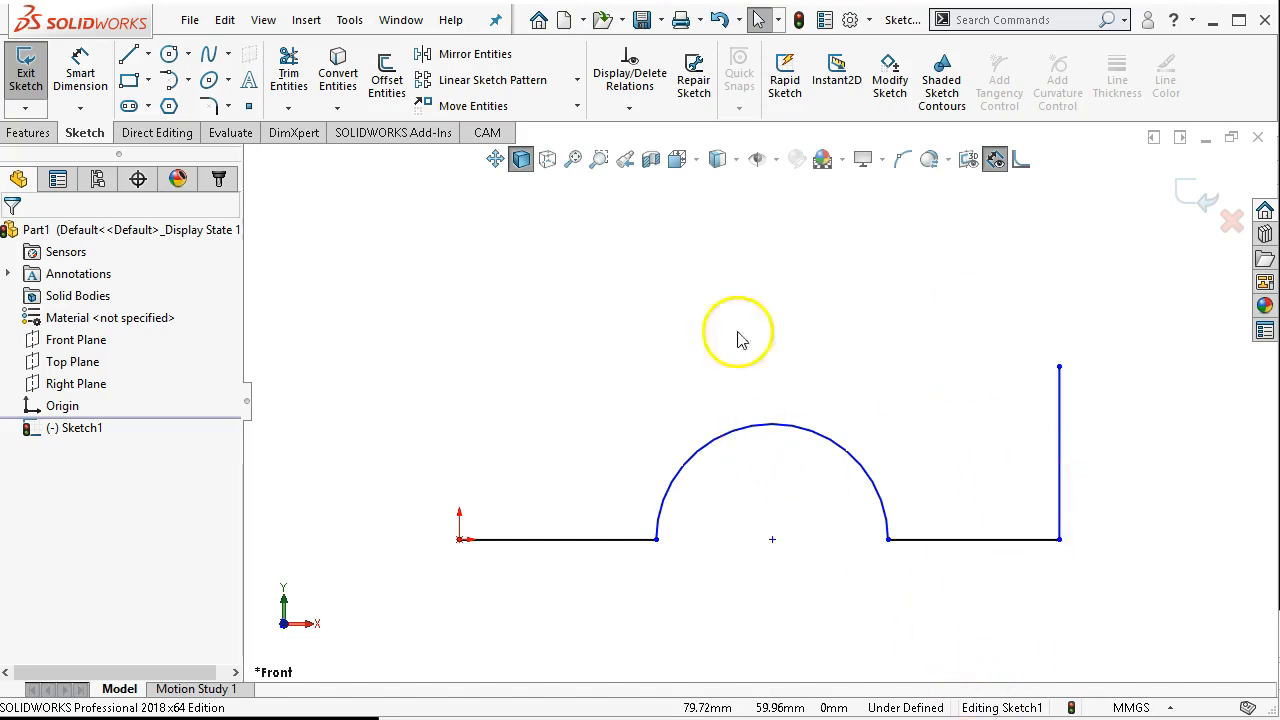
- Draw a vertical line about 23 mm long upward from the origin
{"action": "left_click", "coordinate": [128, 54]}
{"action": "left_click_drag", "start_coordinate": [459, 539], "coordinate": [459, 462]}
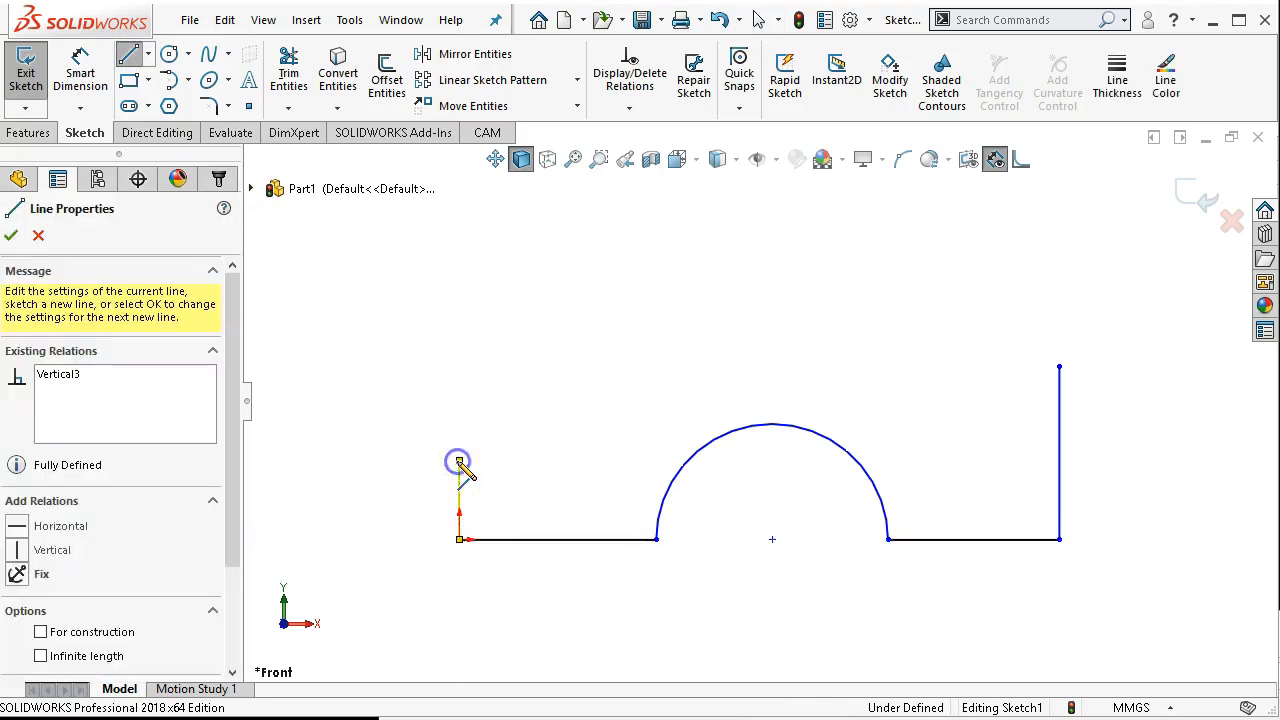
- Dimension the overall width between the profile's two vertical end lines as 107 mm below the profile
{"action": "right_click", "coordinate": [629, 309]}
{"action": "left_click", "coordinate": [820, 278]}
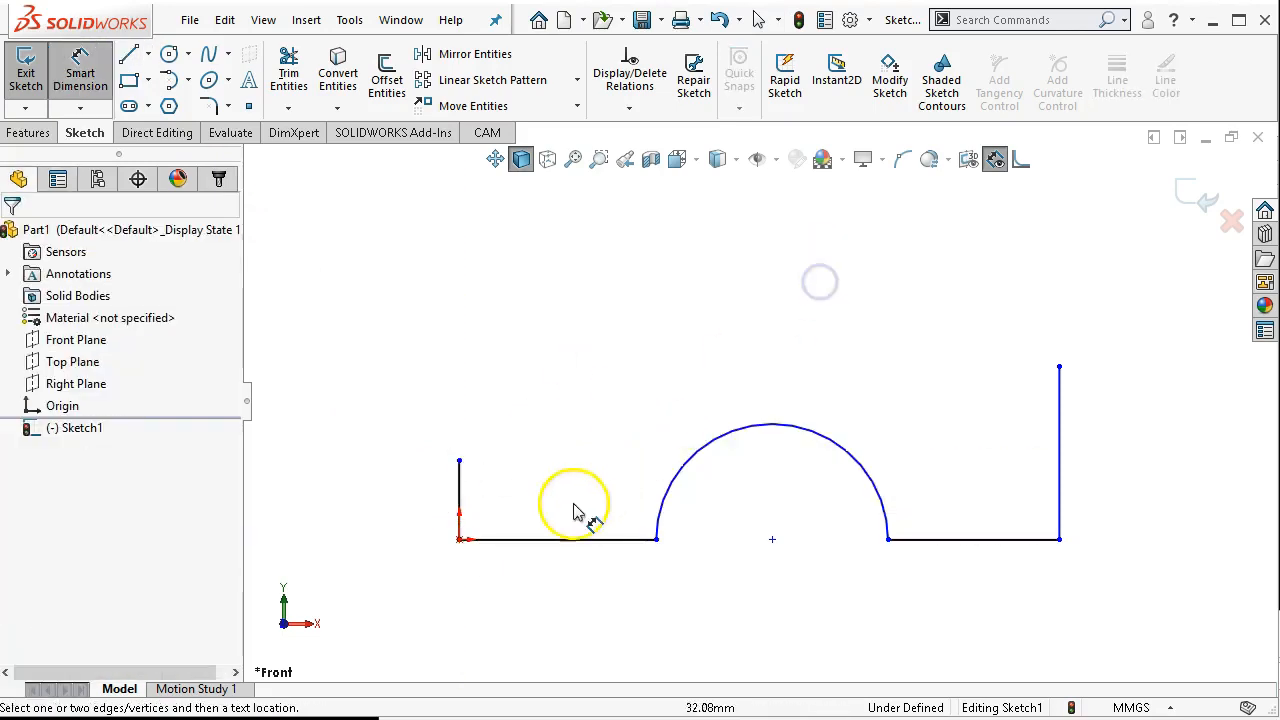
{"action": "left_click", "coordinate": [459, 497]}
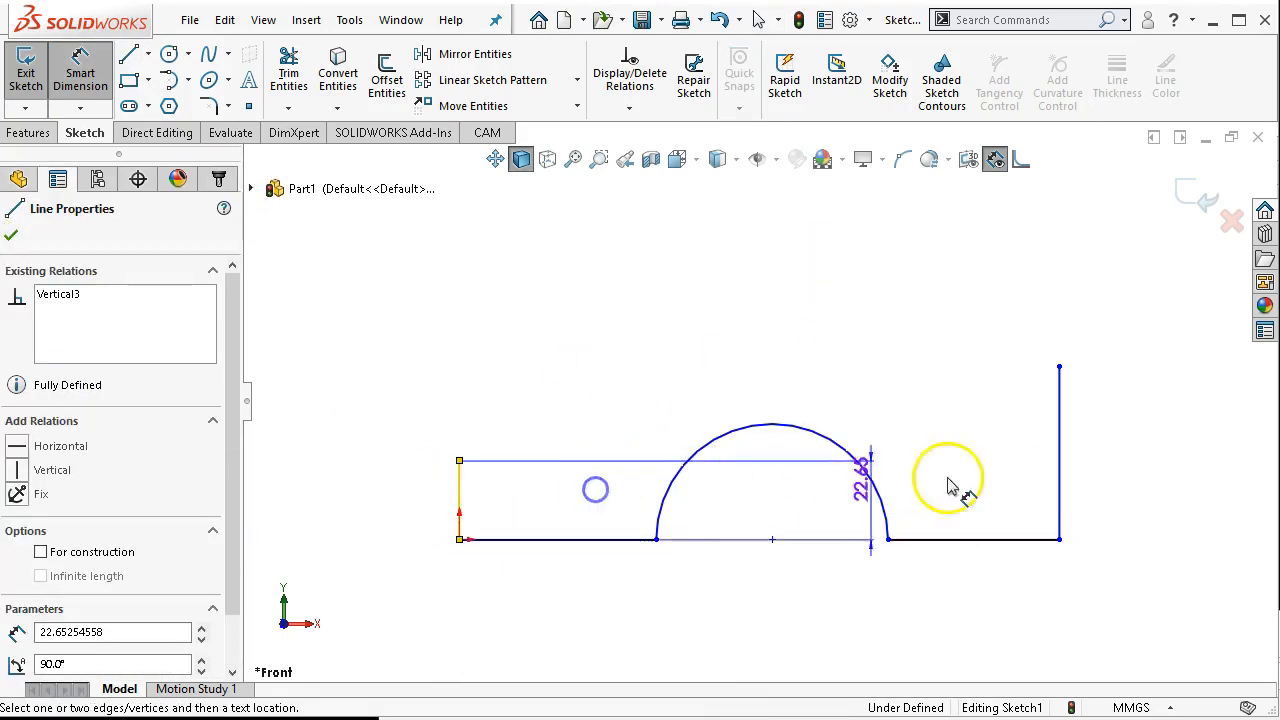
{"action": "left_click", "coordinate": [1058, 480]}
{"action": "left_click", "coordinate": [832, 645]}
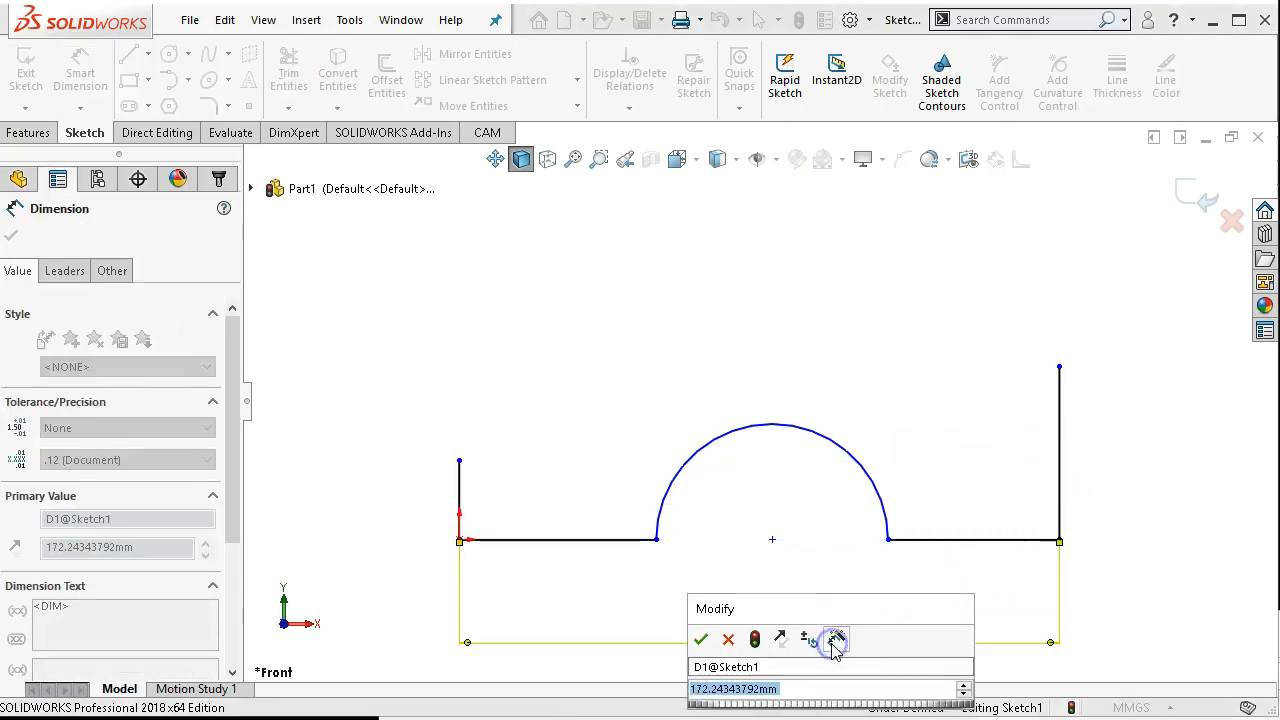
{"action": "type", "text": "107"}
{"action": "key", "text": "Return"}
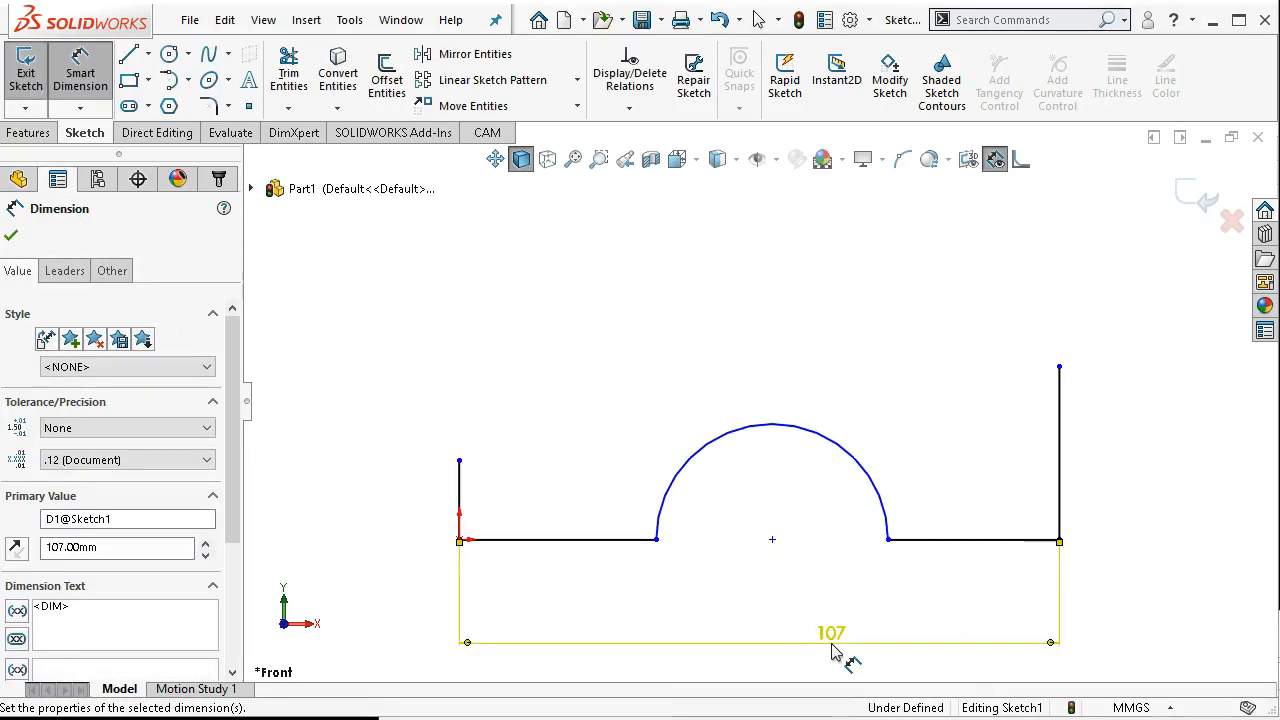
- Dimension the height of the taller vertical end line as 51 mm, placing the dimension outside the profile
{"action": "left_click", "coordinate": [1060, 451]}
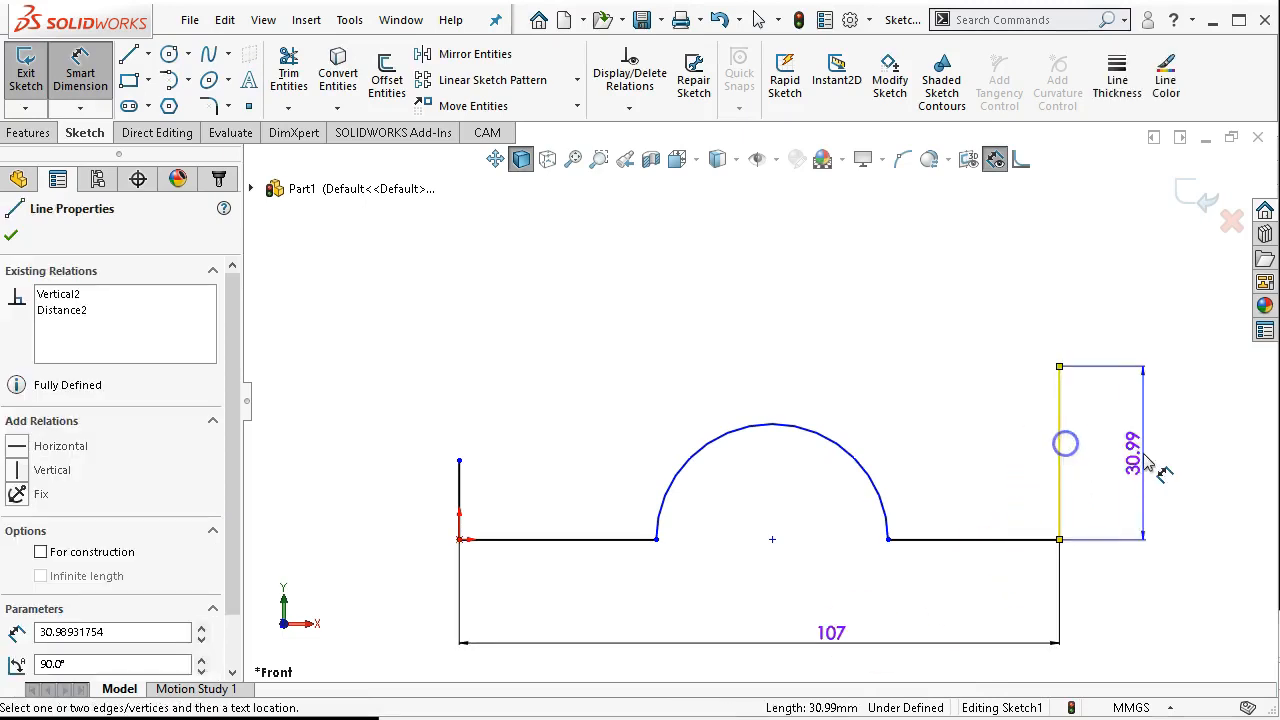
{"action": "left_click", "coordinate": [1145, 458]}
{"action": "type", "text": "51"}
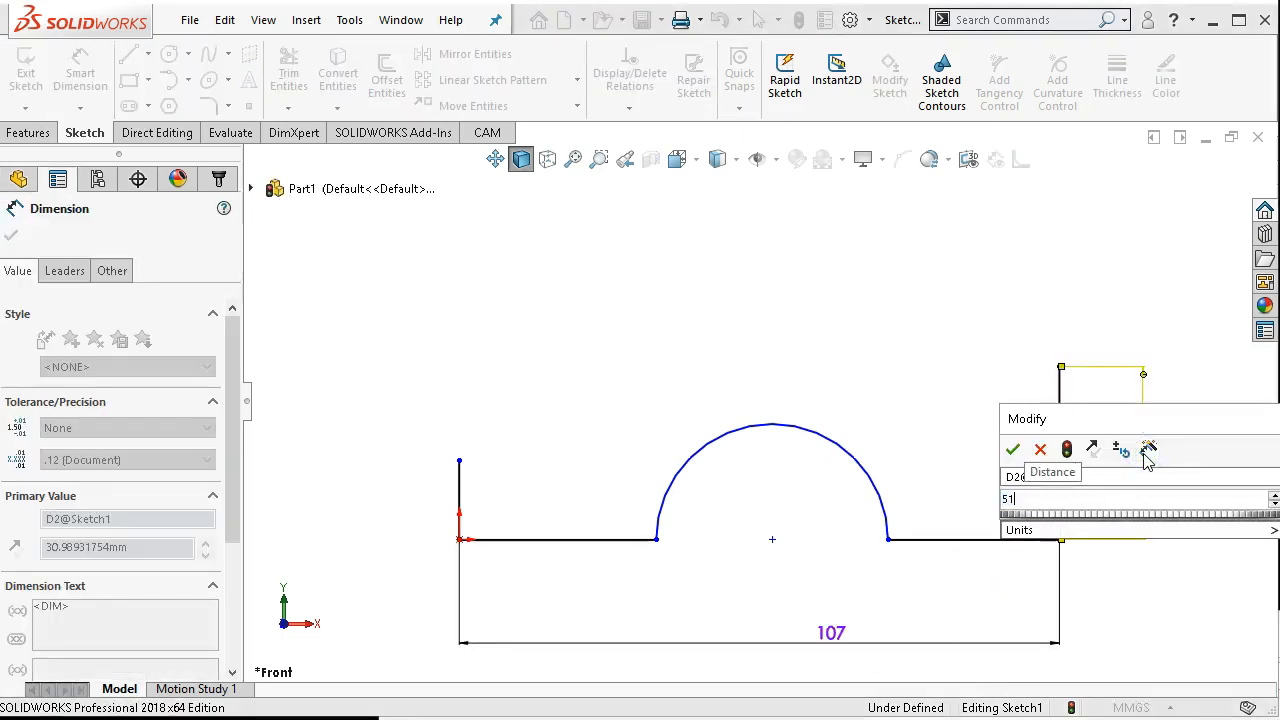
{"action": "key", "text": "Return"}
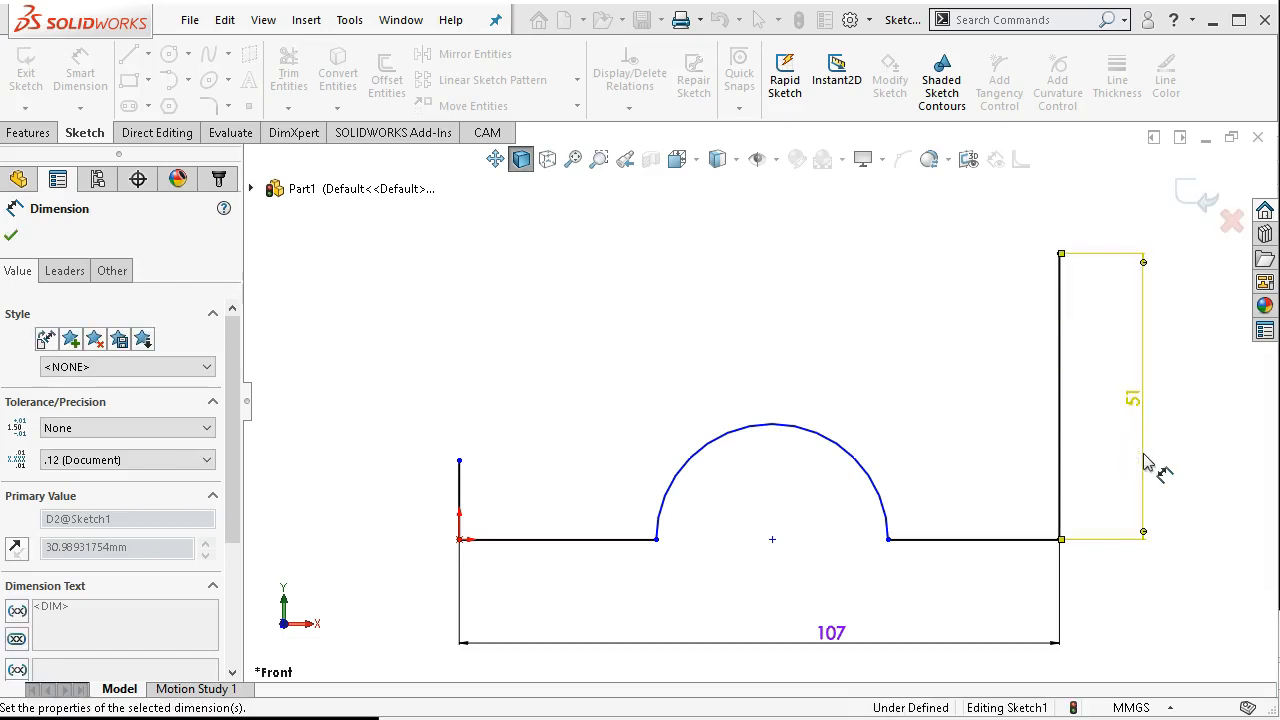
- Set the taller vertical line's height dimension to 41 mm
{"action": "double_click", "coordinate": [1134, 405]}
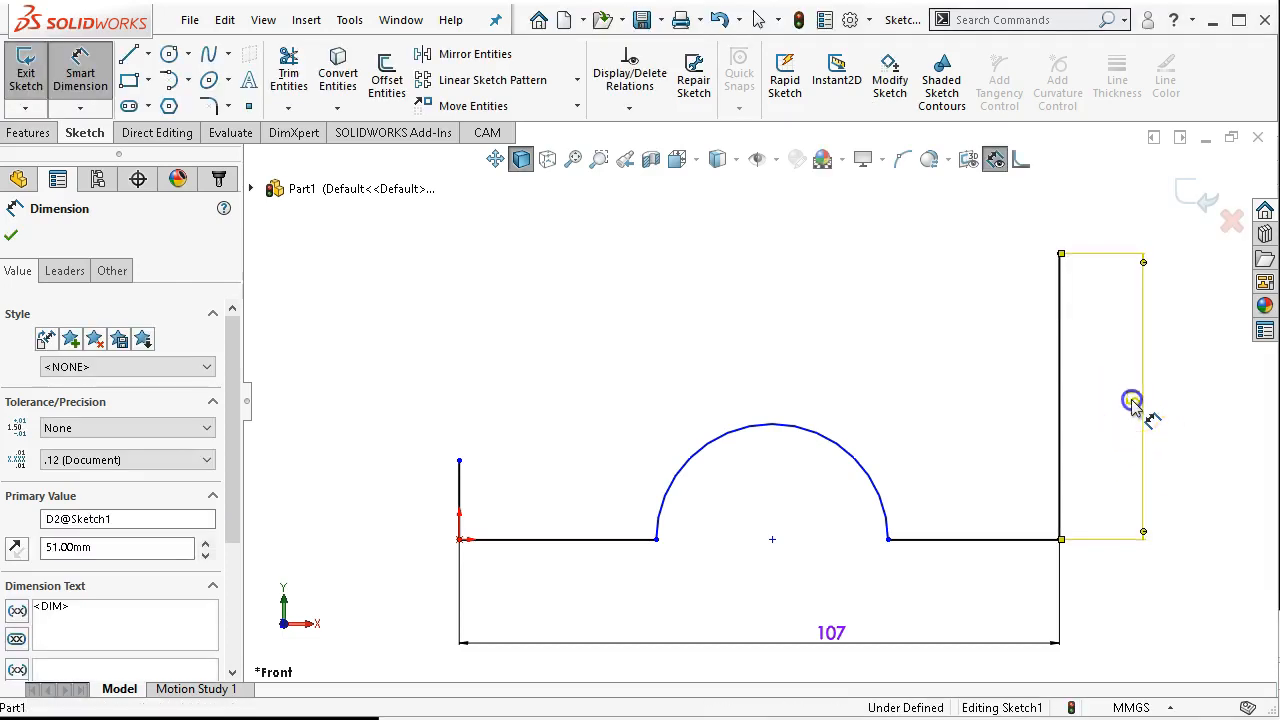
{"action": "type", "text": "41"}
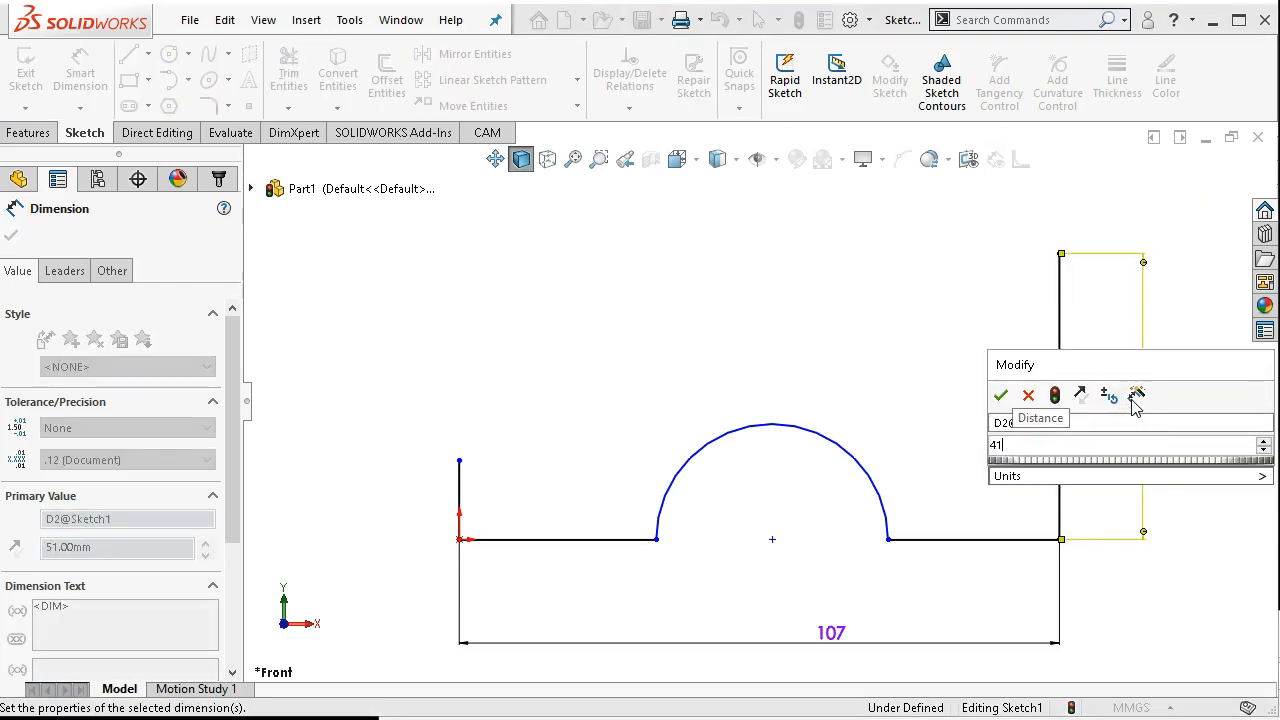
{"action": "key", "text": "Return"}
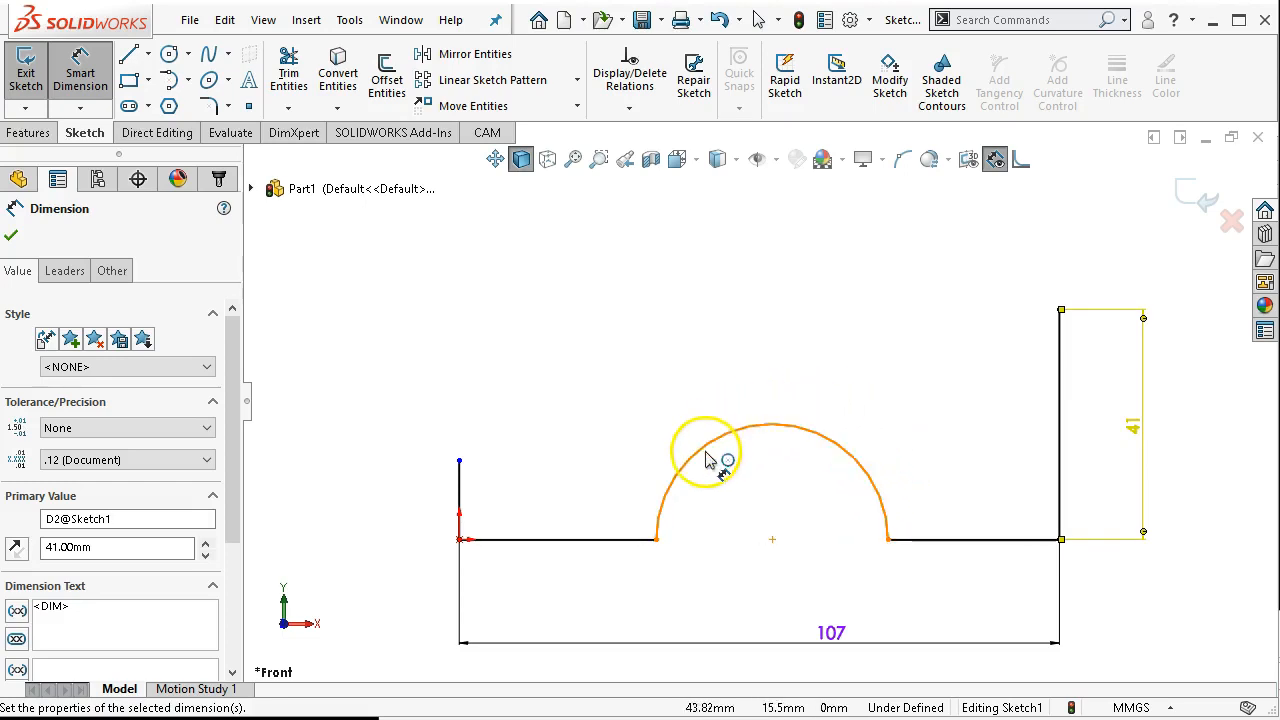
- Dimension the semicircular arc's radius as 19 mm, placing the value inside the arc, and leave the dimension command
{"action": "left_click", "coordinate": [840, 457]}
{"action": "left_click", "coordinate": [812, 484]}
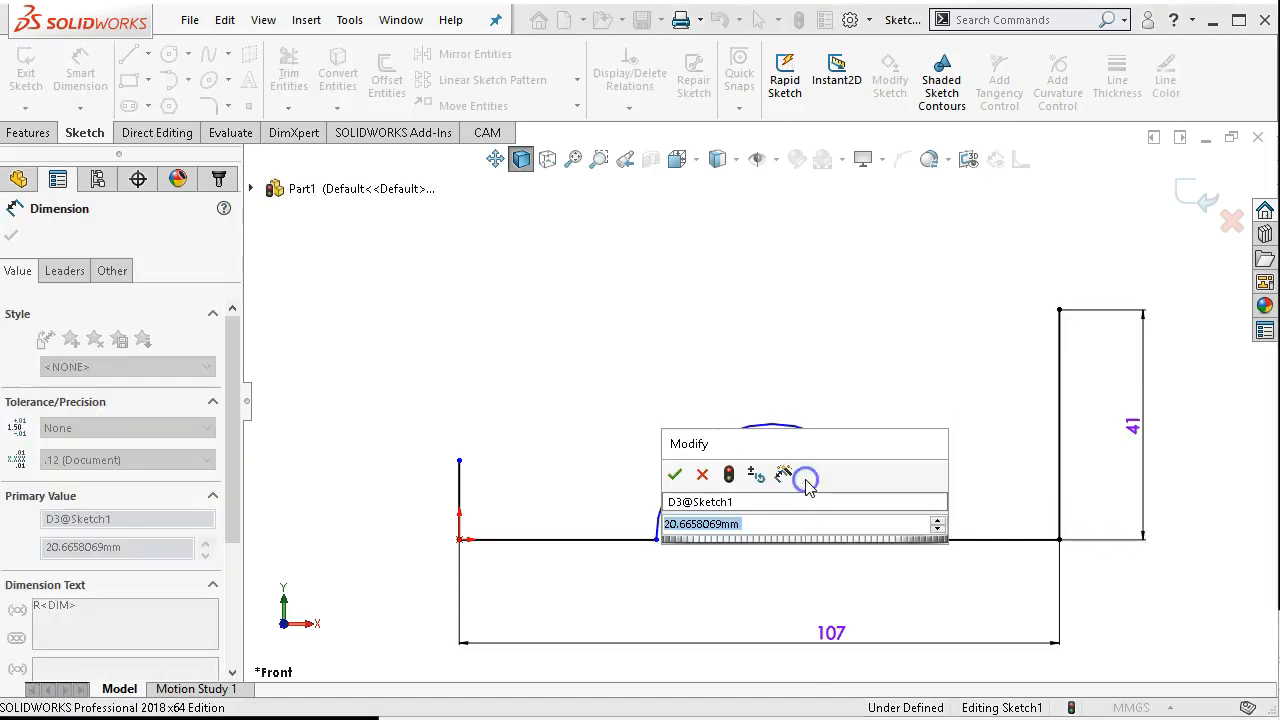
{"action": "type", "text": "19"}
{"action": "key", "text": "Return"}
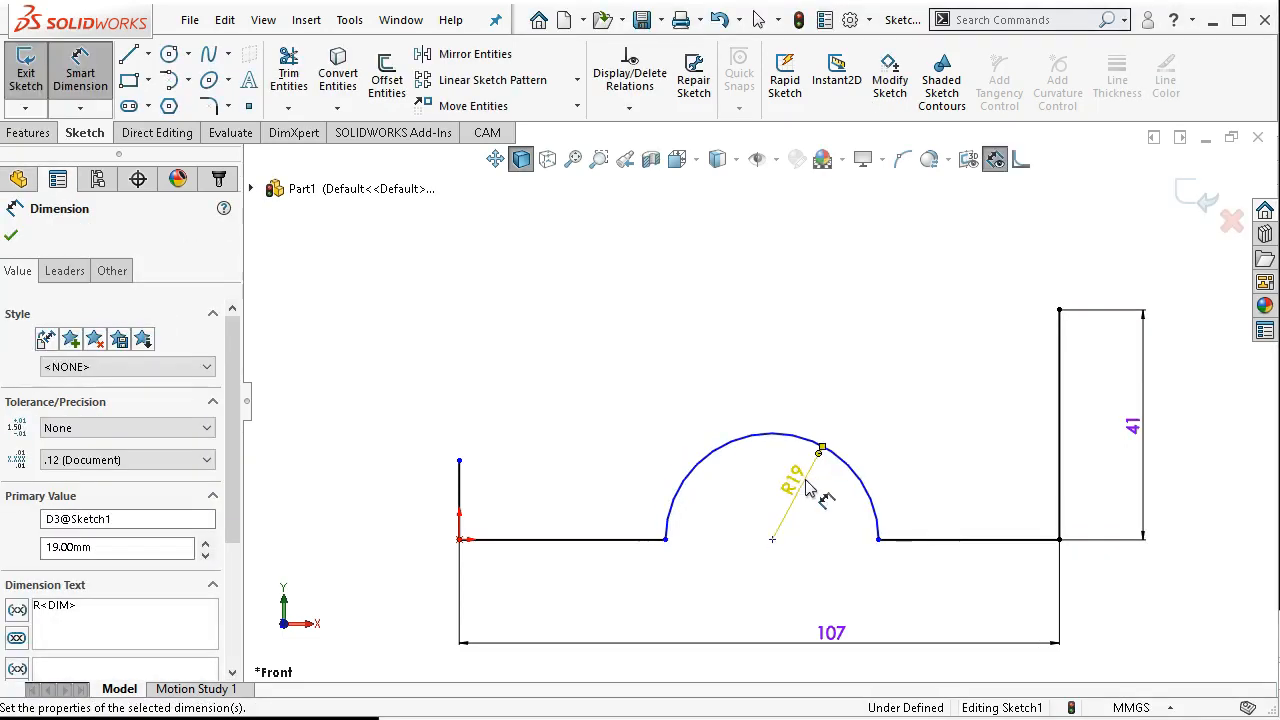
{"action": "right_click", "coordinate": [834, 360]}
{"action": "left_click", "coordinate": [858, 420]}
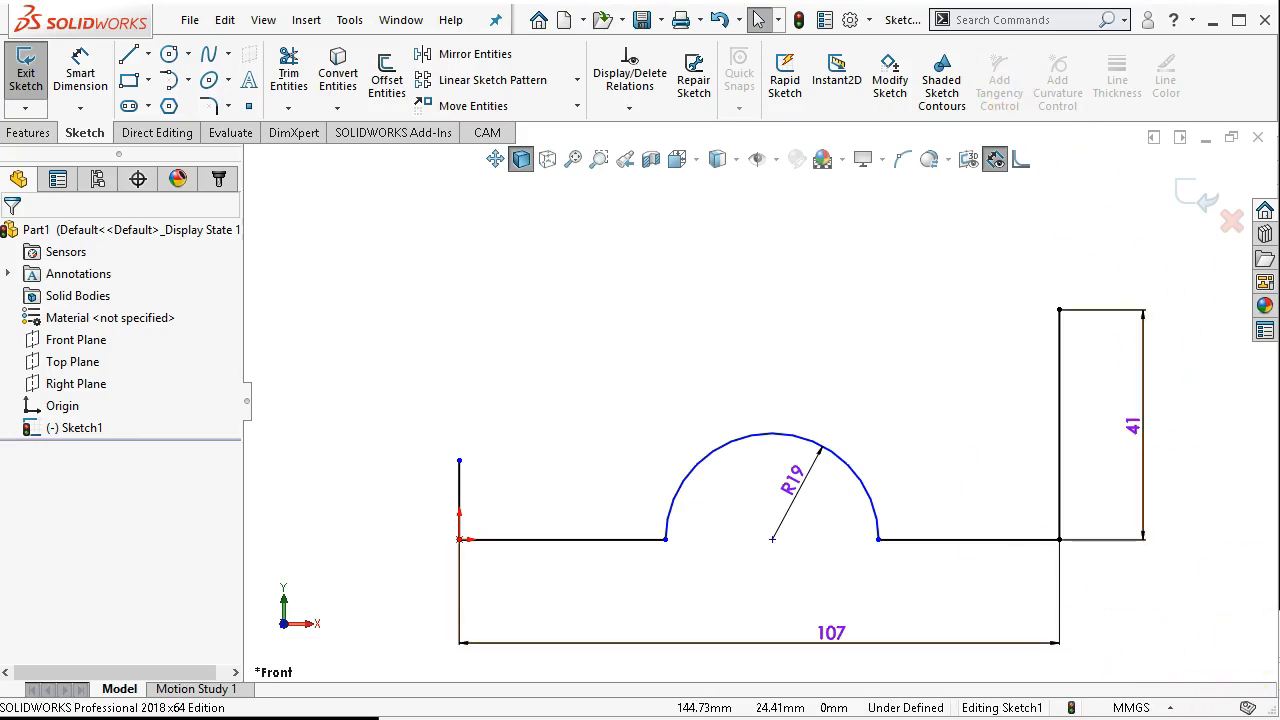
- Switch to the browser and examine the Exercise 6.14 Frame Guide drawing's dimensions around the arc, returning to the SOLIDWORKS sketch when done
{"action": "left_click", "coordinate": [1279, 622]}
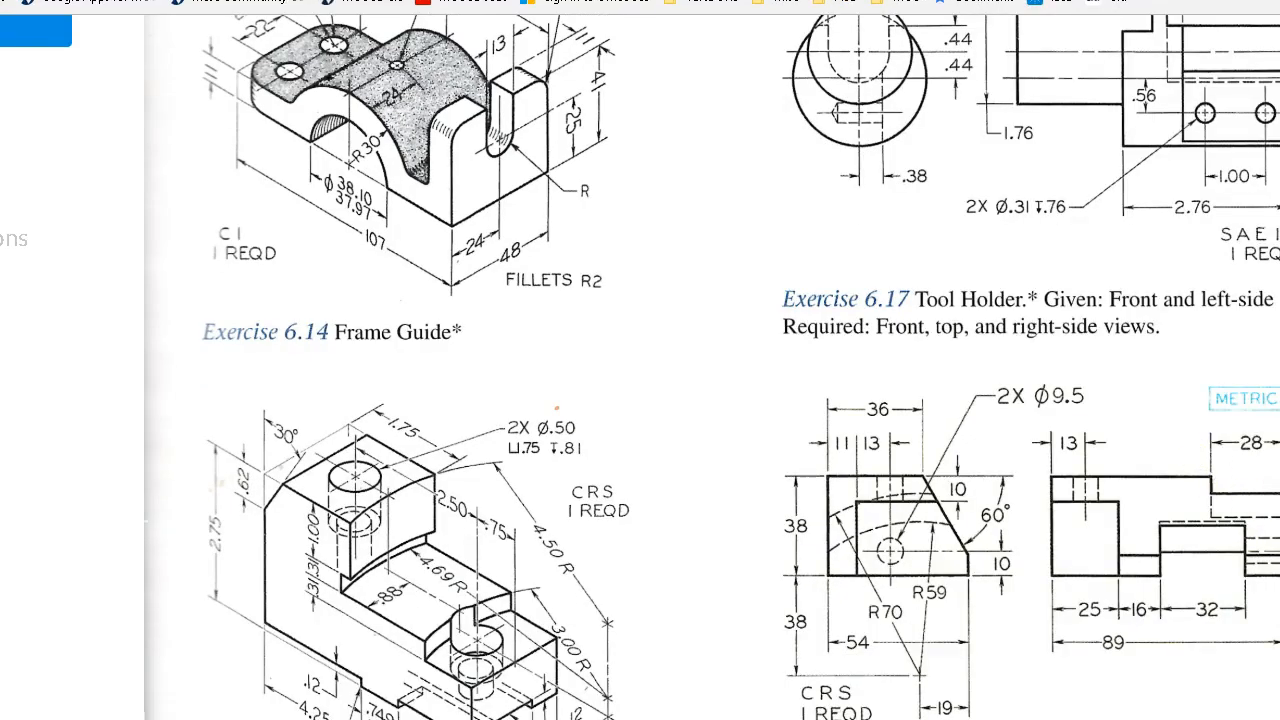
{"action": "key", "text": "super+Down"}
{"action": "left_click_drag", "start_coordinate": [1279, 628], "coordinate": [1028, 51]}
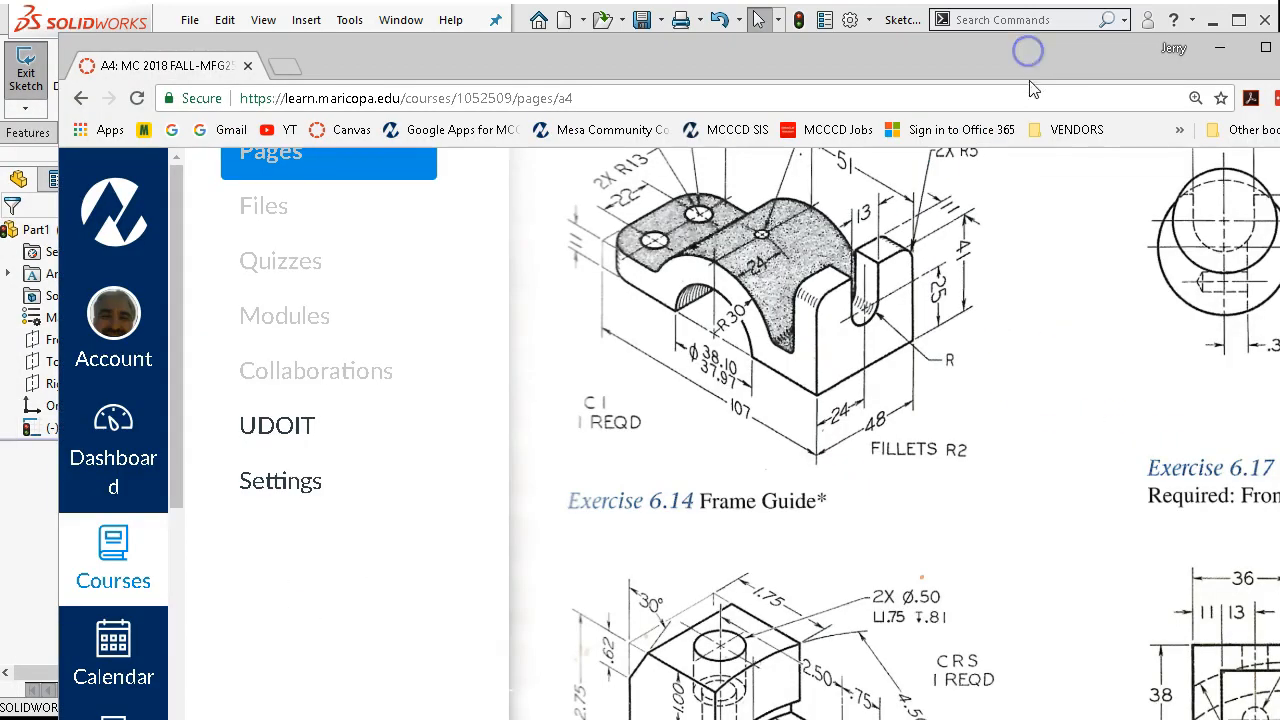
{"action": "scroll", "coordinate": [750, 434], "scroll_direction": "up", "scroll_amount": 1}
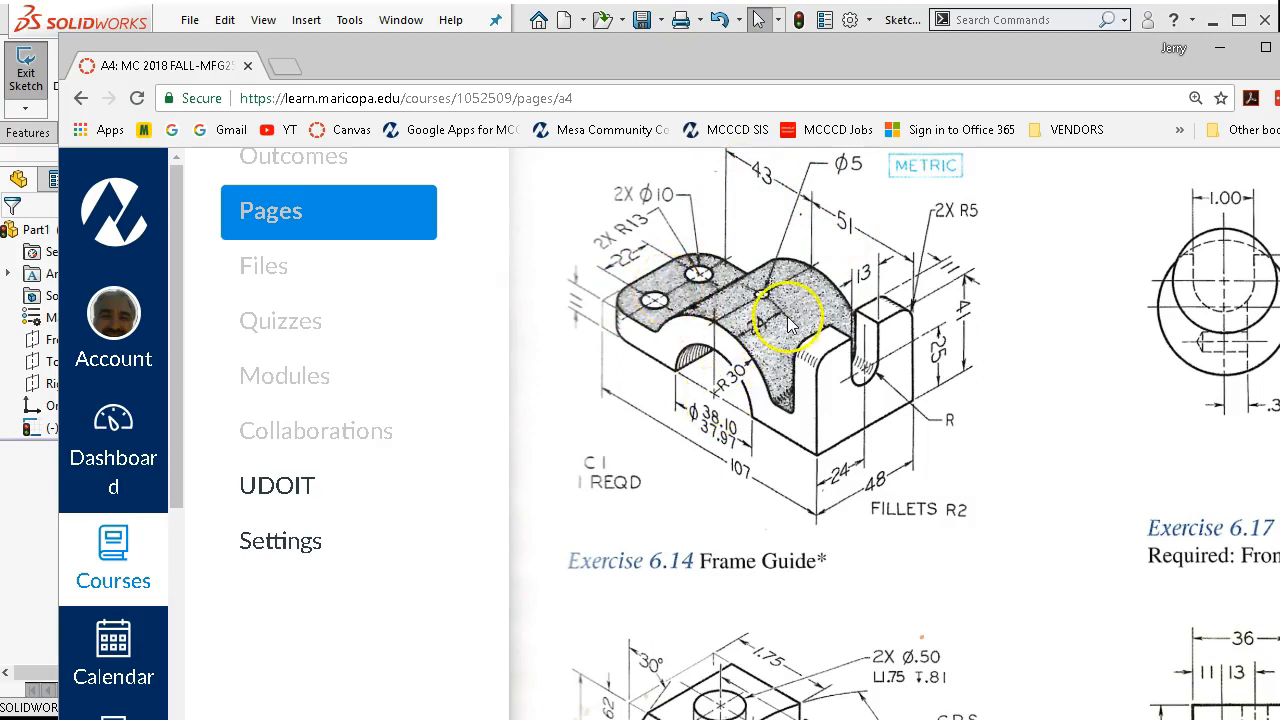
{"action": "mouse_move", "coordinate": [1037, 56]}
{"action": "left_mouse_down"}
{"action": "mouse_move", "coordinate": [1066, 126]}
{"action": "mouse_move", "coordinate": [1275, 428]}
{"action": "left_mouse_up"}
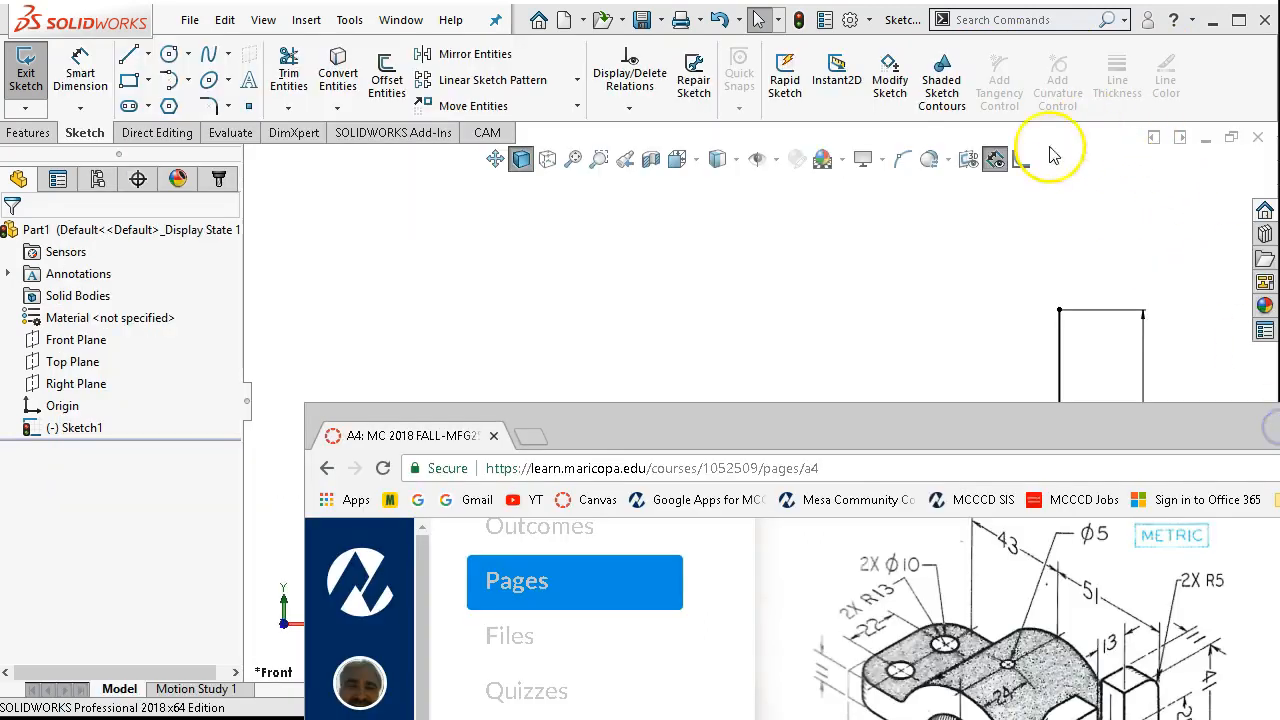
{"action": "left_click", "coordinate": [887, 247]}
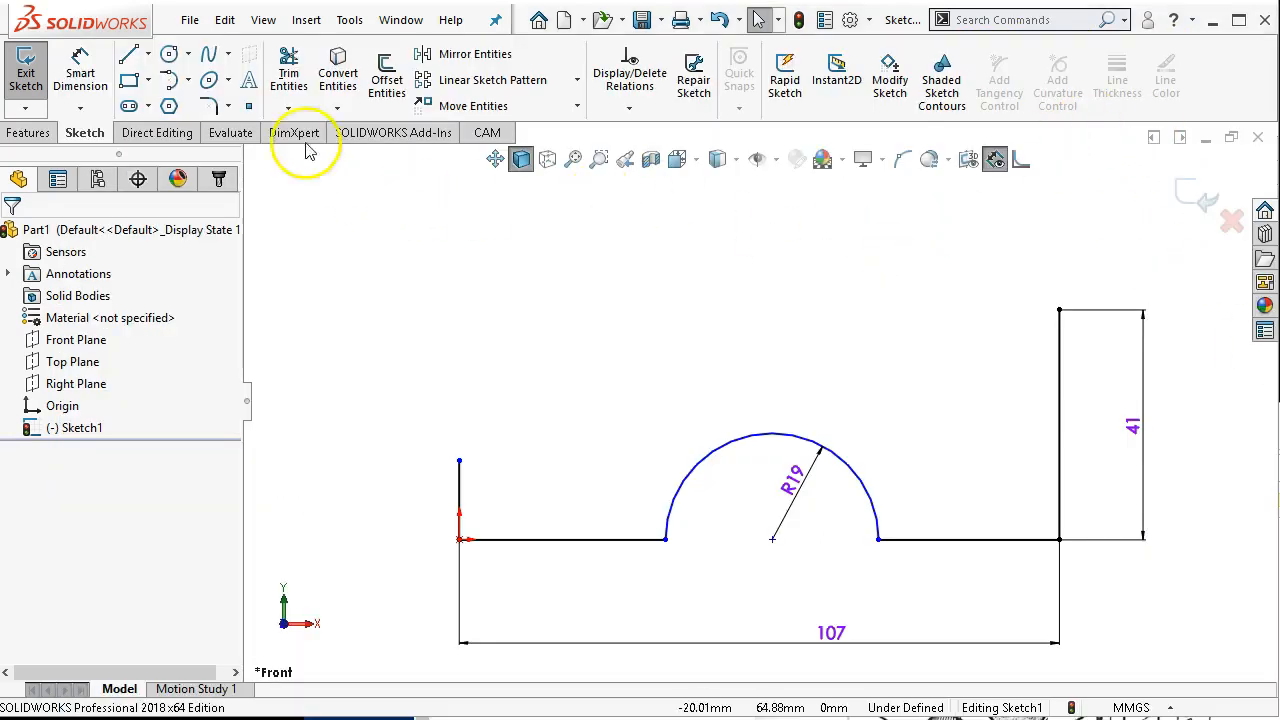
- Dimension the horizontal distance from the taller vertical line to the arc's center as 51 mm above the profile, and leave the dimension command
{"action": "left_click", "coordinate": [80, 75]}
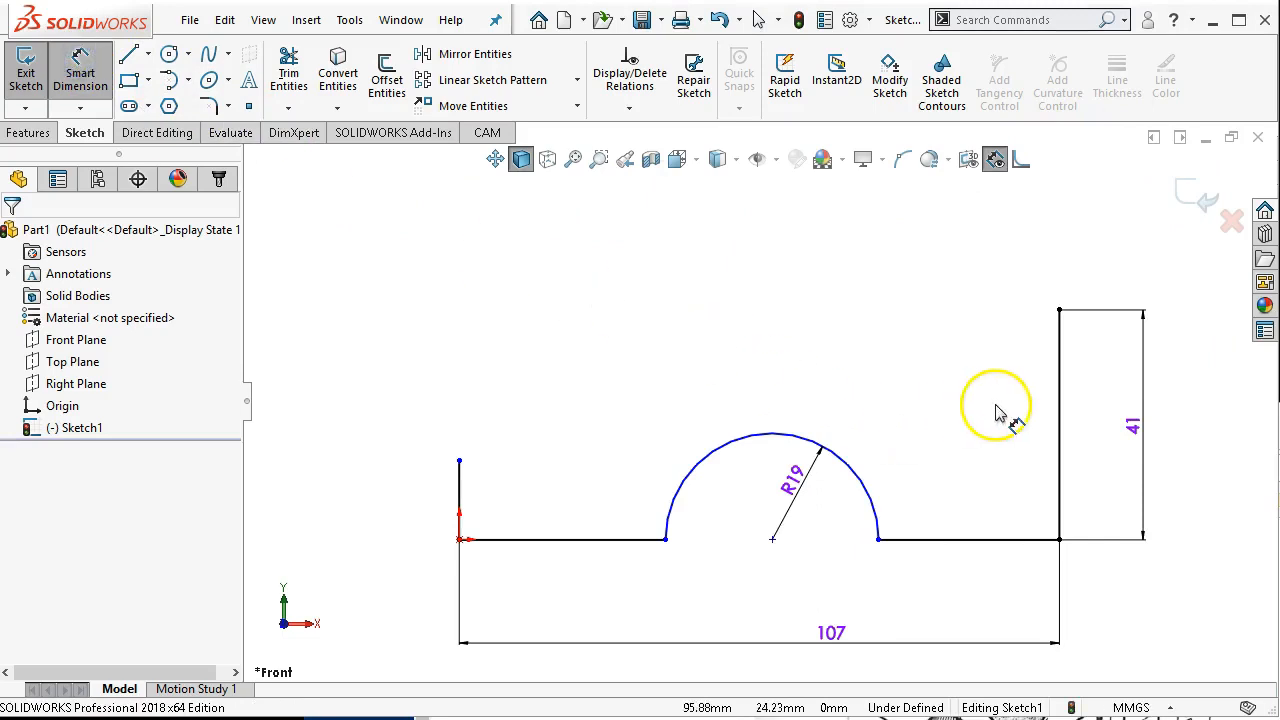
{"action": "left_click", "coordinate": [1062, 413]}
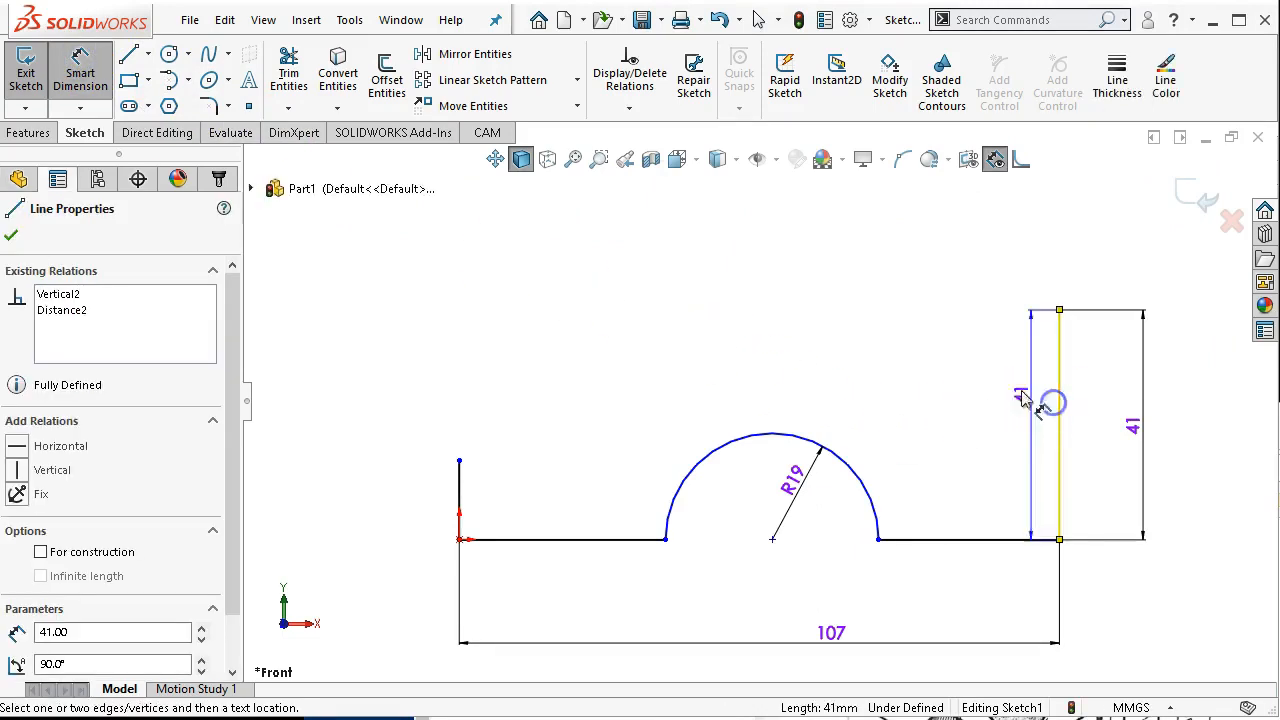
{"action": "left_click", "coordinate": [854, 469]}
{"action": "left_click", "coordinate": [902, 265]}
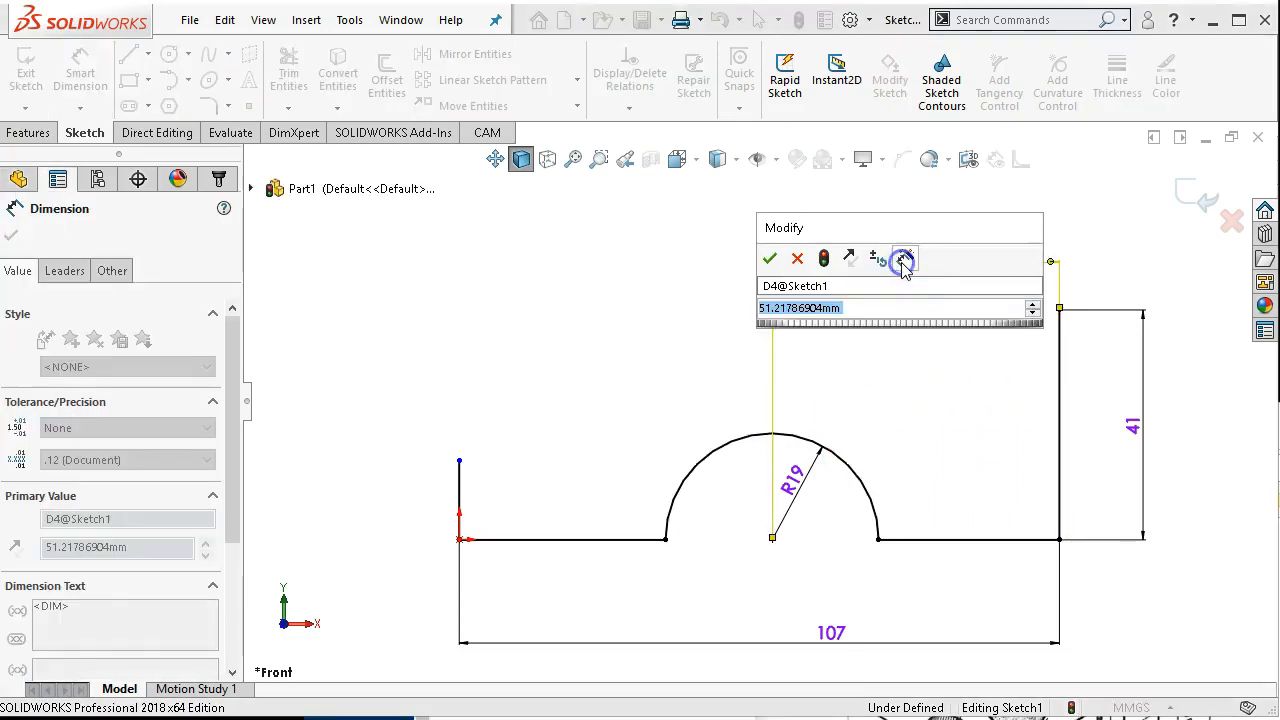
{"action": "type", "text": "51"}
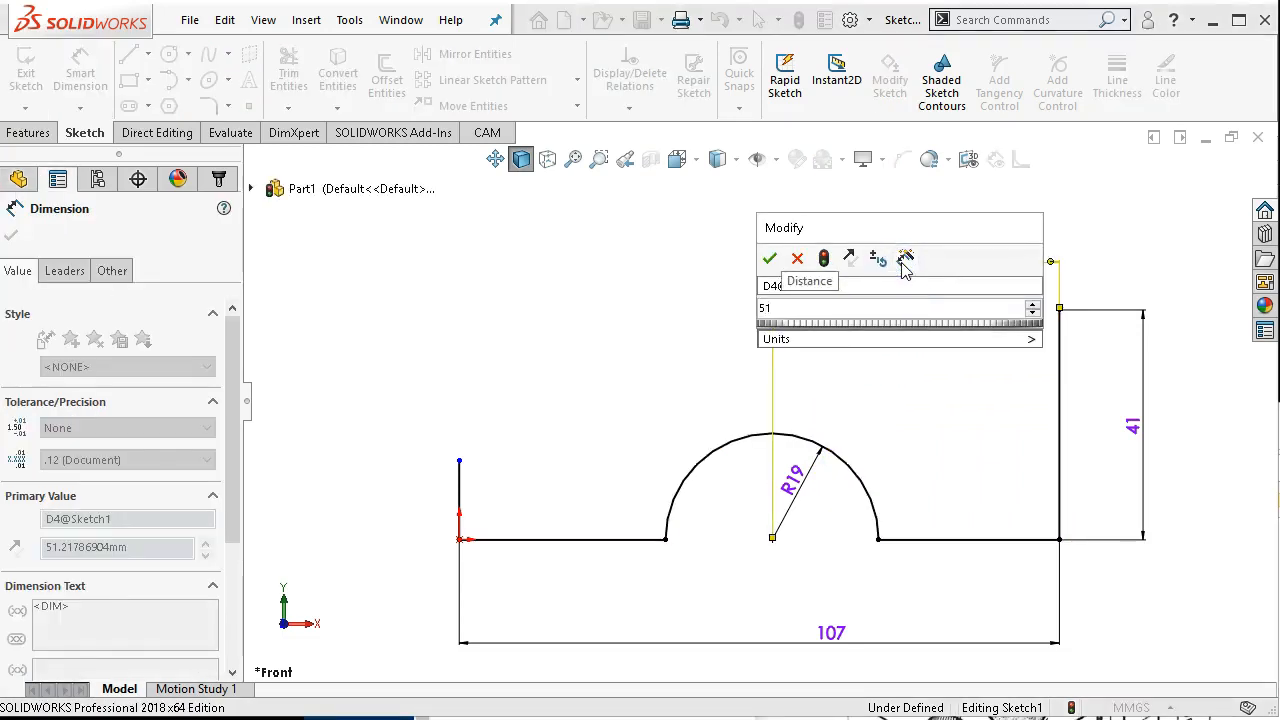
{"action": "key", "text": "Return"}
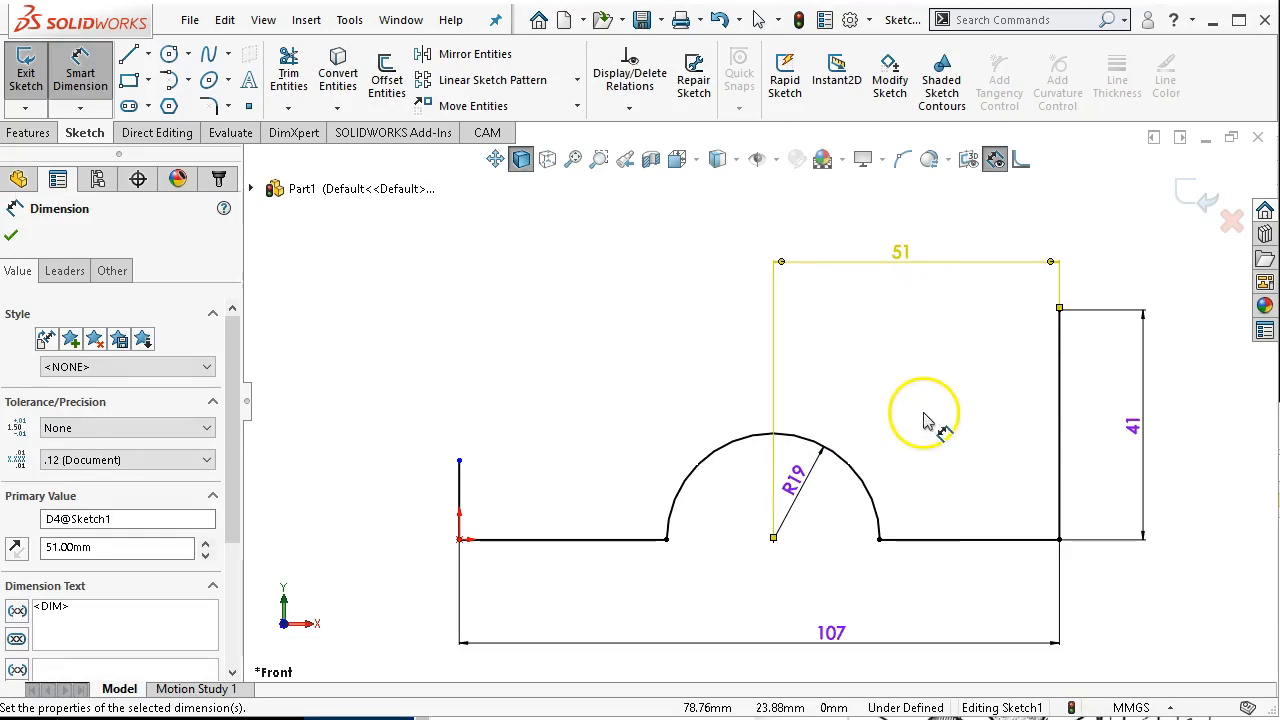
{"action": "right_click", "coordinate": [626, 274]}
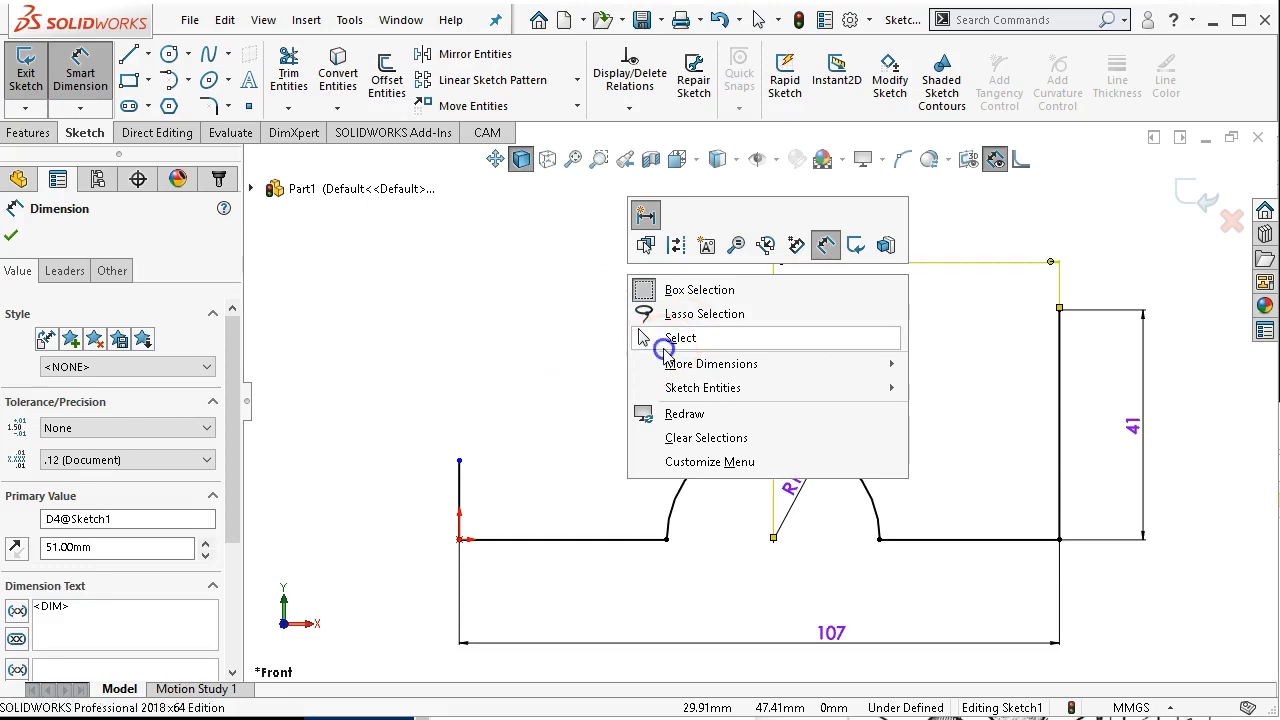
{"action": "left_click", "coordinate": [643, 338]}
- Shorten the vertical line at the origin to about 10 mm by its free endpoint, and try to move the 41 mm line's upper endpoint down
{"action": "left_click", "coordinate": [461, 419]}
{"action": "left_click_drag", "start_coordinate": [463, 419], "coordinate": [461, 485]}
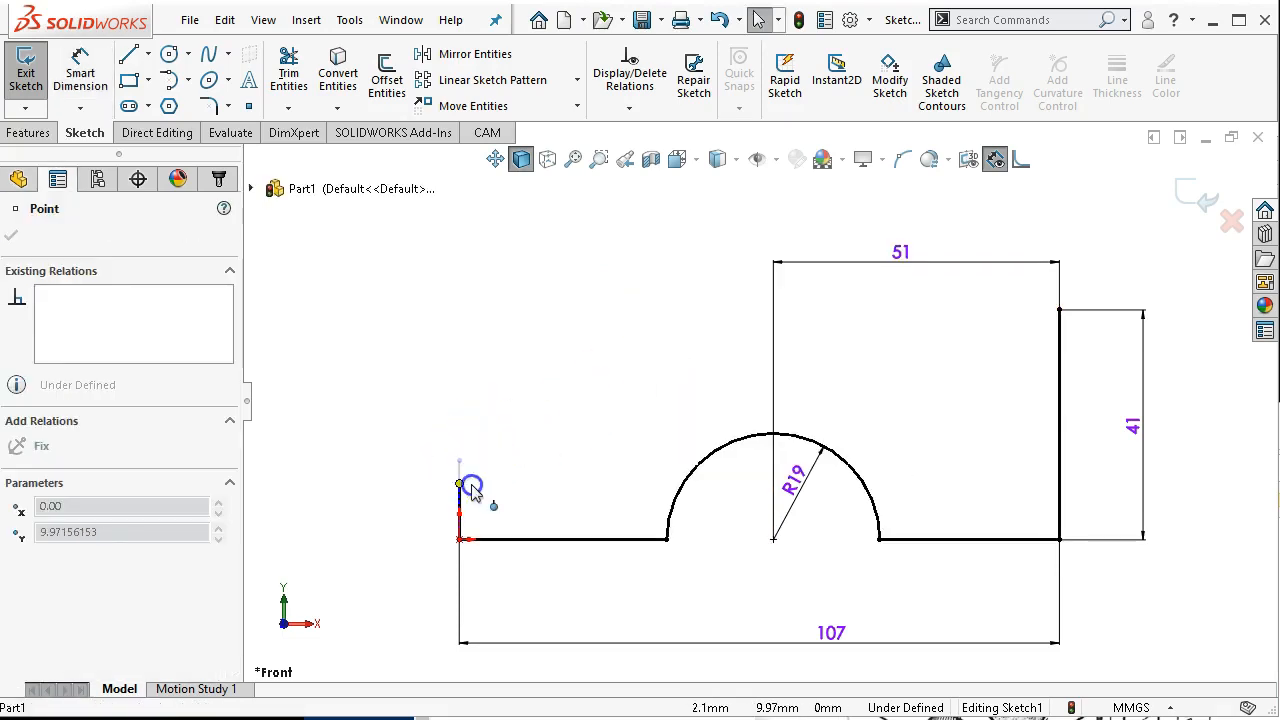
{"action": "left_click", "coordinate": [1060, 310]}
{"action": "left_click", "coordinate": [1060, 357]}
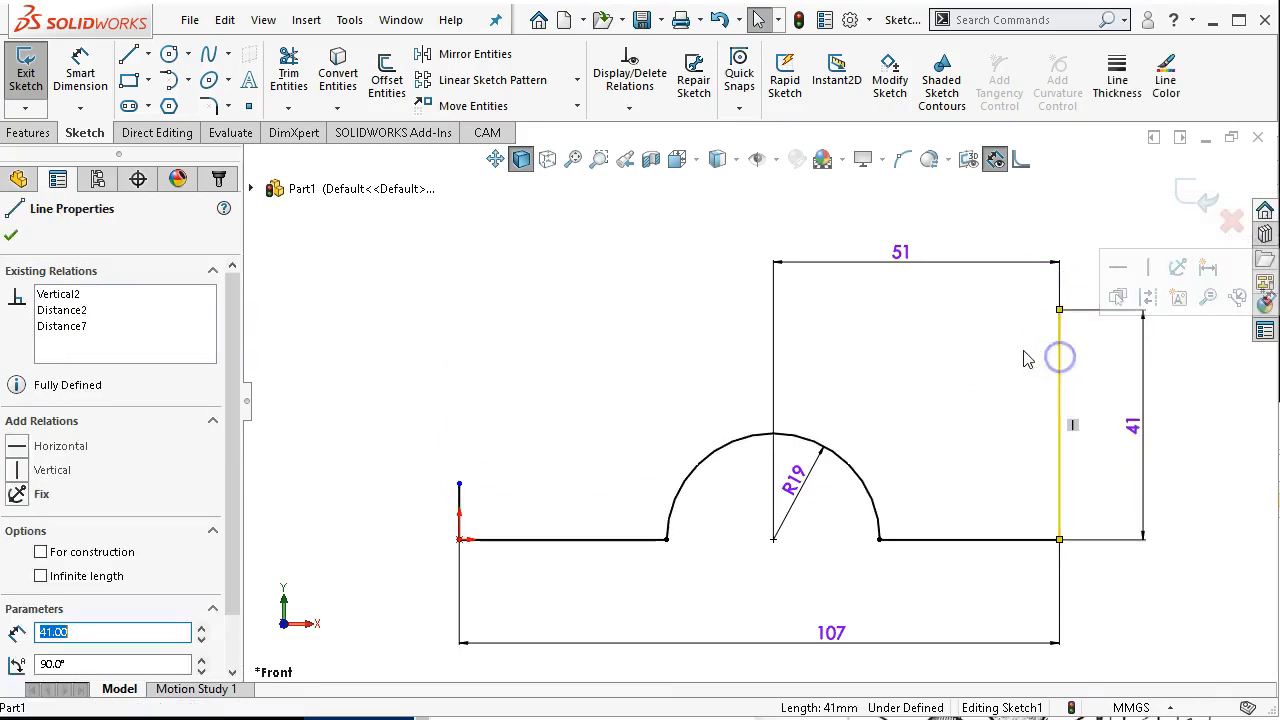
{"action": "left_click", "coordinate": [1027, 360]}
{"action": "left_click_drag", "start_coordinate": [1063, 320], "coordinate": [1068, 545]}
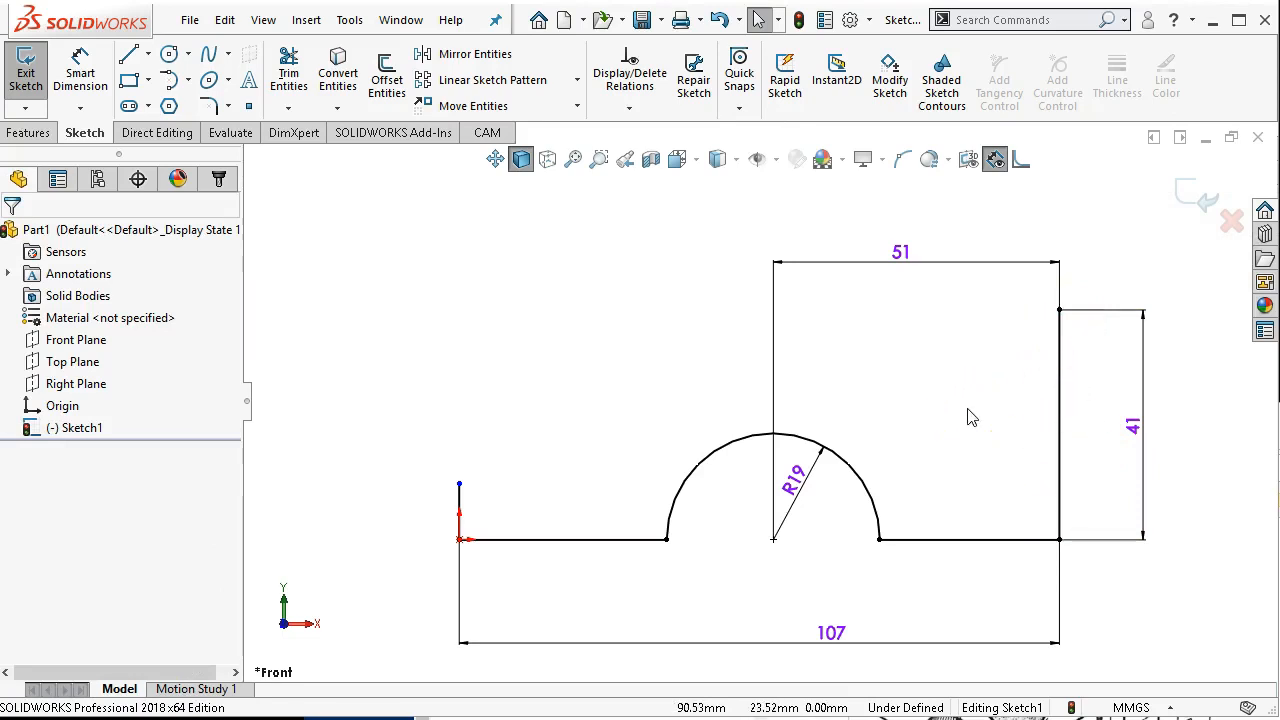
- Stretch the vertical line at the origin to about 26 mm by its free endpoint, and shorten it again to about 12 mm
{"action": "left_click", "coordinate": [458, 515]}
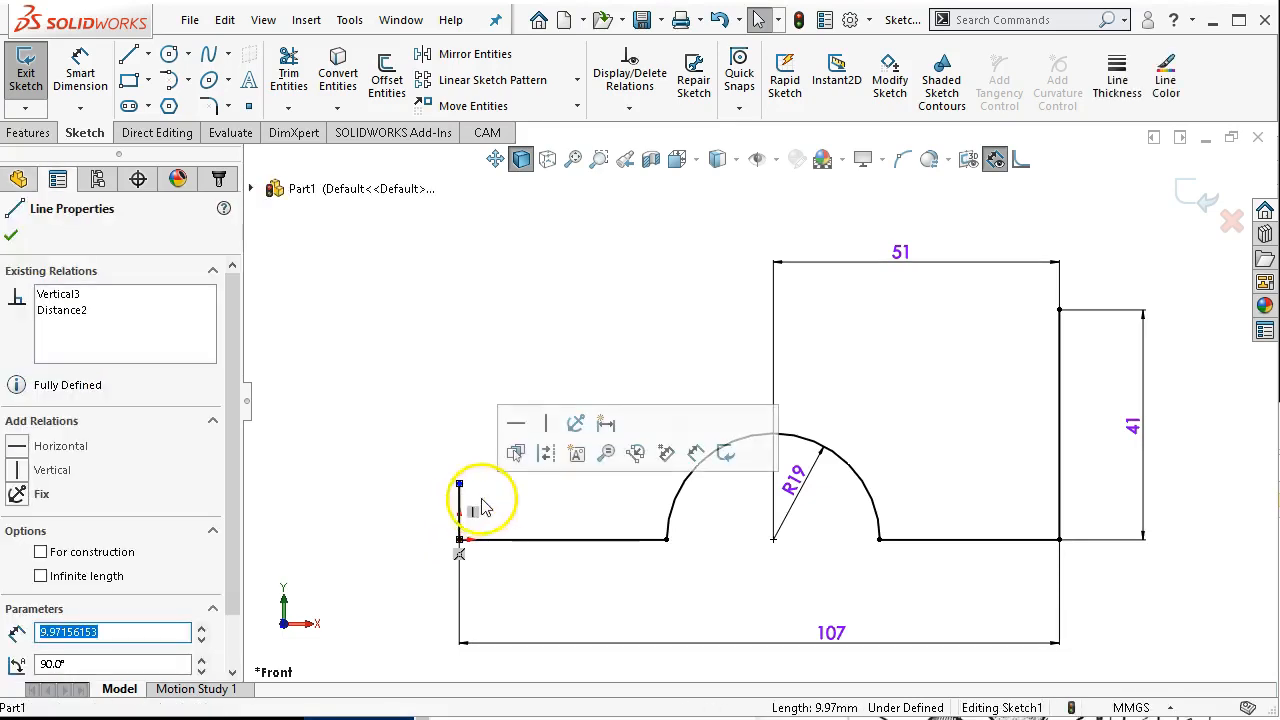
{"action": "left_click", "coordinate": [505, 495]}
{"action": "left_click_drag", "start_coordinate": [459, 486], "coordinate": [462, 394]}
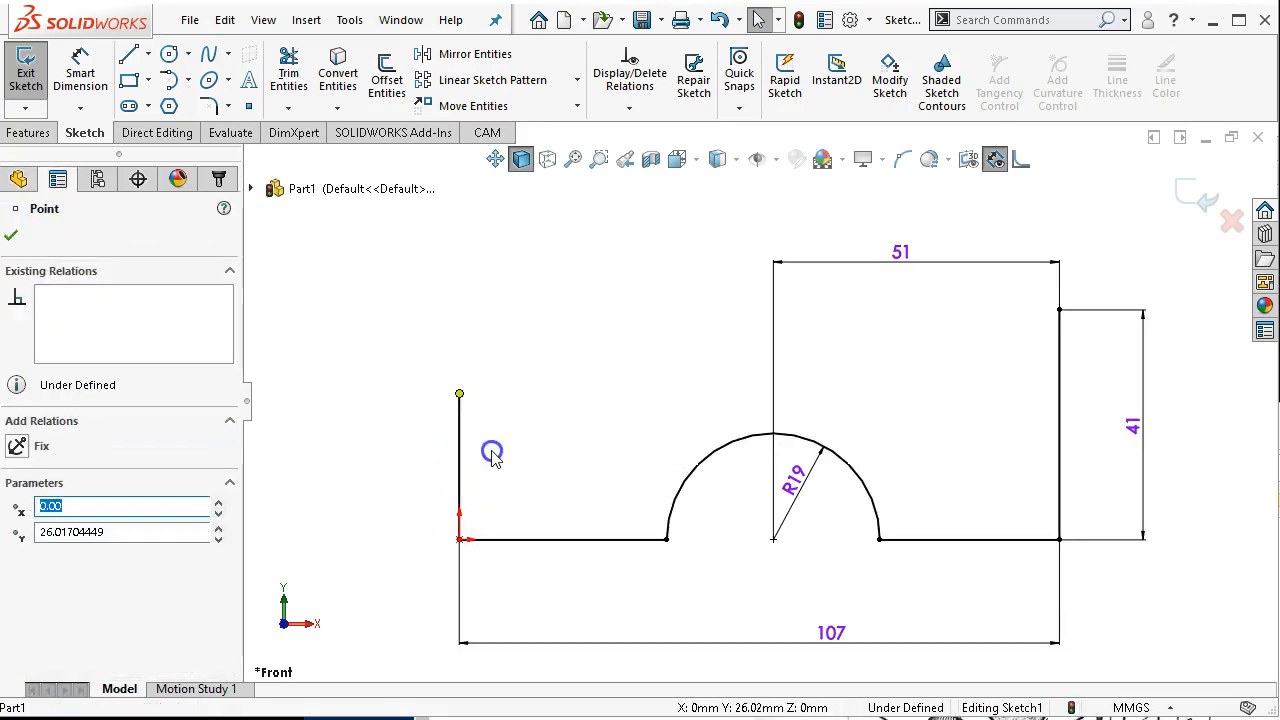
{"action": "left_click", "coordinate": [480, 422]}
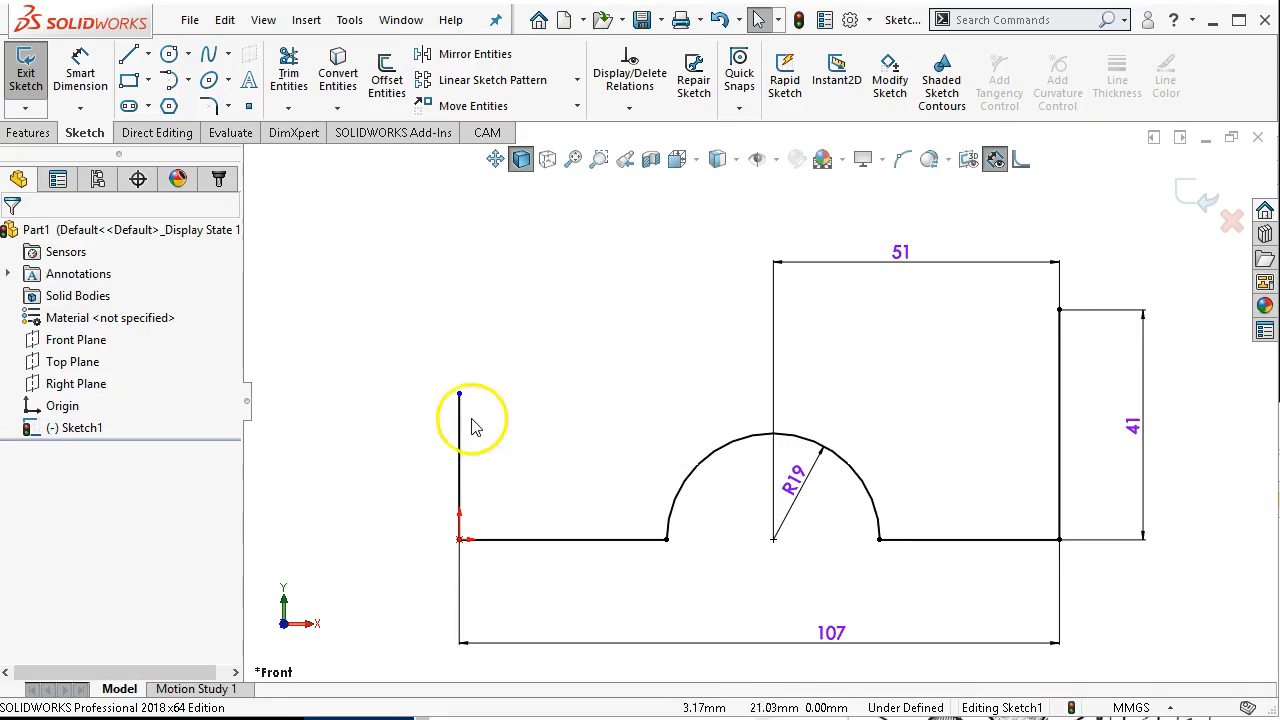
{"action": "left_click_drag", "start_coordinate": [459, 396], "coordinate": [471, 493]}
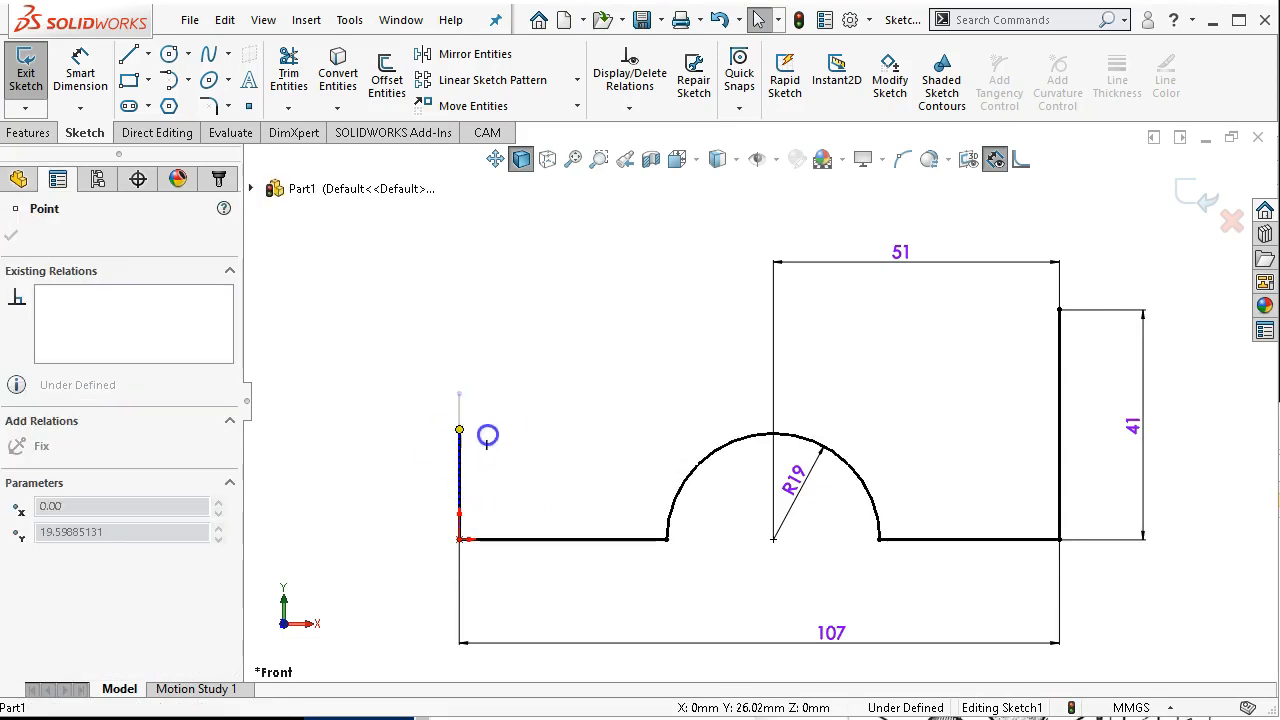
{"action": "left_click_drag", "start_coordinate": [442, 480], "coordinate": [443, 466]}
{"action": "left_click", "coordinate": [430, 438]}
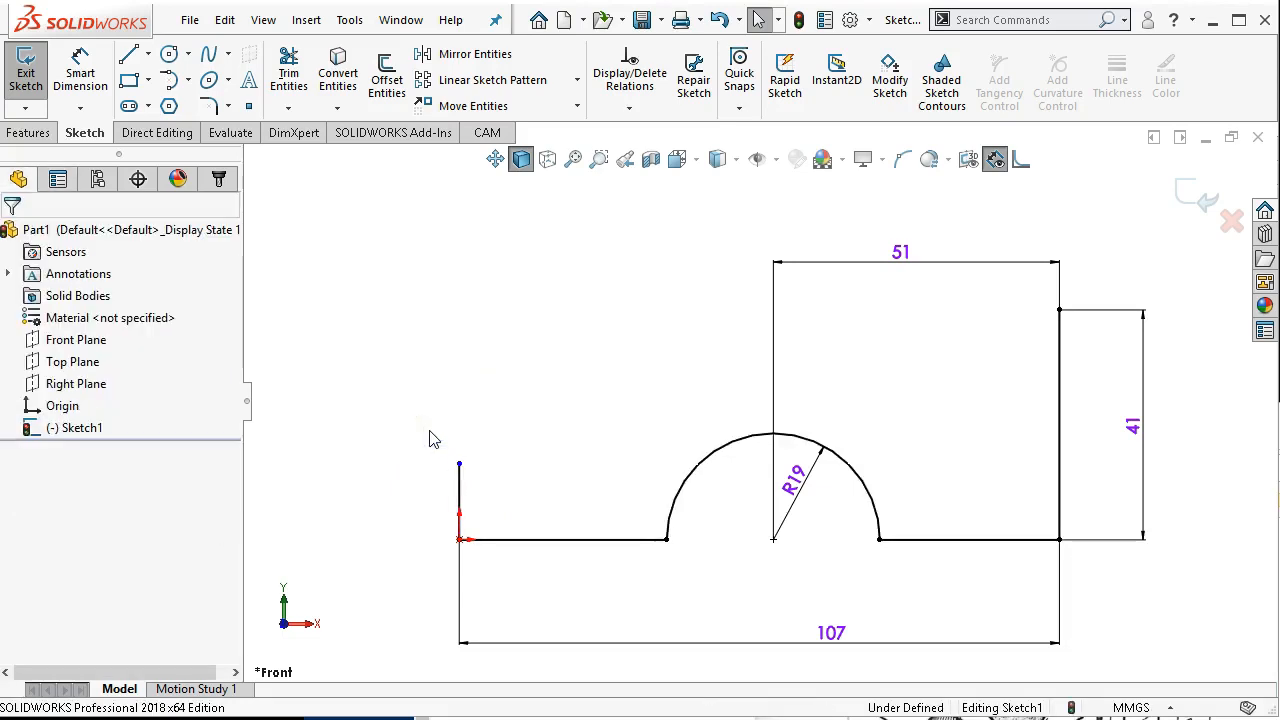
{"action": "left_click", "coordinate": [455, 465]}
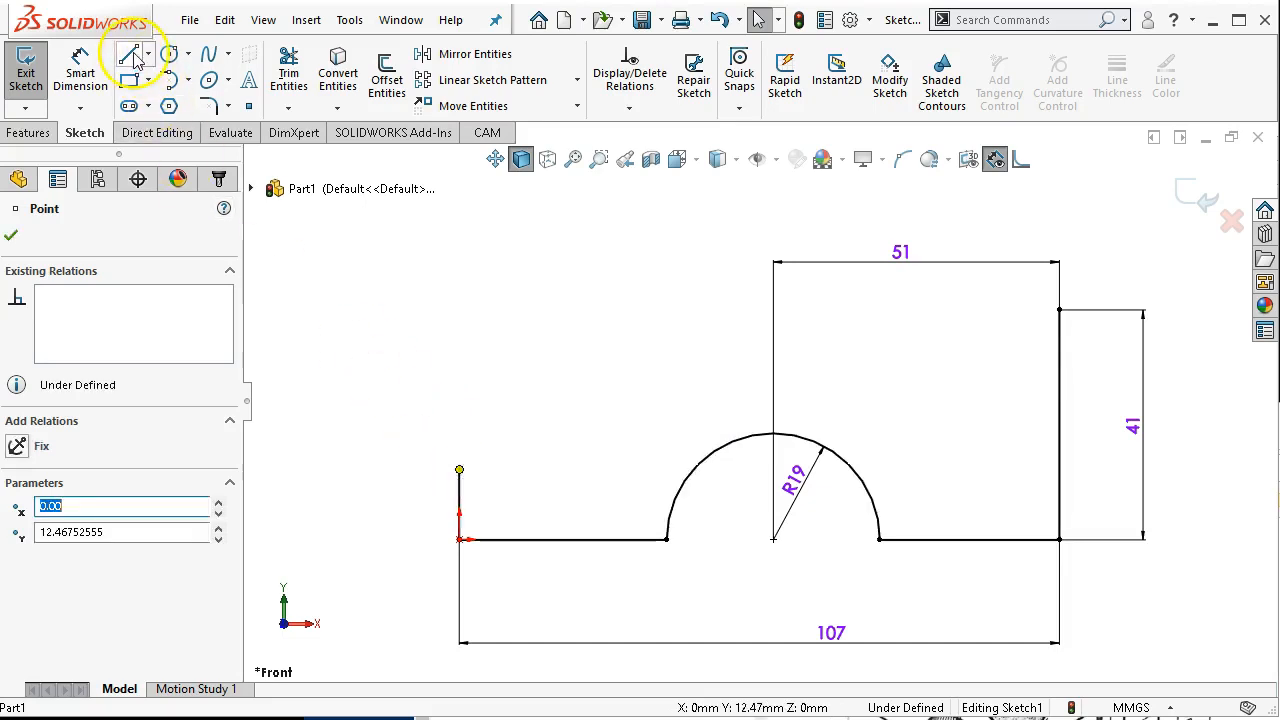
- Draw a horizontal line from the upper end of the origin's vertical line toward the arc, ending just short of it
{"action": "left_click", "coordinate": [129, 53]}
{"action": "left_click", "coordinate": [459, 469]}
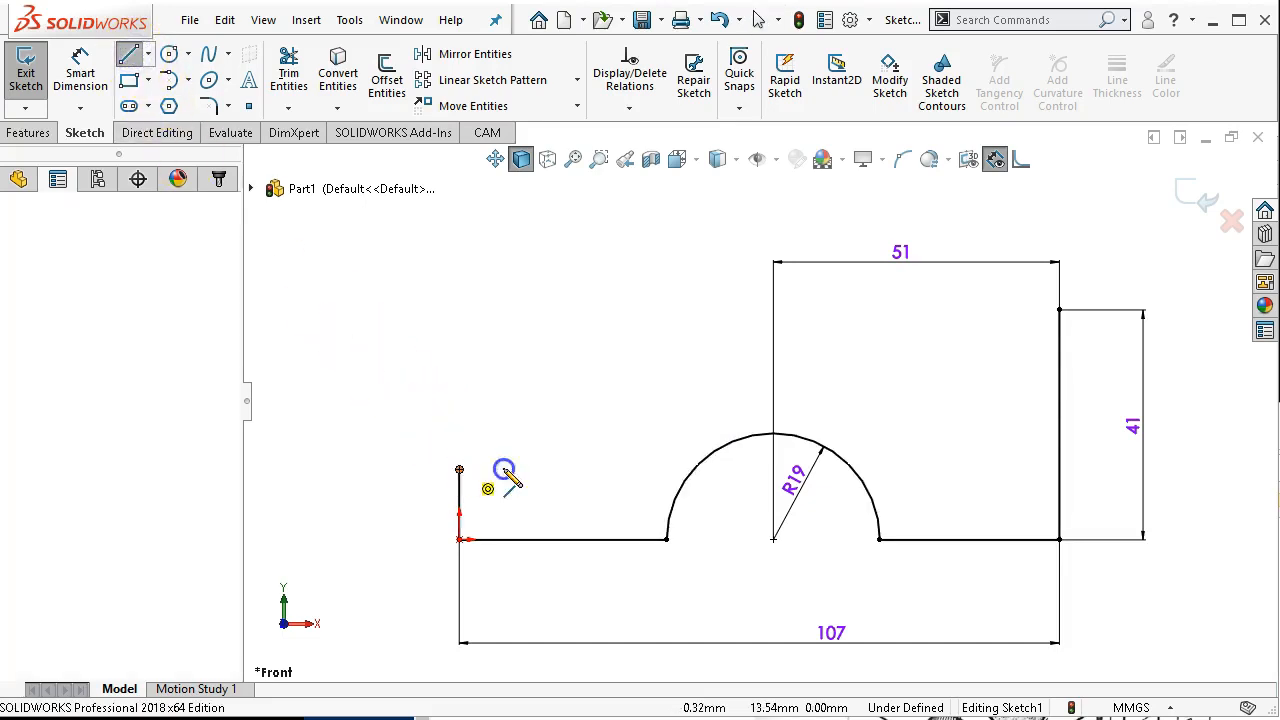
{"action": "double_click", "coordinate": [627, 469]}
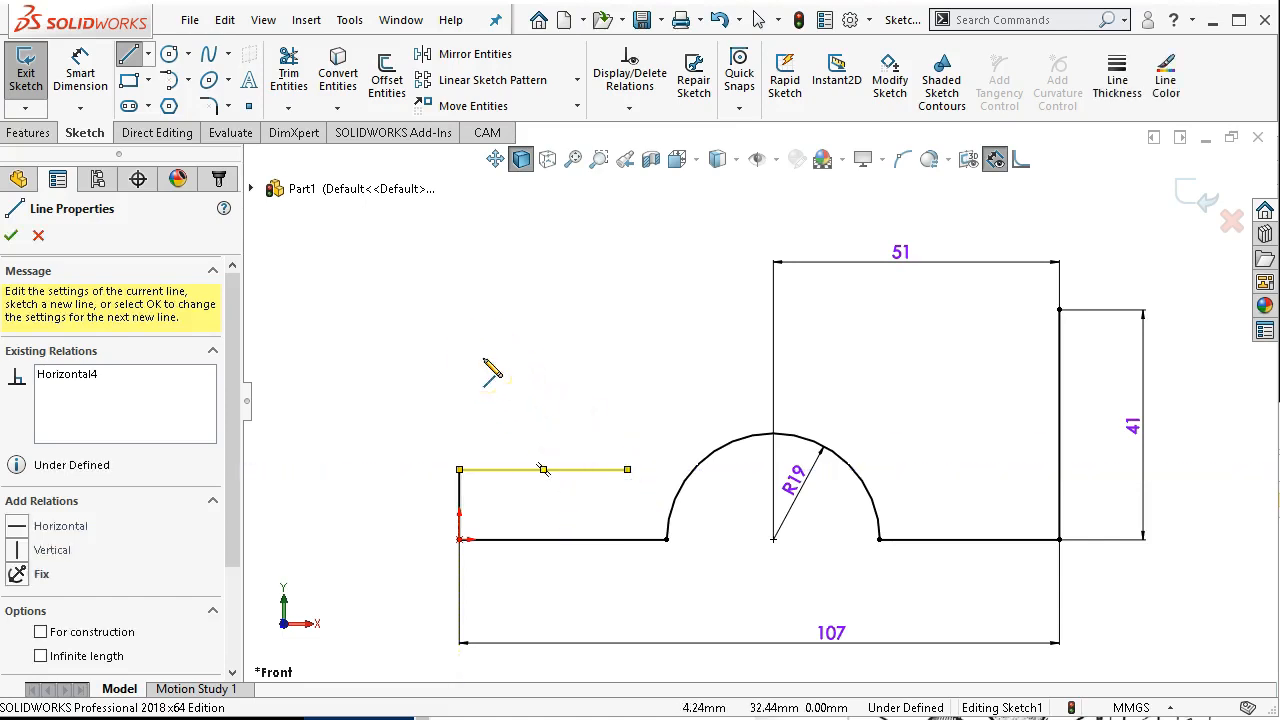
- Dimension the height of the short vertical line at the origin as 11 mm, placing the dimension outside the profile
{"action": "right_click", "coordinate": [488, 368]}
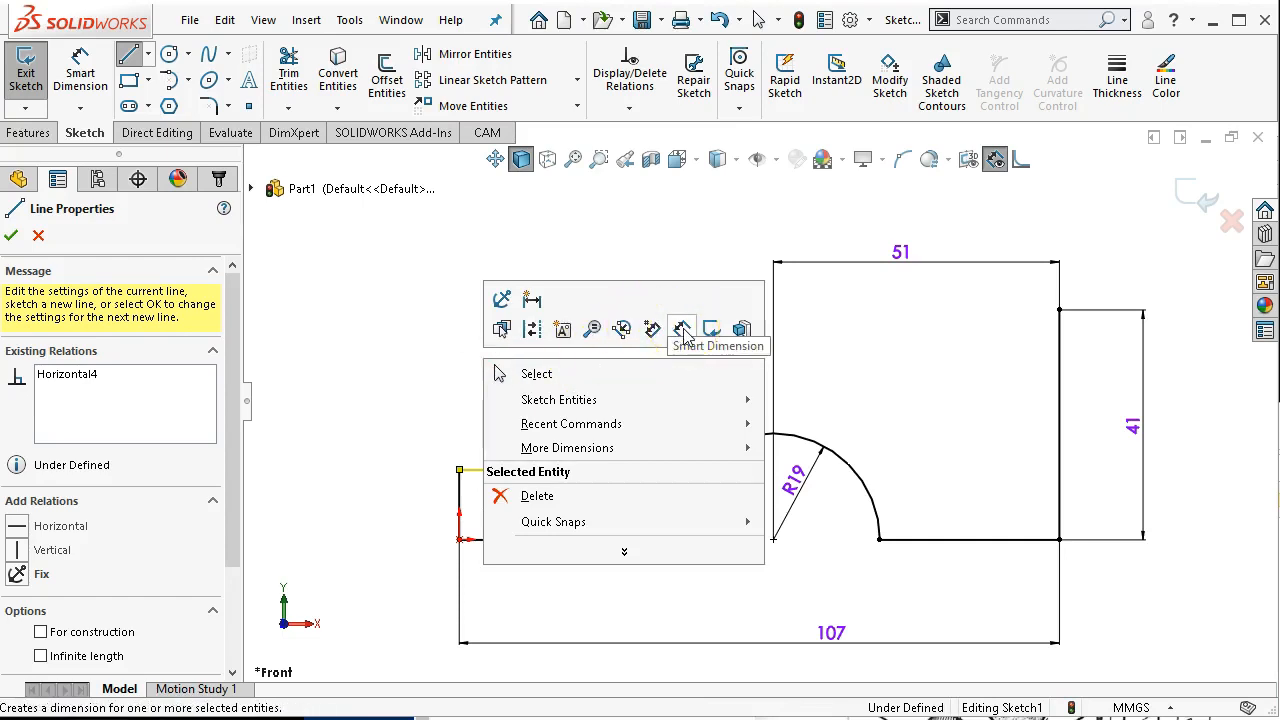
{"action": "left_click", "coordinate": [683, 330]}
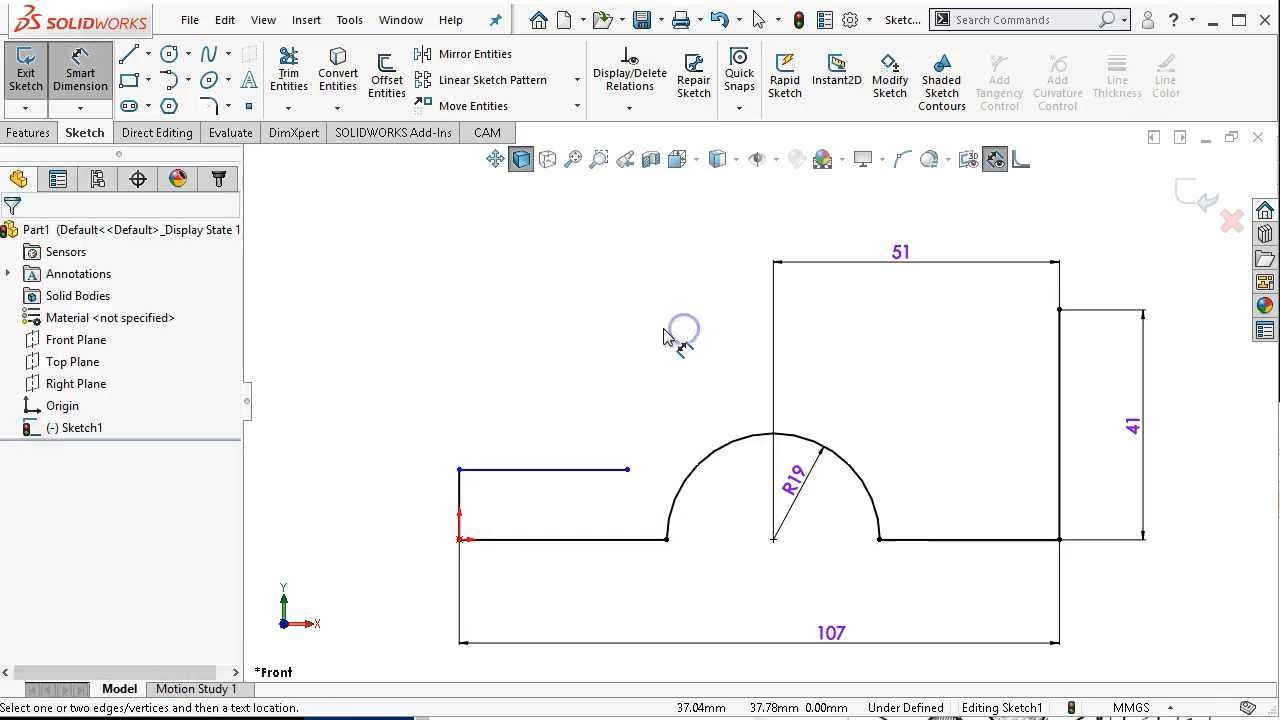
{"action": "left_click", "coordinate": [458, 512]}
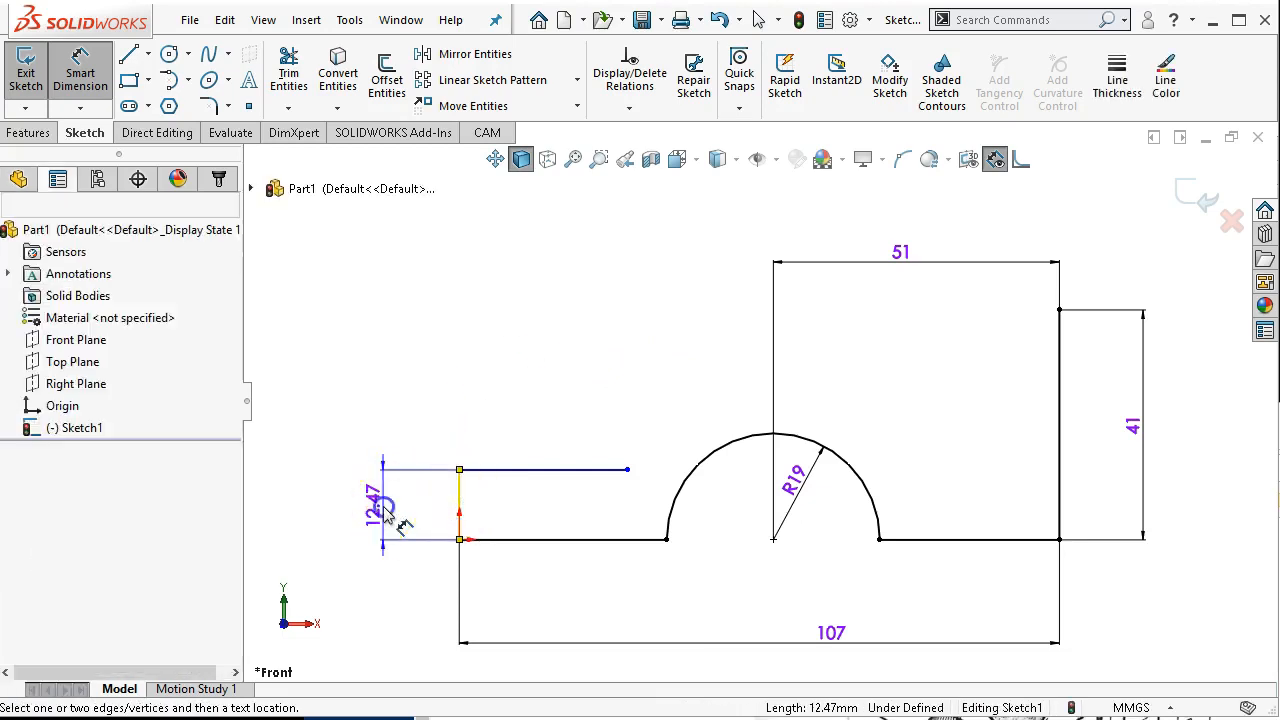
{"action": "left_click", "coordinate": [385, 512]}
{"action": "type", "text": "11"}
{"action": "key", "text": "Return"}
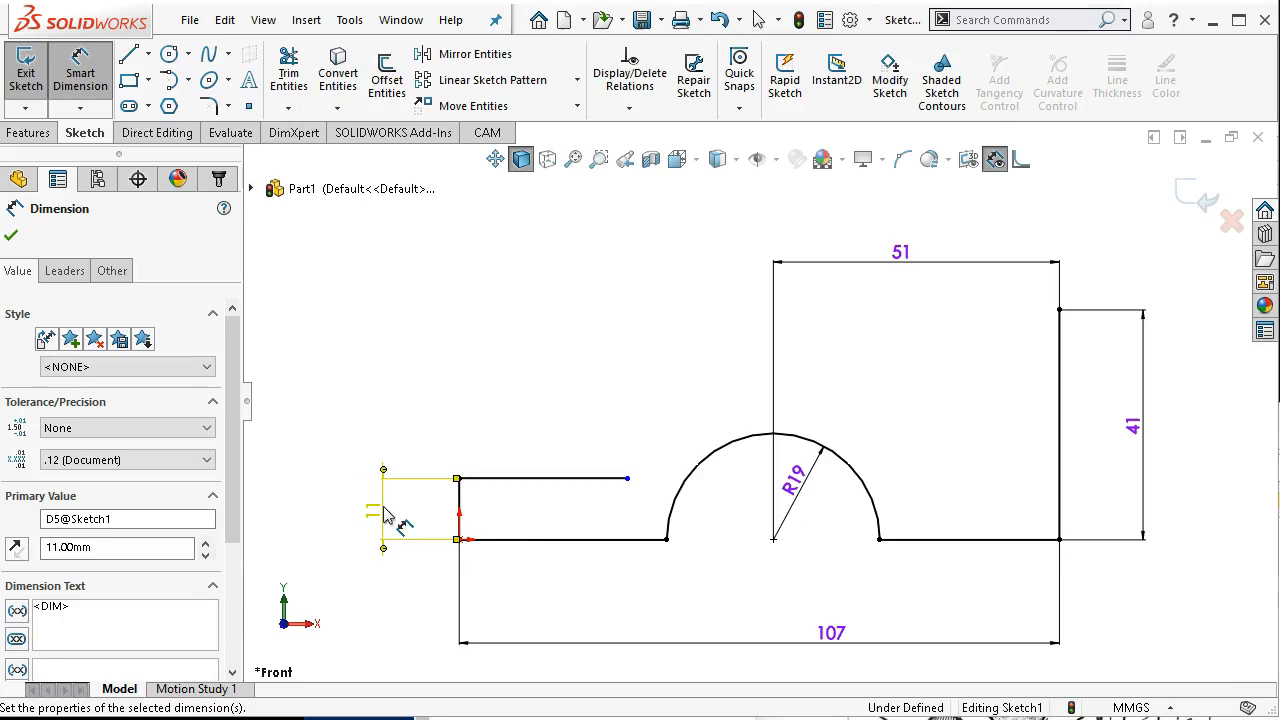
- Finish dimensioning and slightly shorten the upper horizontal line by its free endpoint near the R19 arc
{"action": "right_click", "coordinate": [586, 310]}
{"action": "left_click", "coordinate": [648, 377]}
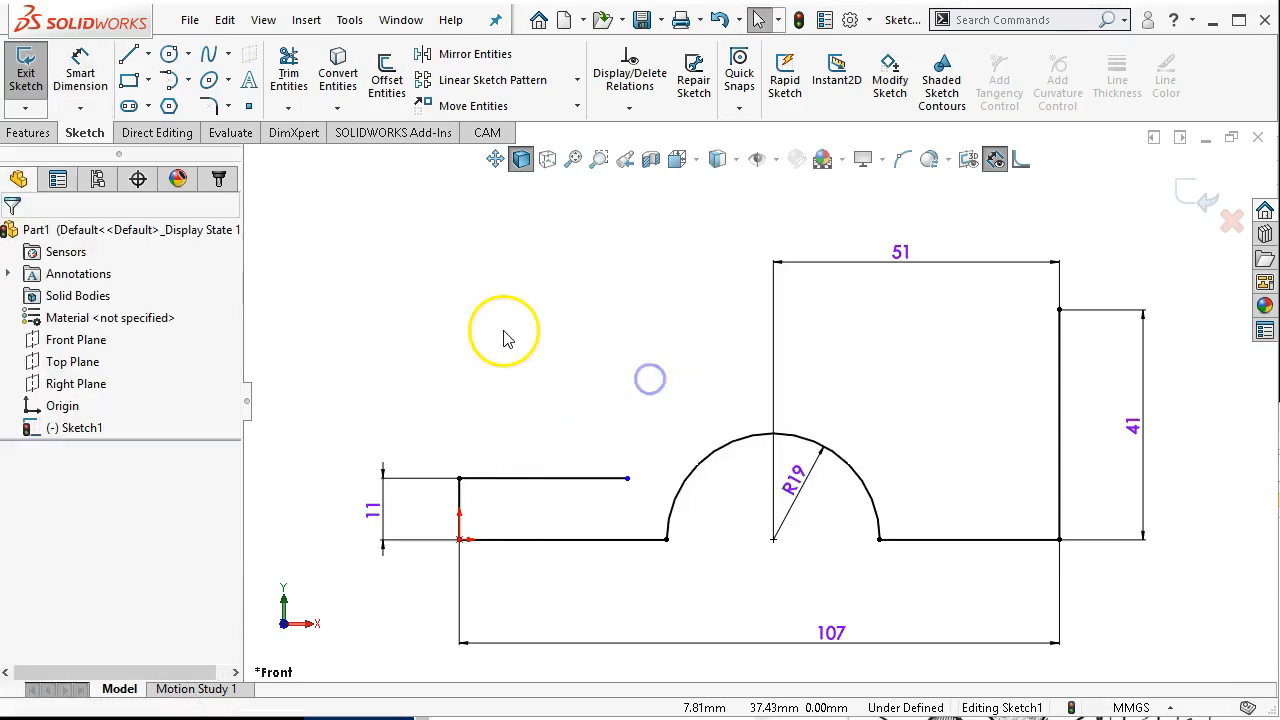
{"action": "mouse_move", "coordinate": [627, 478]}
{"action": "left_mouse_down"}
{"action": "mouse_move", "coordinate": [555, 480]}
{"action": "mouse_move", "coordinate": [624, 484]}
{"action": "left_mouse_up"}
{"action": "left_click", "coordinate": [570, 374]}
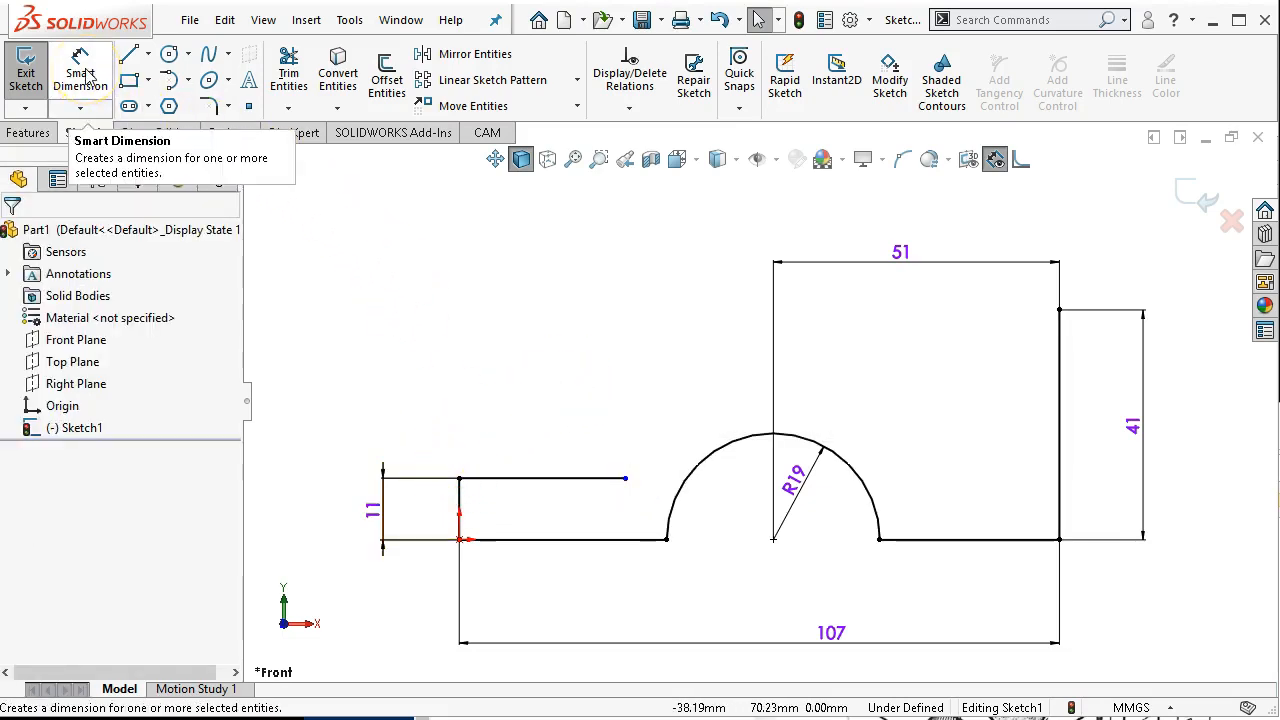
- Draw a centerpoint arc of about 29 mm radius around the R19 arc's center, sweeping about 131.5° from the upper horizontal line's free end
{"action": "left_click", "coordinate": [188, 82]}
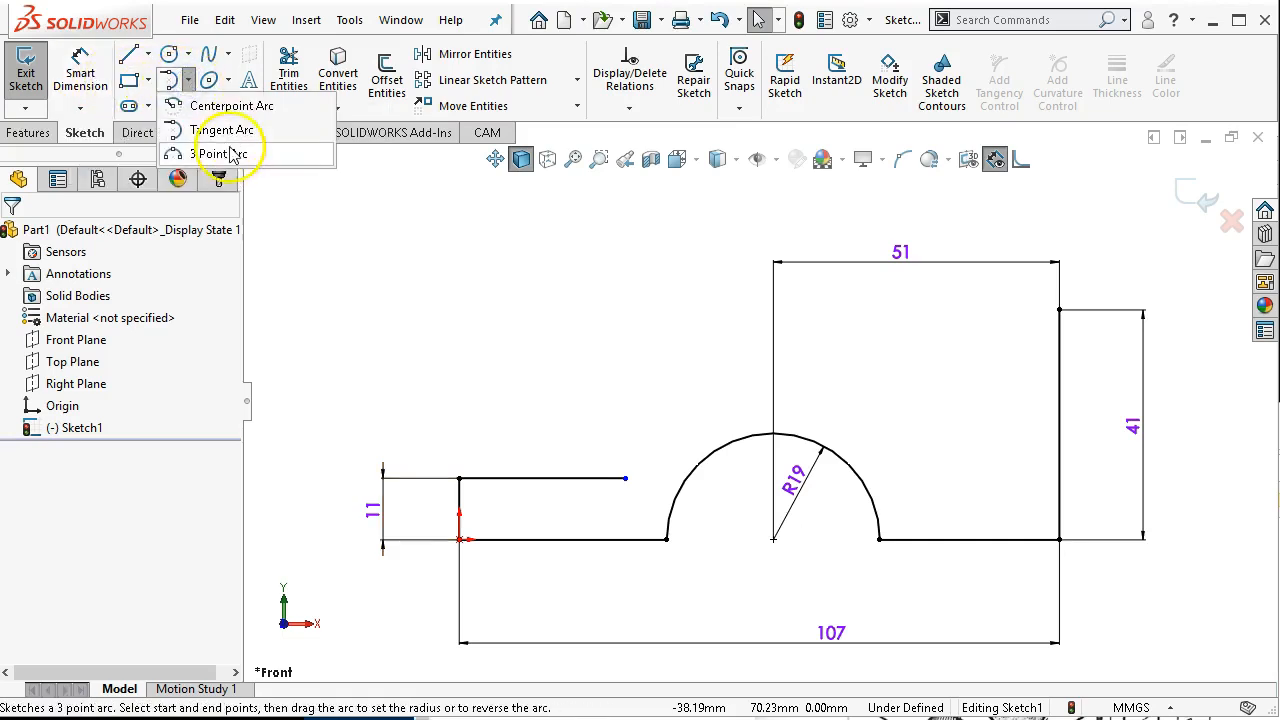
{"action": "left_click", "coordinate": [213, 105]}
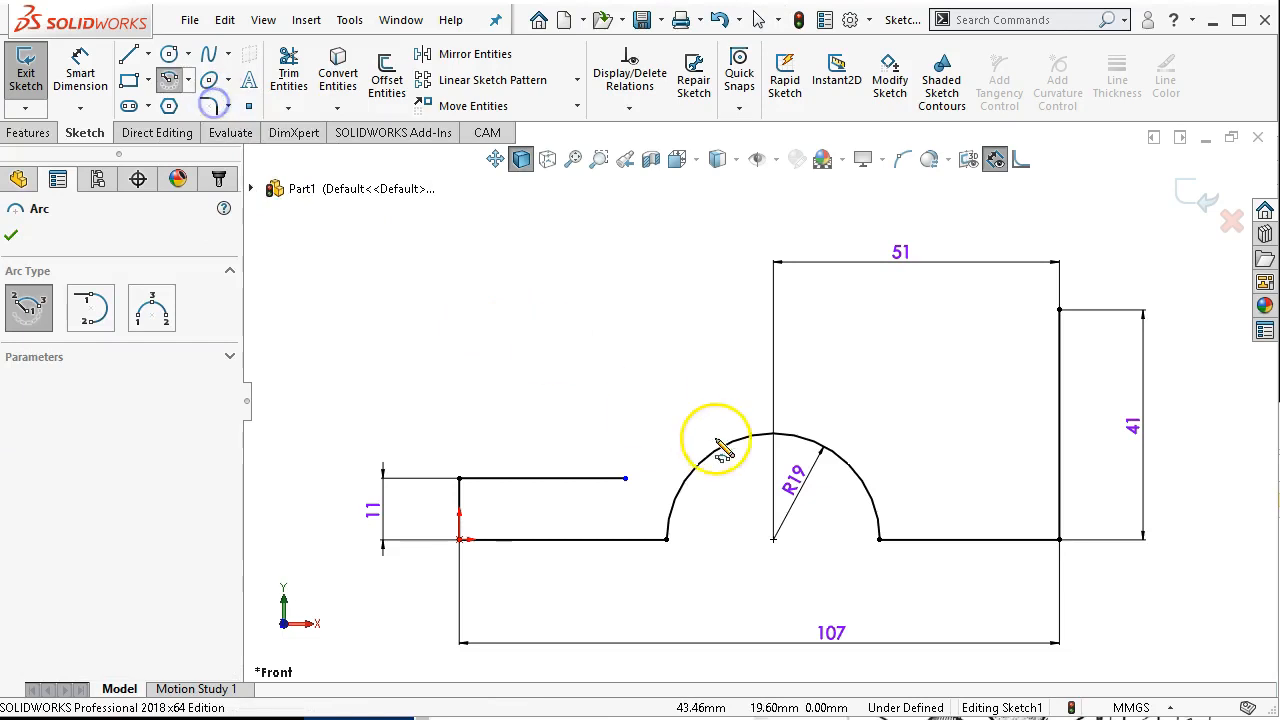
{"action": "left_click", "coordinate": [773, 539]}
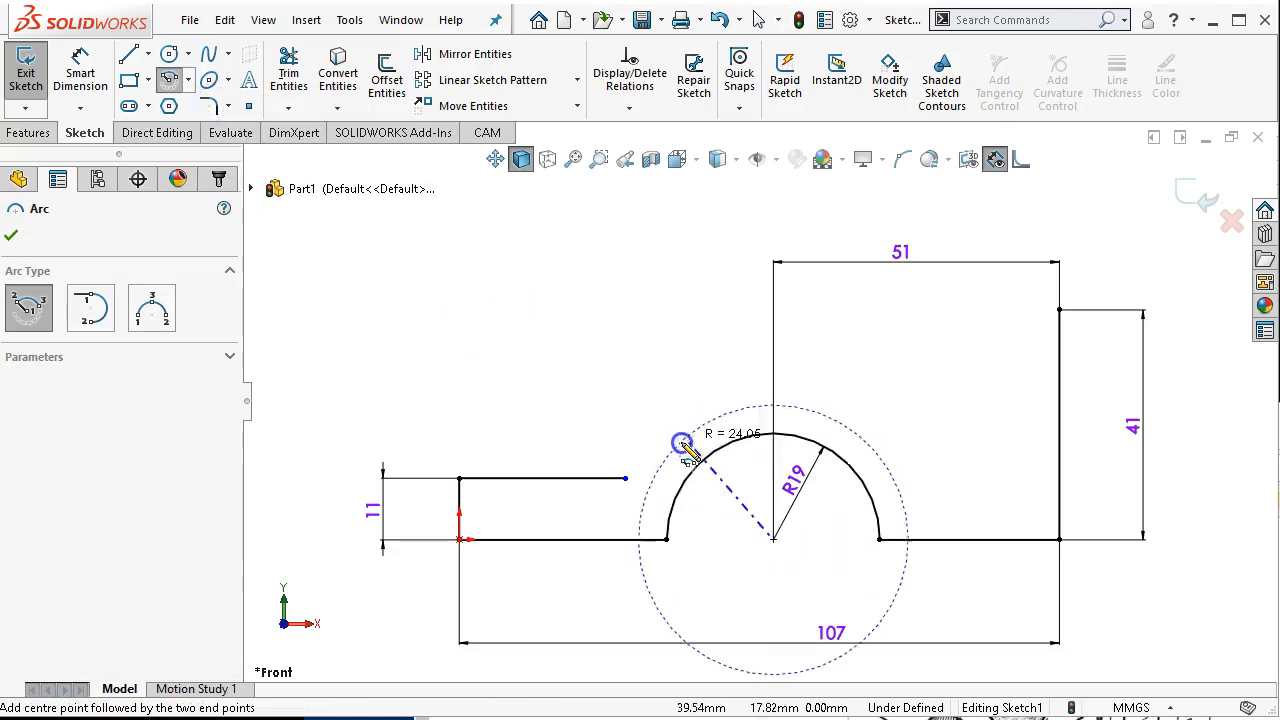
{"action": "left_click", "coordinate": [621, 481]}
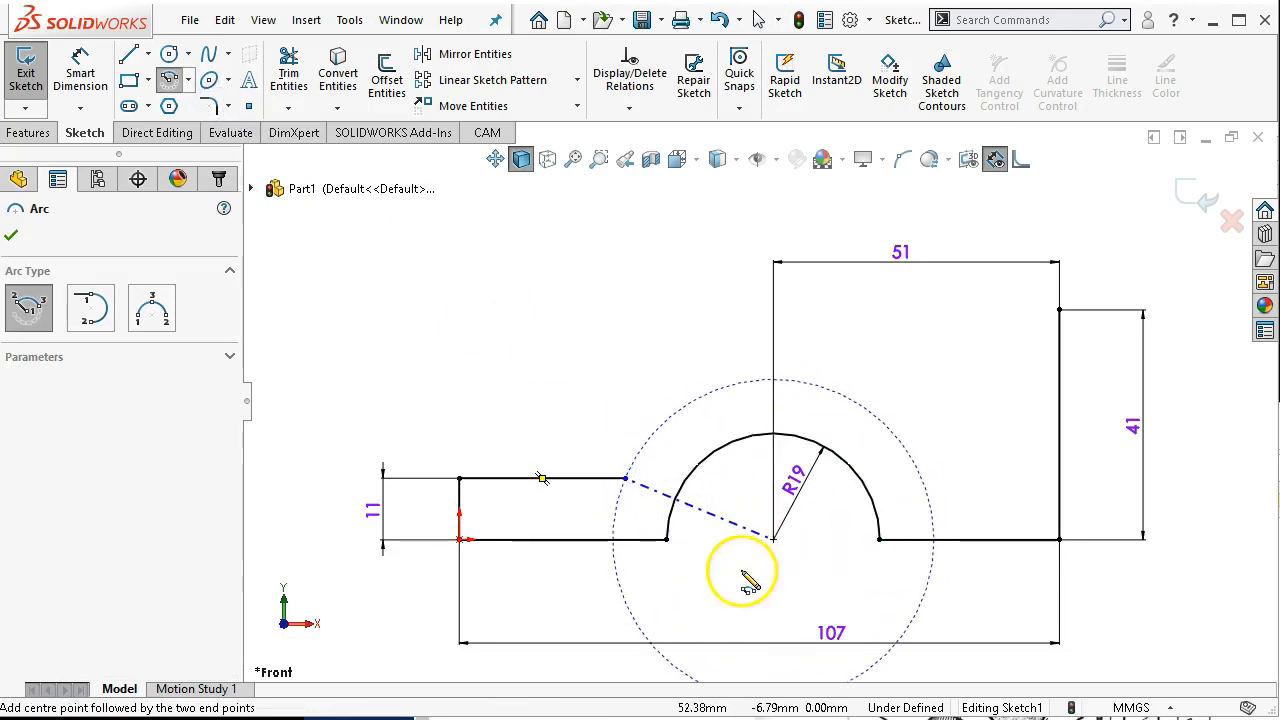
{"action": "left_click_drag", "start_coordinate": [624, 479], "coordinate": [914, 470]}
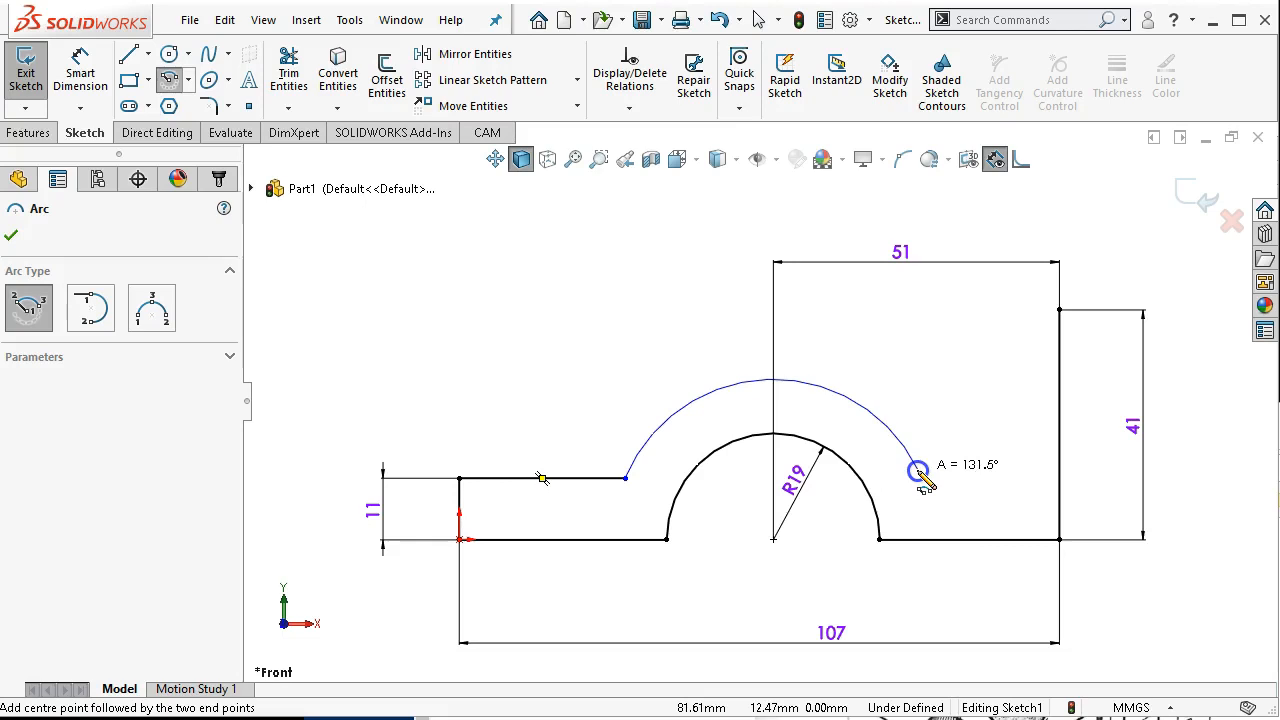
{"action": "left_click_drag", "start_coordinate": [918, 470], "coordinate": [918, 470]}
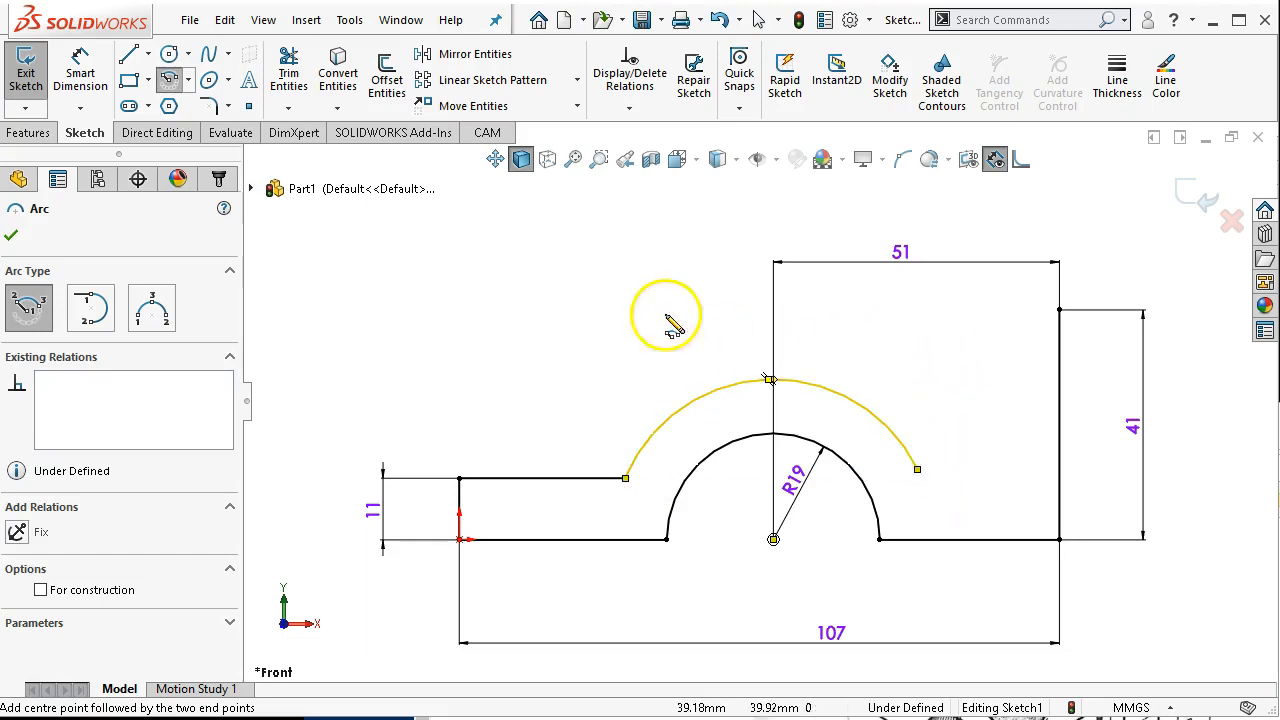
{"action": "right_click", "coordinate": [588, 295]}
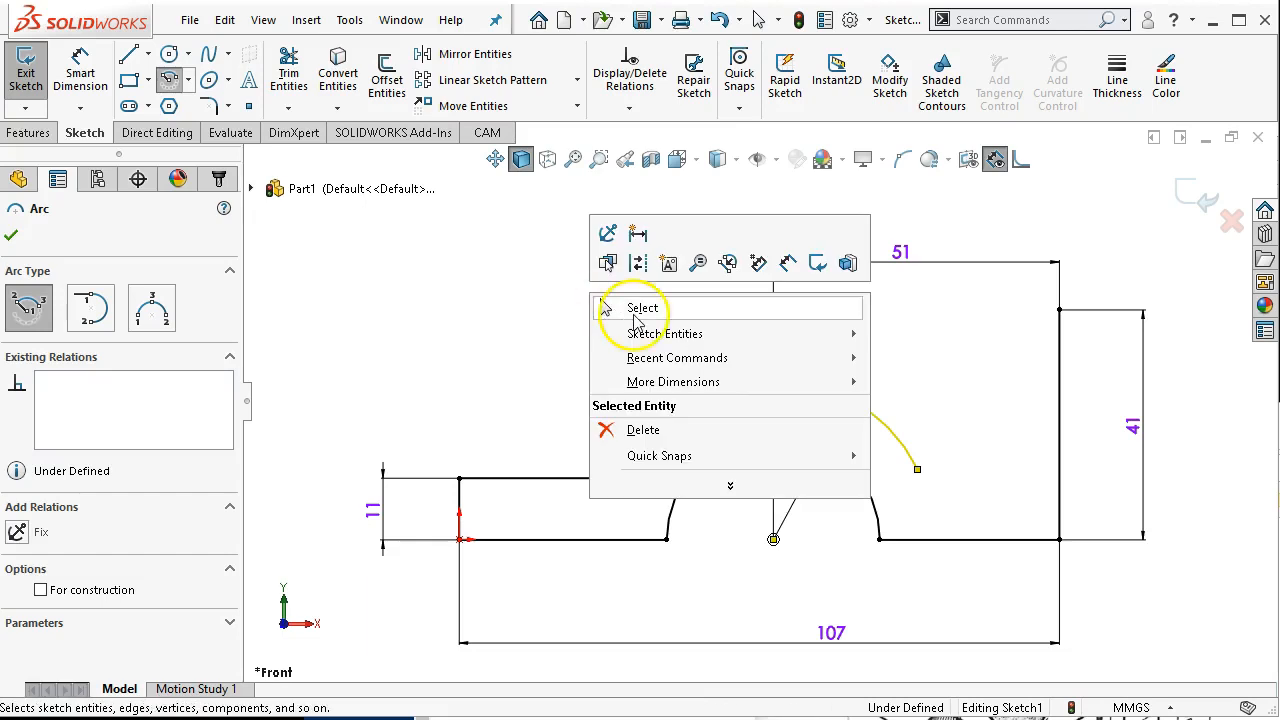
{"action": "left_click", "coordinate": [634, 316]}
- Draw a horizontal line from the outer arc's free end, a vertical line up to the 41 mm height, and a line toward the outer corner
{"action": "left_click", "coordinate": [127, 60]}
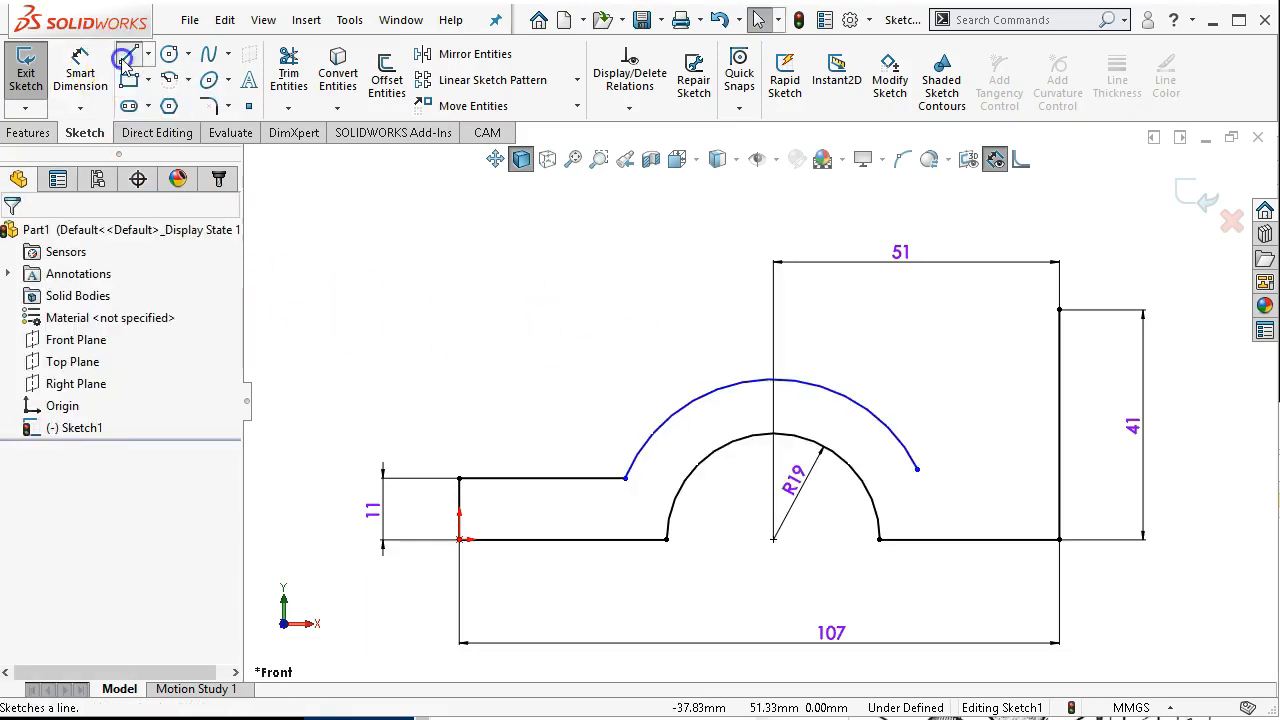
{"action": "left_click", "coordinate": [917, 470]}
{"action": "left_click", "coordinate": [987, 470]}
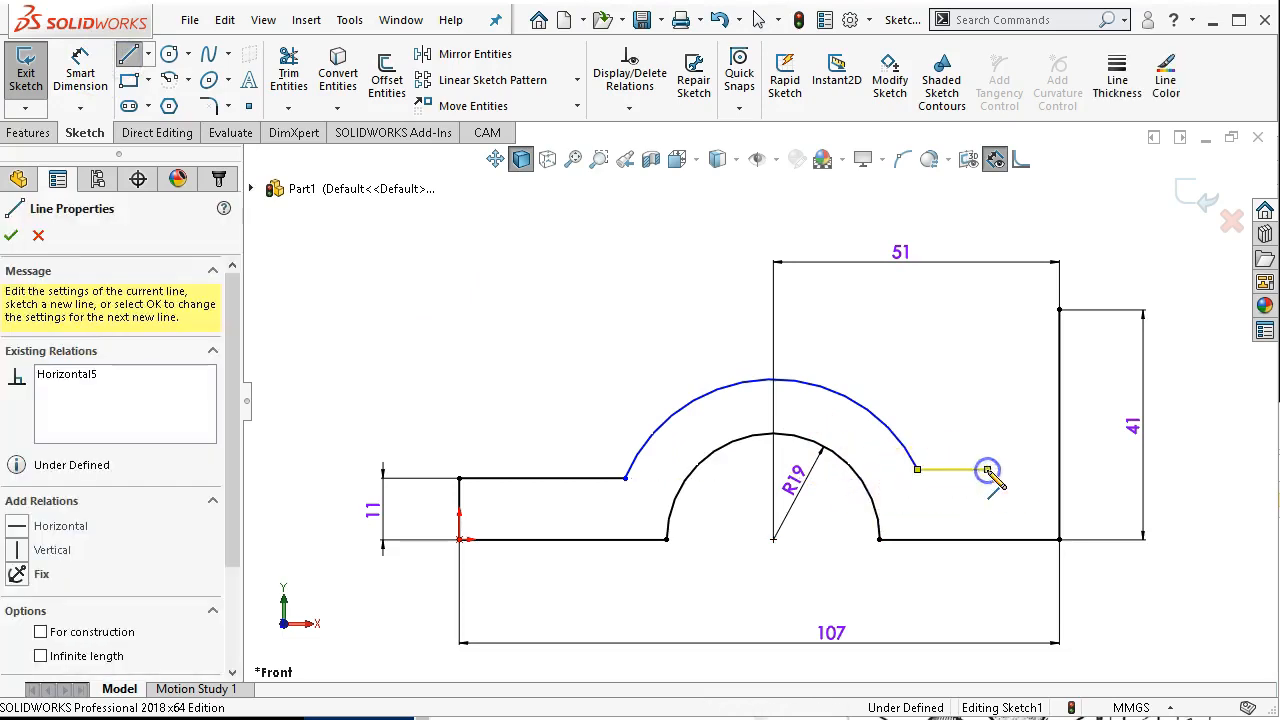
{"action": "left_click", "coordinate": [987, 310]}
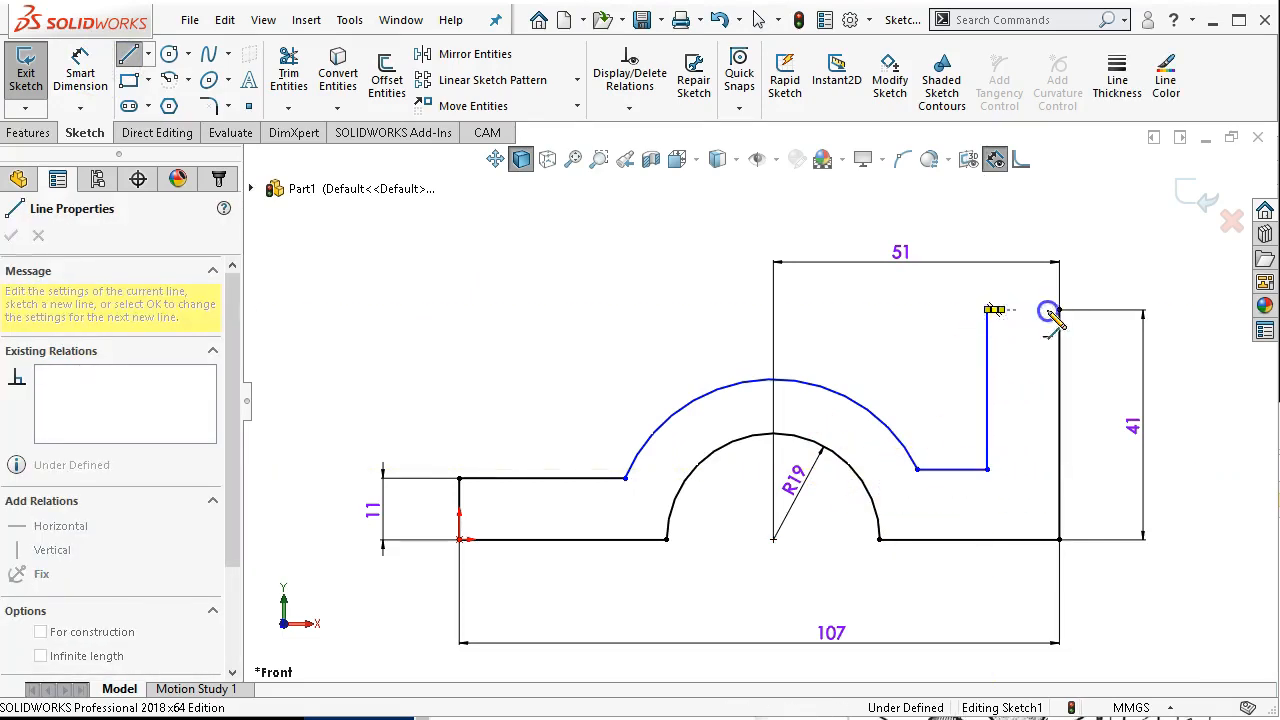
{"action": "left_click", "coordinate": [1059, 310]}
{"action": "right_click", "coordinate": [640, 272]}
{"action": "left_click", "coordinate": [694, 274]}
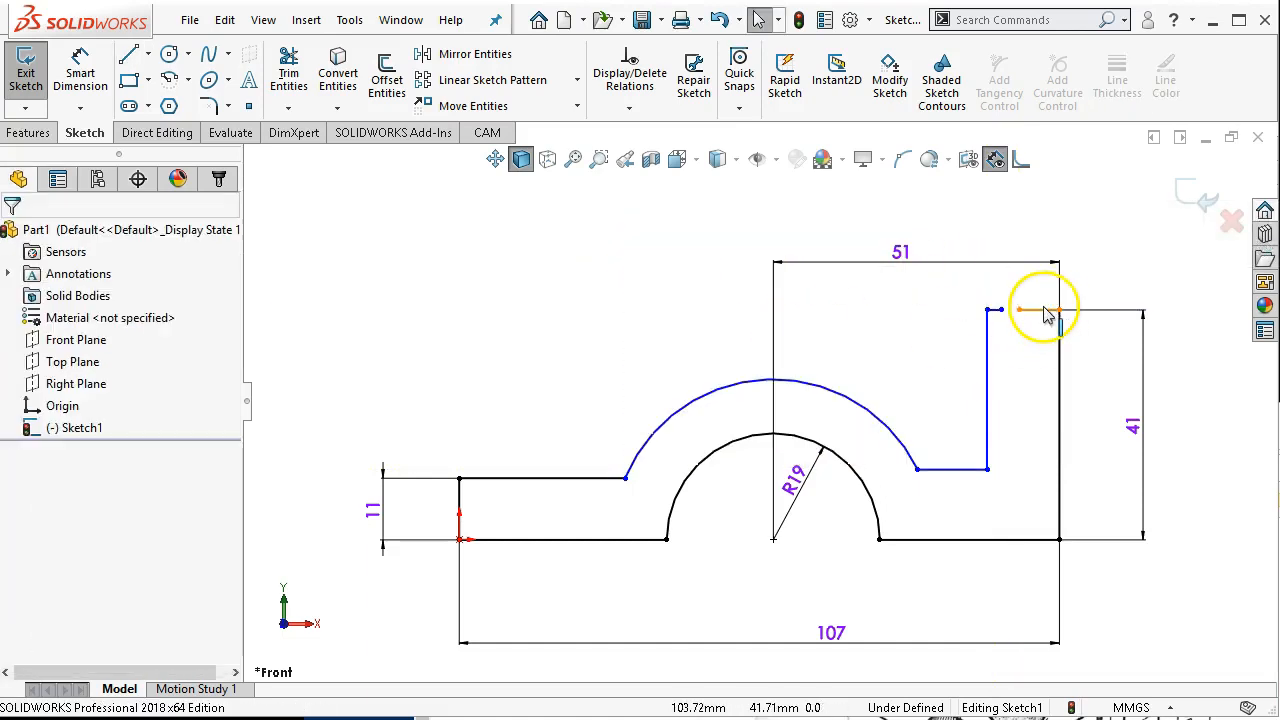
- Try to extend the short 2.5 mm top segment to the 41 mm line's upper endpoint, and undo that move
{"action": "left_click", "coordinate": [1001, 312]}
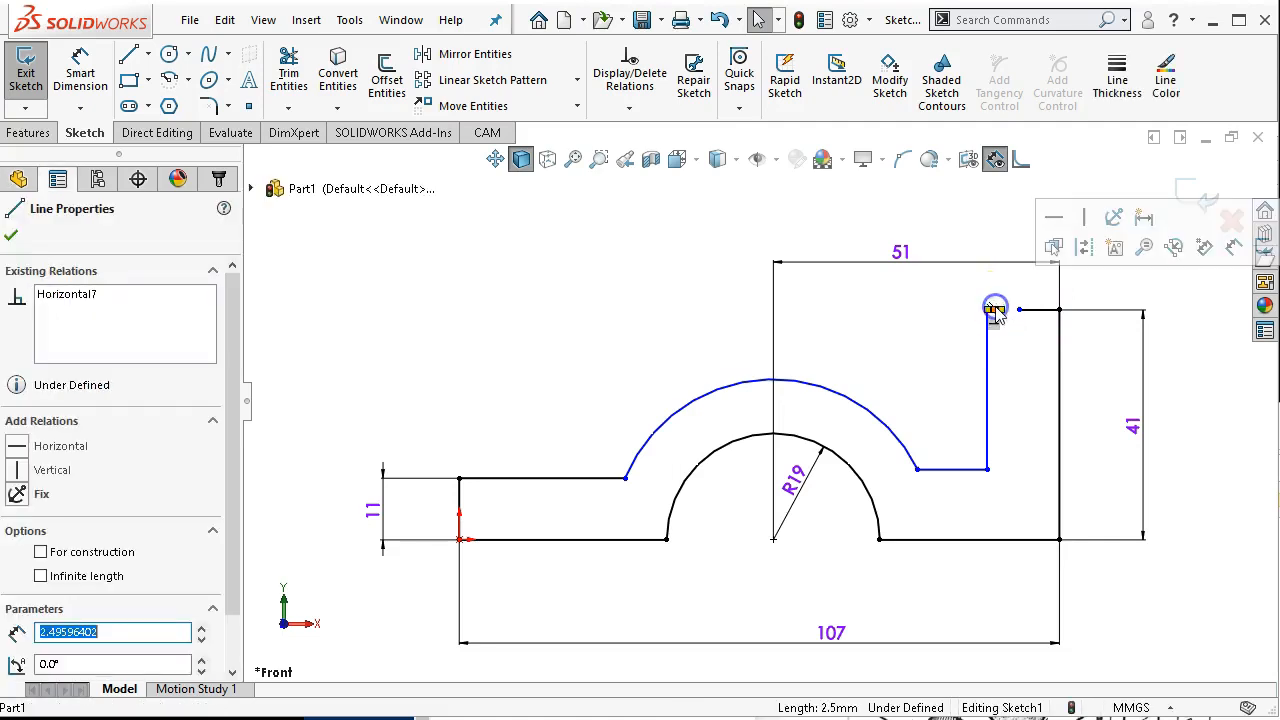
{"action": "left_click", "coordinate": [1025, 405]}
{"action": "scroll", "coordinate": [982, 285], "scroll_direction": "down", "scroll_amount": 3}
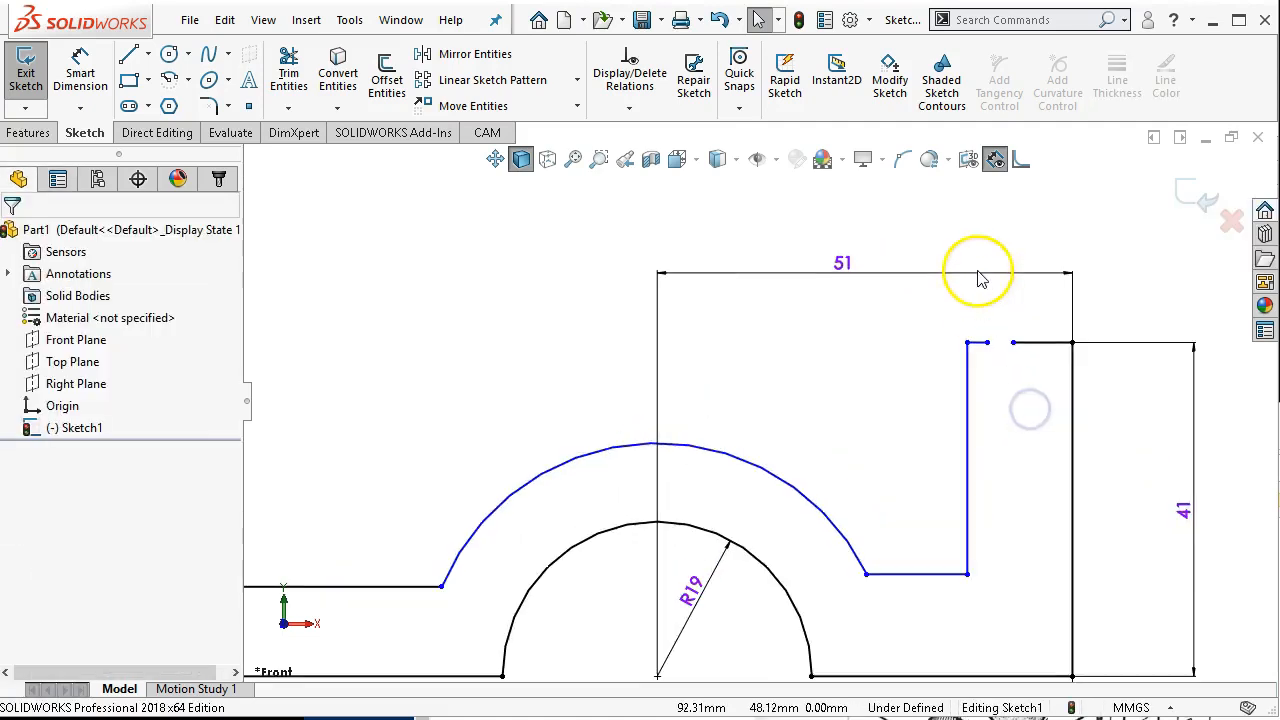
{"action": "scroll", "coordinate": [982, 360], "scroll_direction": "down", "scroll_amount": 1}
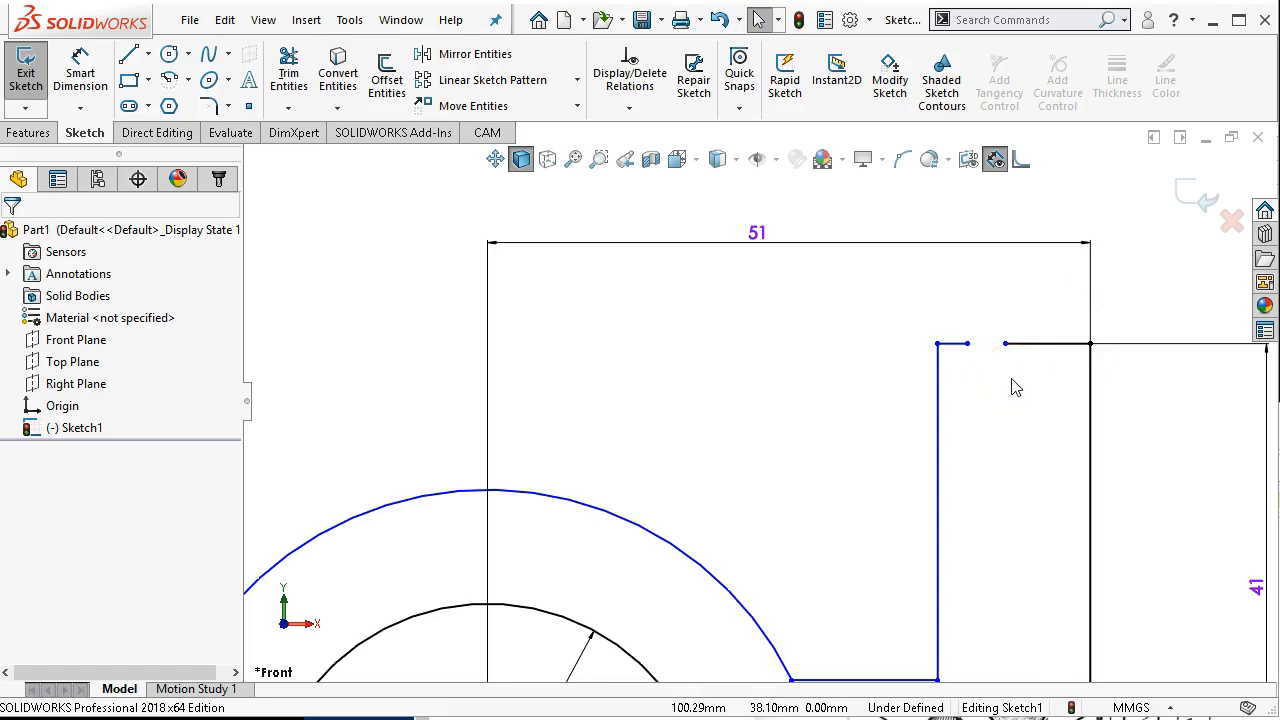
{"action": "left_click", "coordinate": [955, 344]}
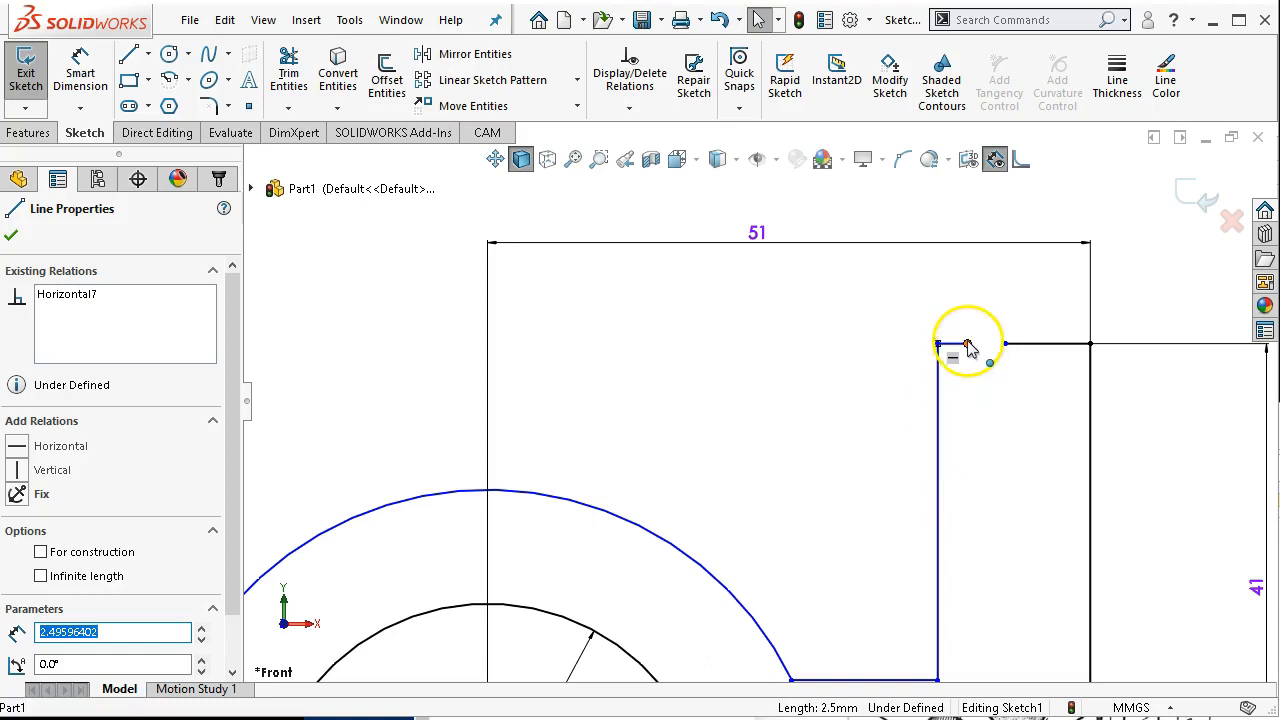
{"action": "left_click", "coordinate": [923, 320]}
{"action": "left_click_drag", "start_coordinate": [967, 344], "coordinate": [1090, 345]}
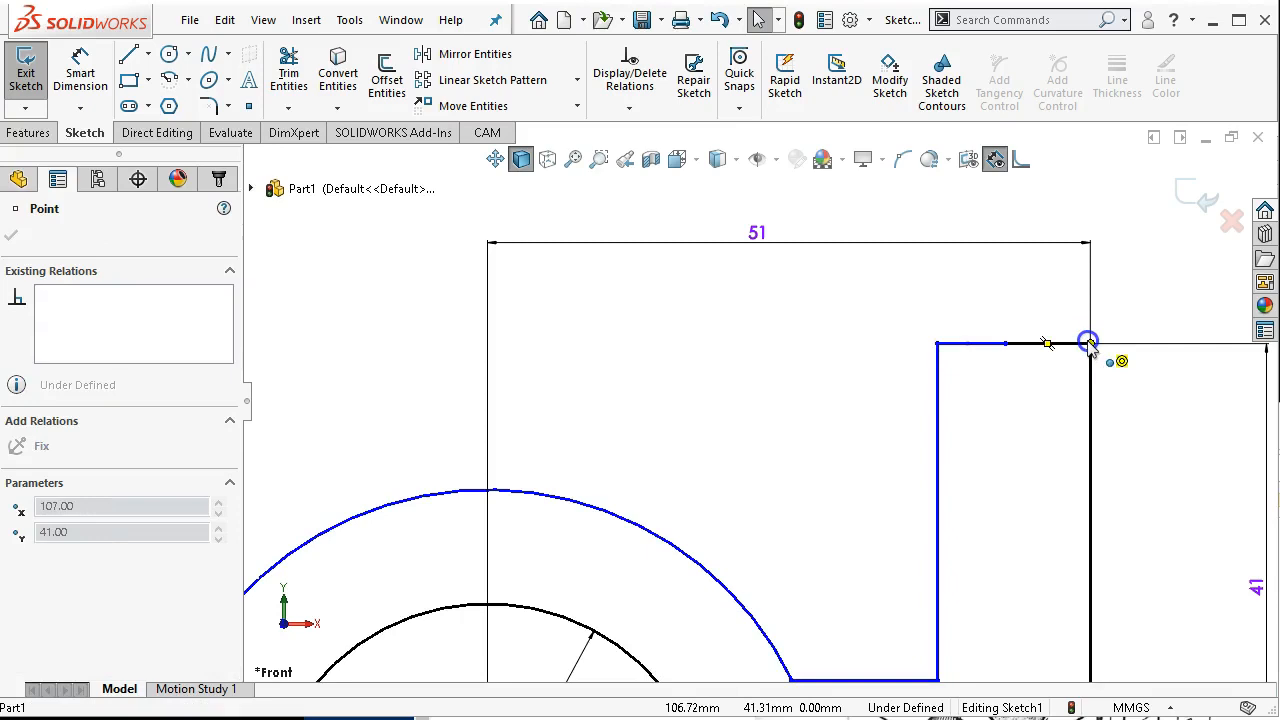
{"action": "left_click", "coordinate": [1060, 389]}
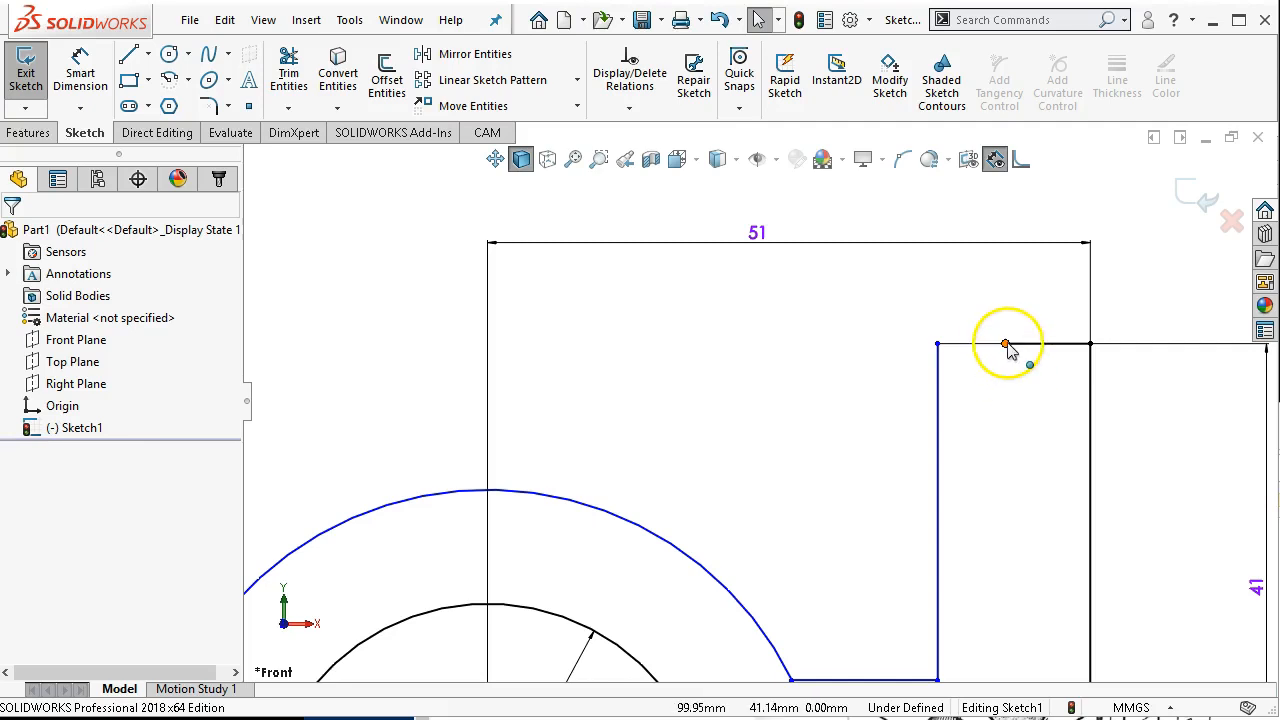
{"action": "key", "text": "ctrl+z"}
- Try to close the gap in the top edge by joining the short segment's free endpoint to the neighbouring segment
{"action": "left_click", "coordinate": [997, 400]}
{"action": "left_click_drag", "start_coordinate": [970, 345], "coordinate": [1005, 345]}
{"action": "left_click", "coordinate": [1043, 420]}
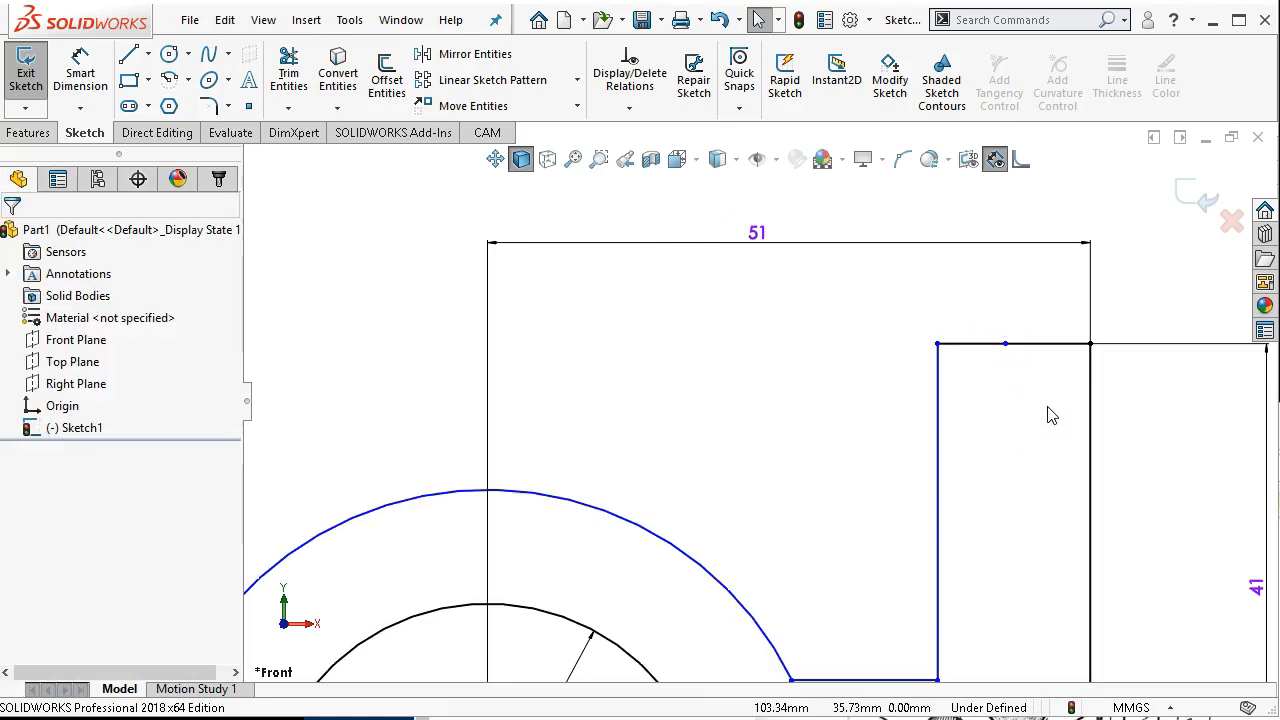
{"action": "left_click", "coordinate": [1048, 405]}
{"action": "left_click", "coordinate": [1004, 344]}
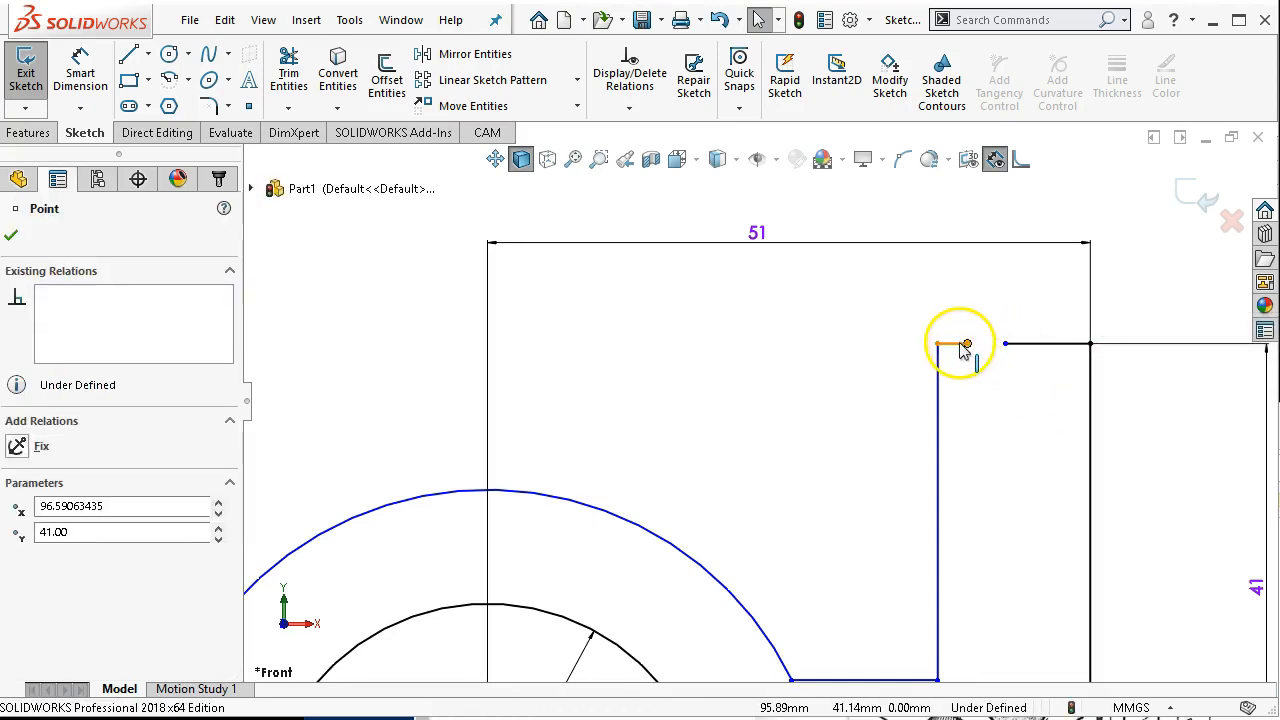
- Delete the short top segment and extend the remaining top line to the upper endpoint of the inner vertical line
{"action": "left_click", "coordinate": [955, 343]}
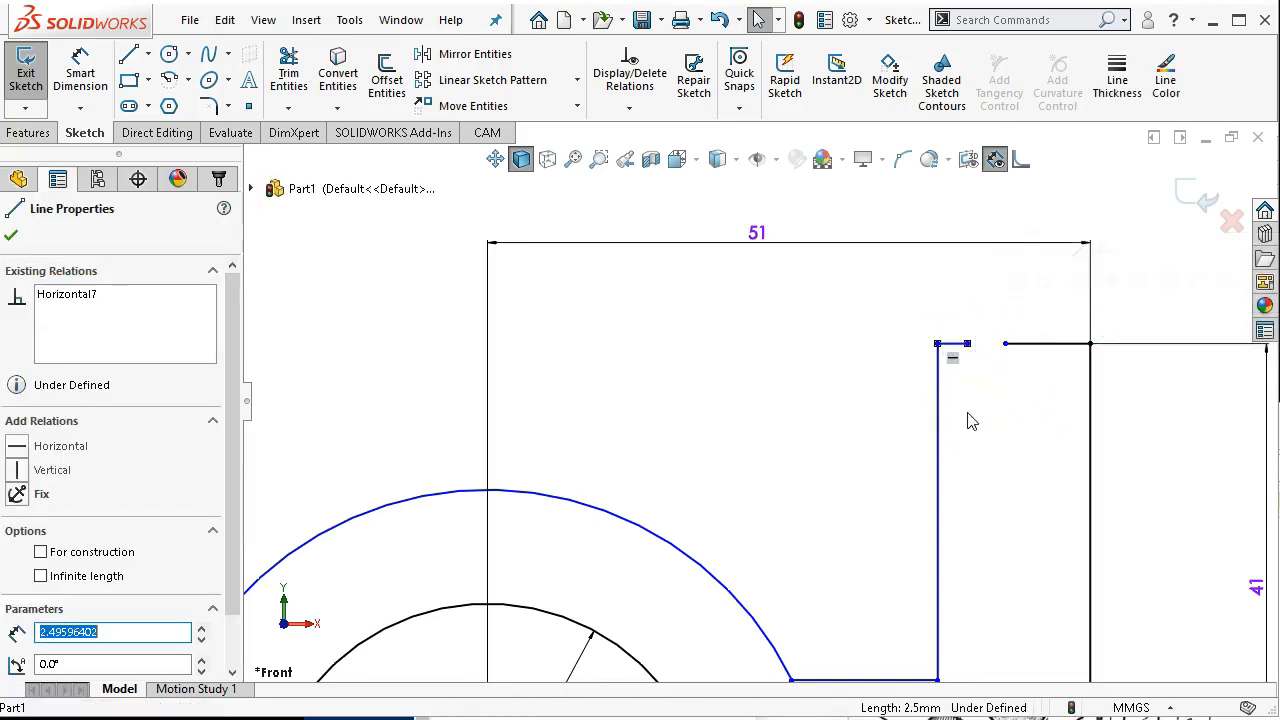
{"action": "key", "text": "Delete"}
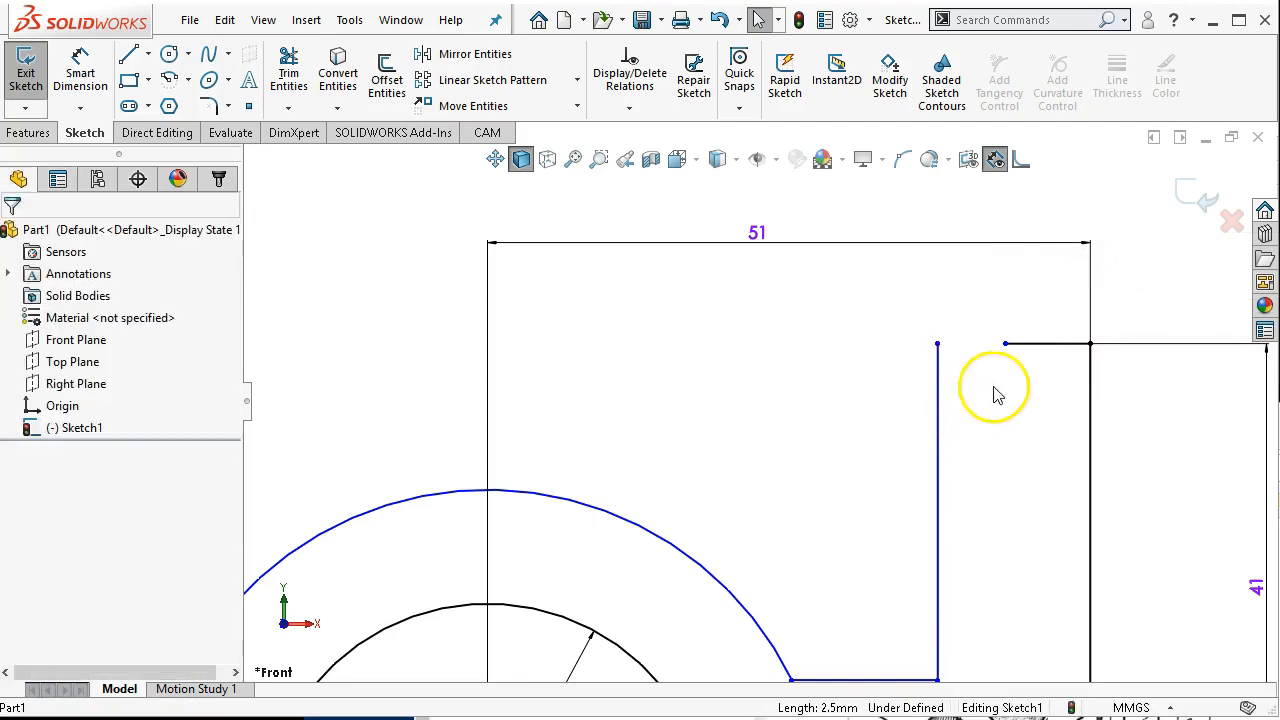
{"action": "left_click_drag", "start_coordinate": [1004, 343], "coordinate": [946, 335]}
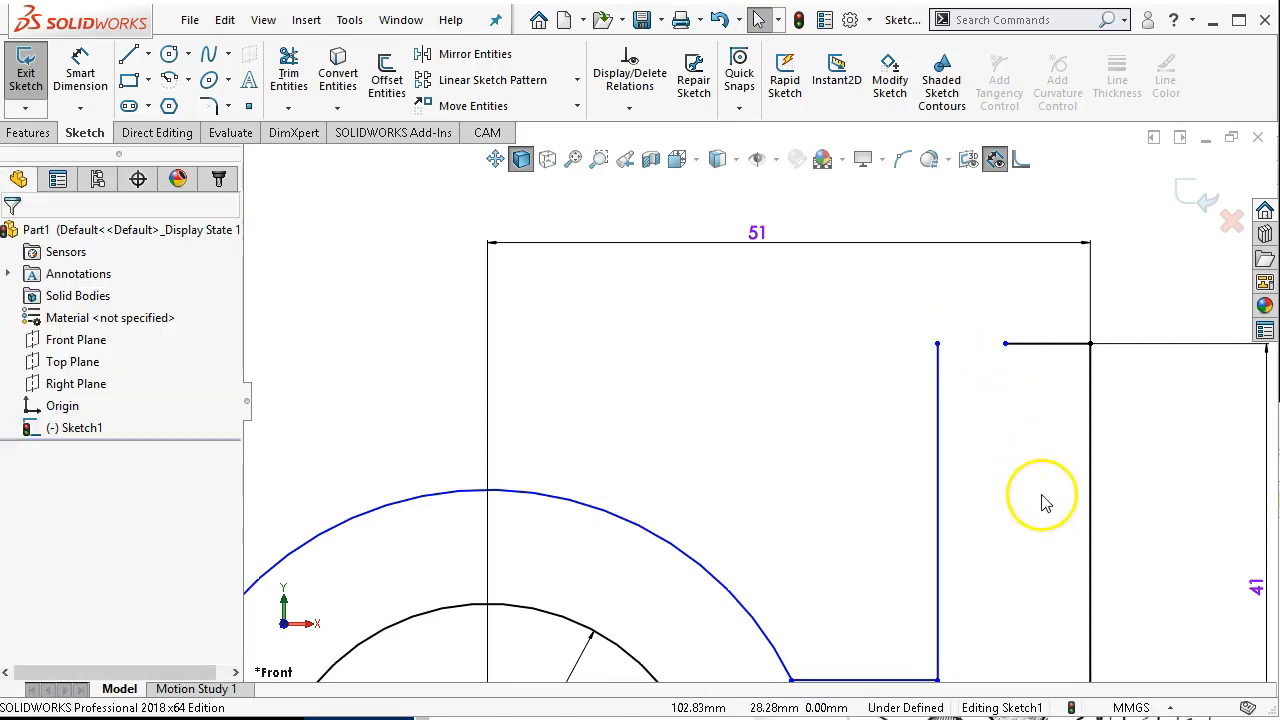
{"action": "left_click_drag", "start_coordinate": [1003, 348], "coordinate": [939, 345]}
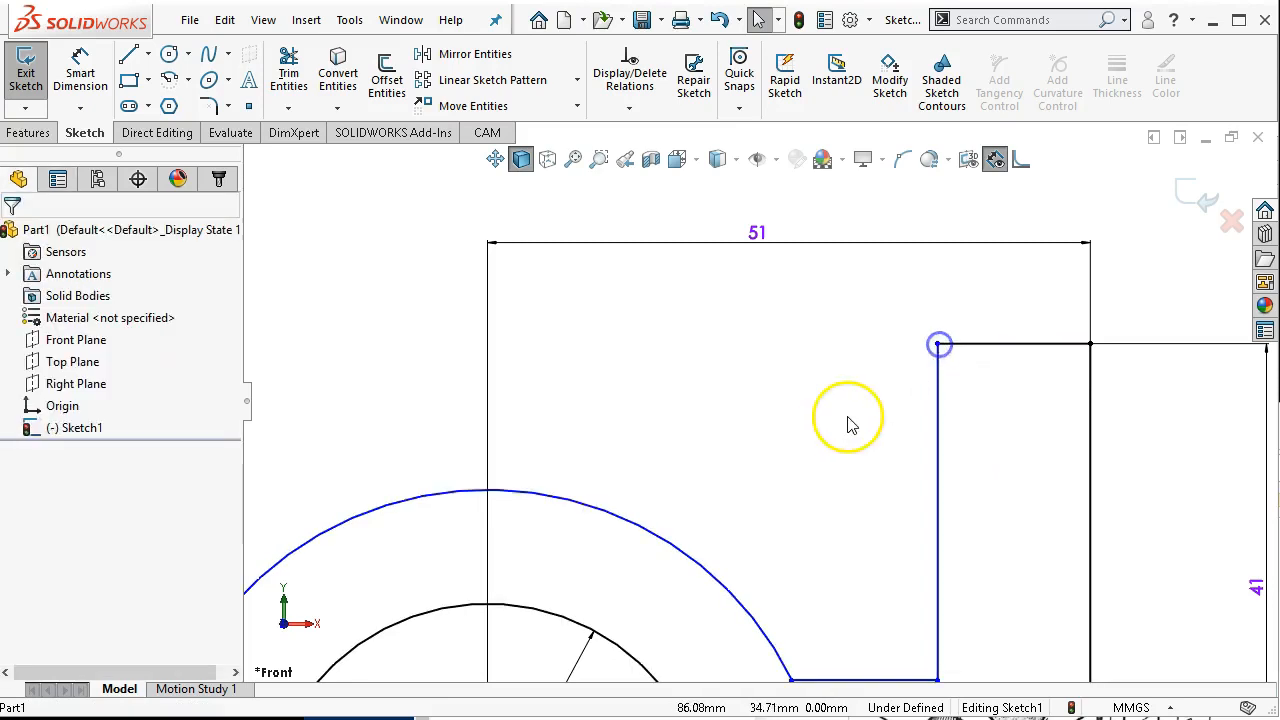
- Dimension the outer arc's radius as 30 mm, placing the dimension outside the profile
{"action": "scroll", "coordinate": [895, 455], "scroll_direction": "up", "scroll_amount": 5}
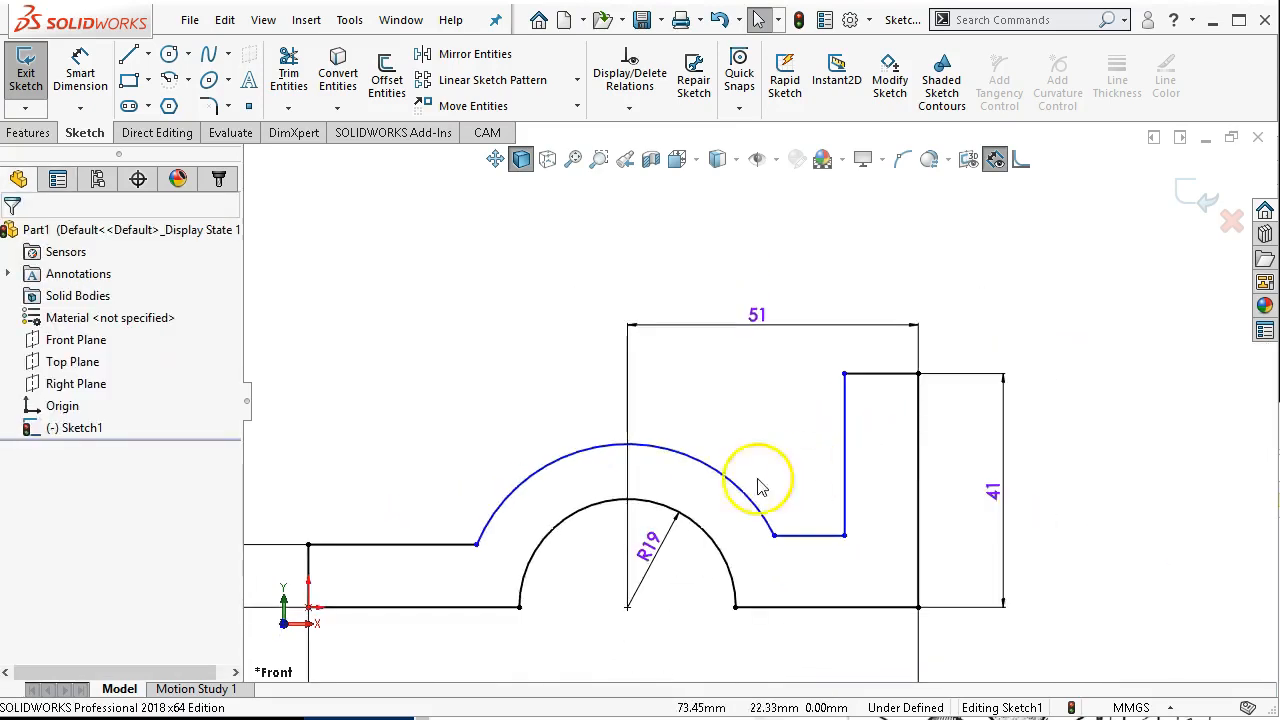
{"action": "left_click", "coordinate": [80, 66]}
{"action": "left_click", "coordinate": [622, 443]}
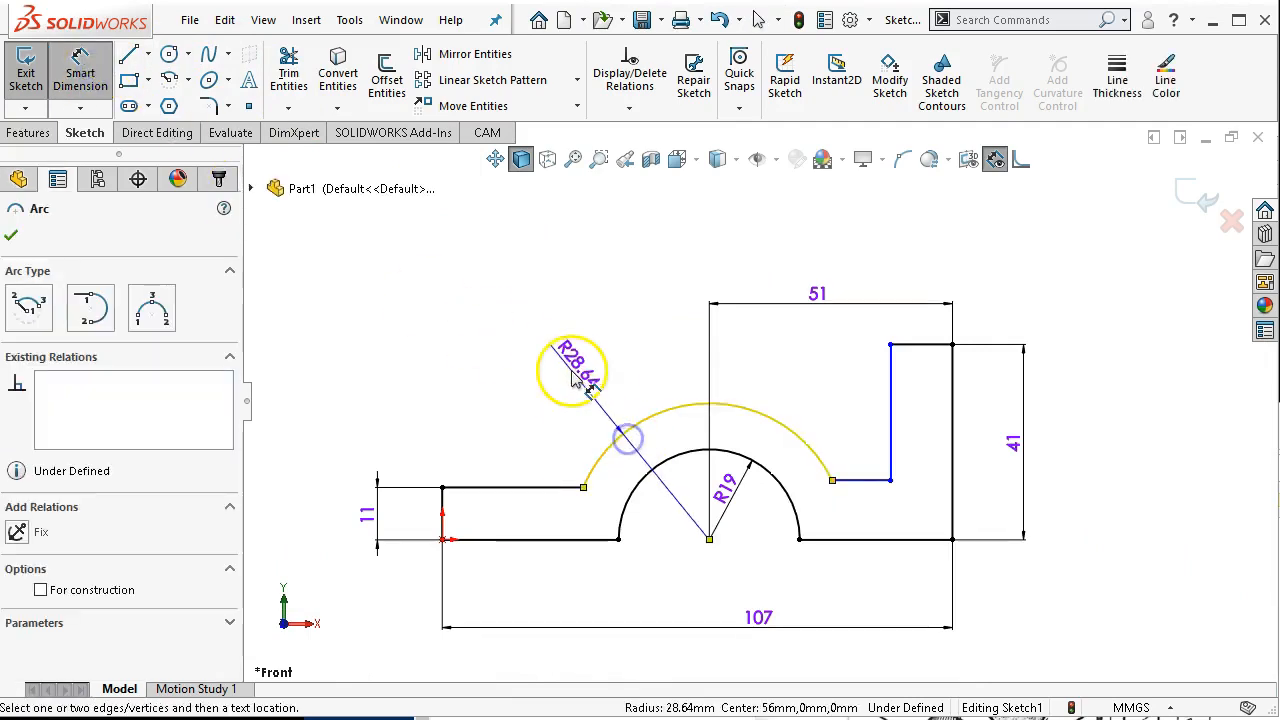
{"action": "left_click", "coordinate": [586, 375]}
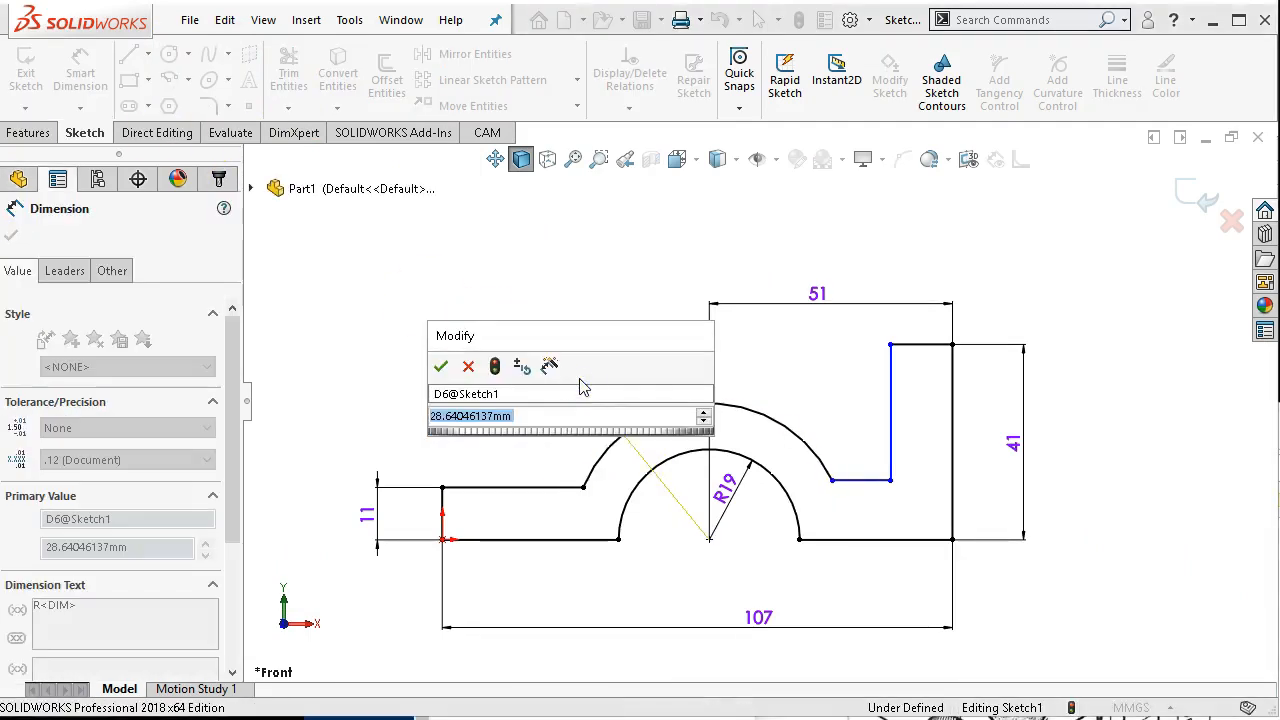
{"action": "type", "text": "30"}
{"action": "key", "text": "Return"}
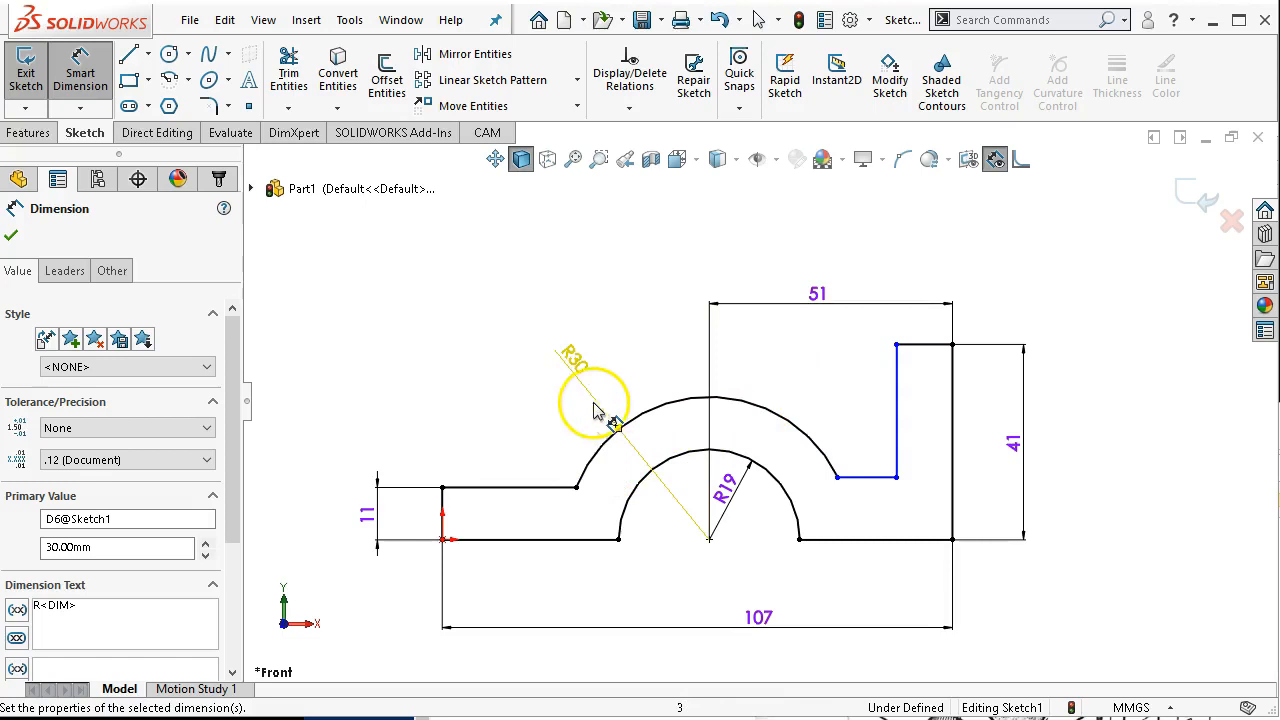
- Add a driven dimension for the radial distance between the inner and outer arcs, placed outside the profile
{"action": "left_click", "coordinate": [636, 510]}
{"action": "left_click", "coordinate": [596, 452]}
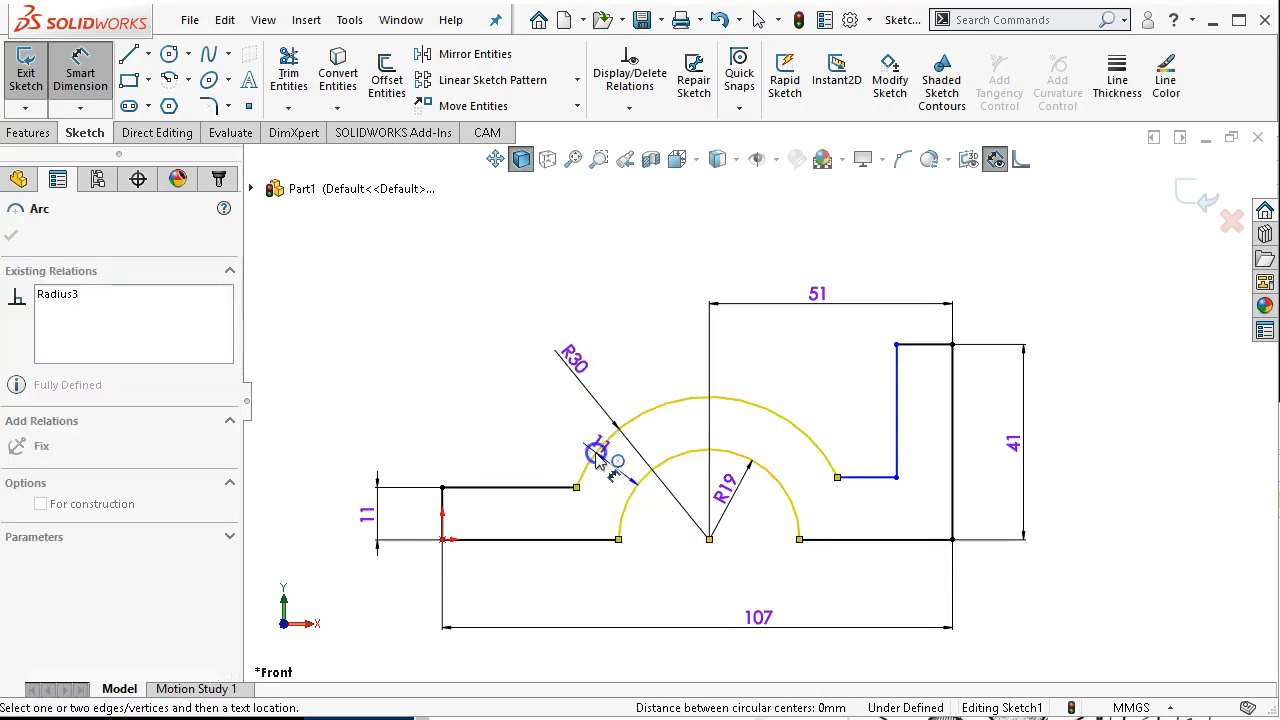
{"action": "left_click", "coordinate": [543, 418]}
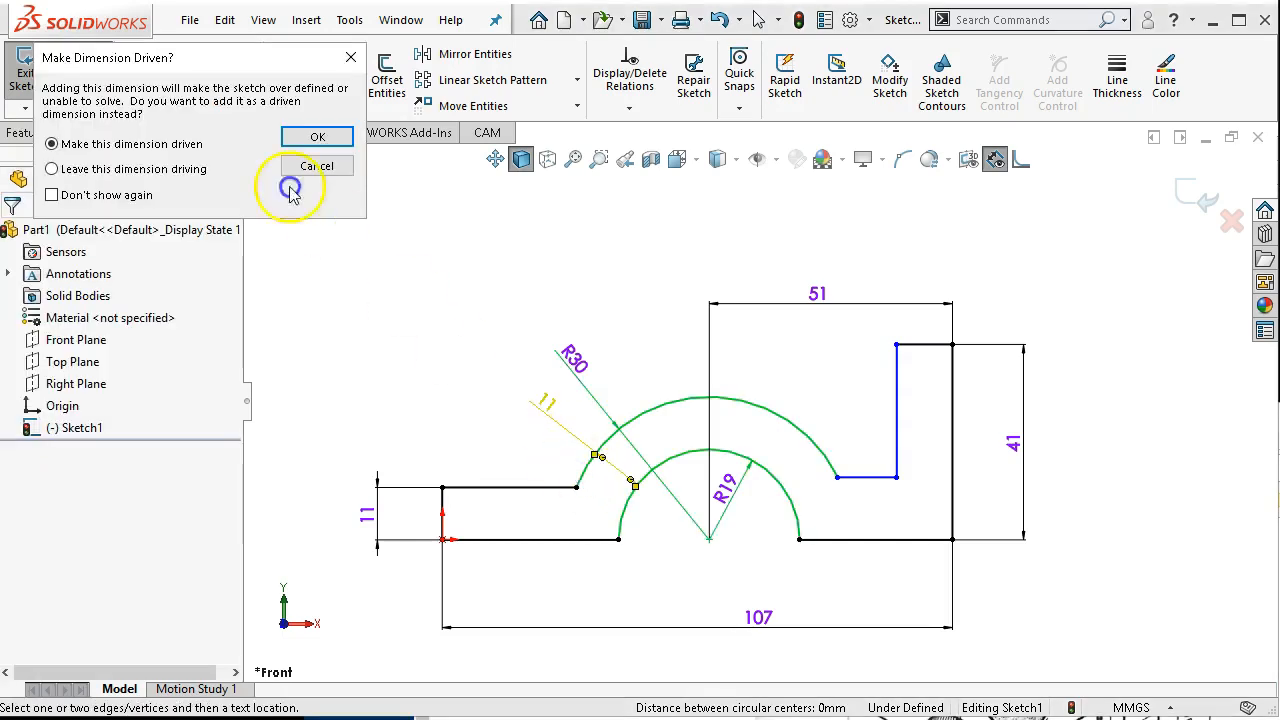
{"action": "left_click_drag", "start_coordinate": [203, 59], "coordinate": [456, 157]}
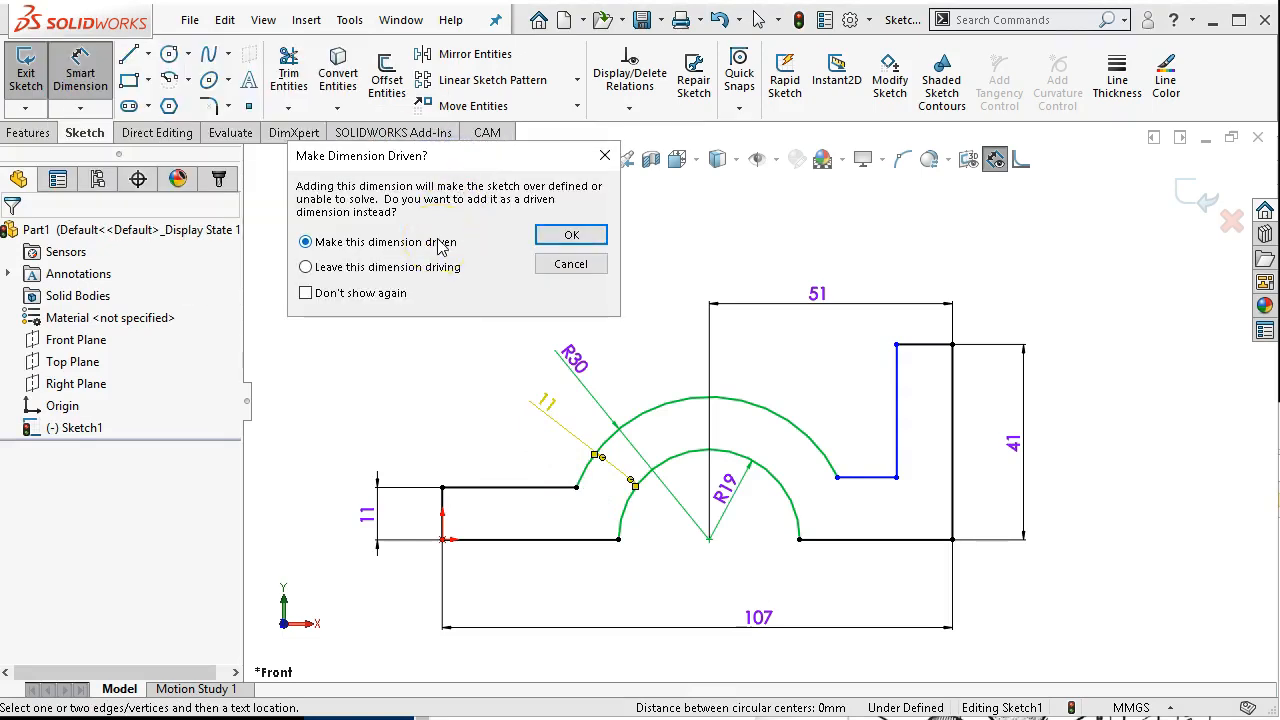
{"action": "left_click", "coordinate": [557, 236]}
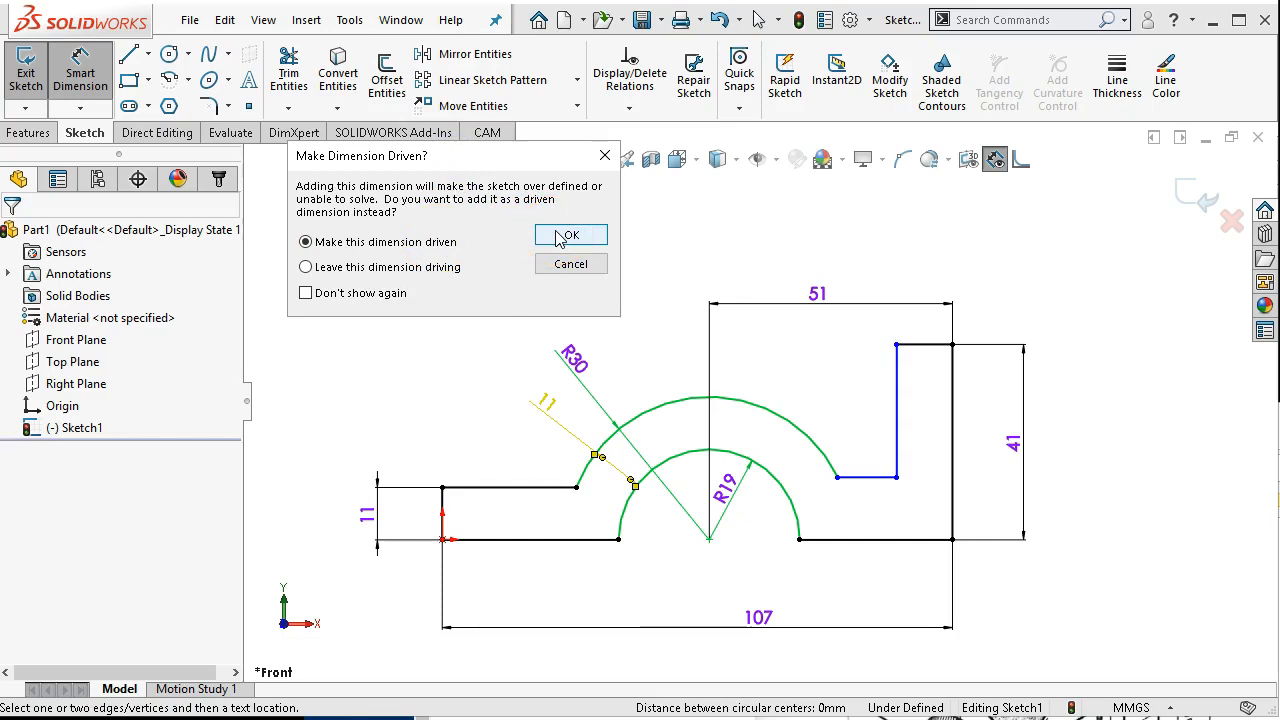
{"action": "left_click", "coordinate": [556, 233]}
{"action": "left_click", "coordinate": [462, 280]}
{"action": "left_click", "coordinate": [526, 334]}
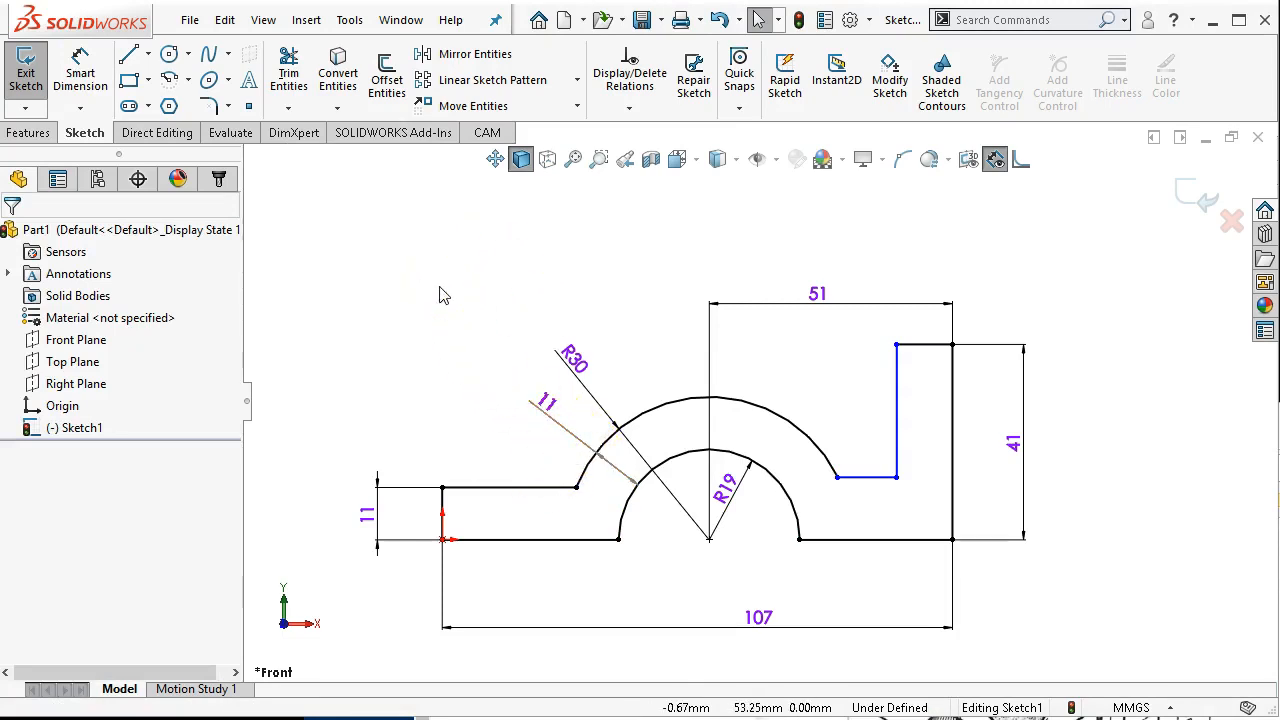
- Try to edit the value of the radial distance dimension between the inner and outer arcs
{"action": "double_click", "coordinate": [520, 413]}
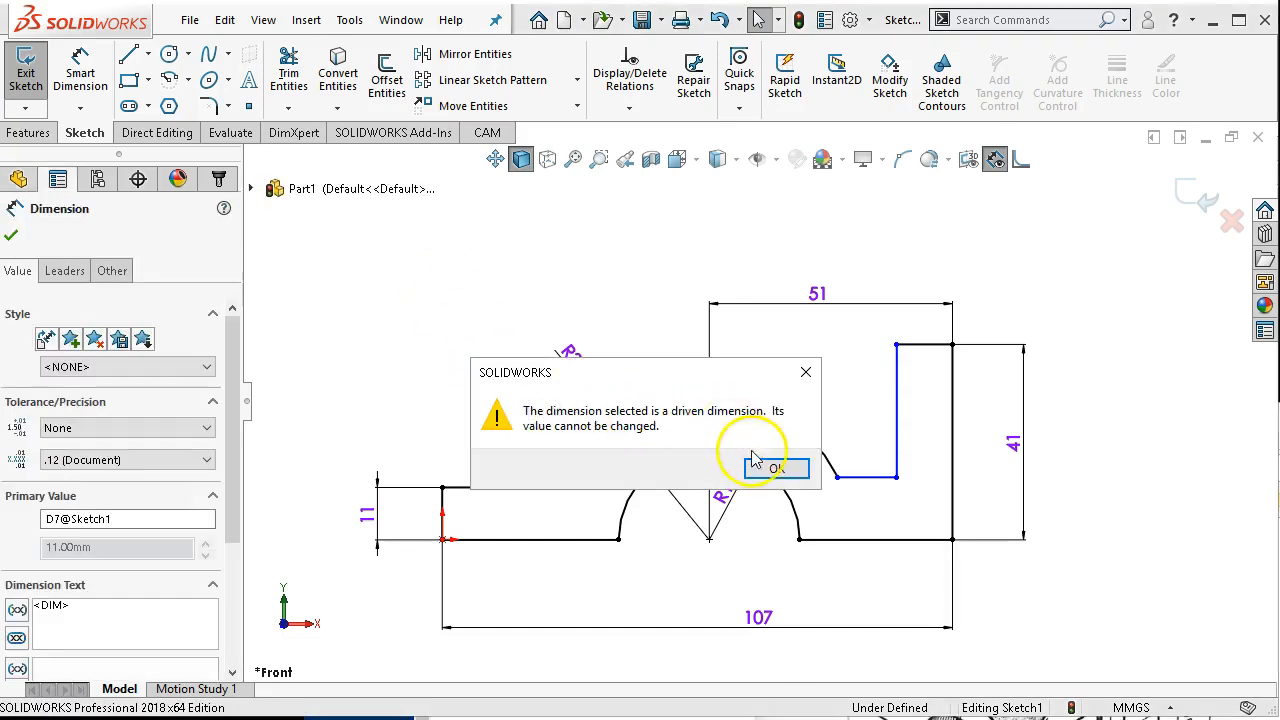
{"action": "left_click", "coordinate": [772, 470]}
{"action": "left_click", "coordinate": [617, 277]}
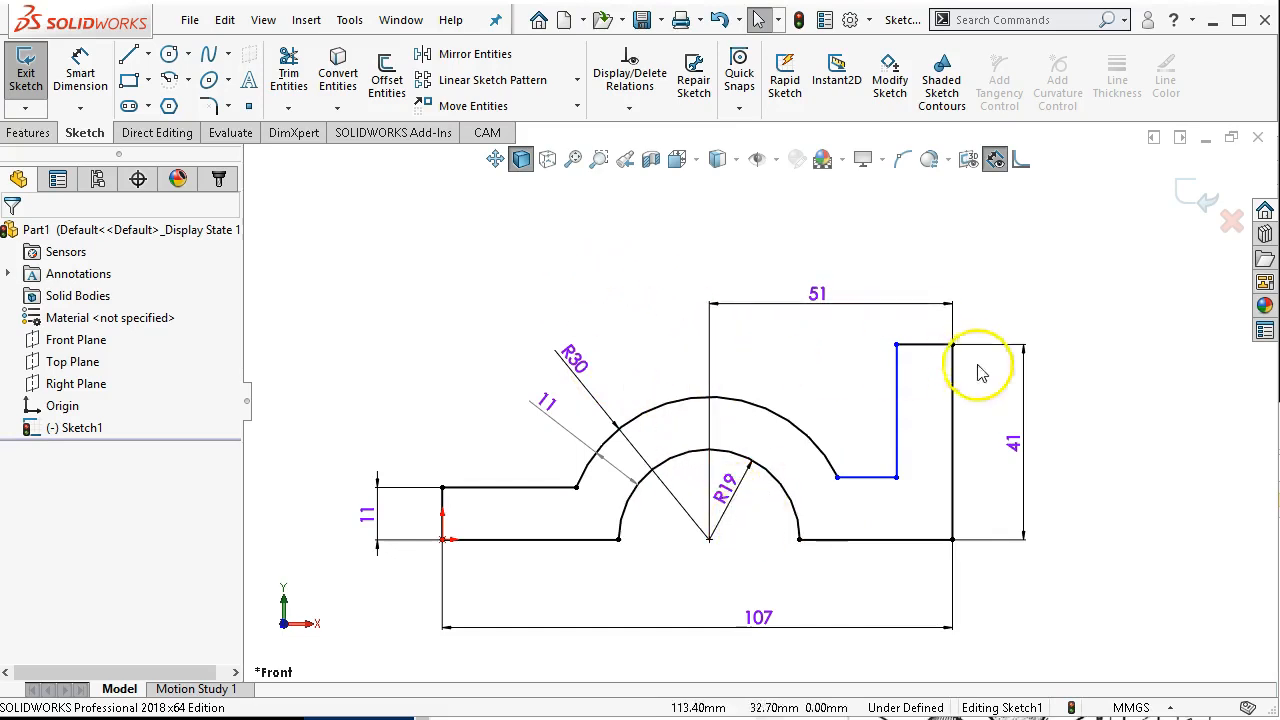
- Change the inner arc's radius dimension to a driven dimension
{"action": "key", "text": "z"}
{"action": "scroll", "coordinate": [690, 520], "scroll_direction": "down", "scroll_amount": 2}
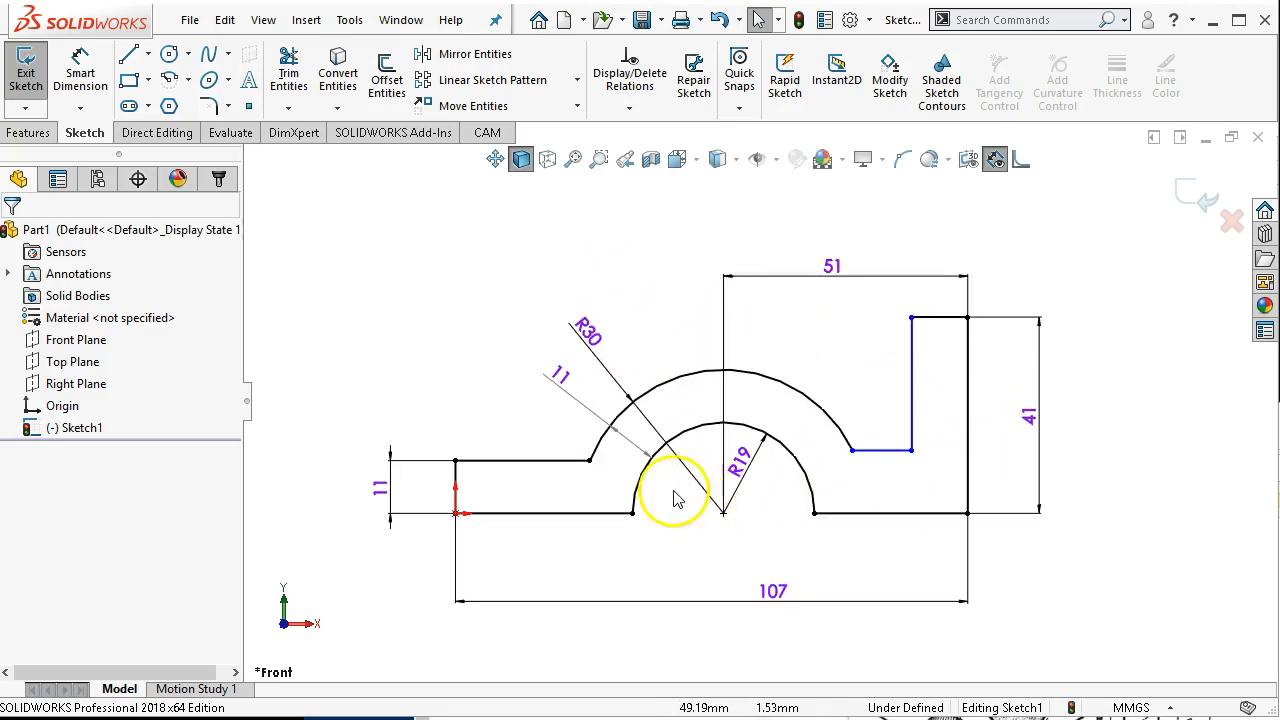
{"action": "left_click", "coordinate": [750, 470]}
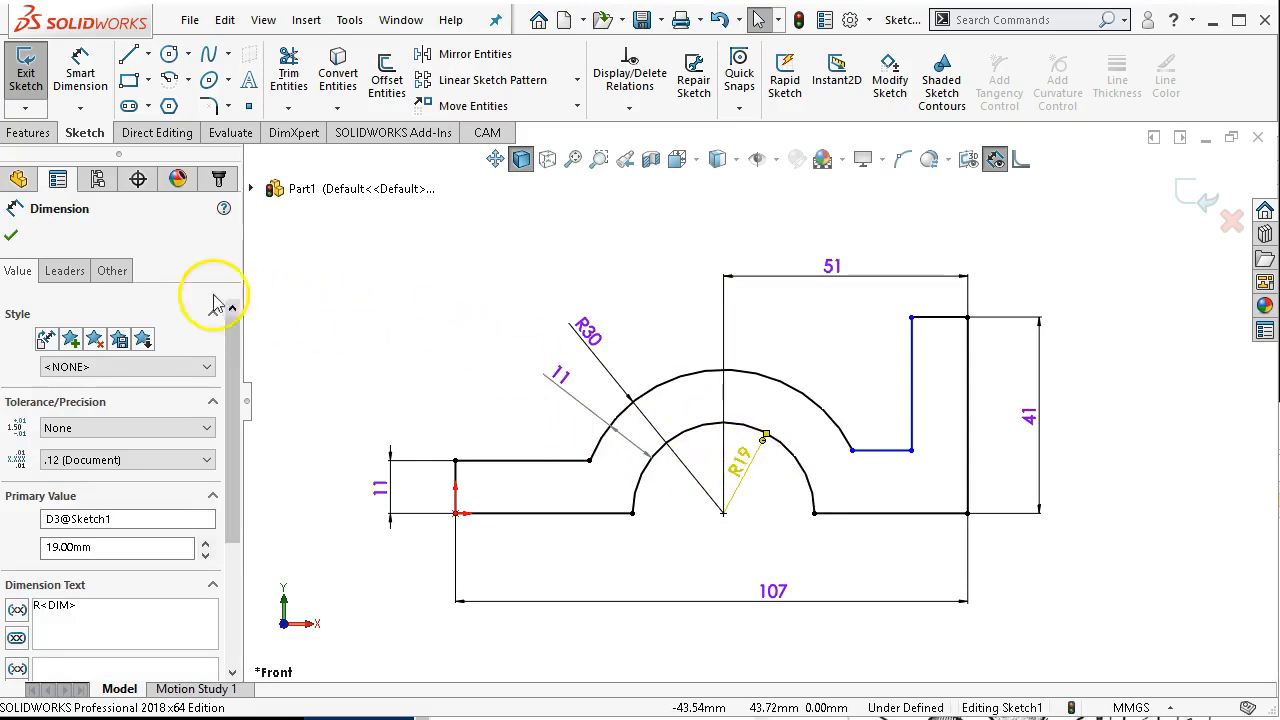
{"action": "left_click", "coordinate": [113, 271]}
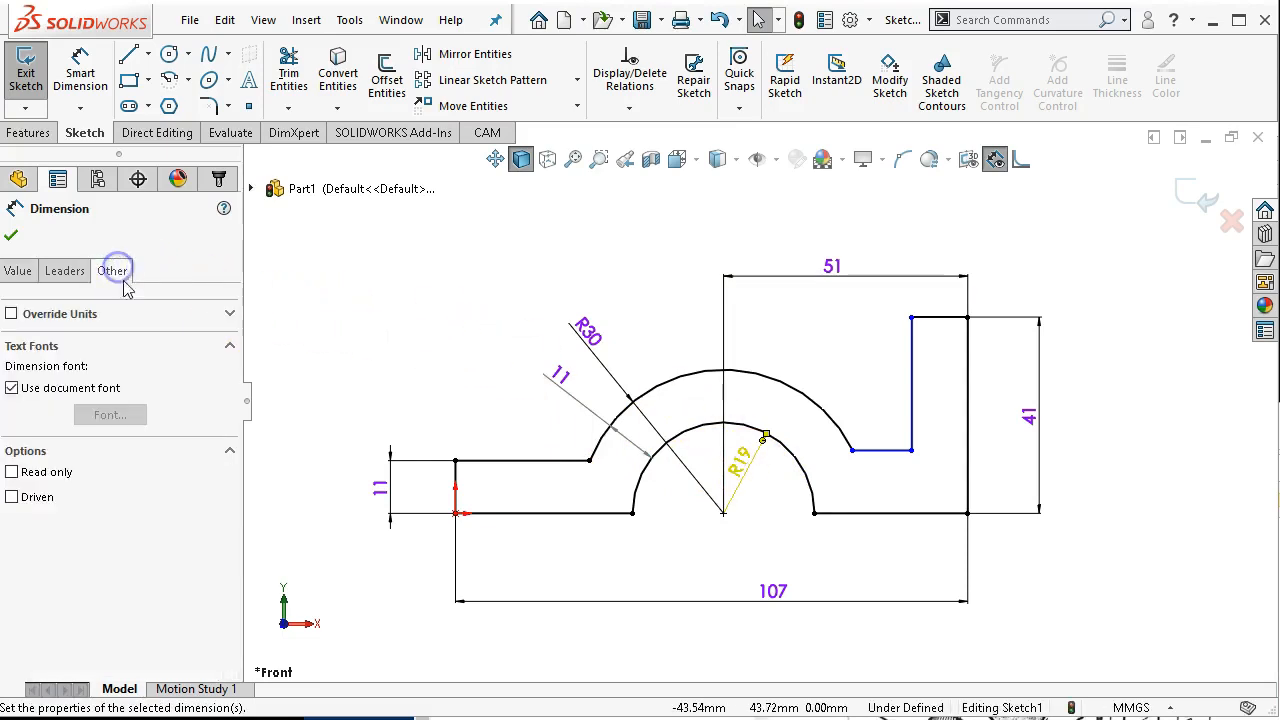
{"action": "left_click", "coordinate": [12, 499]}
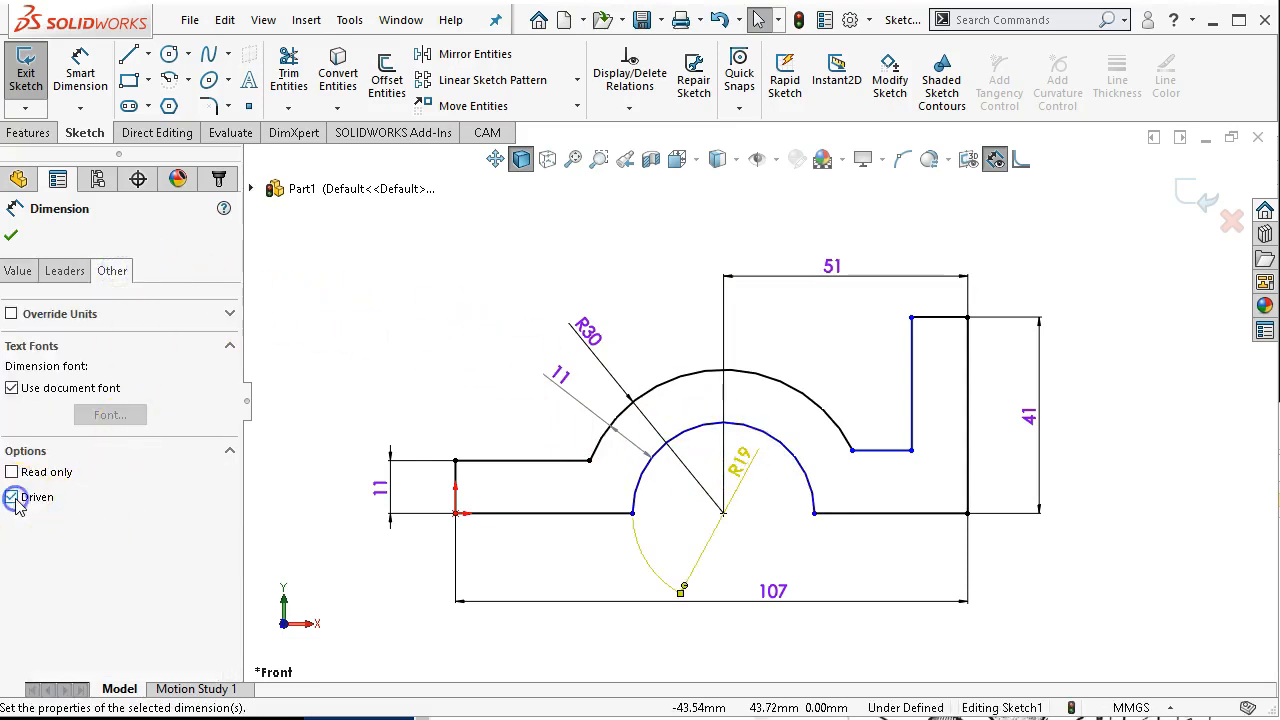
{"action": "left_click", "coordinate": [9, 237]}
- Make the radial distance between the arcs a driving dimension and move the inner arc's radius text below the arc centre
{"action": "left_click", "coordinate": [565, 390]}
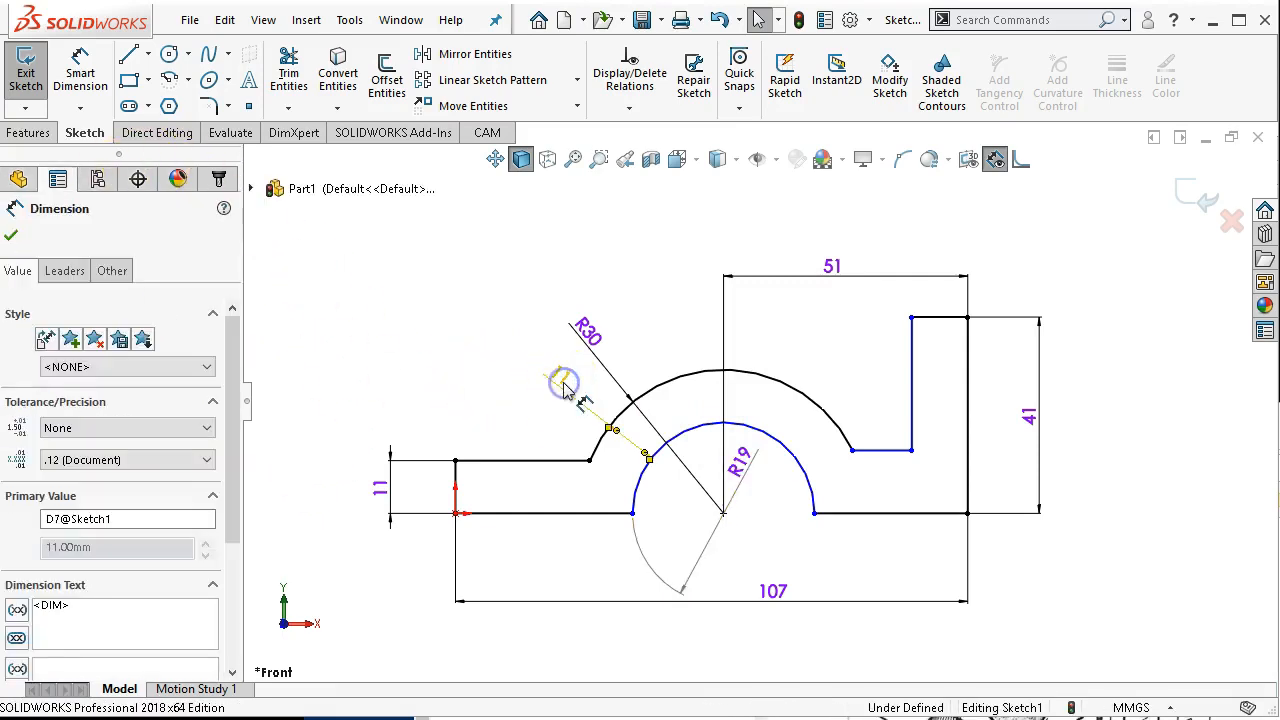
{"action": "left_click", "coordinate": [113, 271]}
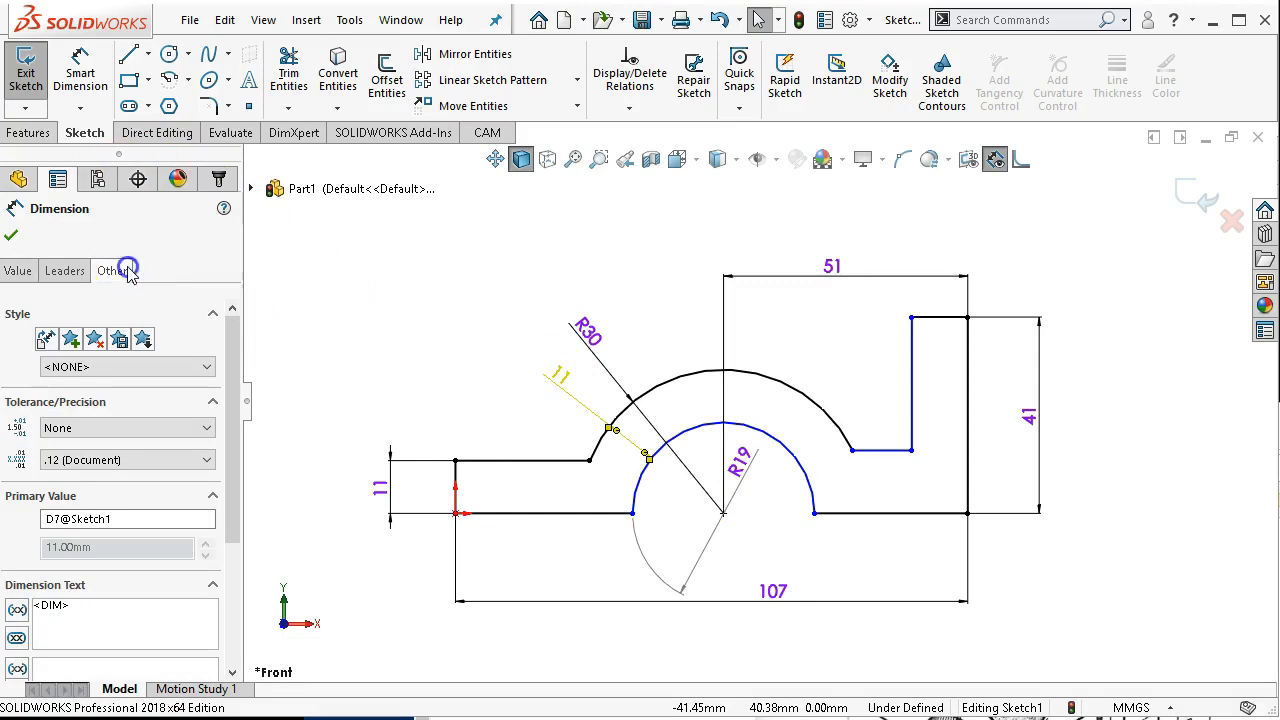
{"action": "left_click", "coordinate": [12, 497]}
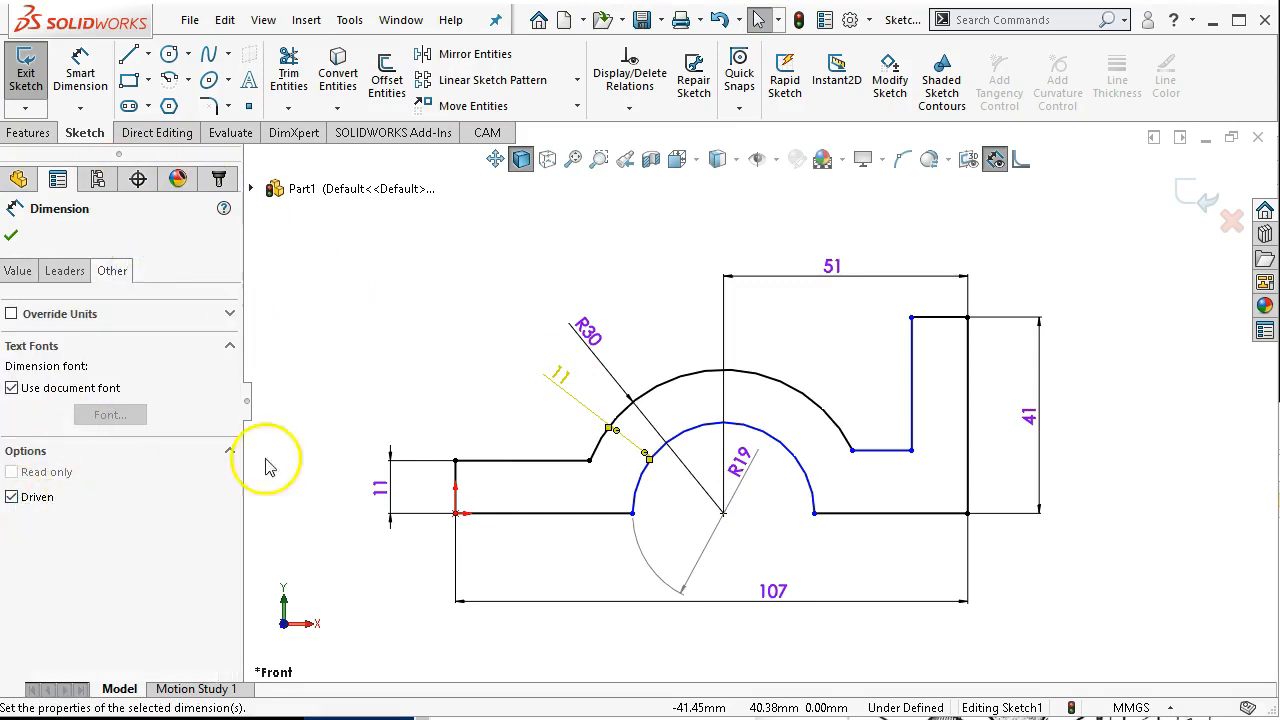
{"action": "left_click", "coordinate": [12, 497]}
{"action": "left_click", "coordinate": [11, 235]}
{"action": "left_click", "coordinate": [430, 316]}
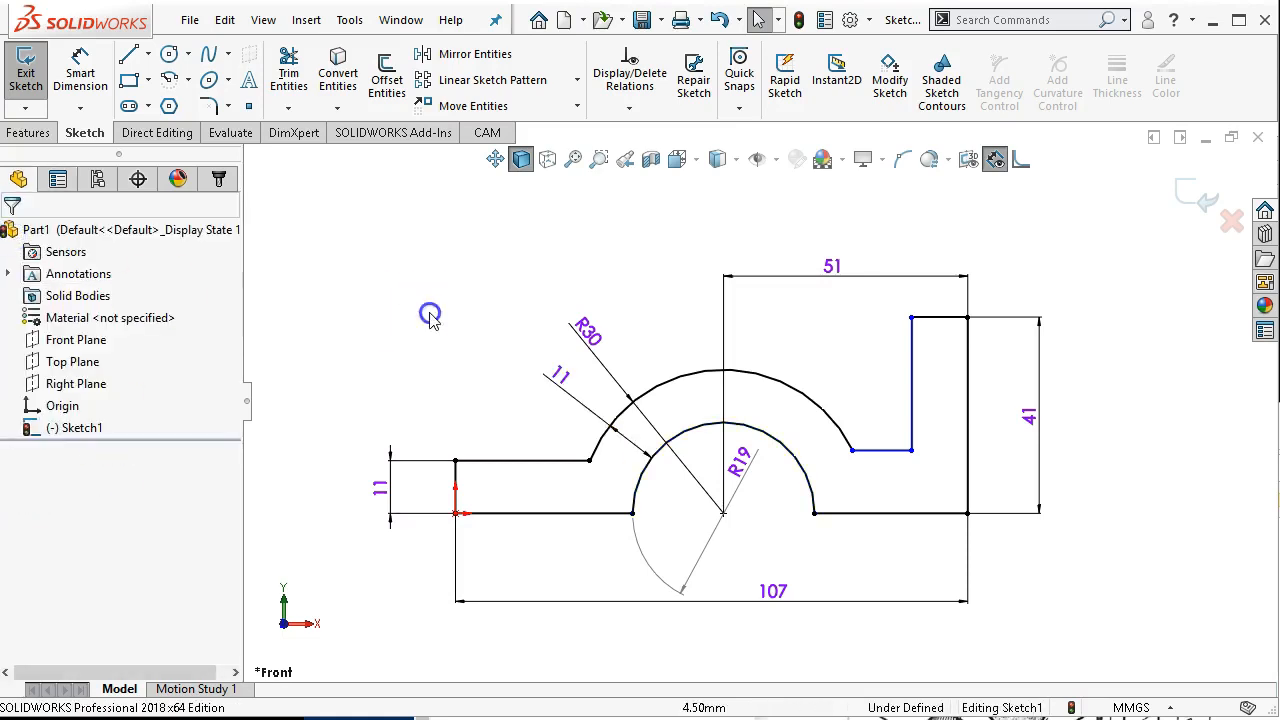
{"action": "left_click_drag", "start_coordinate": [738, 460], "coordinate": [672, 537]}
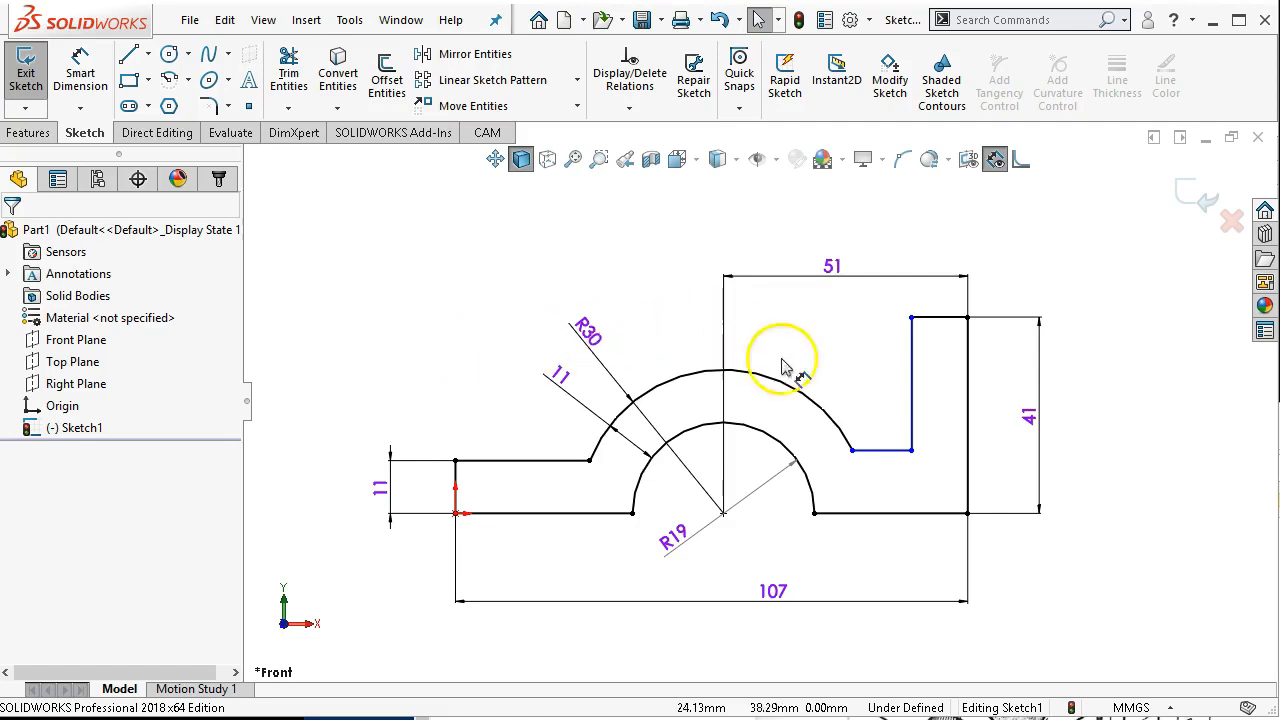
{"action": "left_click", "coordinate": [884, 458]}
{"action": "mouse_move", "coordinate": [851, 450]}
{"action": "left_mouse_down"}
{"action": "mouse_move", "coordinate": [857, 386]}
{"action": "mouse_move", "coordinate": [848, 472]}
{"action": "mouse_move", "coordinate": [857, 423]}
{"action": "mouse_move", "coordinate": [852, 449]}
{"action": "left_mouse_up"}
{"action": "left_click", "coordinate": [846, 361]}
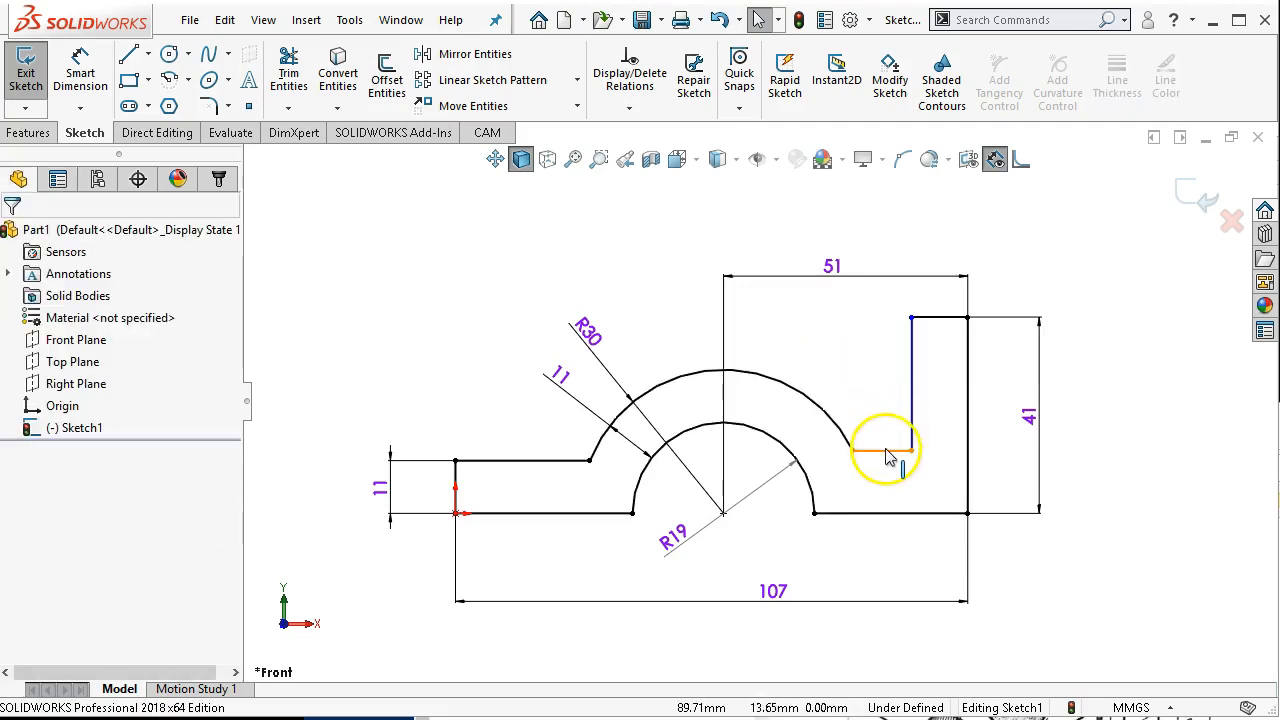
{"action": "left_click", "coordinate": [883, 451]}
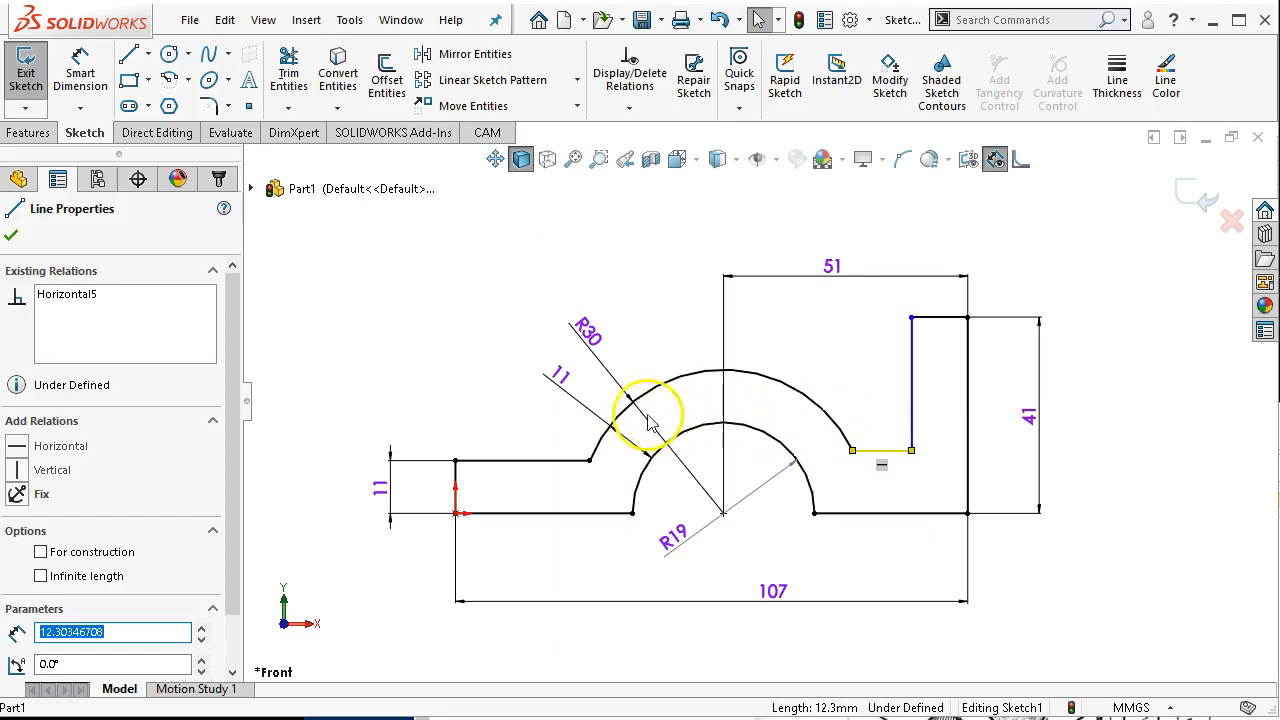
{"action": "left_click", "coordinate": [571, 463]}
{"action": "left_click", "coordinate": [571, 466], "text": "ctrl"}
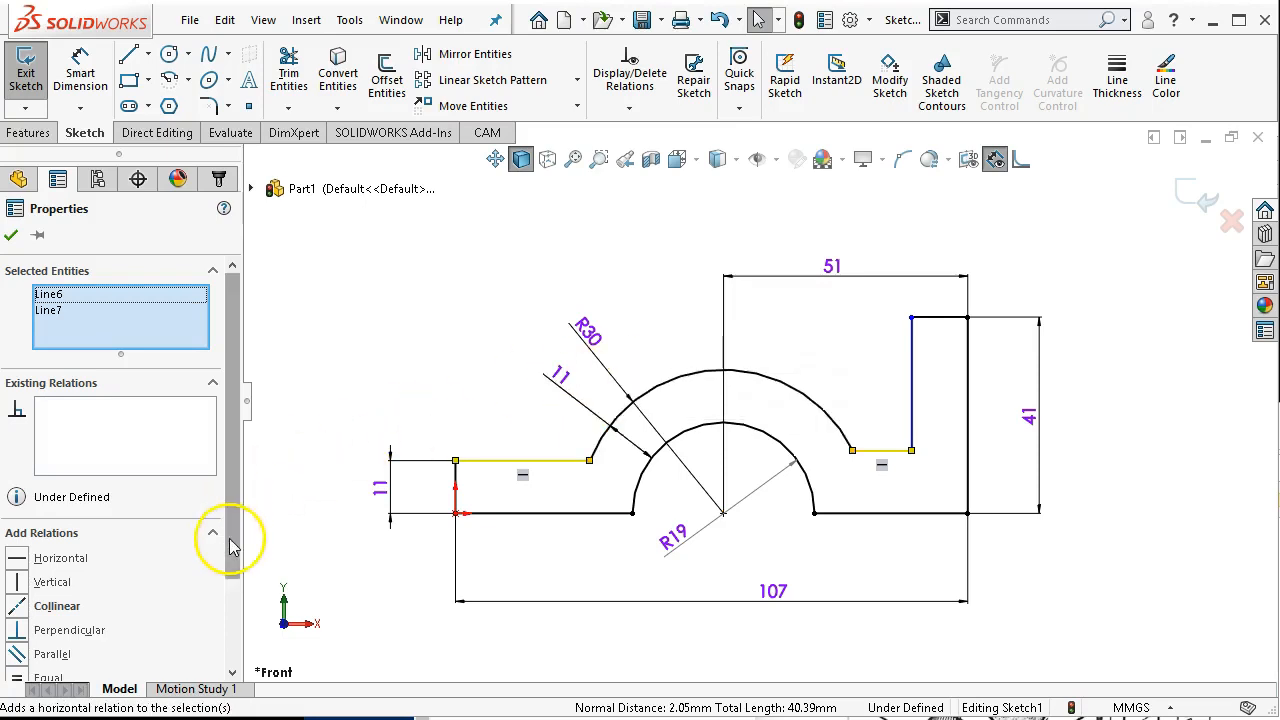
{"action": "left_click_drag", "start_coordinate": [232, 544], "coordinate": [222, 643]}
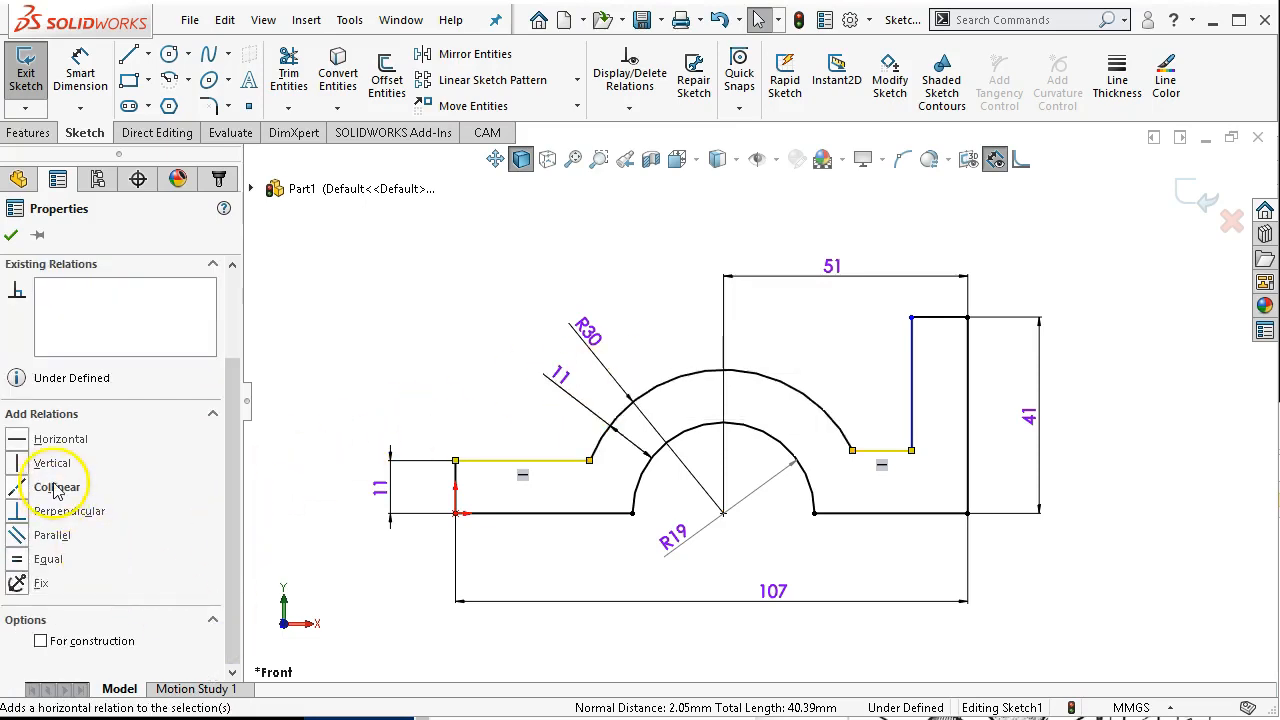
{"action": "left_click", "coordinate": [586, 271]}
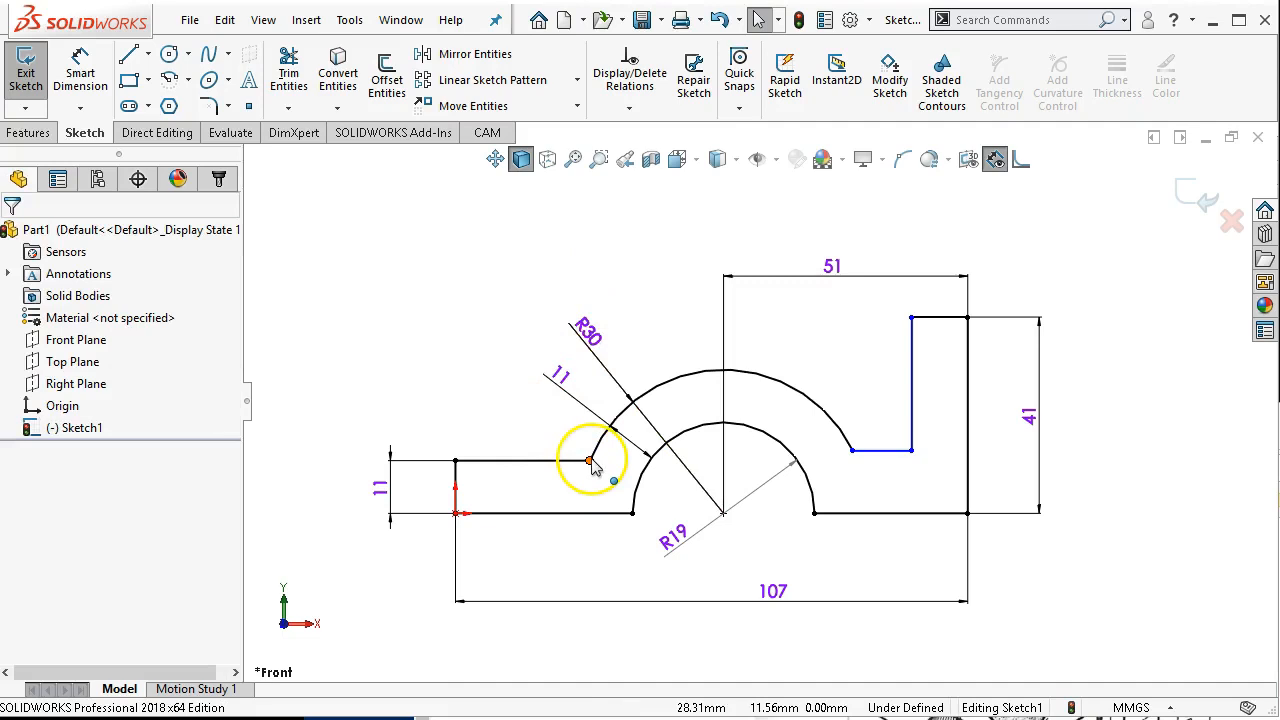
- Add a coincident relation between the left ledge's inner endpoint and the short horizontal line right of the outer arc
{"action": "left_click", "coordinate": [589, 460]}
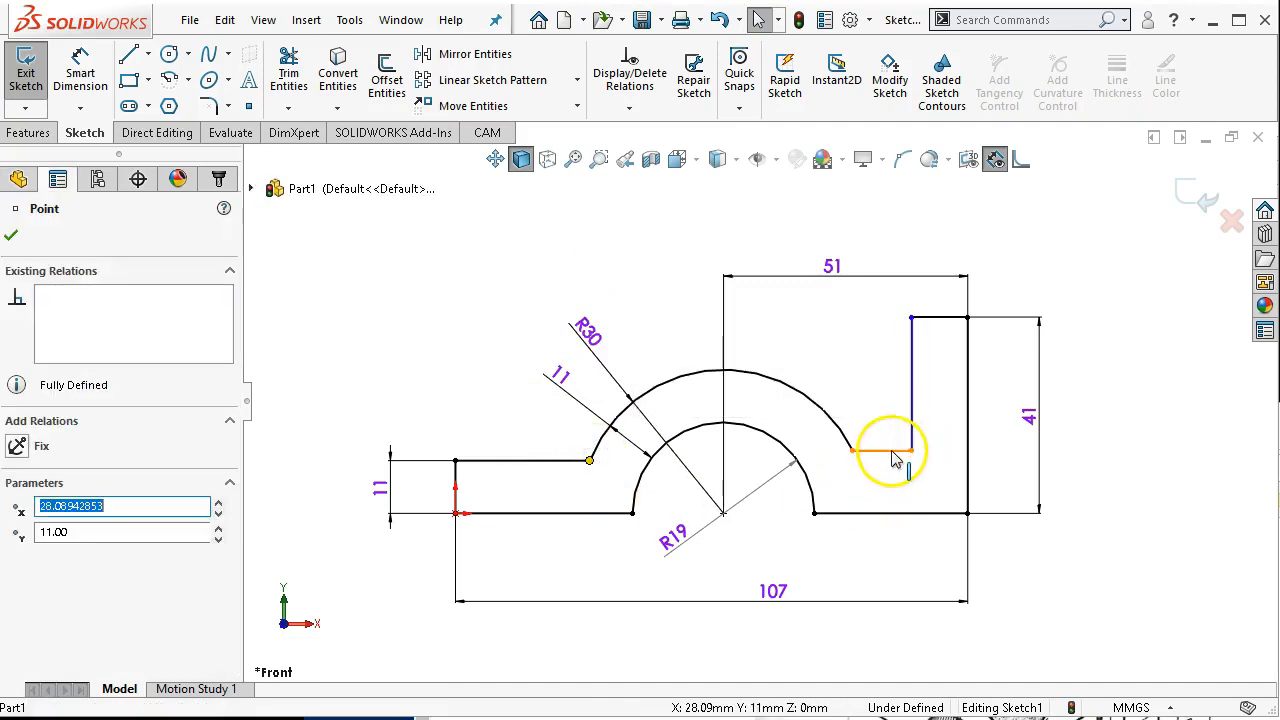
{"action": "left_click", "coordinate": [892, 451], "text": "ctrl"}
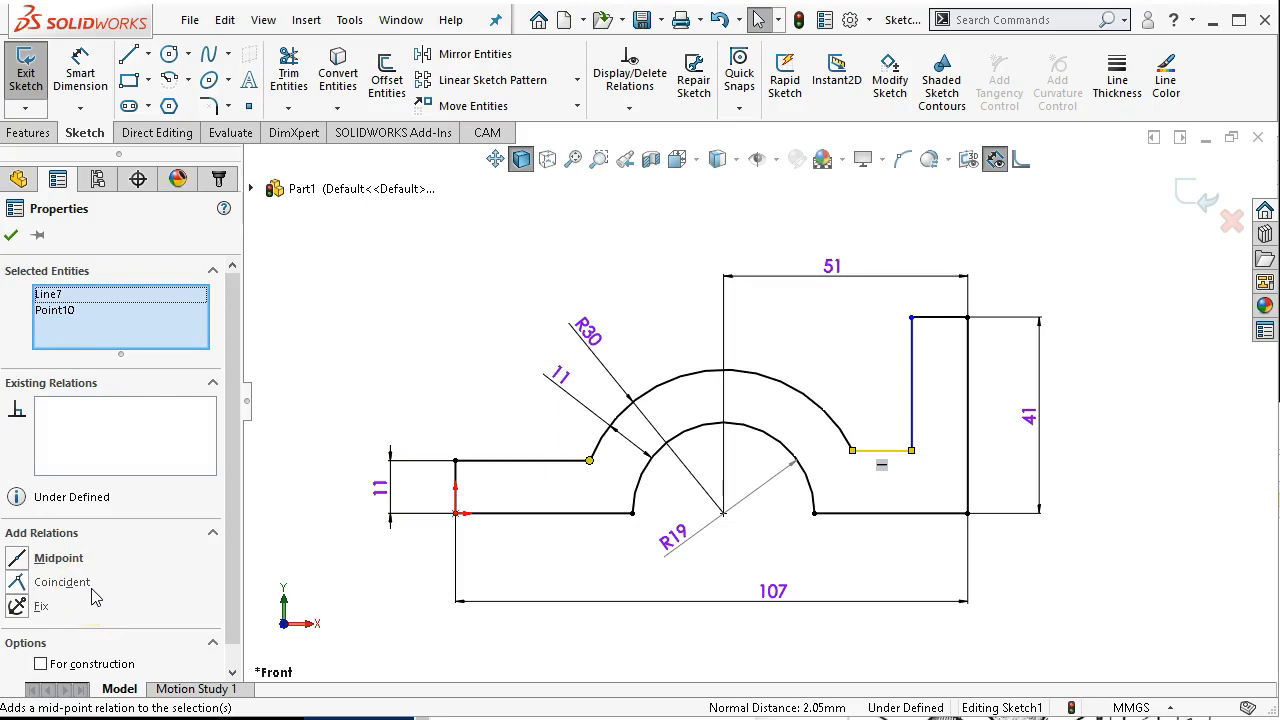
{"action": "left_click", "coordinate": [16, 584]}
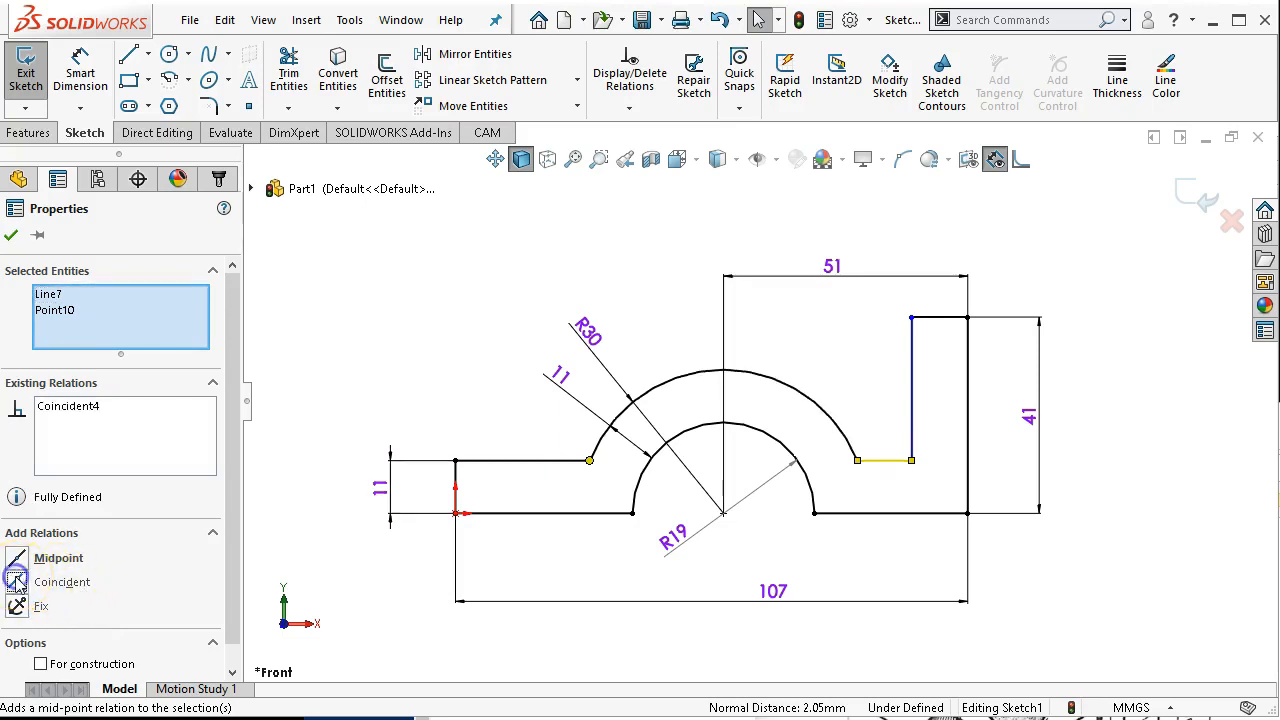
{"action": "left_click", "coordinate": [481, 316]}
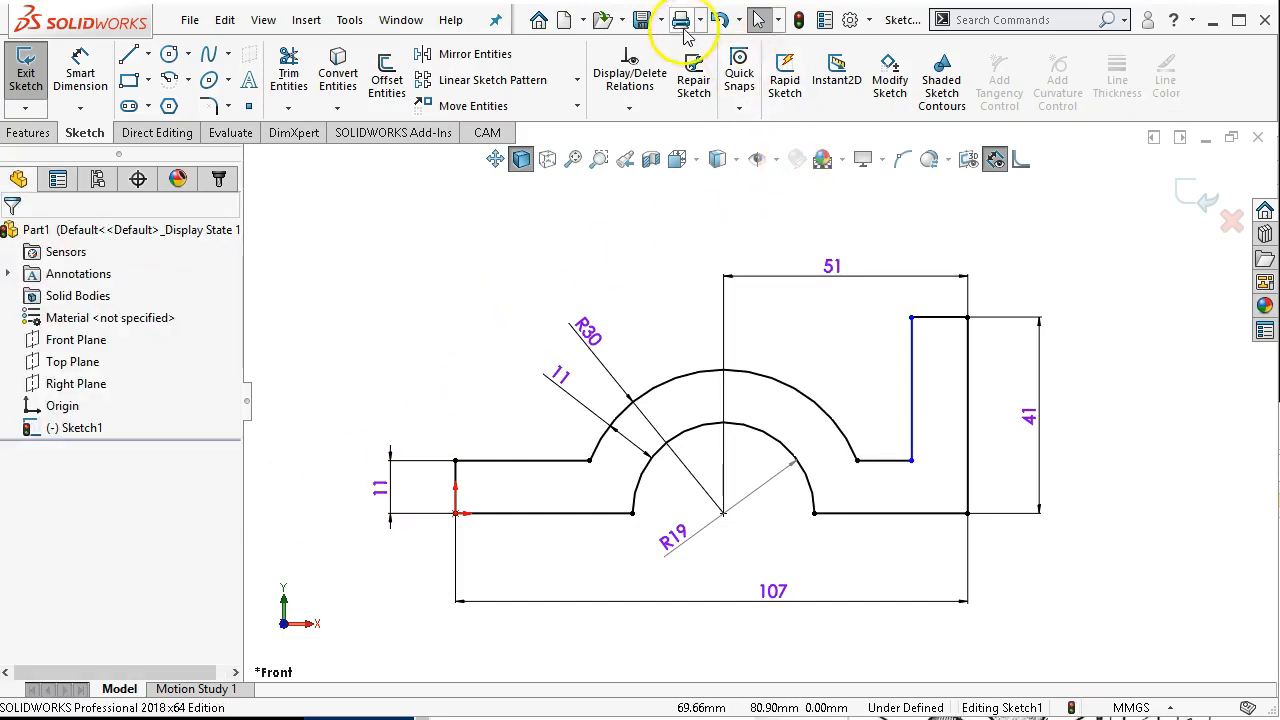
- Check the upright's thickness on the browser's Frame Guide drawing and make its top line equal in length to the profile's left vertical edge
{"action": "key", "text": "alt+Tab"}
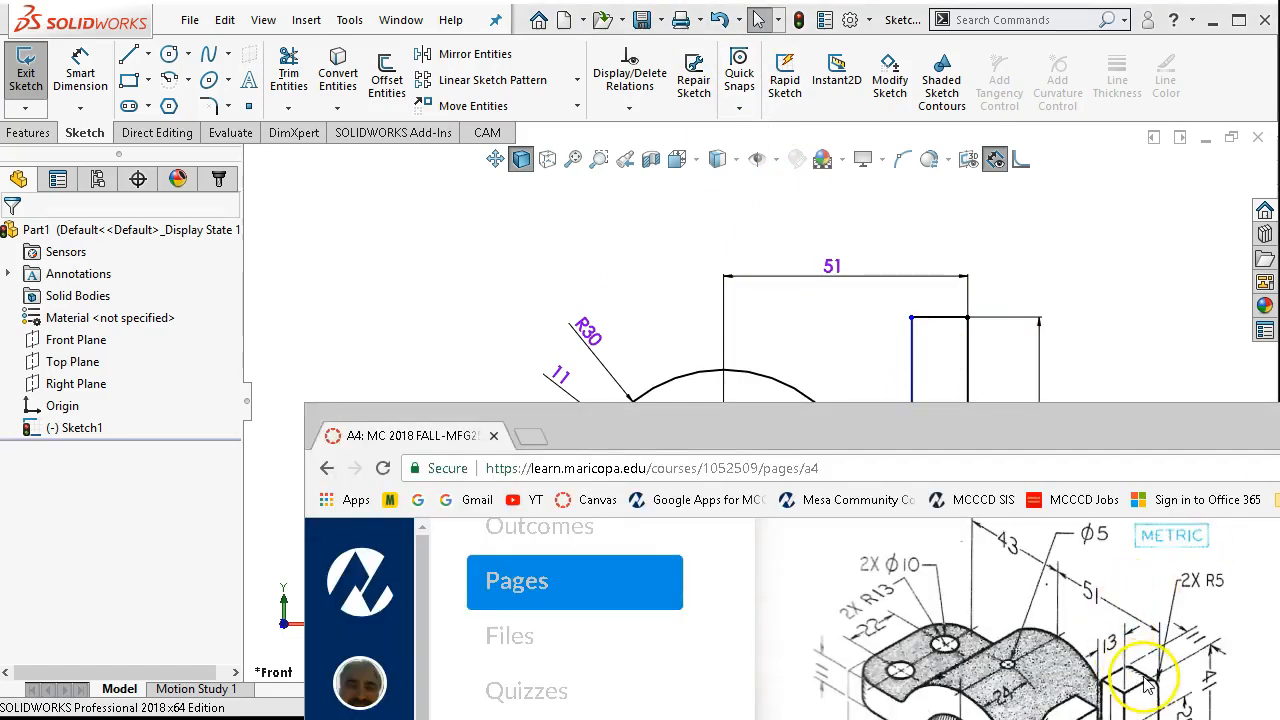
{"action": "left_click_drag", "start_coordinate": [1019, 424], "coordinate": [799, 234]}
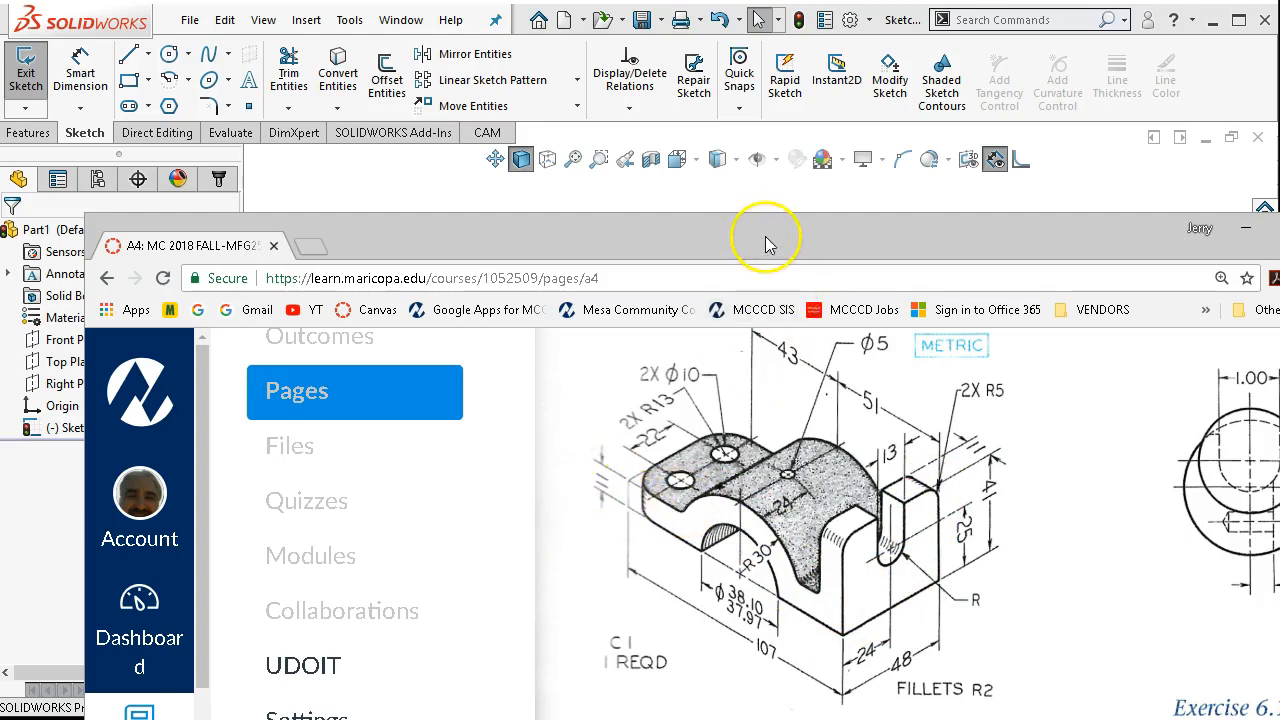
{"action": "left_click", "coordinate": [930, 362]}
{"action": "left_click_drag", "start_coordinate": [930, 362], "coordinate": [1009, 336]}
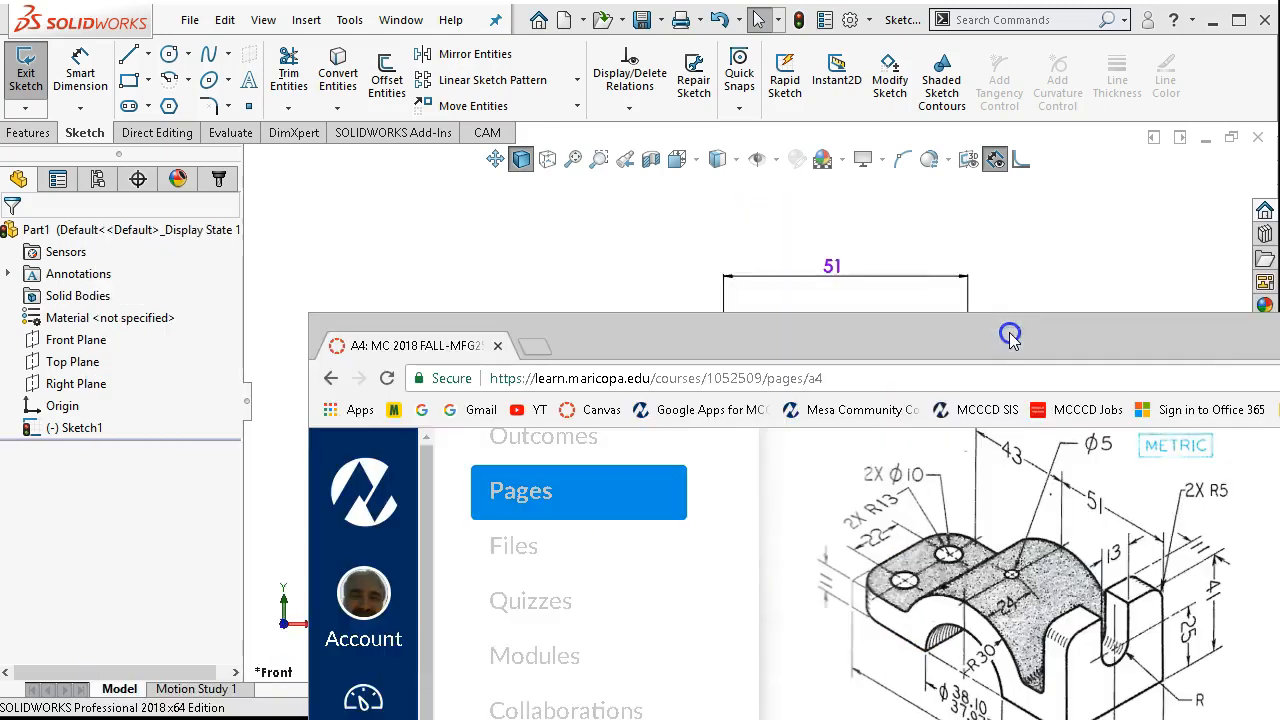
{"action": "left_click", "coordinate": [968, 248]}
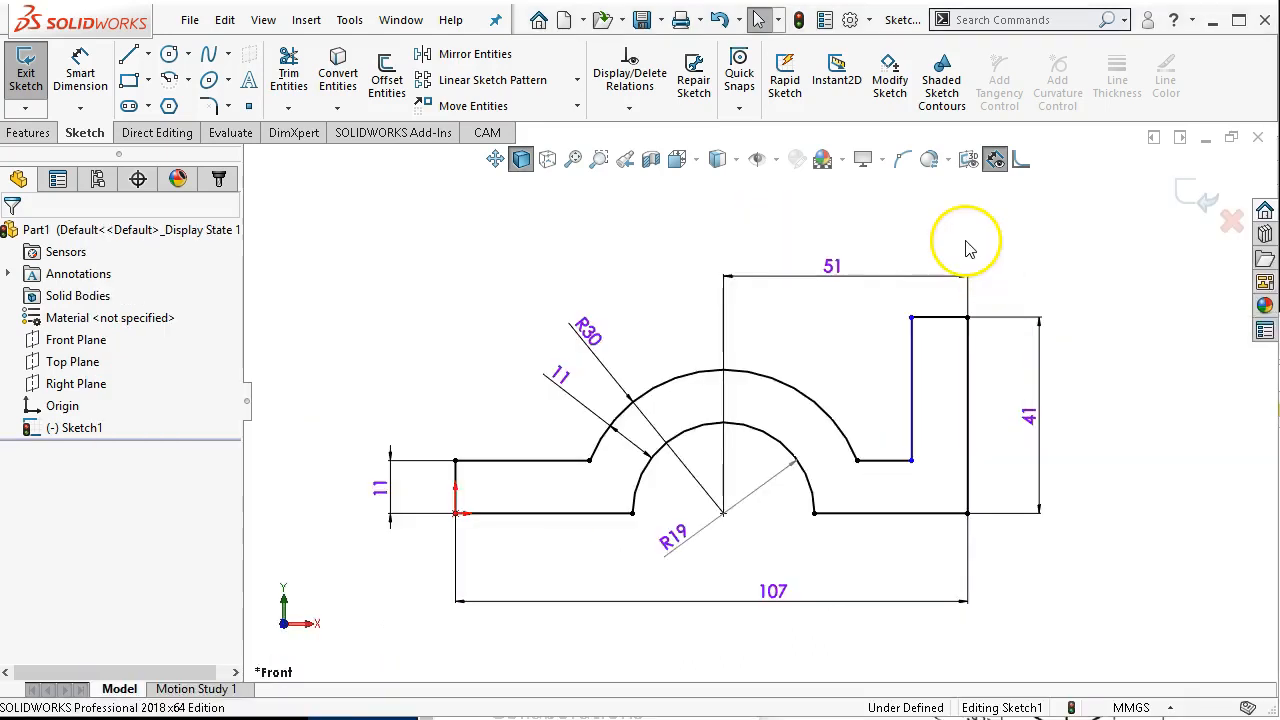
{"action": "left_click", "coordinate": [941, 319]}
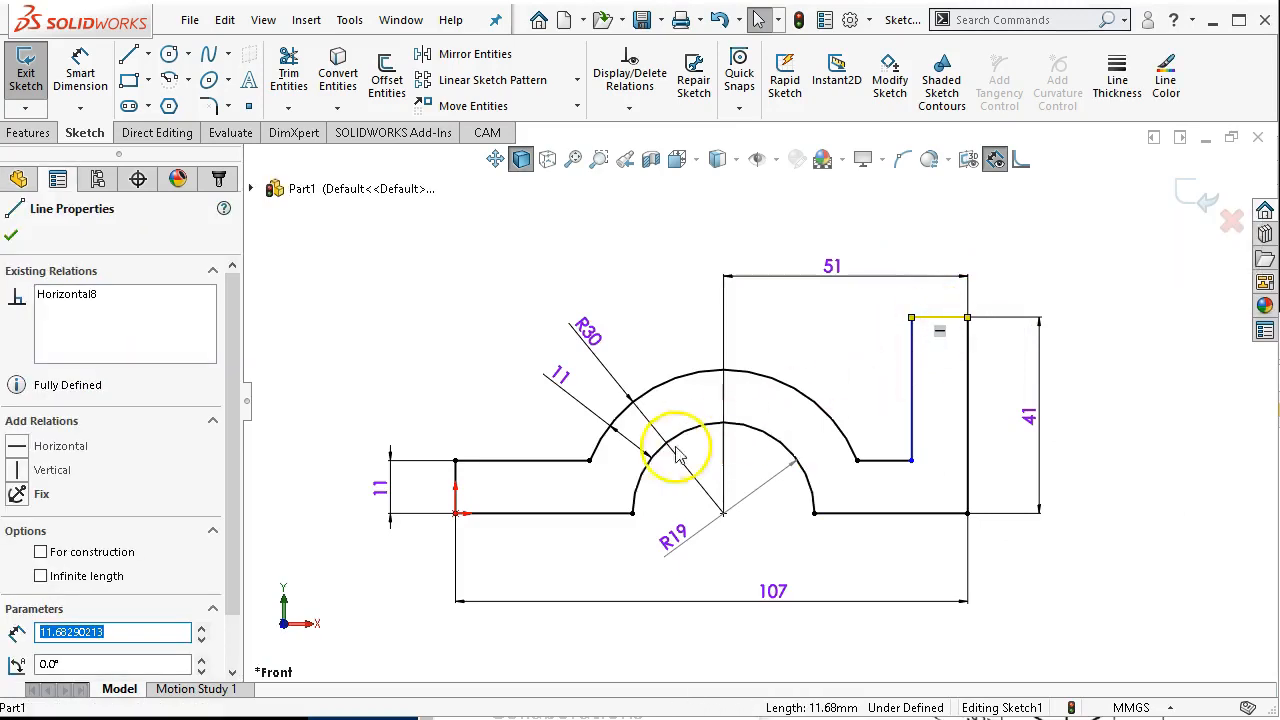
{"action": "left_click", "coordinate": [456, 486], "text": "ctrl"}
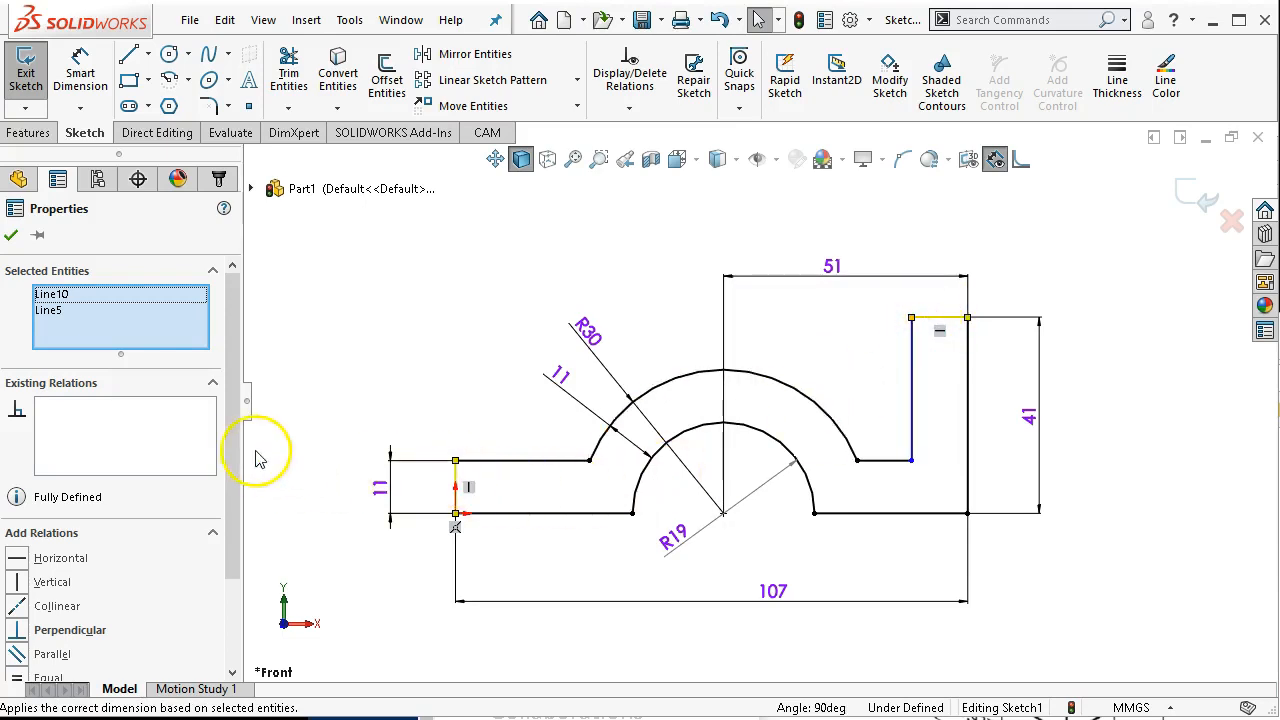
{"action": "left_click_drag", "start_coordinate": [237, 449], "coordinate": [232, 557]}
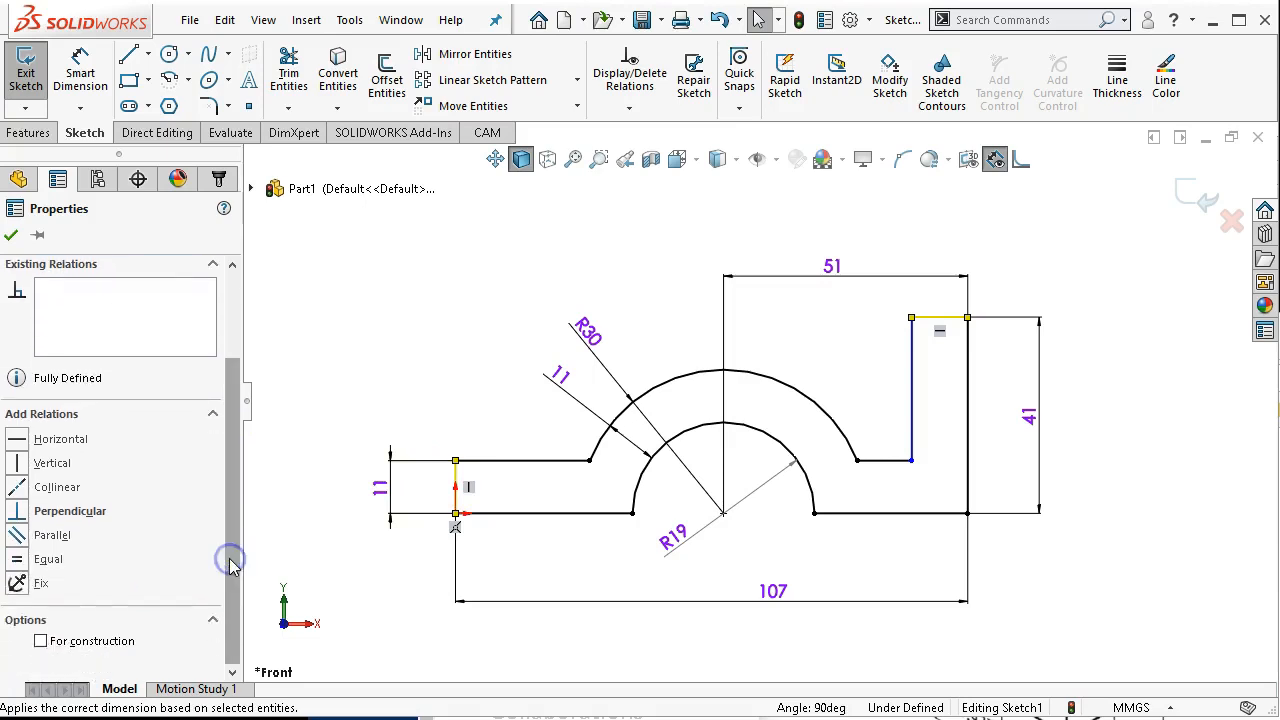
{"action": "left_click", "coordinate": [20, 562]}
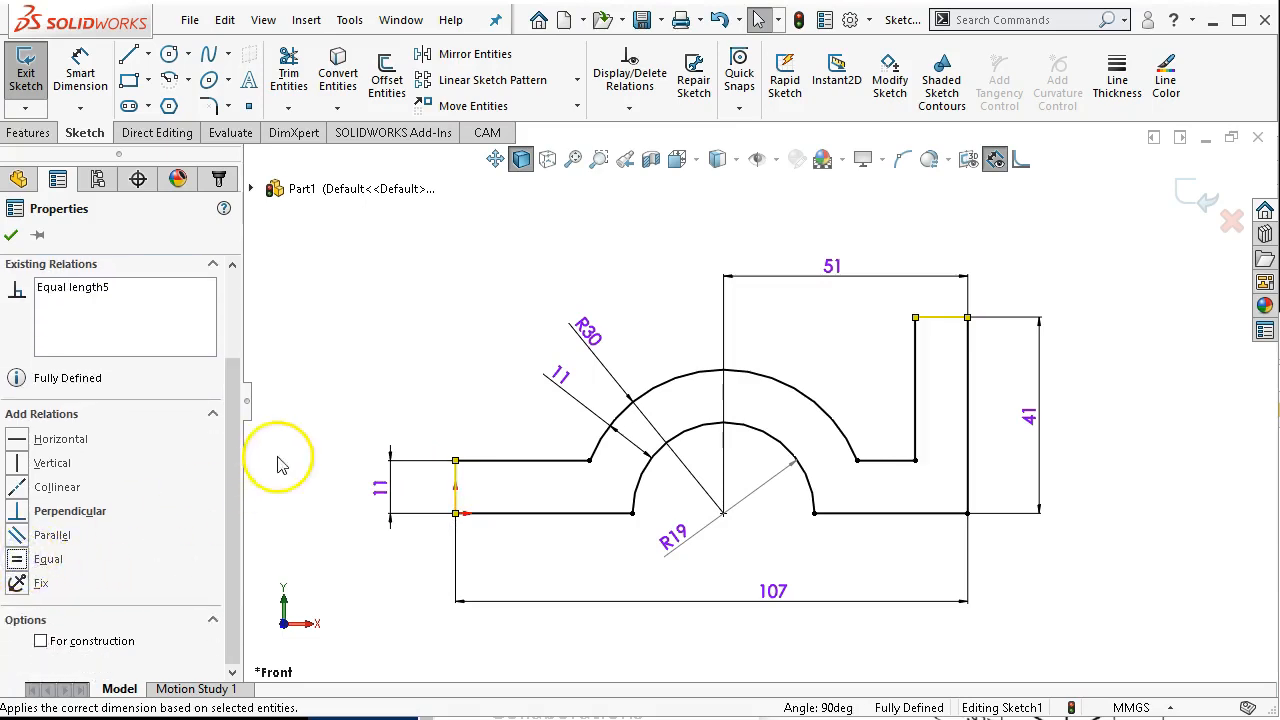
{"action": "left_click", "coordinate": [11, 236]}
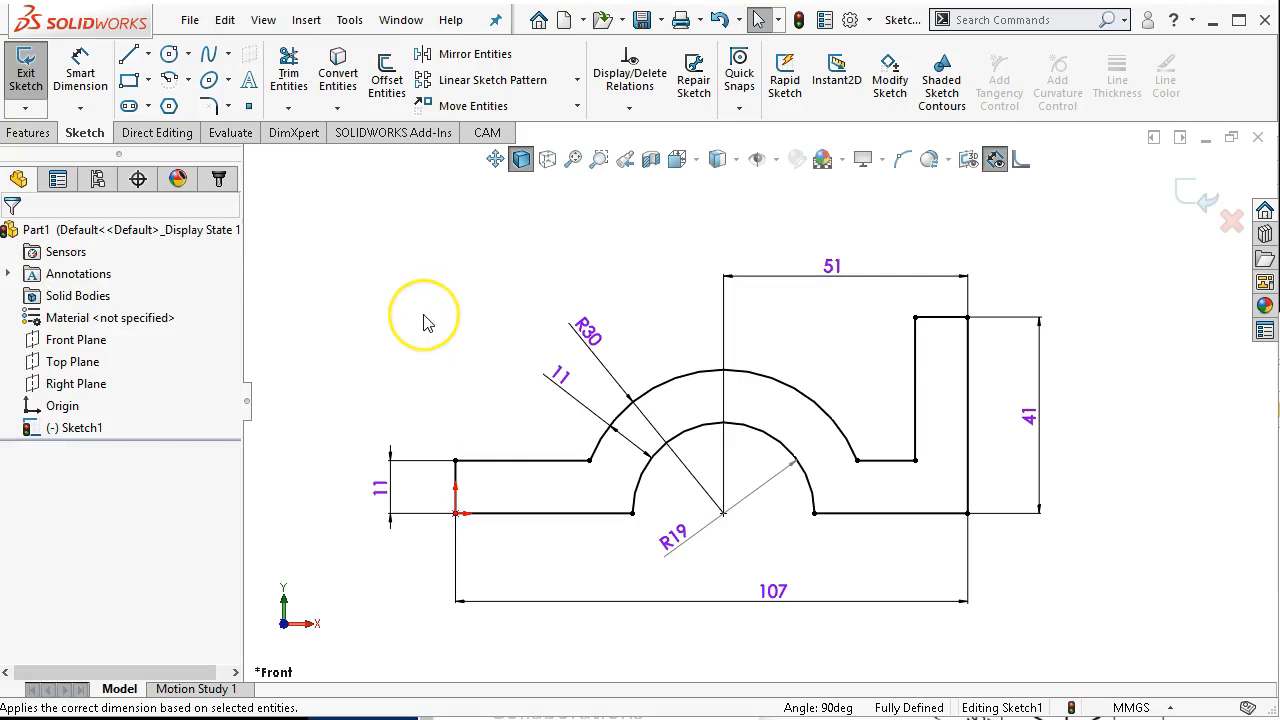
- Move the radial distance dimension between the arcs farther out, above the left ledge
{"action": "left_click_drag", "start_coordinate": [555, 390], "coordinate": [517, 371]}
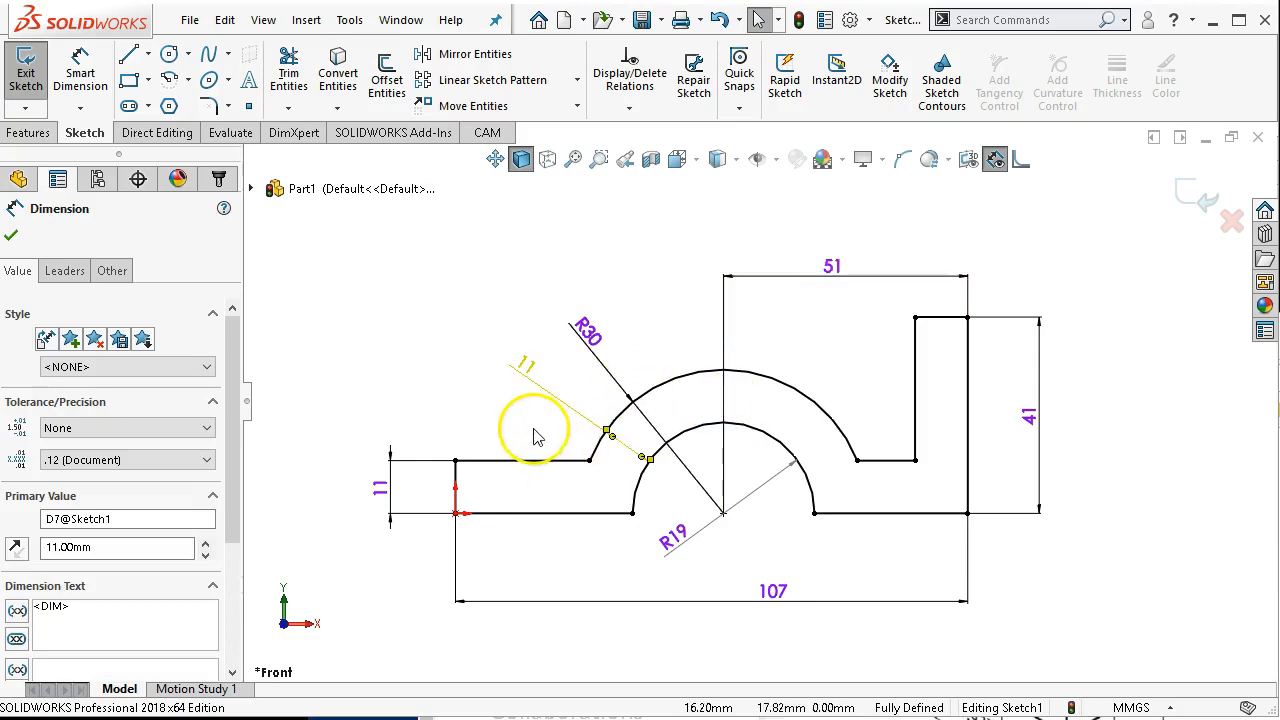
{"action": "left_click_drag", "start_coordinate": [529, 362], "coordinate": [433, 370]}
{"action": "left_click", "coordinate": [474, 289]}
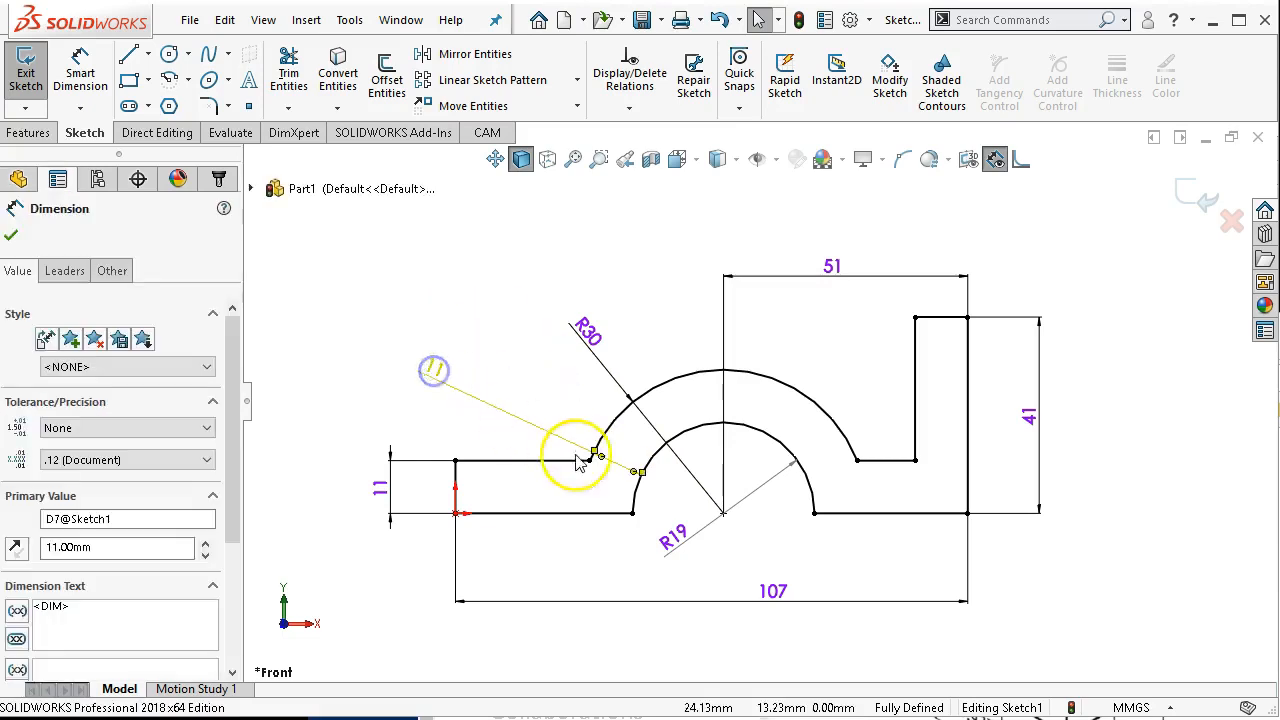
{"action": "left_click", "coordinate": [598, 248]}
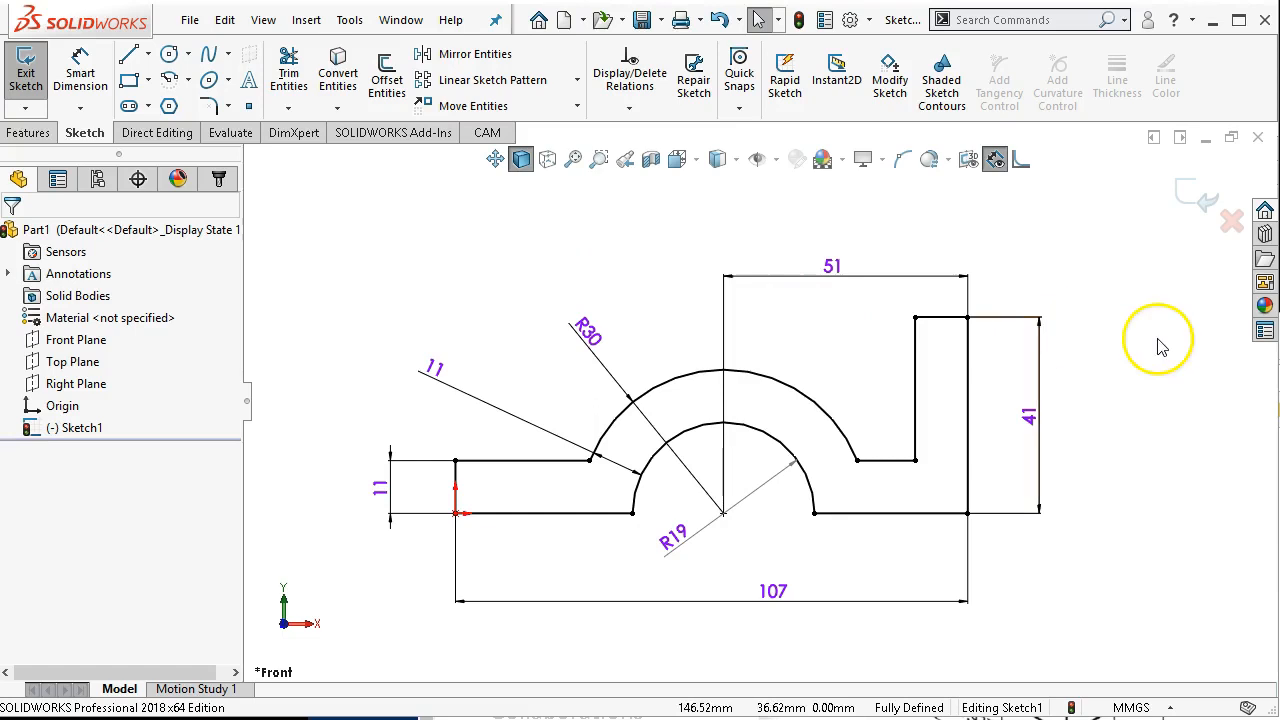
- Check the part's overall depth on the browser's Frame Guide drawing and start extruding the profile with a blind depth of 48 mm
{"action": "left_click", "coordinate": [1279, 430]}
{"action": "mouse_move", "coordinate": [1279, 347]}
{"action": "left_mouse_down"}
{"action": "mouse_move", "coordinate": [1253, 297]}
{"action": "mouse_move", "coordinate": [1166, 218]}
{"action": "left_mouse_up"}
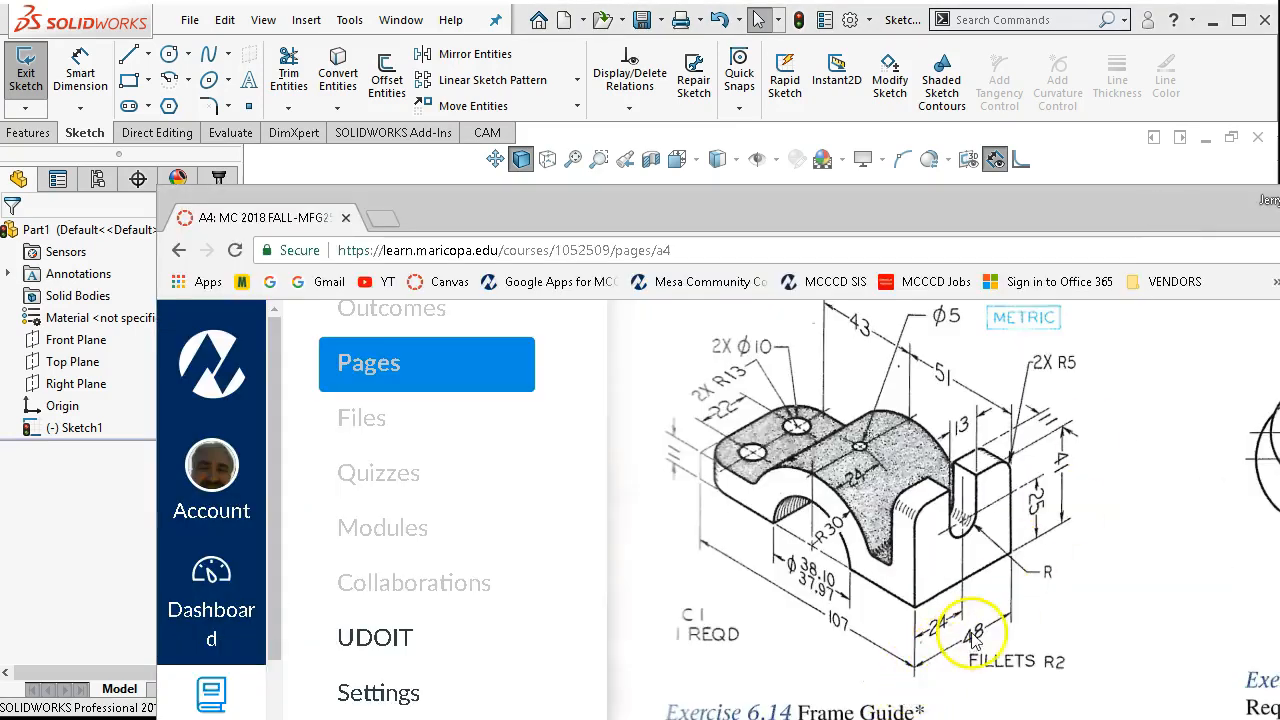
{"action": "left_click", "coordinate": [1094, 166]}
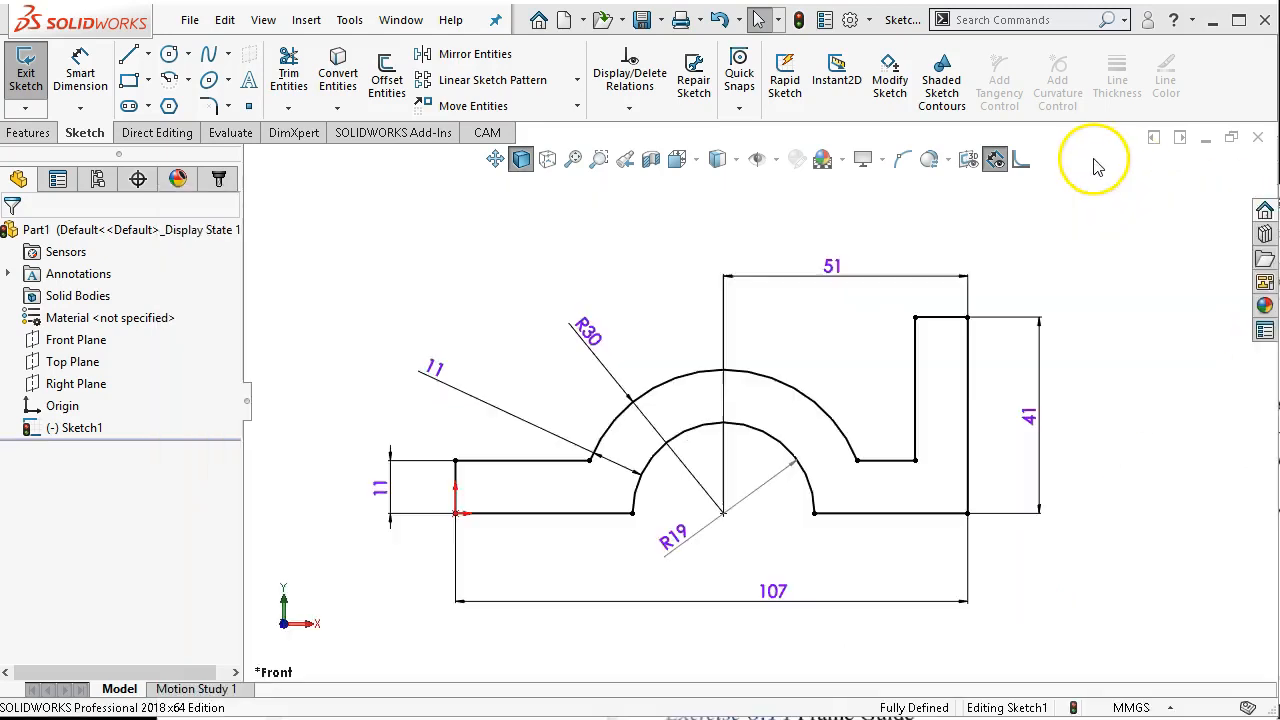
{"action": "left_click", "coordinate": [26, 136]}
{"action": "left_click", "coordinate": [35, 74]}
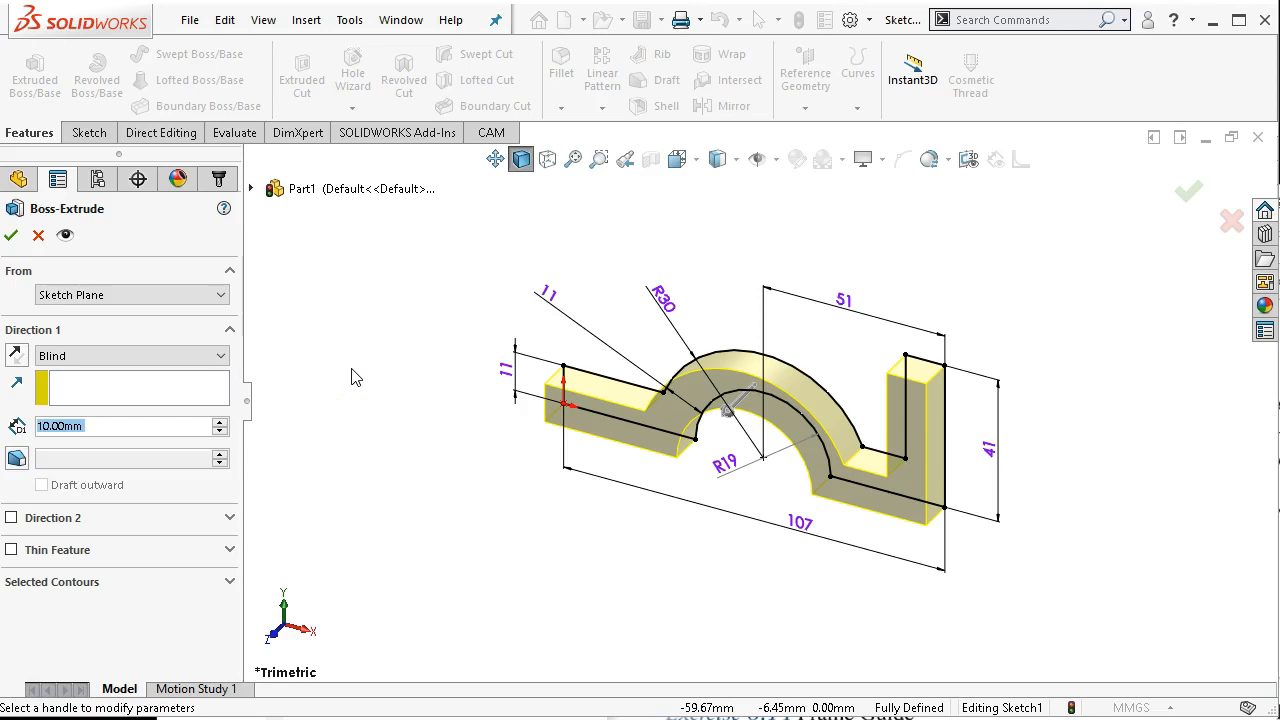
{"action": "type", "text": "48"}
{"action": "key", "text": "Return"}
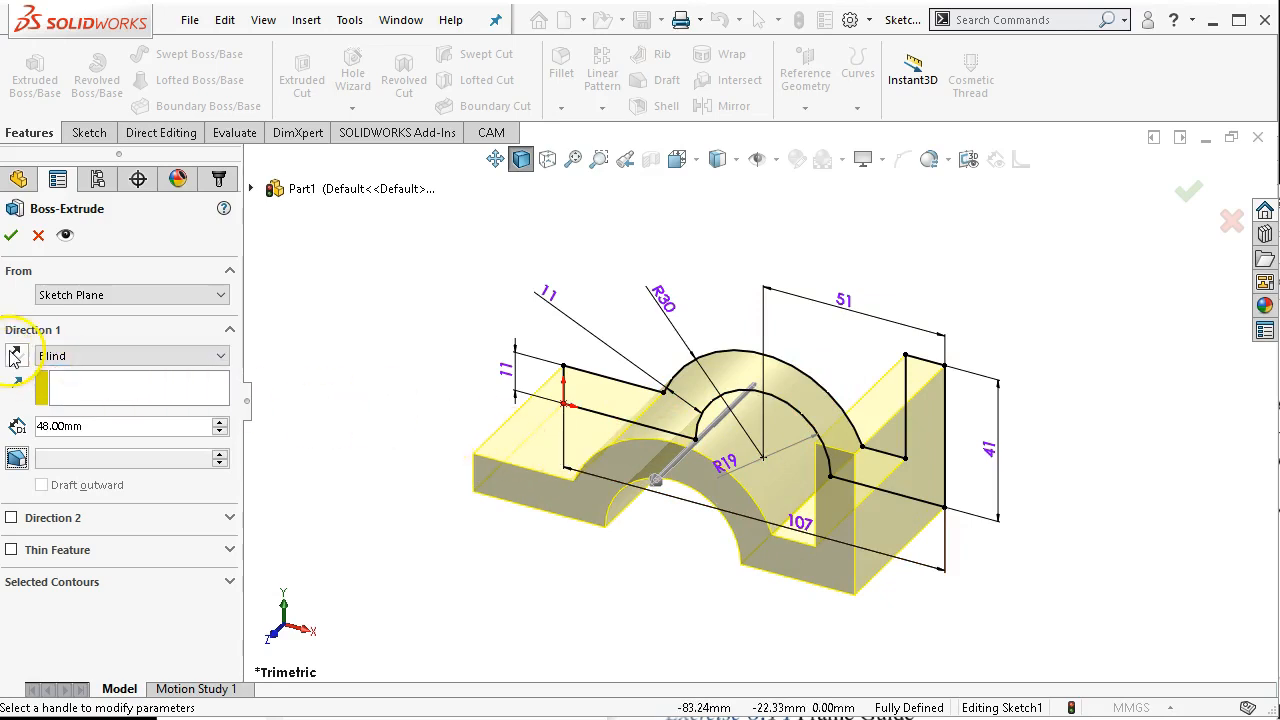
- Pull the extrusion's depth handle and reverse the direction so the body extends 43 mm behind the sketch plane
{"action": "left_click", "coordinate": [655, 489]}
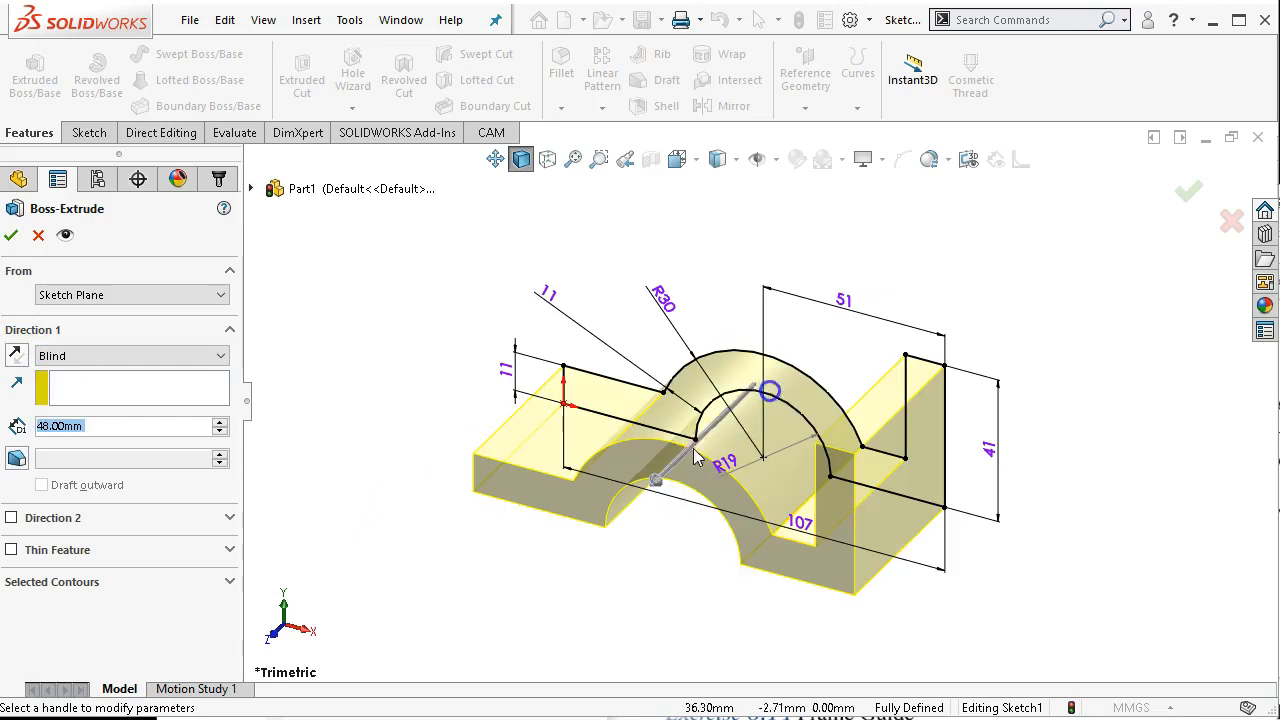
{"action": "left_click", "coordinate": [655, 478]}
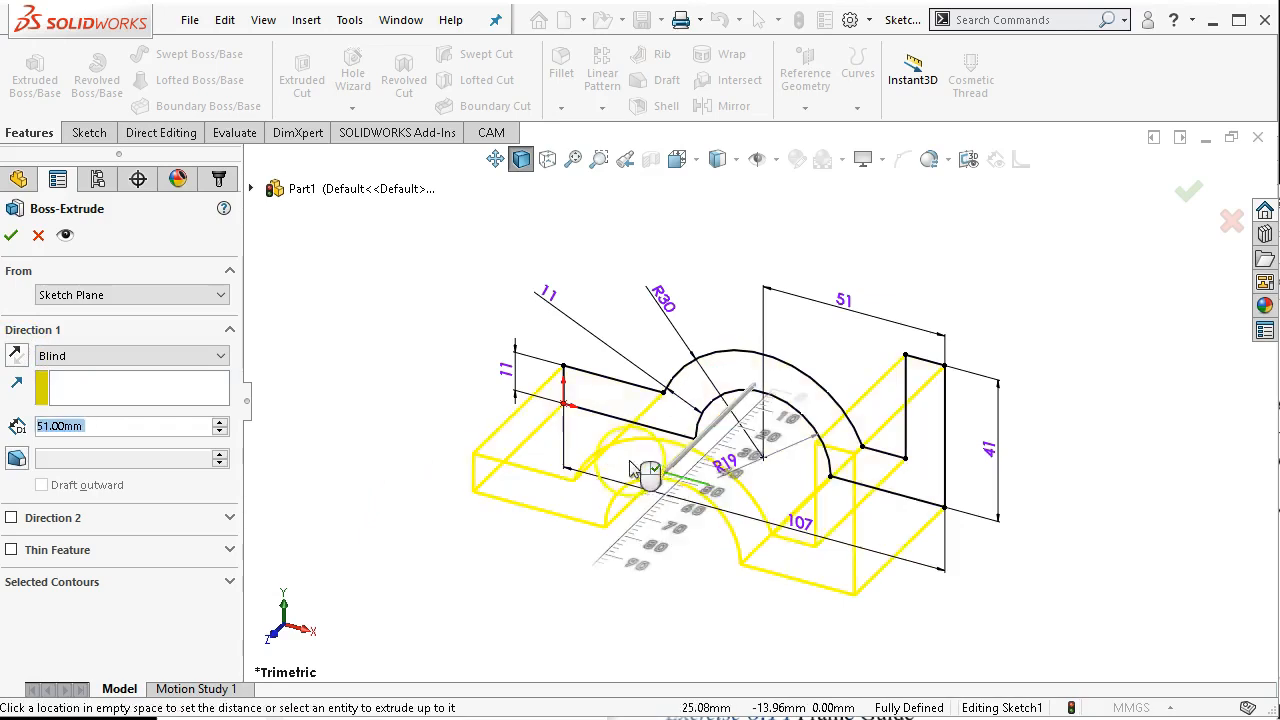
{"action": "left_click", "coordinate": [15, 354]}
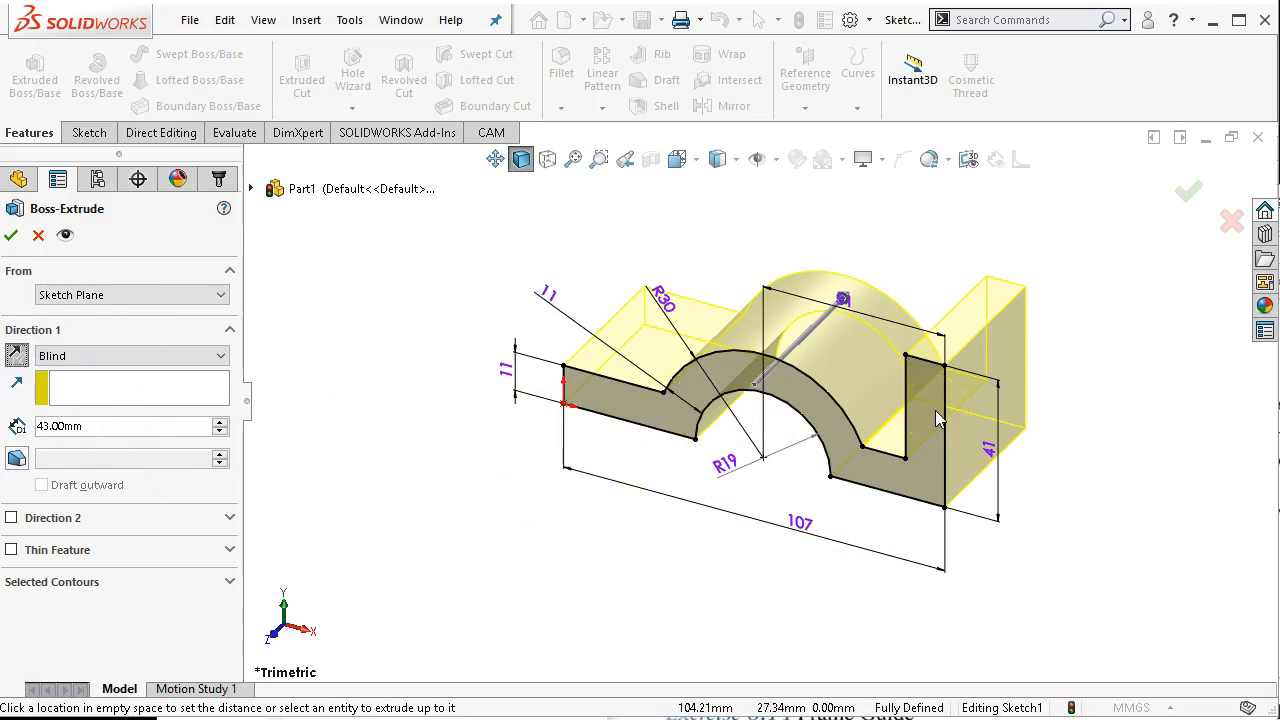
{"action": "left_click", "coordinate": [585, 607]}
{"action": "left_click", "coordinate": [346, 418]}
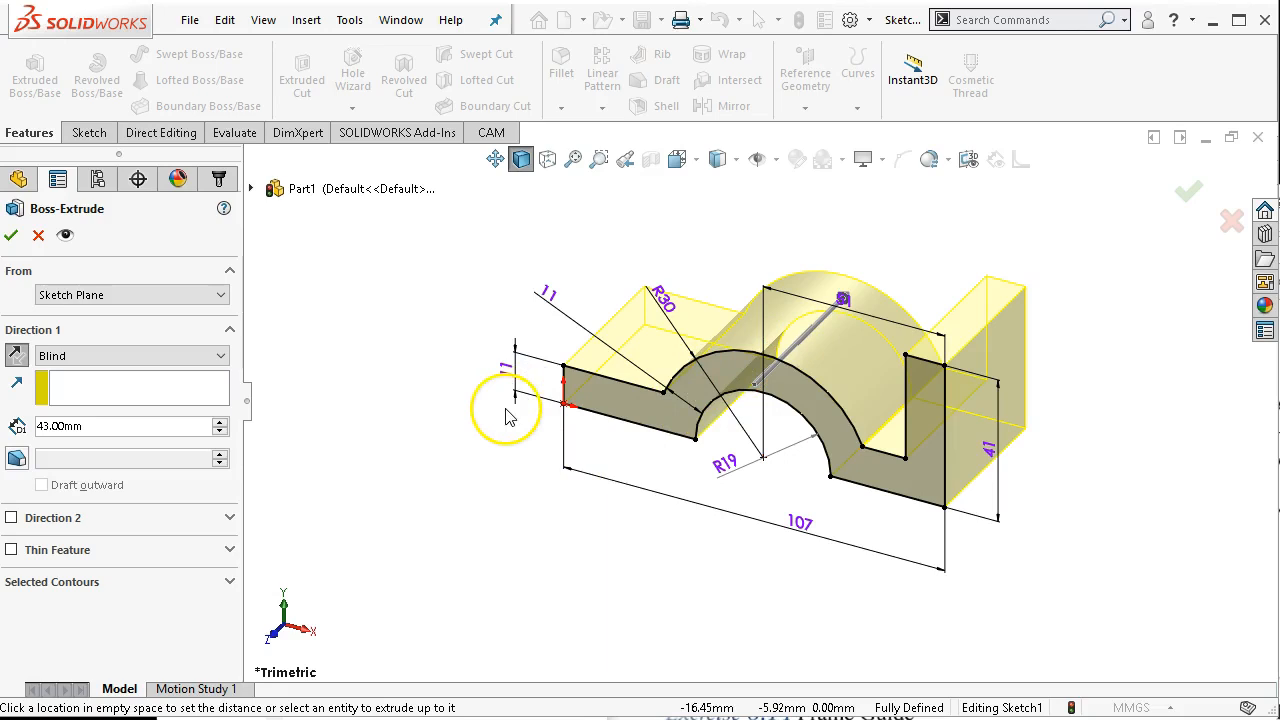
- Change the extrusion's end condition to Mid Plane and finish the feature
{"action": "left_click", "coordinate": [205, 358]}
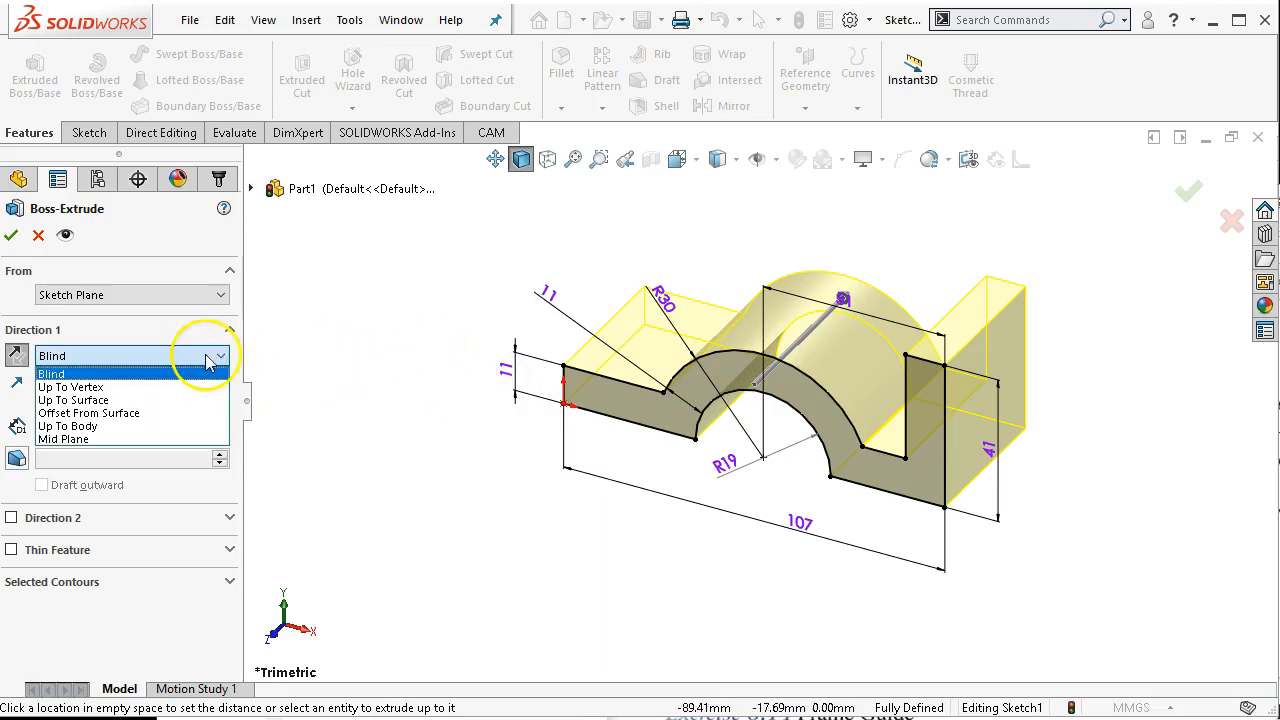
{"action": "left_click", "coordinate": [205, 361]}
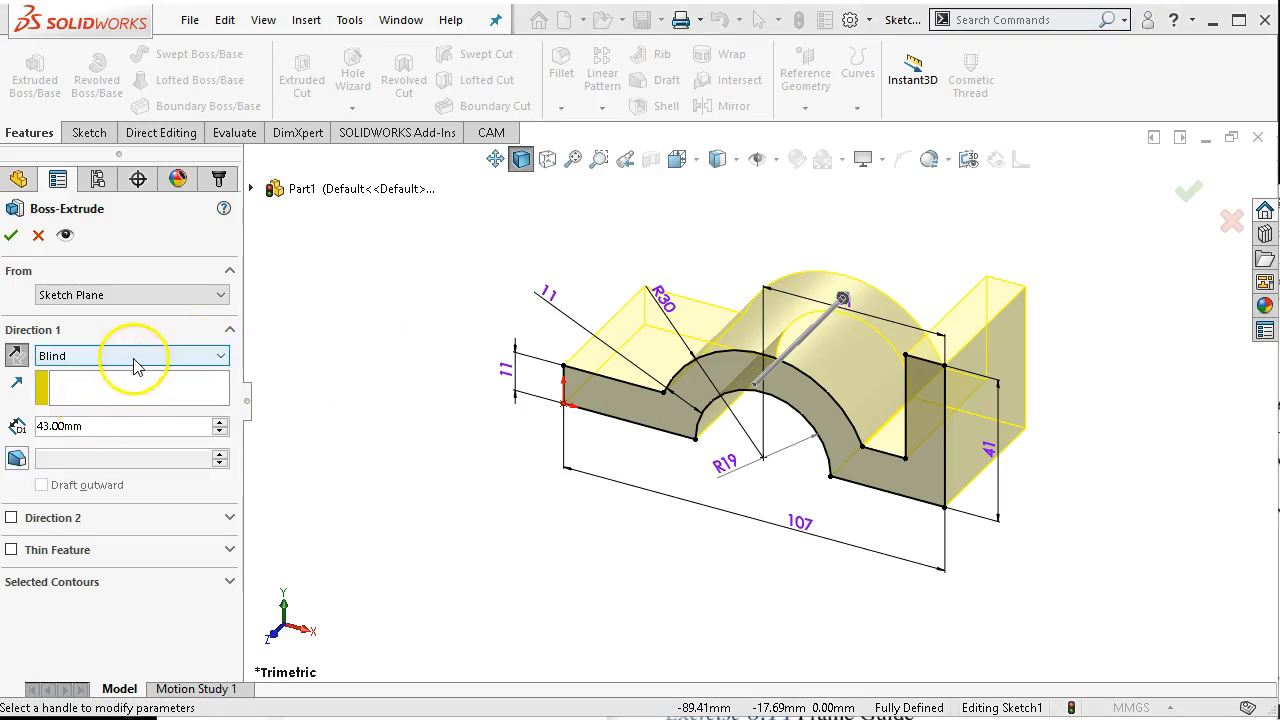
{"action": "left_click", "coordinate": [134, 359]}
{"action": "left_click", "coordinate": [62, 439]}
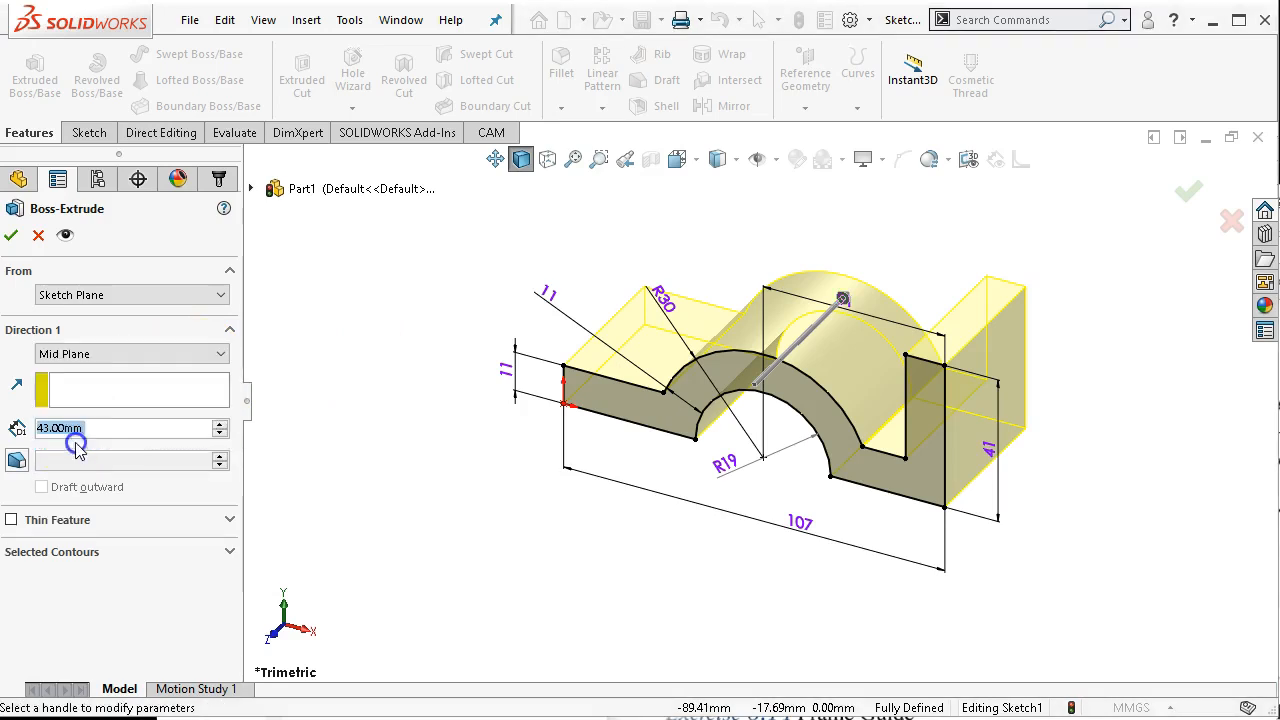
{"action": "left_click", "coordinate": [293, 512]}
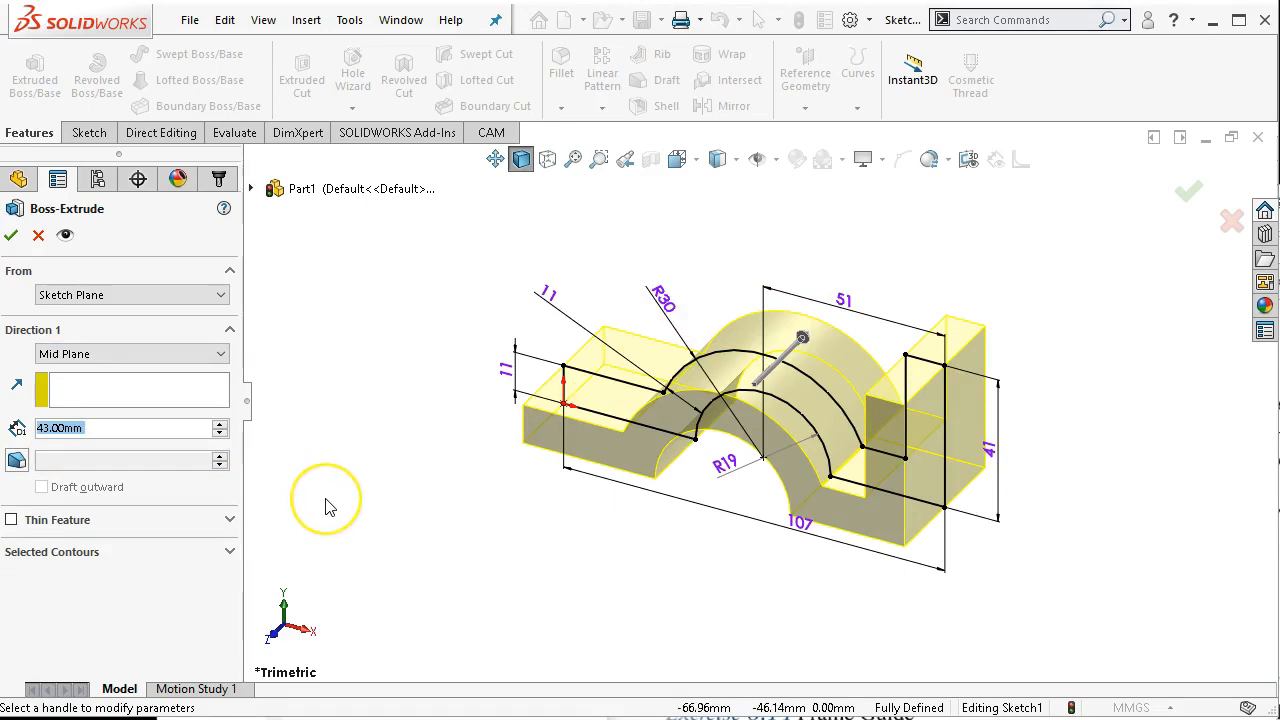
{"action": "left_click", "coordinate": [326, 490]}
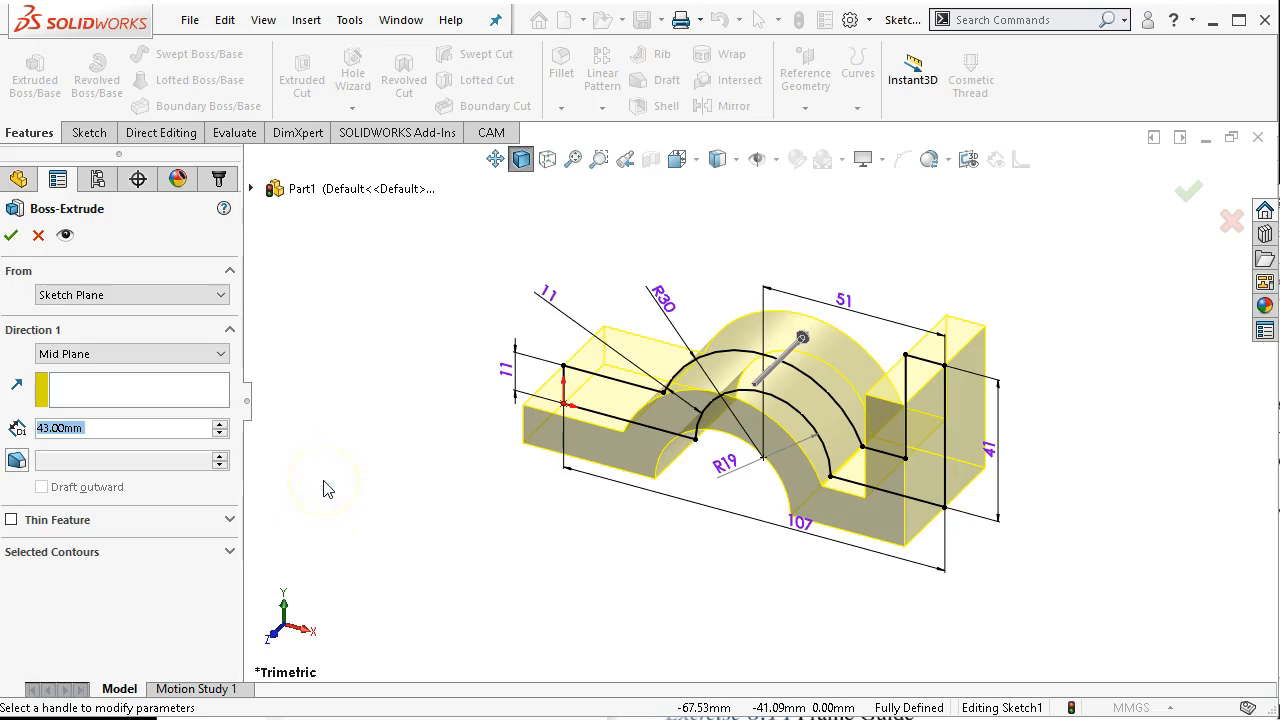
{"action": "left_click", "coordinate": [13, 236]}
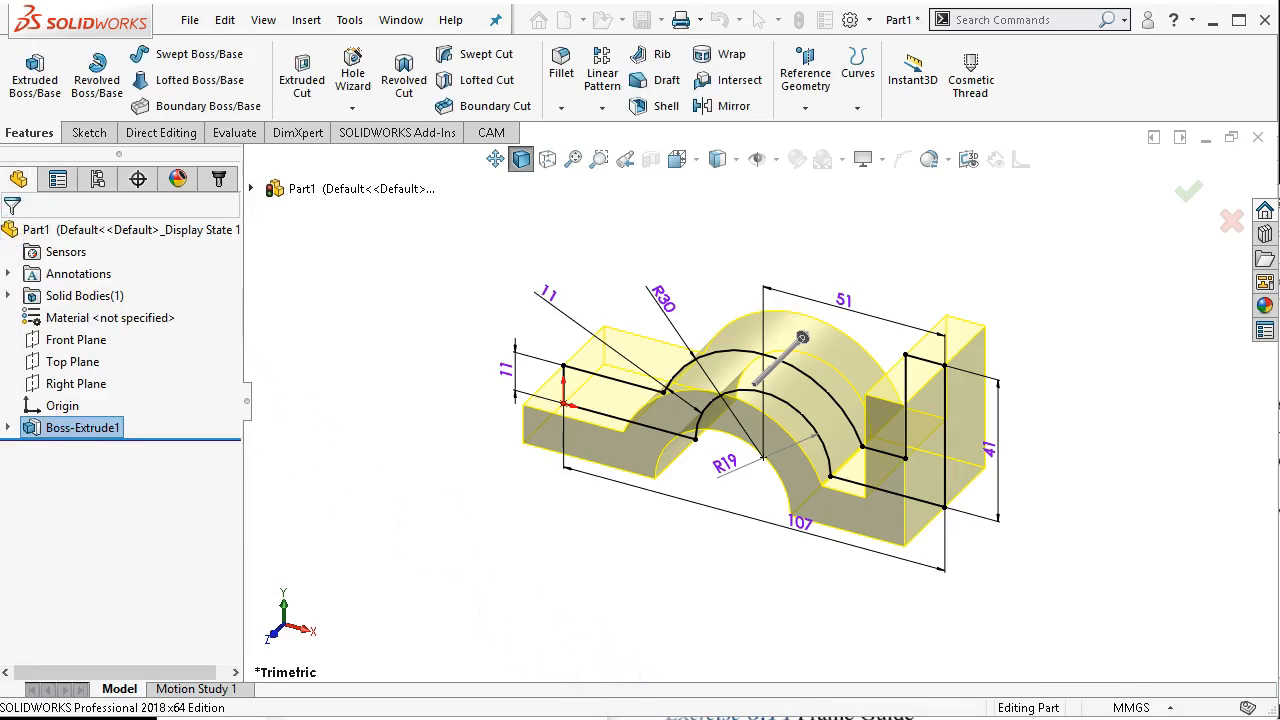
- Check the upright's slot on the browser's Frame Guide drawing and view the upright's outer face straight on in SOLIDWORKS
{"action": "key", "text": "alt+Tab"}
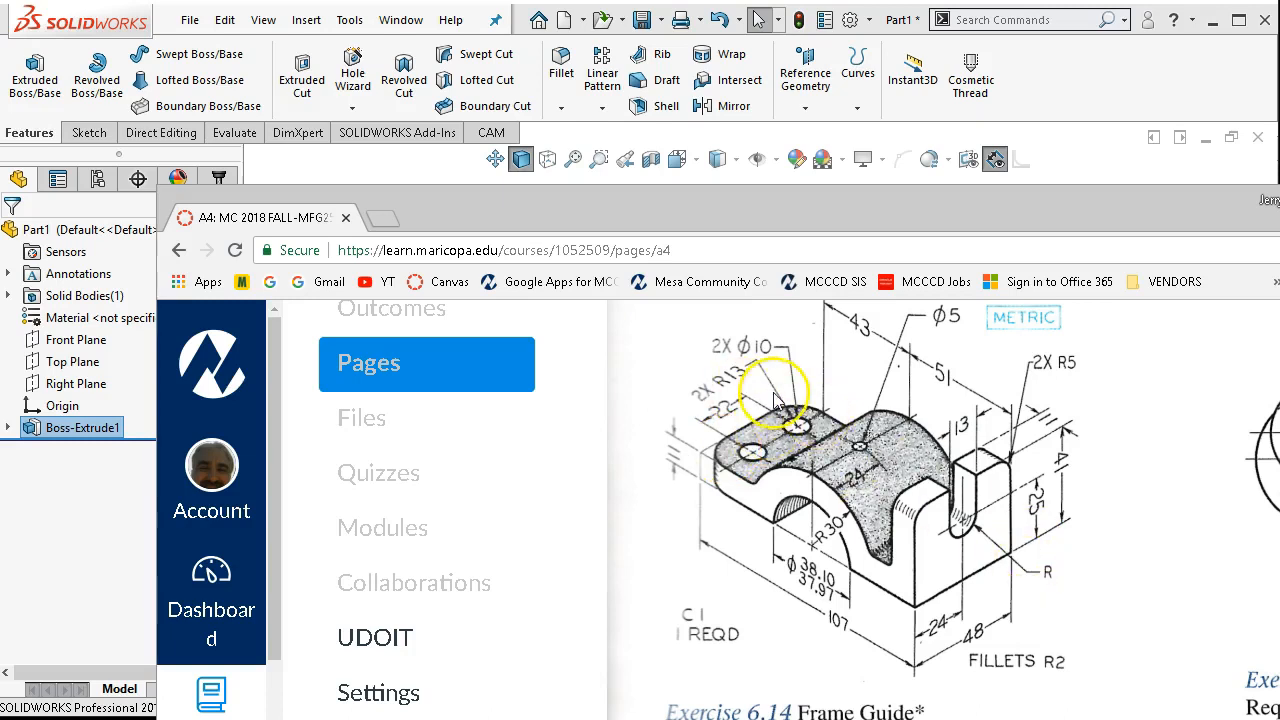
{"action": "left_click", "coordinate": [1111, 174]}
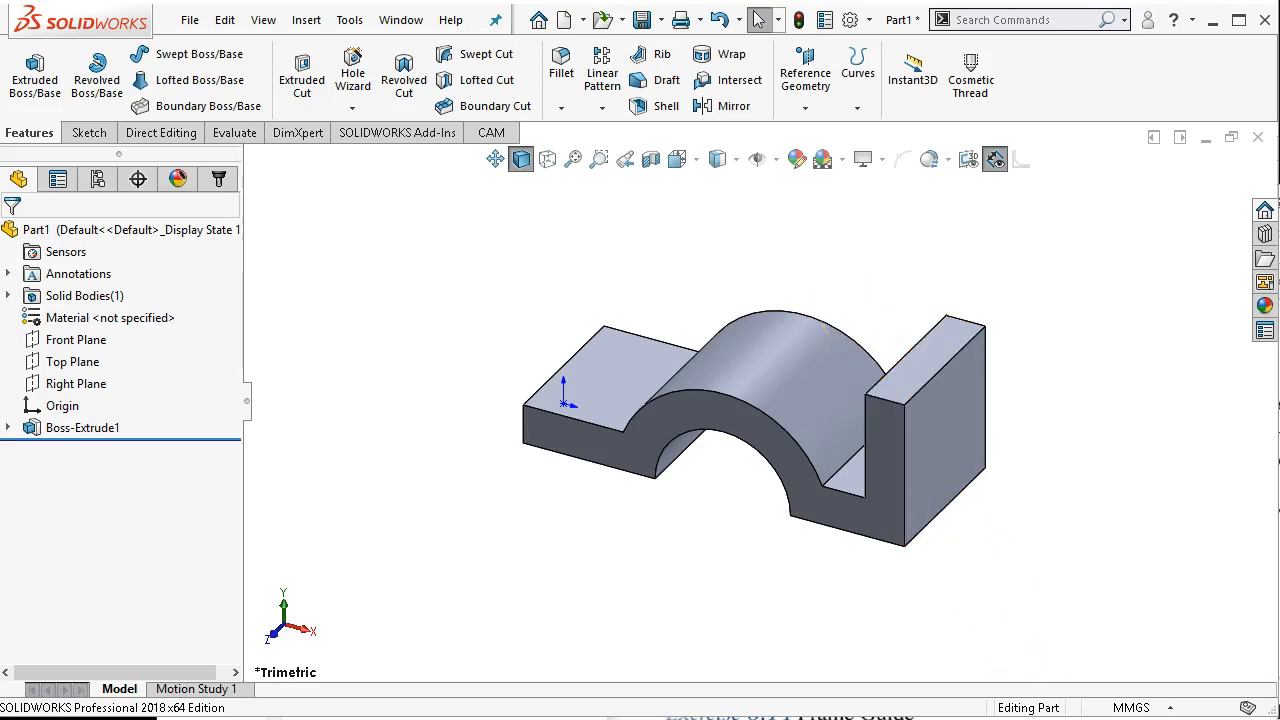
{"action": "left_click", "coordinate": [1002, 718]}
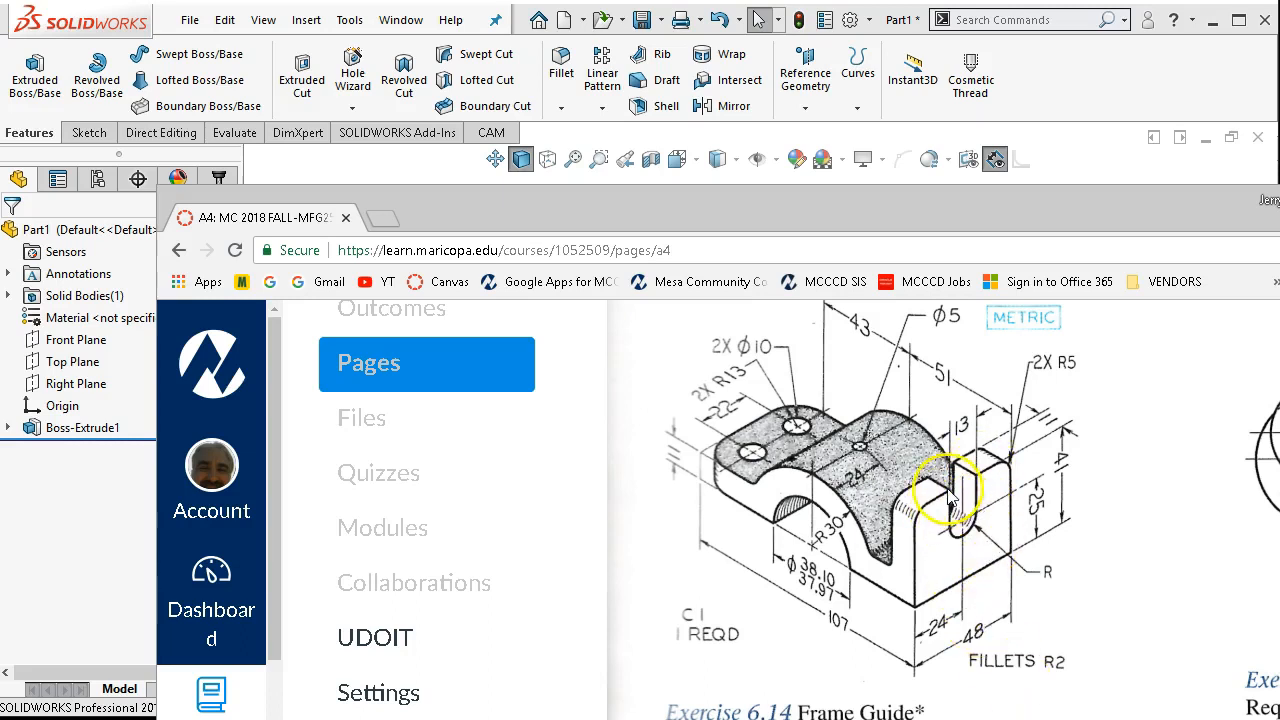
{"action": "left_click", "coordinate": [1097, 171]}
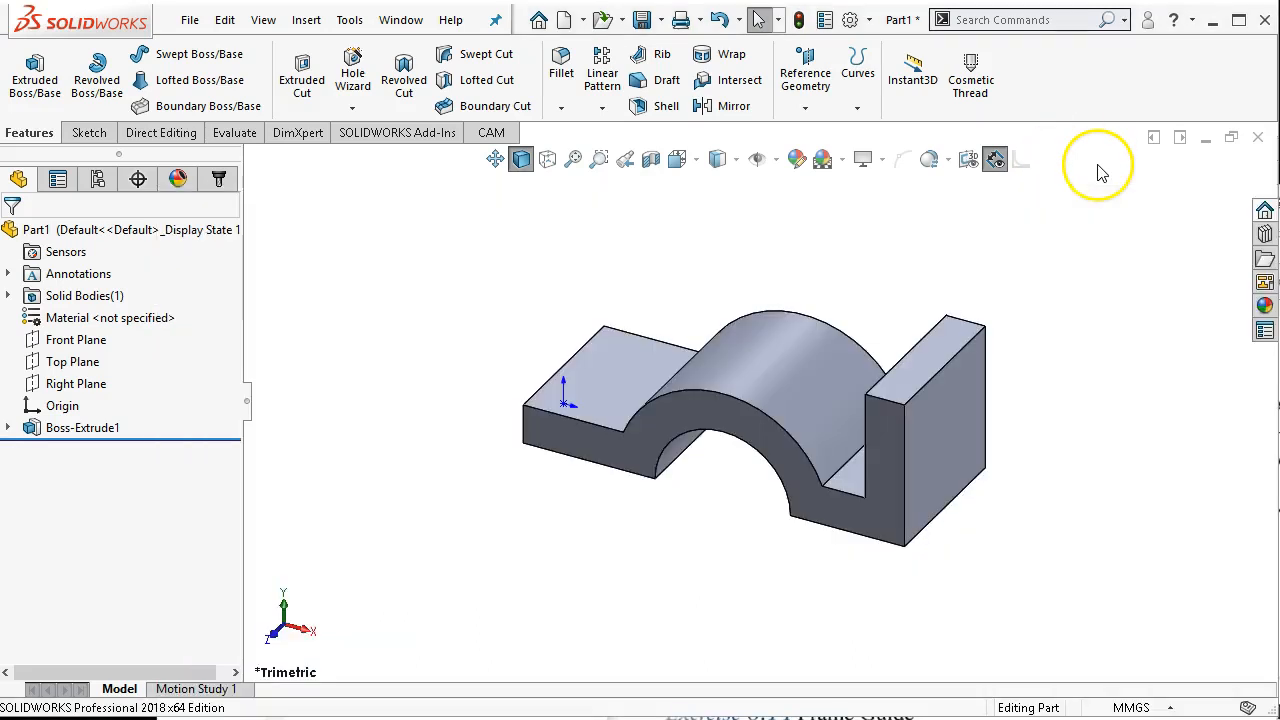
{"action": "left_click", "coordinate": [950, 407]}
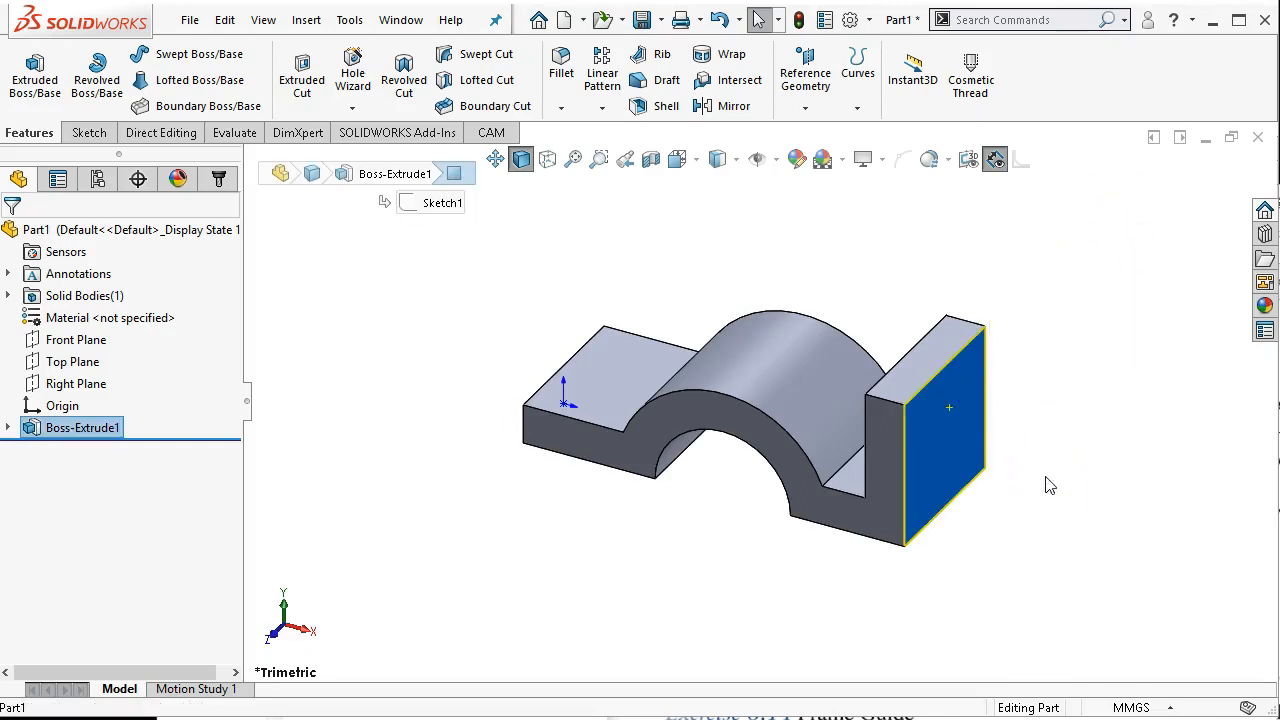
{"action": "left_click", "coordinate": [1018, 452]}
{"action": "key", "text": "ctrl+8"}
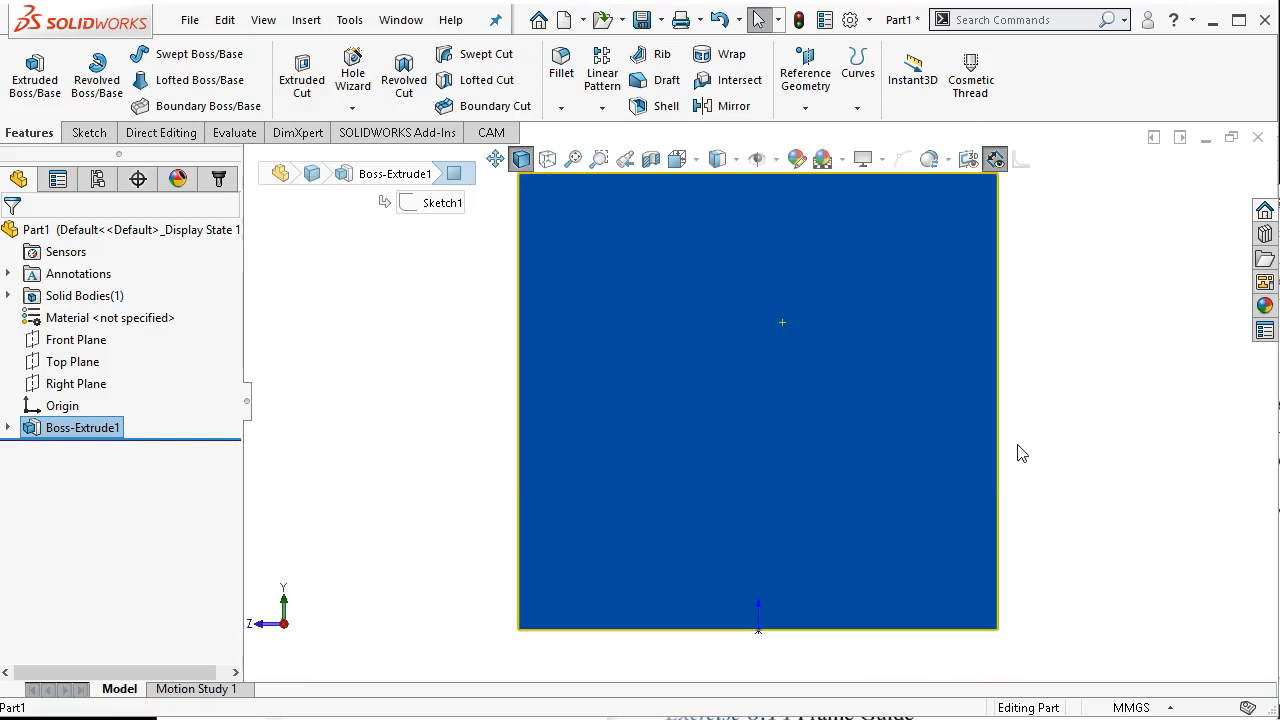
{"action": "scroll", "coordinate": [797, 308], "scroll_direction": "up", "scroll_amount": 3}
{"action": "scroll", "coordinate": [797, 308], "scroll_direction": "down", "scroll_amount": 1}
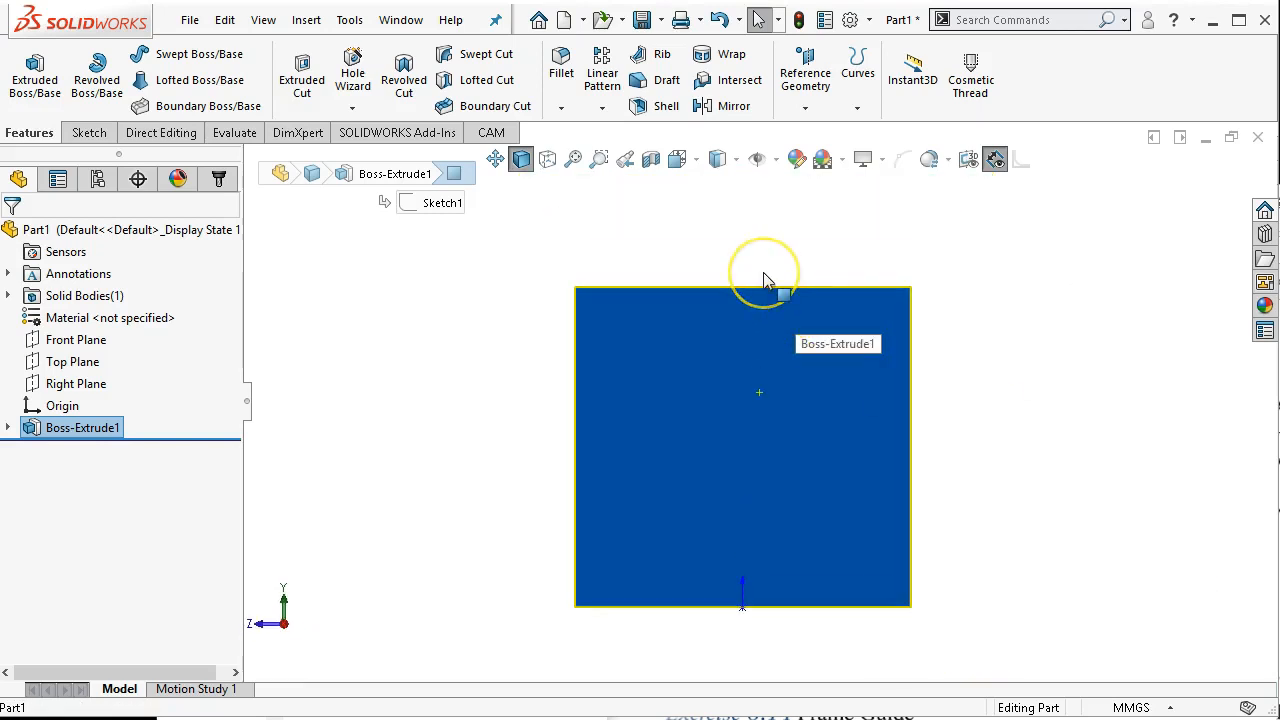
{"action": "scroll", "coordinate": [765, 280], "scroll_direction": "down", "scroll_amount": 1}
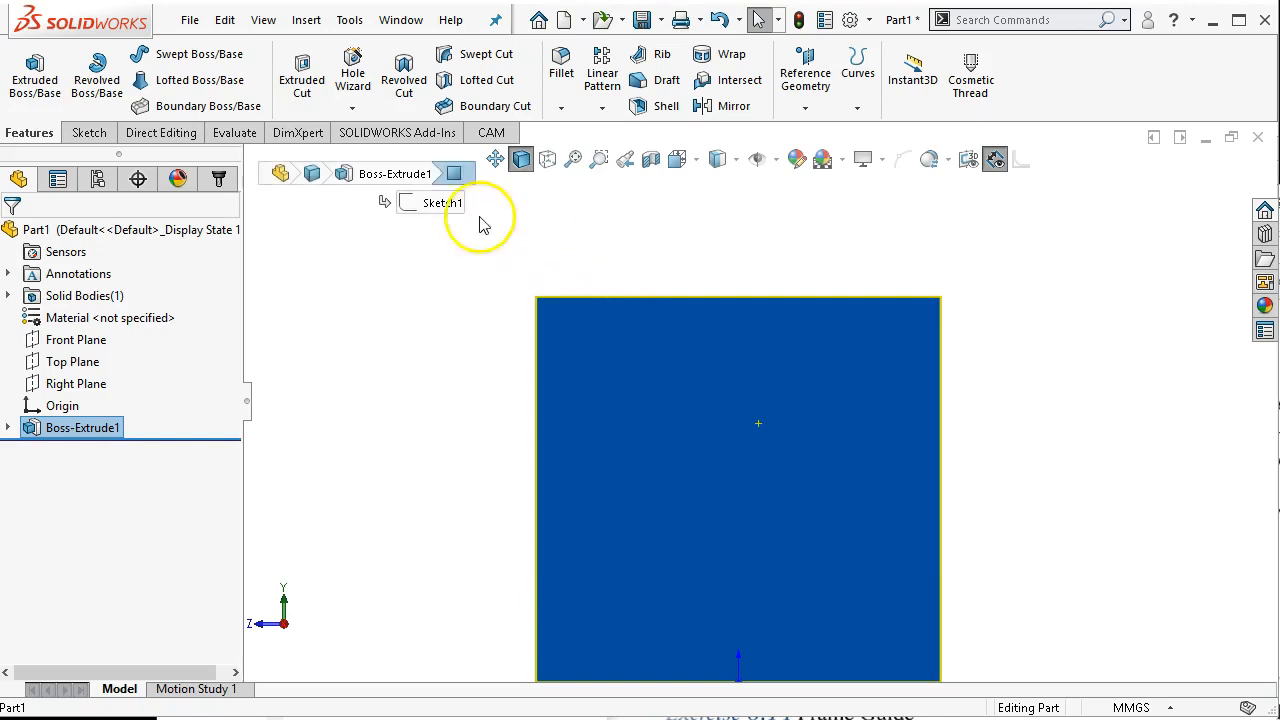
{"action": "left_click", "coordinate": [88, 136]}
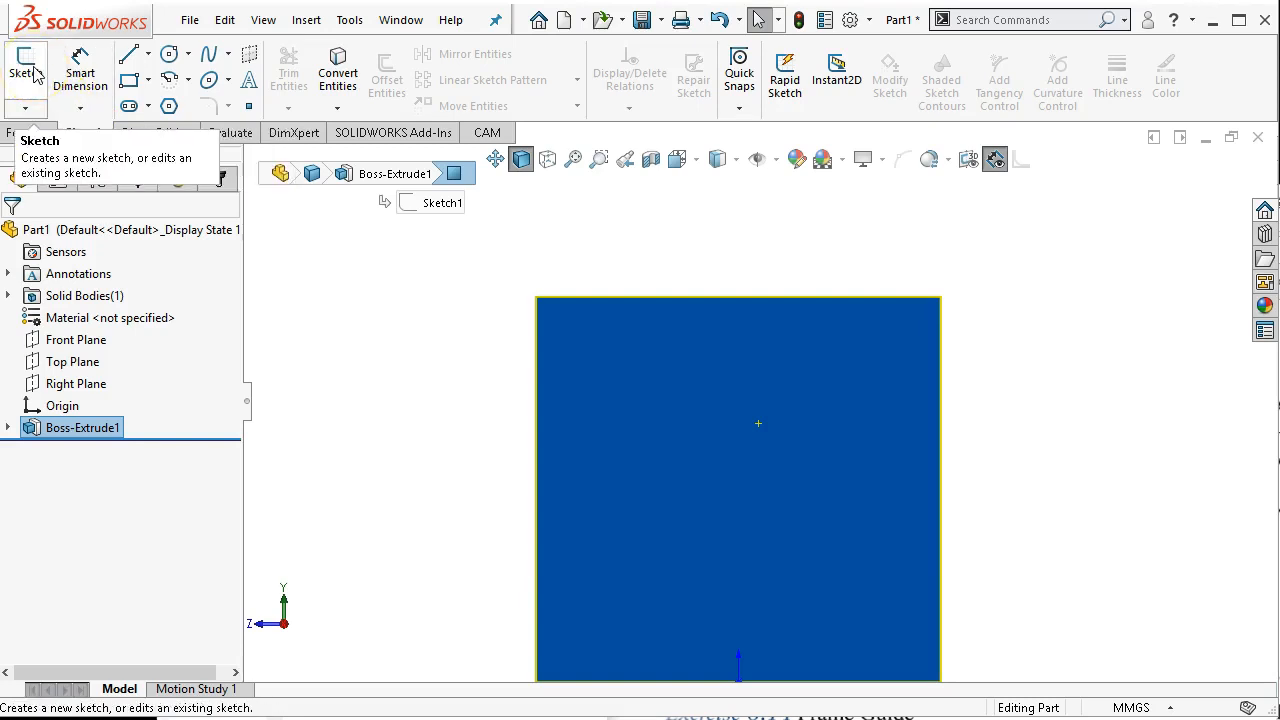
{"action": "left_click", "coordinate": [420, 343]}
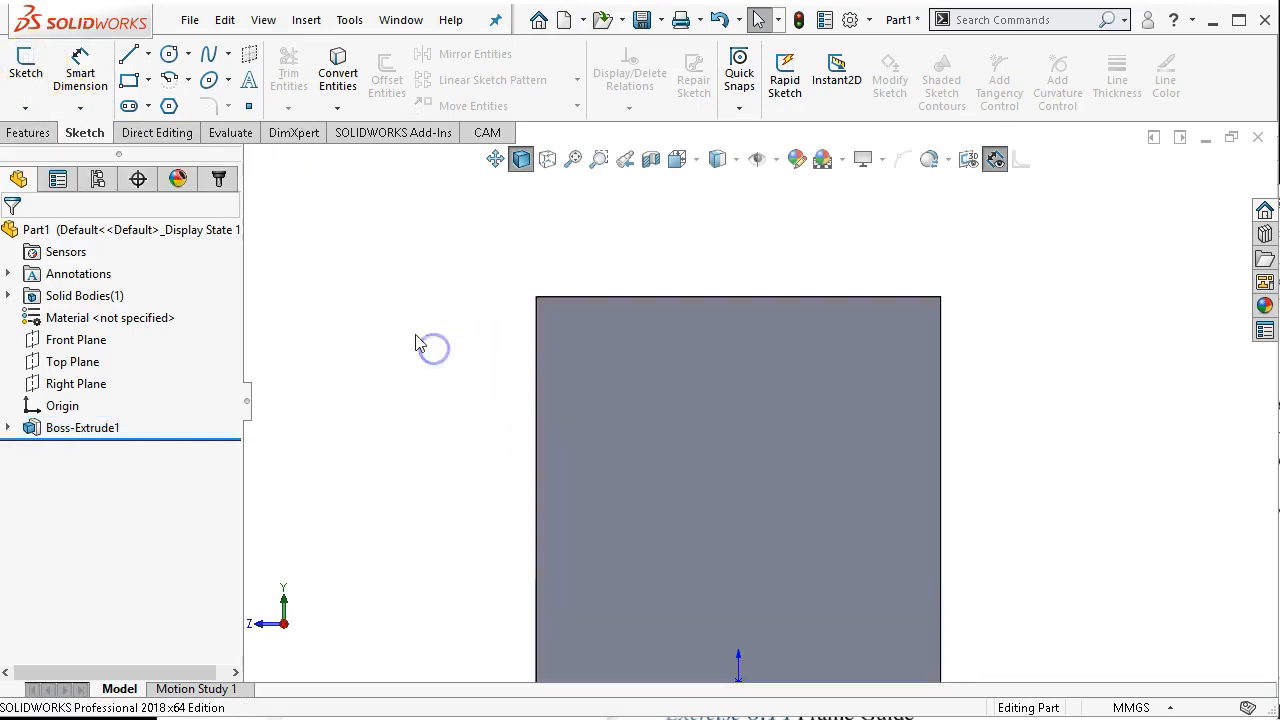
{"action": "left_click", "coordinate": [24, 68]}
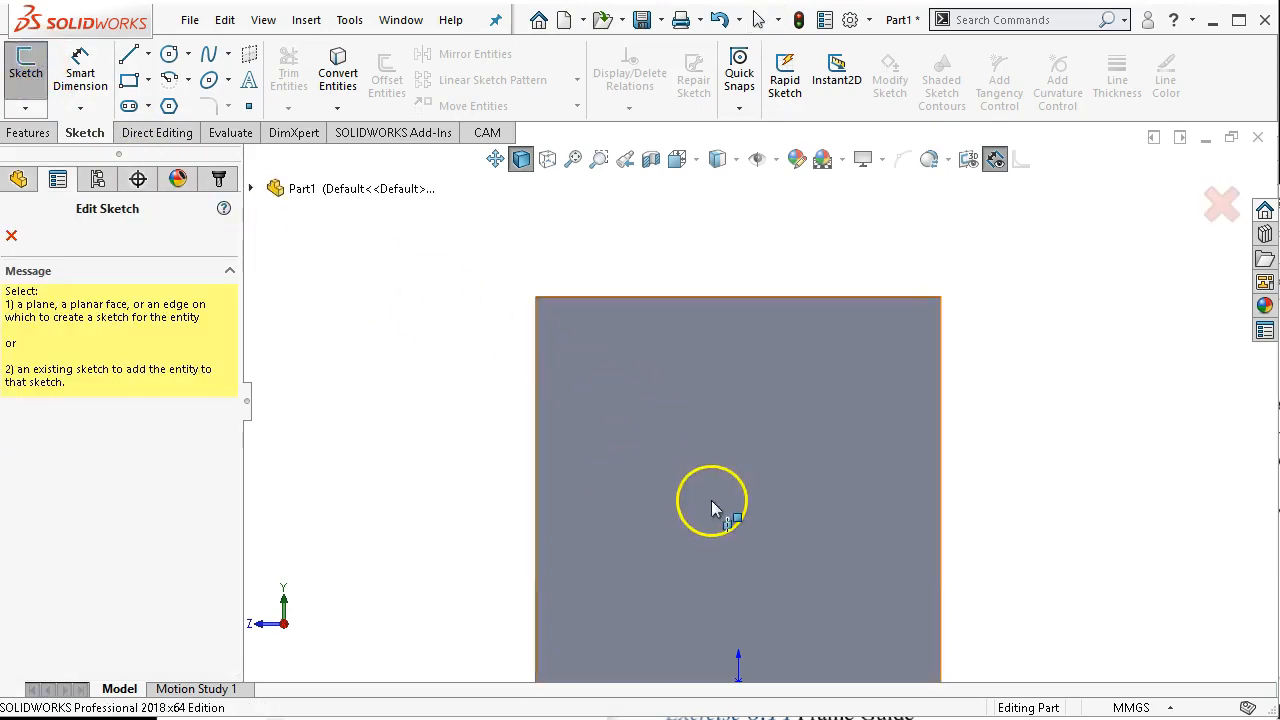
{"action": "key", "text": "Escape"}
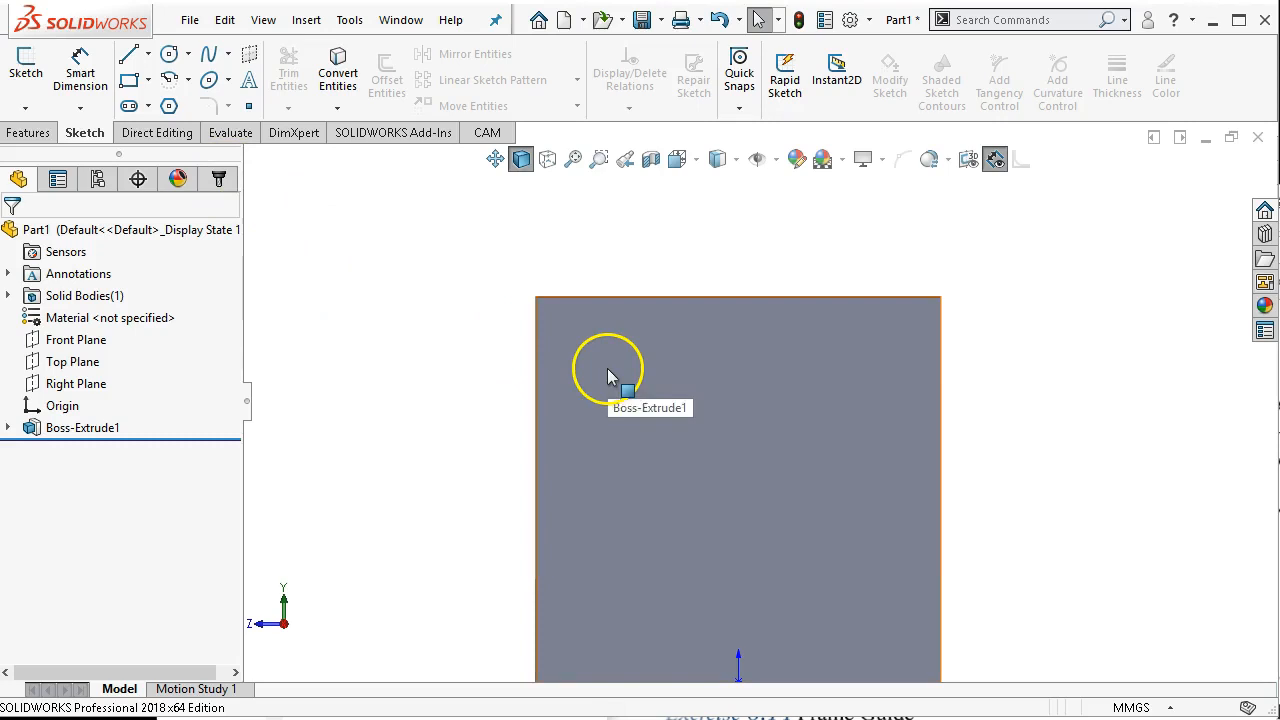
- Start a new sketch on the upright's outer face
{"action": "scroll", "coordinate": [709, 470], "scroll_direction": "up", "scroll_amount": 1}
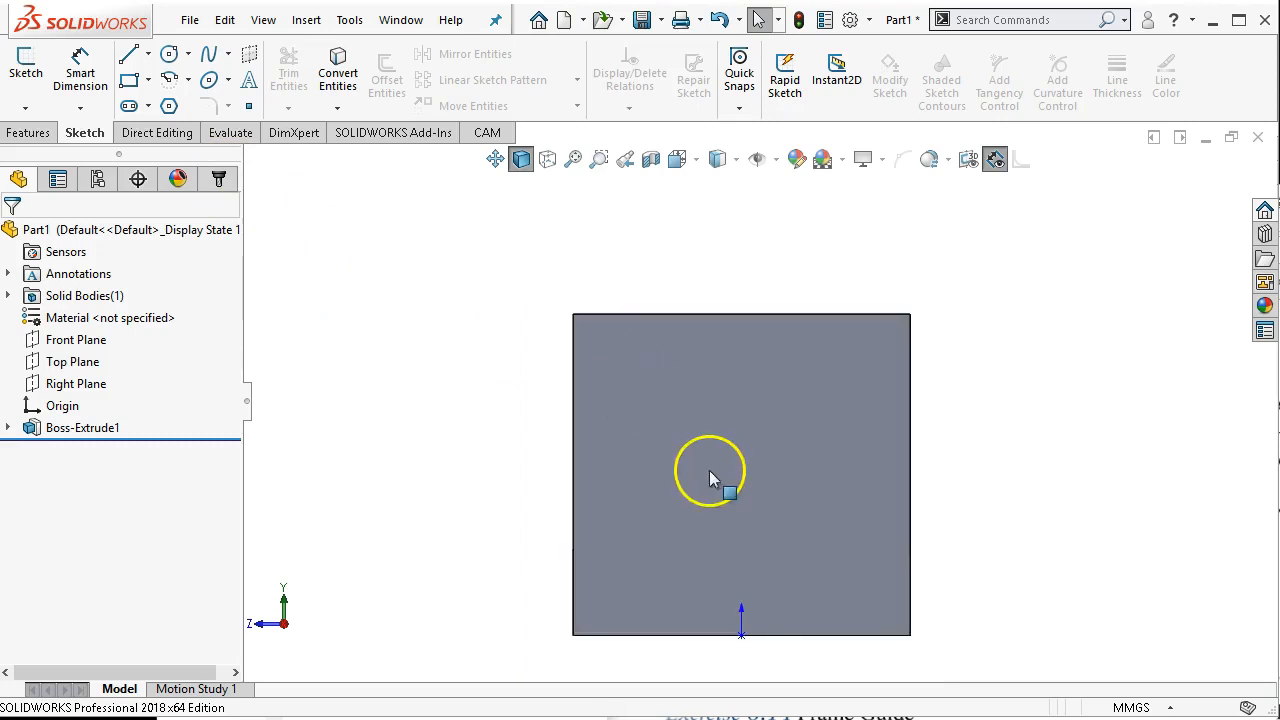
{"action": "right_click", "coordinate": [677, 430]}
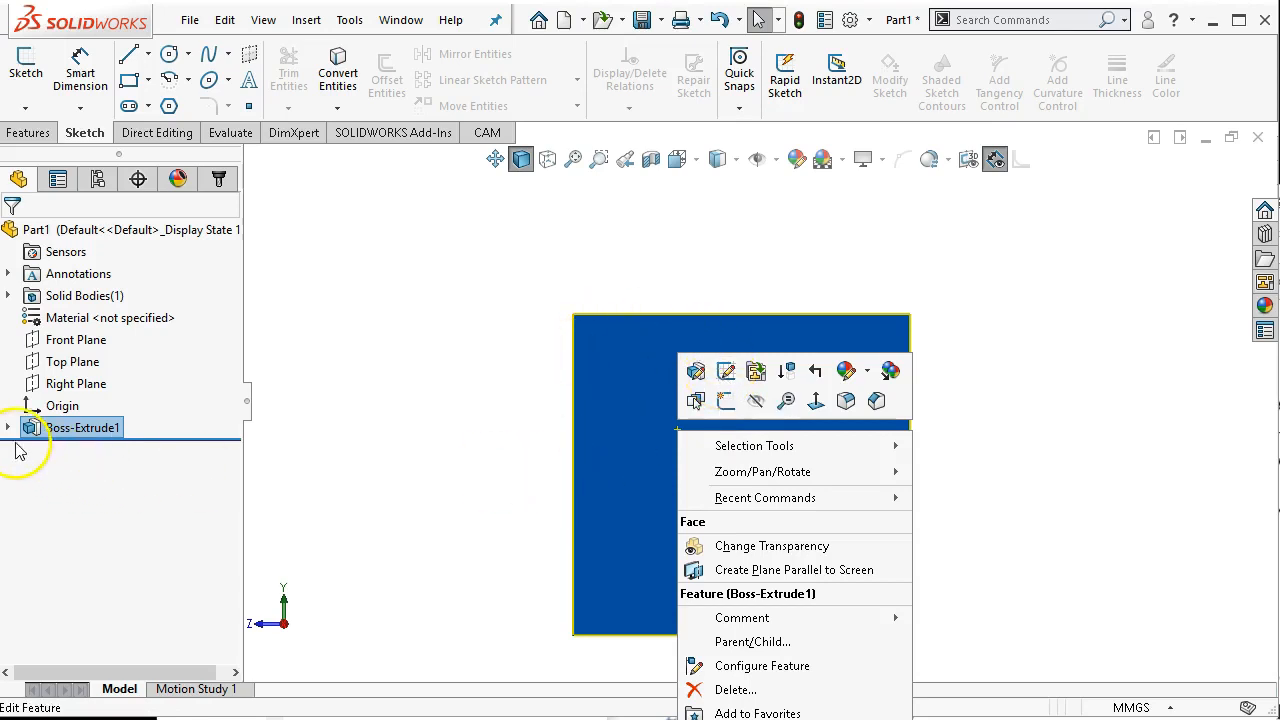
{"action": "left_click", "coordinate": [725, 405]}
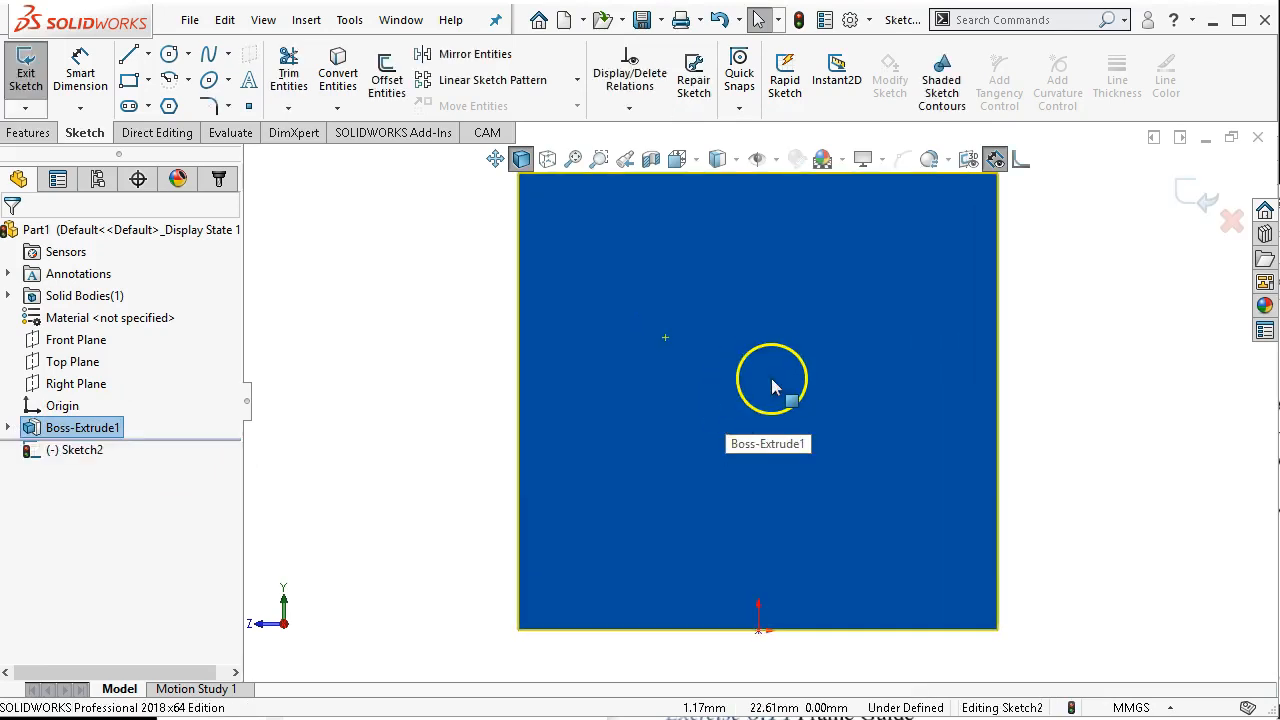
- Sketch a corner rectangle about 12 mm wide and 21 mm high, running down from the middle of the face's upper edge
{"action": "scroll", "coordinate": [843, 278], "scroll_direction": "up", "scroll_amount": 2}
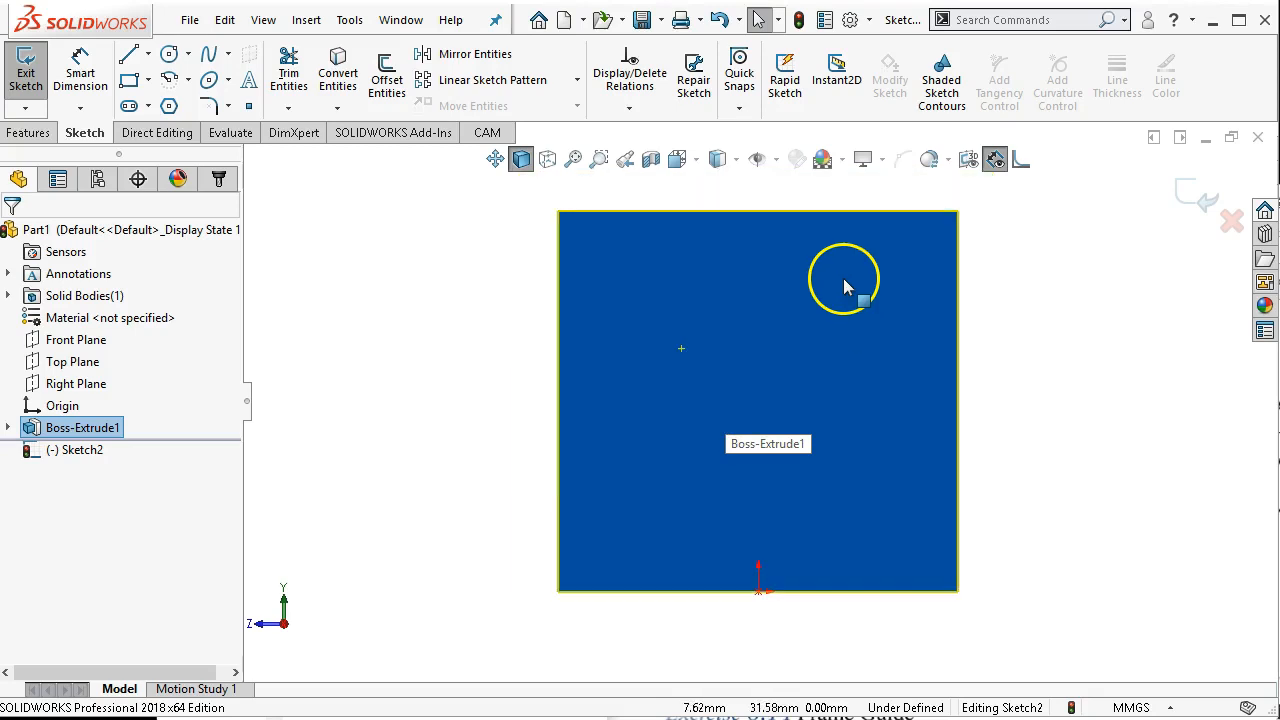
{"action": "scroll", "coordinate": [820, 236], "scroll_direction": "down", "scroll_amount": 2}
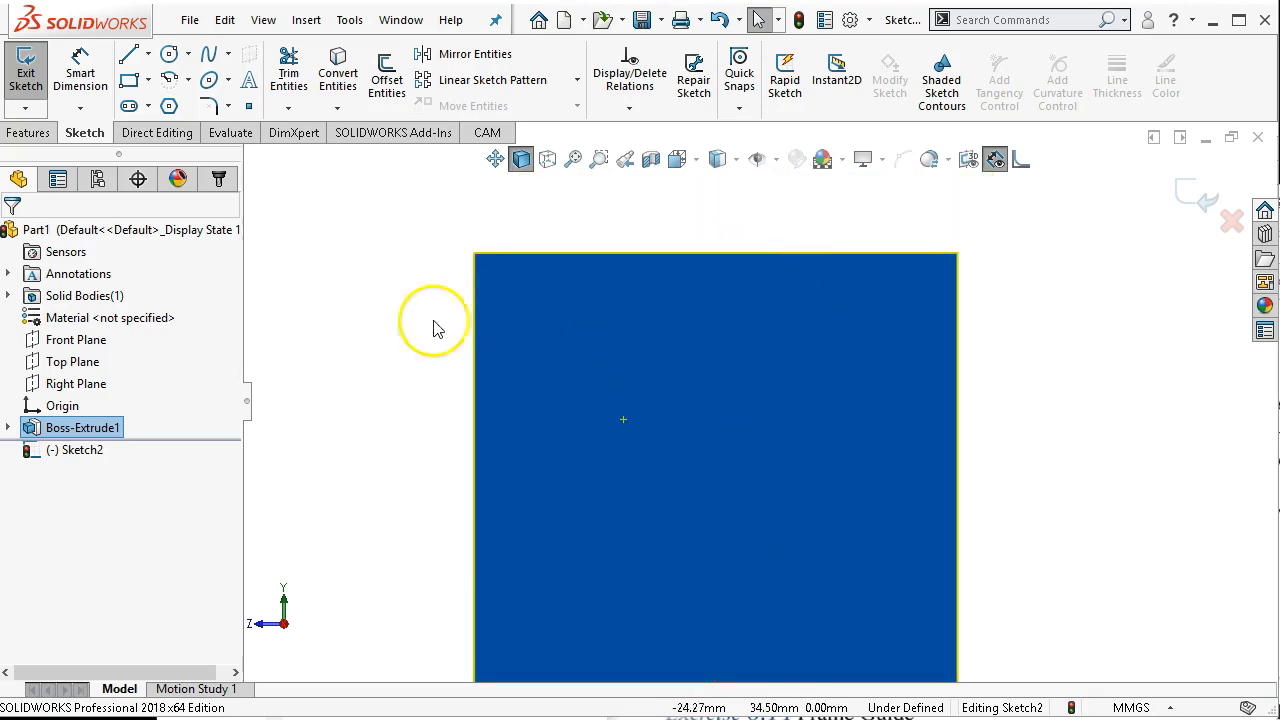
{"action": "left_click", "coordinate": [130, 82]}
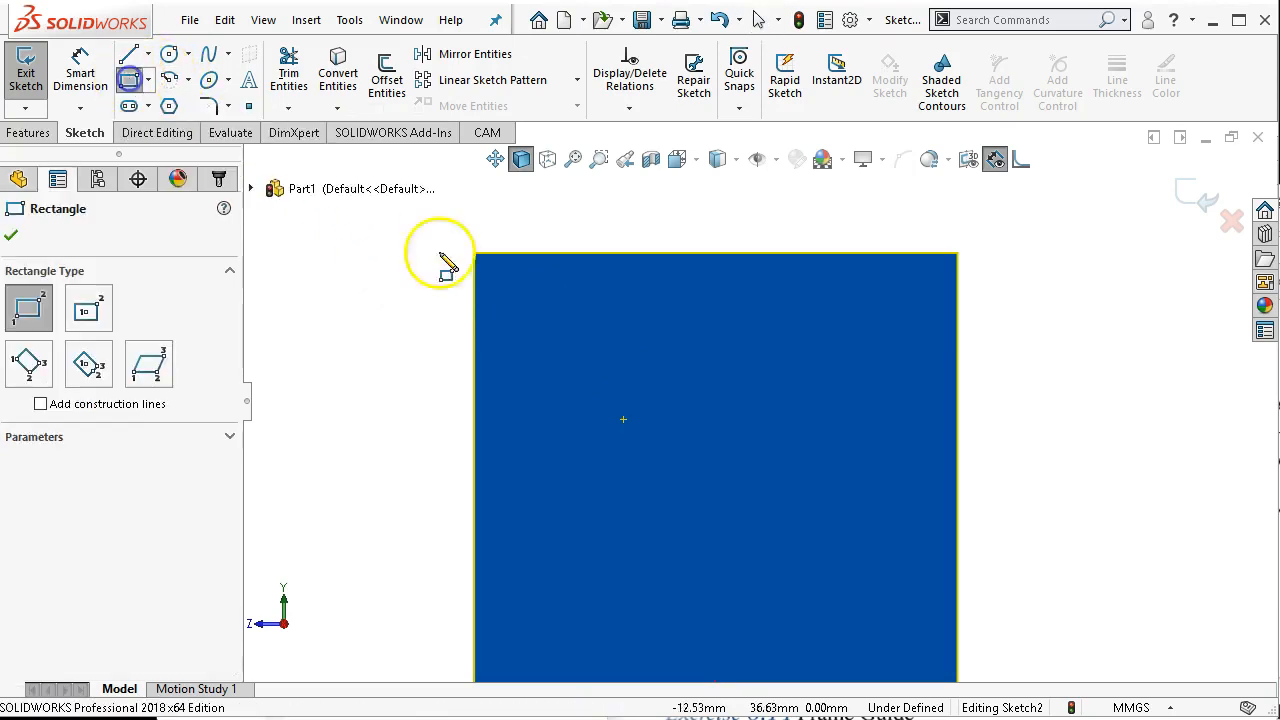
{"action": "left_click", "coordinate": [636, 254]}
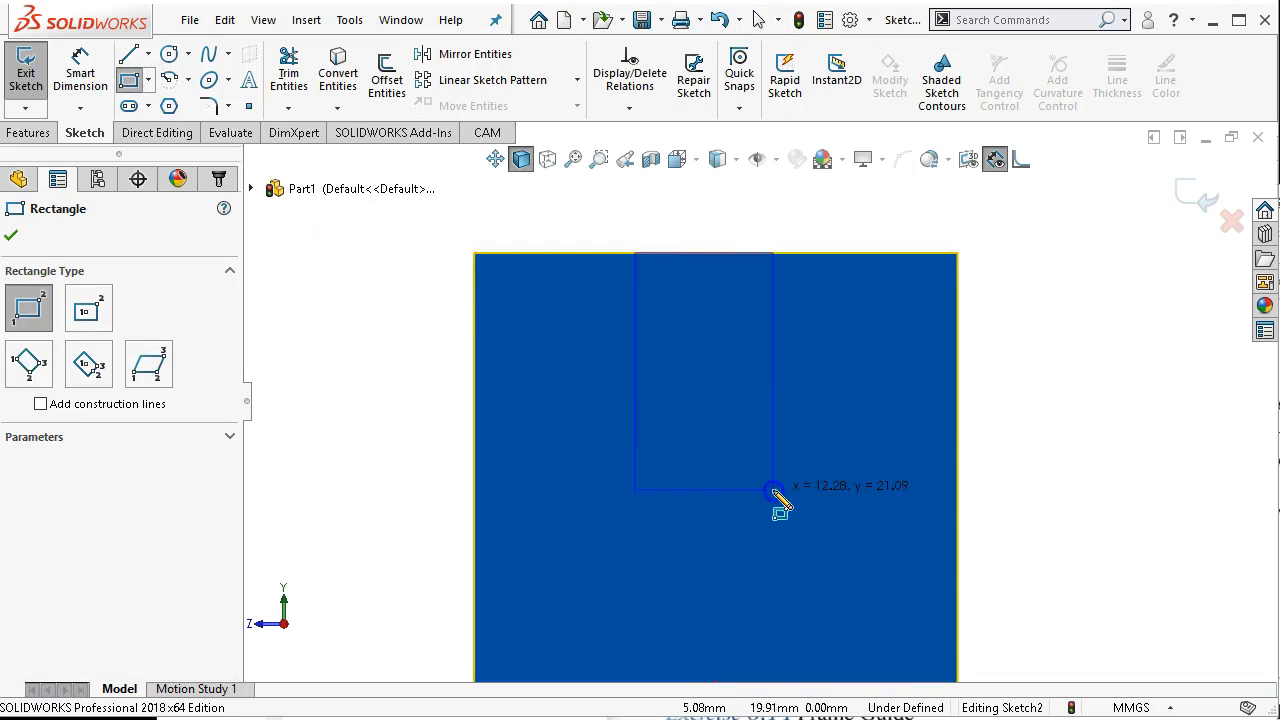
{"action": "left_click", "coordinate": [773, 489]}
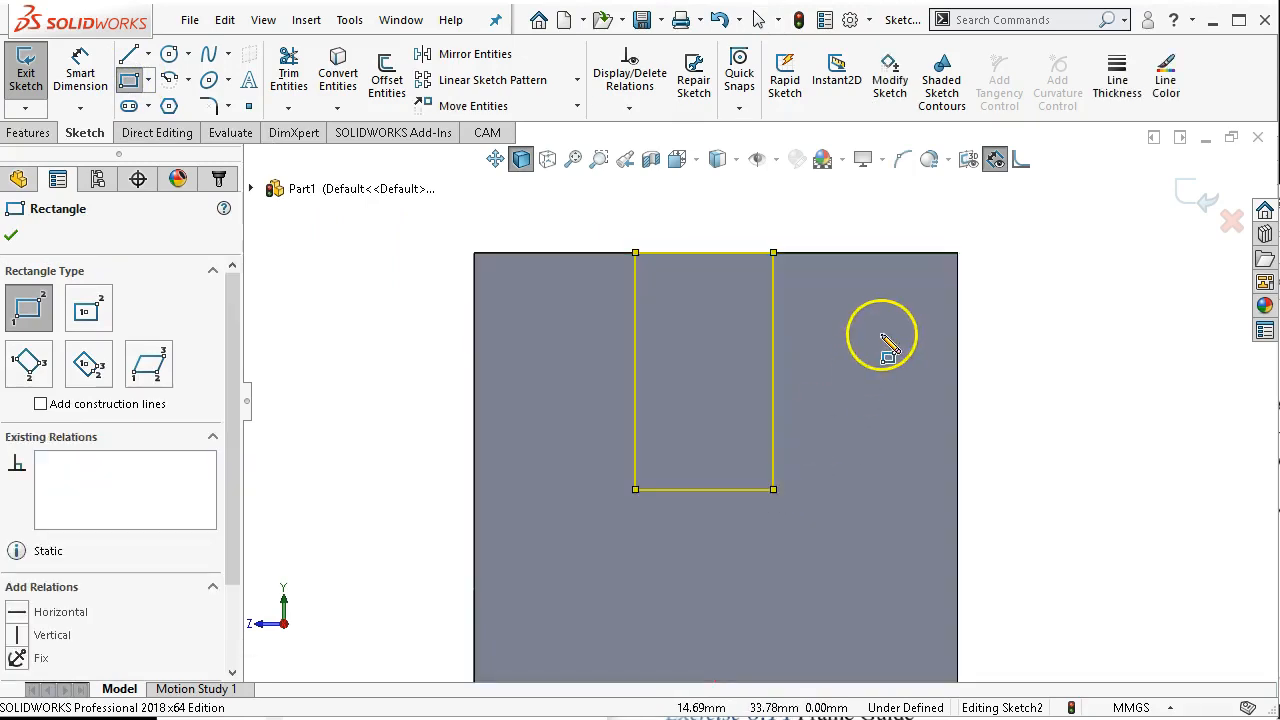
{"action": "right_click", "coordinate": [1064, 344]}
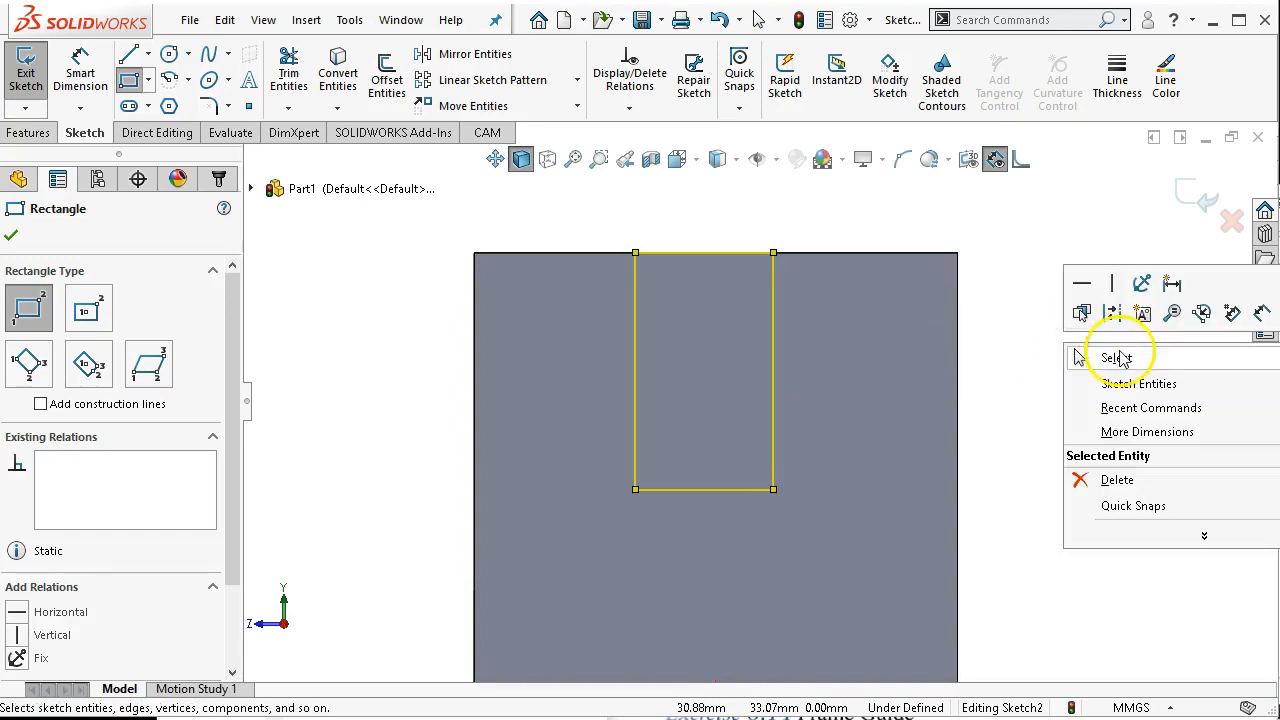
- Inspect the existing relations on the rectangle's upper corner points and its sides
{"action": "left_click", "coordinate": [1119, 350]}
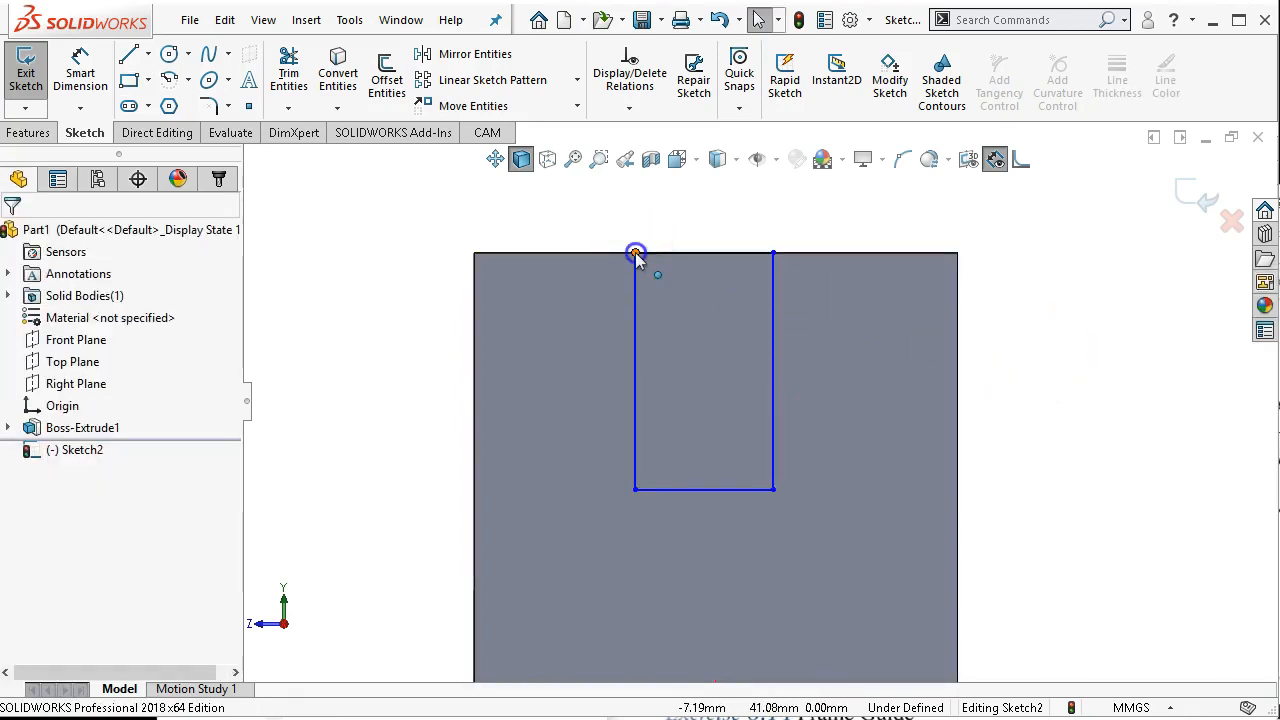
{"action": "left_click", "coordinate": [635, 252]}
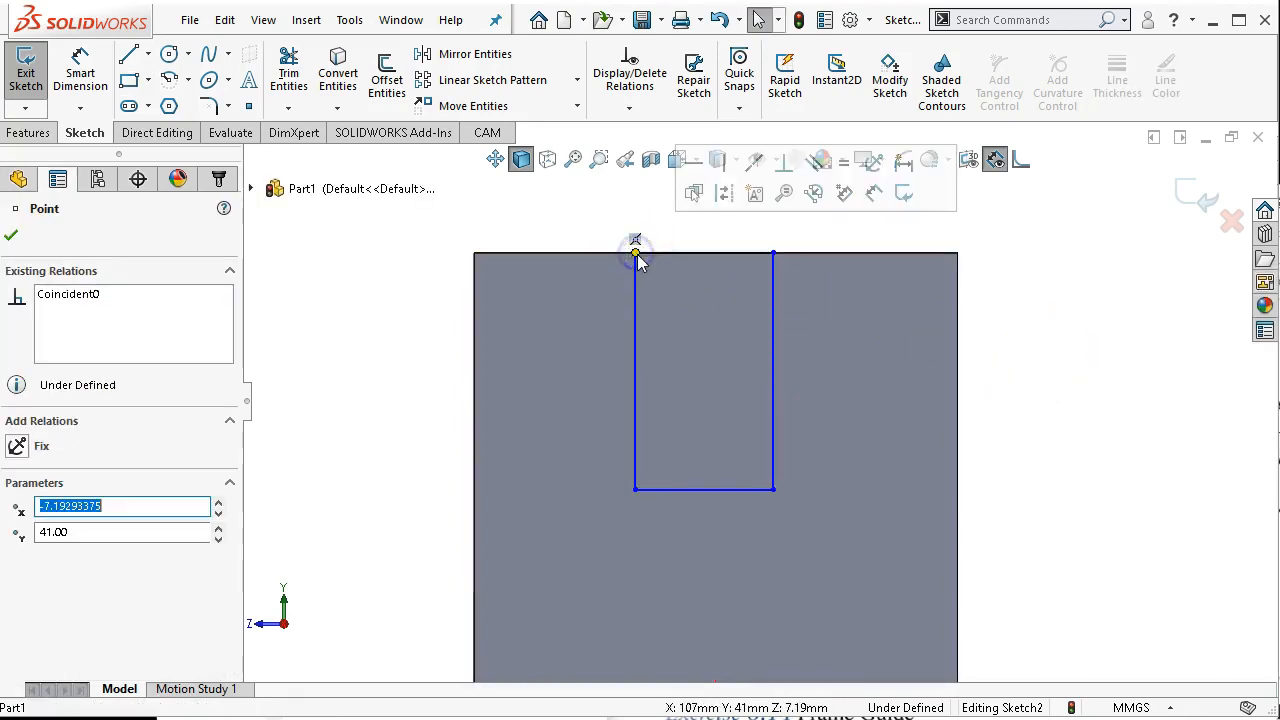
{"action": "left_click", "coordinate": [773, 252]}
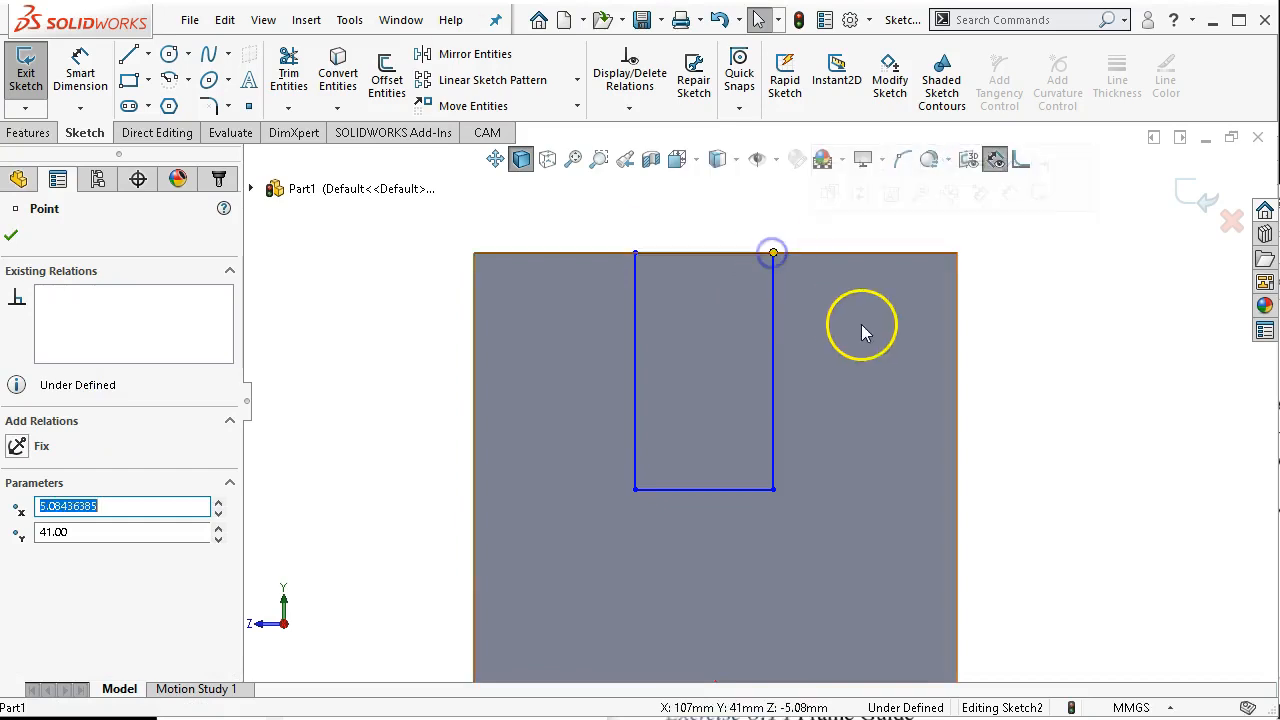
{"action": "left_click", "coordinate": [696, 257]}
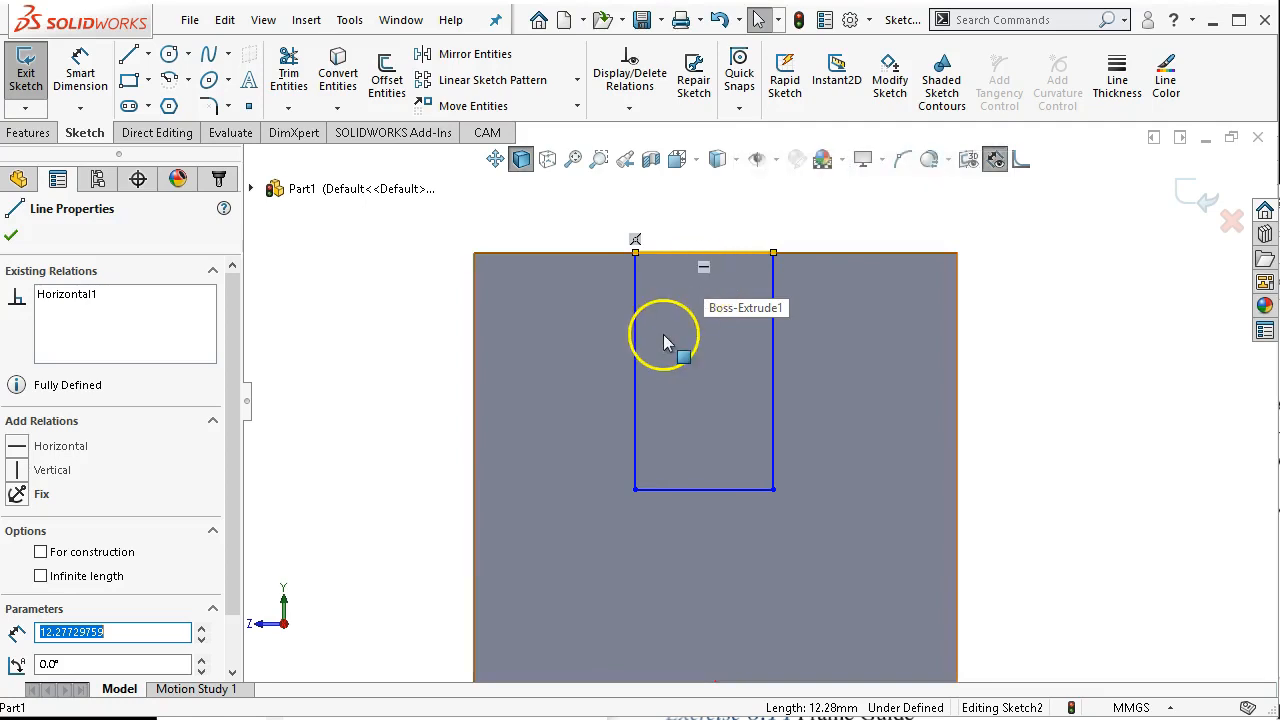
{"action": "left_click", "coordinate": [635, 354]}
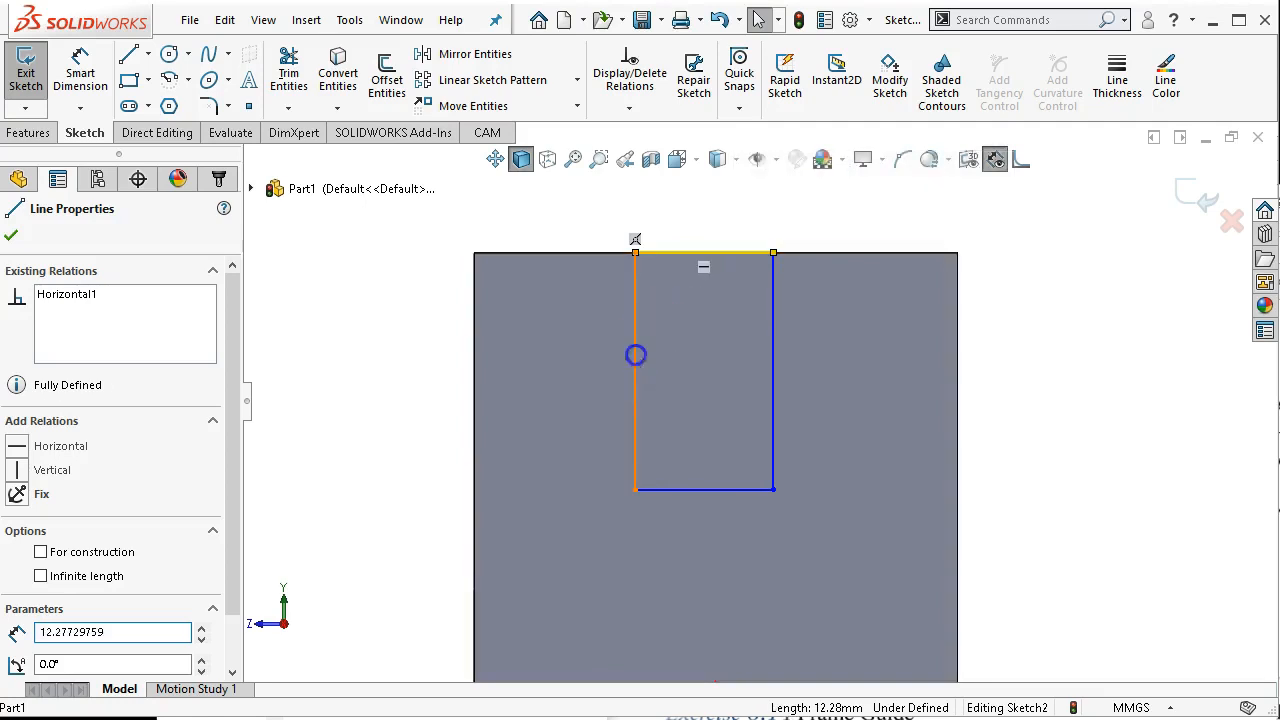
{"action": "left_click", "coordinate": [672, 492]}
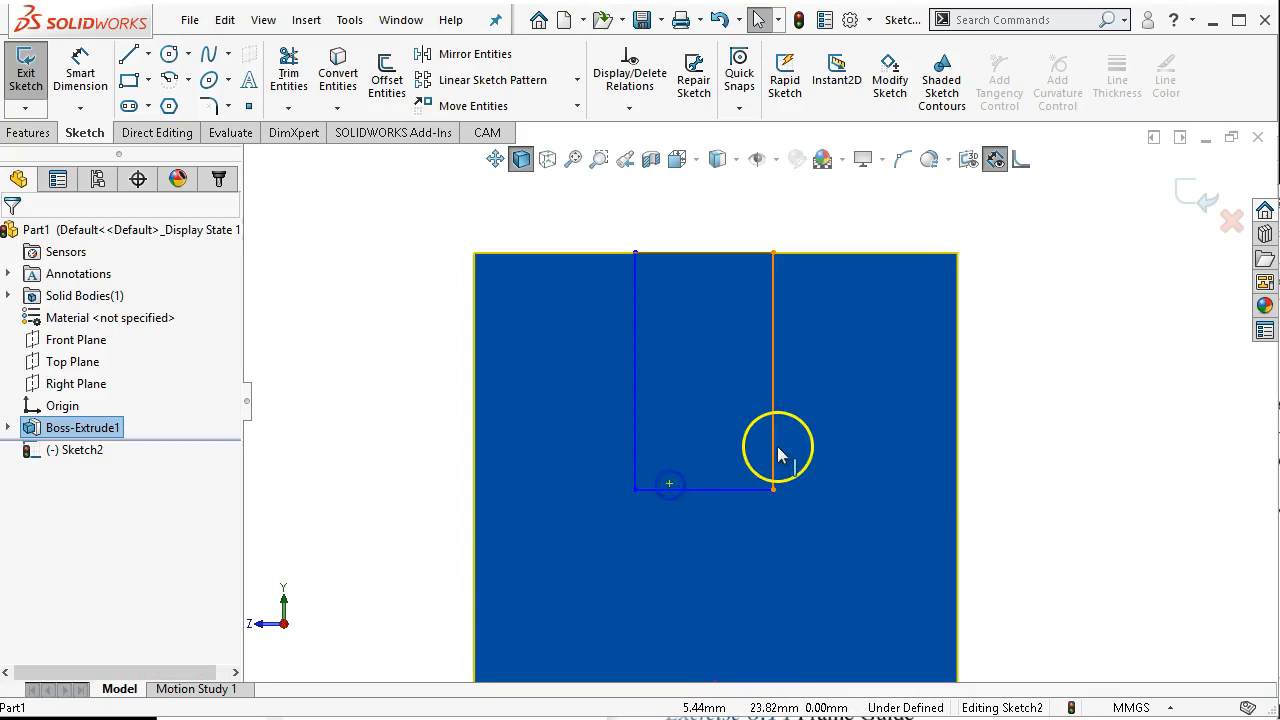
{"action": "left_click", "coordinate": [735, 489]}
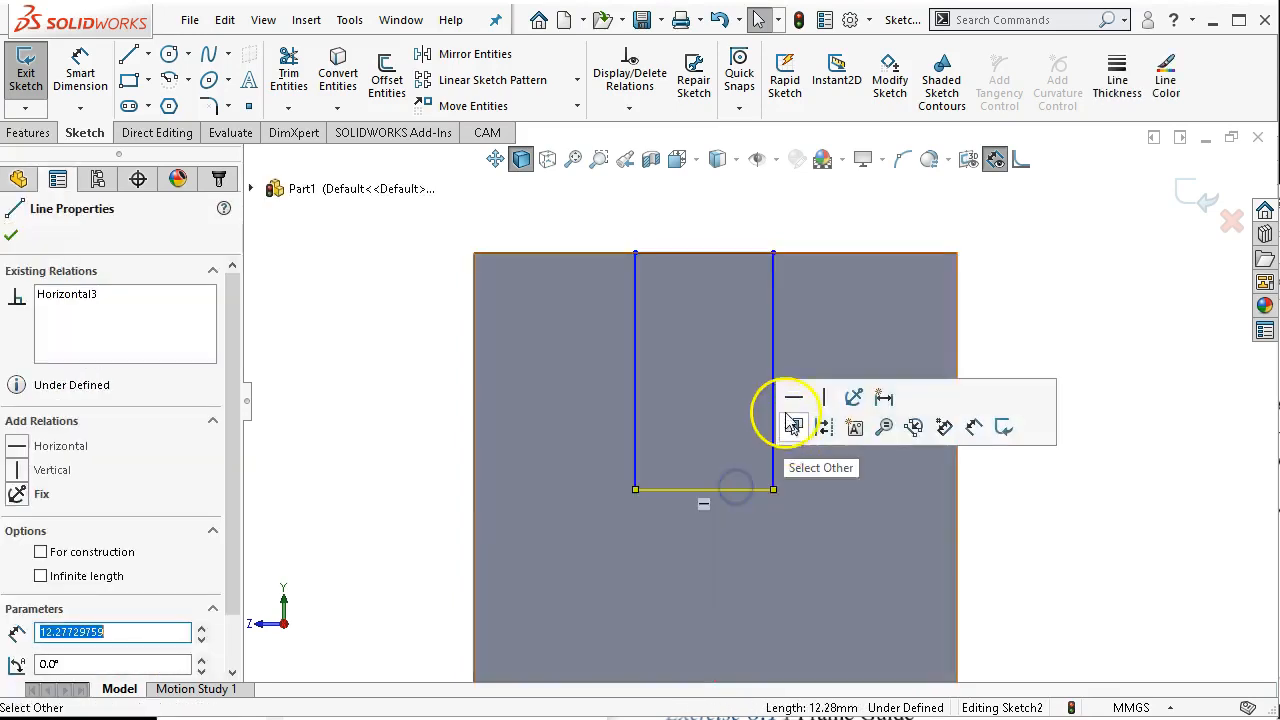
{"action": "left_click", "coordinate": [773, 356]}
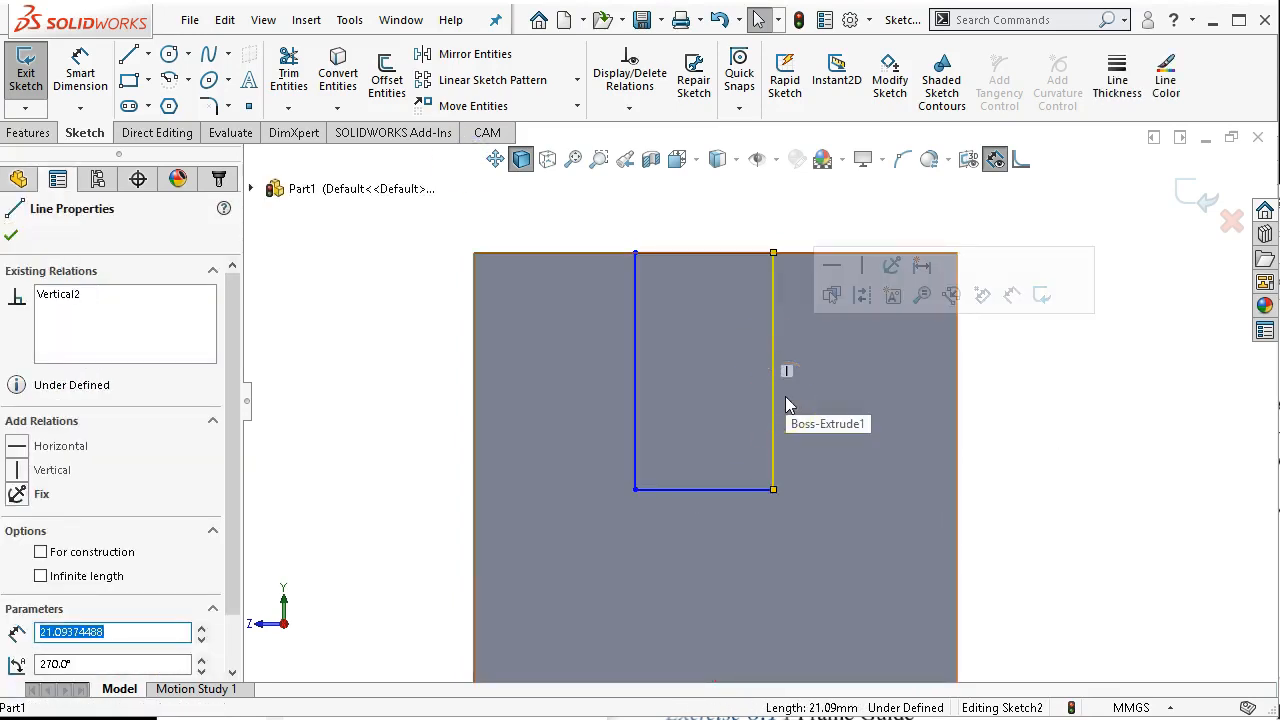
- Add a Midpoint relation between the midpoint of the rectangle's upper line and the face's upper edge
{"action": "left_click", "coordinate": [765, 227]}
{"action": "left_click", "coordinate": [736, 257]}
{"action": "right_click", "coordinate": [734, 260]}
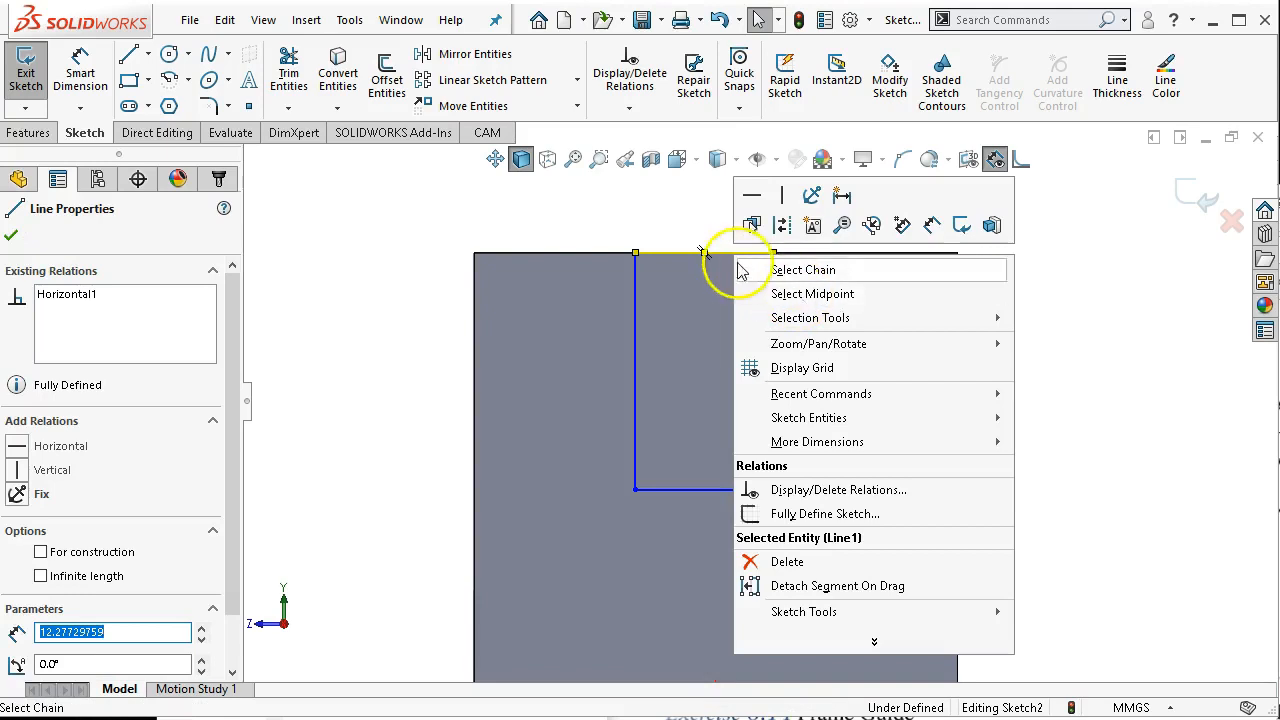
{"action": "left_click", "coordinate": [775, 294]}
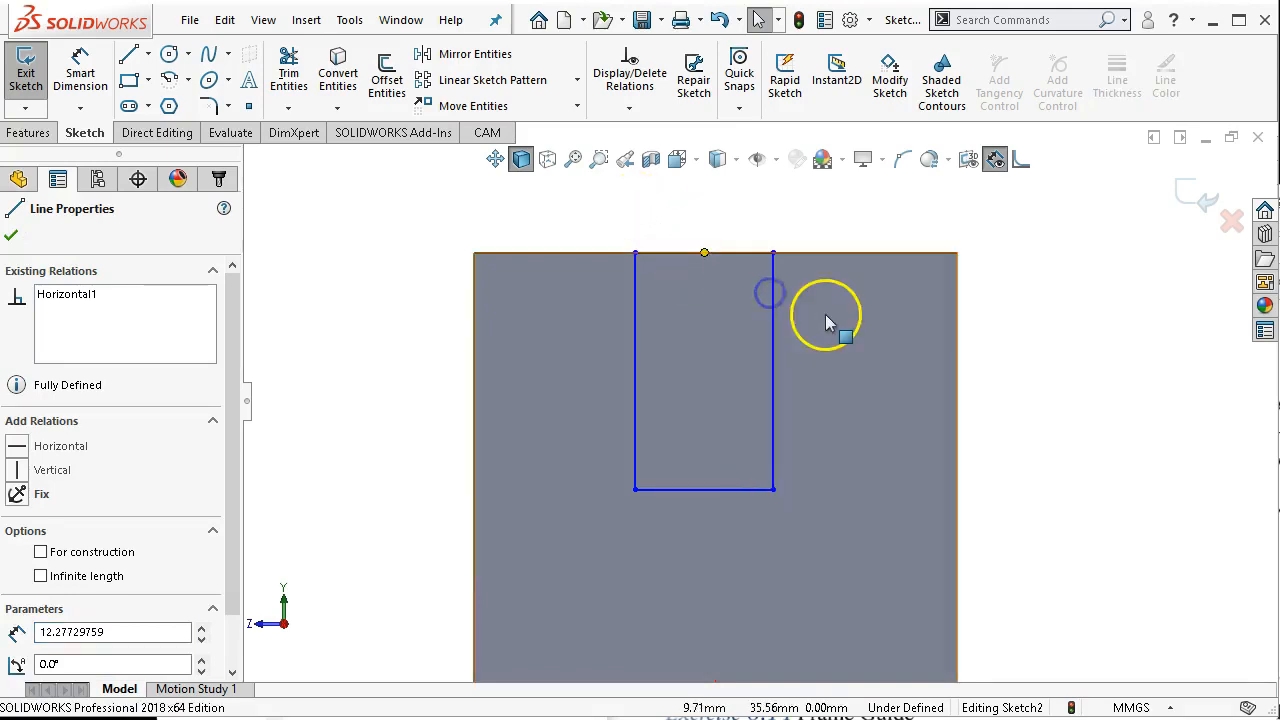
{"action": "left_click", "coordinate": [815, 254], "text": "ctrl"}
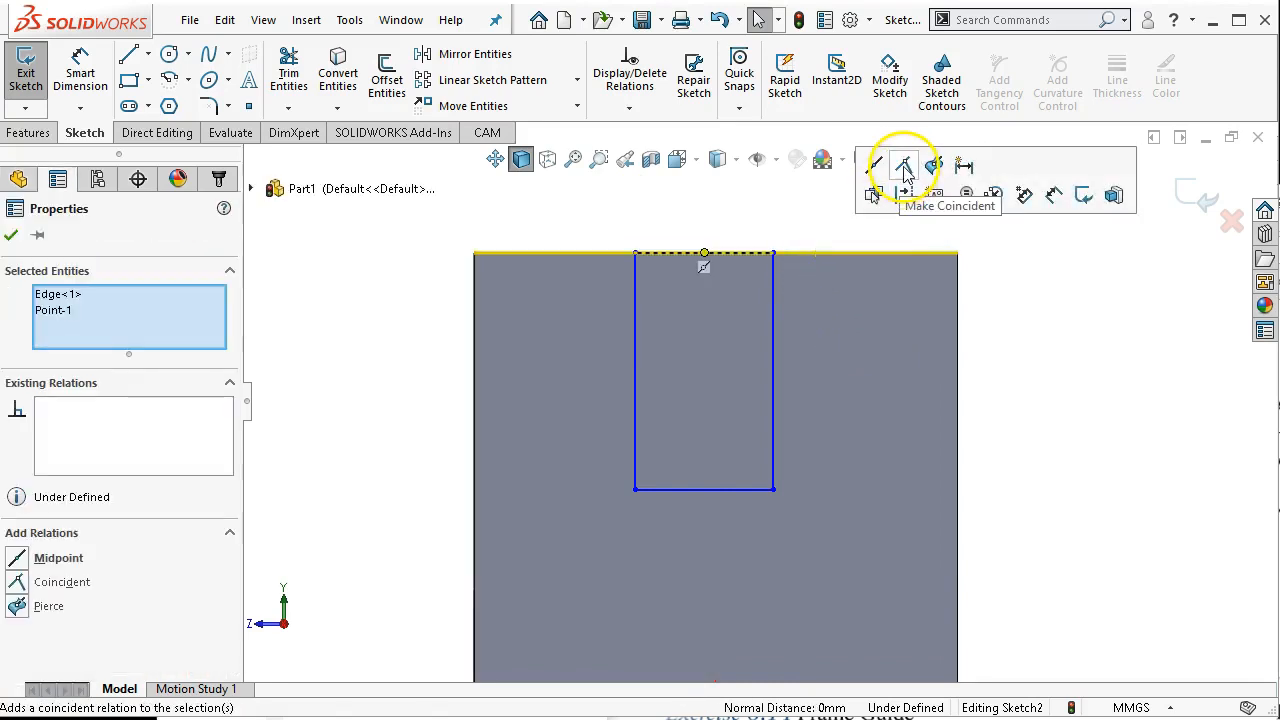
{"action": "left_click", "coordinate": [875, 170]}
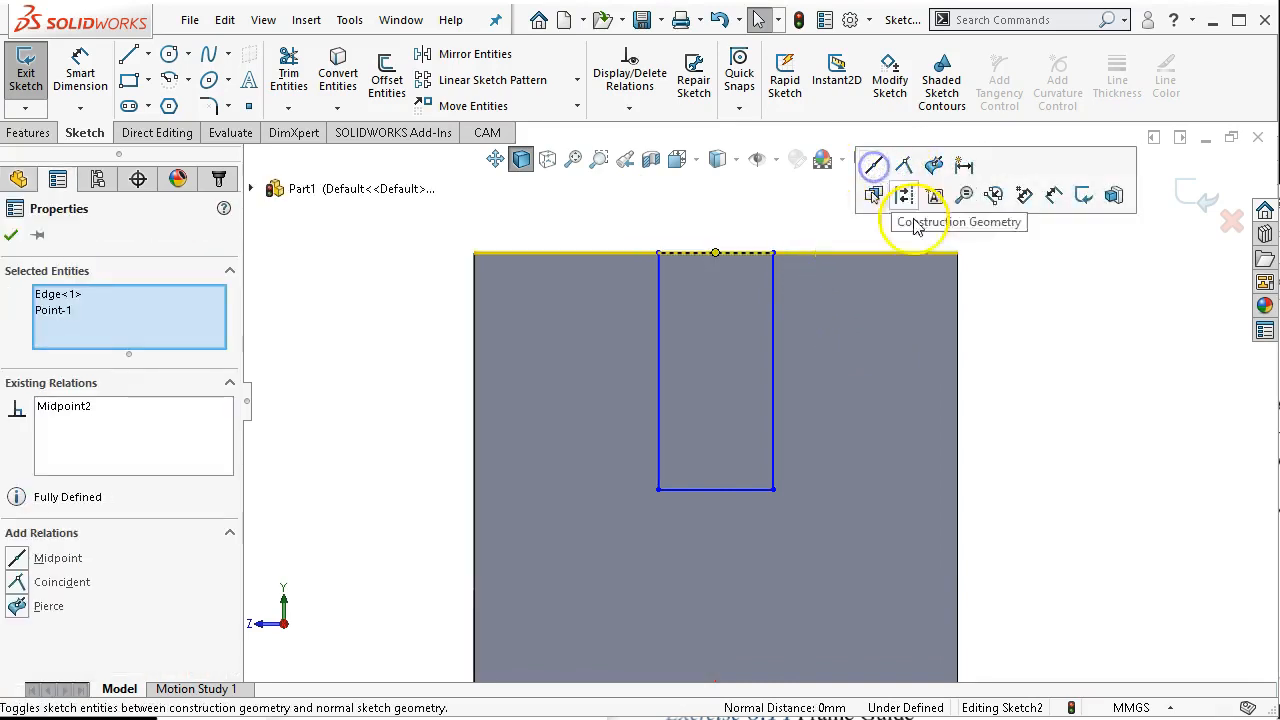
{"action": "left_click", "coordinate": [1023, 329]}
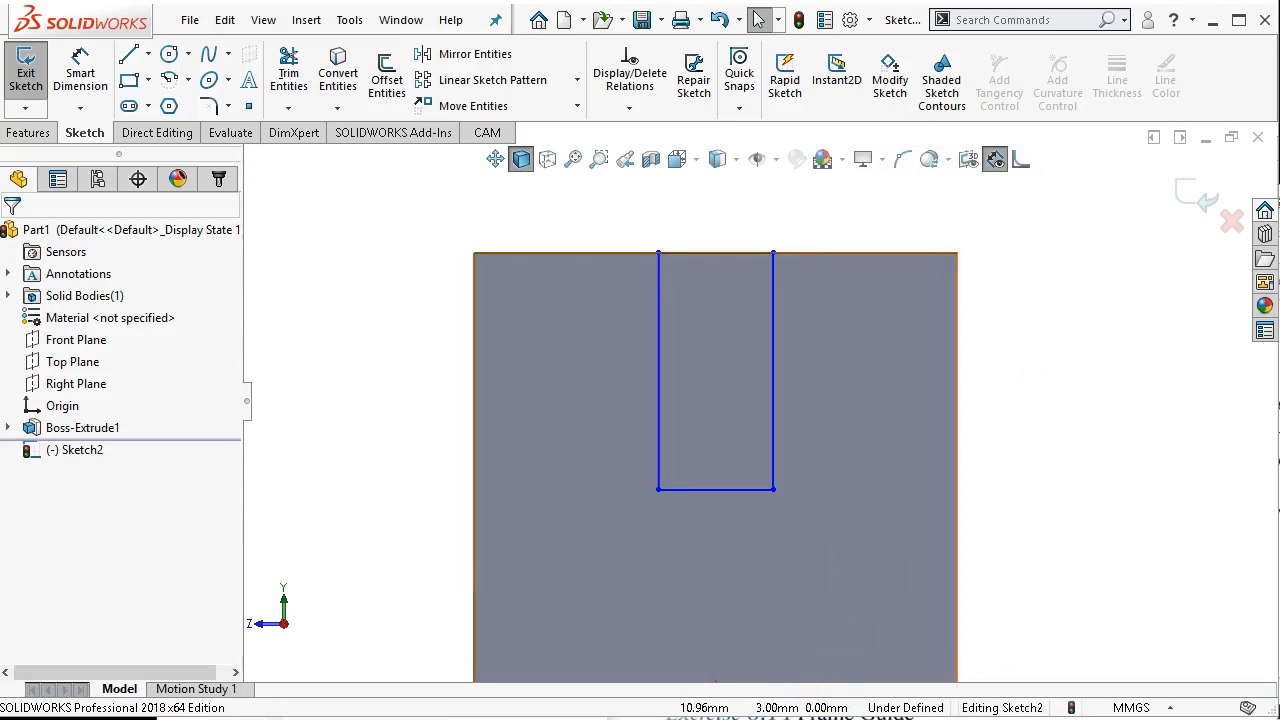
- Check the slot on the browser's Frame Guide drawing, and review the midpoint selection option for the rectangle's upper line in SOLIDWORKS
{"action": "left_click", "coordinate": [807, 718]}
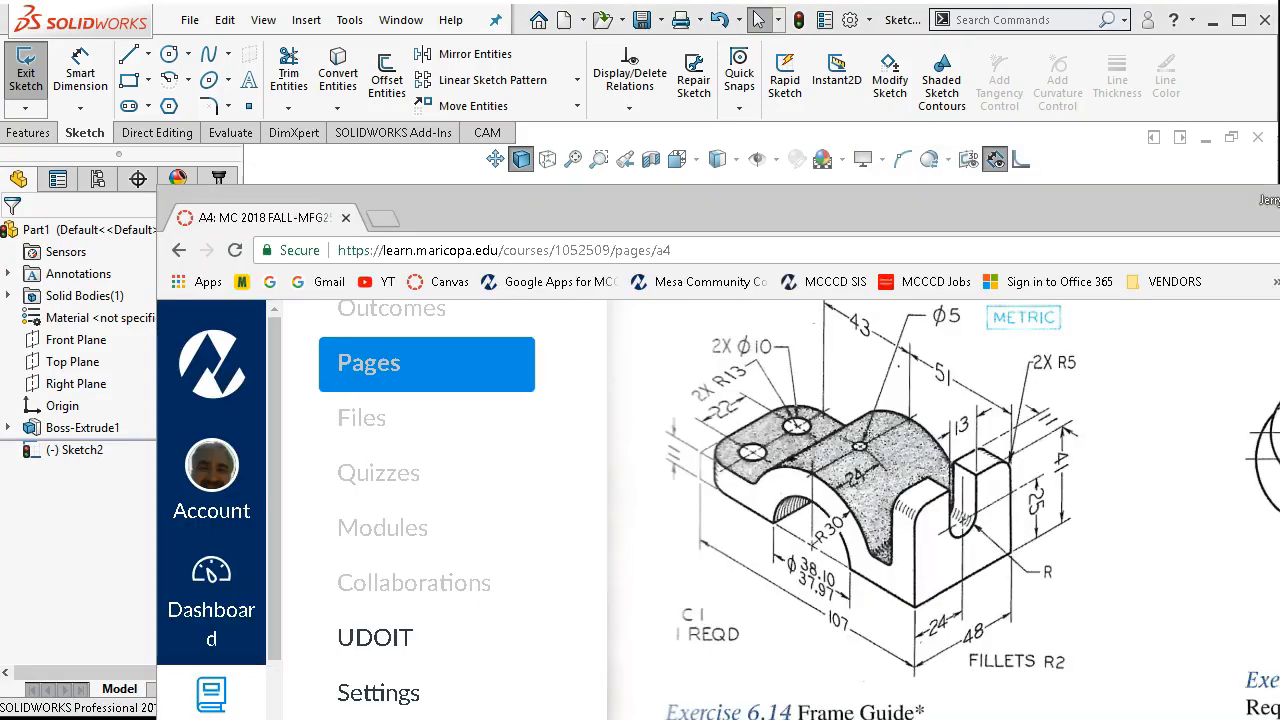
{"action": "left_click", "coordinate": [1096, 170]}
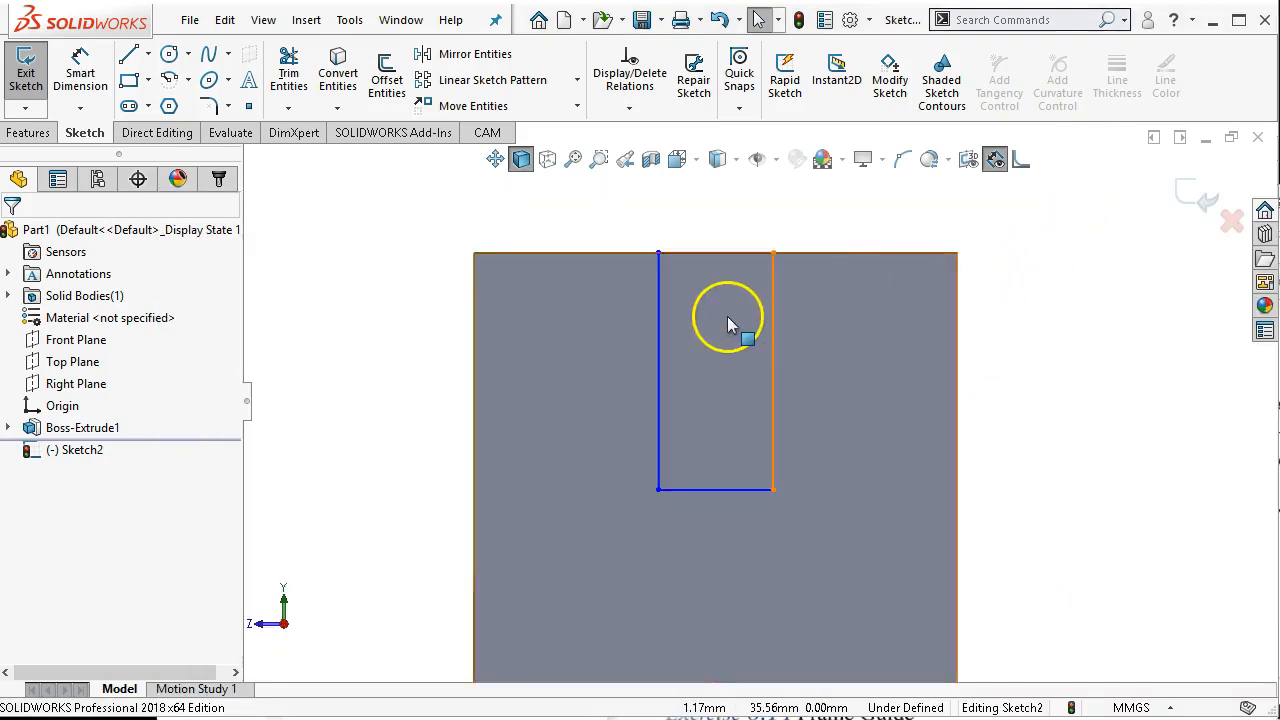
{"action": "right_click", "coordinate": [767, 225]}
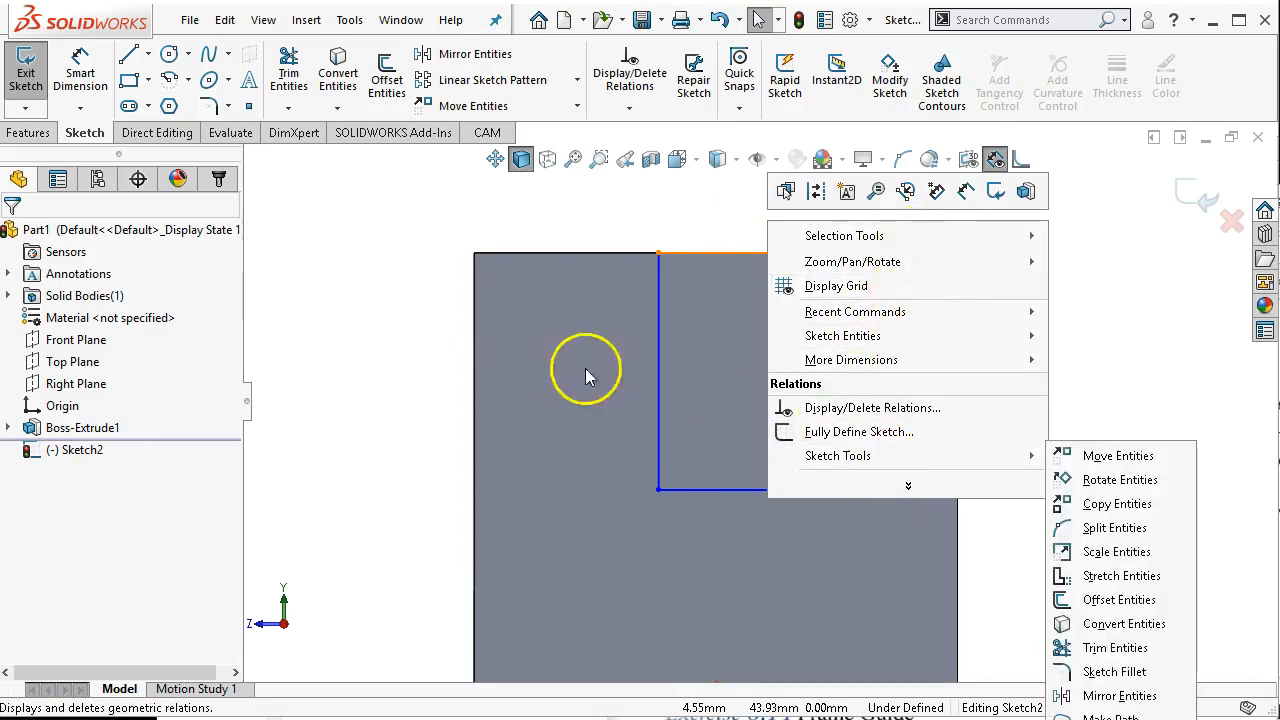
{"action": "right_click", "coordinate": [423, 360]}
{"action": "right_click", "coordinate": [846, 490]}
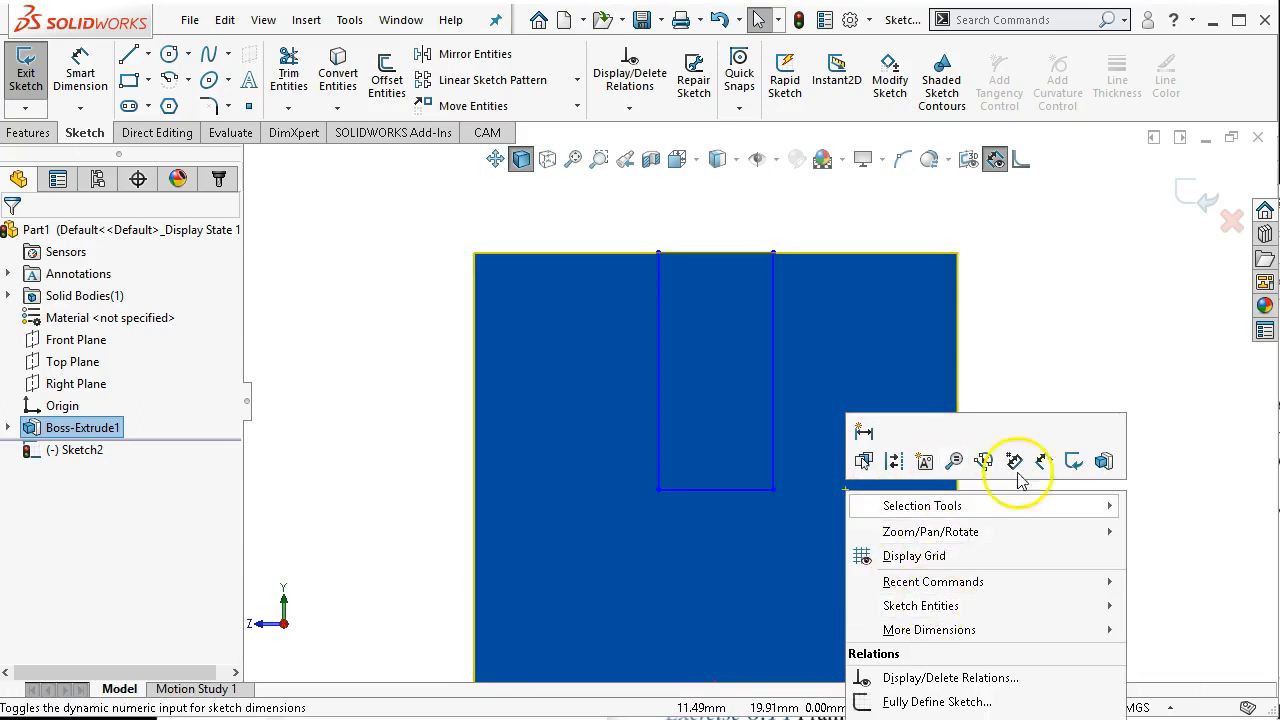
{"action": "left_click", "coordinate": [1071, 337]}
{"action": "right_click", "coordinate": [748, 268]}
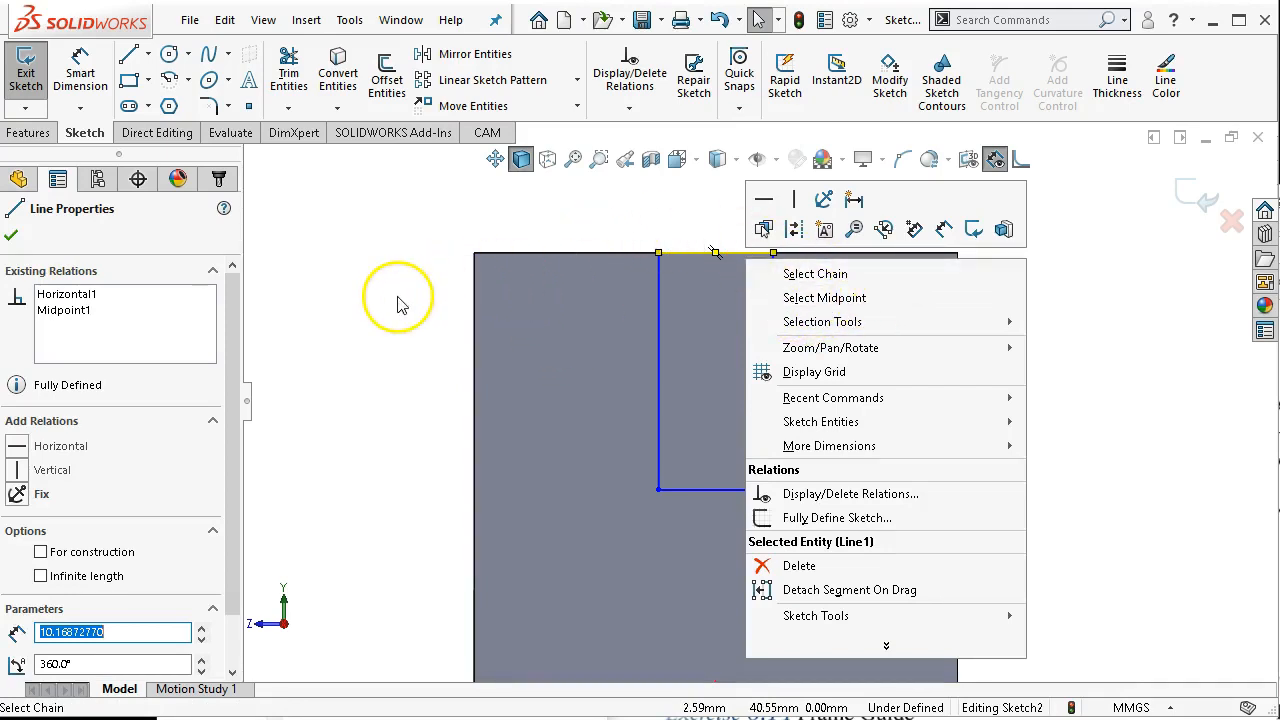
{"action": "left_click", "coordinate": [540, 228]}
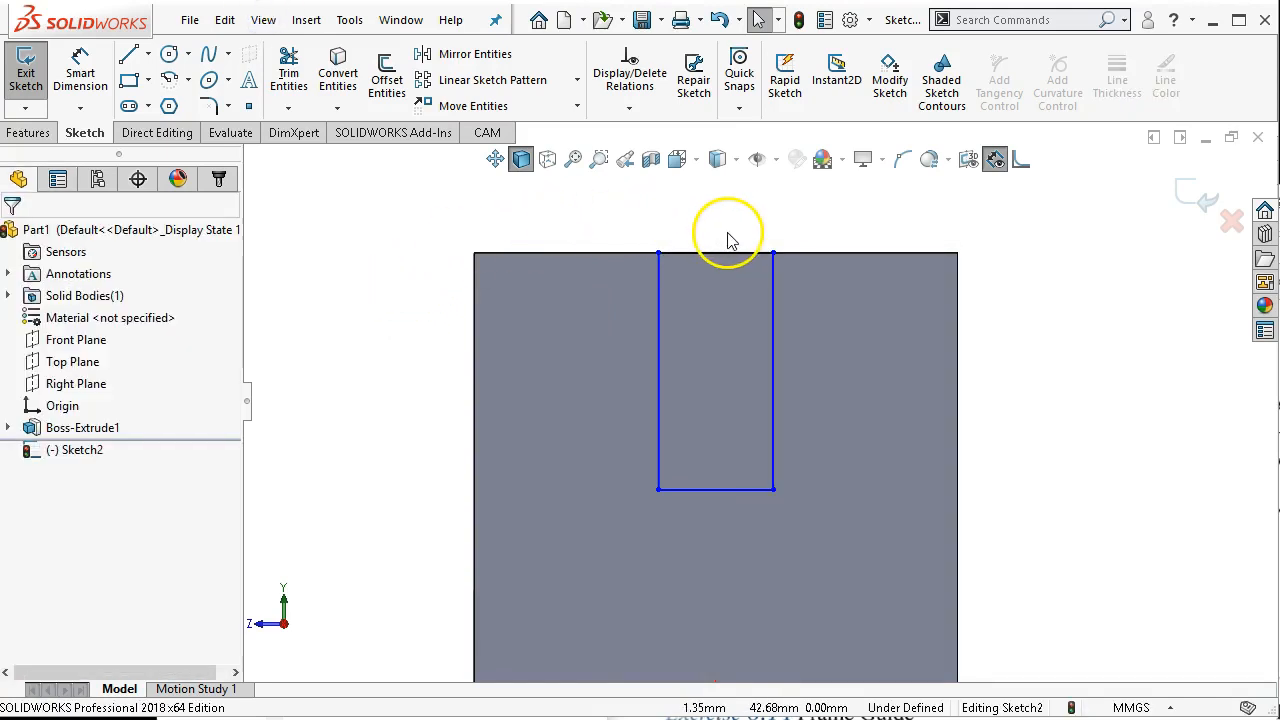
- Dimension the width of the rectangle's upper line as 13 mm
{"action": "left_click", "coordinate": [78, 64]}
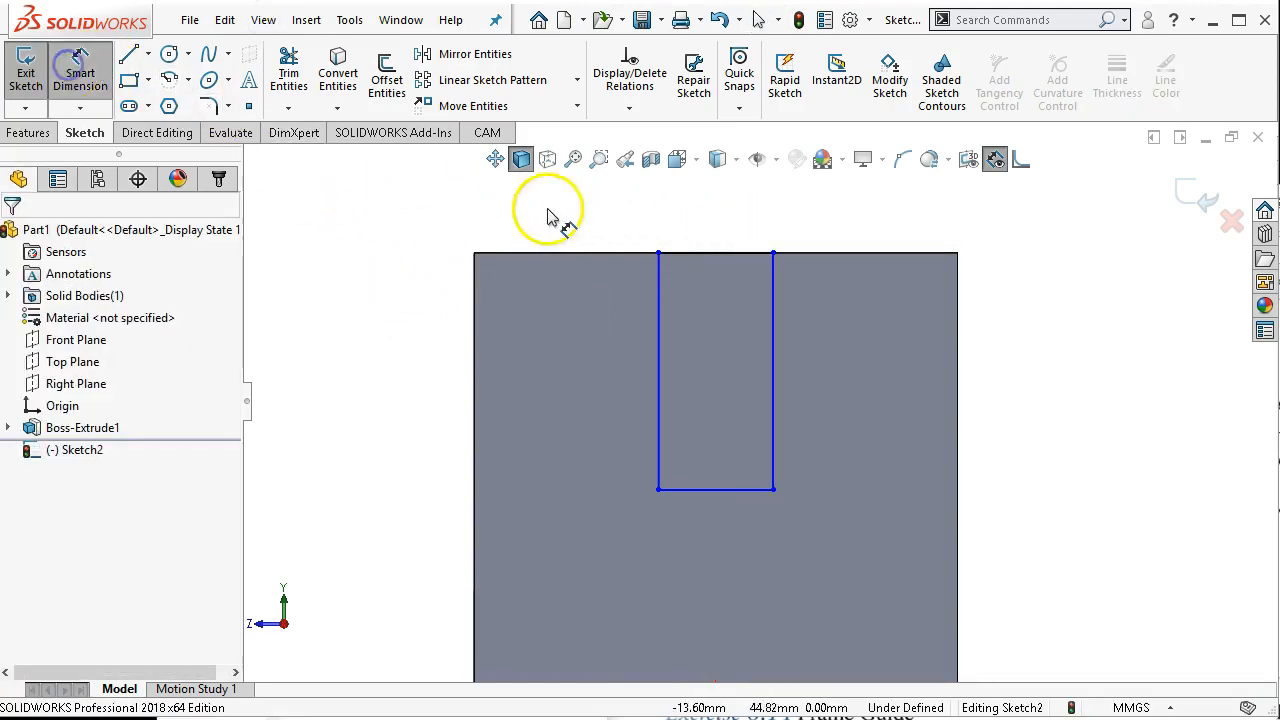
{"action": "left_click", "coordinate": [694, 253]}
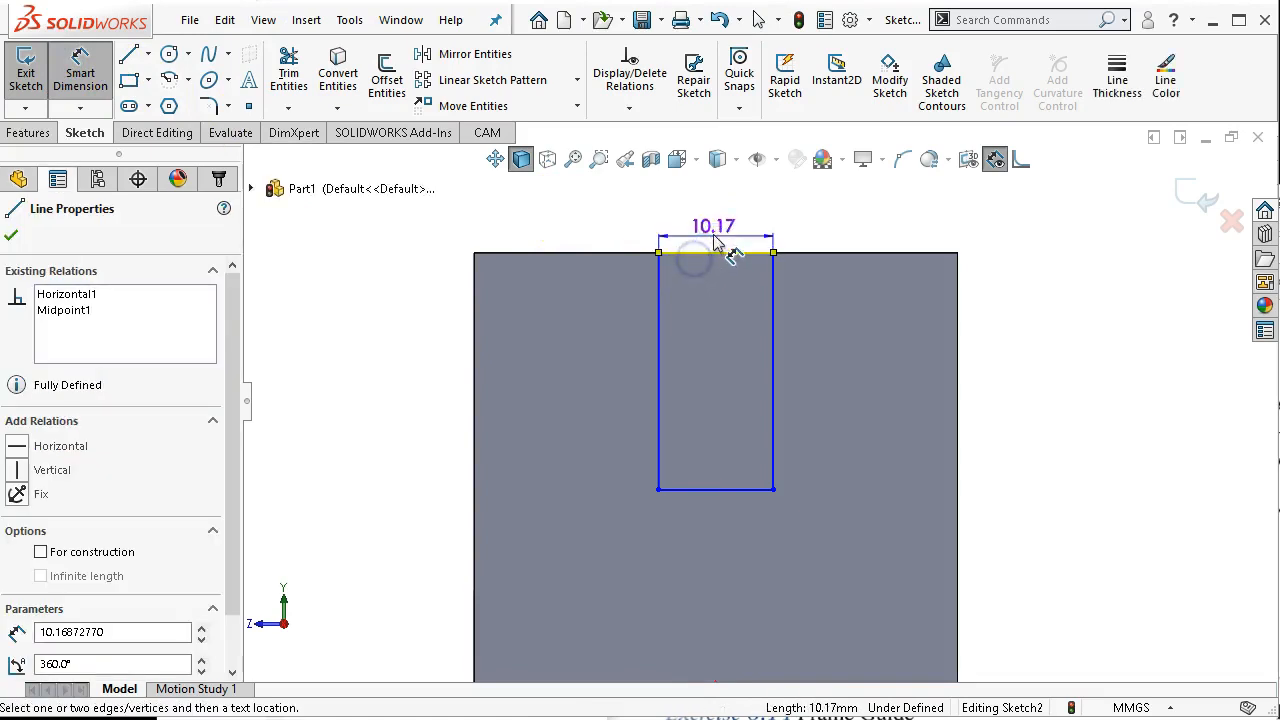
{"action": "left_click", "coordinate": [735, 240]}
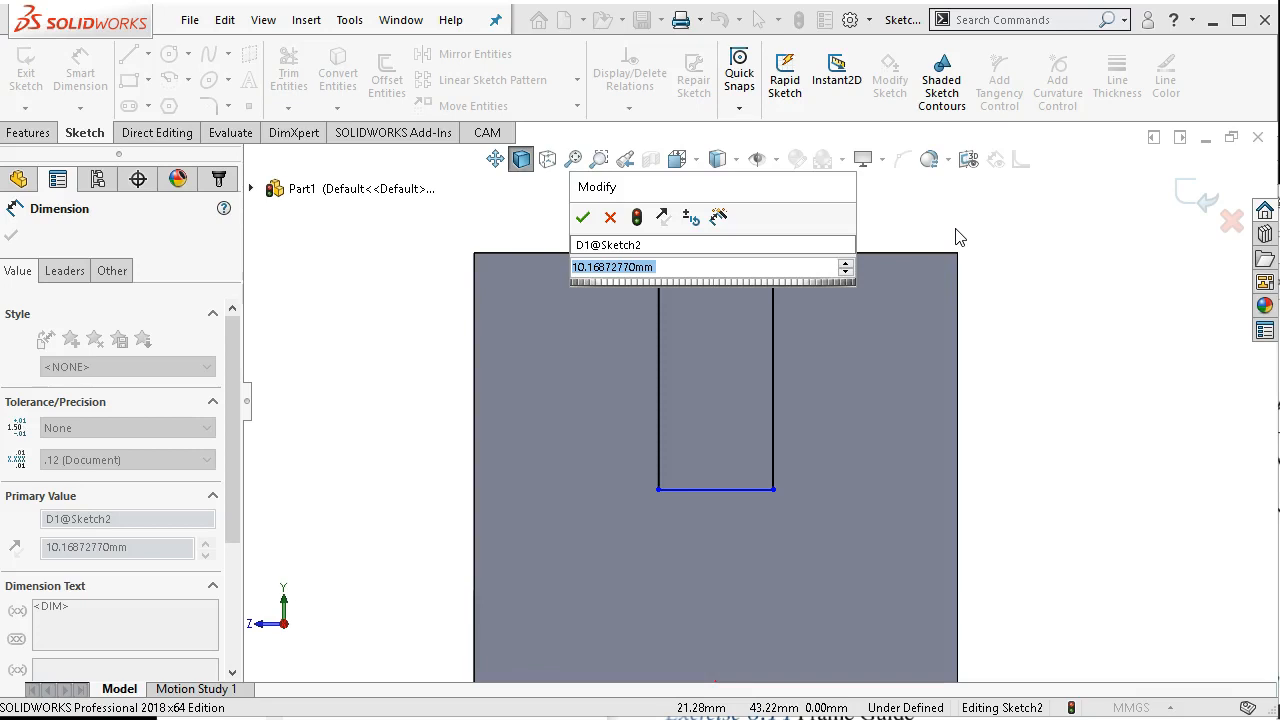
{"action": "type", "text": "13"}
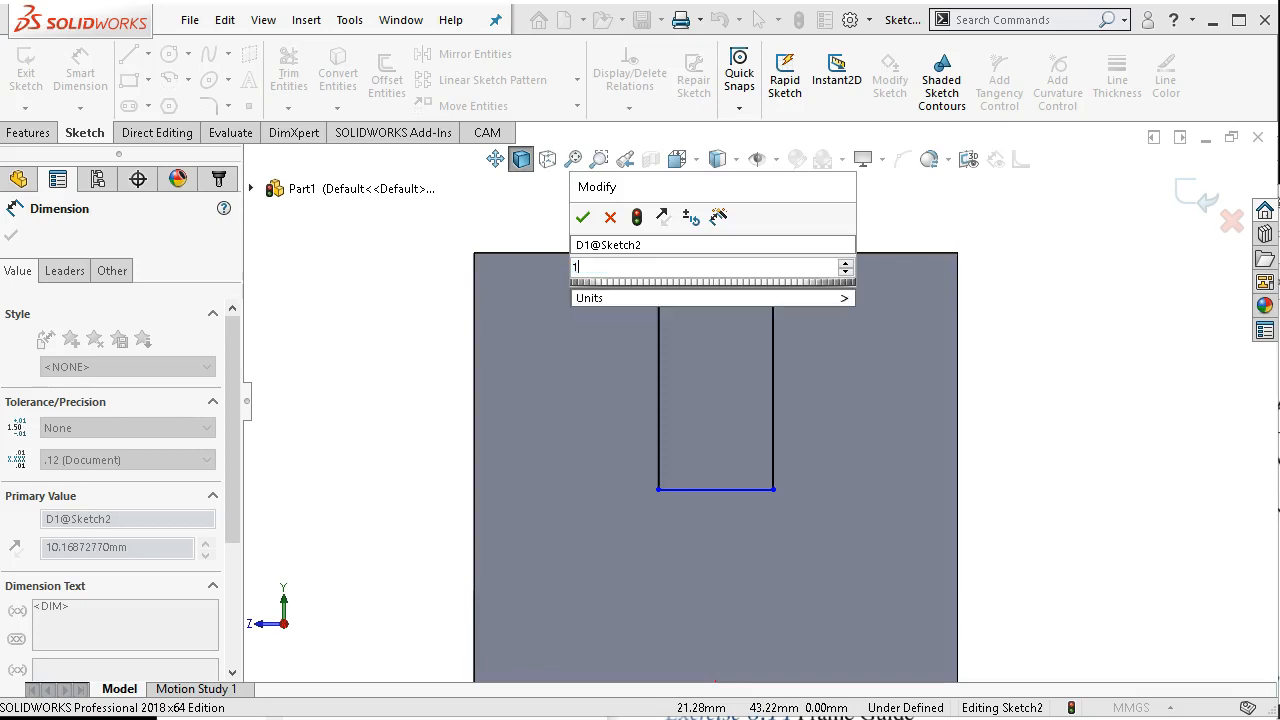
{"action": "key", "text": "Return"}
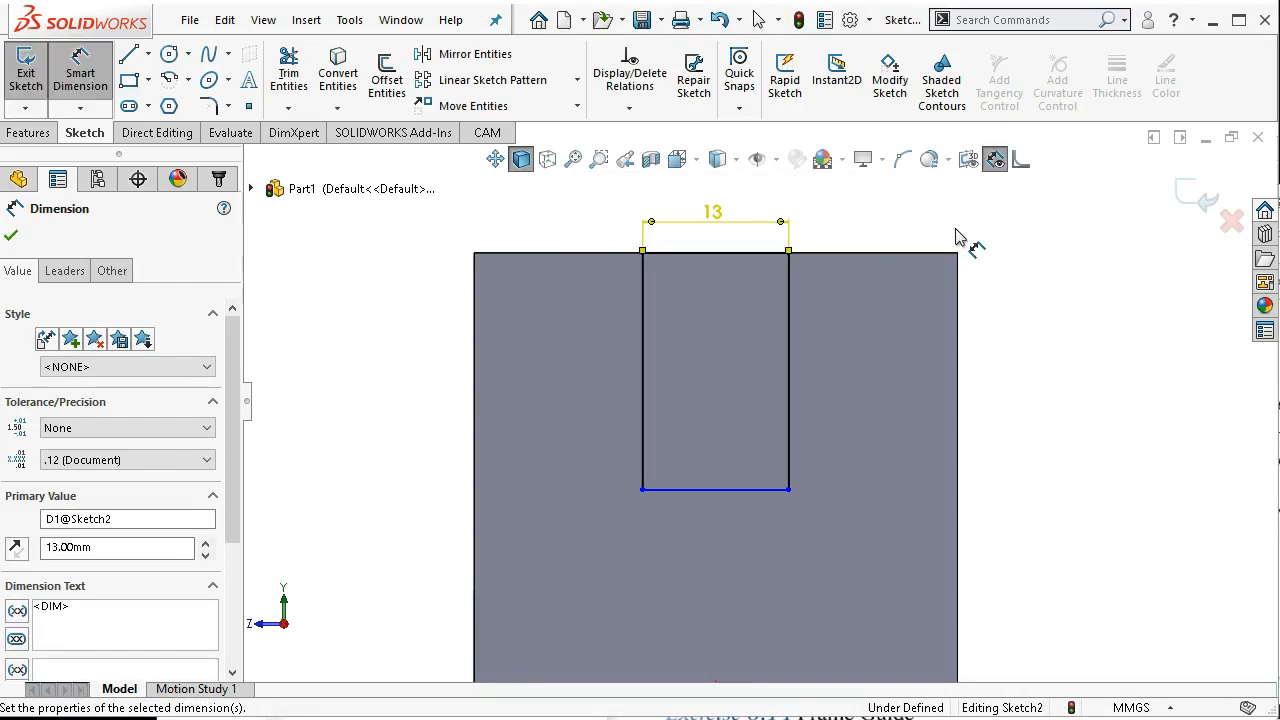
{"action": "right_click", "coordinate": [1055, 327]}
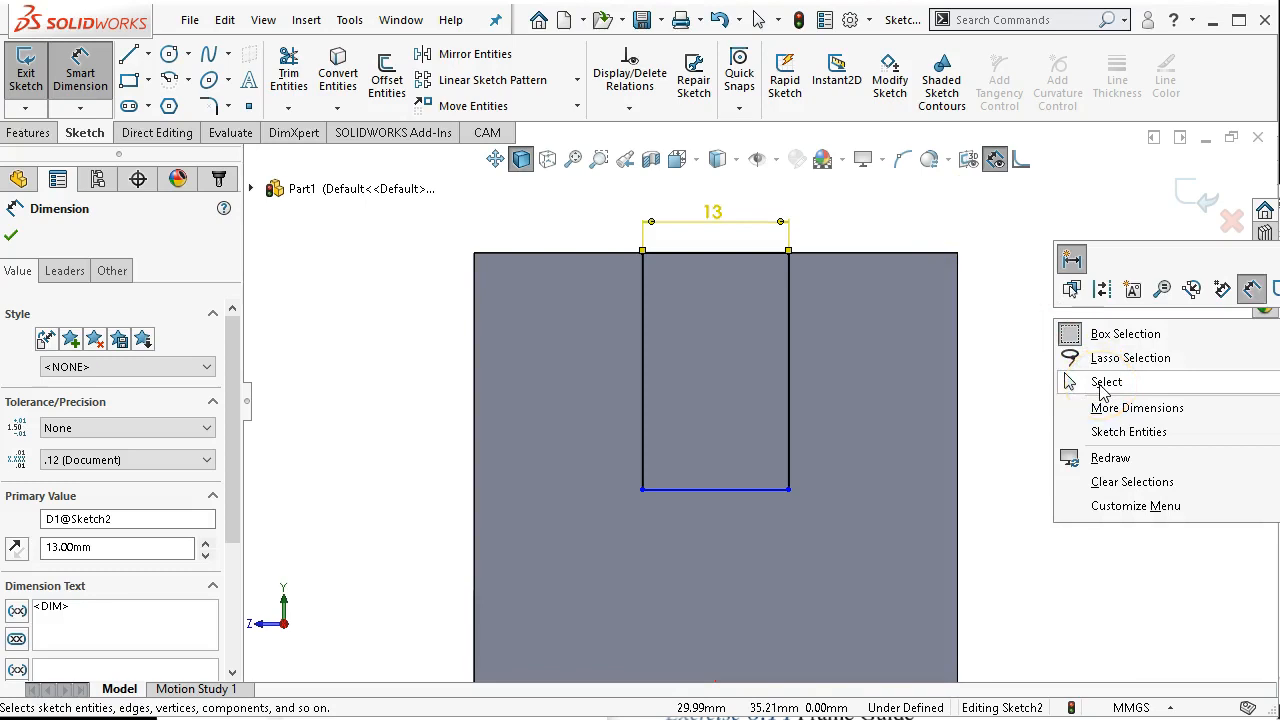
{"action": "left_click", "coordinate": [1104, 384]}
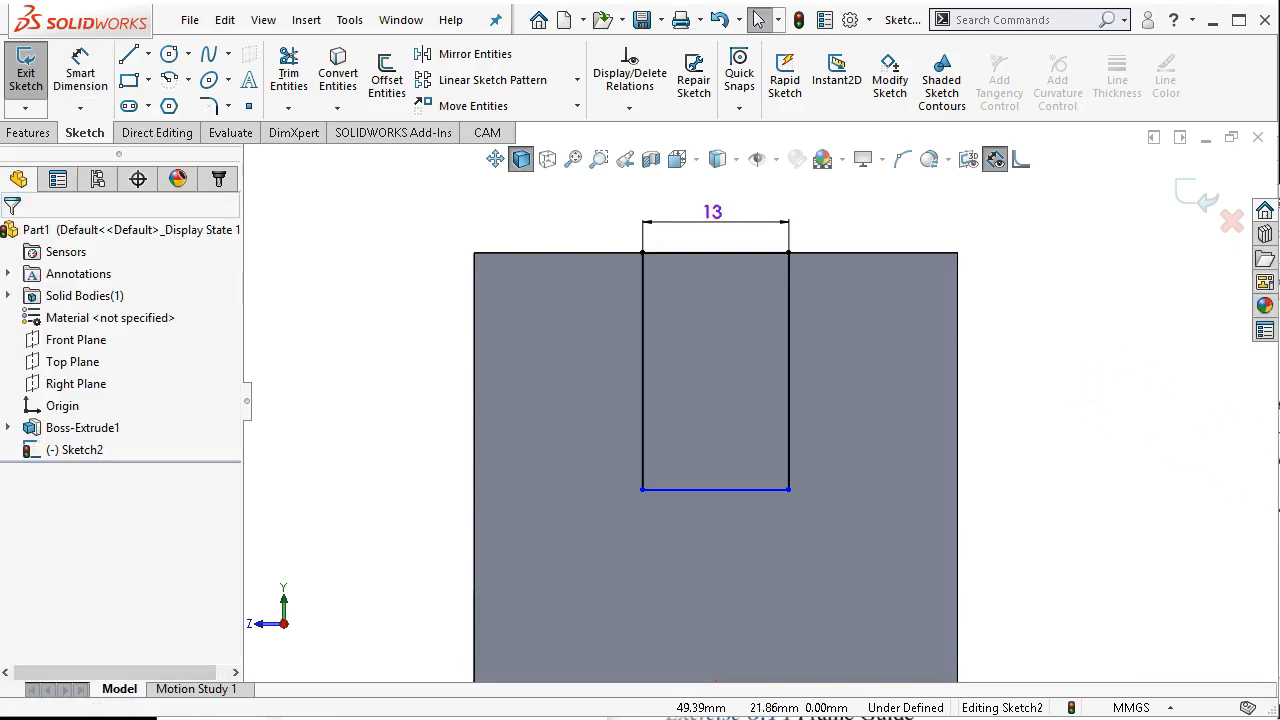
- Check the slot's rounded end on the browser's Frame Guide drawing and convert the rectangle's lower line to construction geometry in SOLIDWORKS
{"action": "key", "text": "alt+Tab"}
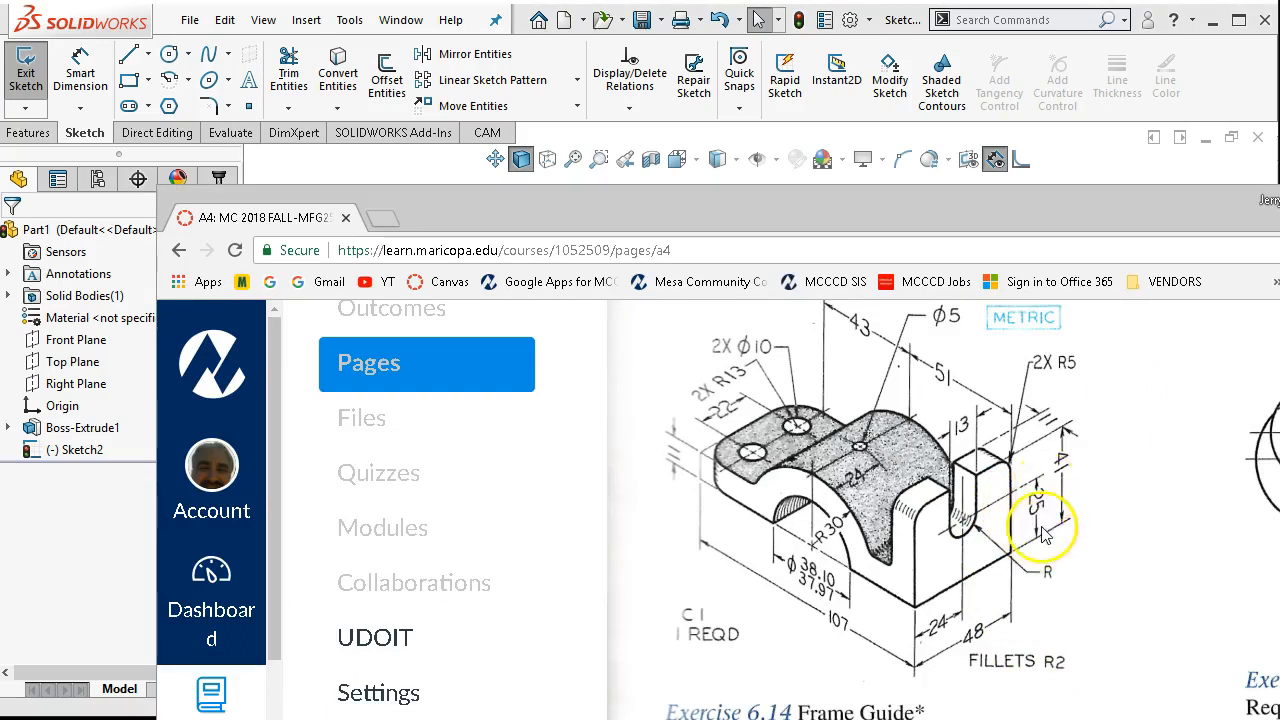
{"action": "left_click", "coordinate": [1097, 163]}
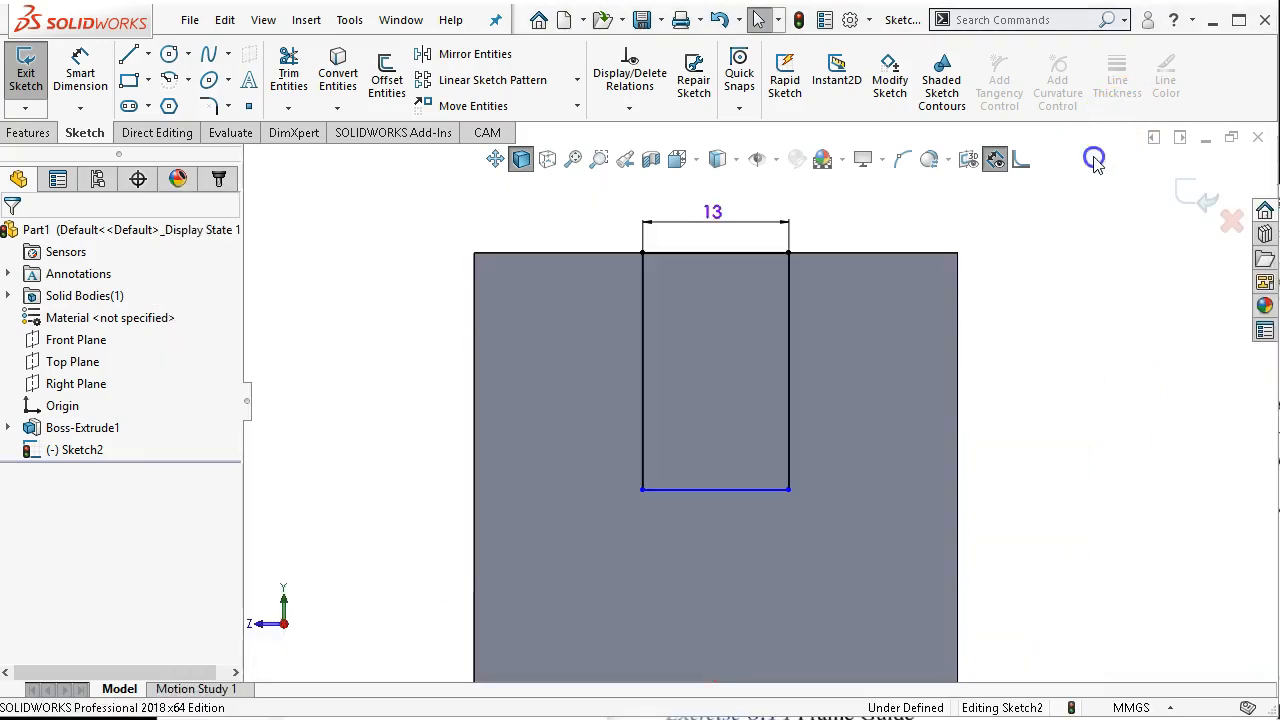
{"action": "left_click", "coordinate": [729, 490]}
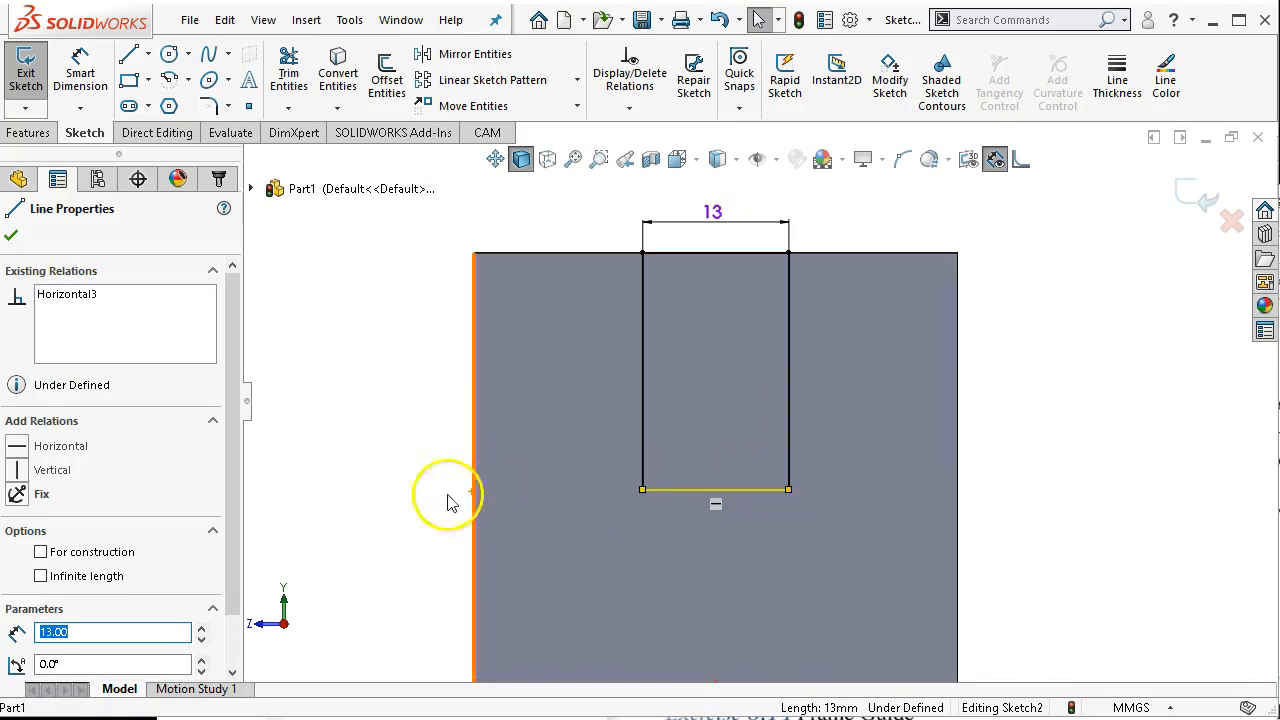
{"action": "left_click", "coordinate": [41, 552]}
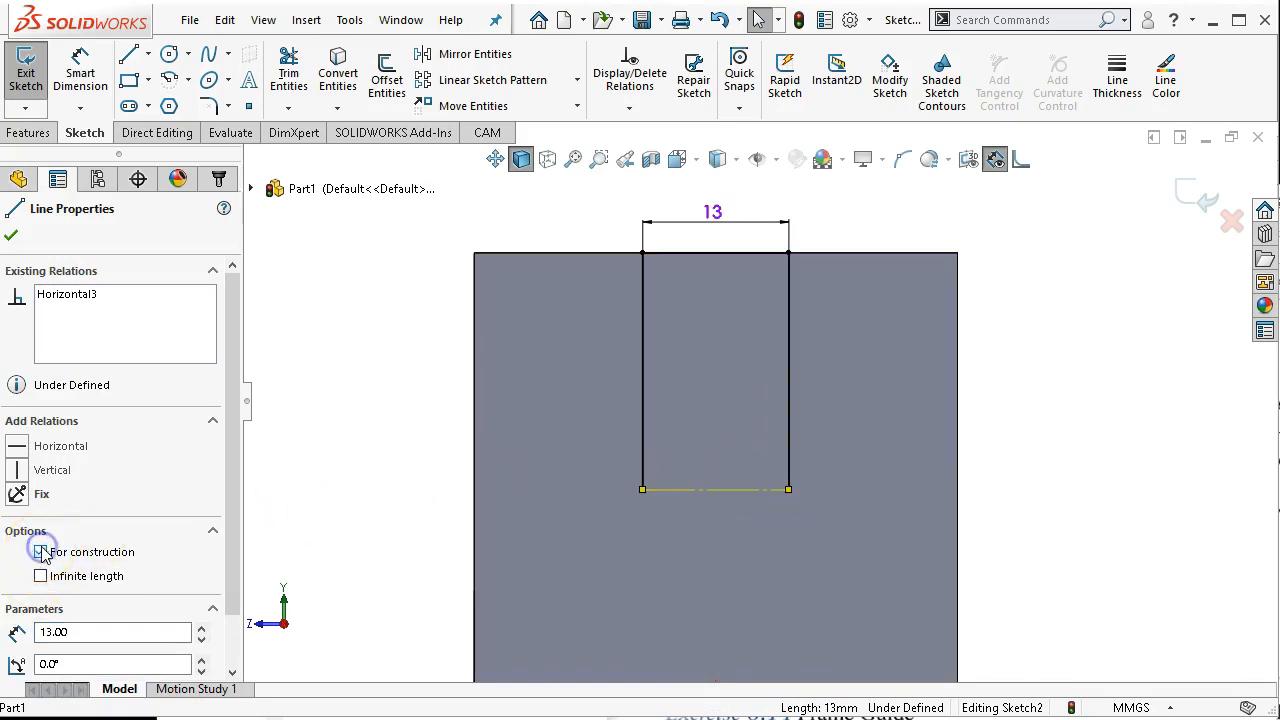
{"action": "right_click", "coordinate": [772, 490]}
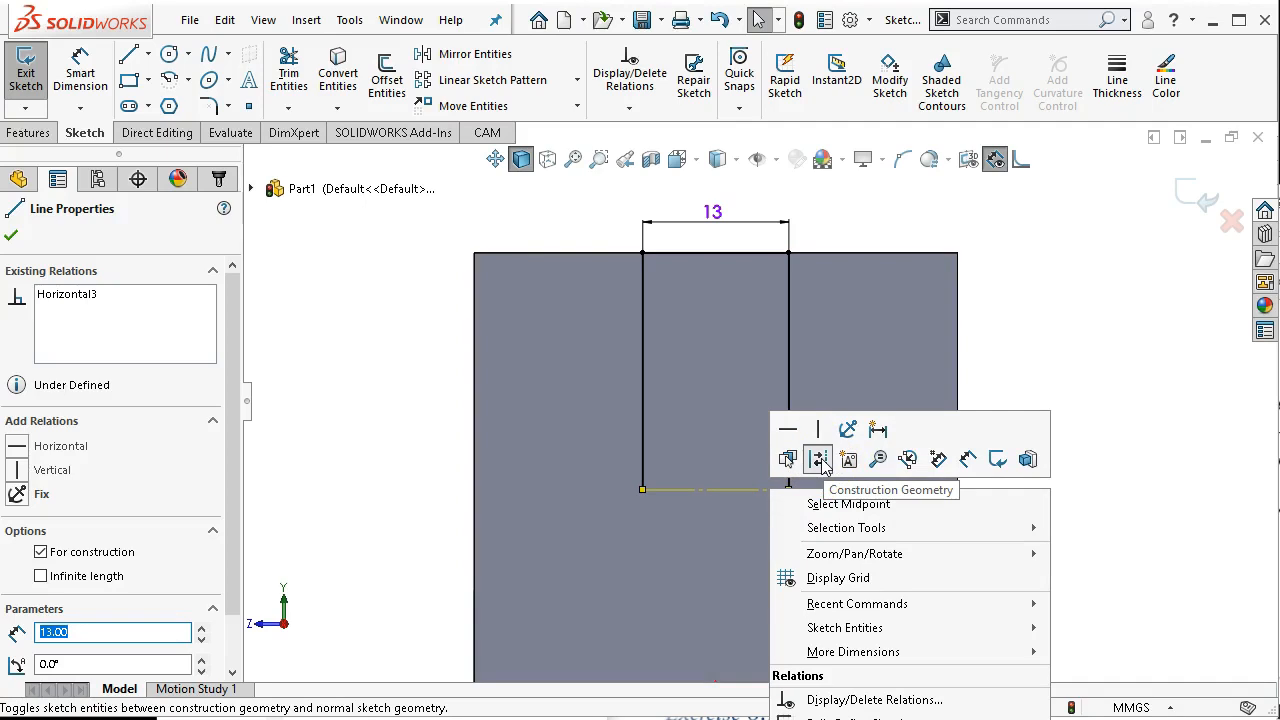
{"action": "left_click", "coordinate": [396, 383]}
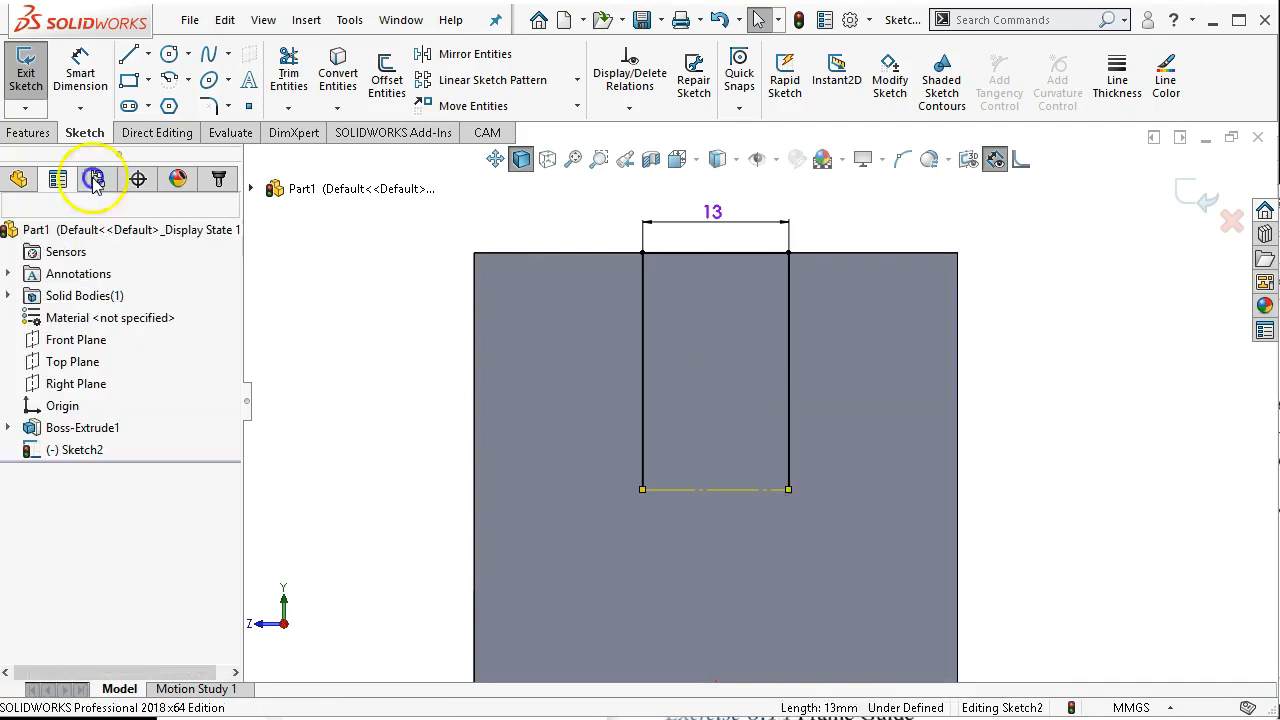
- Draw a tangent arc below the construction line, joining the lower ends of the rectangle's two vertical sides
{"action": "left_click", "coordinate": [189, 82]}
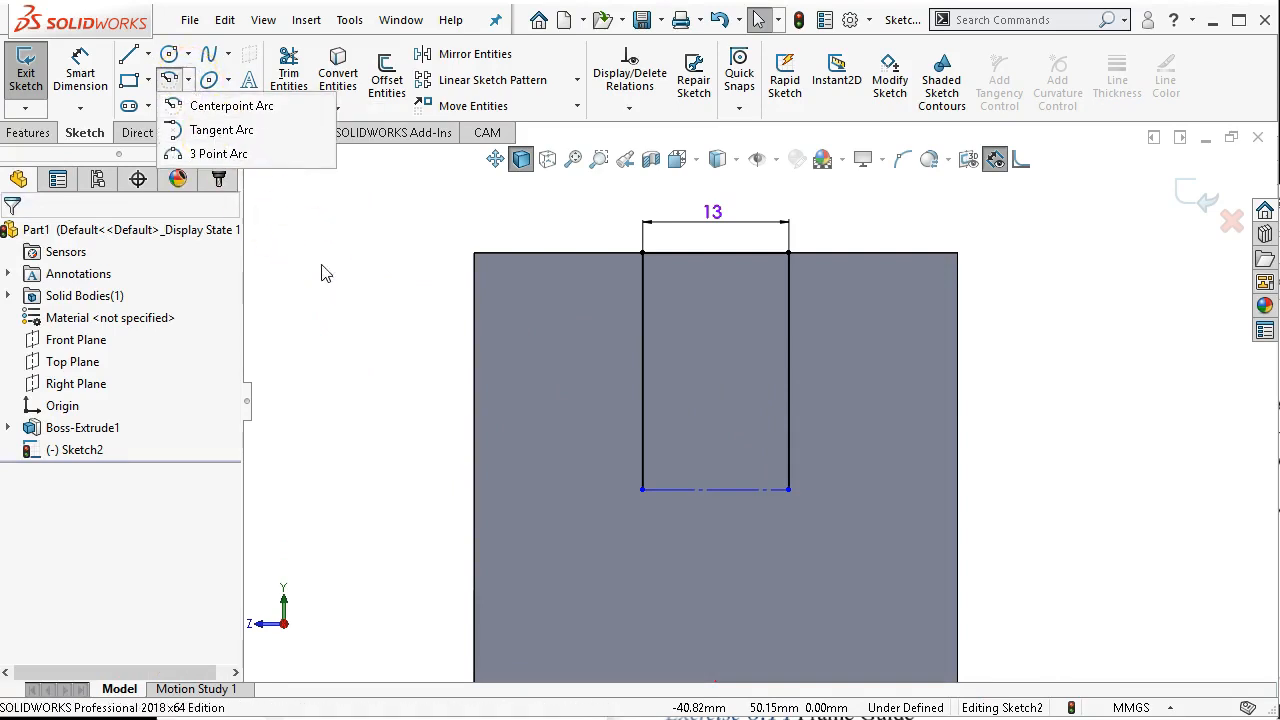
{"action": "left_click", "coordinate": [222, 130]}
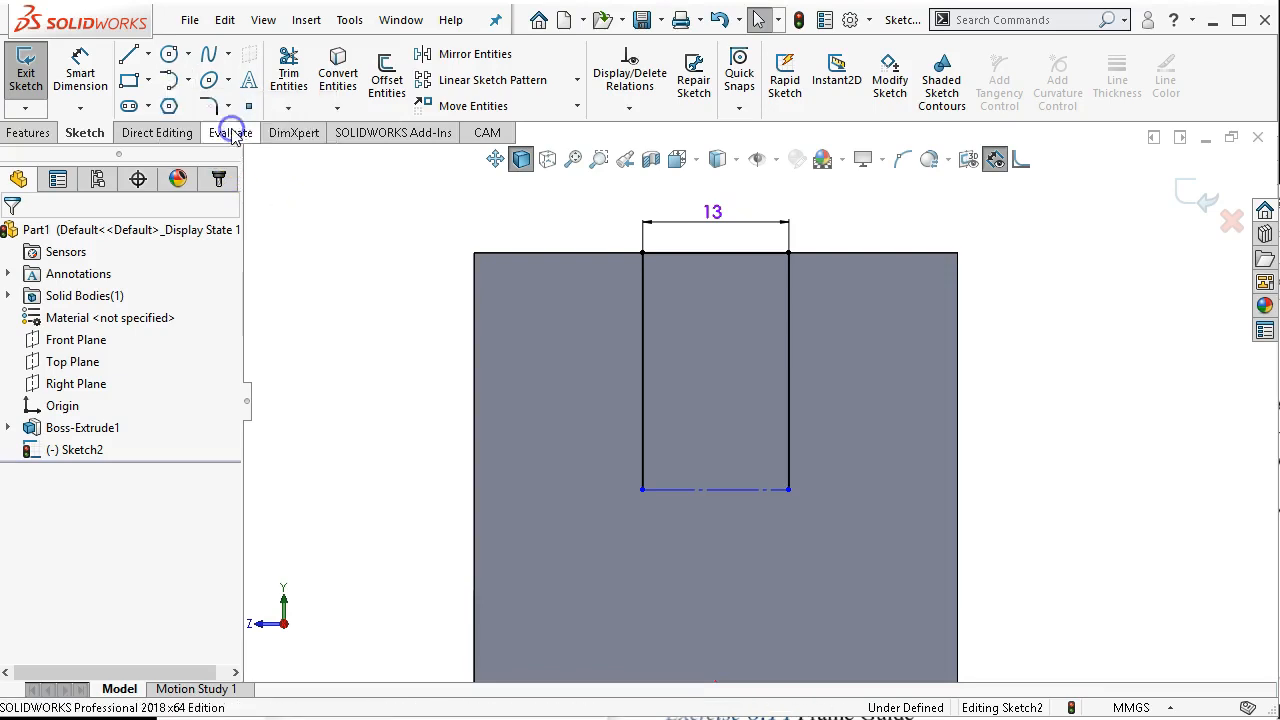
{"action": "left_click_drag", "start_coordinate": [642, 490], "coordinate": [791, 491]}
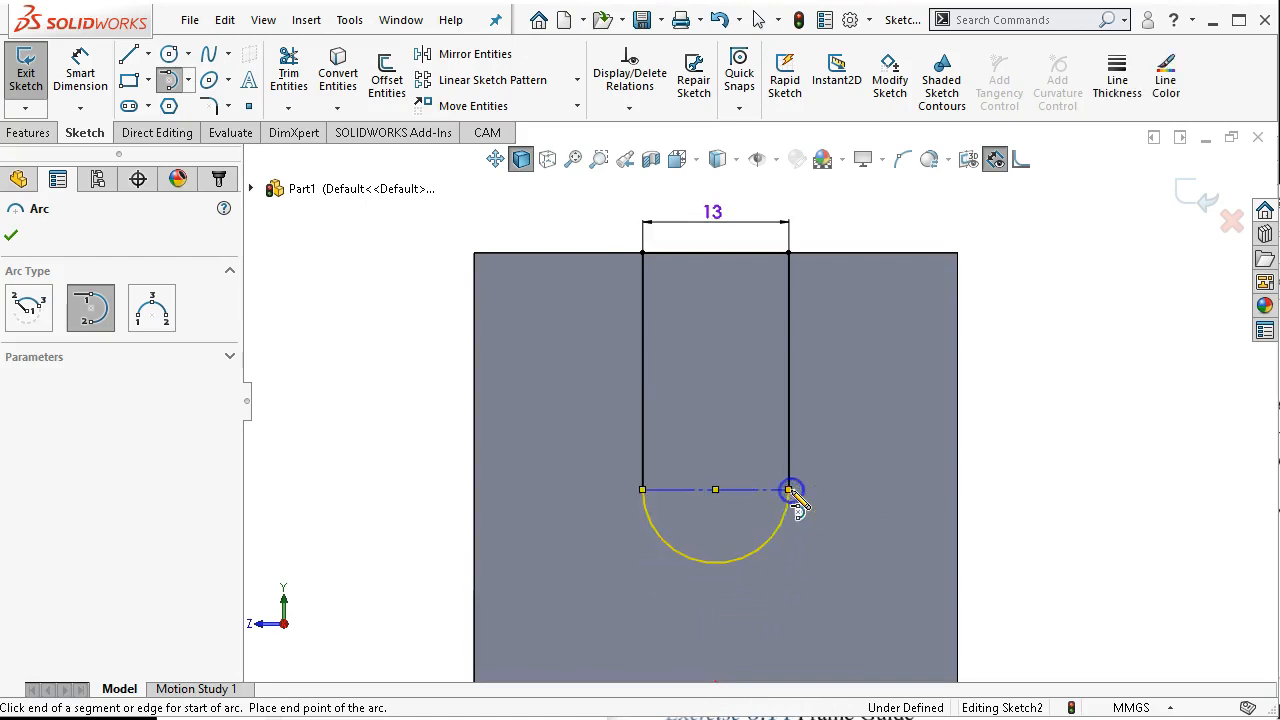
- Leave the arc tool and try moving the slot's arc end upward along its sides to test the sketch's freedom
{"action": "right_click", "coordinate": [884, 333]}
{"action": "left_click", "coordinate": [915, 339]}
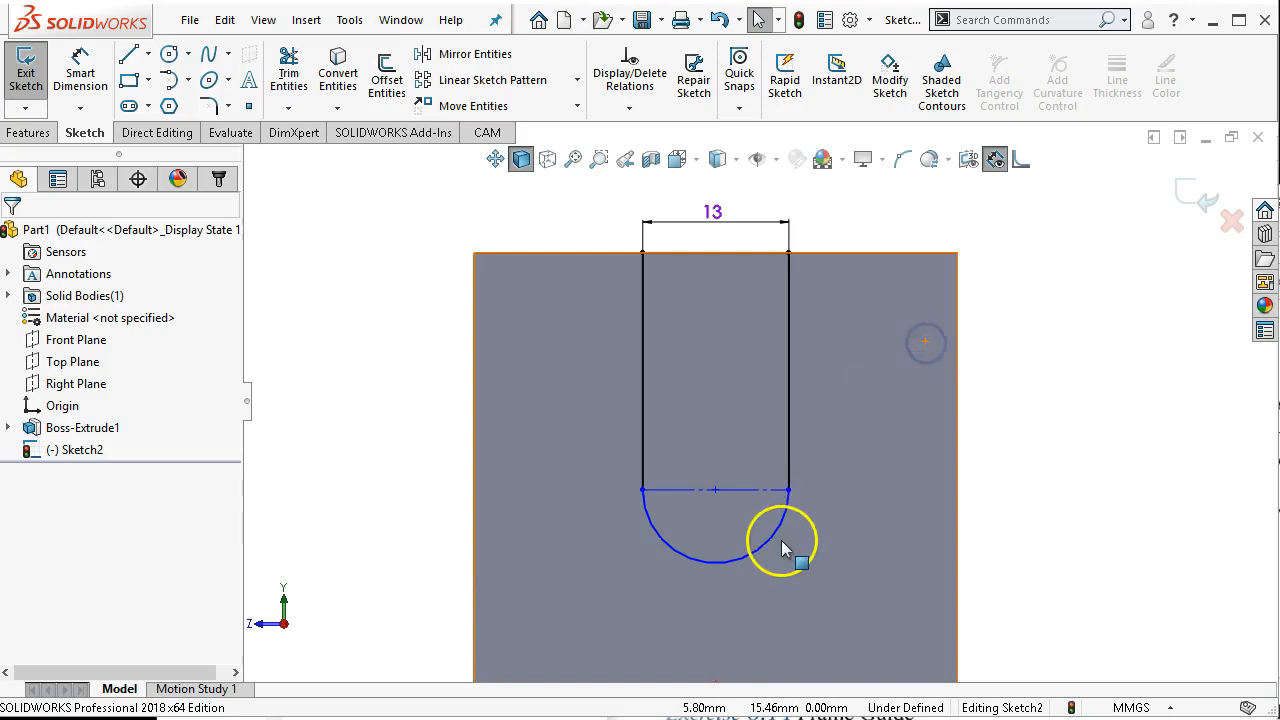
{"action": "left_click_drag", "start_coordinate": [790, 492], "coordinate": [789, 457]}
{"action": "left_click", "coordinate": [791, 468]}
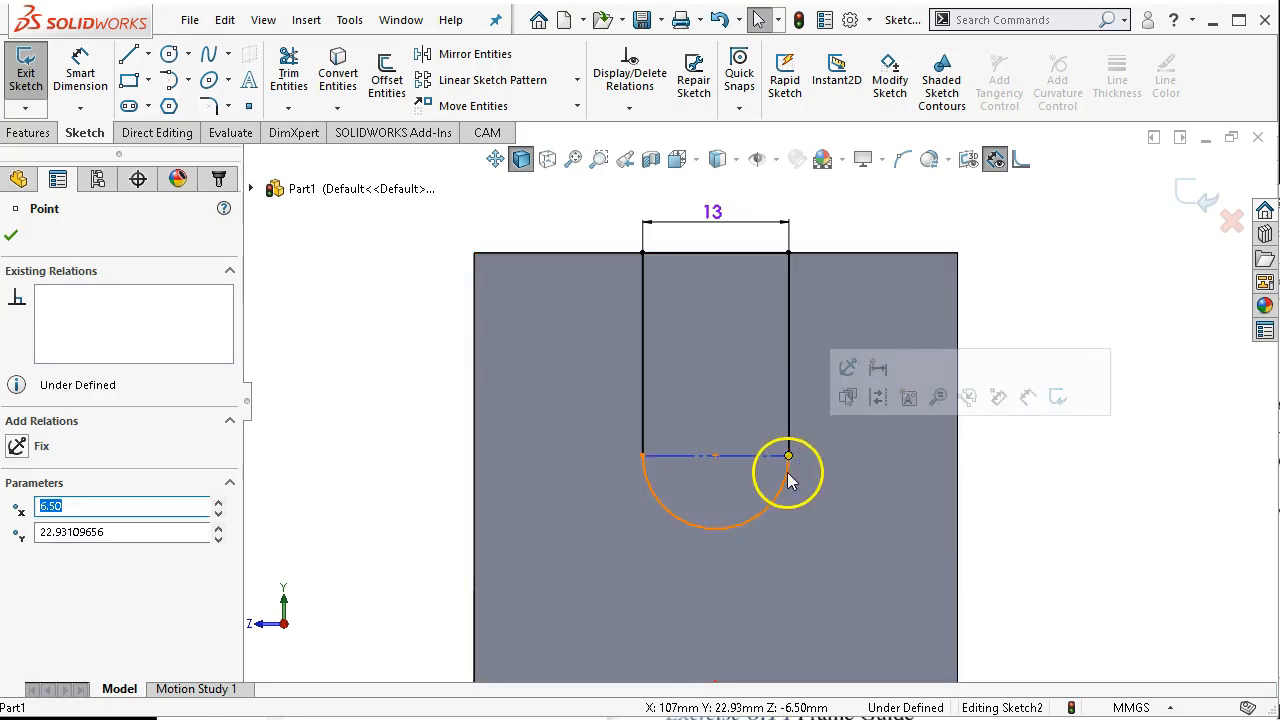
{"action": "left_click", "coordinate": [903, 494]}
{"action": "scroll", "coordinate": [871, 583], "scroll_direction": "up", "scroll_amount": 2}
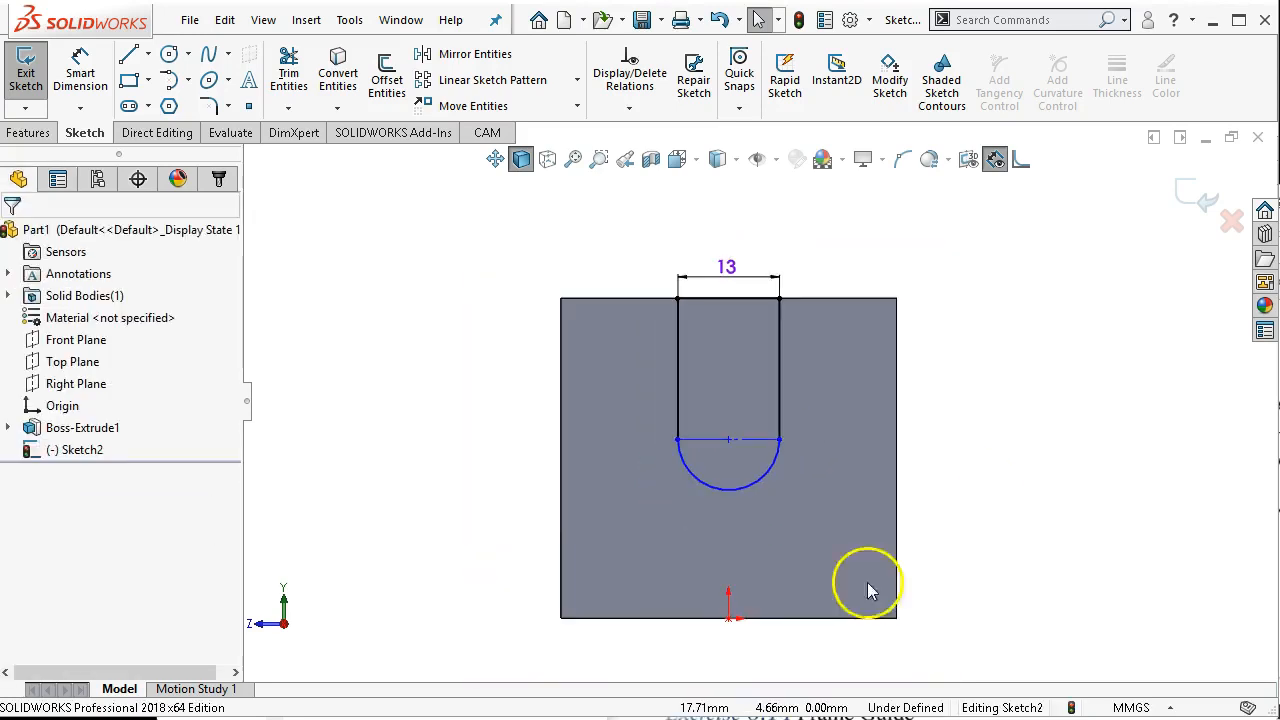
{"action": "scroll", "coordinate": [868, 495], "scroll_direction": "down", "scroll_amount": 2}
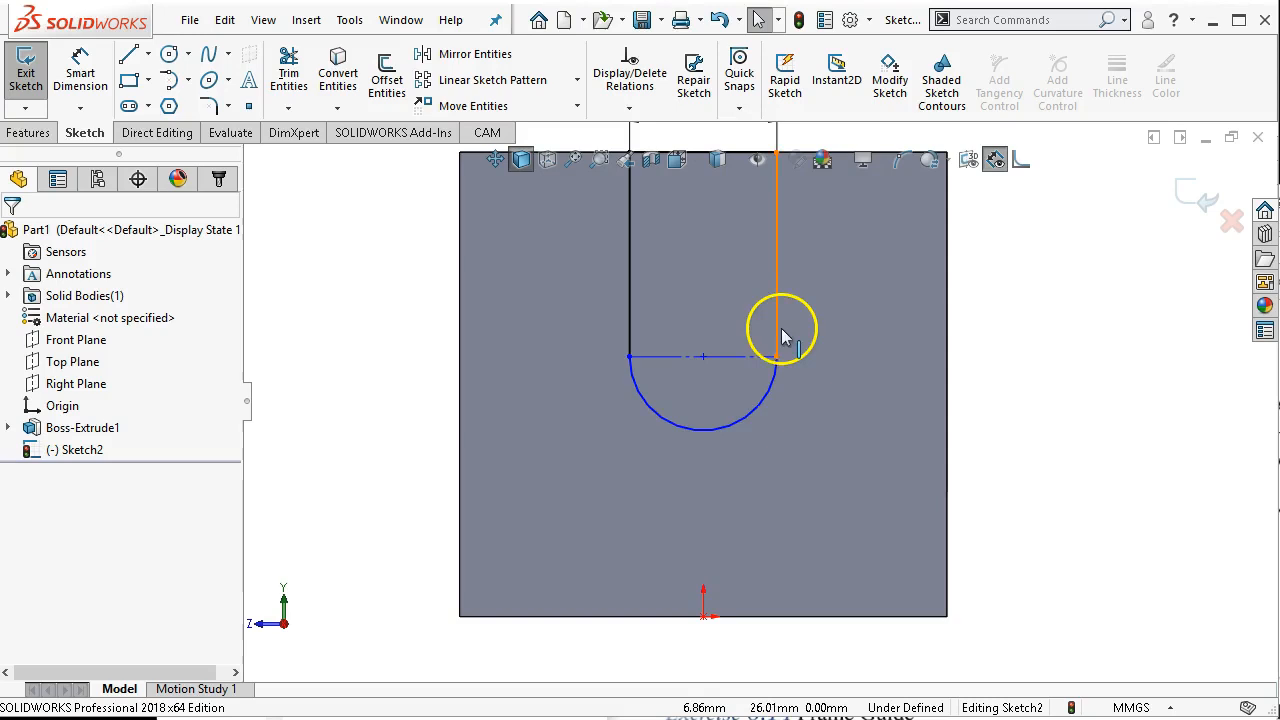
- Dimension the distance from the upright's bottom edge to the slot's arc centre as 25 mm
{"action": "left_click", "coordinate": [80, 72]}
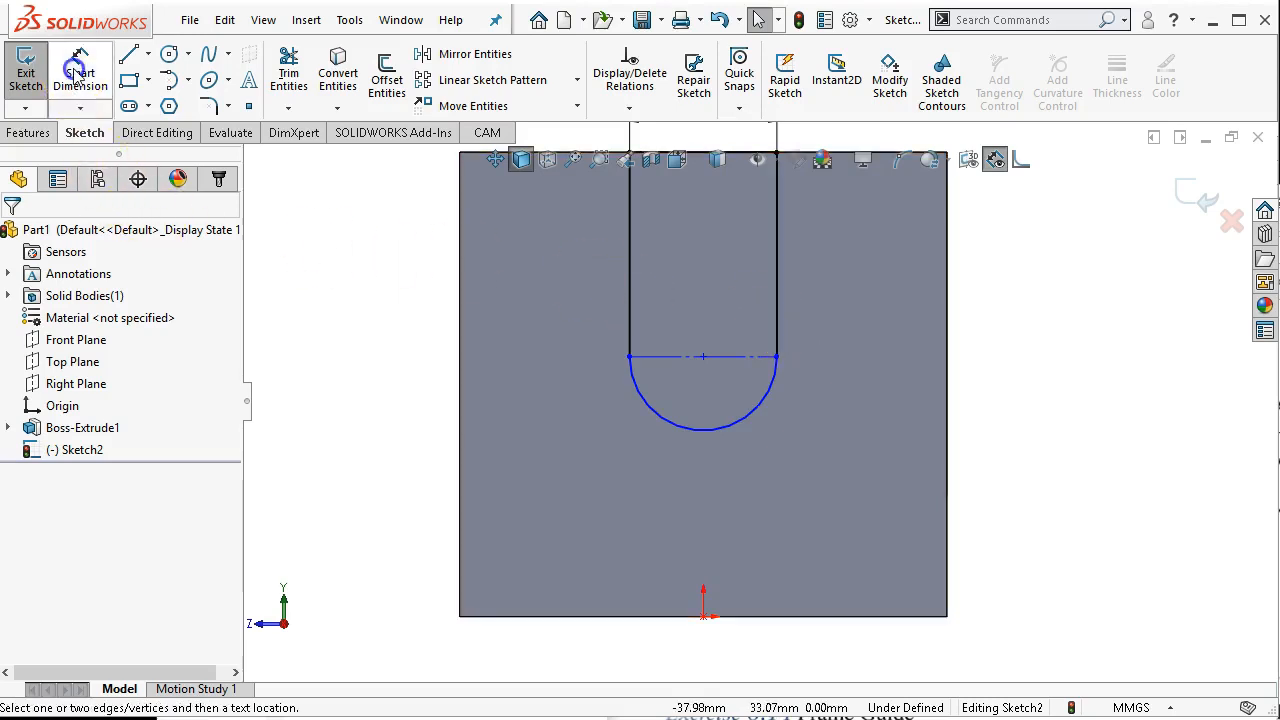
{"action": "left_click", "coordinate": [855, 617]}
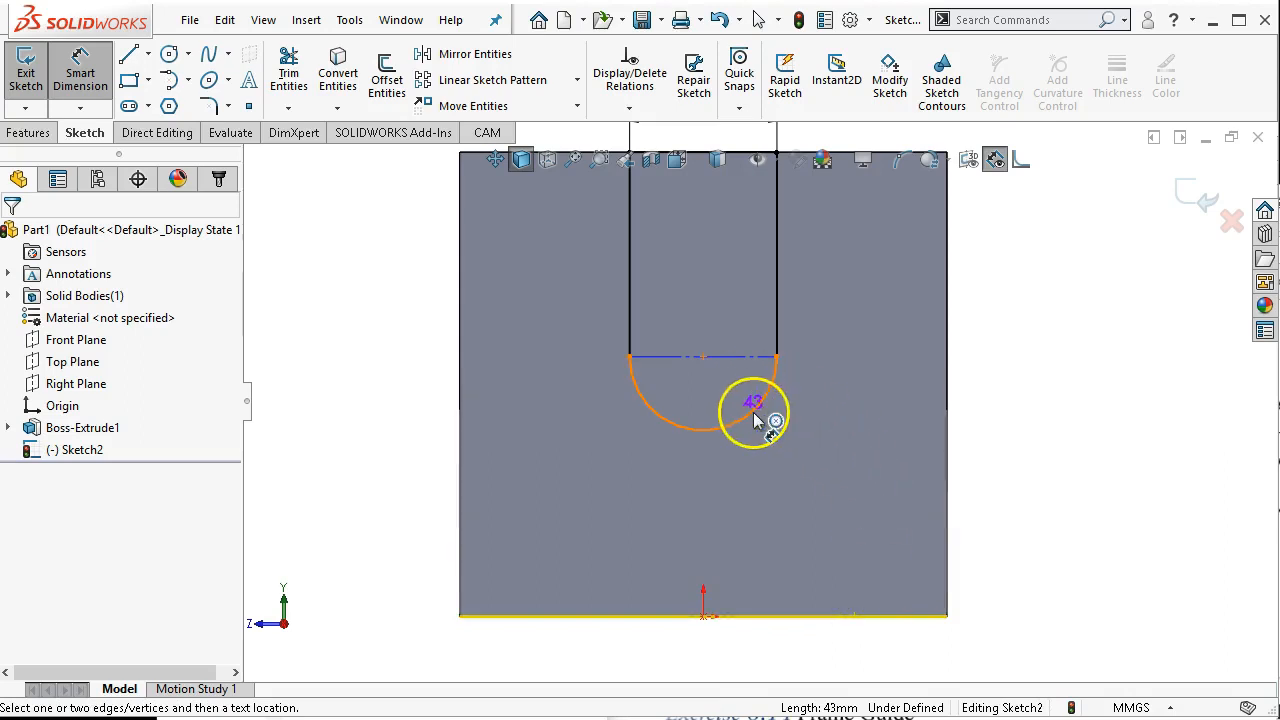
{"action": "left_click", "coordinate": [757, 414]}
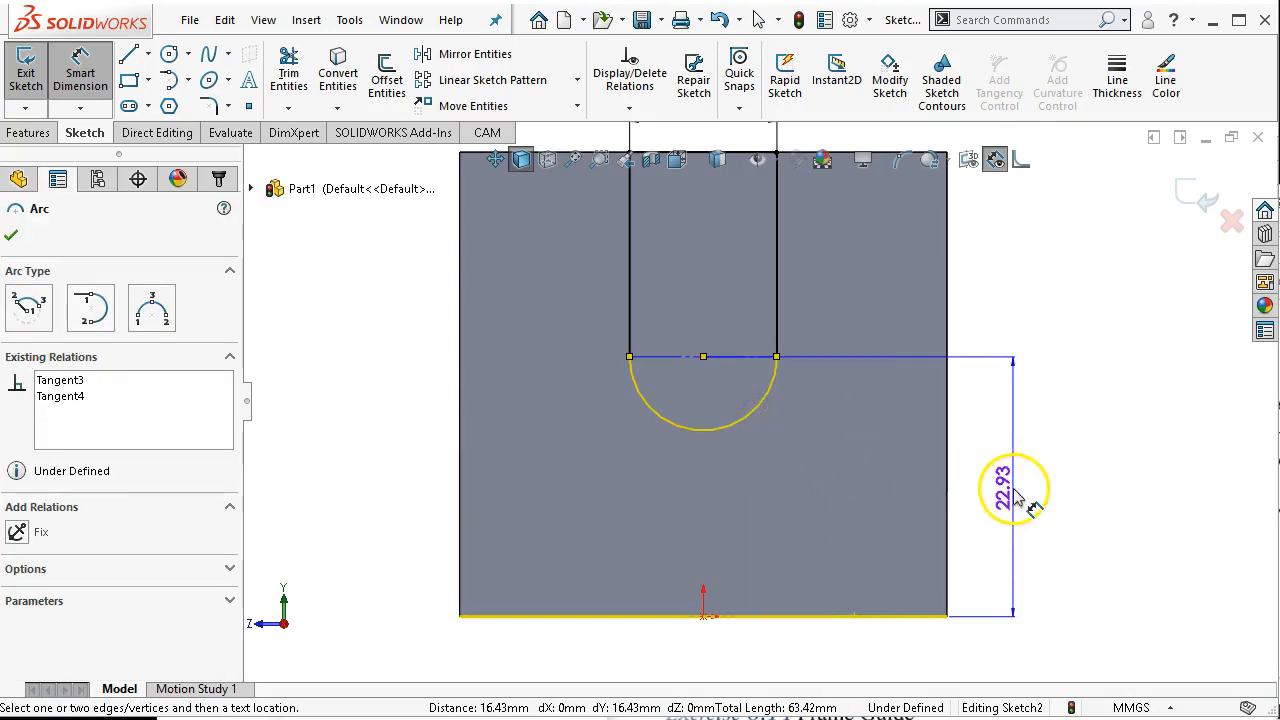
{"action": "left_click", "coordinate": [1015, 497]}
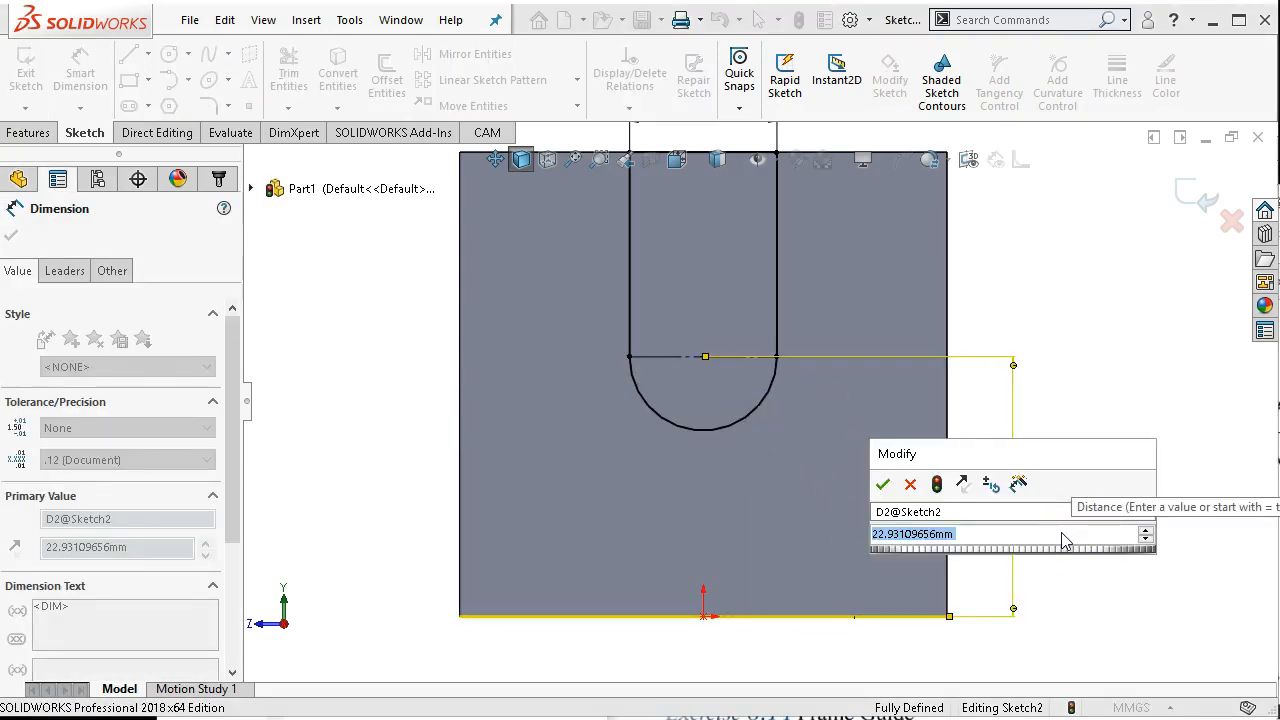
{"action": "type", "text": "25"}
{"action": "key", "text": "Return"}
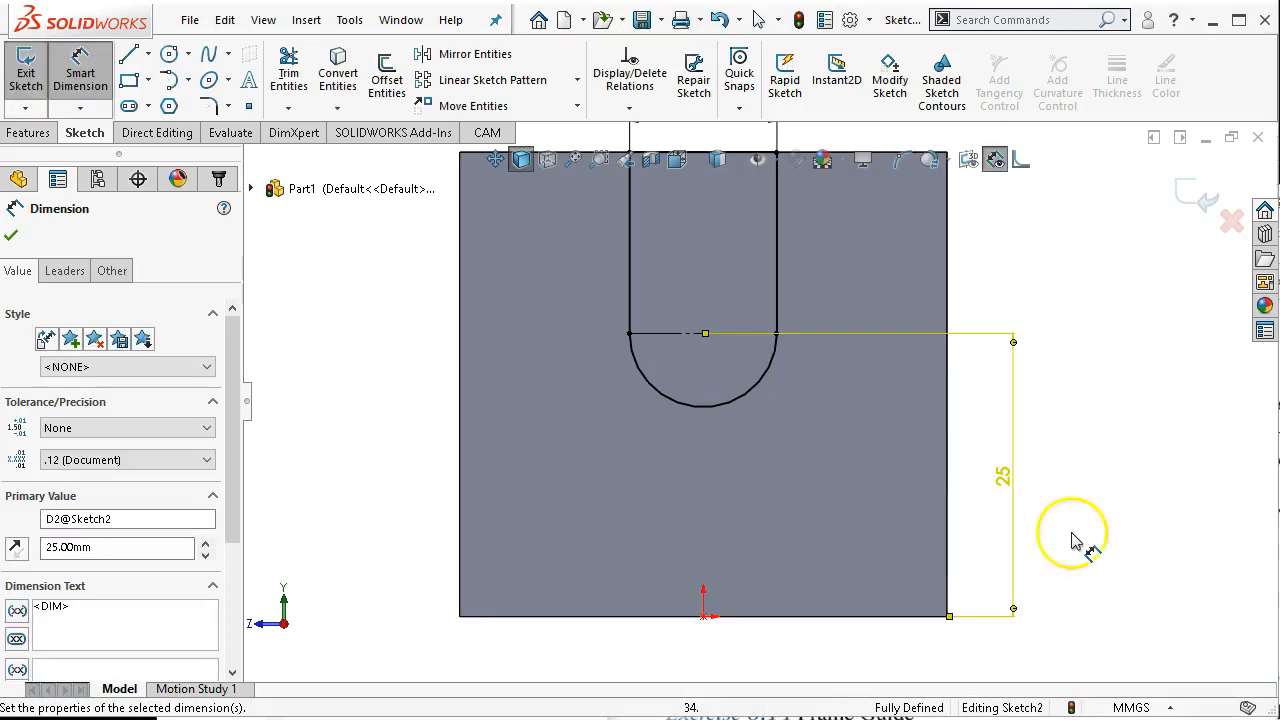
{"action": "right_click", "coordinate": [1100, 392]}
{"action": "left_click", "coordinate": [1152, 456]}
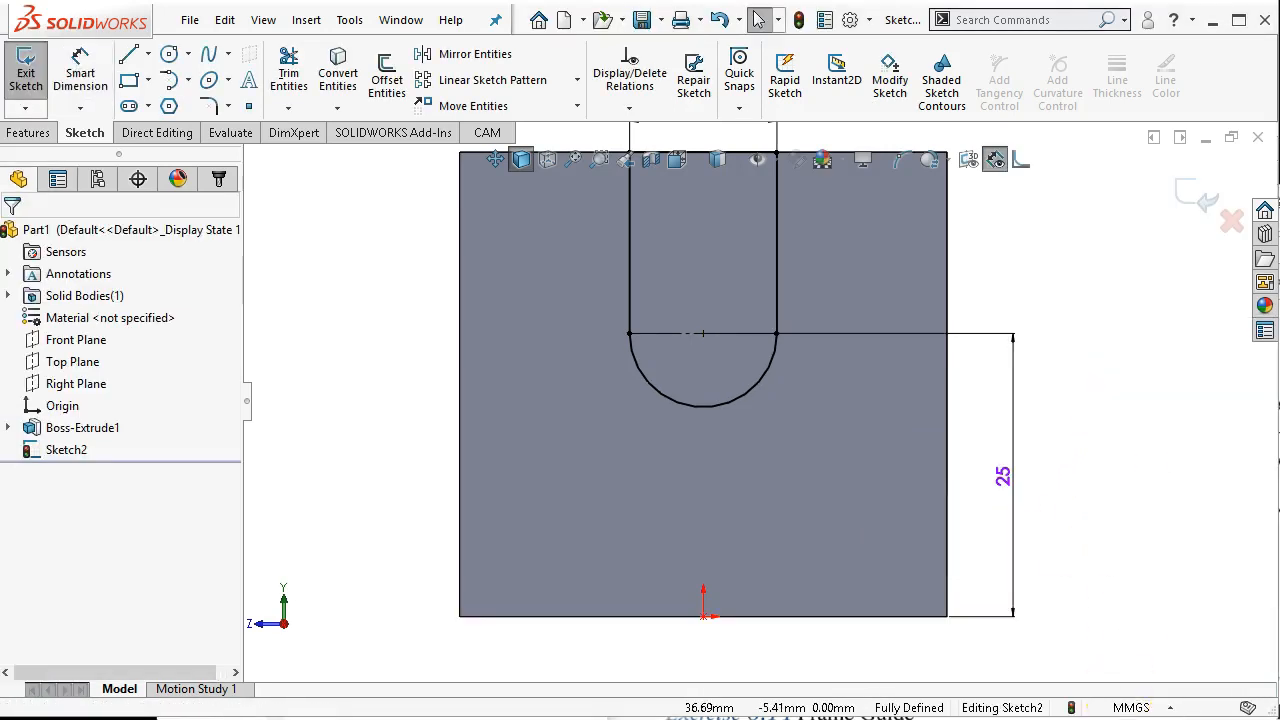
- Check the slot on the browser's Frame Guide drawing and review the slot sketch back in SOLIDWORKS
{"action": "key", "text": "alt+Tab"}
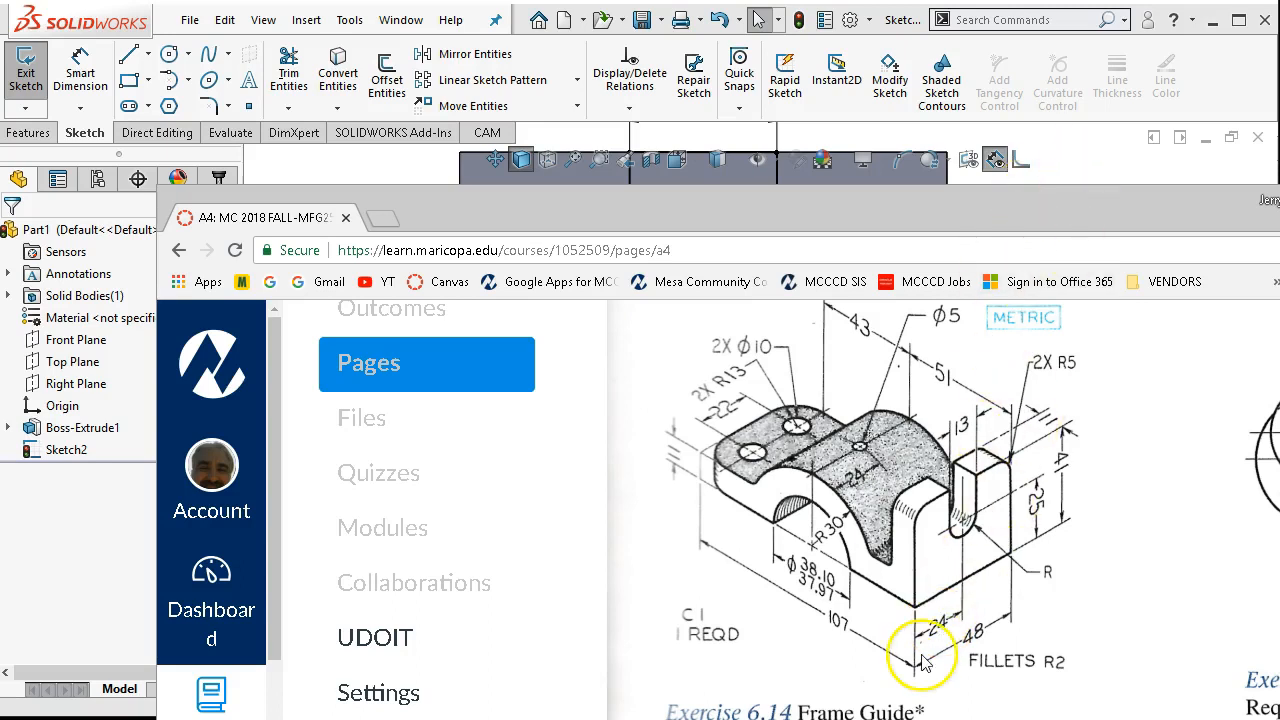
{"action": "left_click", "coordinate": [1120, 176]}
{"action": "scroll", "coordinate": [988, 346], "scroll_direction": "up", "scroll_amount": 2}
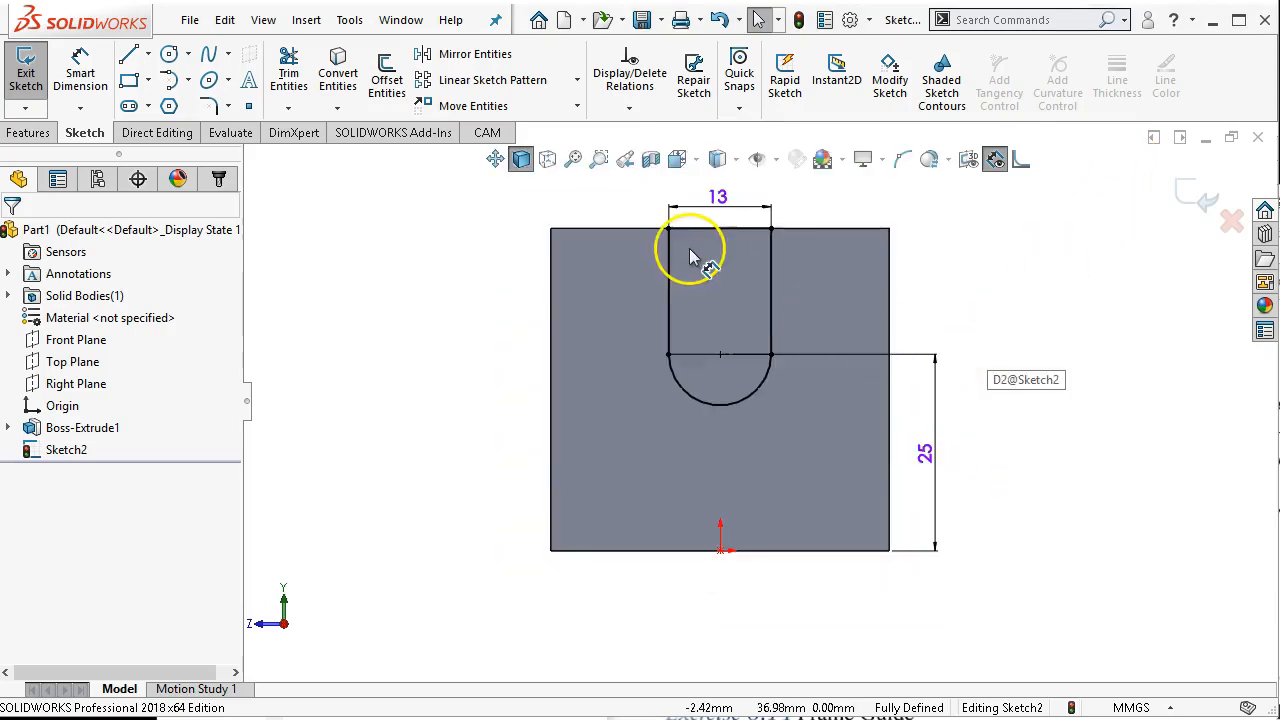
{"action": "scroll", "coordinate": [689, 248], "scroll_direction": "down", "scroll_amount": 1}
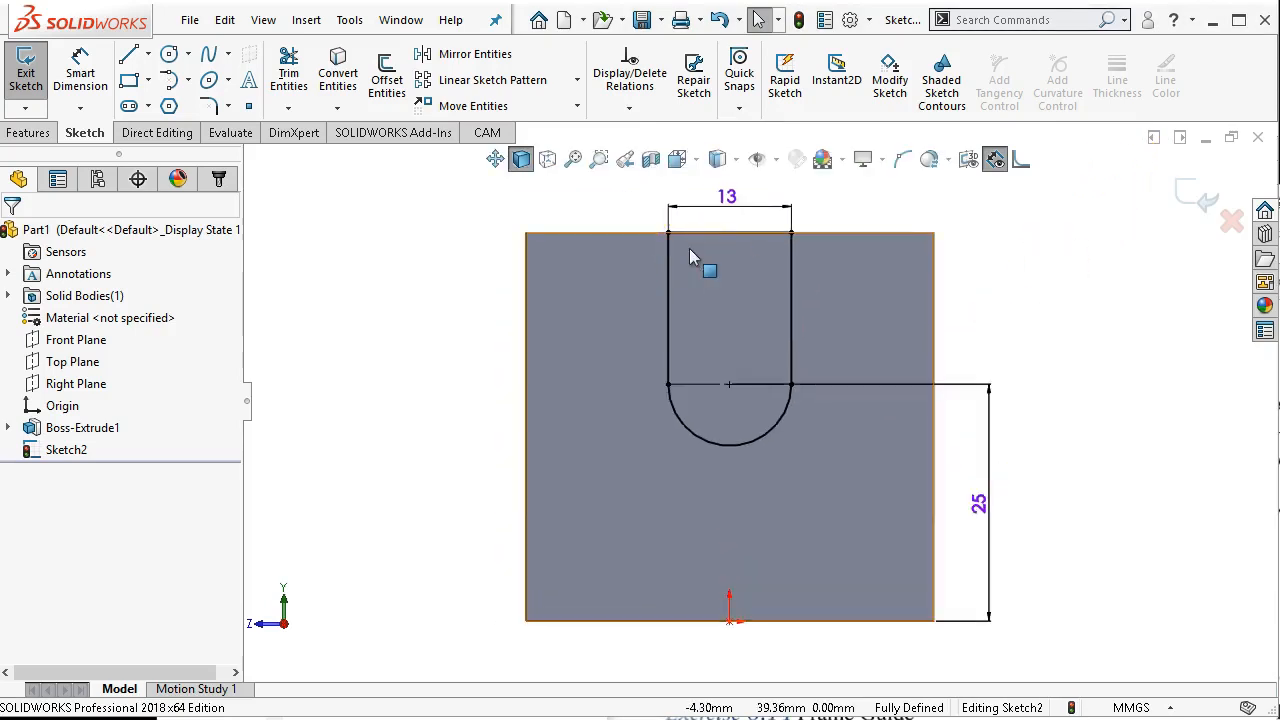
- Start an extruded cut from the slot sketch with the Through All end condition and inspect its preview across the arch
{"action": "mouse_move", "coordinate": [951, 309]}
{"action": "middle_mouse_down"}
{"action": "mouse_move", "coordinate": [974, 237]}
{"action": "mouse_move", "coordinate": [1058, 353]}
{"action": "mouse_move", "coordinate": [1029, 392]}
{"action": "mouse_move", "coordinate": [1014, 379]}
{"action": "mouse_move", "coordinate": [1020, 347]}
{"action": "mouse_move", "coordinate": [1024, 426]}
{"action": "mouse_move", "coordinate": [1063, 338]}
{"action": "mouse_move", "coordinate": [1089, 337]}
{"action": "mouse_move", "coordinate": [1015, 344]}
{"action": "mouse_move", "coordinate": [1086, 326]}
{"action": "mouse_move", "coordinate": [1054, 306]}
{"action": "mouse_move", "coordinate": [1014, 370]}
{"action": "mouse_move", "coordinate": [1016, 428]}
{"action": "middle_mouse_up"}
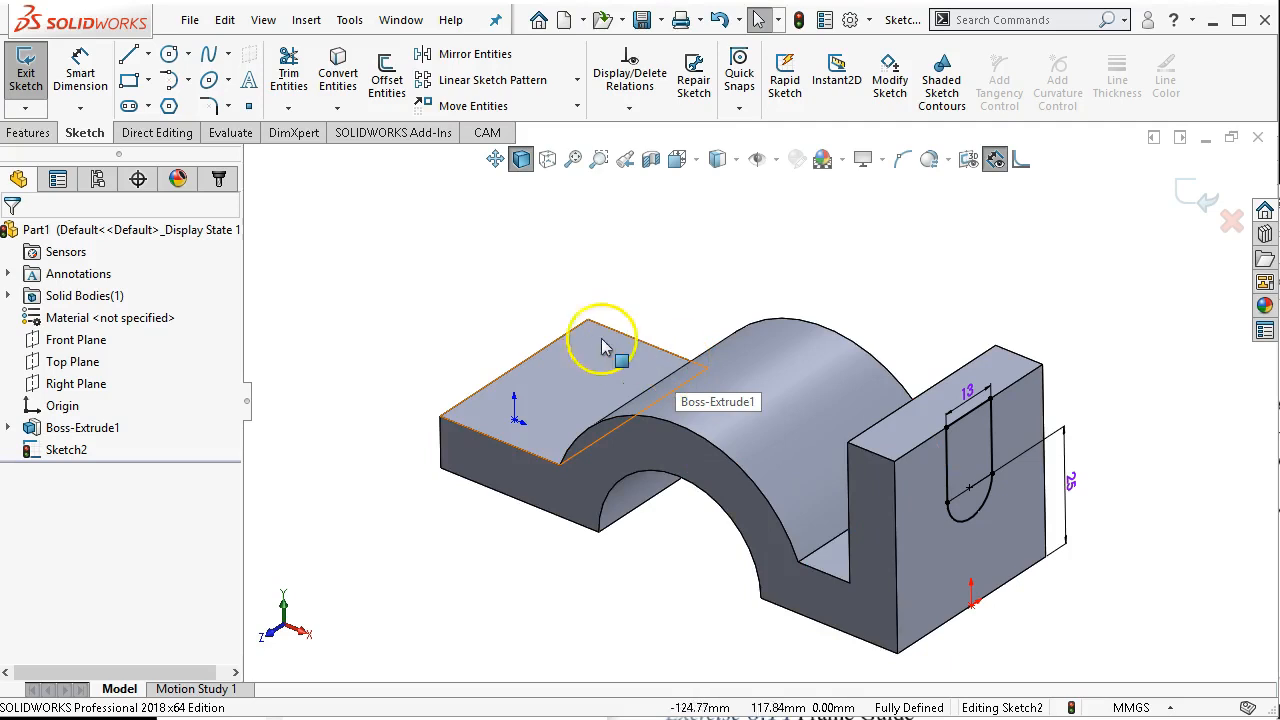
{"action": "left_click", "coordinate": [28, 134]}
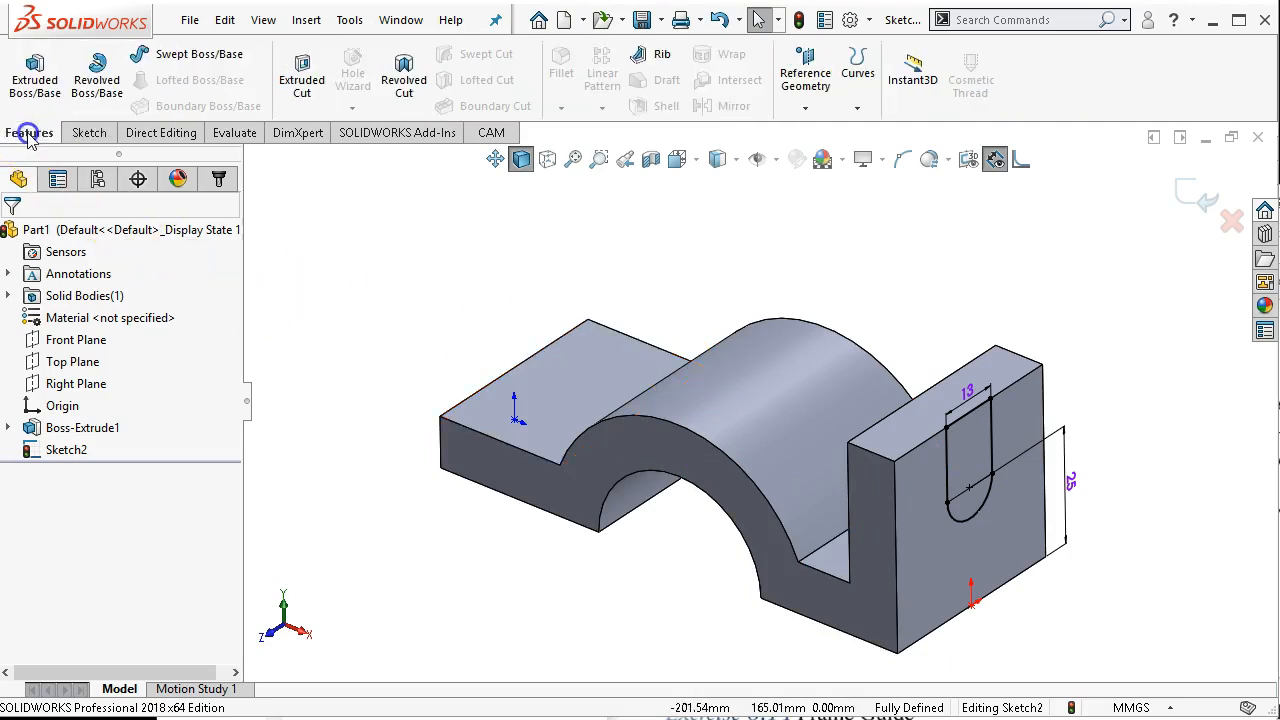
{"action": "left_click", "coordinate": [302, 85]}
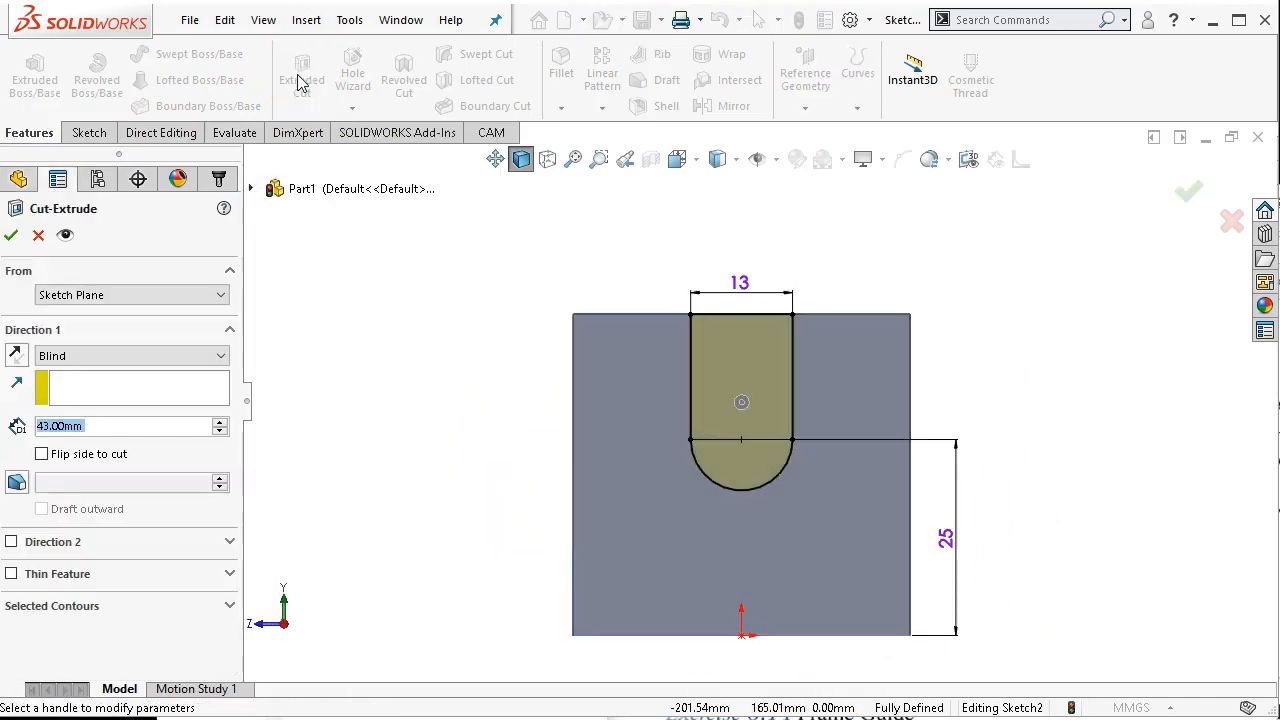
{"action": "mouse_move", "coordinate": [352, 309]}
{"action": "middle_mouse_down"}
{"action": "mouse_move", "coordinate": [486, 349]}
{"action": "mouse_move", "coordinate": [475, 388]}
{"action": "middle_mouse_up"}
{"action": "left_click", "coordinate": [143, 368]}
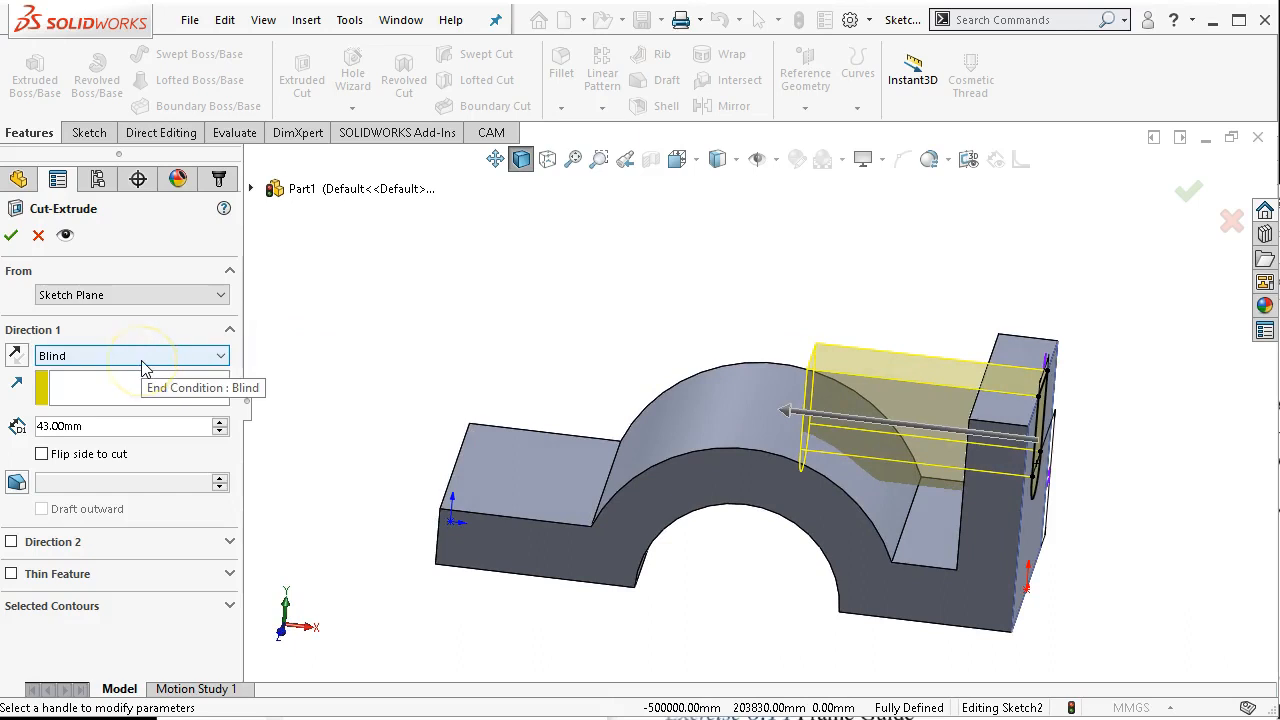
{"action": "left_click", "coordinate": [142, 366]}
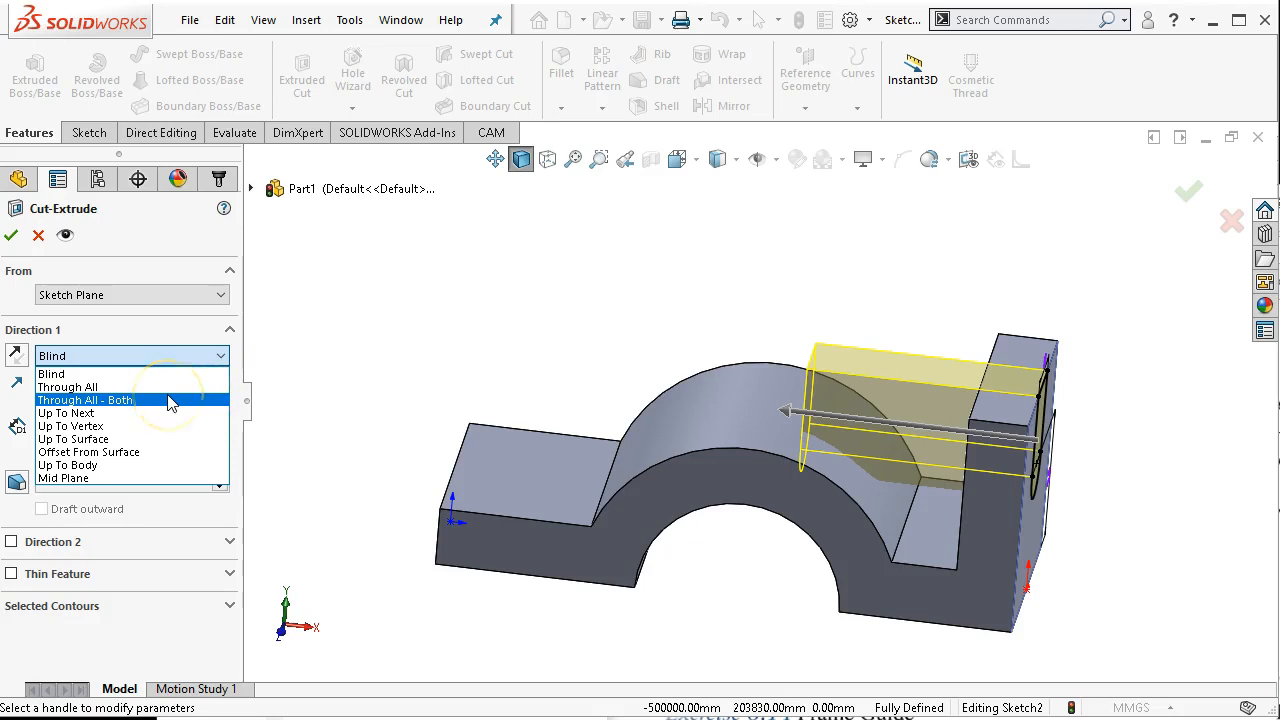
{"action": "left_click", "coordinate": [159, 391]}
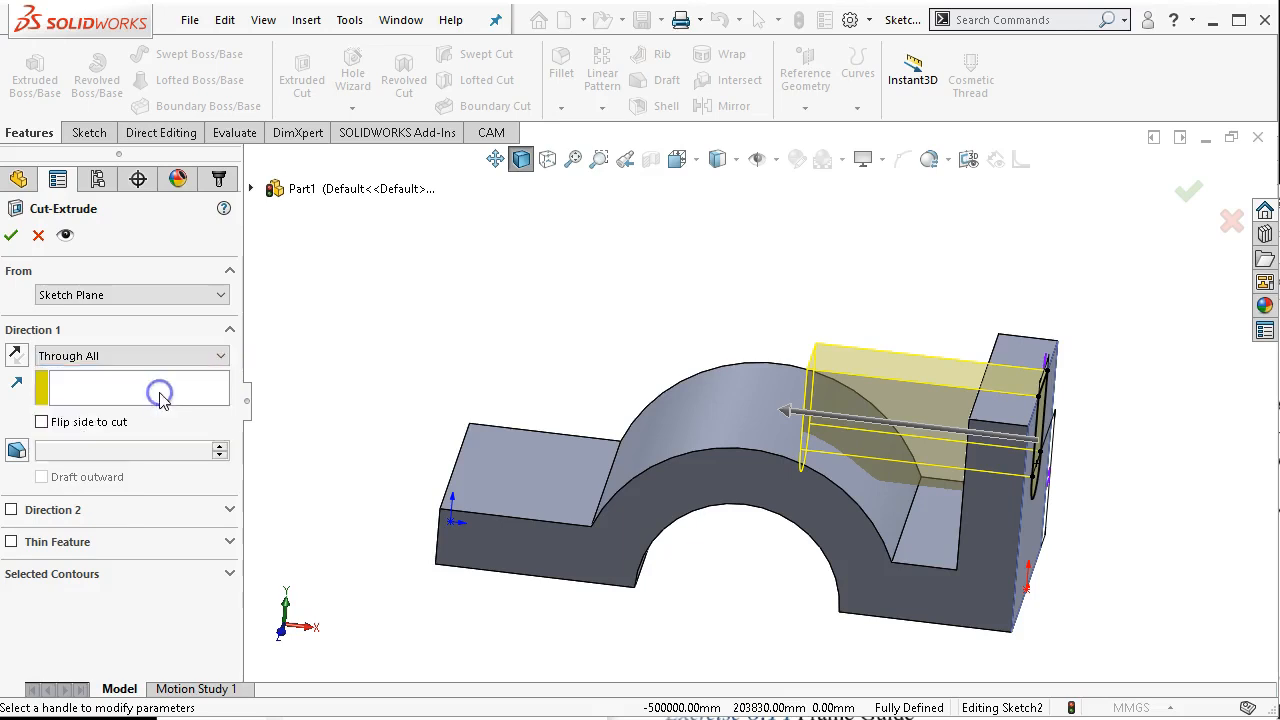
{"action": "middle_click_drag", "start_coordinate": [561, 434], "coordinate": [657, 320]}
{"action": "middle_click_drag", "start_coordinate": [1063, 557], "coordinate": [966, 643]}
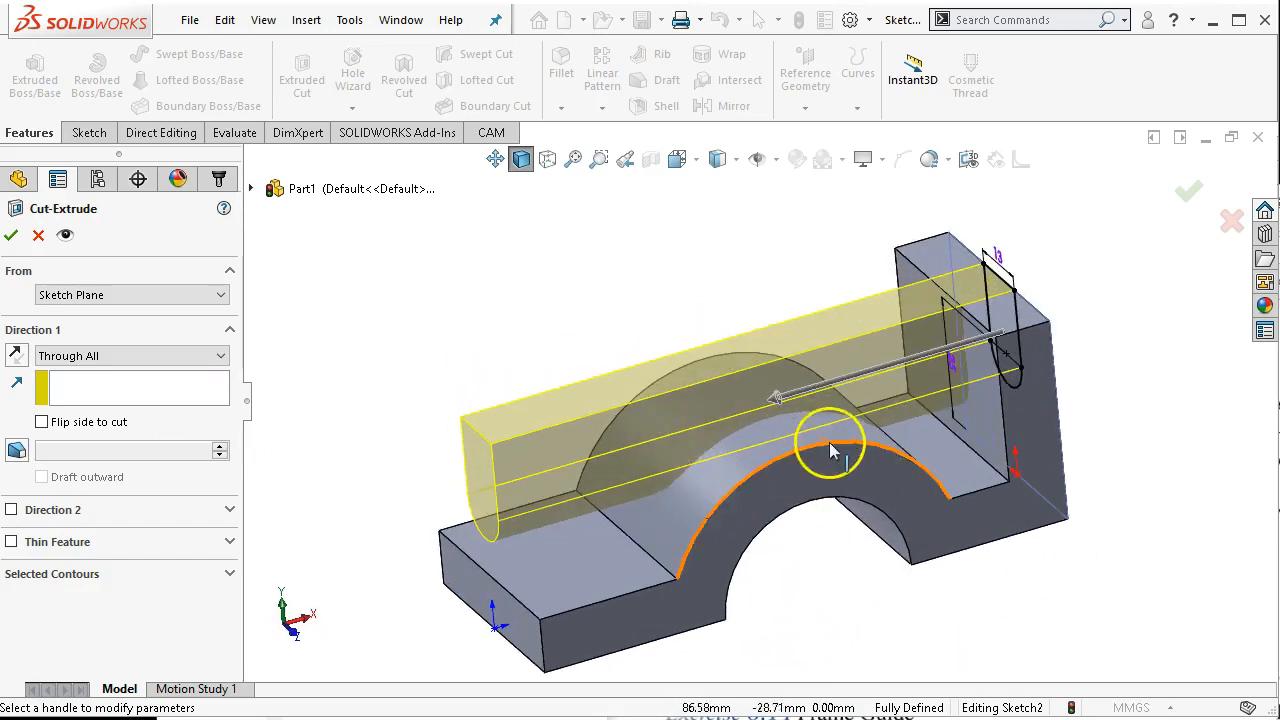
{"action": "middle_click_drag", "start_coordinate": [829, 586], "coordinate": [735, 542]}
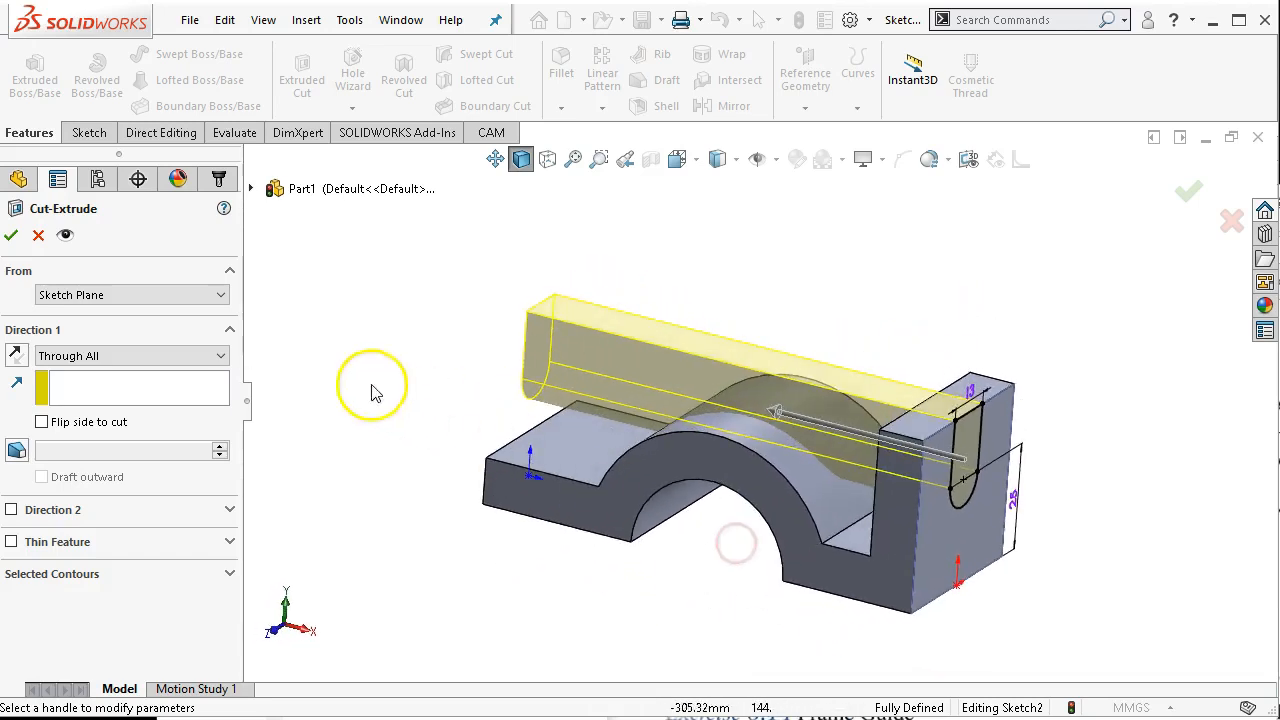
- Change the slot cut's end condition to Up To Next and complete the cut through the upright
{"action": "left_click", "coordinate": [177, 355]}
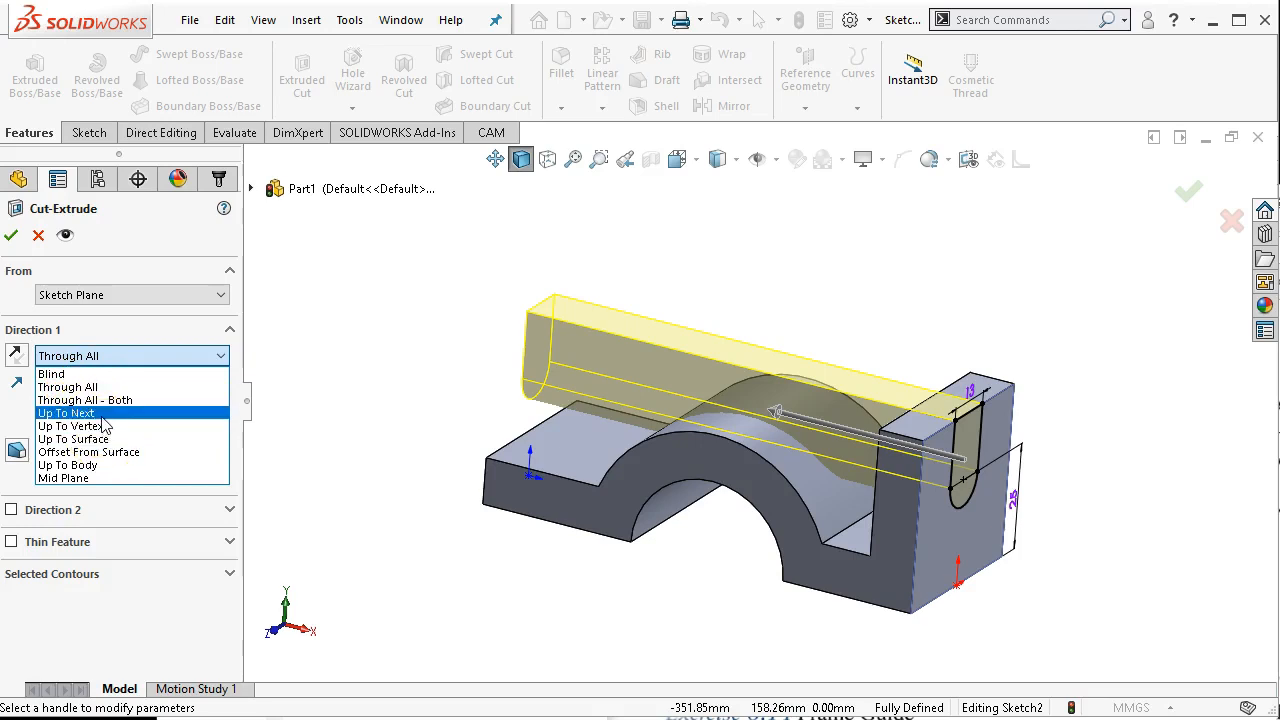
{"action": "left_click", "coordinate": [103, 418]}
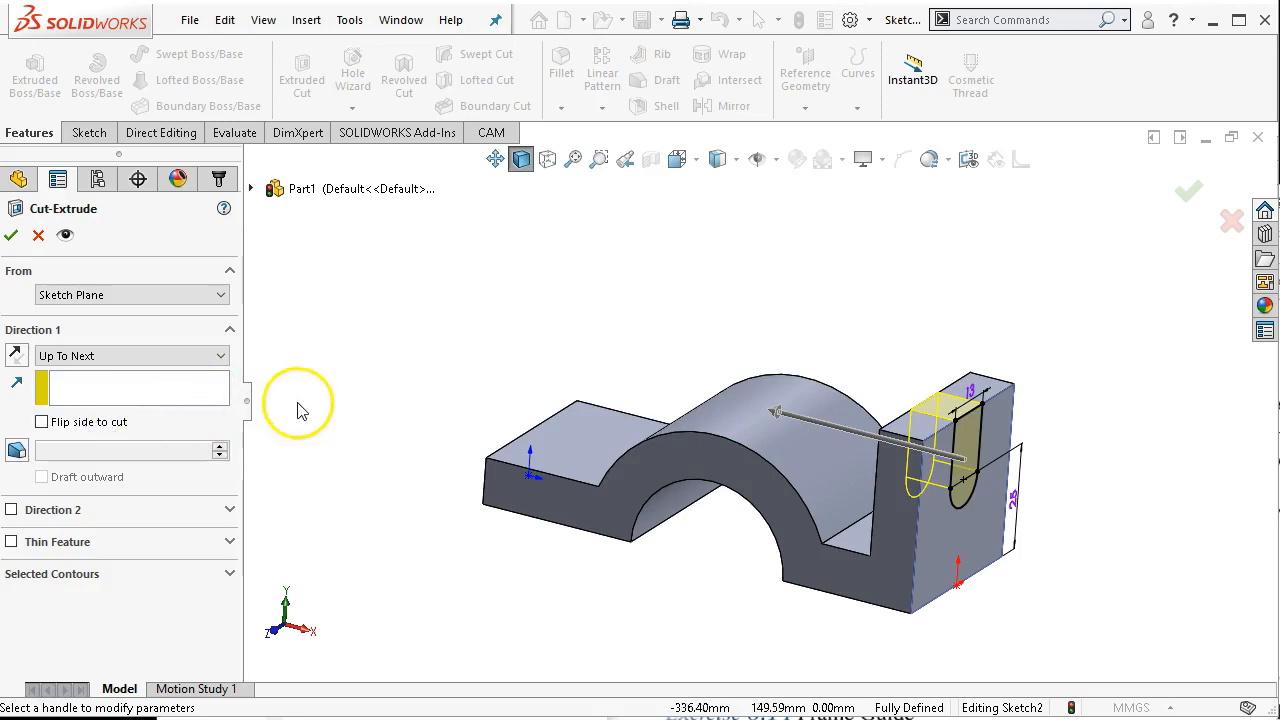
{"action": "middle_click_drag", "start_coordinate": [417, 251], "coordinate": [330, 390]}
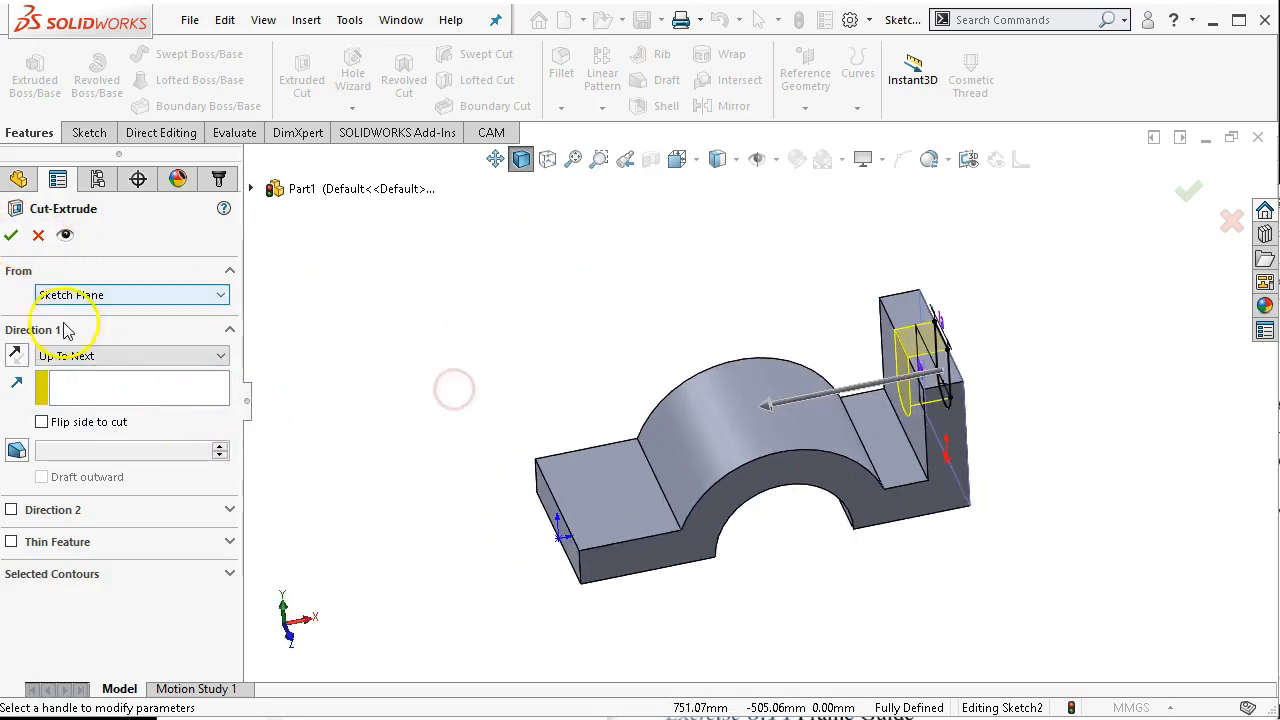
{"action": "left_click", "coordinate": [13, 236]}
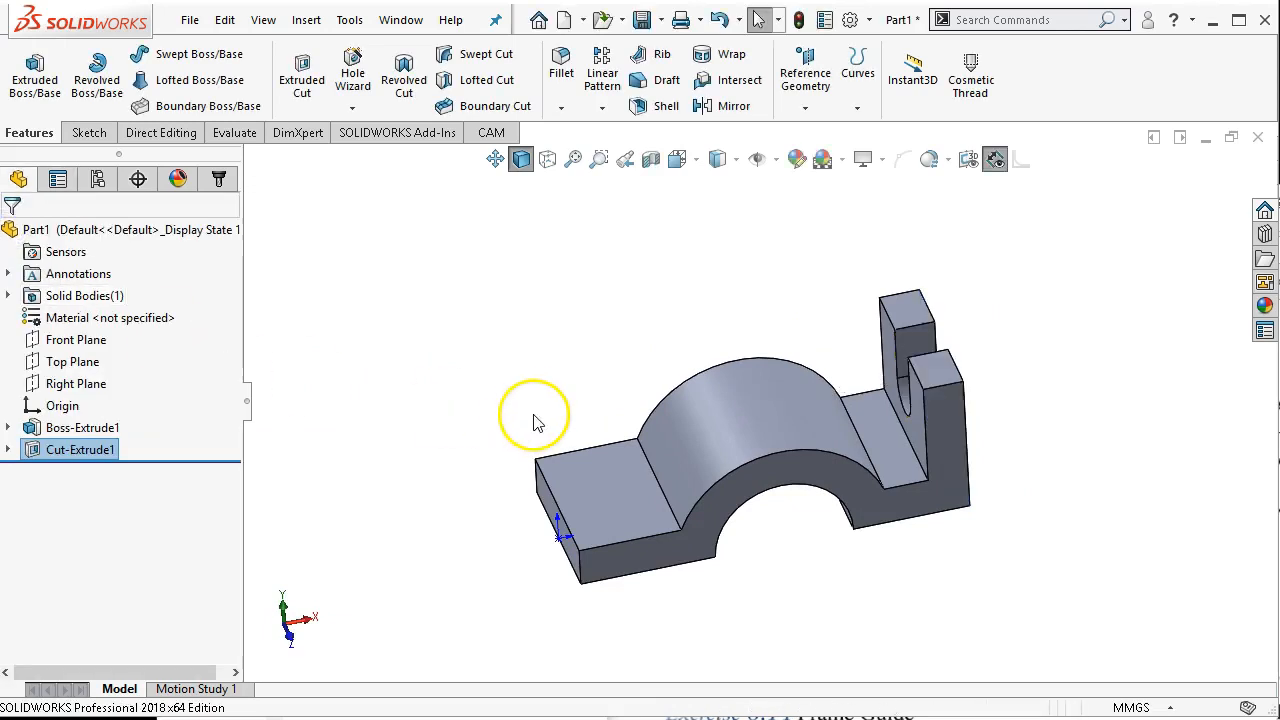
{"action": "left_click", "coordinate": [955, 632]}
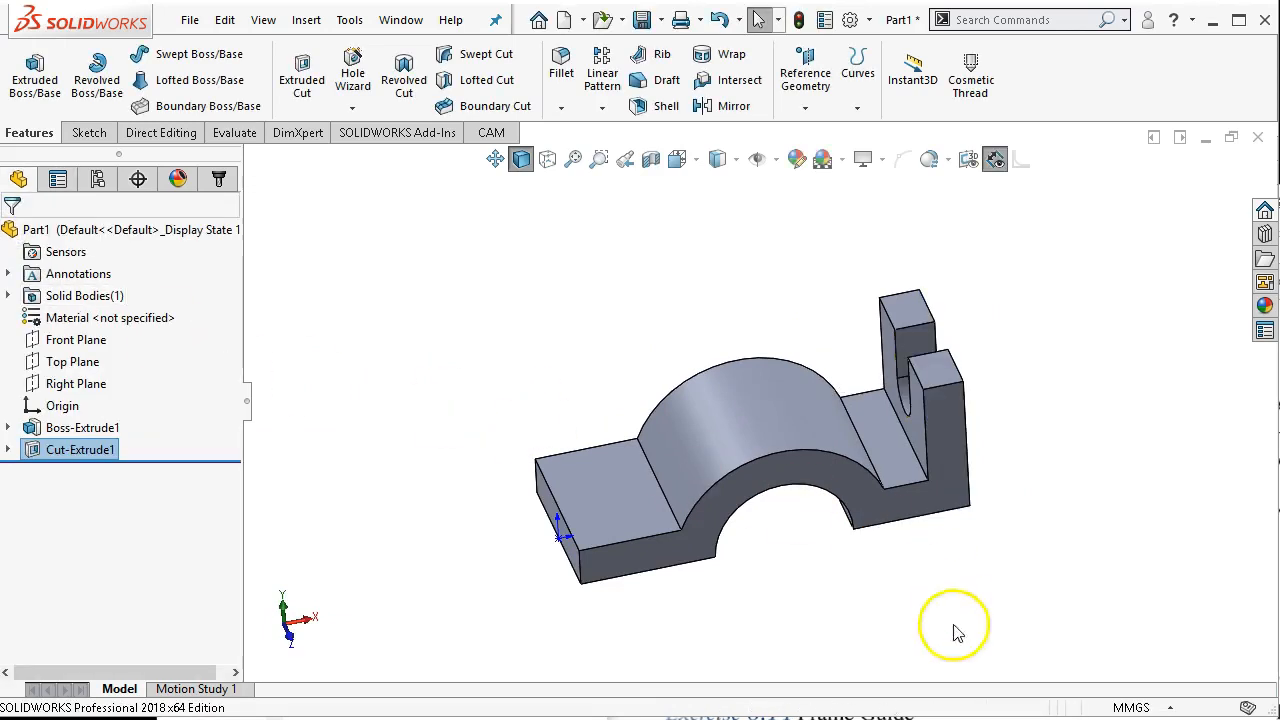
- Check the flat end on the browser's Frame Guide drawing and compare the Top Plane, its underside and its upper face as sketch planes in SOLIDWORKS
{"action": "key", "text": "alt+Tab"}
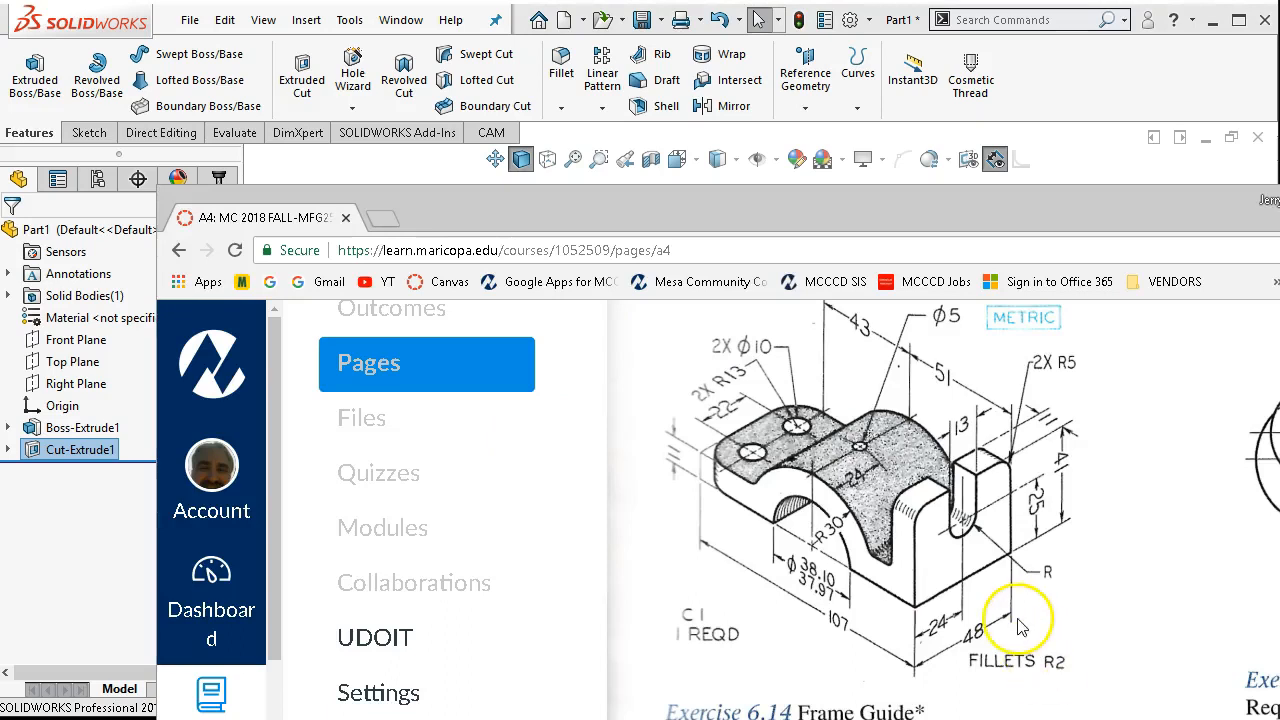
{"action": "left_click", "coordinate": [1117, 168]}
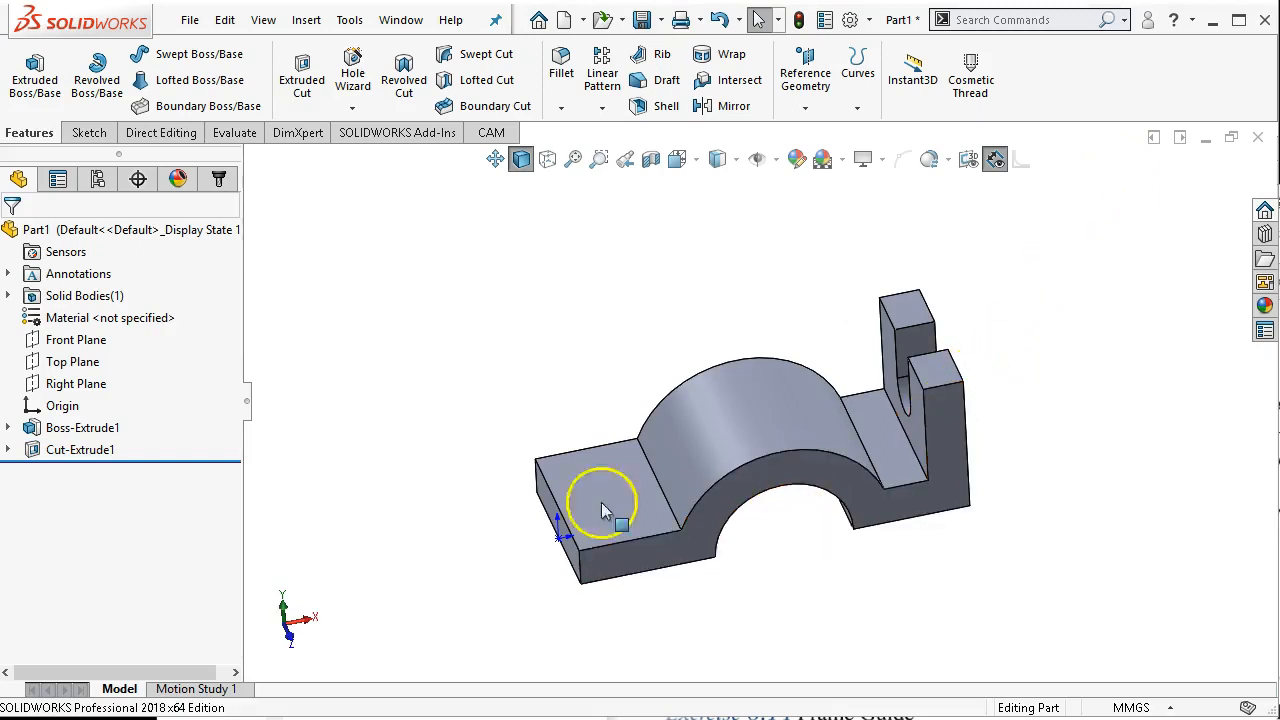
{"action": "left_click", "coordinate": [62, 366]}
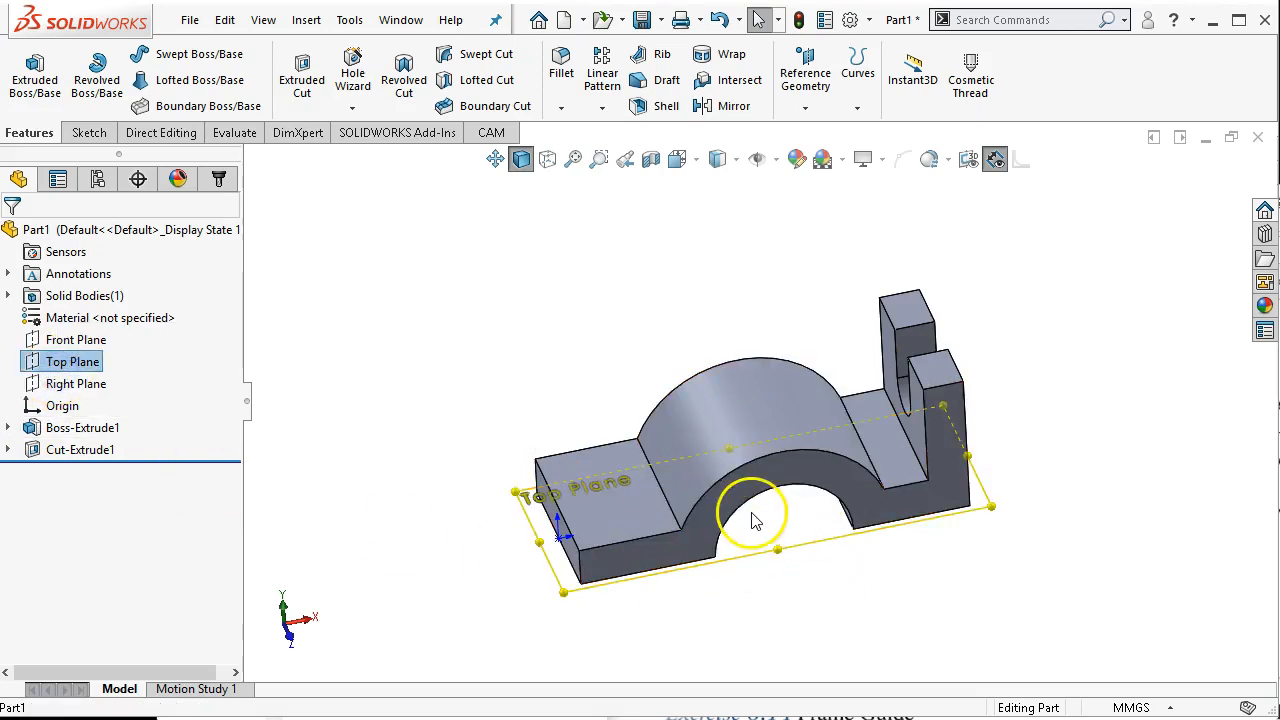
{"action": "middle_click_drag", "start_coordinate": [808, 586], "coordinate": [678, 507]}
{"action": "left_click", "coordinate": [641, 515]}
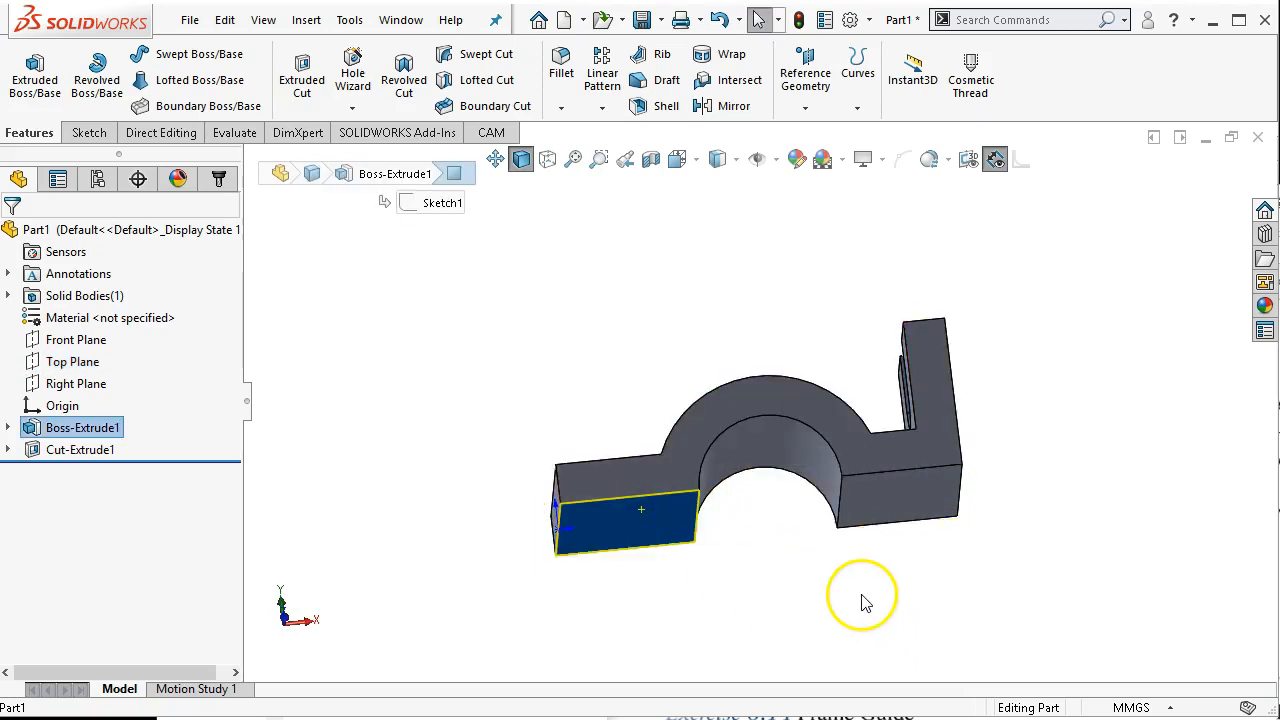
{"action": "middle_click_drag", "start_coordinate": [800, 575], "coordinate": [808, 668]}
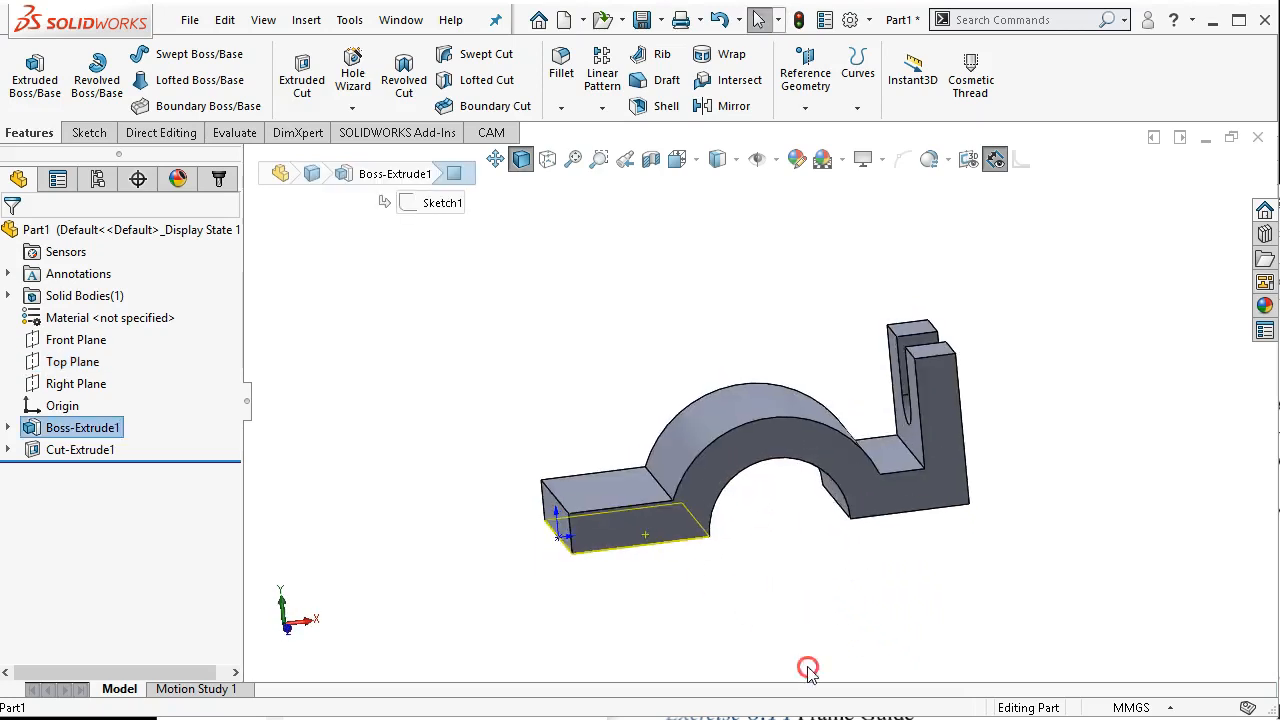
{"action": "left_click", "coordinate": [637, 496]}
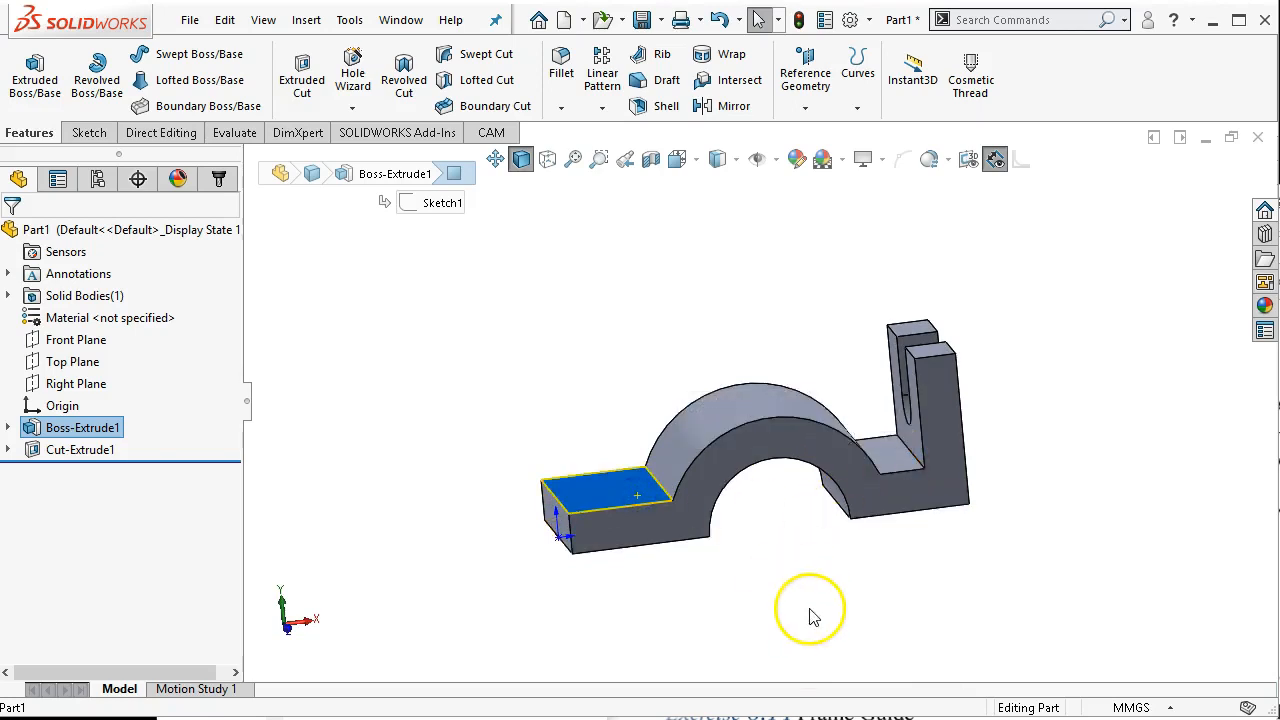
{"action": "middle_click_drag", "start_coordinate": [808, 587], "coordinate": [783, 503]}
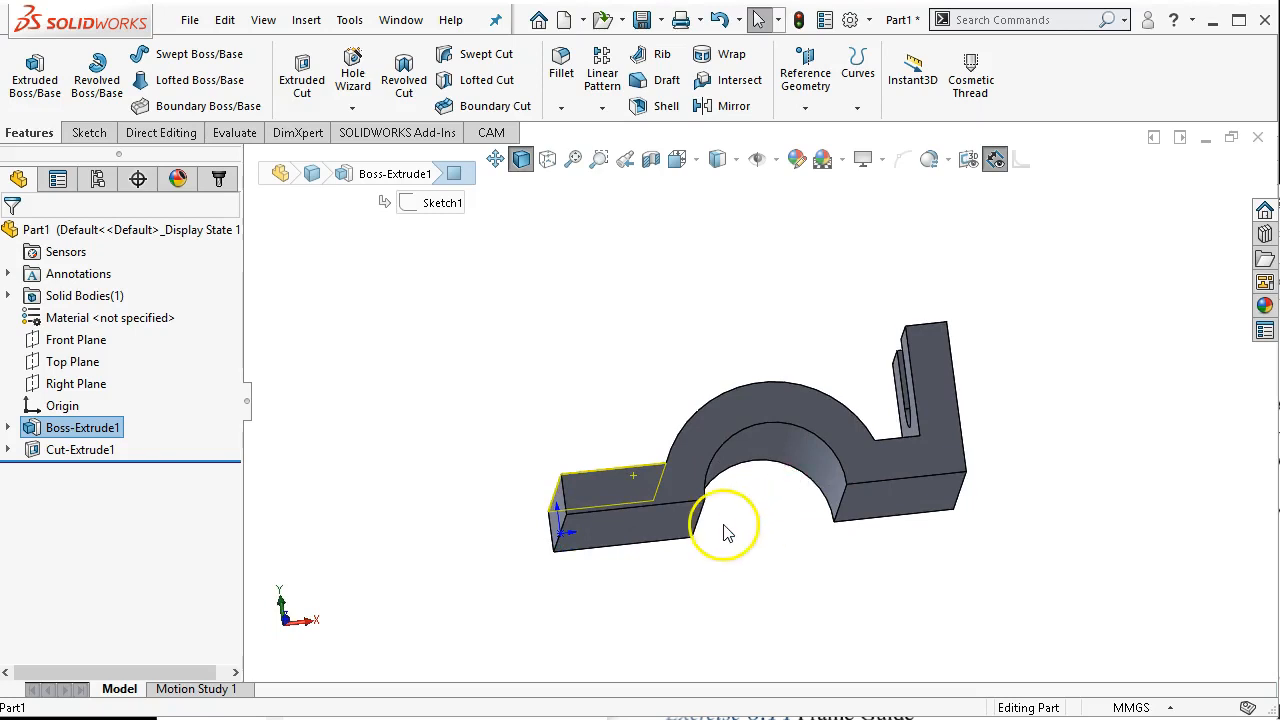
- Start a new sketch on the underside of the part's flat end
{"action": "left_click", "coordinate": [678, 540]}
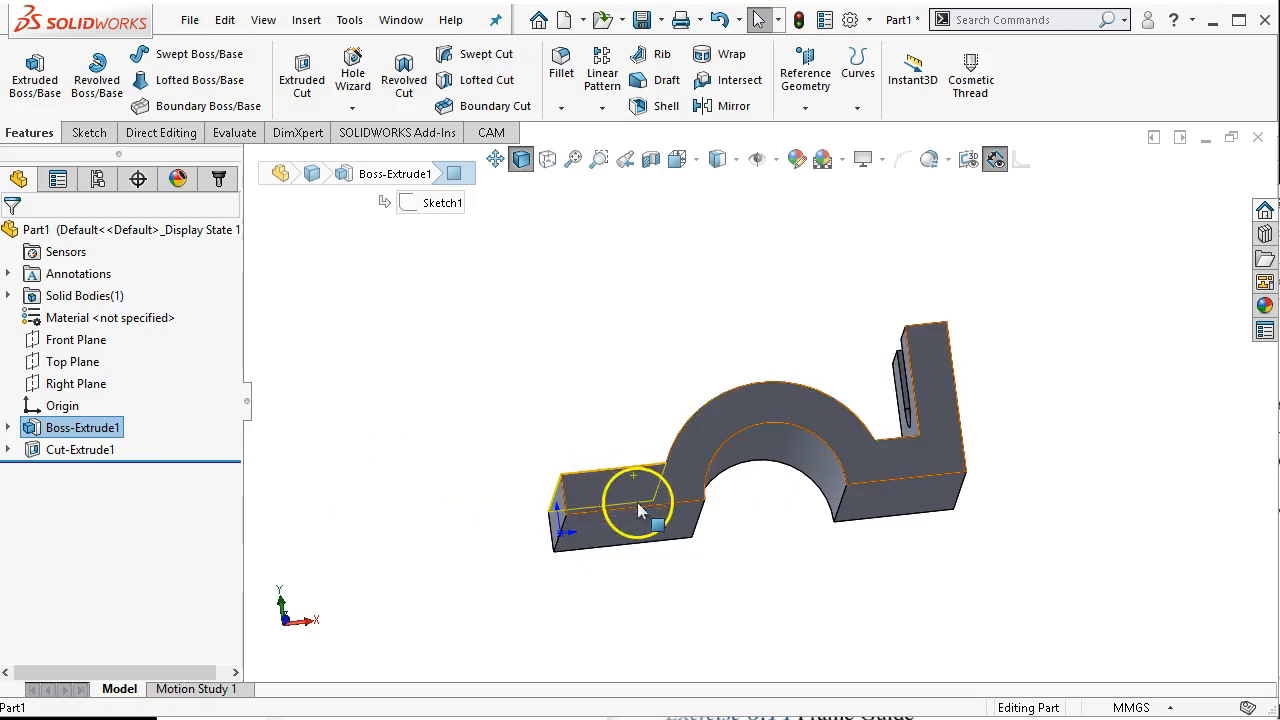
{"action": "left_click", "coordinate": [640, 522]}
{"action": "left_click", "coordinate": [735, 477]}
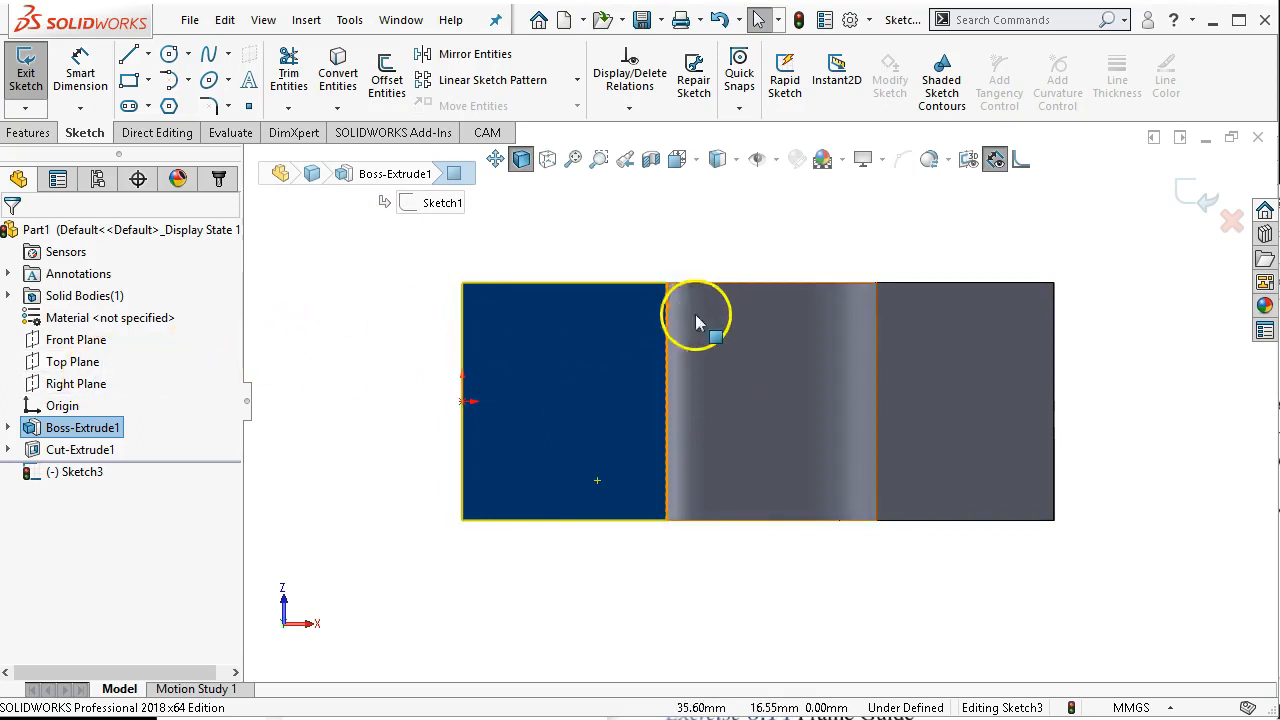
- Sketch a circle near the middle of the arch, level with the origin, and set its diameter to 5 mm
{"action": "left_click", "coordinate": [170, 55]}
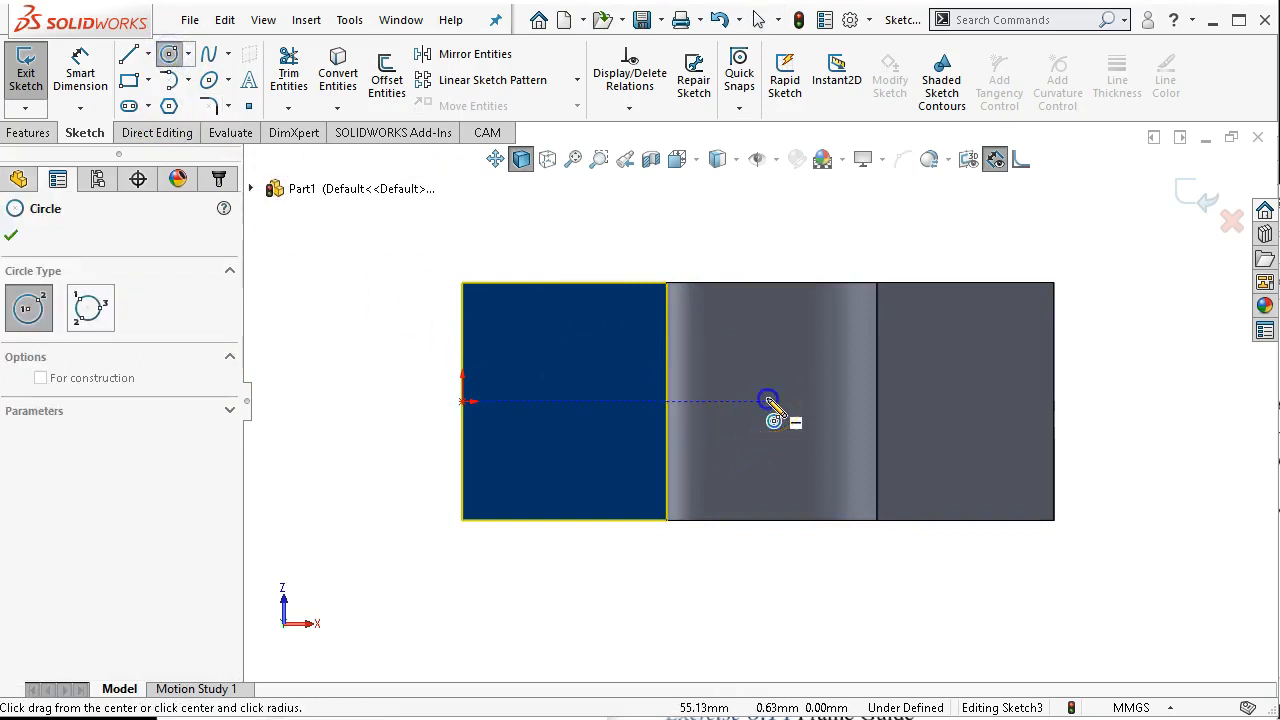
{"action": "left_click", "coordinate": [767, 401]}
{"action": "left_click", "coordinate": [778, 416]}
{"action": "right_click", "coordinate": [865, 228]}
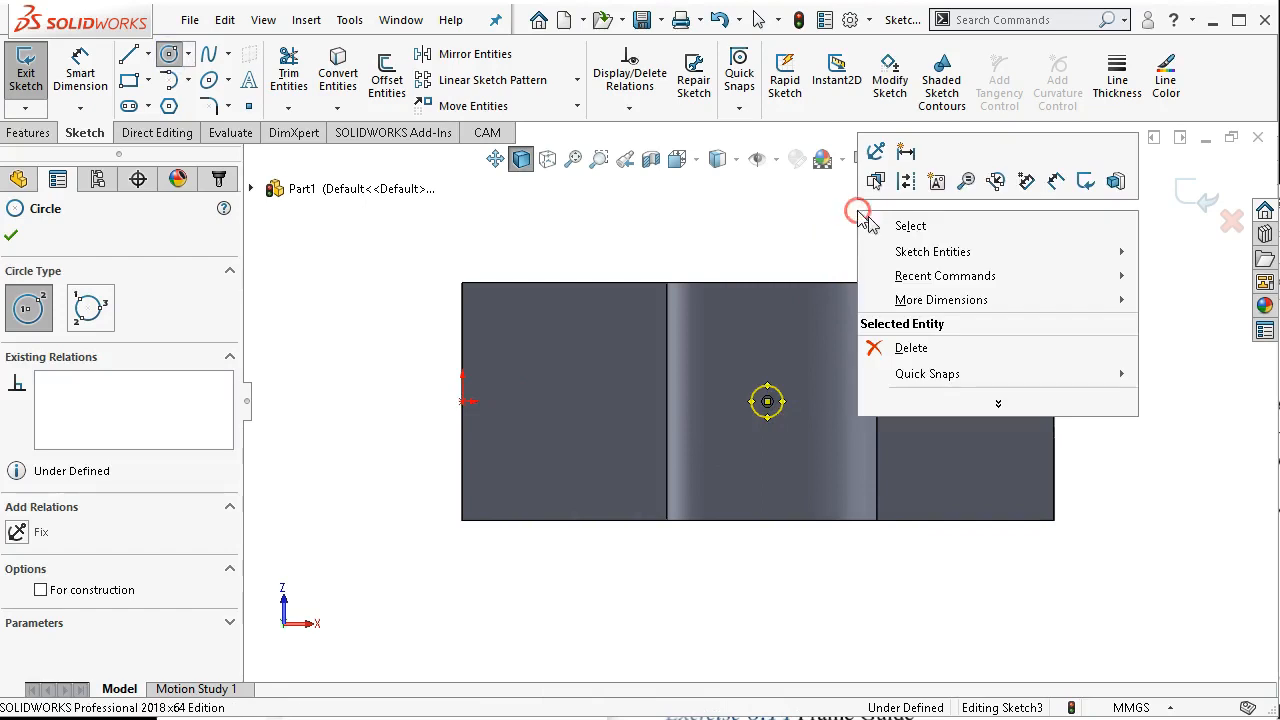
{"action": "left_click", "coordinate": [1052, 179]}
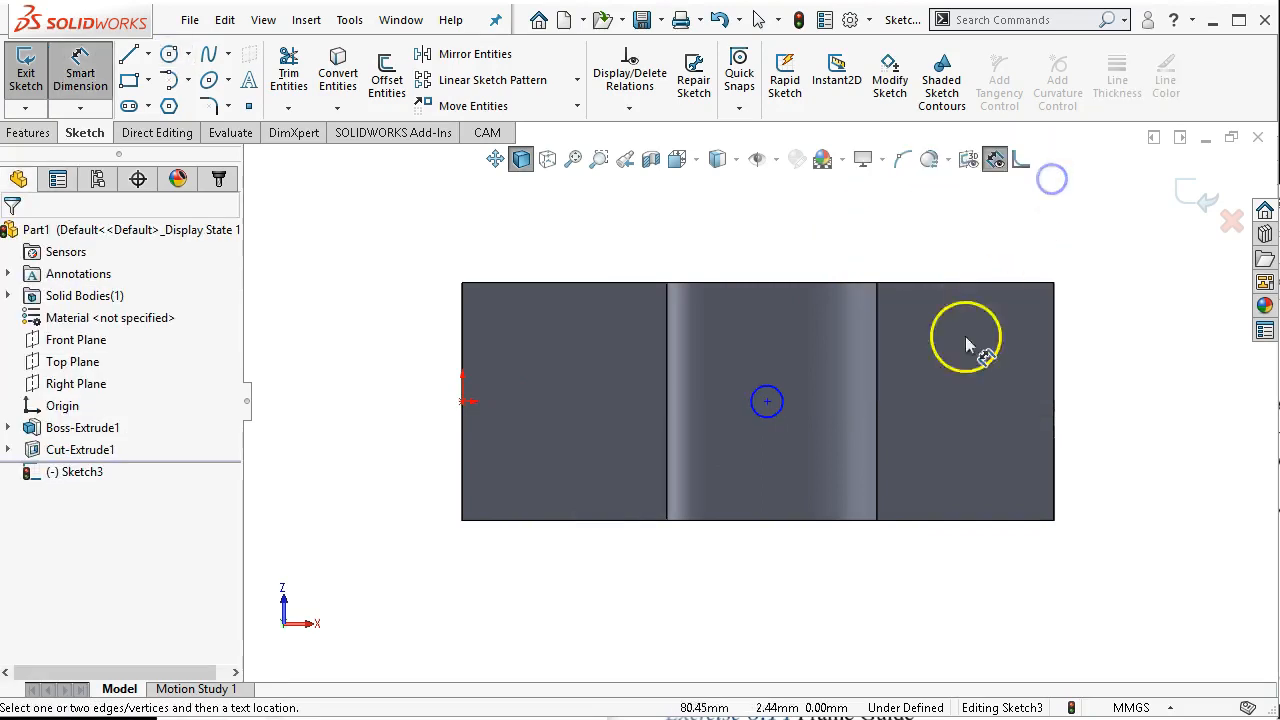
{"action": "left_click", "coordinate": [777, 415]}
{"action": "left_click", "coordinate": [921, 560]}
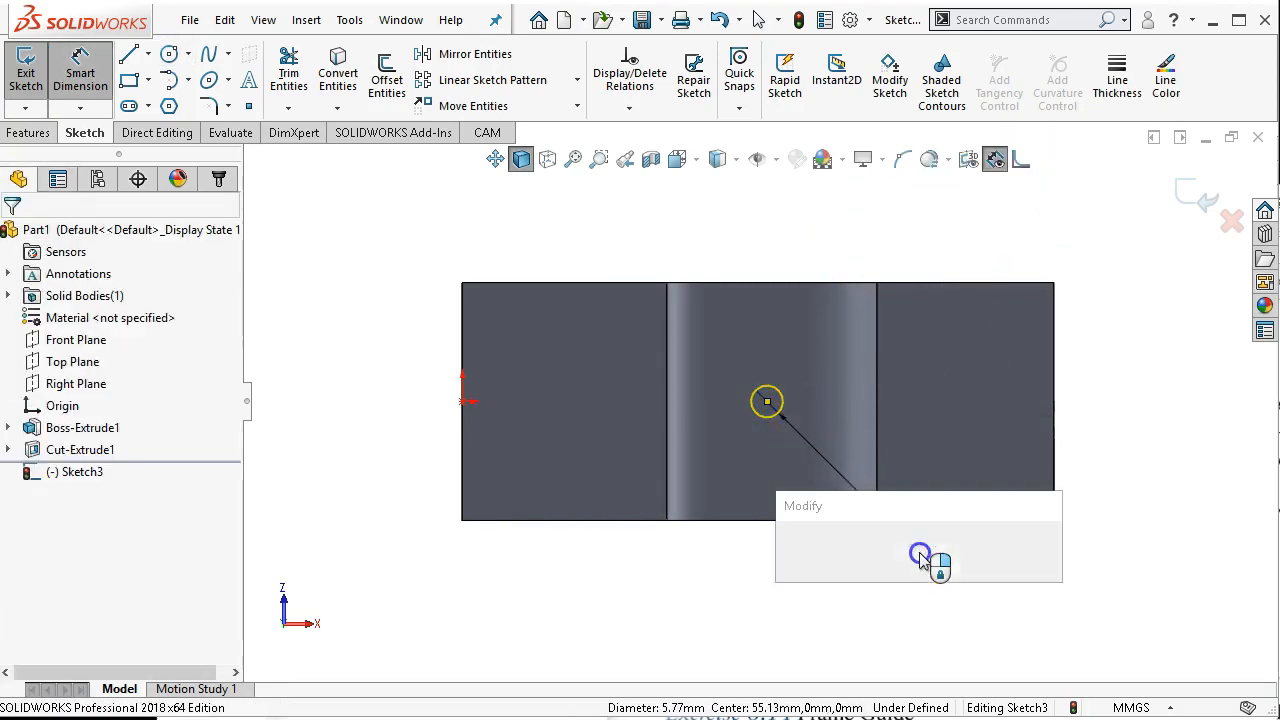
{"action": "type", "text": "5.00mm"}
{"action": "key", "text": "Return"}
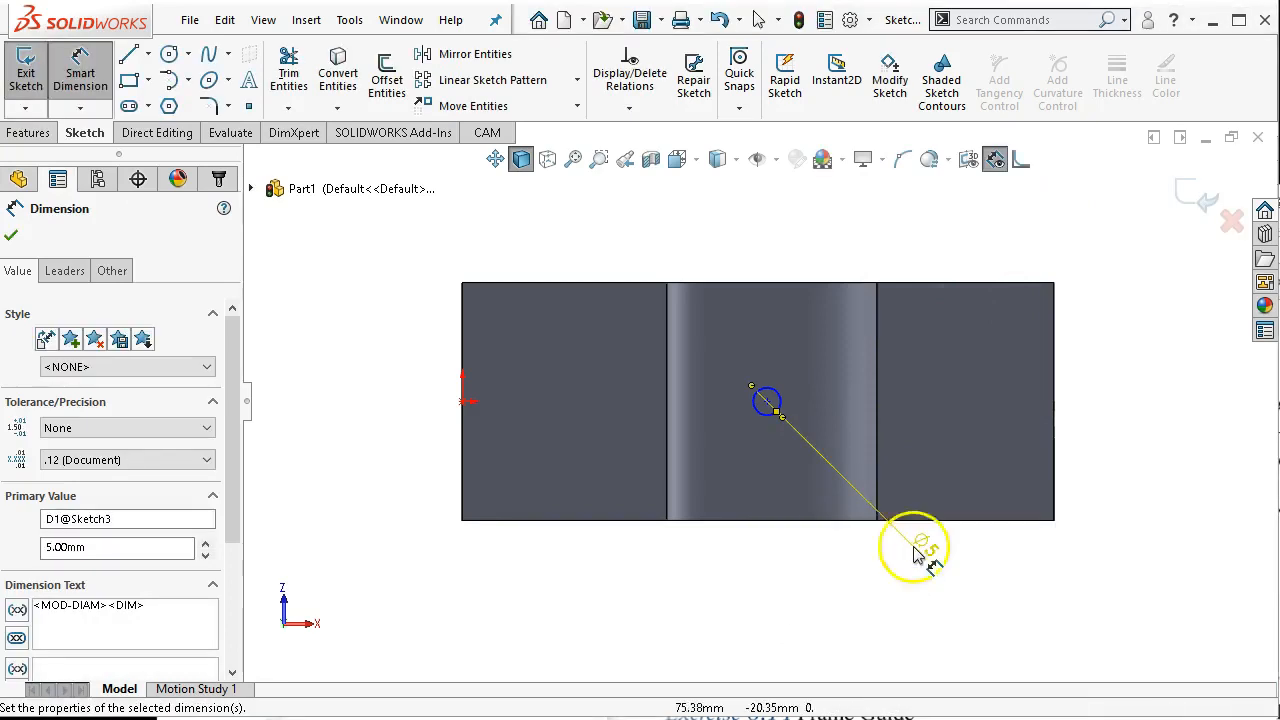
{"action": "left_click", "coordinate": [785, 407]}
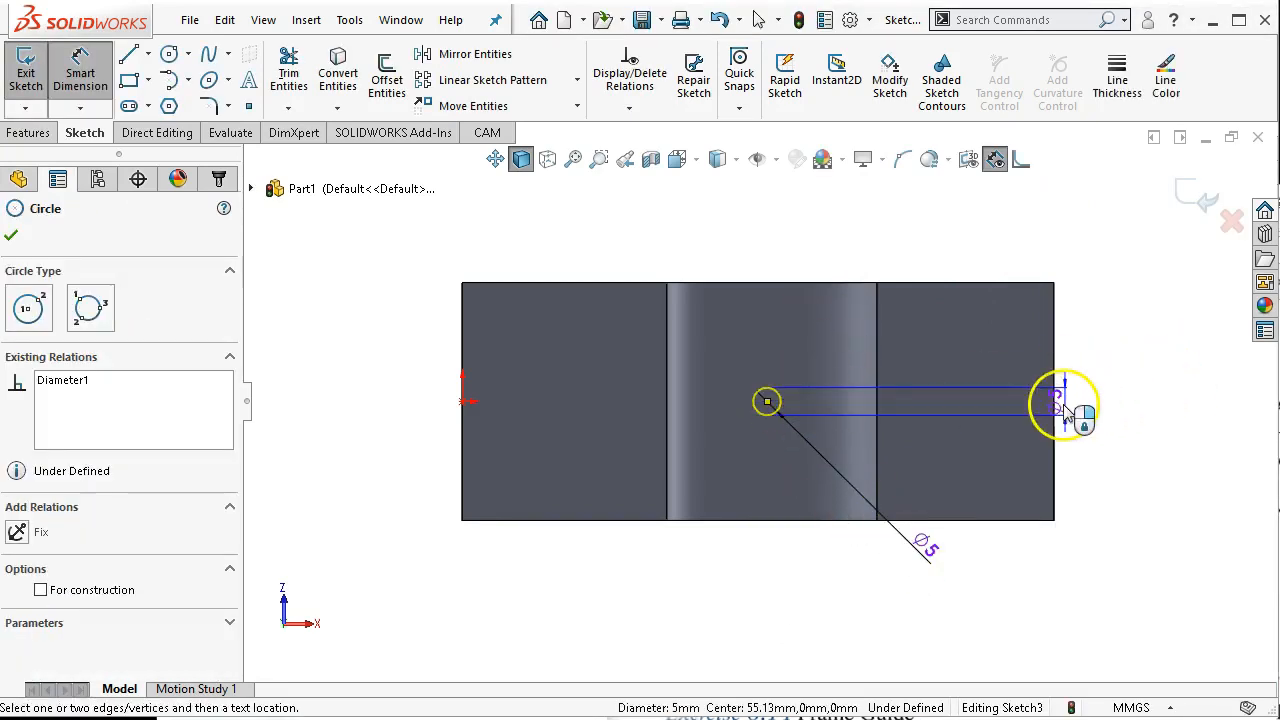
{"action": "left_click", "coordinate": [1058, 410]}
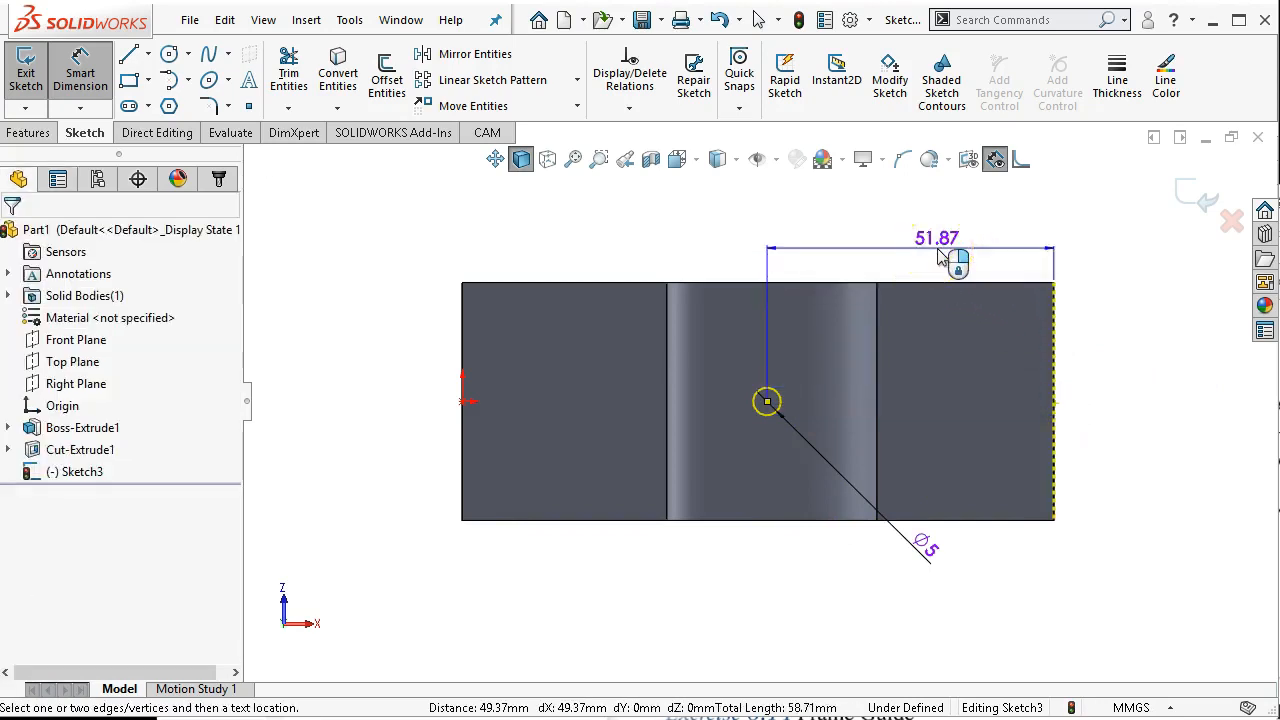
{"action": "key", "text": "Escape"}
{"action": "key", "text": "Escape"}
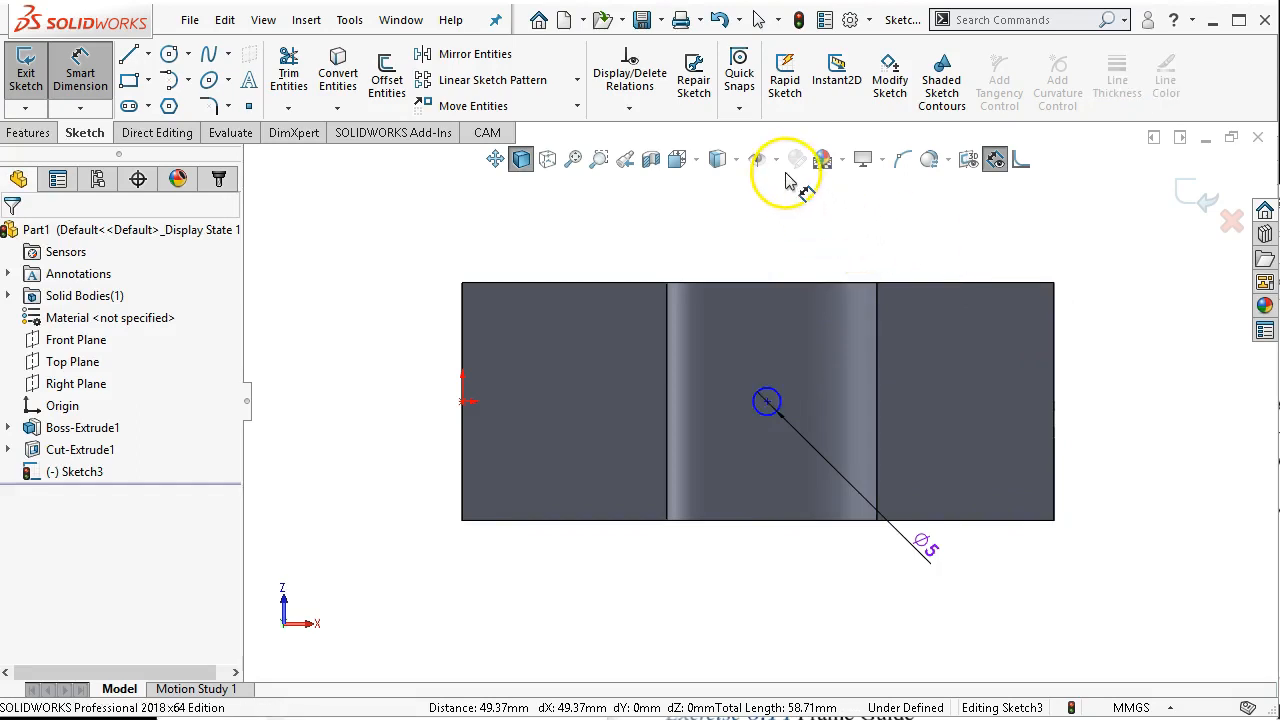
{"action": "key", "text": "Escape"}
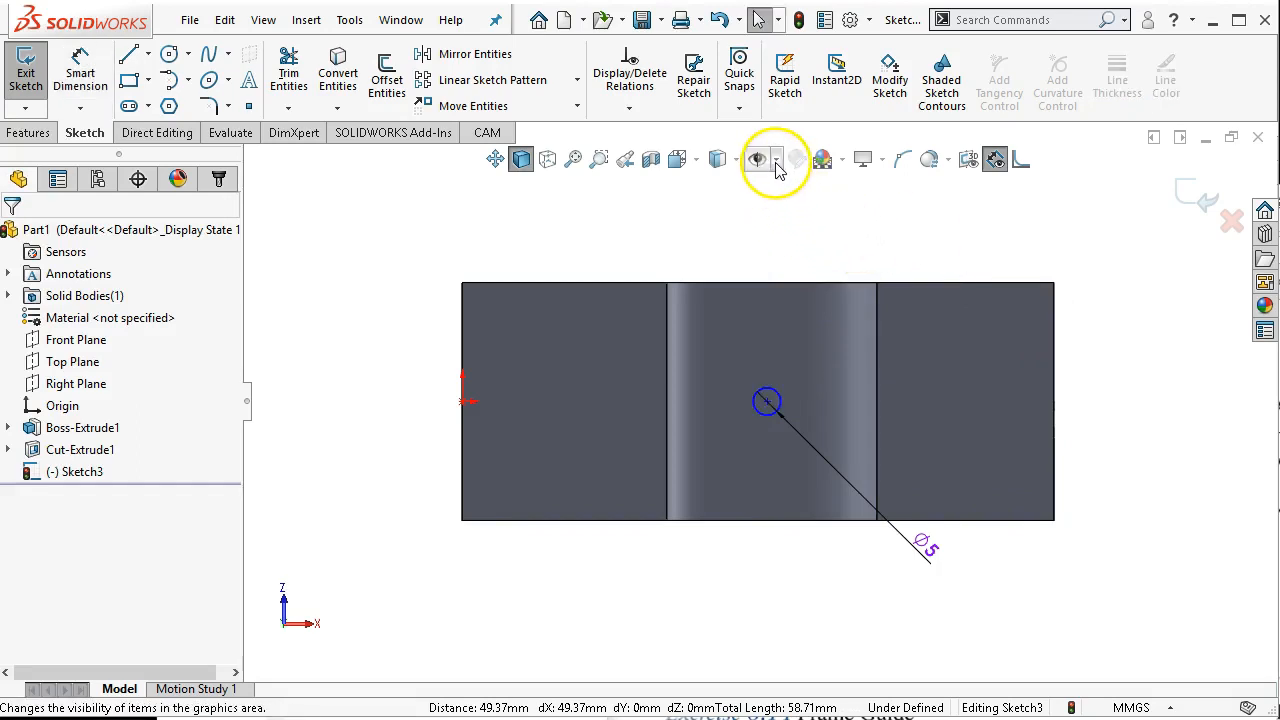
- Turn on the display of temporary axes in the model view
{"action": "left_click", "coordinate": [776, 159]}
{"action": "left_click", "coordinate": [789, 187]}
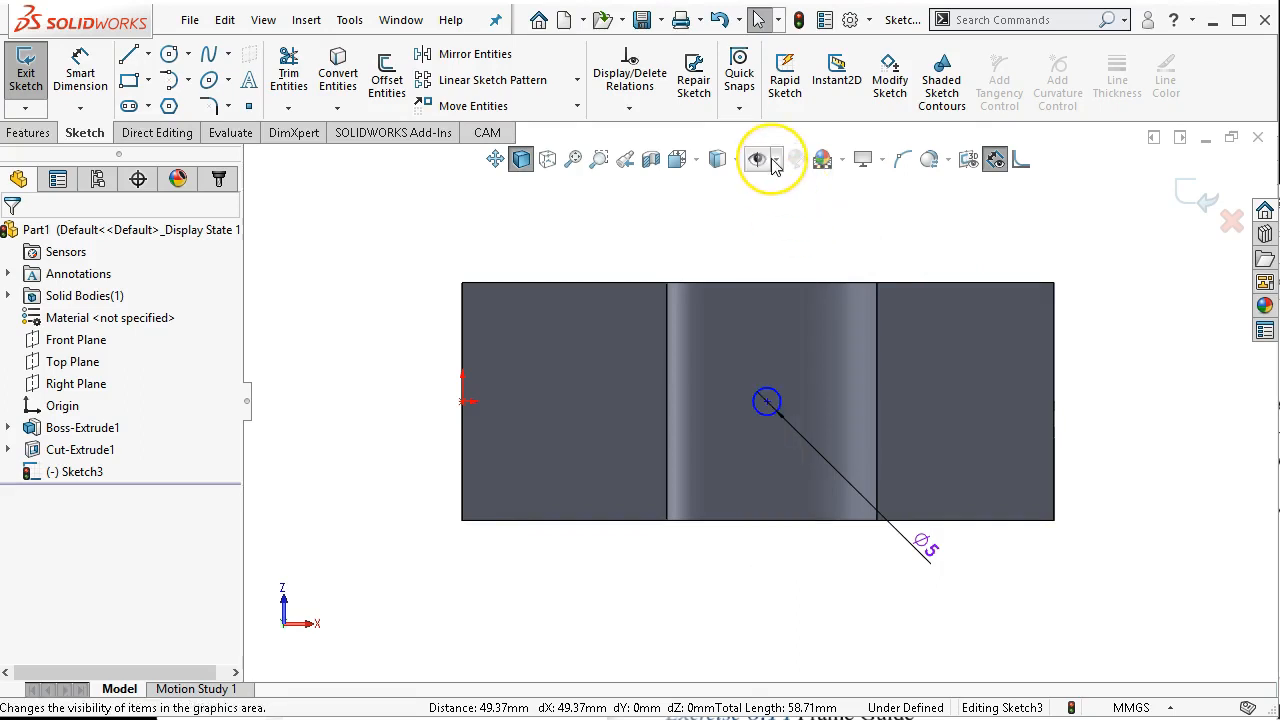
{"action": "left_click", "coordinate": [778, 161]}
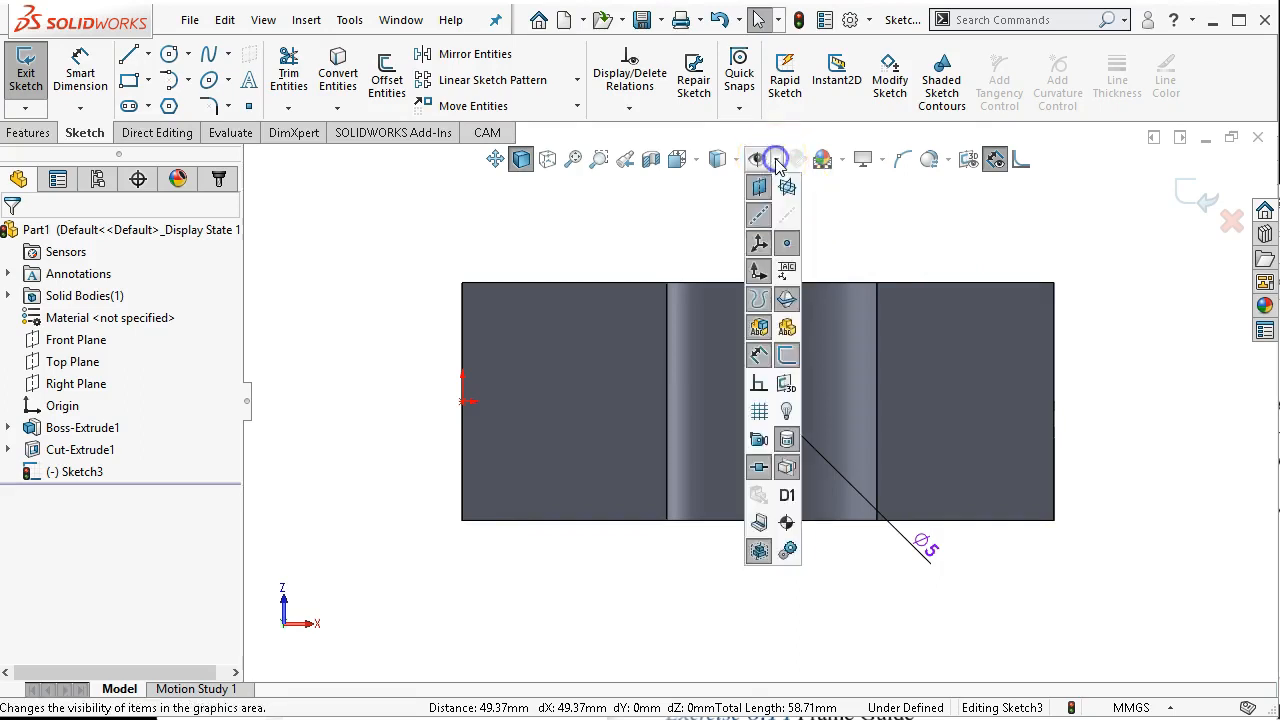
{"action": "left_click", "coordinate": [789, 217]}
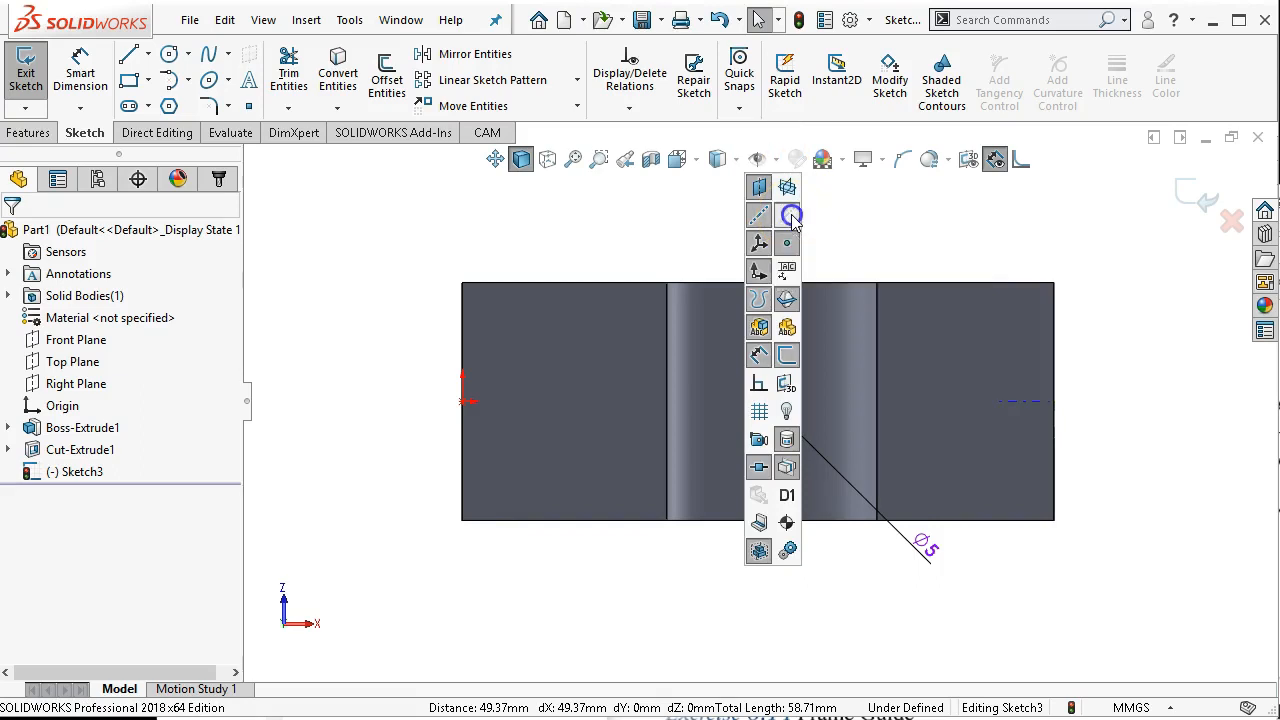
{"action": "left_click", "coordinate": [848, 237]}
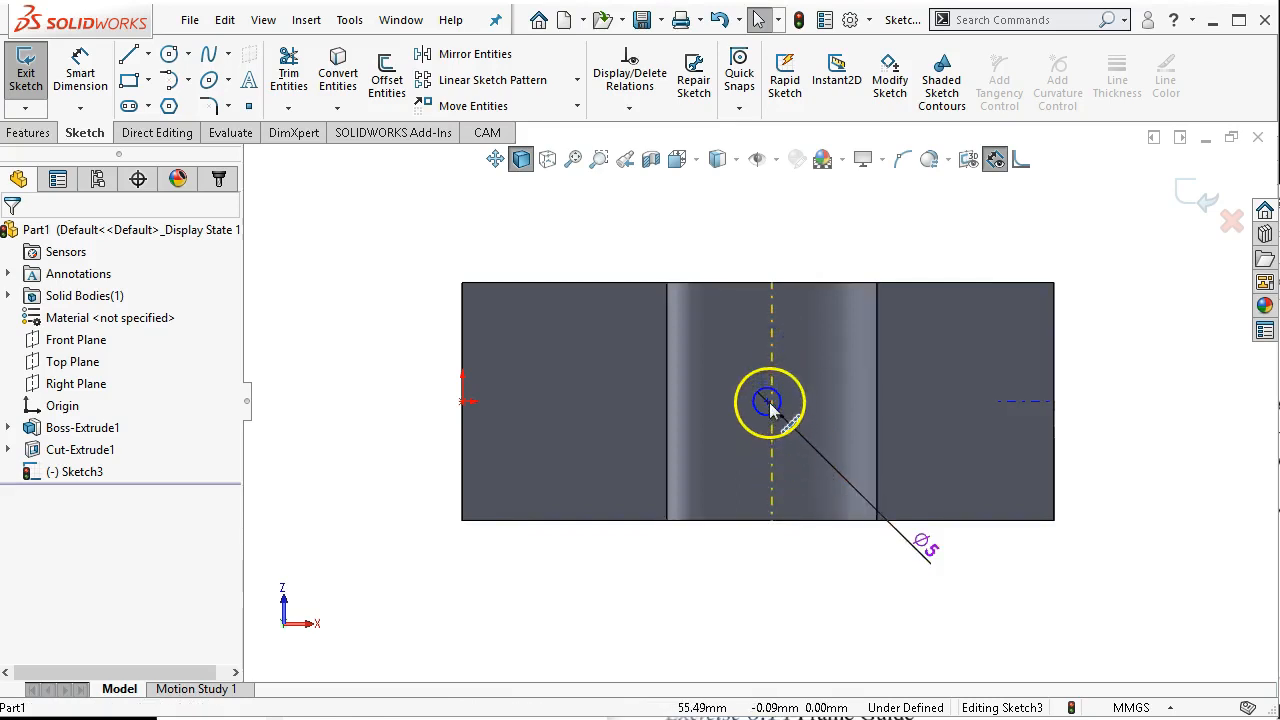
- Make the 5 mm circle's center coincident with the arch's temporary axis
{"action": "scroll", "coordinate": [779, 424], "scroll_direction": "down", "scroll_amount": 2}
{"action": "scroll", "coordinate": [779, 424], "scroll_direction": "down", "scroll_amount": 2}
{"action": "left_click", "coordinate": [744, 386]}
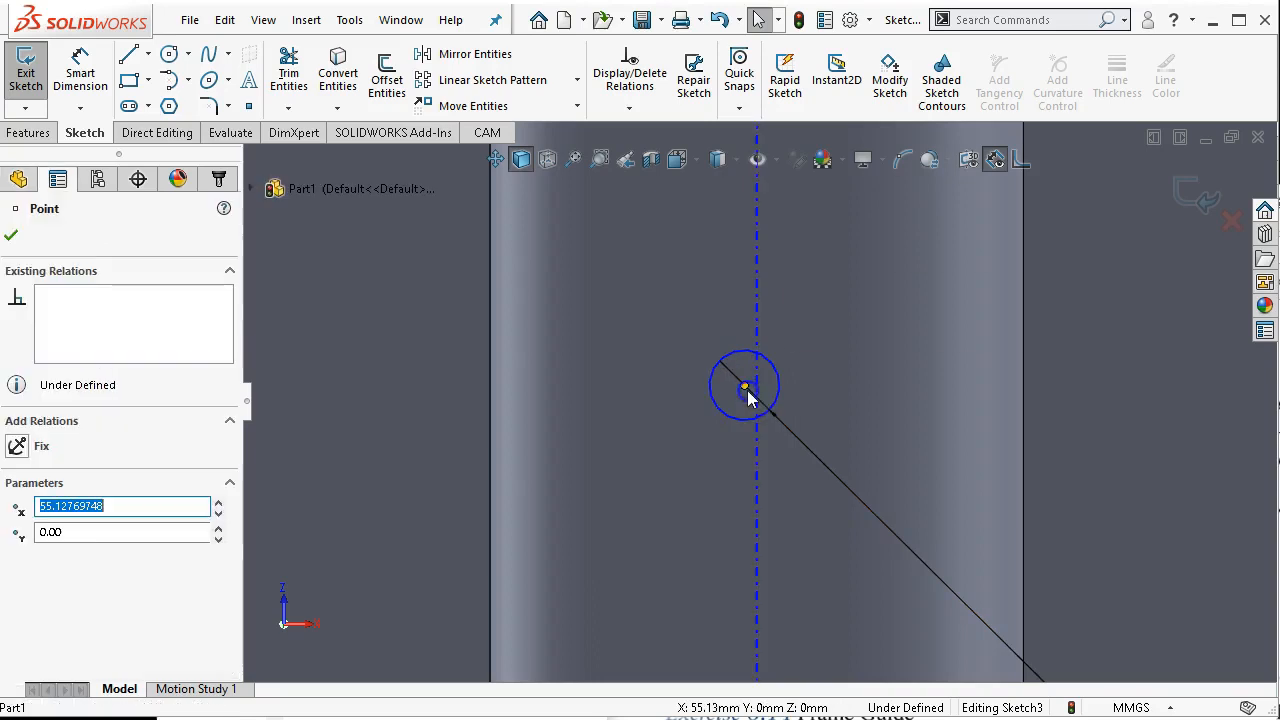
{"action": "left_click", "coordinate": [758, 308], "text": "ctrl"}
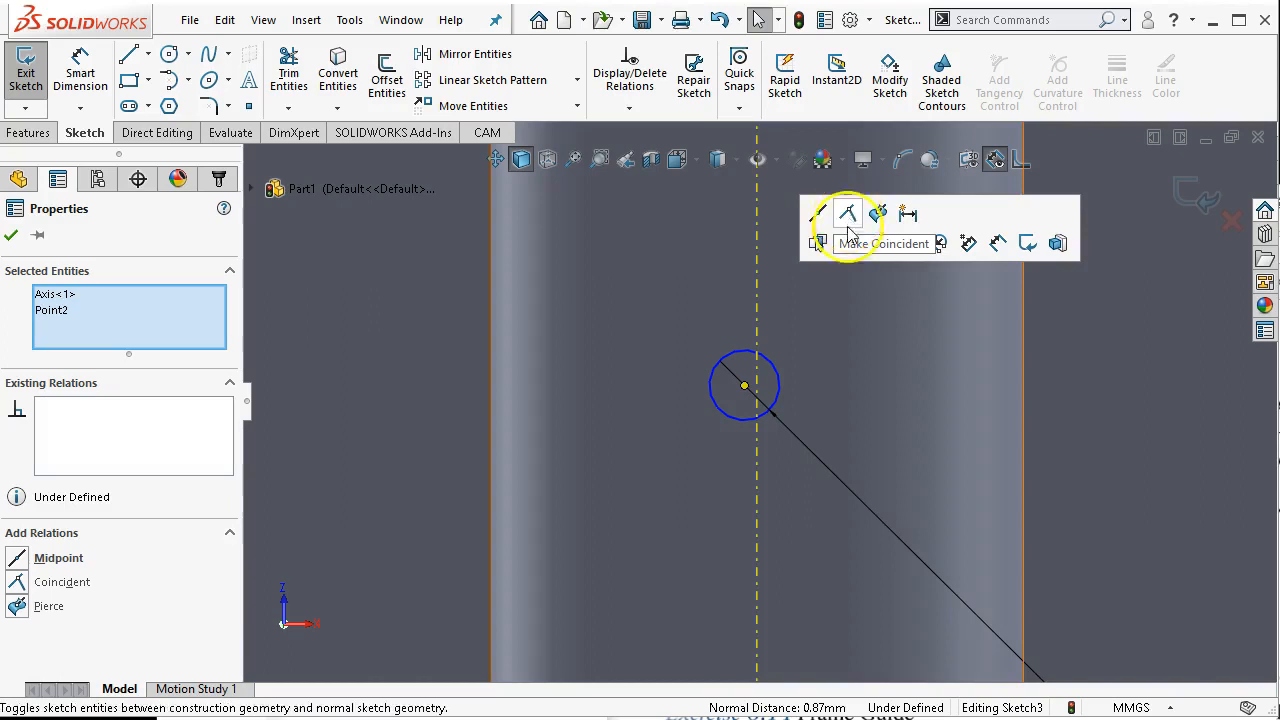
{"action": "key", "text": "f"}
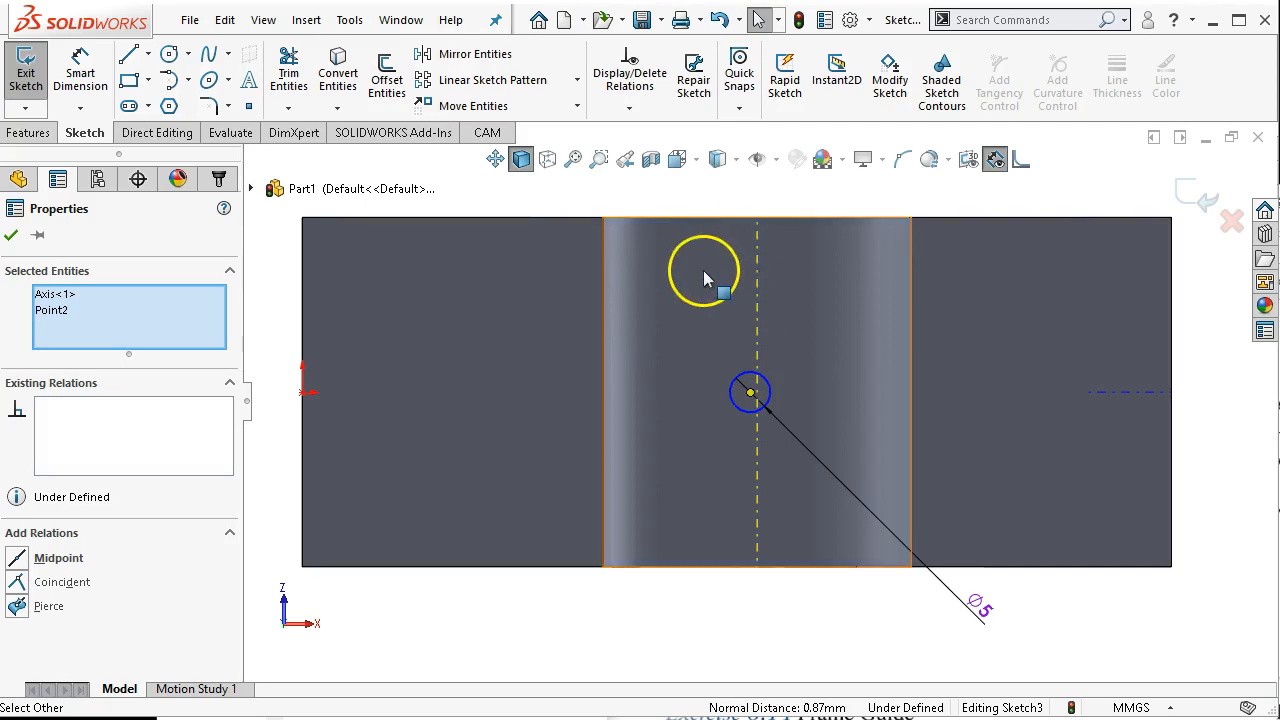
{"action": "left_click", "coordinate": [20, 582]}
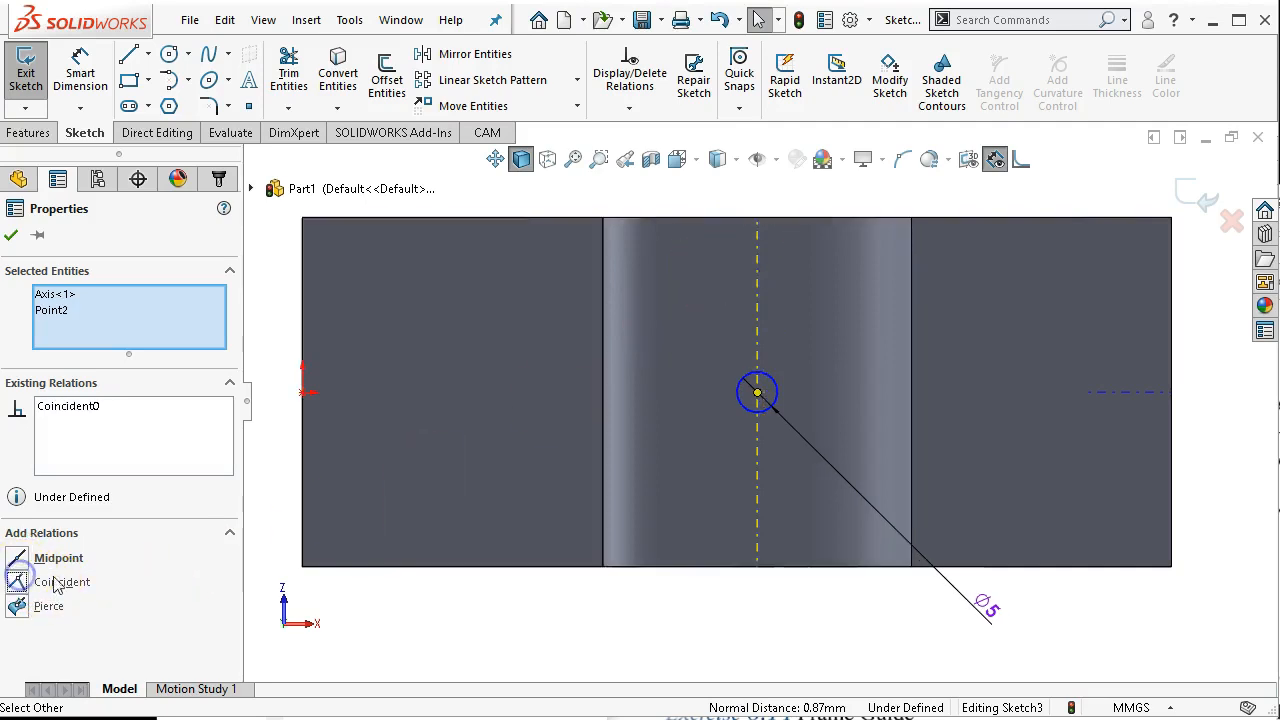
{"action": "key", "text": "Escape"}
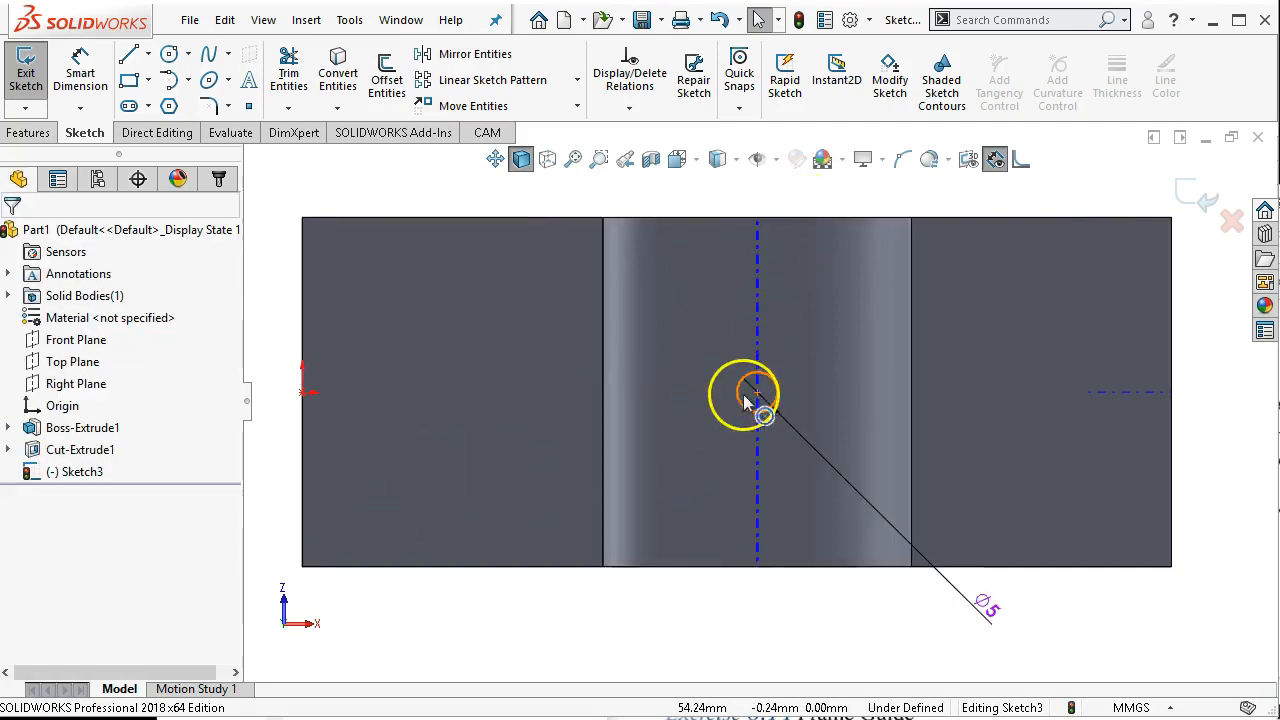
- Add a Horizontal relation between the circle's center and the origin, and hide the temporary axes
{"action": "left_click", "coordinate": [757, 392]}
{"action": "mouse_move", "coordinate": [767, 387]}
{"action": "left_mouse_down"}
{"action": "mouse_move", "coordinate": [766, 334]}
{"action": "mouse_move", "coordinate": [767, 386]}
{"action": "left_mouse_up"}
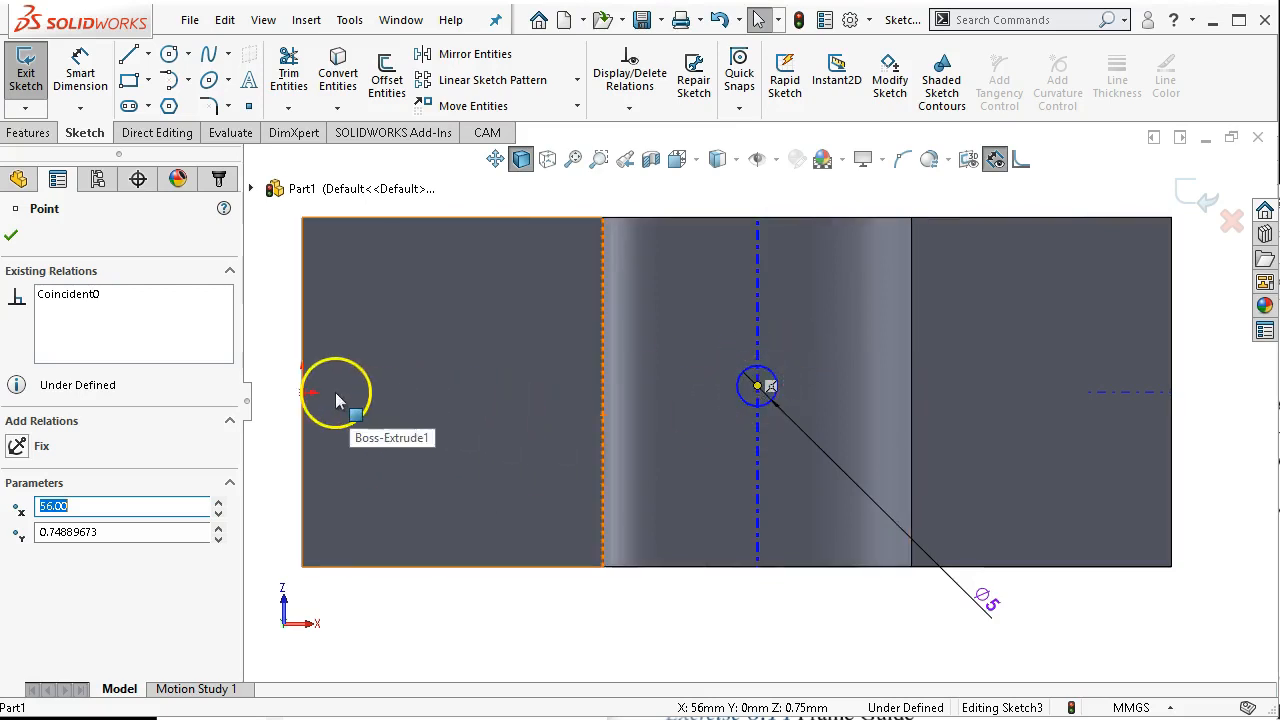
{"action": "left_click", "coordinate": [301, 390], "text": "ctrl"}
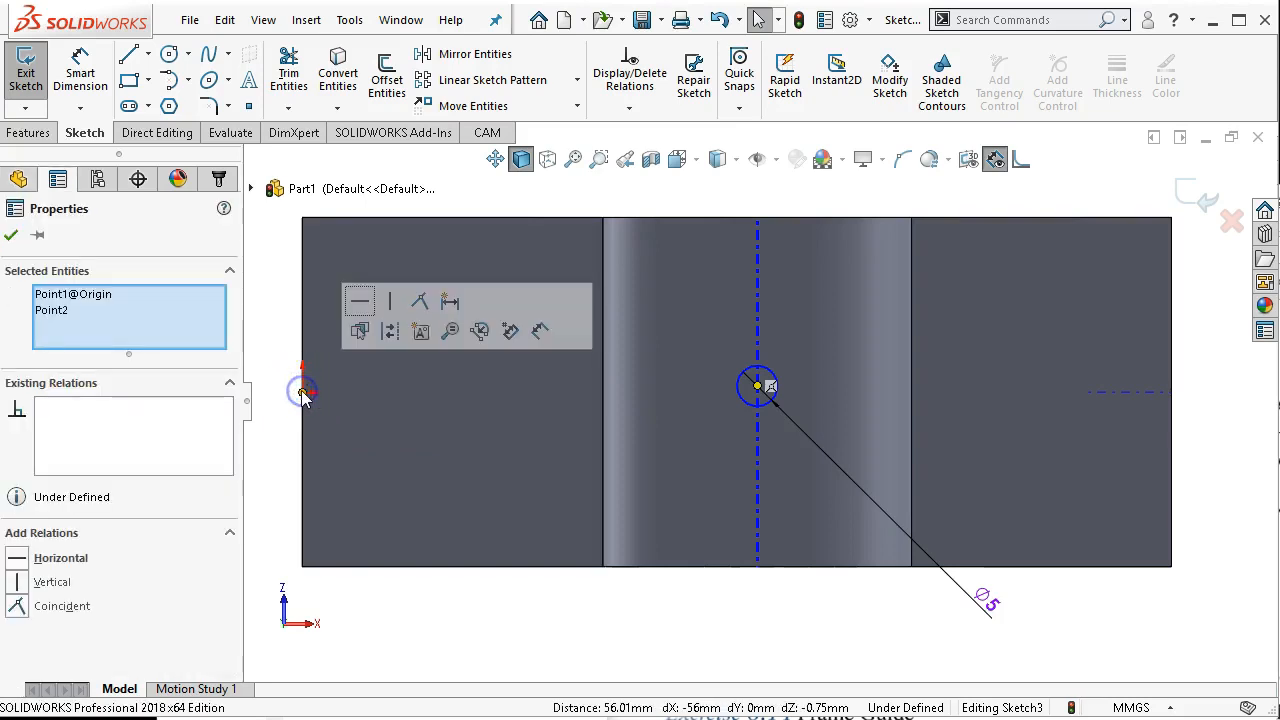
{"action": "left_click", "coordinate": [360, 300]}
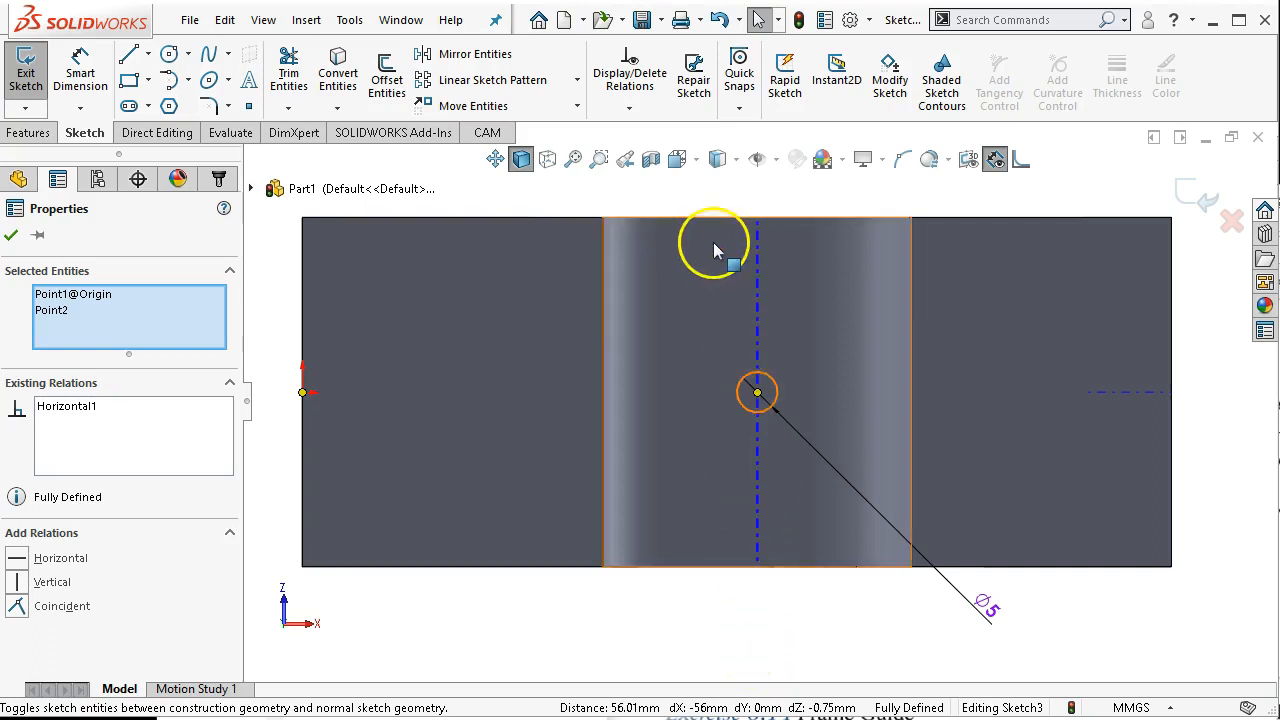
{"action": "left_click", "coordinate": [778, 159]}
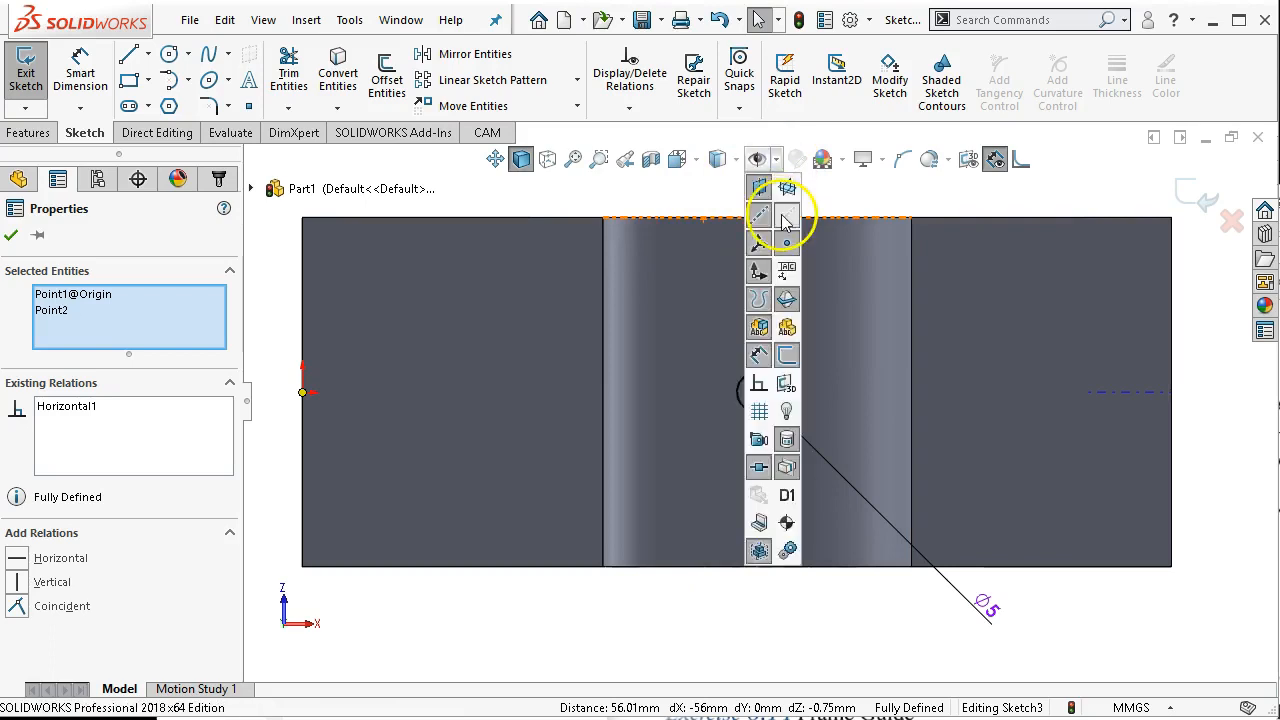
- Cut the 5 mm circle up through the arch as an extruded cut with the Through All end condition
{"action": "middle_click_drag", "start_coordinate": [928, 434], "coordinate": [894, 529]}
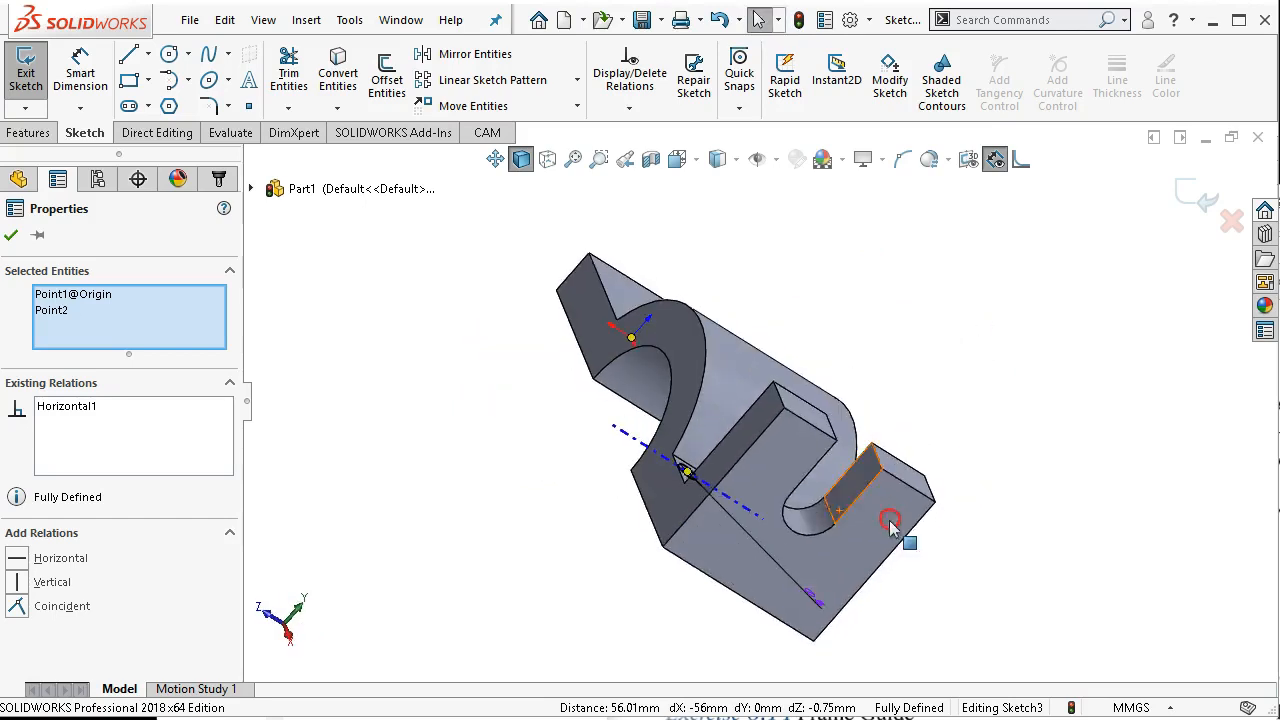
{"action": "left_click", "coordinate": [1030, 569]}
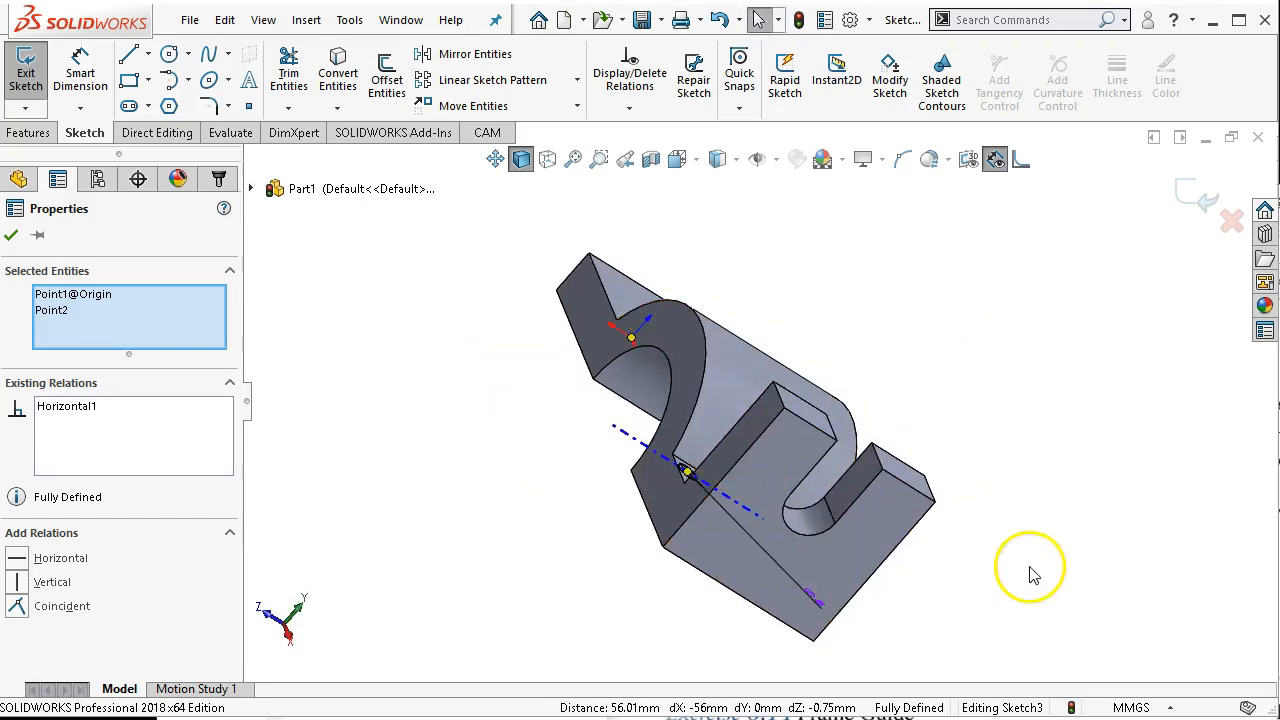
{"action": "key", "text": "ctrl+8"}
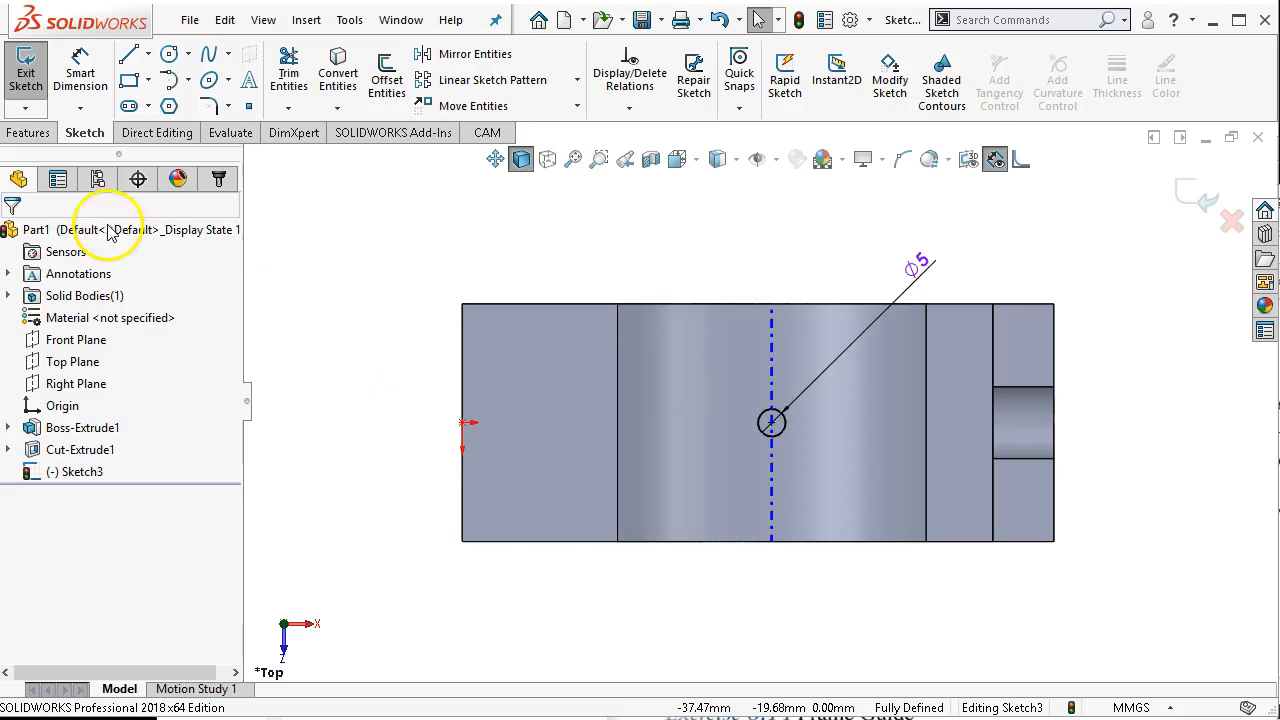
{"action": "left_click", "coordinate": [30, 134]}
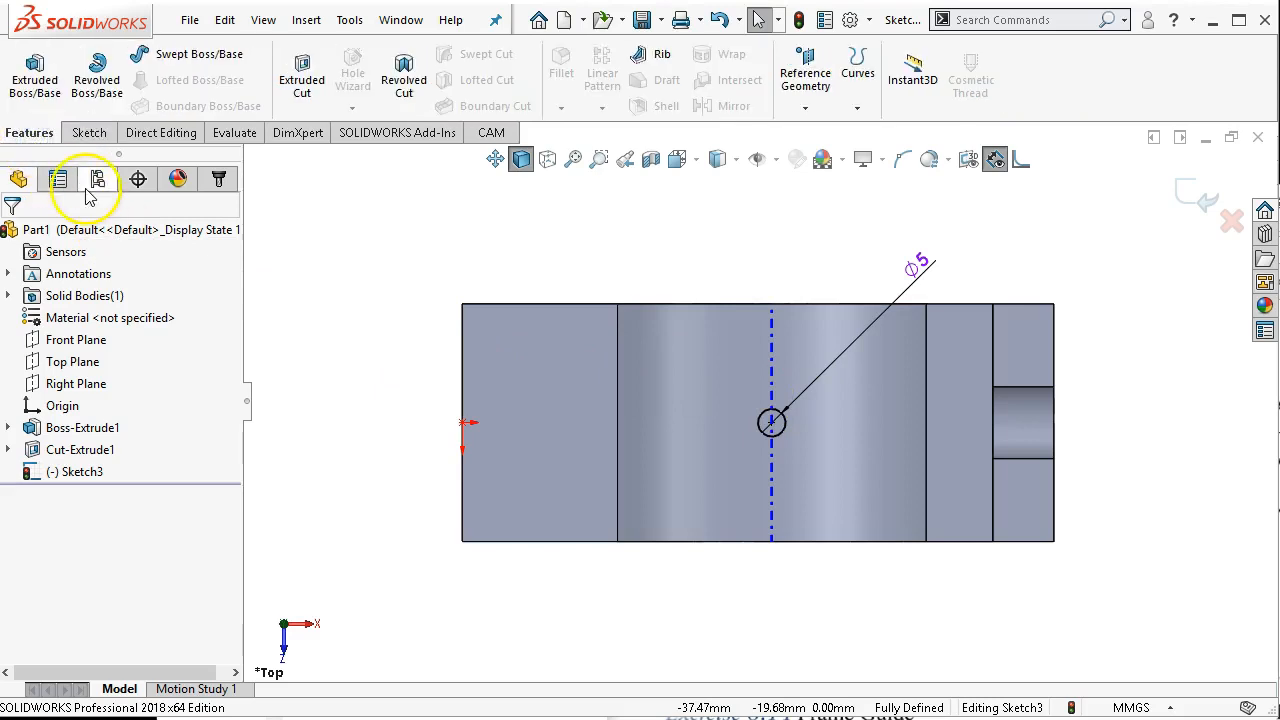
{"action": "left_click", "coordinate": [305, 78]}
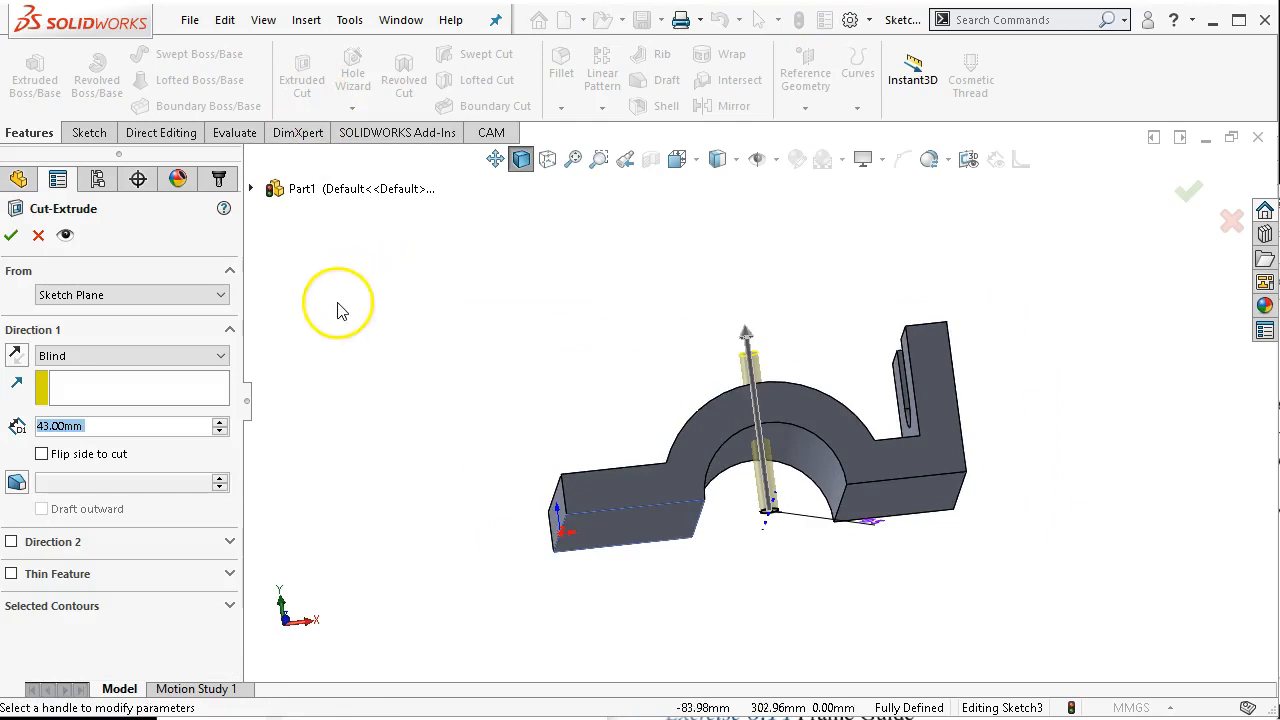
{"action": "left_click", "coordinate": [139, 360]}
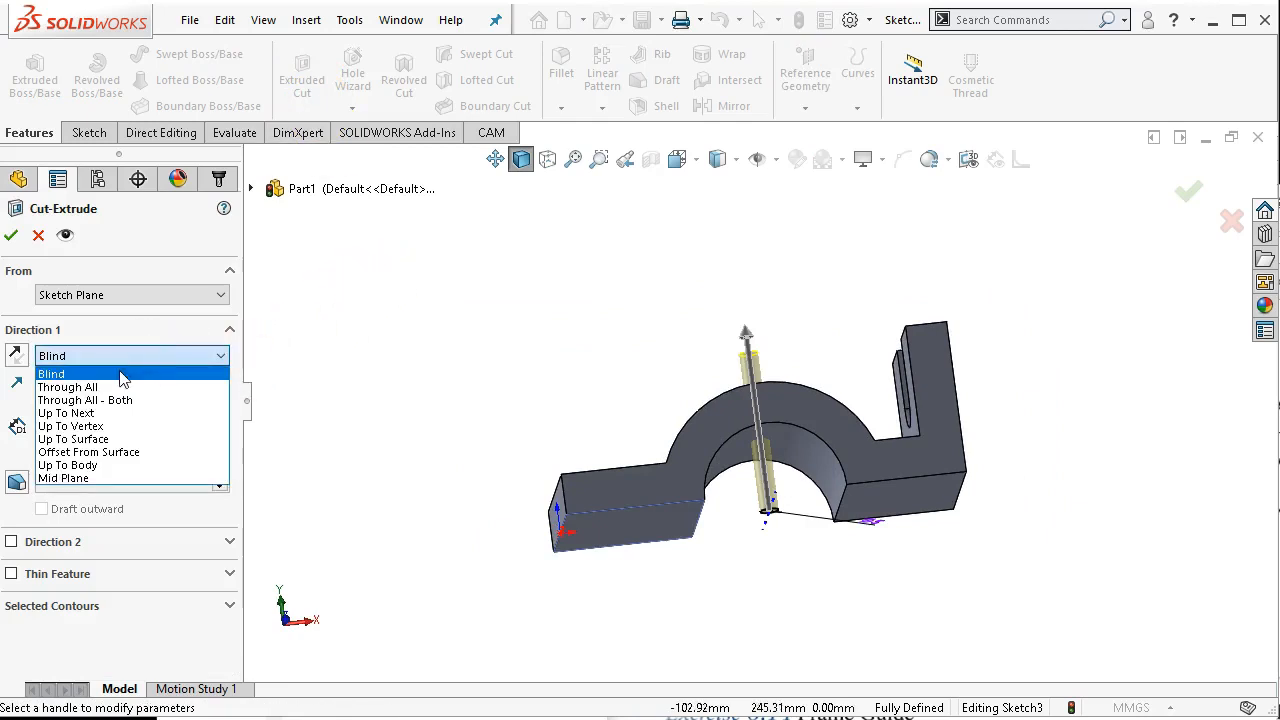
{"action": "left_click", "coordinate": [99, 389]}
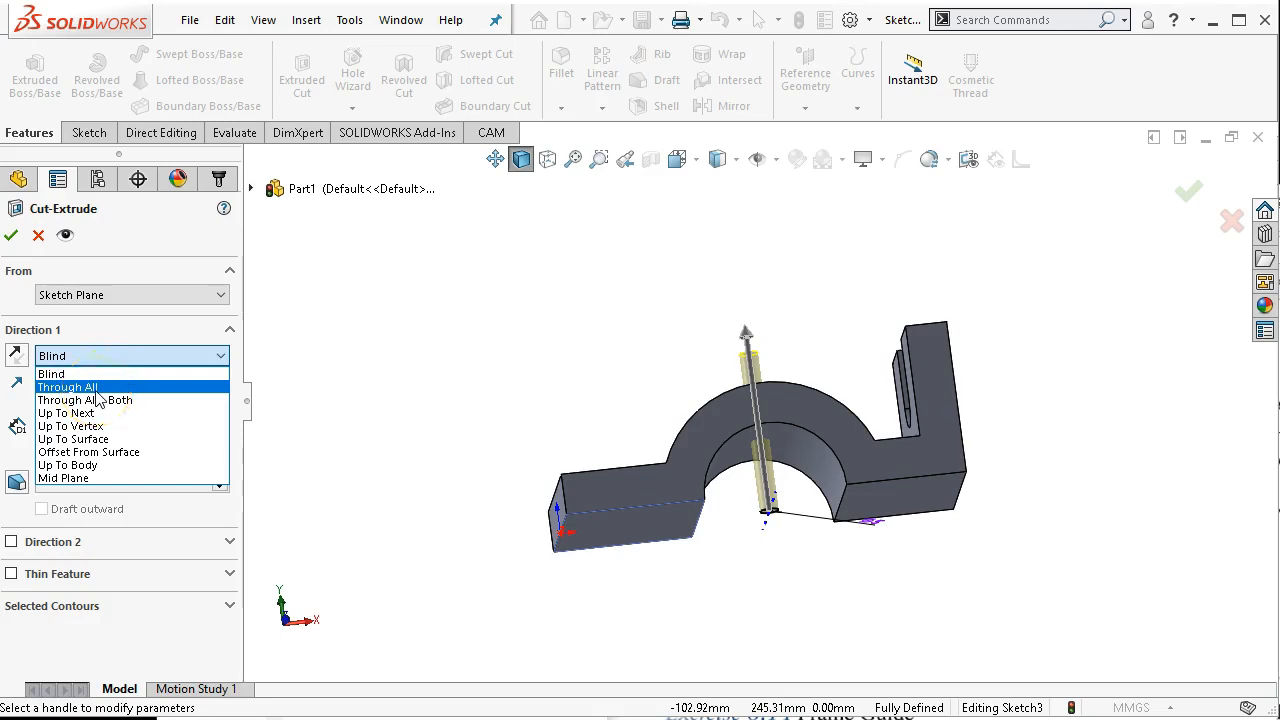
{"action": "left_click", "coordinate": [97, 390]}
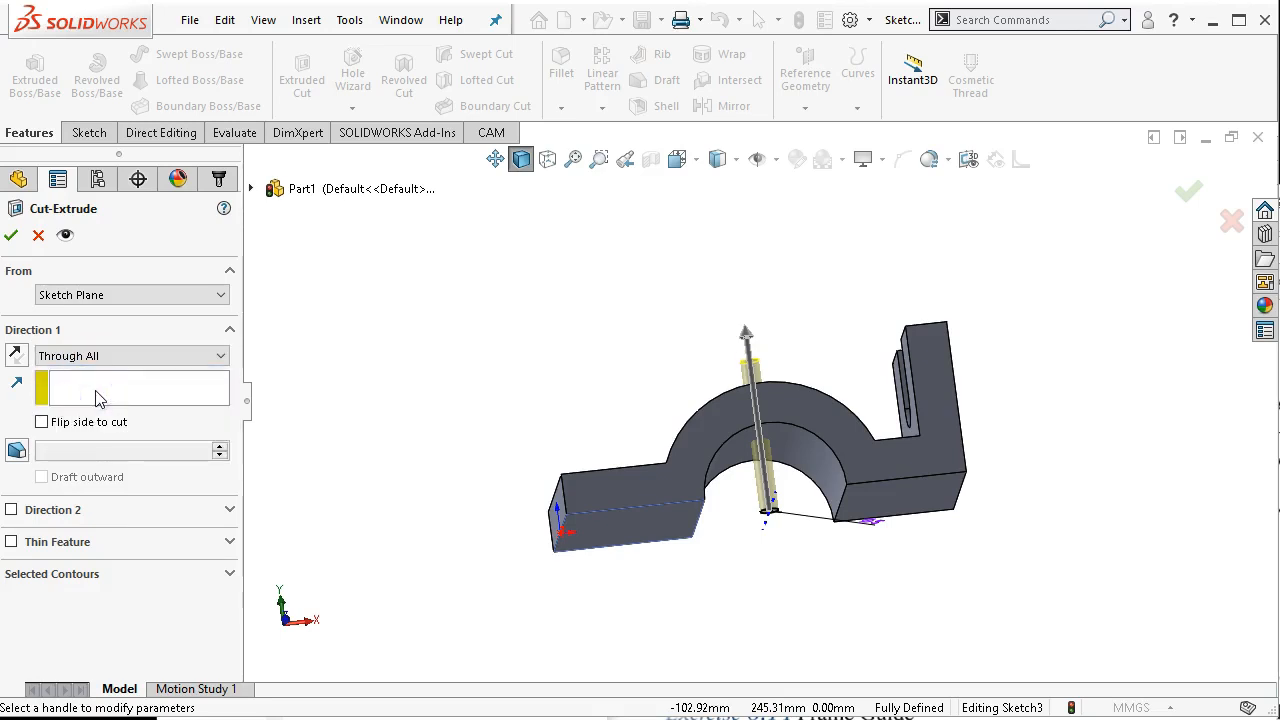
{"action": "middle_click_drag", "start_coordinate": [586, 283], "coordinate": [609, 403]}
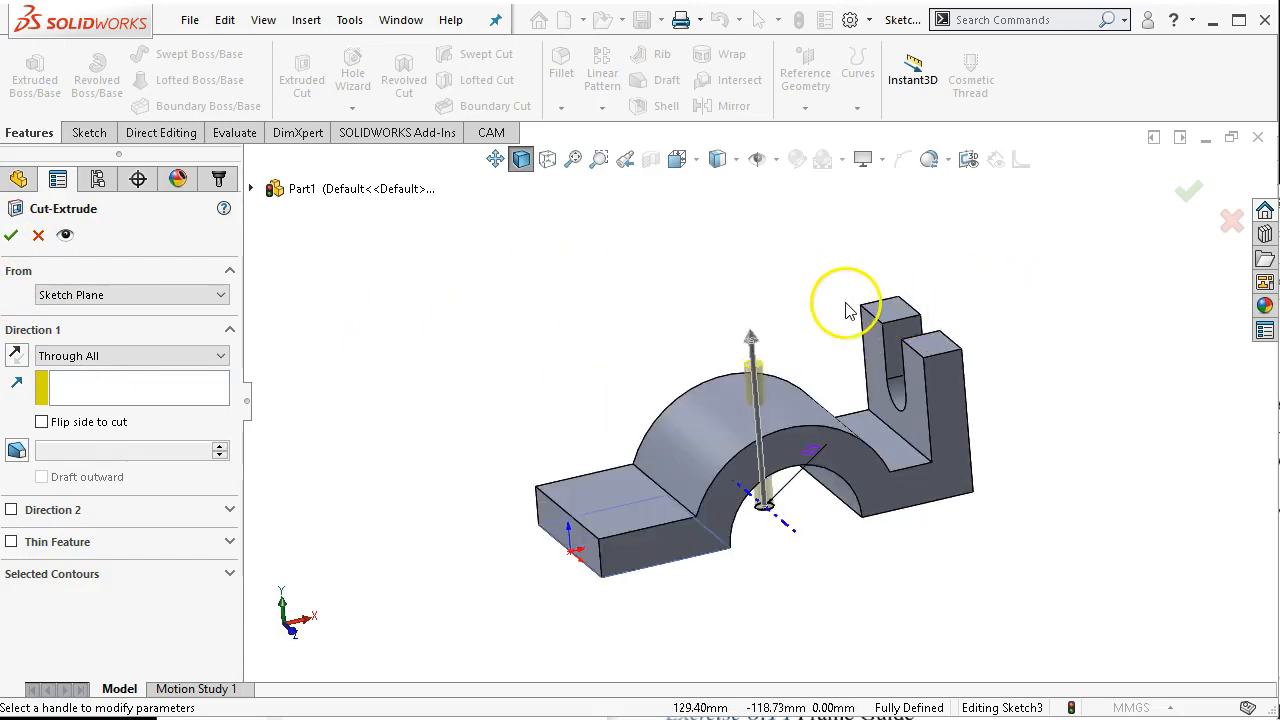
{"action": "left_click", "coordinate": [14, 236]}
{"action": "middle_click_drag", "start_coordinate": [376, 316], "coordinate": [412, 414]}
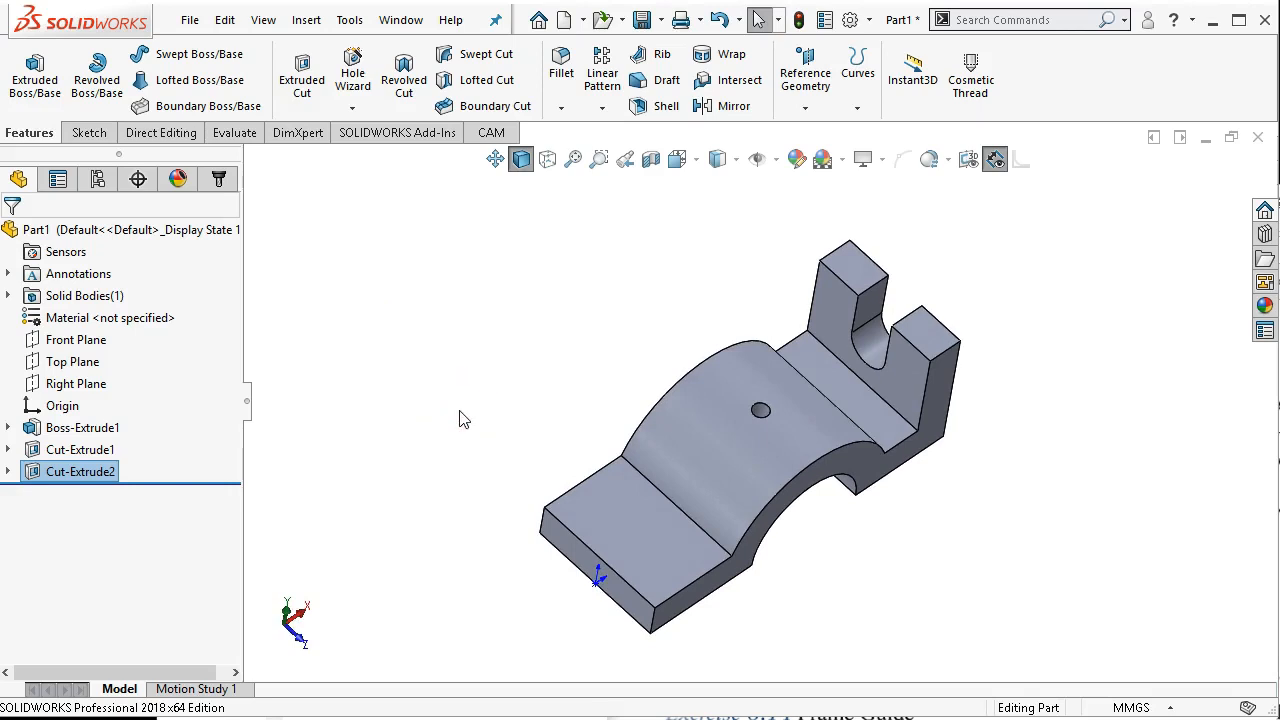
- Check the Frame Guide drawing in the browser and start a Hole Wizard hole on the flat end's upper face in SOLIDWORKS
{"action": "left_click", "coordinate": [590, 718]}
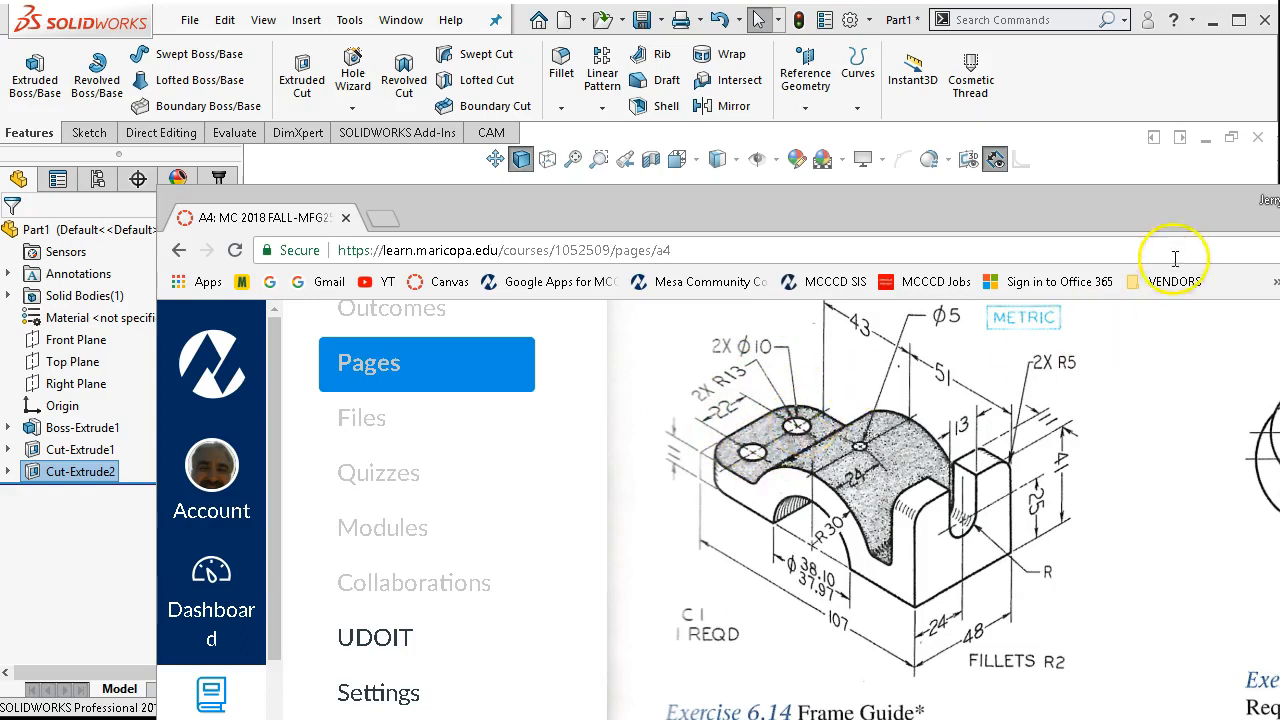
{"action": "left_click", "coordinate": [1101, 164]}
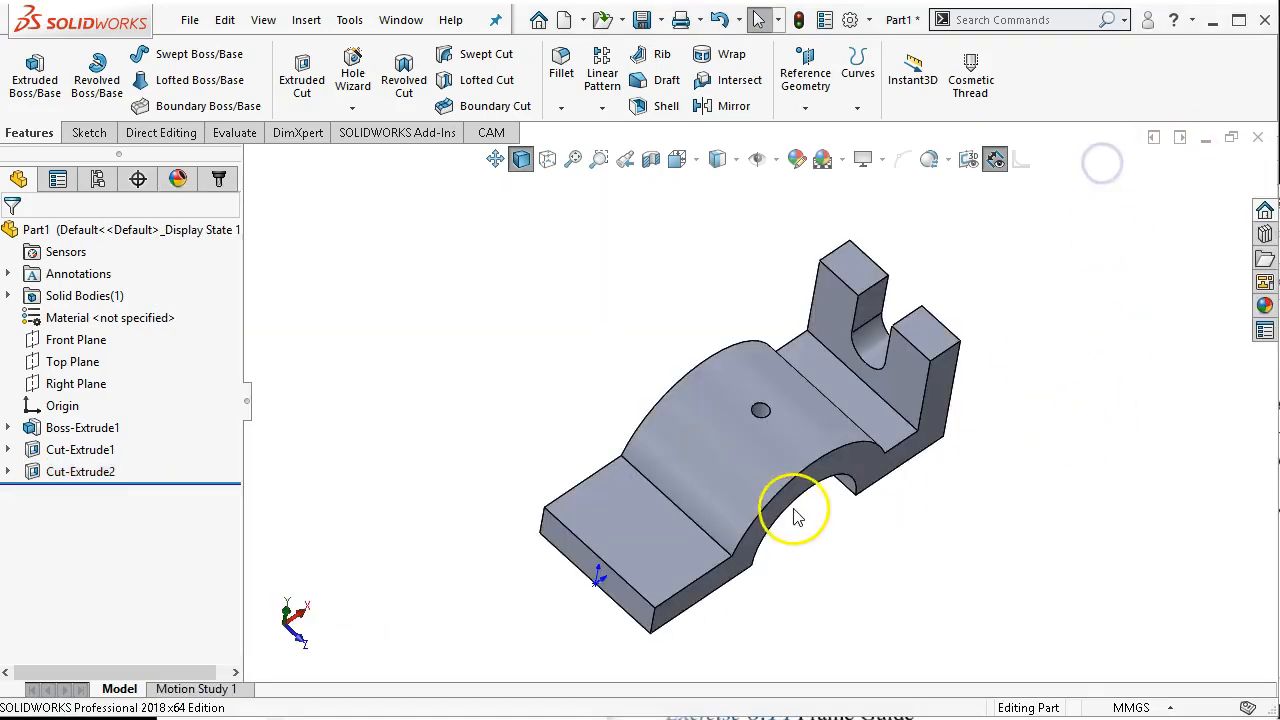
{"action": "left_click", "coordinate": [628, 514]}
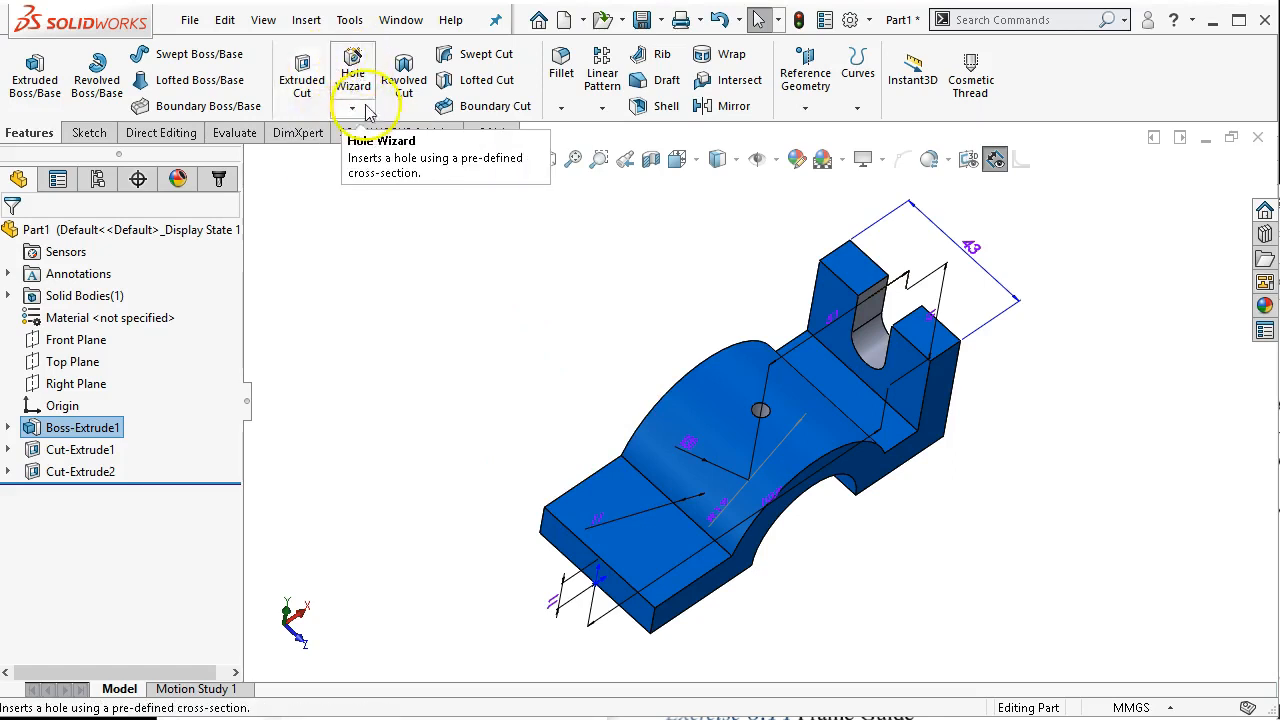
{"action": "left_click", "coordinate": [604, 490]}
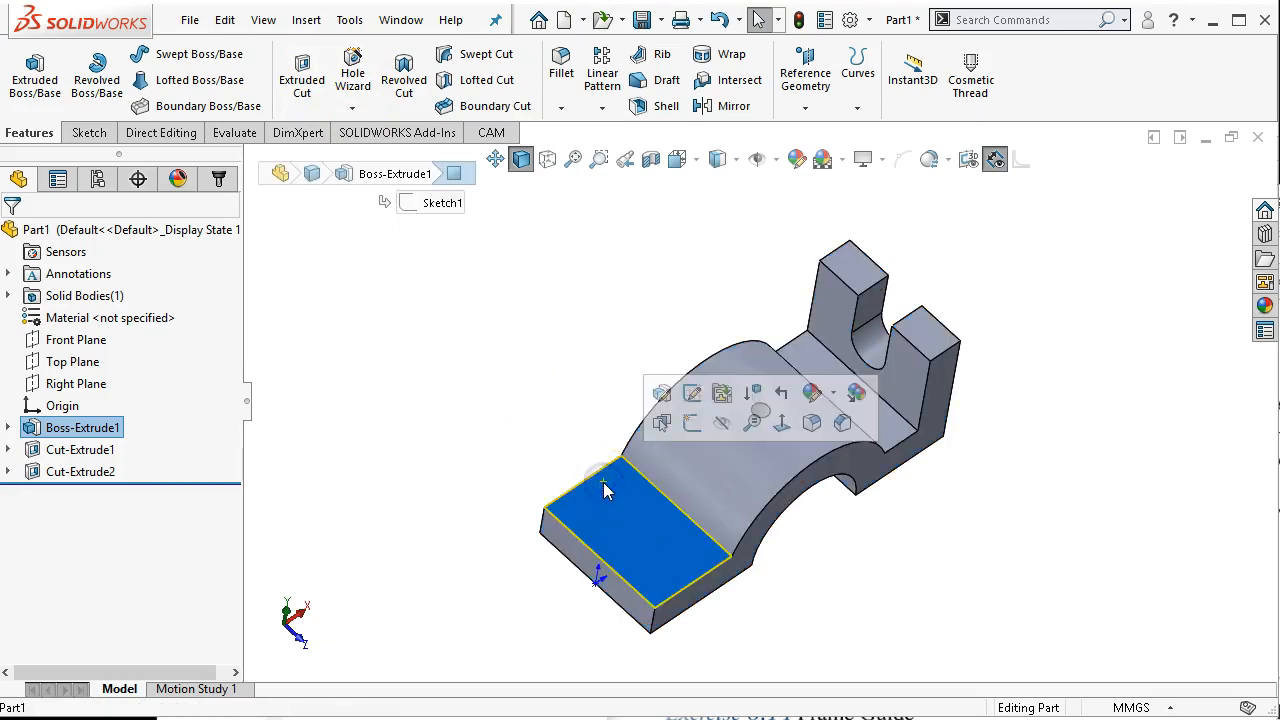
{"action": "key", "text": "s"}
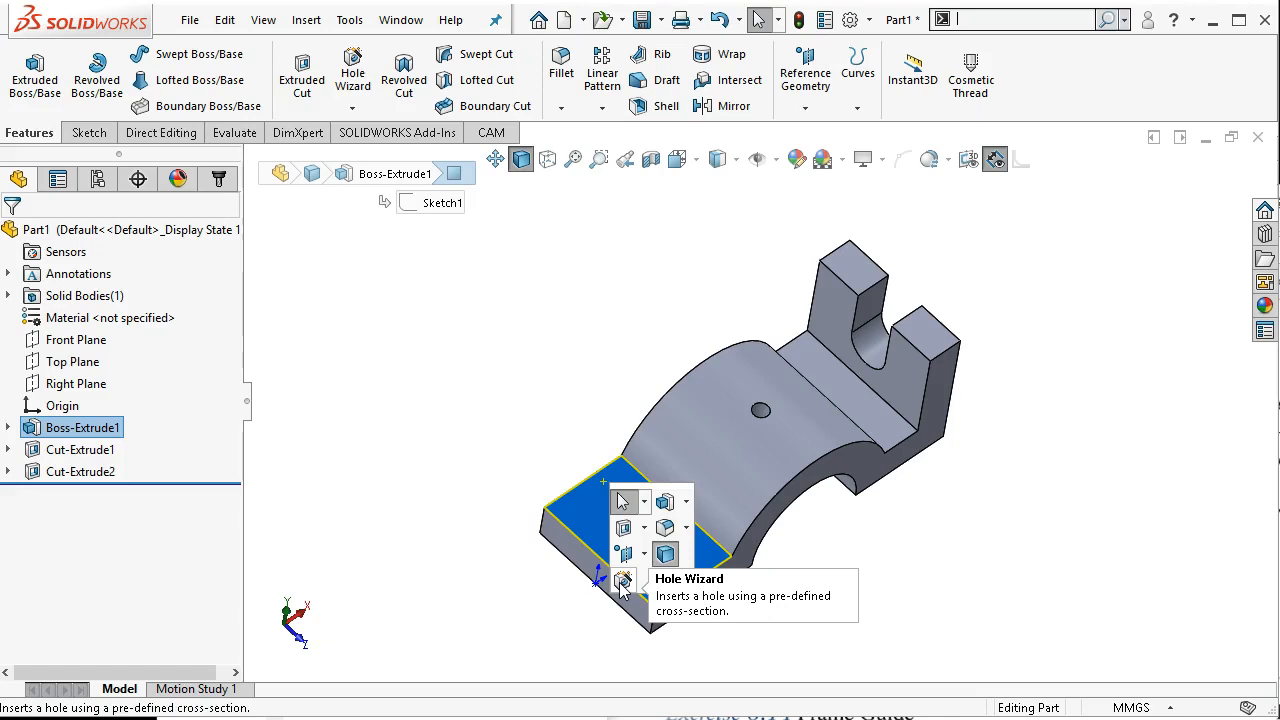
{"action": "left_click", "coordinate": [500, 394]}
{"action": "left_click", "coordinate": [585, 514]}
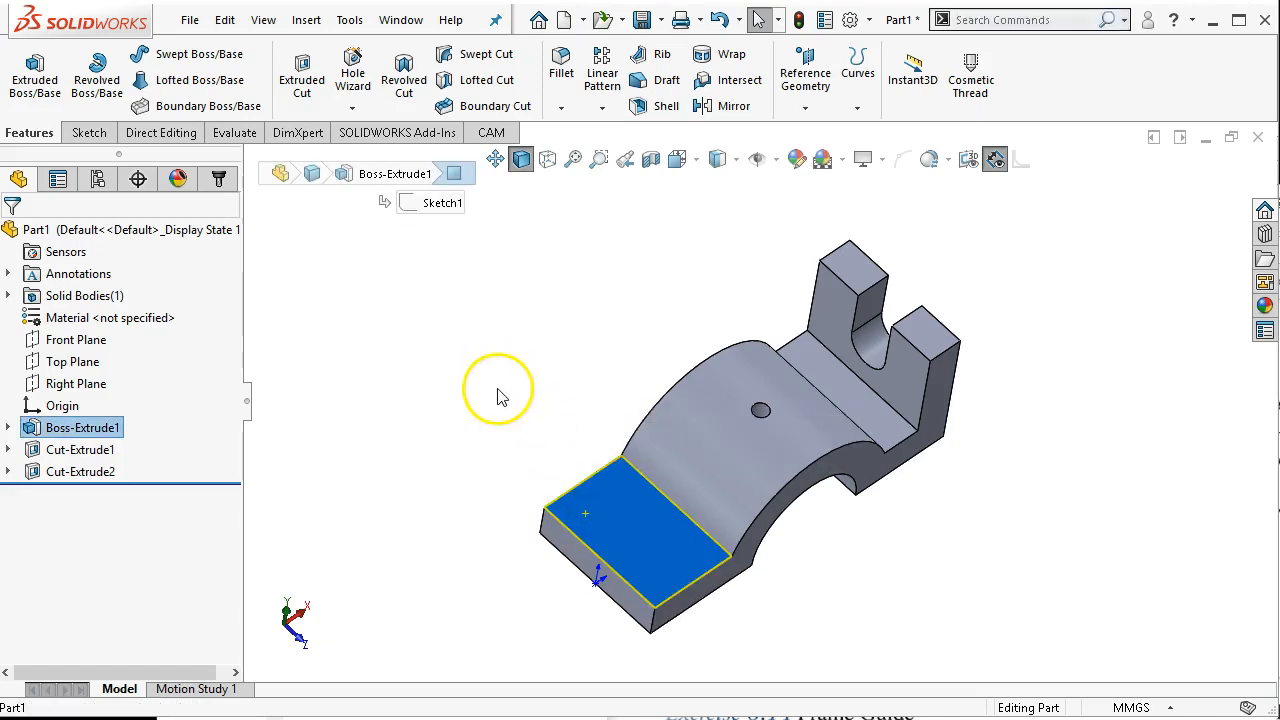
{"action": "left_click", "coordinate": [352, 70]}
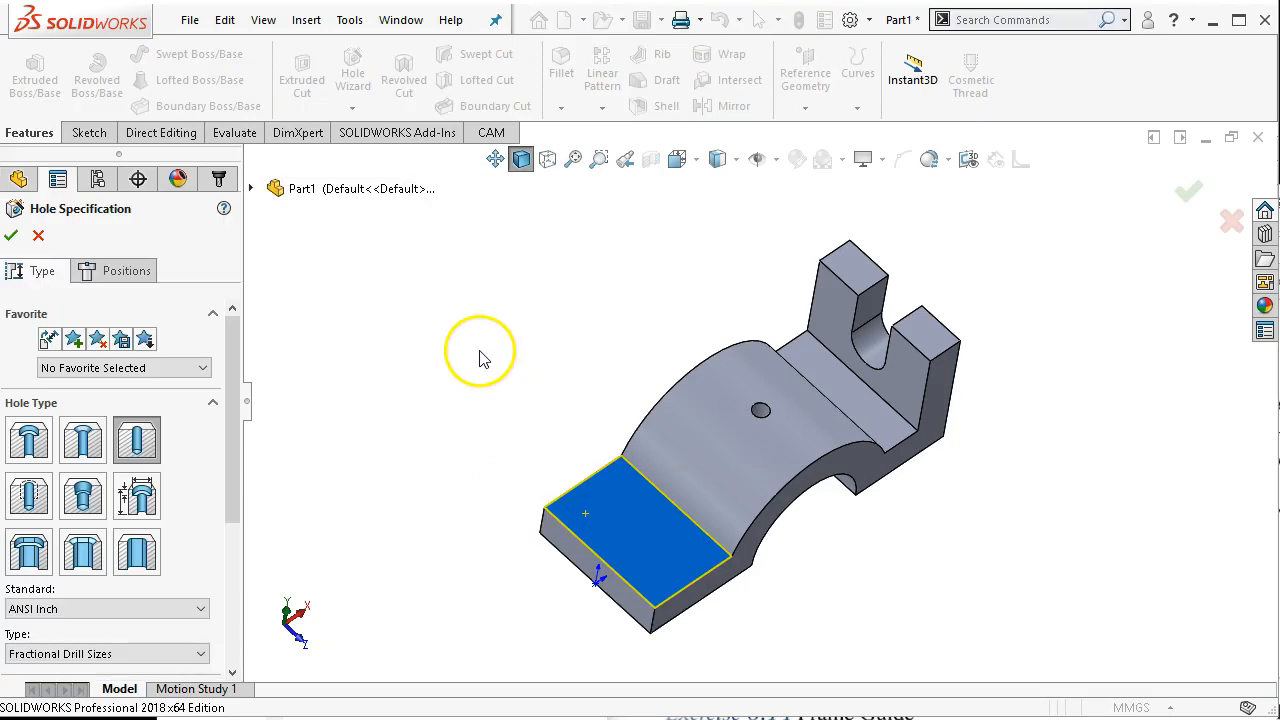
- Define the hole type as a plain Hole with the ANSI Metric standard and the Drill sizes type
{"action": "left_click", "coordinate": [138, 448]}
{"action": "left_click_drag", "start_coordinate": [234, 428], "coordinate": [222, 527]}
{"action": "left_click", "coordinate": [143, 452]}
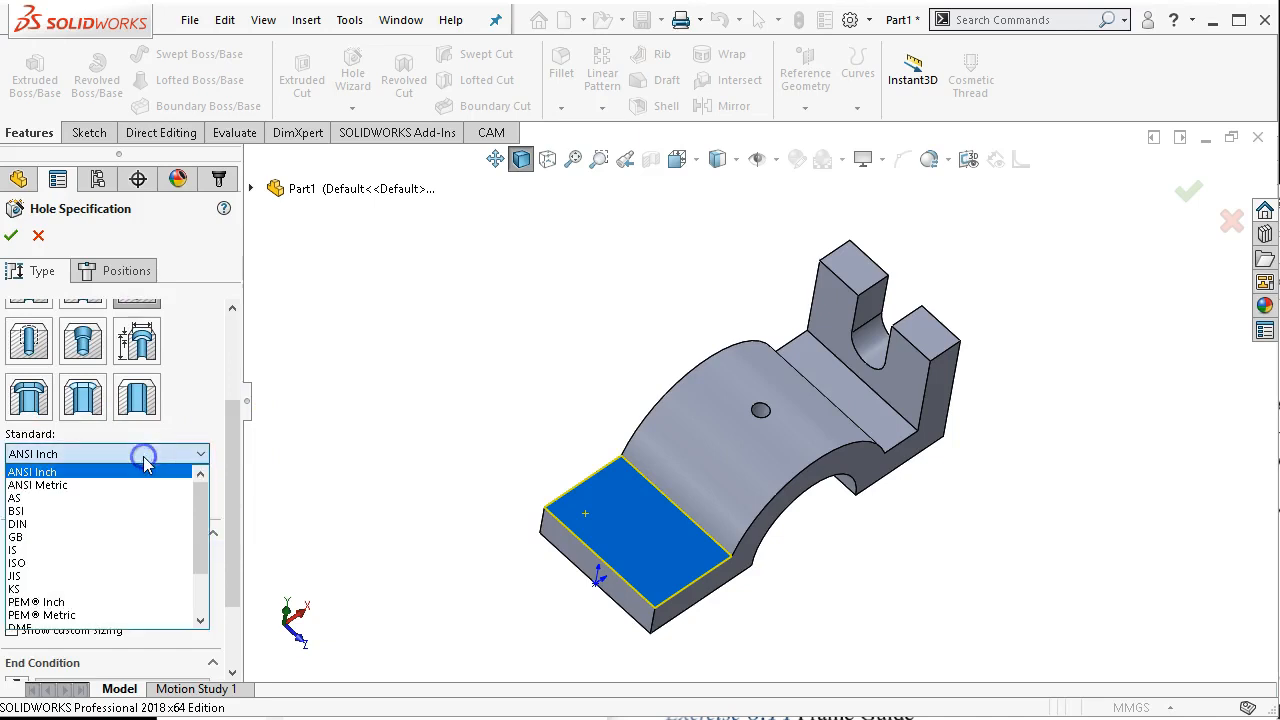
{"action": "left_click", "coordinate": [112, 486]}
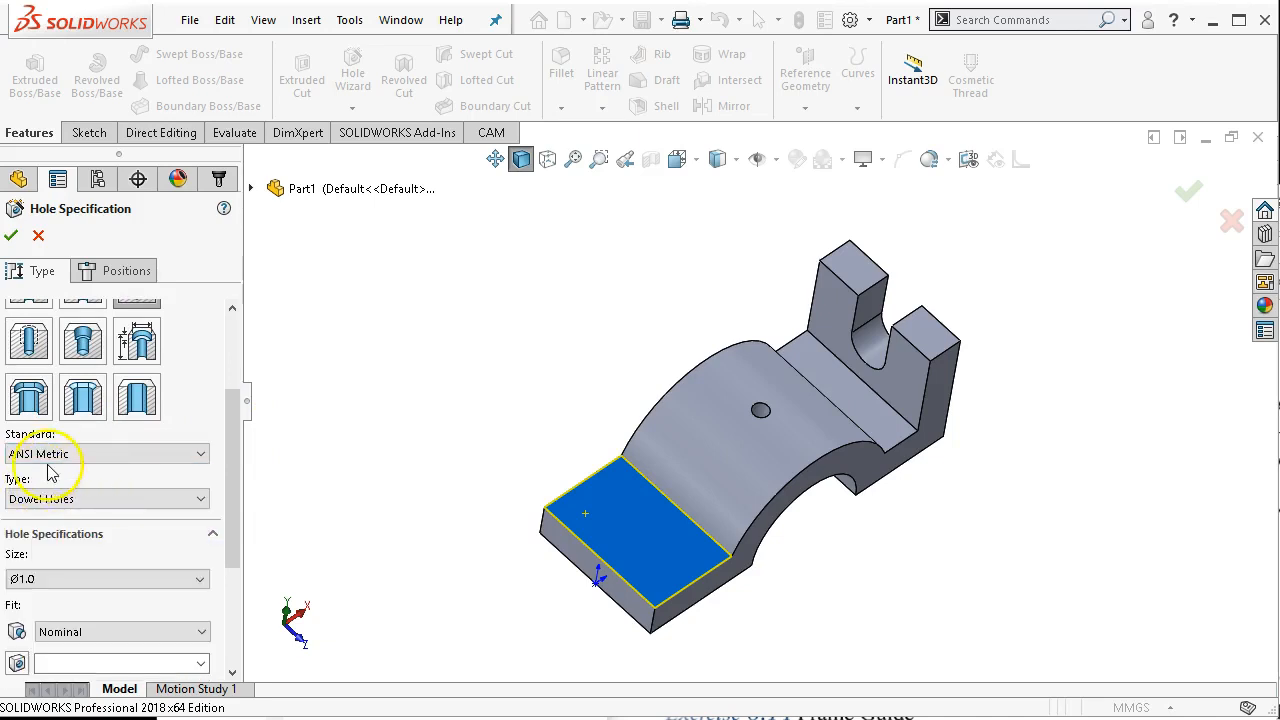
{"action": "left_click_drag", "start_coordinate": [234, 471], "coordinate": [225, 520]}
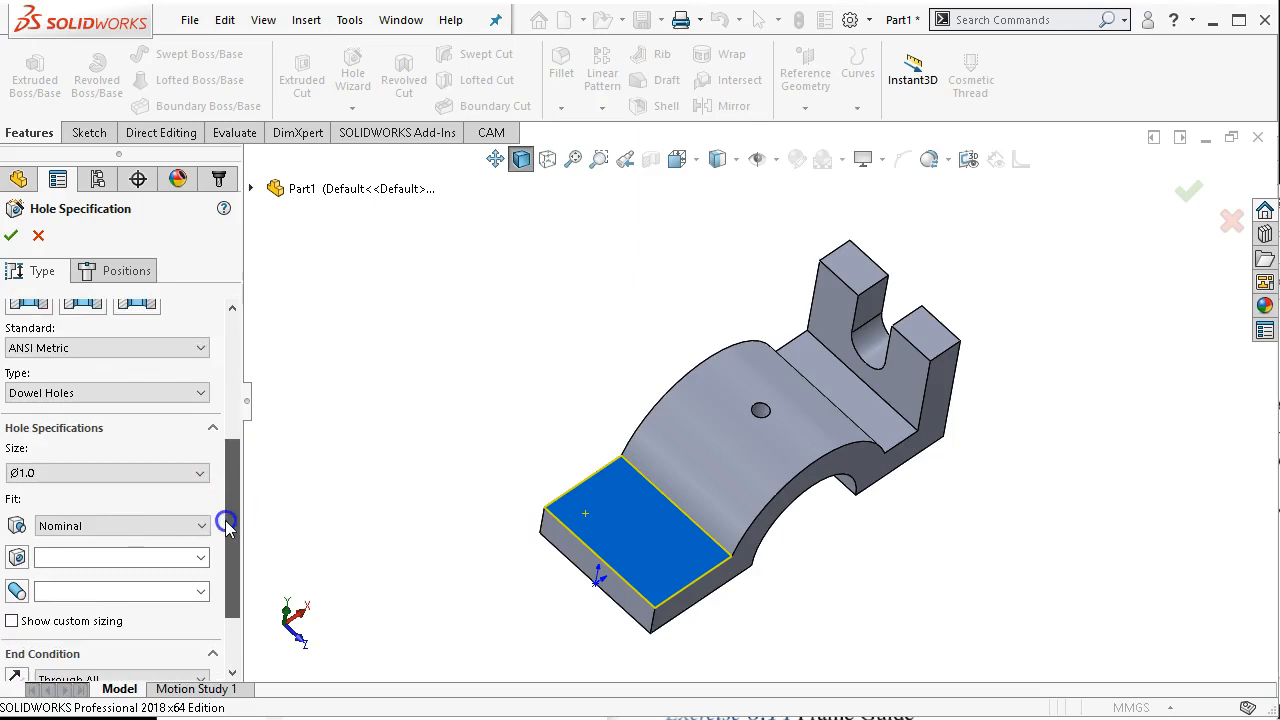
{"action": "left_click", "coordinate": [175, 394]}
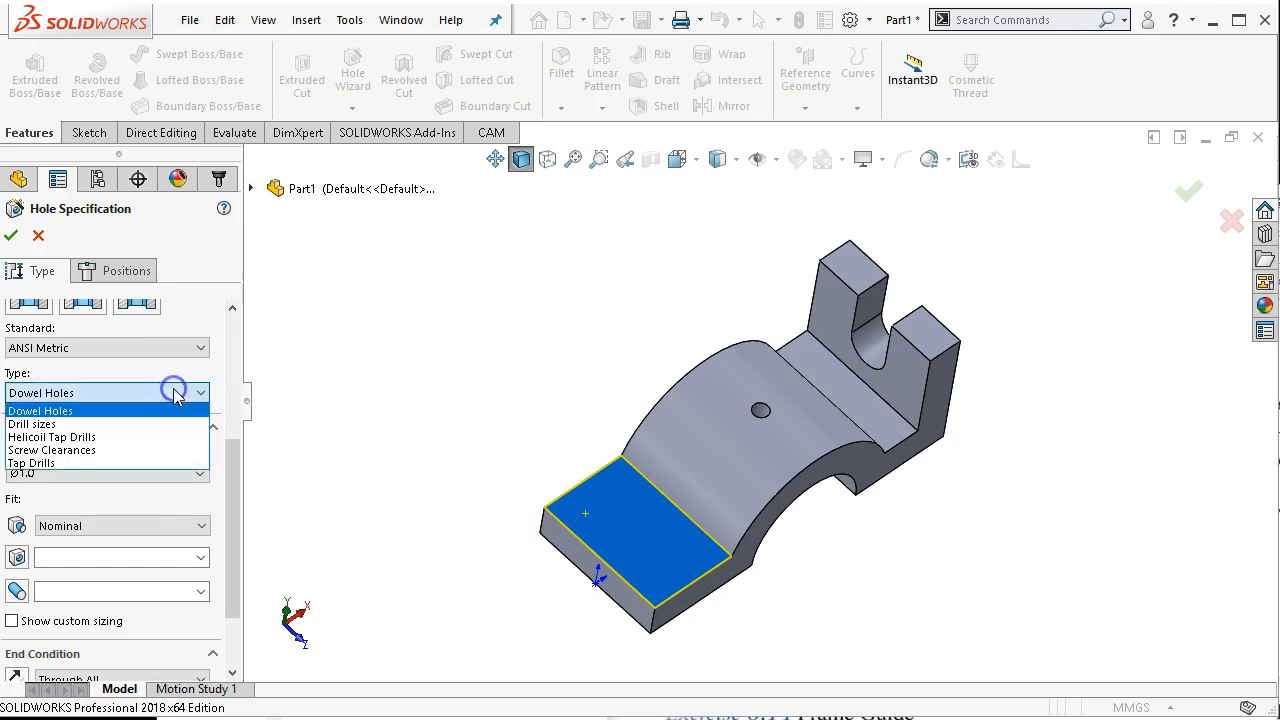
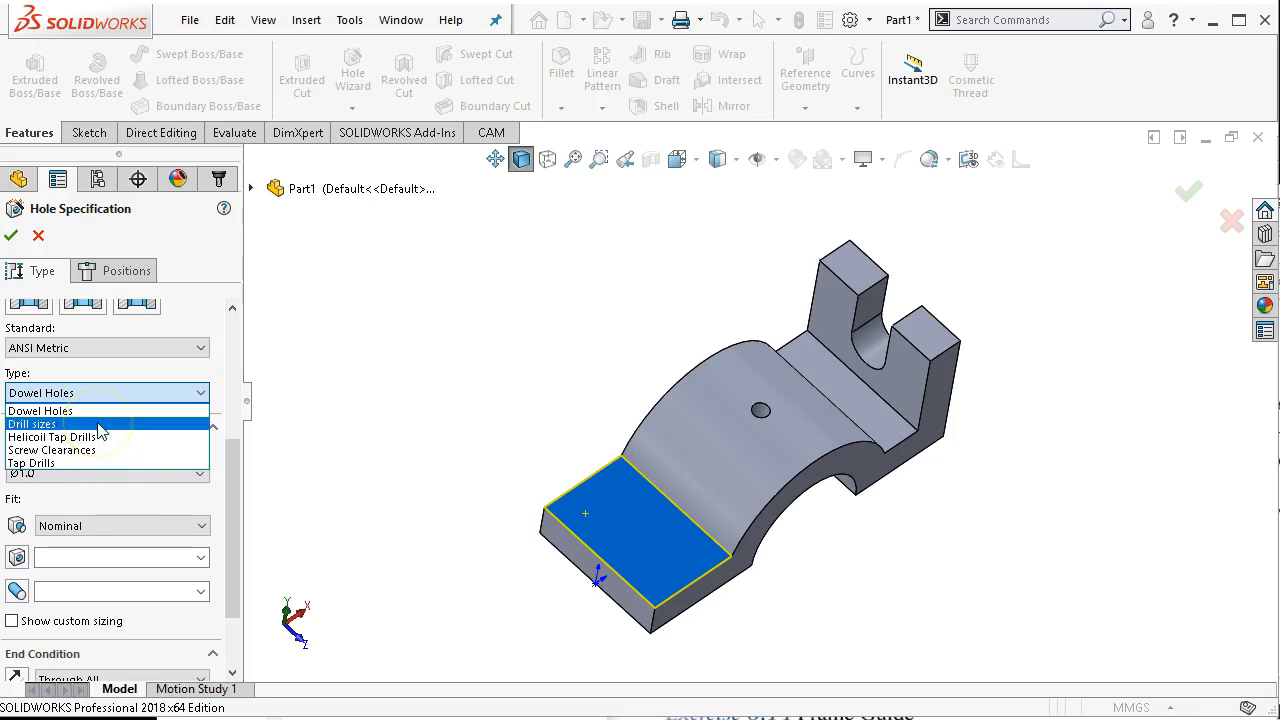
{"action": "left_click", "coordinate": [100, 428]}
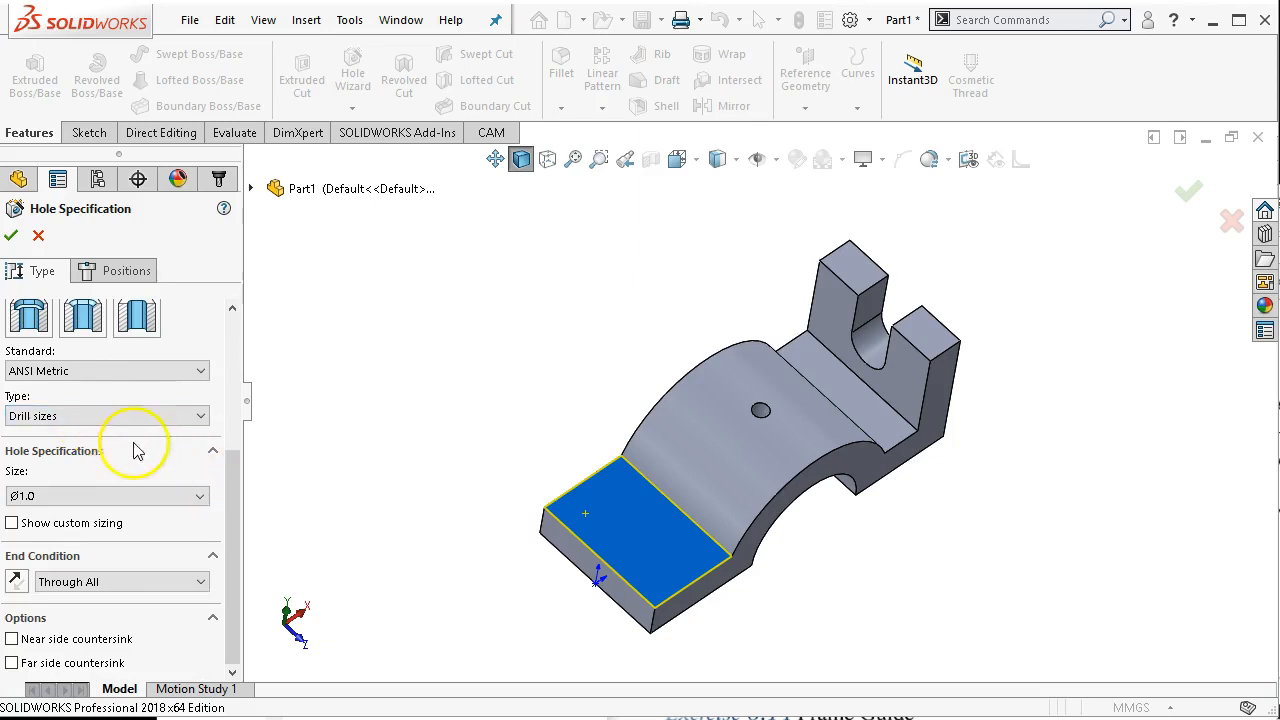
- Set the drill size to Ø10.0 without custom sizing, keeping the Through All end condition
{"action": "left_click", "coordinate": [192, 495]}
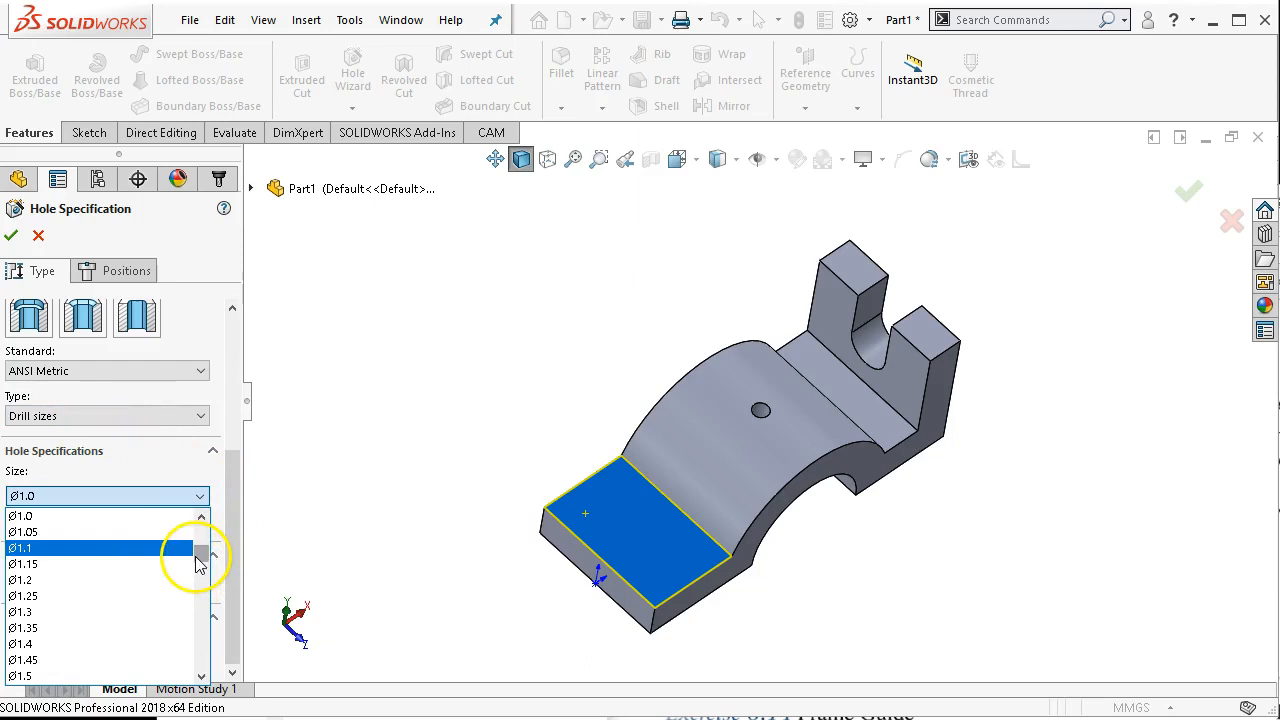
{"action": "left_click_drag", "start_coordinate": [200, 556], "coordinate": [196, 632]}
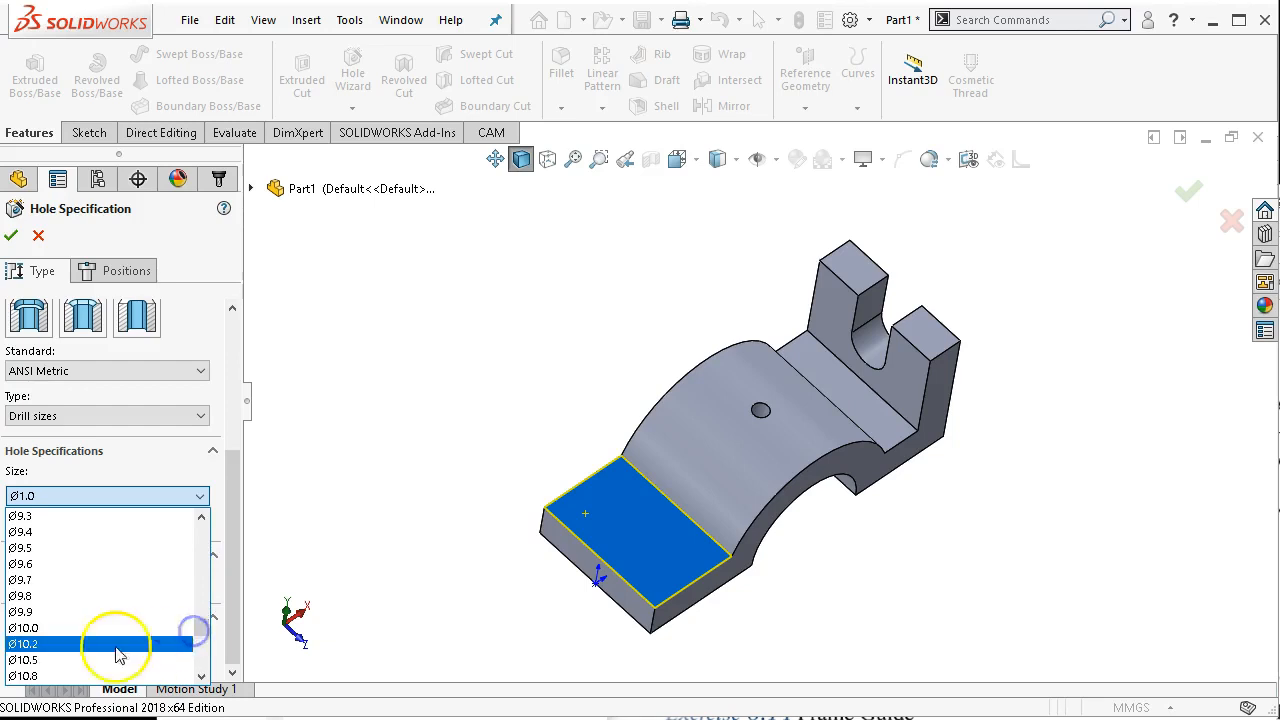
{"action": "left_click", "coordinate": [70, 630]}
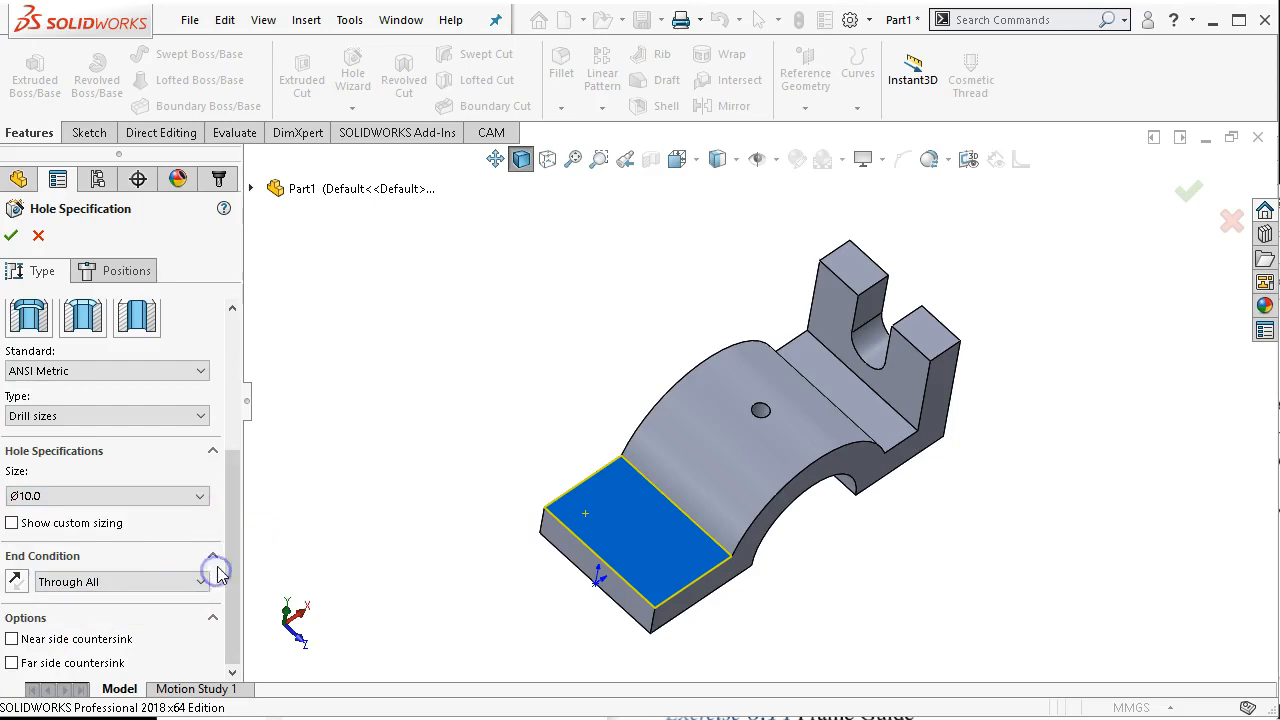
{"action": "left_click", "coordinate": [12, 523]}
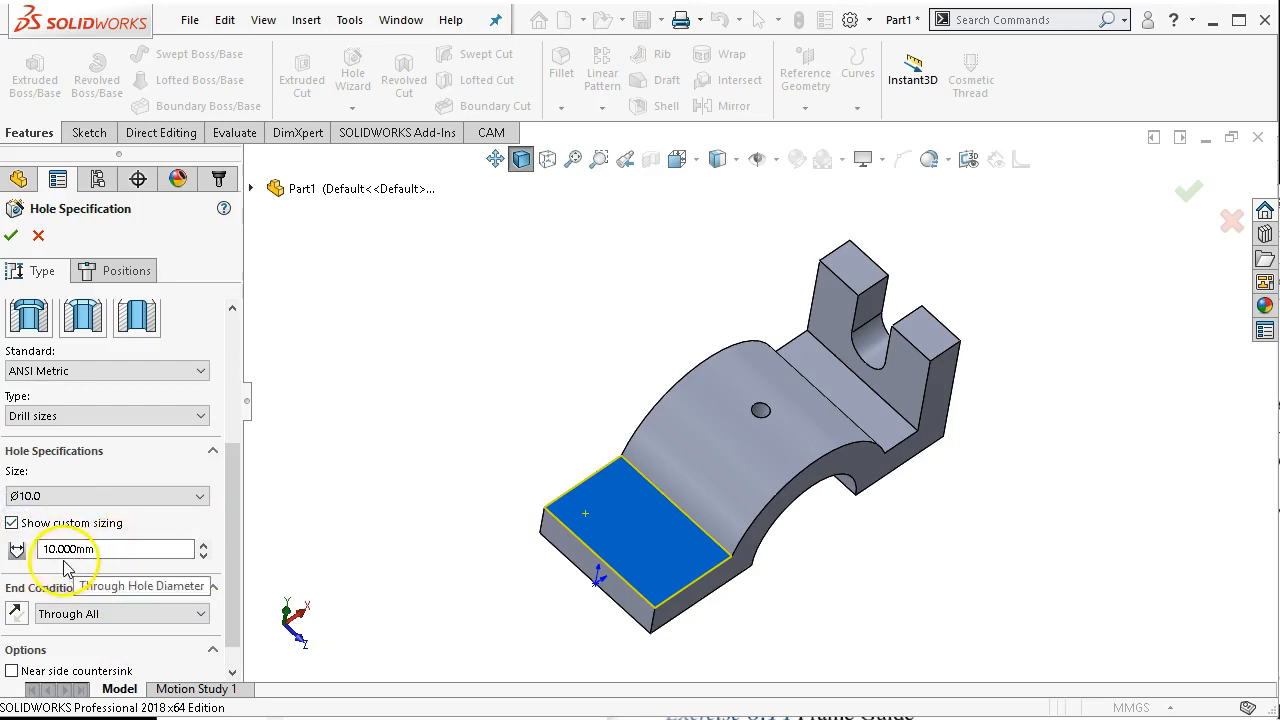
{"action": "left_click", "coordinate": [12, 523]}
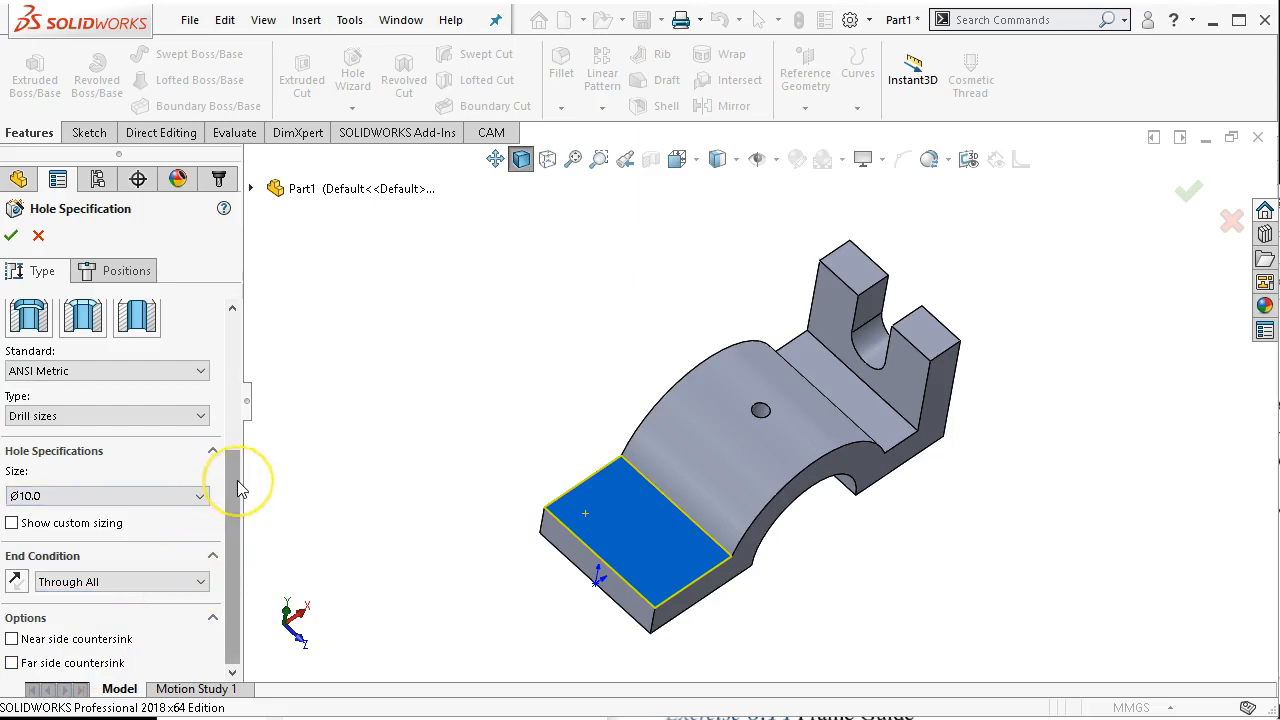
{"action": "left_click_drag", "start_coordinate": [239, 474], "coordinate": [230, 514]}
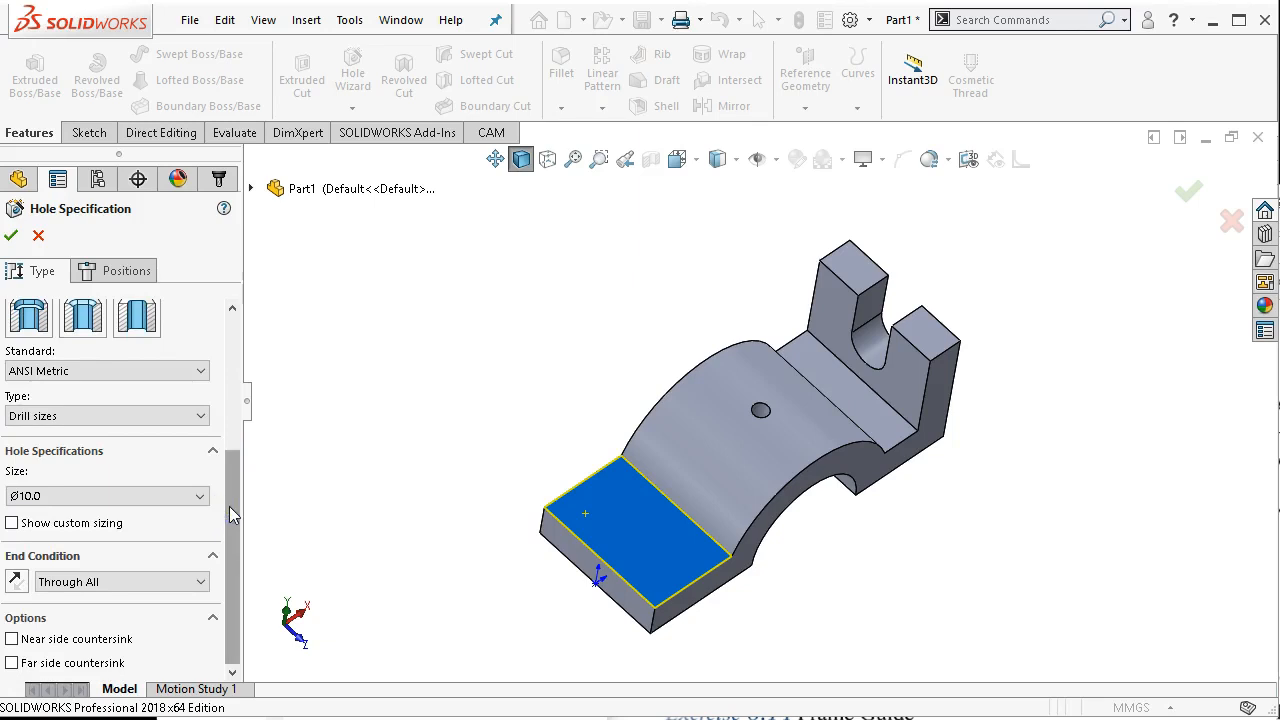
- Place one hole position on the flat end's face, offset to one side of the part's middle, and end point placement
{"action": "left_click", "coordinate": [122, 272]}
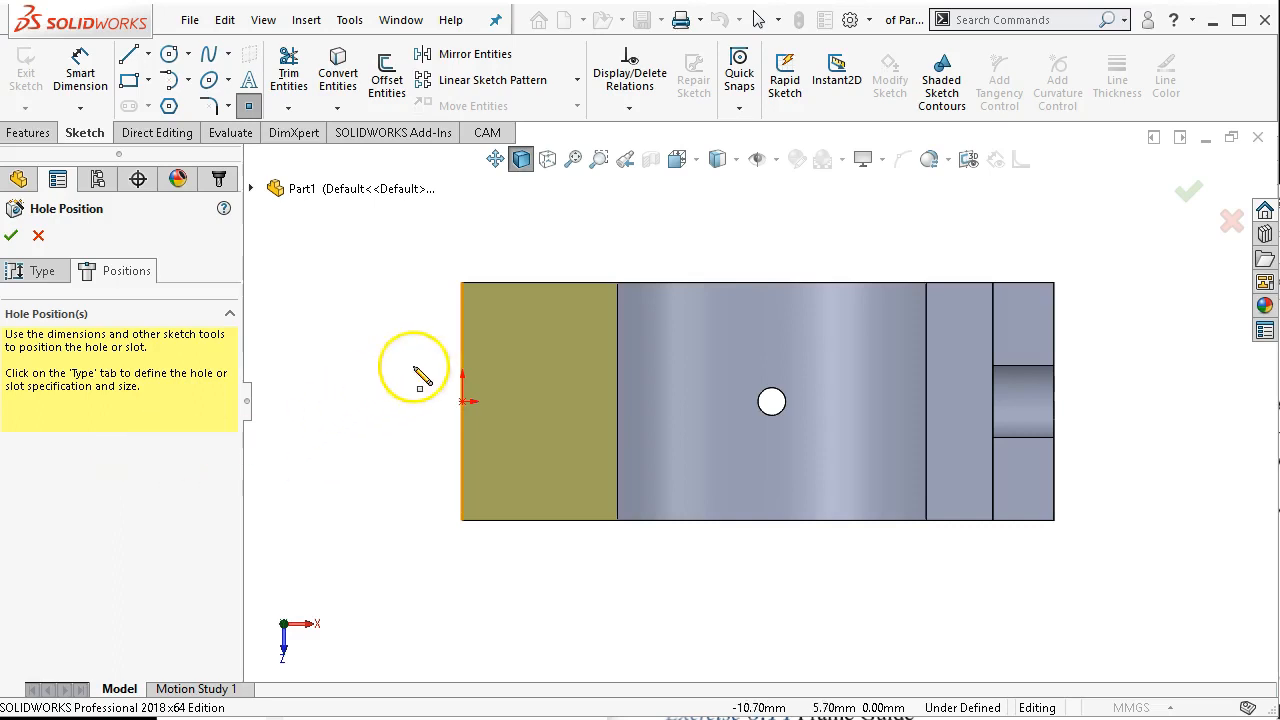
{"action": "left_click", "coordinate": [541, 343]}
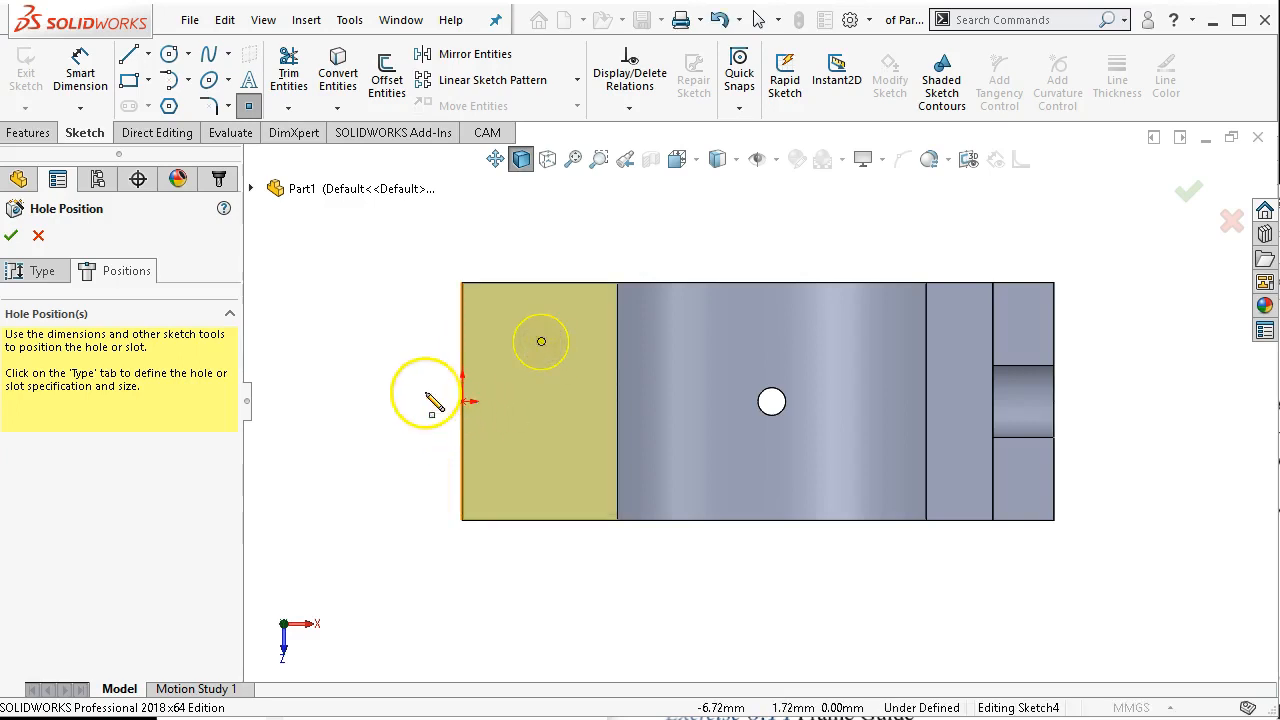
{"action": "right_click", "coordinate": [341, 322]}
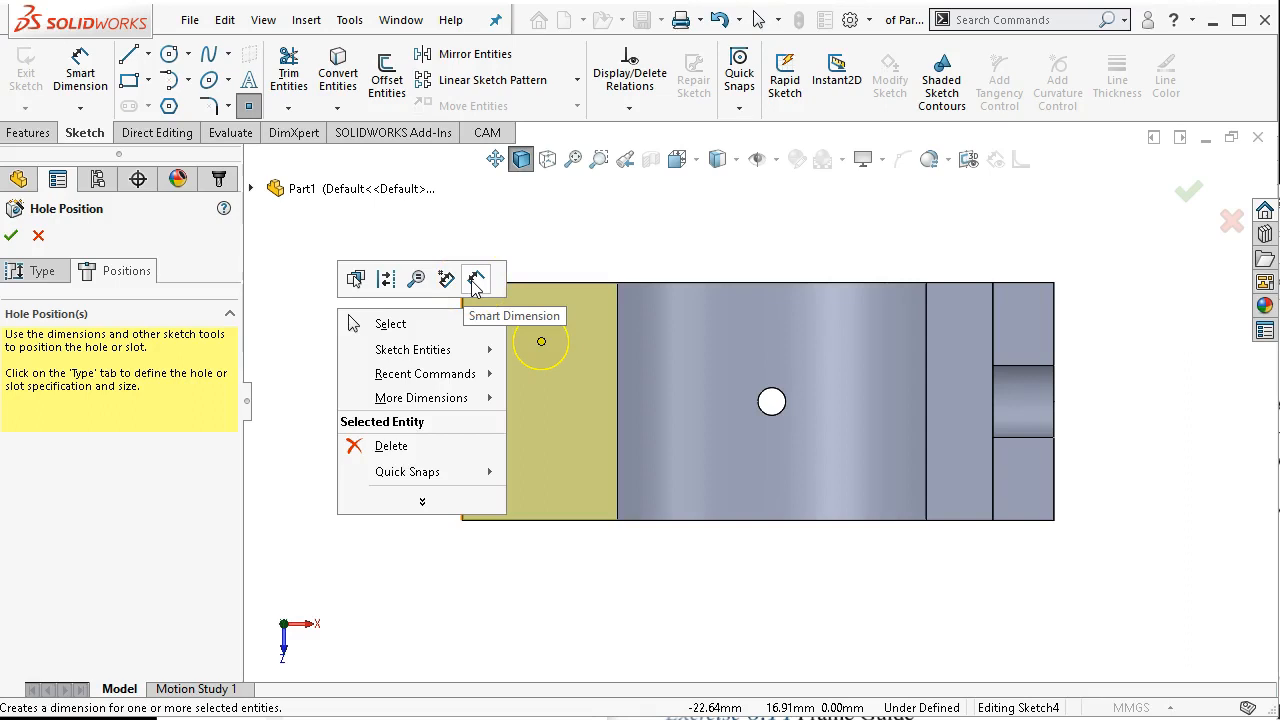
{"action": "left_click", "coordinate": [410, 330]}
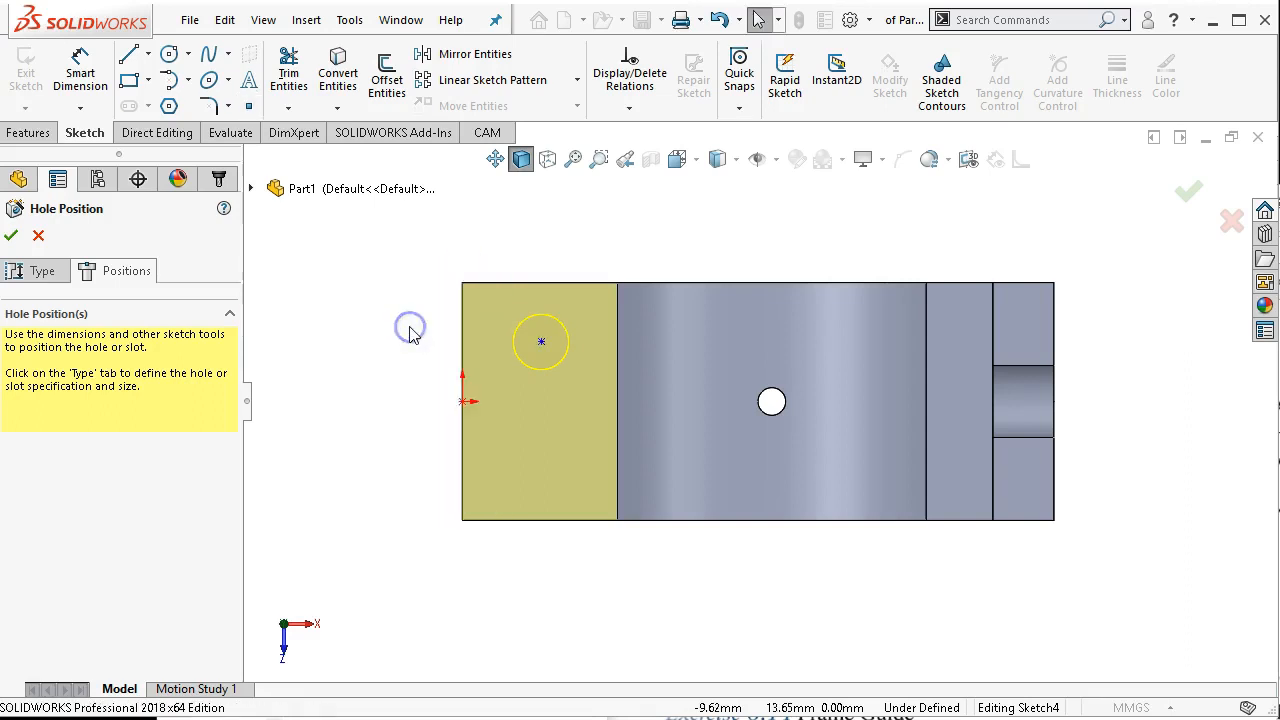
- Sketch a horizontal centerline from the origin to the midpoint of the part's opposite end edge
{"action": "left_click", "coordinate": [148, 57]}
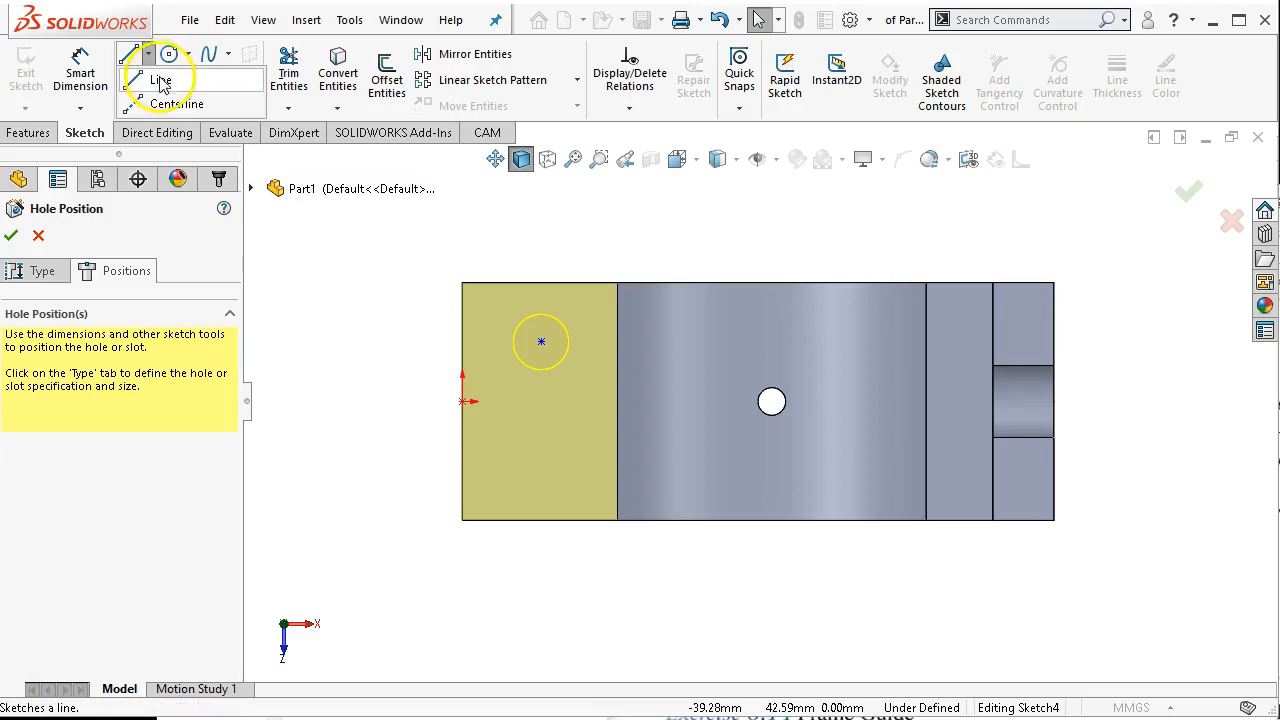
{"action": "left_click", "coordinate": [165, 106]}
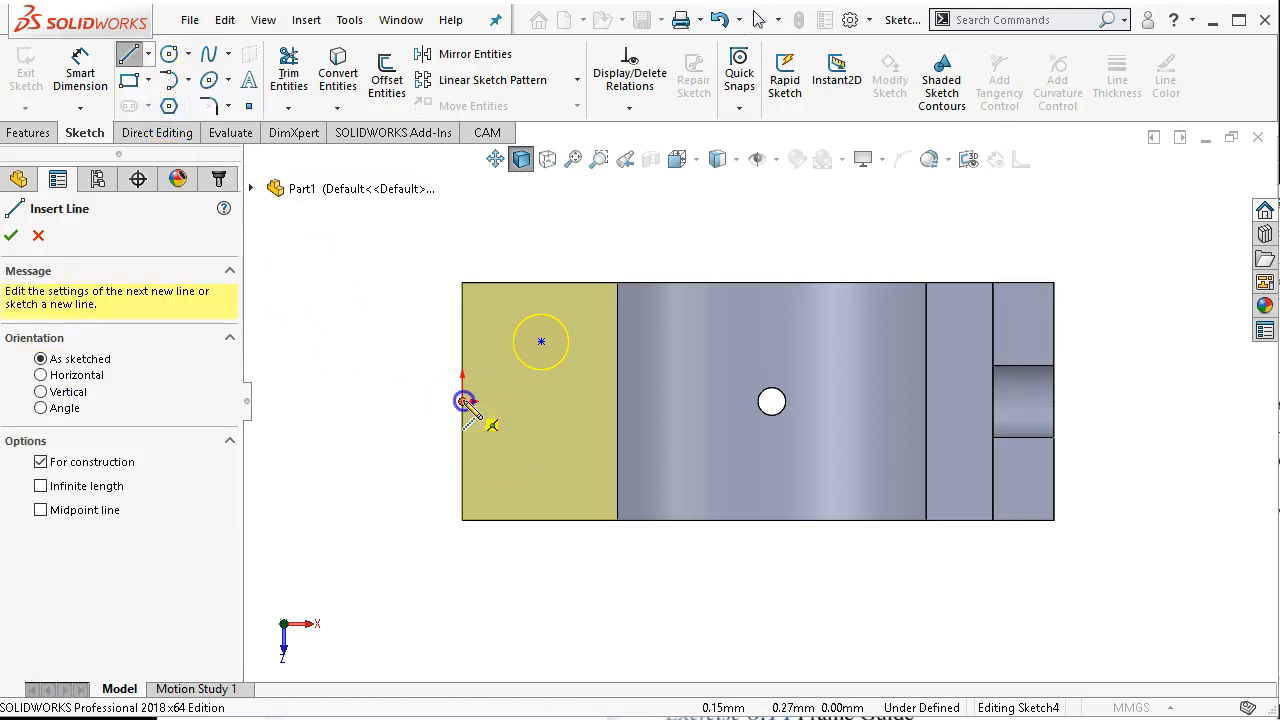
{"action": "left_click", "coordinate": [465, 401]}
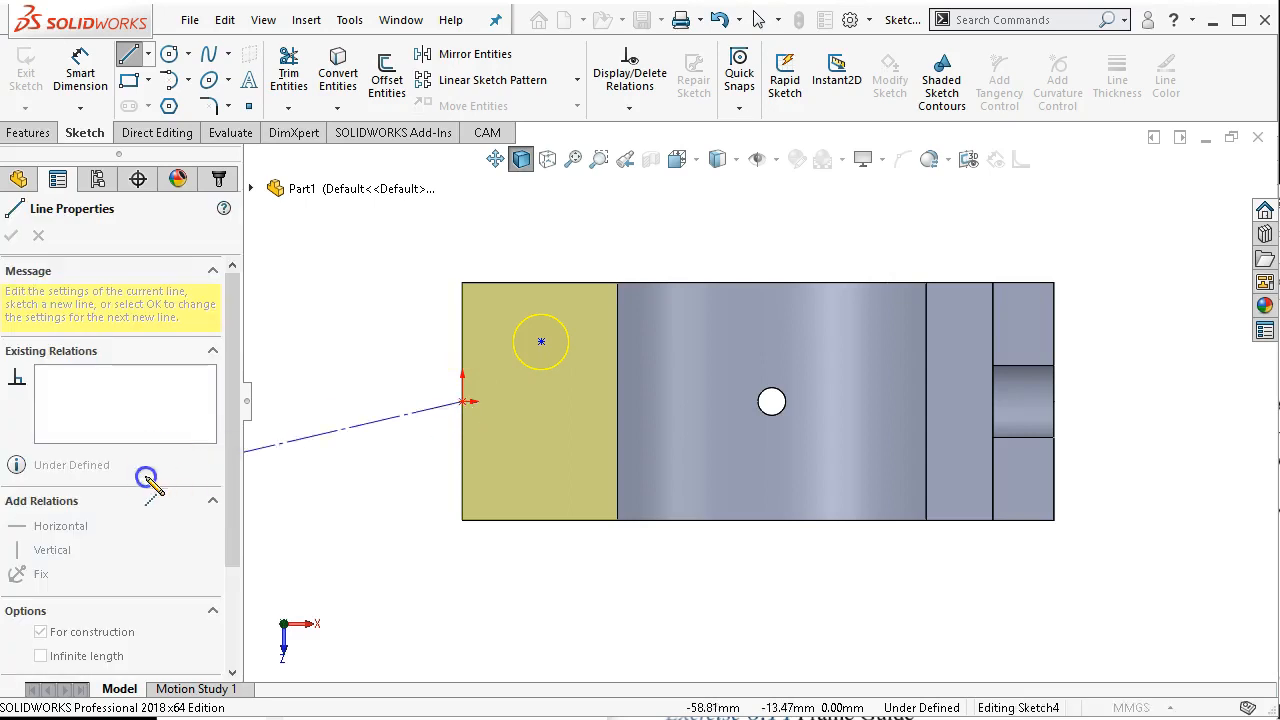
{"action": "left_click", "coordinate": [1057, 402]}
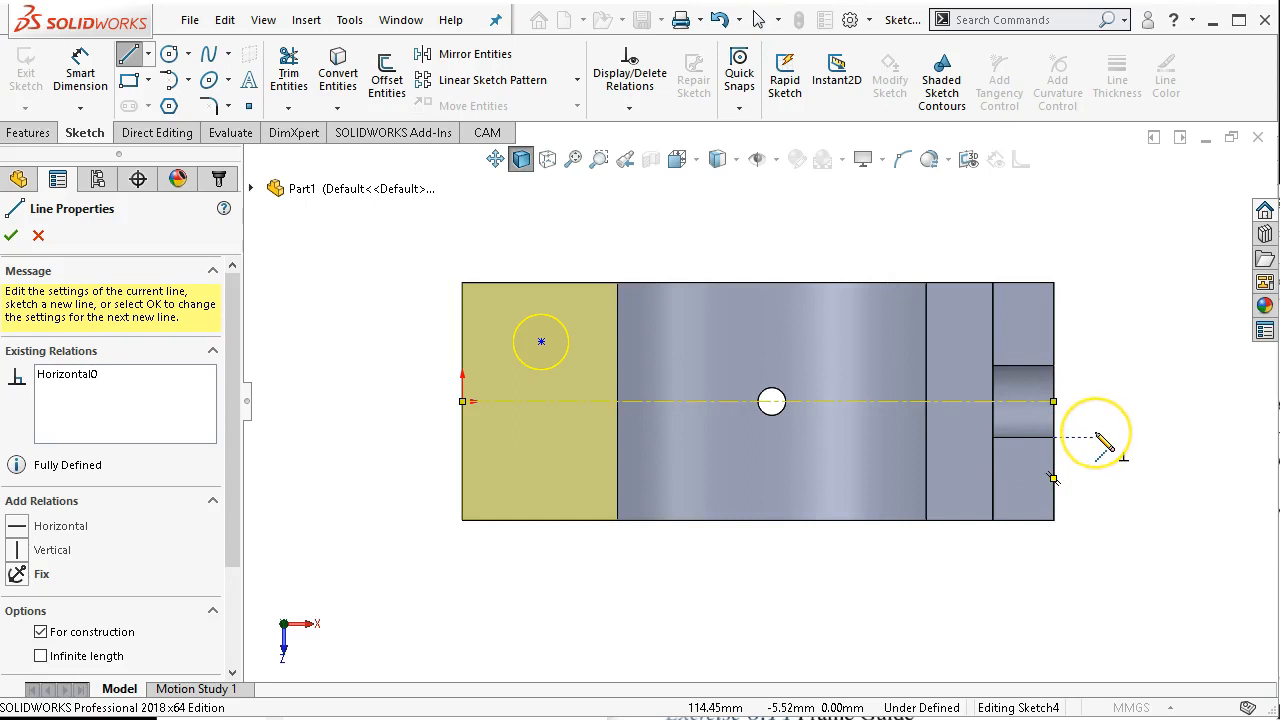
{"action": "left_click", "coordinate": [1101, 390]}
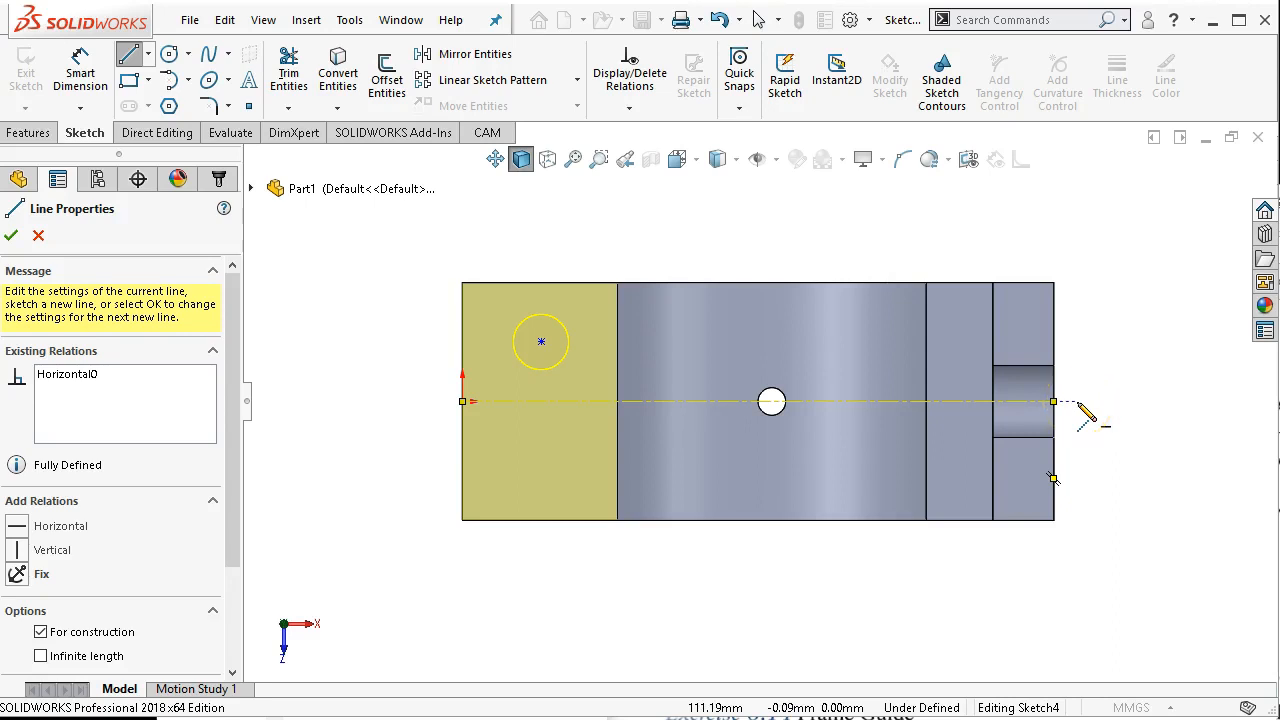
- Sketch a vertical centerline across the part's full width through the center of the arch's 5 mm hole
{"action": "left_click", "coordinate": [772, 520]}
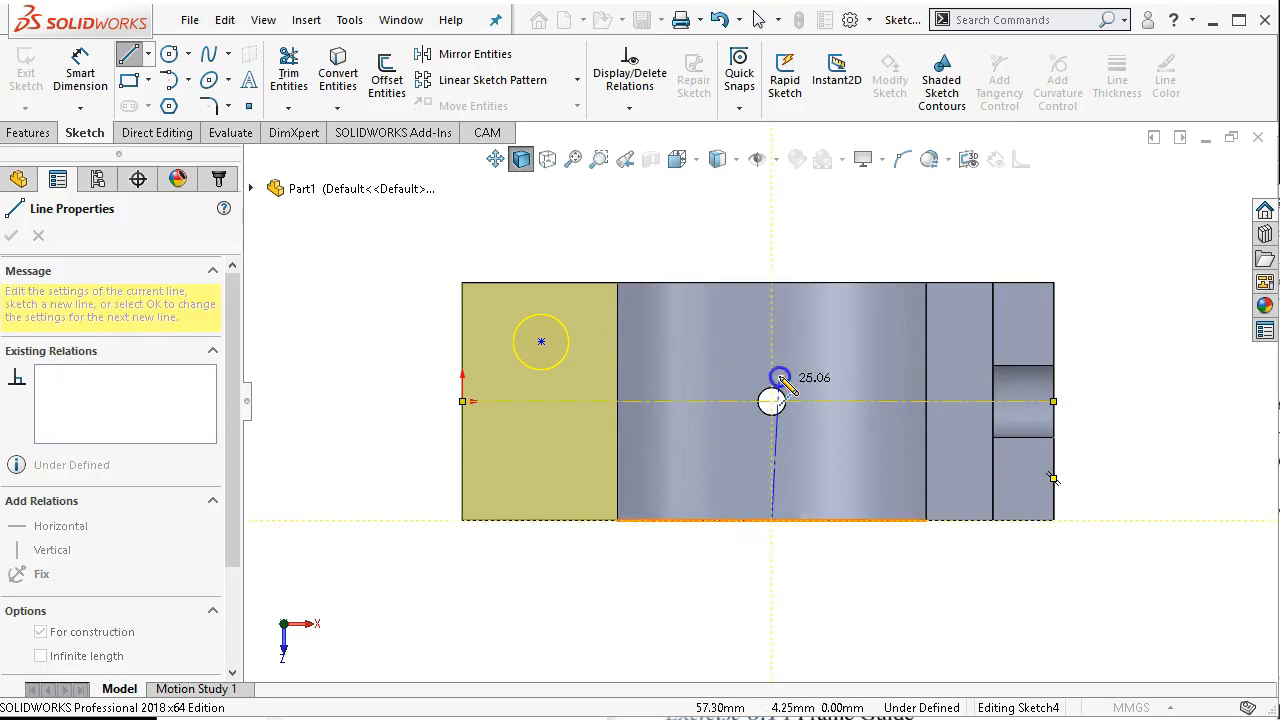
{"action": "left_click", "coordinate": [773, 284]}
{"action": "right_click", "coordinate": [892, 230]}
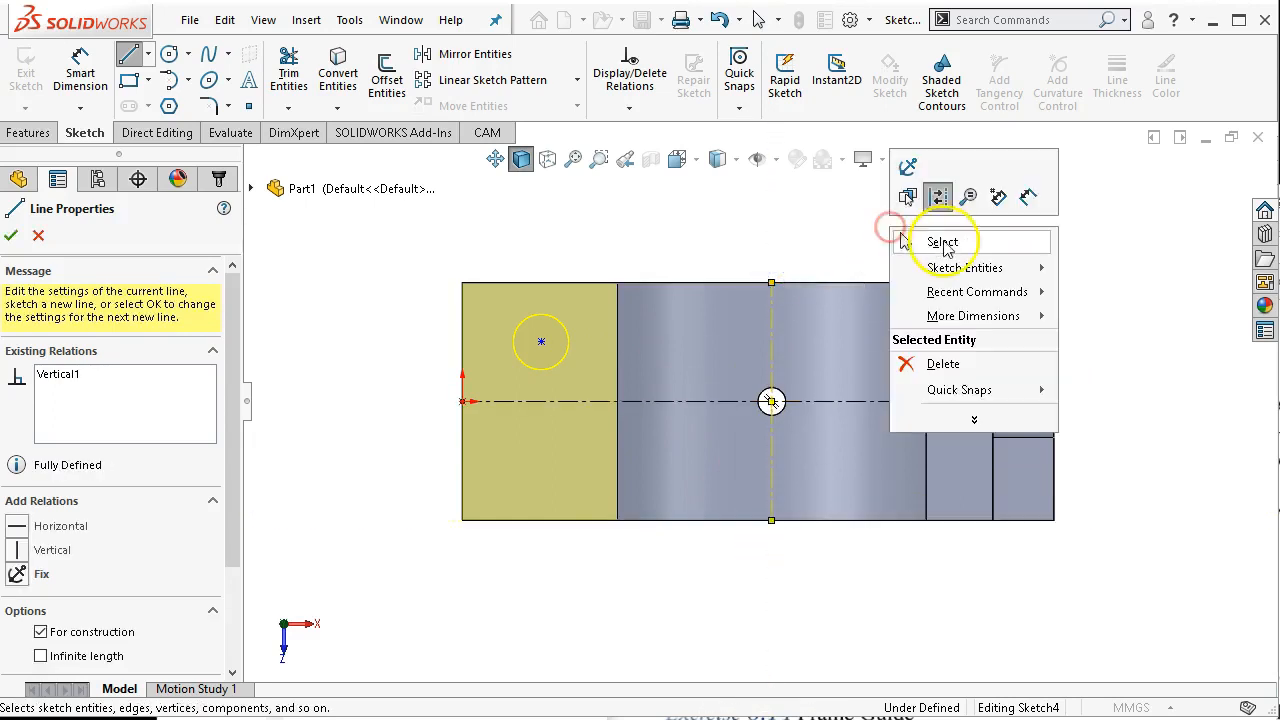
{"action": "left_click", "coordinate": [943, 243]}
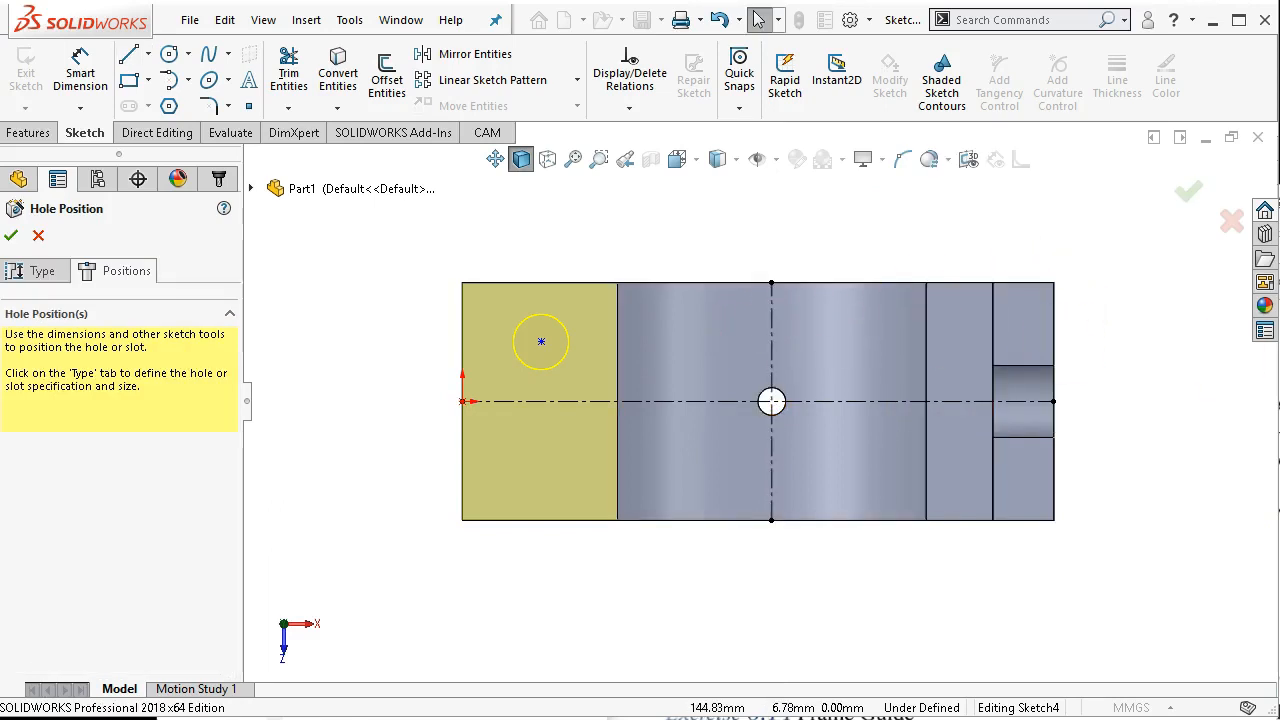
- Switch to the browser to check the Frame Guide drawing for the location dimensions of the two 10 mm holes
{"action": "key", "text": "alt+Tab"}
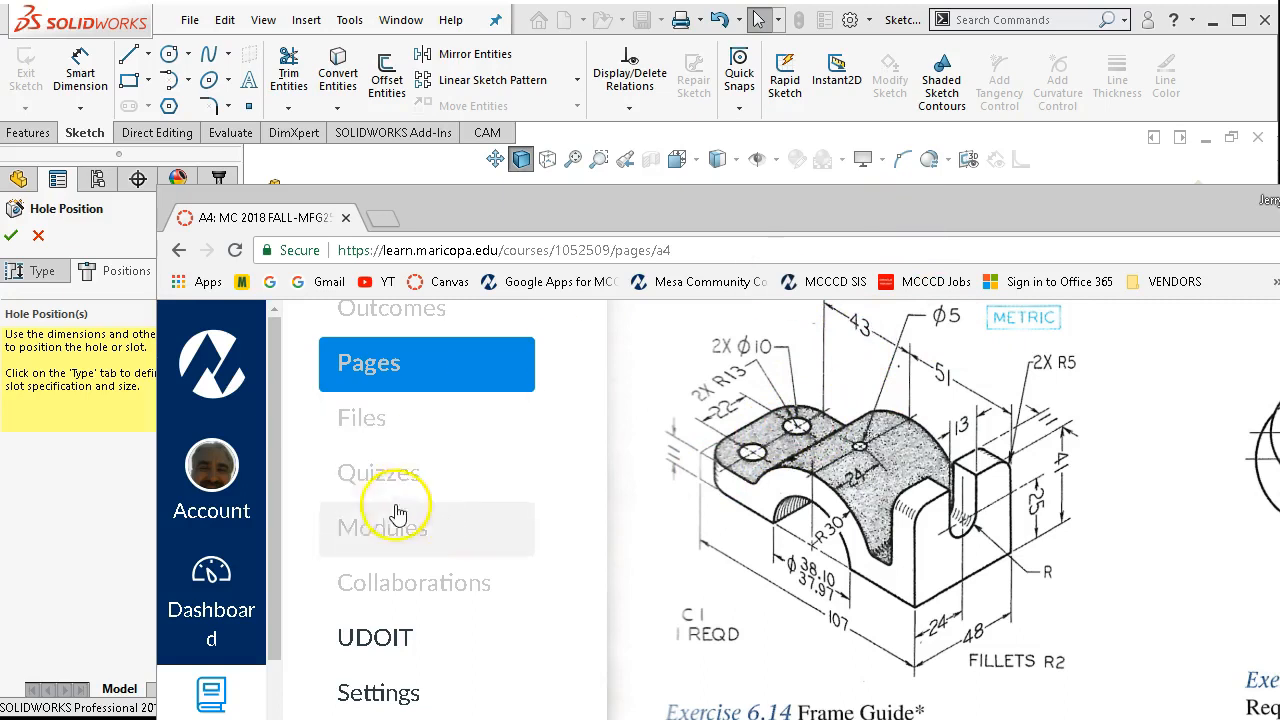
- Dimension the hole centre point 43 mm from the vertical centerline through the small hole
{"action": "left_click", "coordinate": [1099, 163]}
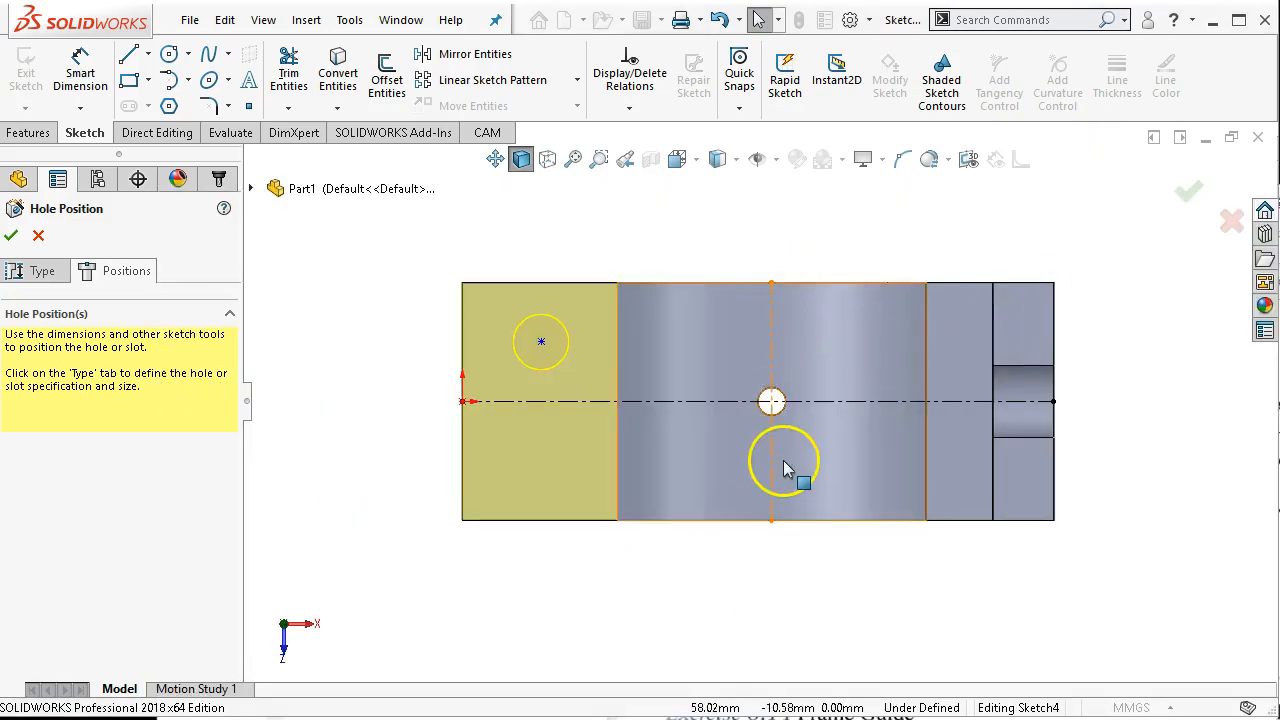
{"action": "left_click", "coordinate": [84, 68]}
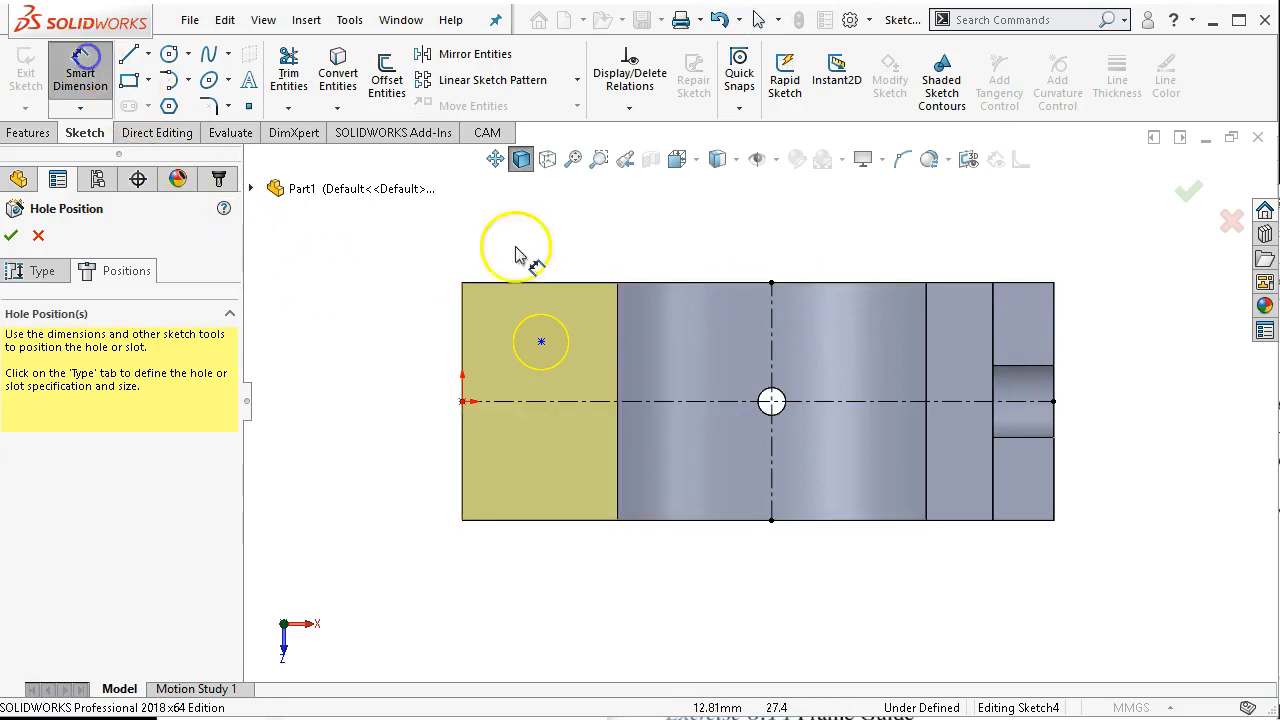
{"action": "left_click", "coordinate": [771, 343]}
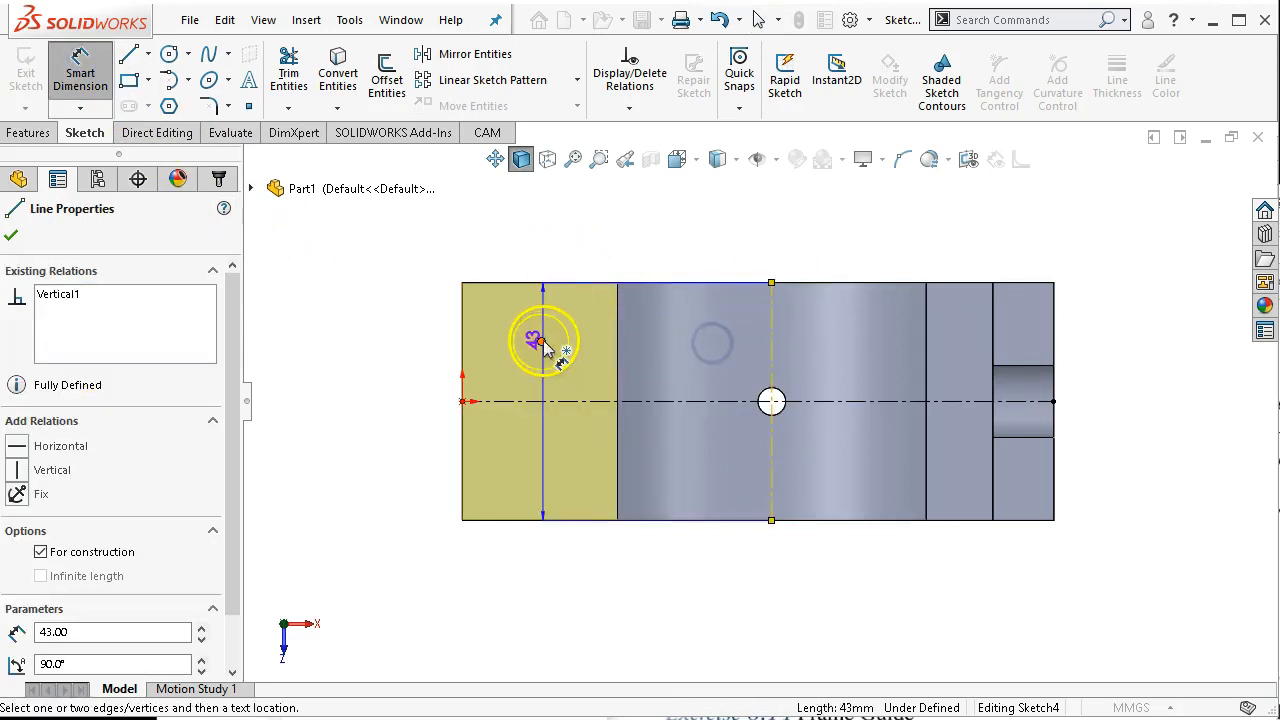
{"action": "left_click", "coordinate": [541, 342]}
{"action": "left_click", "coordinate": [632, 258]}
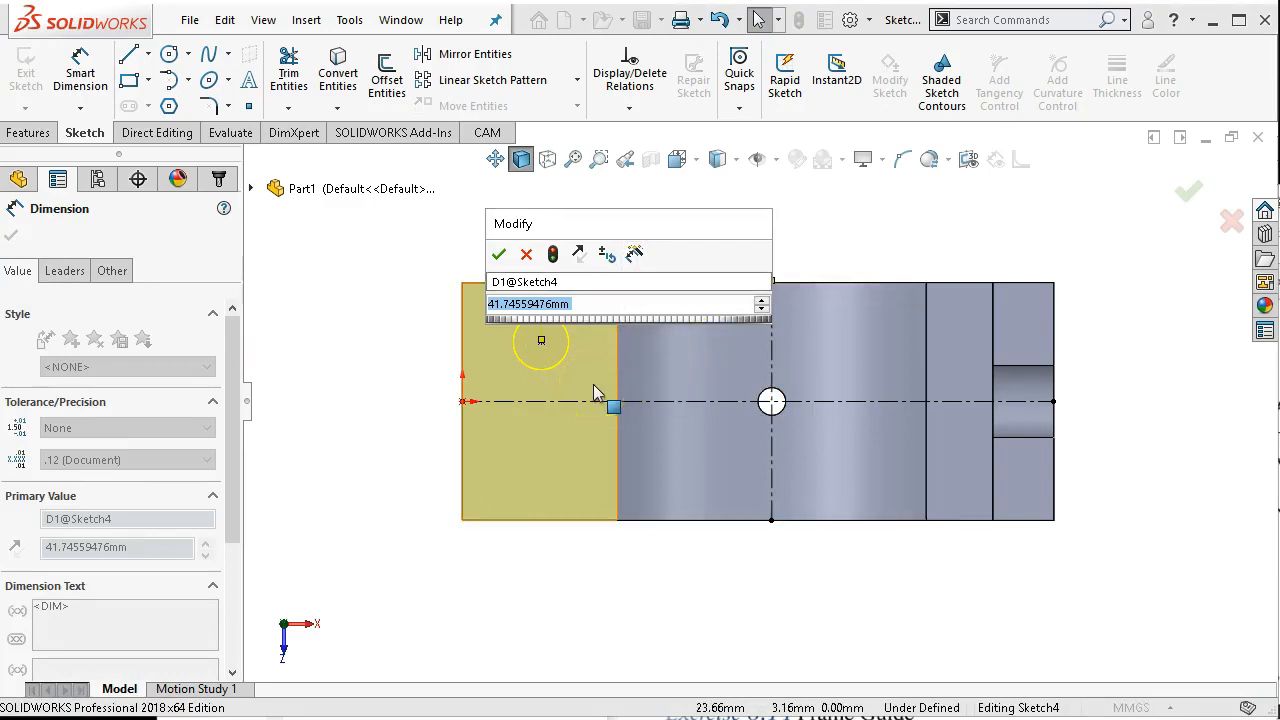
{"action": "type", "text": "43"}
{"action": "key", "text": "Return"}
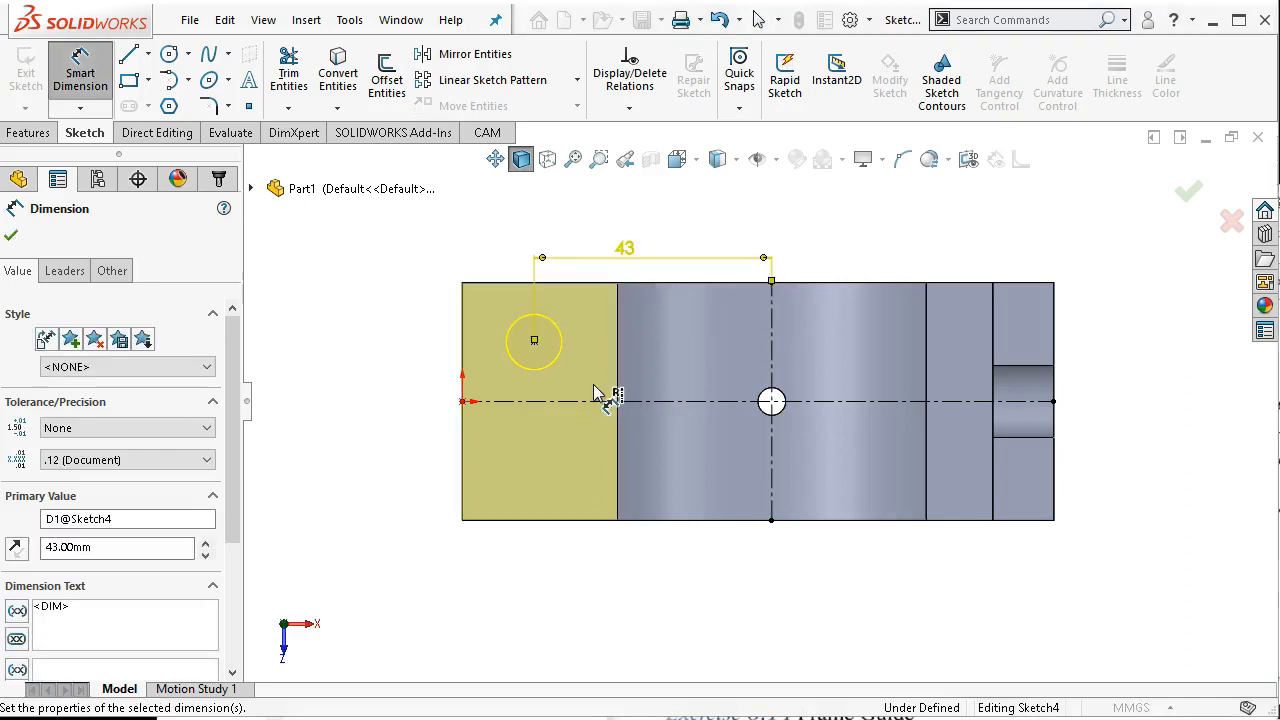
{"action": "right_click", "coordinate": [366, 330]}
{"action": "left_click", "coordinate": [405, 380]}
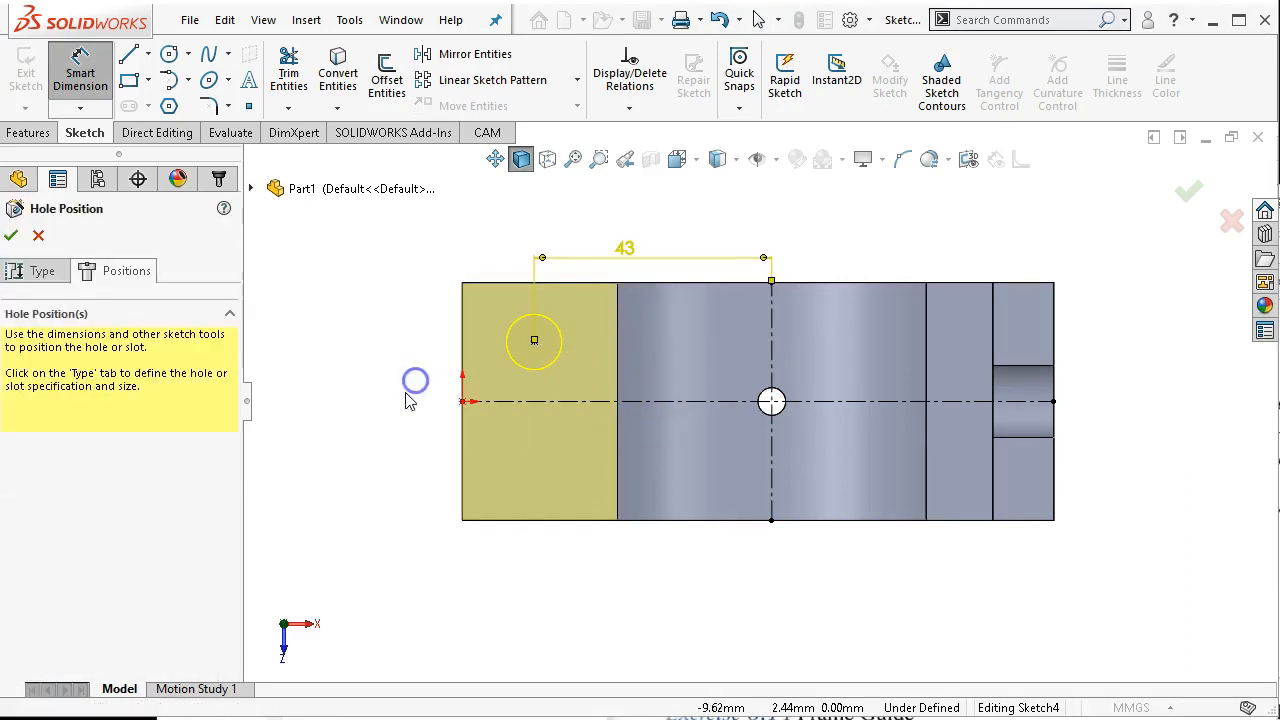
{"action": "left_click", "coordinate": [536, 343]}
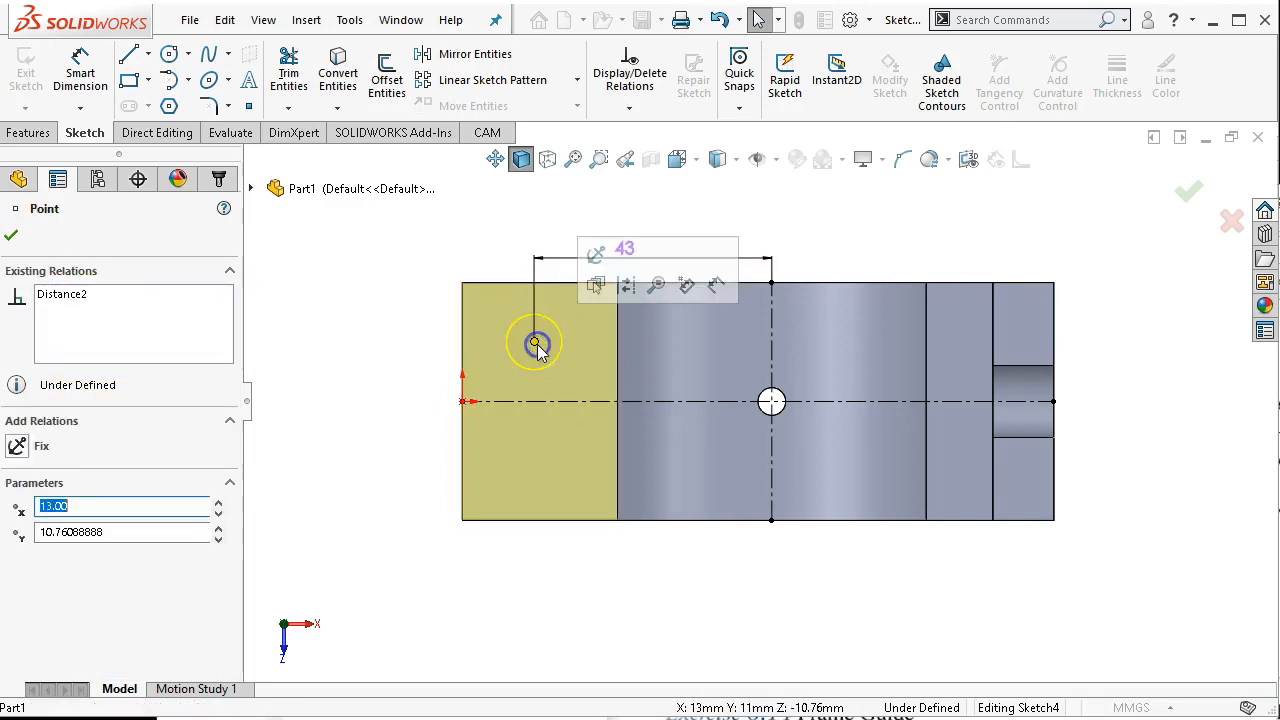
{"action": "left_click", "coordinate": [536, 400]}
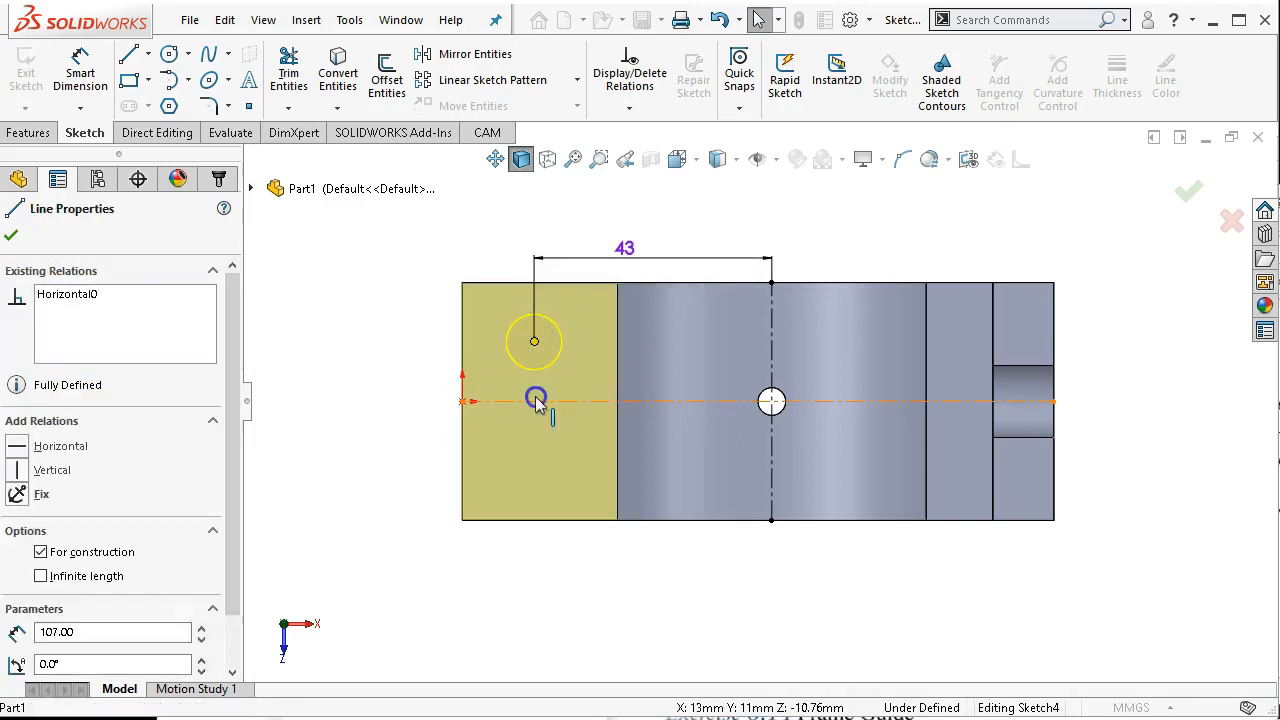
{"action": "left_click", "coordinate": [536, 400], "text": "ctrl"}
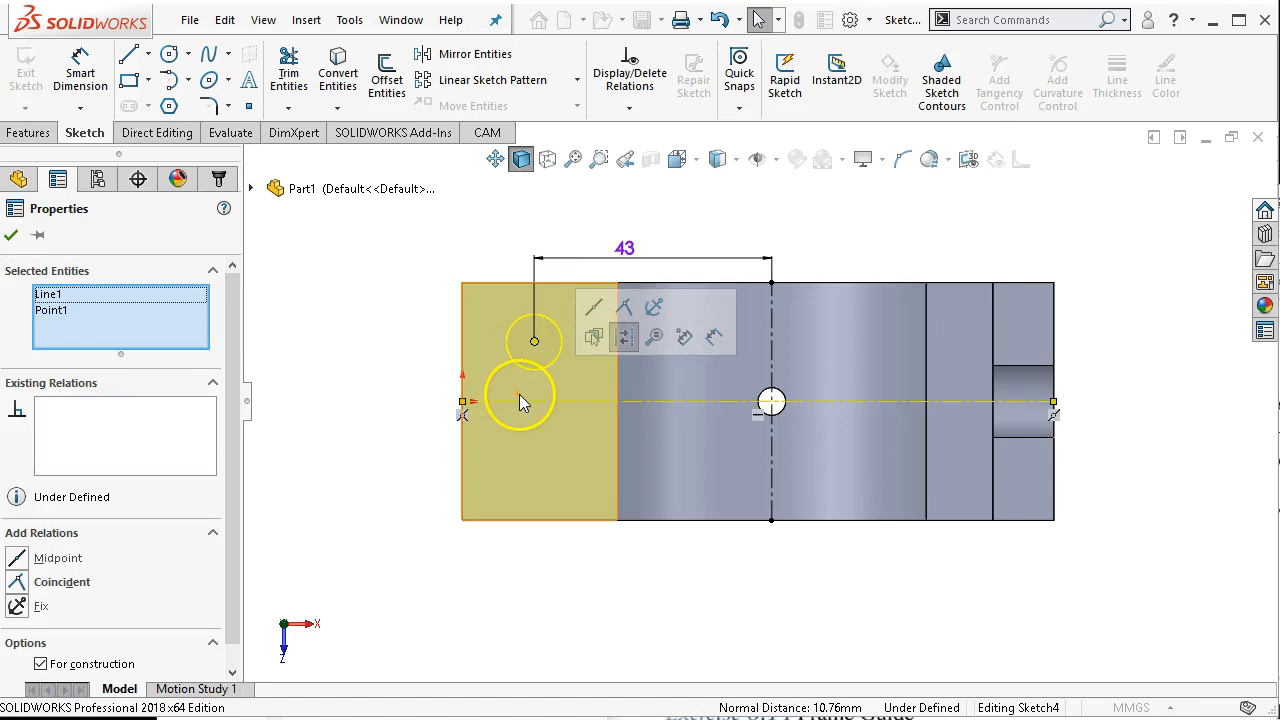
{"action": "left_click", "coordinate": [387, 333]}
{"action": "left_click", "coordinate": [382, 341]}
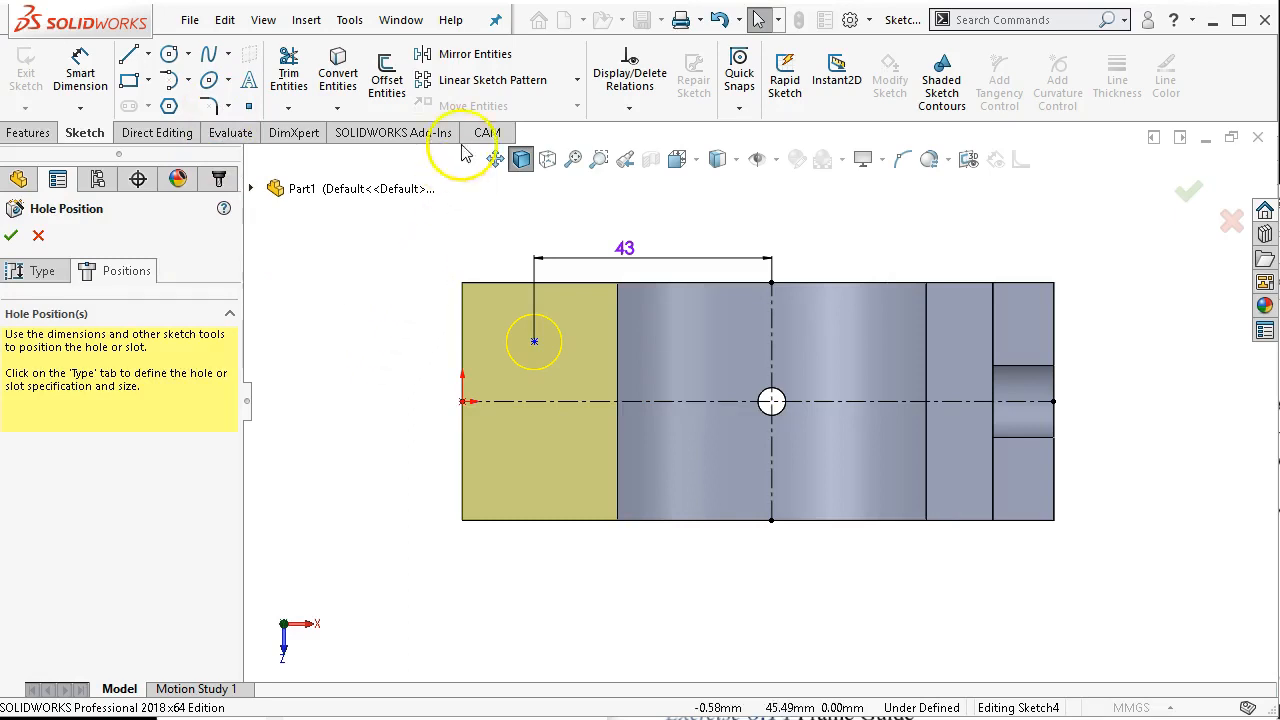
- Try to mirror the hole centre point about the horizontal centerline with Mirror Entities
{"action": "left_click", "coordinate": [466, 62]}
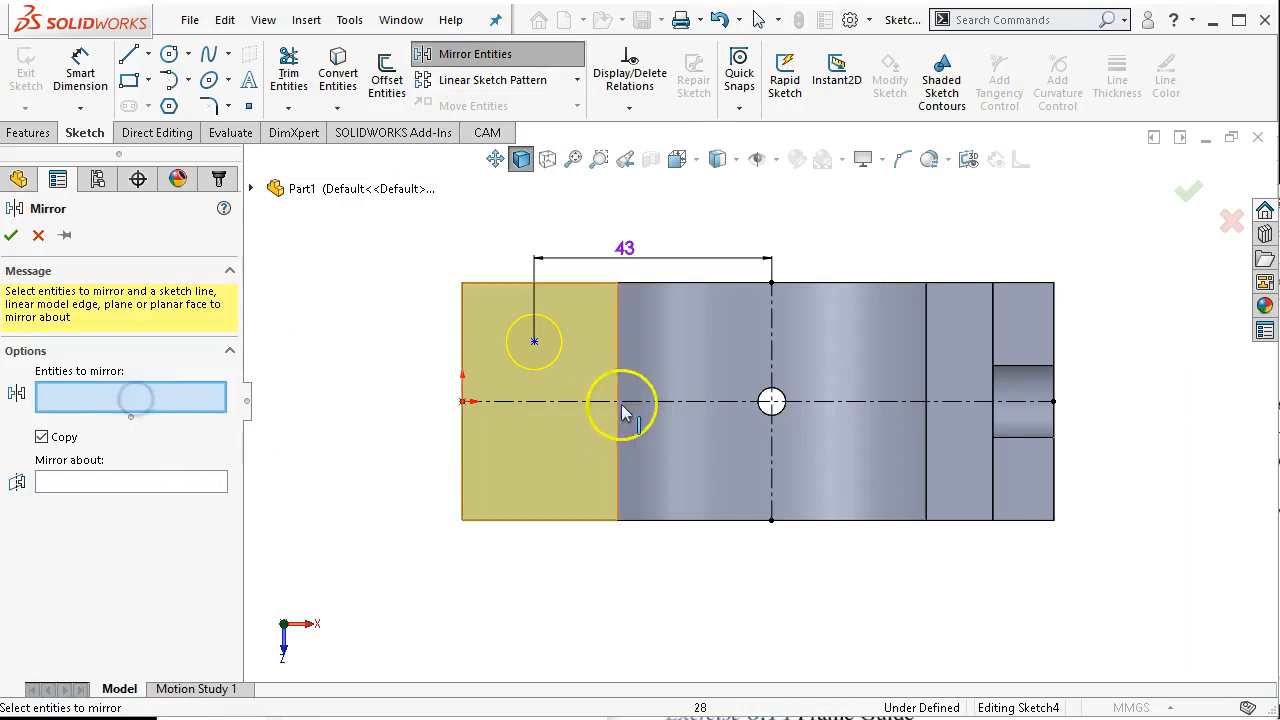
{"action": "left_click", "coordinate": [536, 342]}
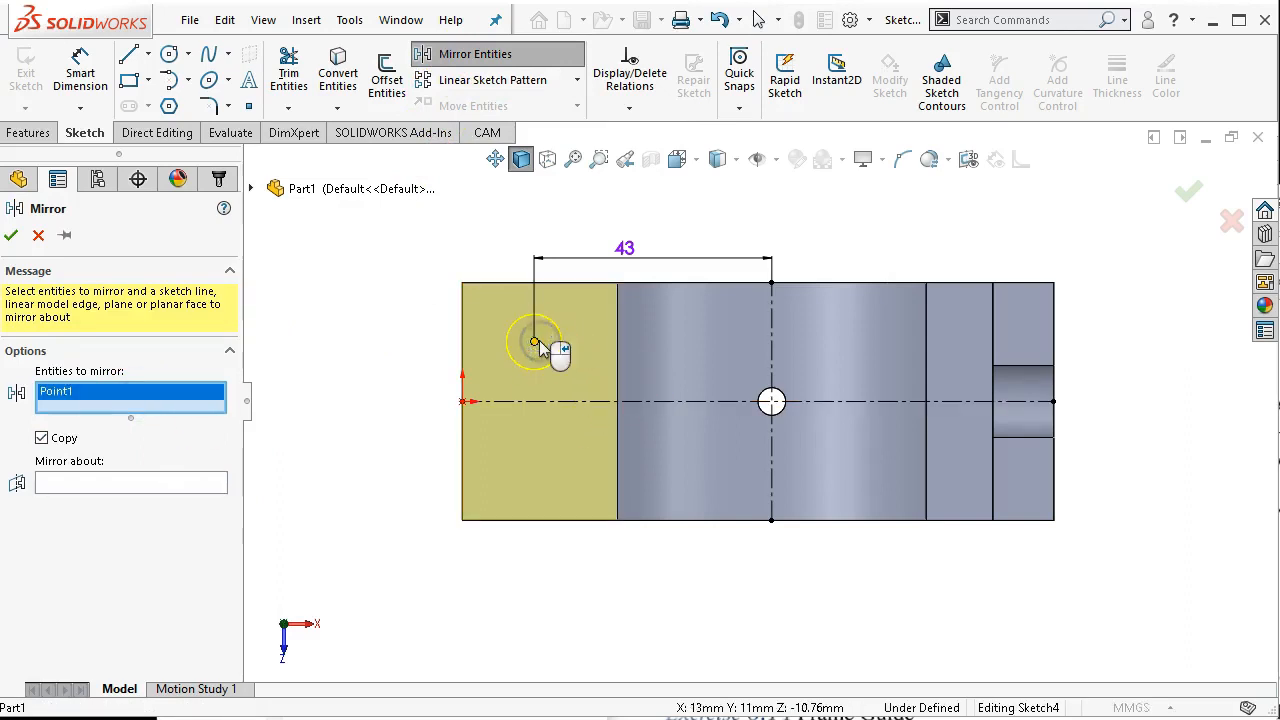
{"action": "left_click", "coordinate": [127, 481]}
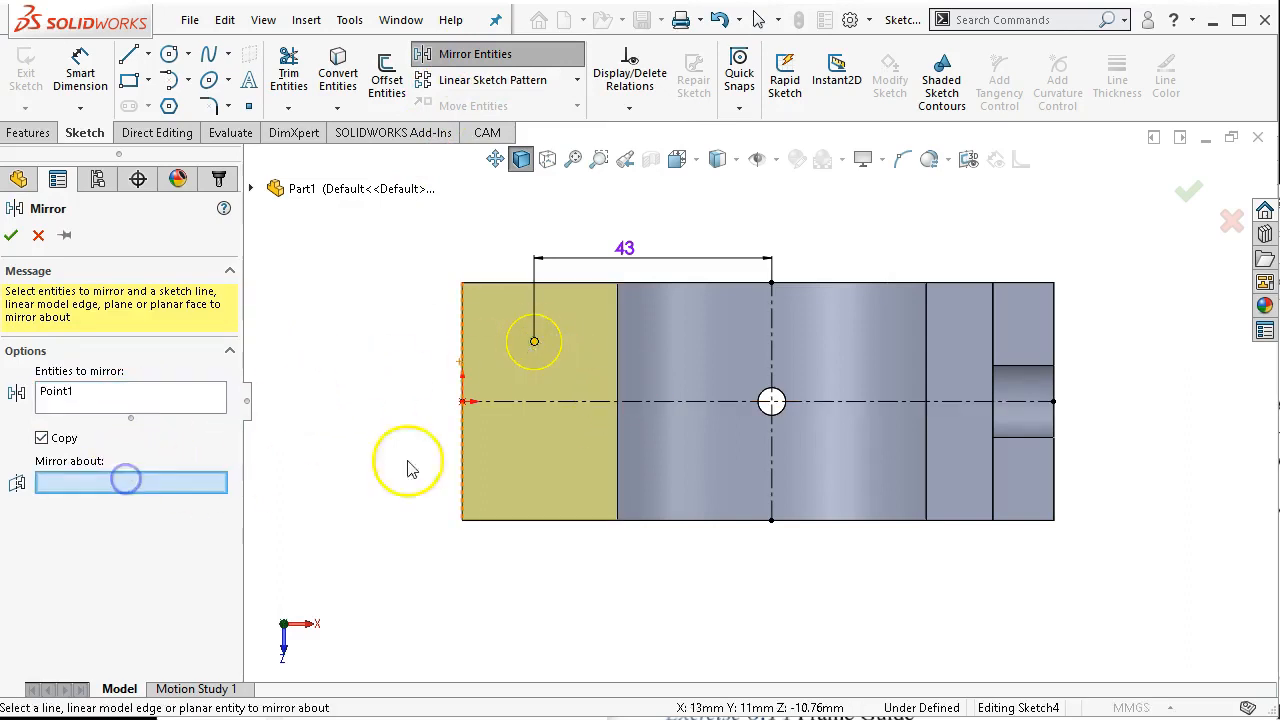
{"action": "left_click", "coordinate": [517, 400]}
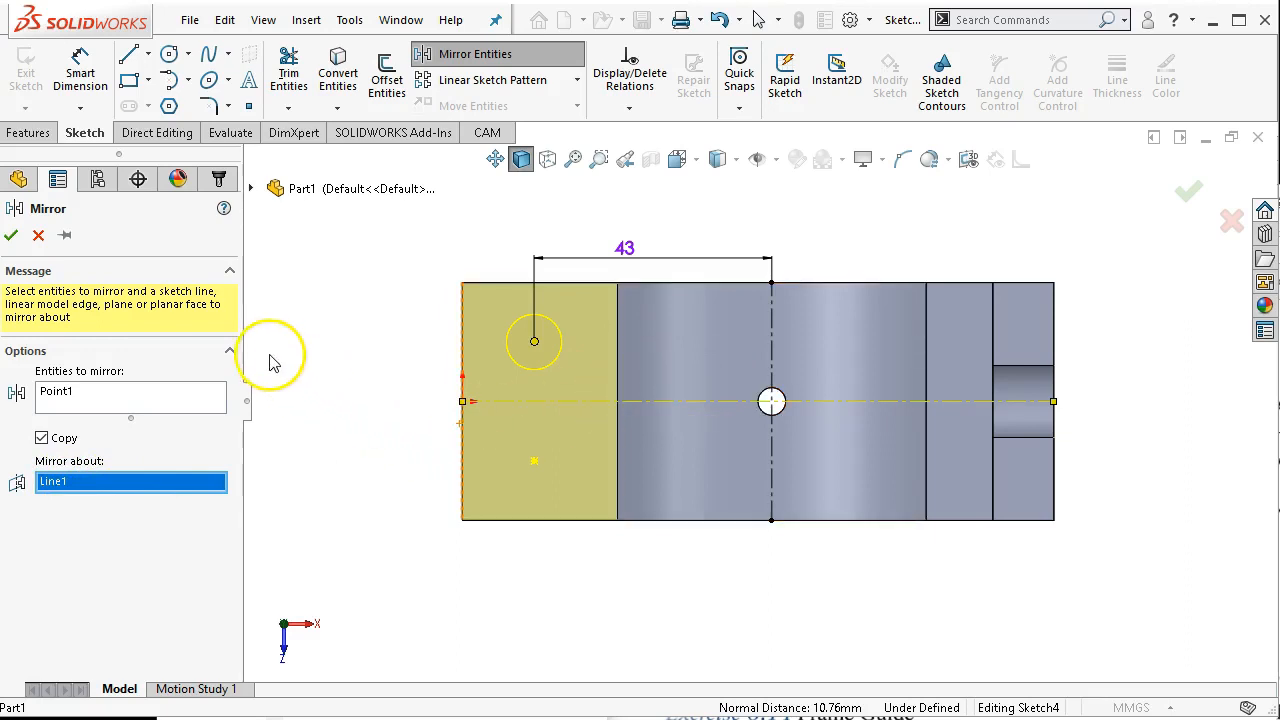
{"action": "left_click", "coordinate": [38, 236]}
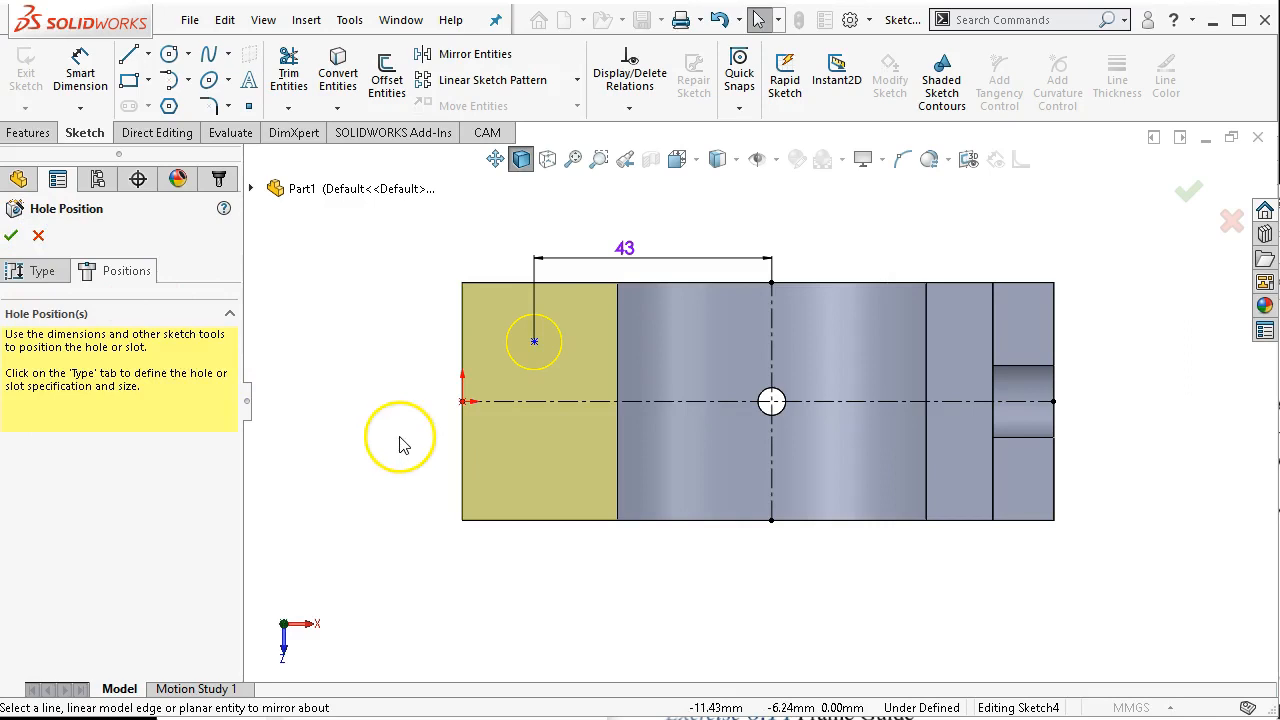
- Mirror the hole centre point with both the point and the horizontal centerline preselected, and undo that mirror
{"action": "left_click", "coordinate": [537, 343]}
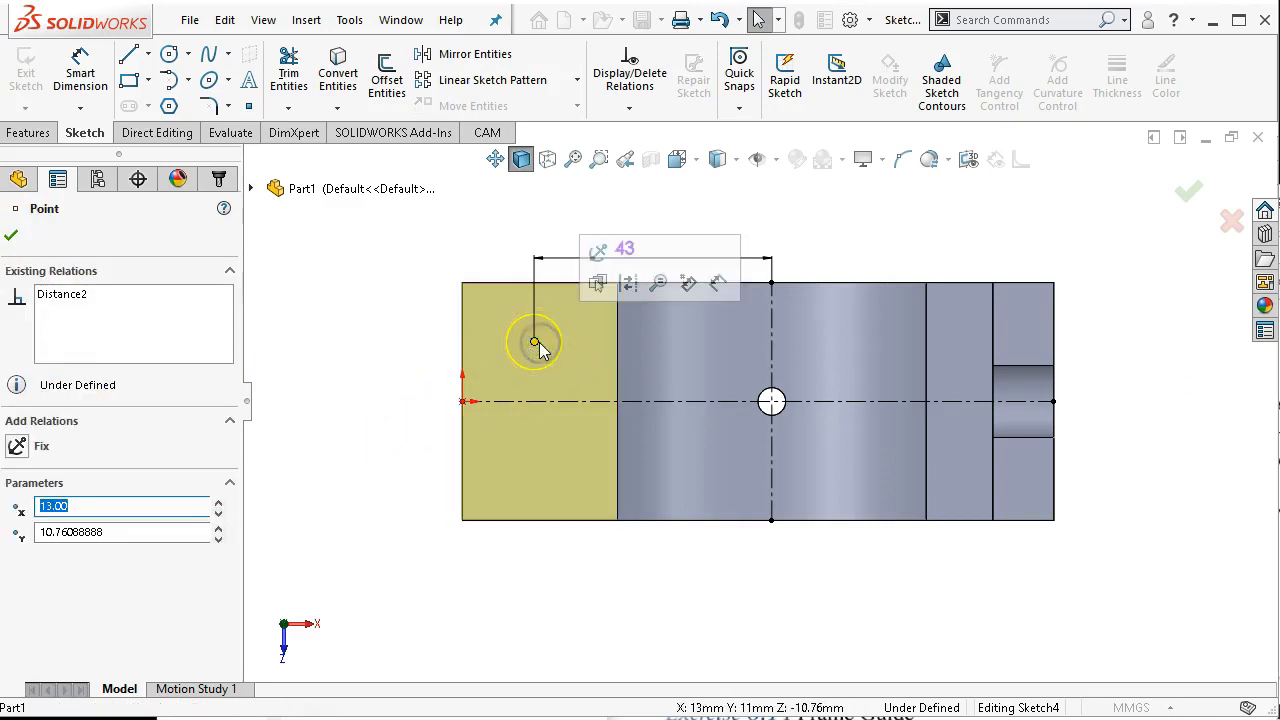
{"action": "left_click", "coordinate": [567, 401], "text": "ctrl"}
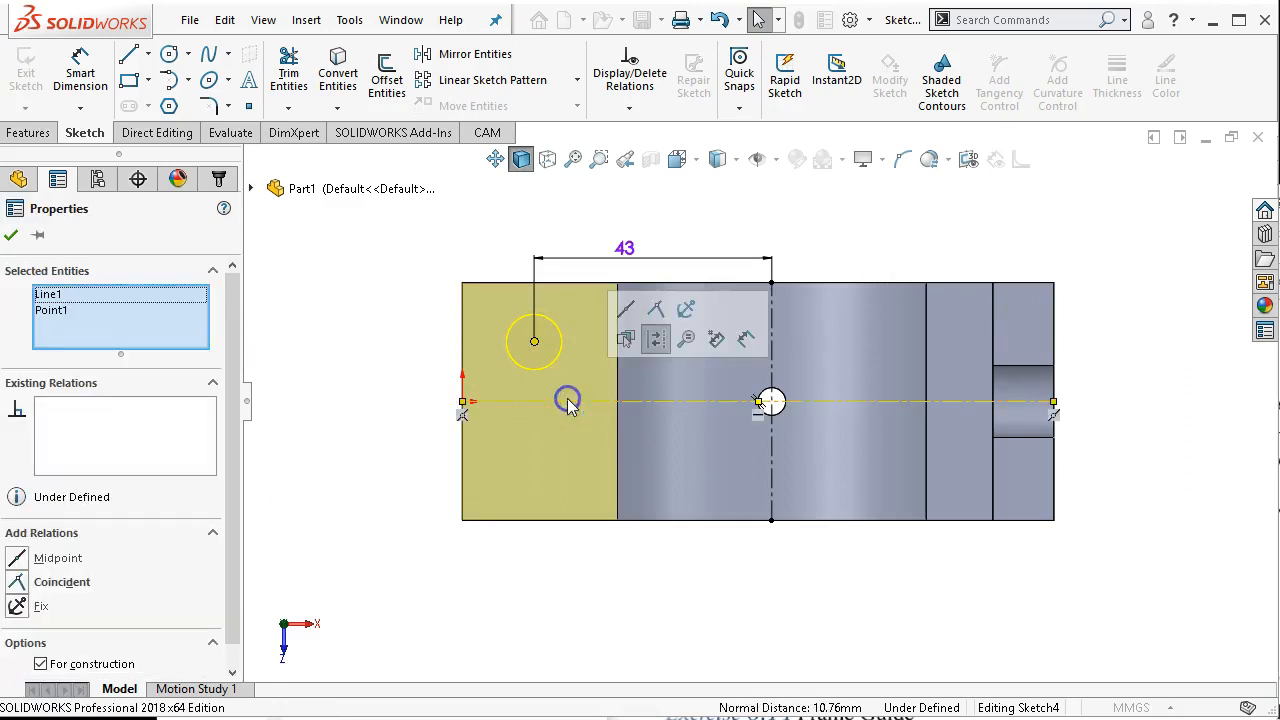
{"action": "left_click", "coordinate": [478, 56]}
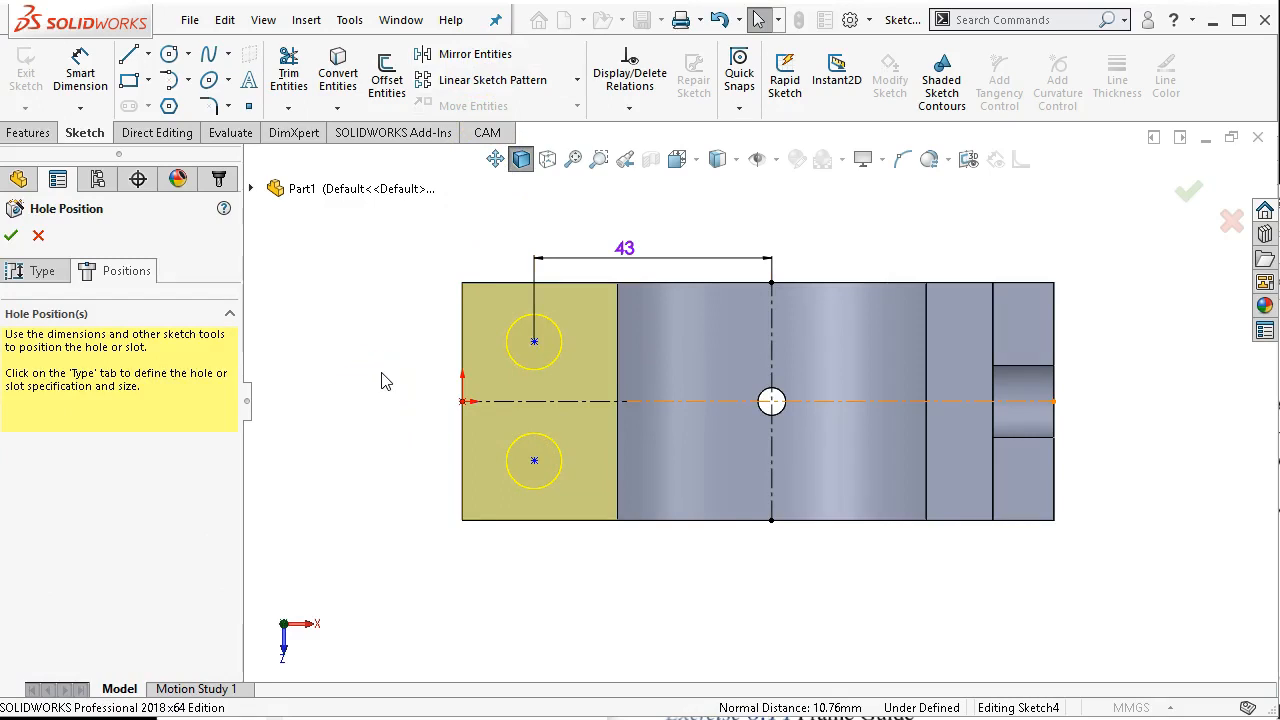
{"action": "key", "text": "ctrl+z"}
{"action": "left_click", "coordinate": [366, 307]}
{"action": "left_click", "coordinate": [524, 400]}
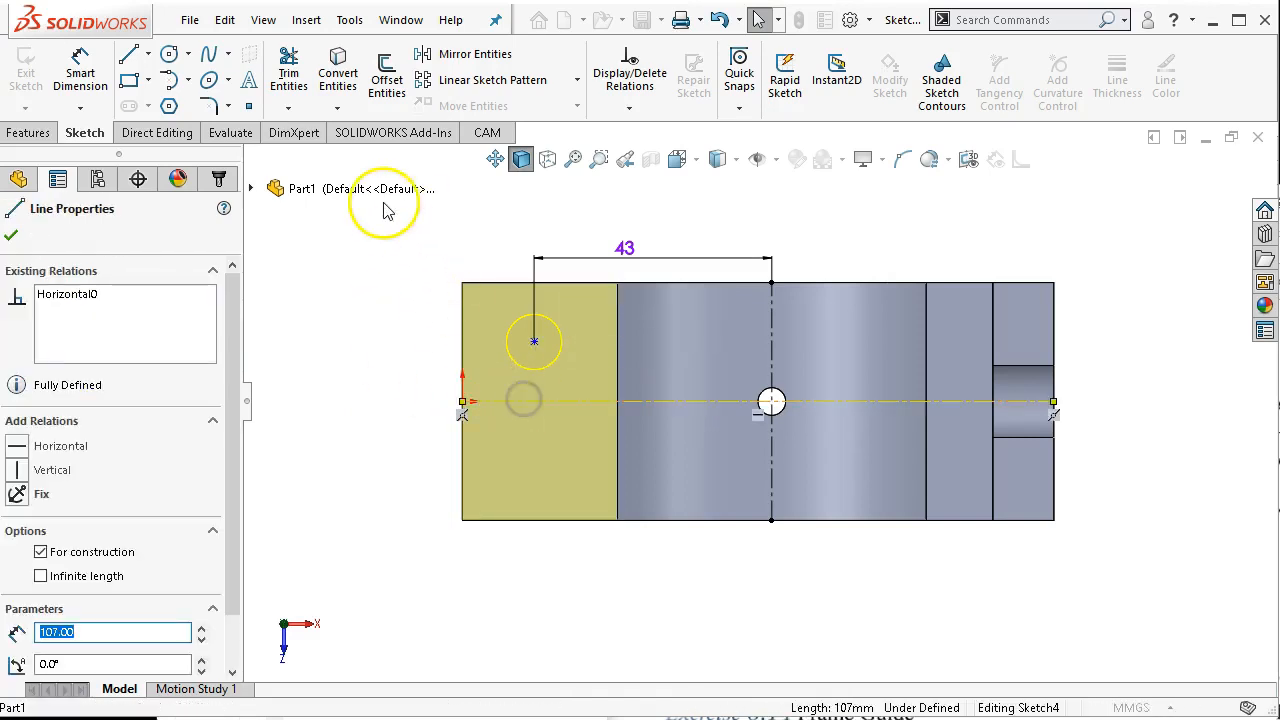
{"action": "left_click", "coordinate": [447, 54]}
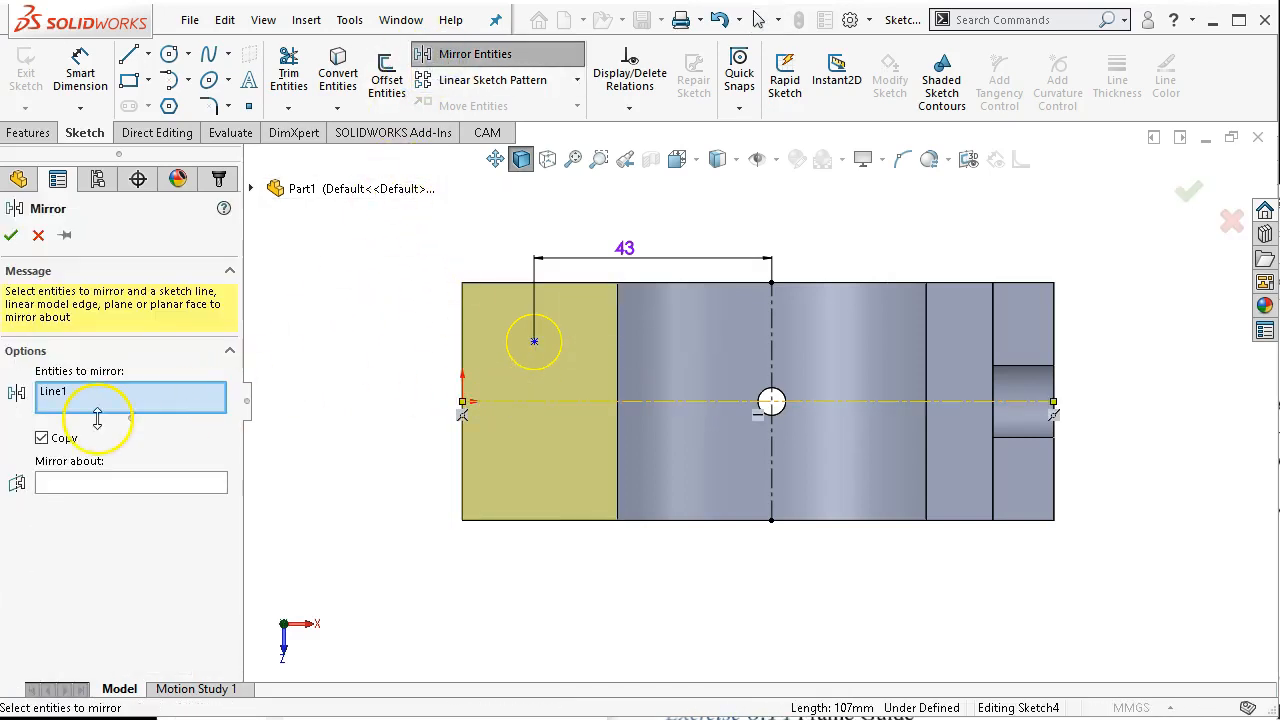
{"action": "left_click", "coordinate": [125, 400]}
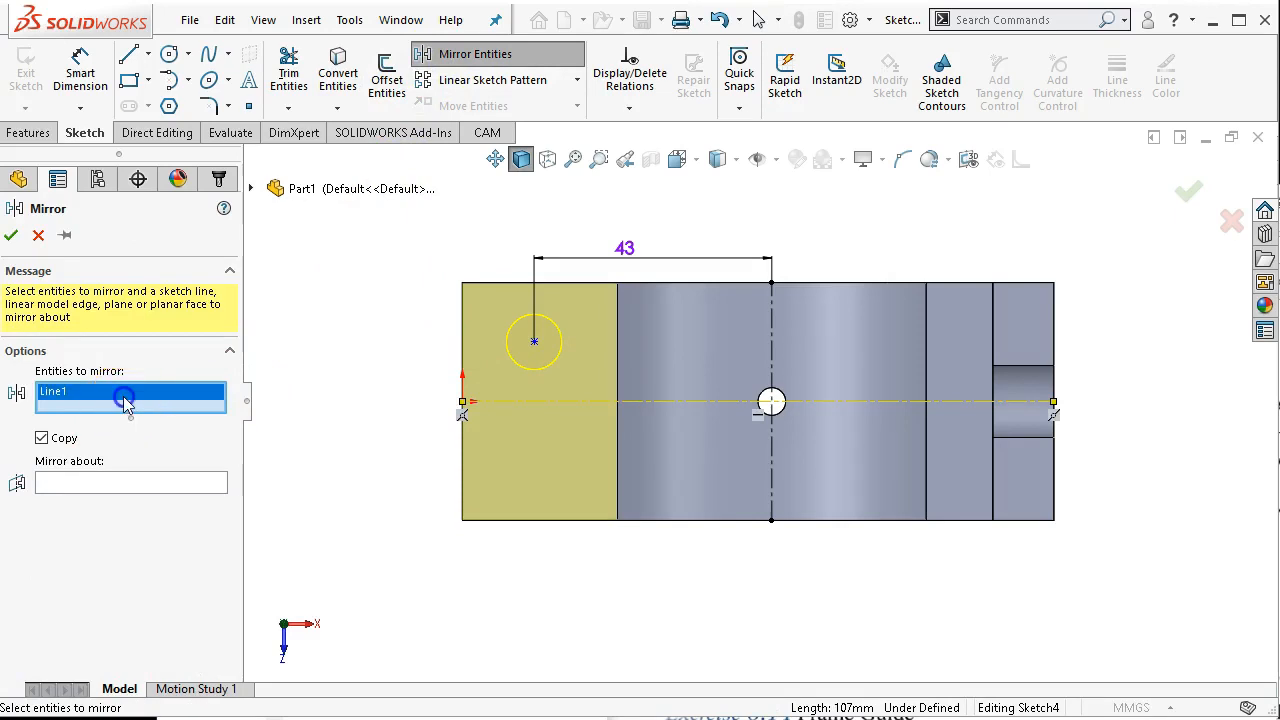
{"action": "key", "text": "Delete"}
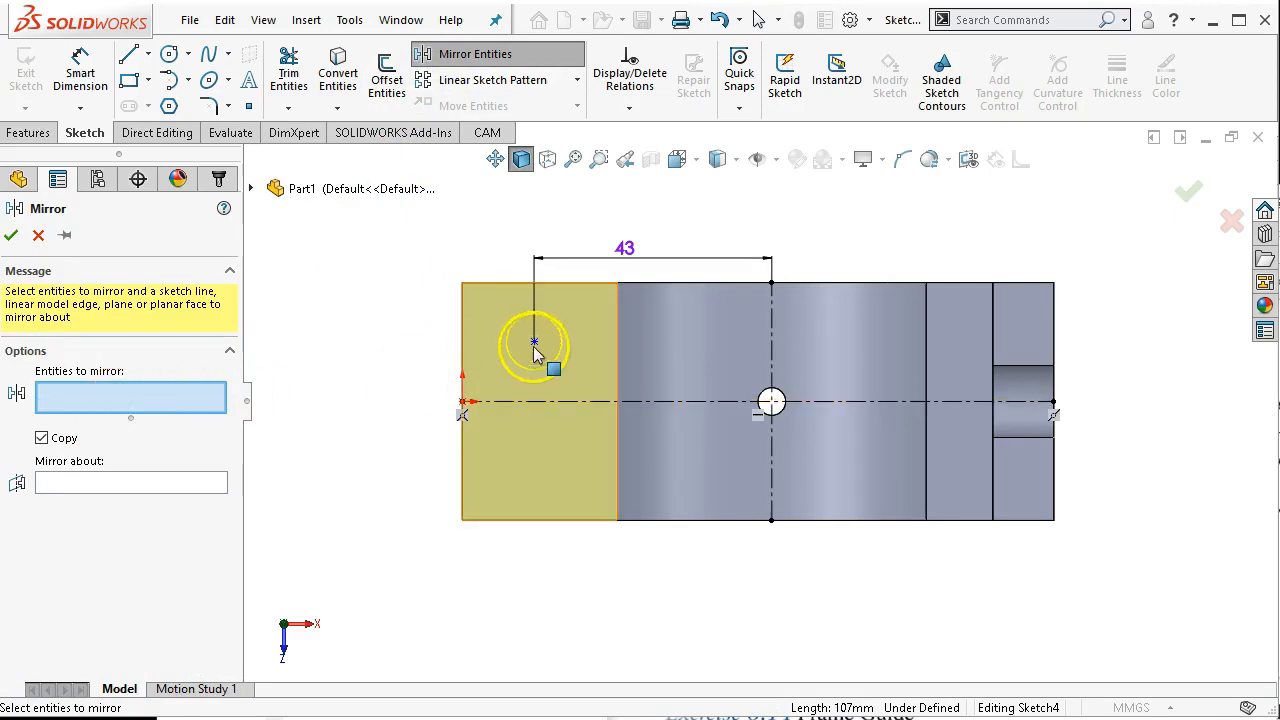
{"action": "left_click", "coordinate": [39, 234]}
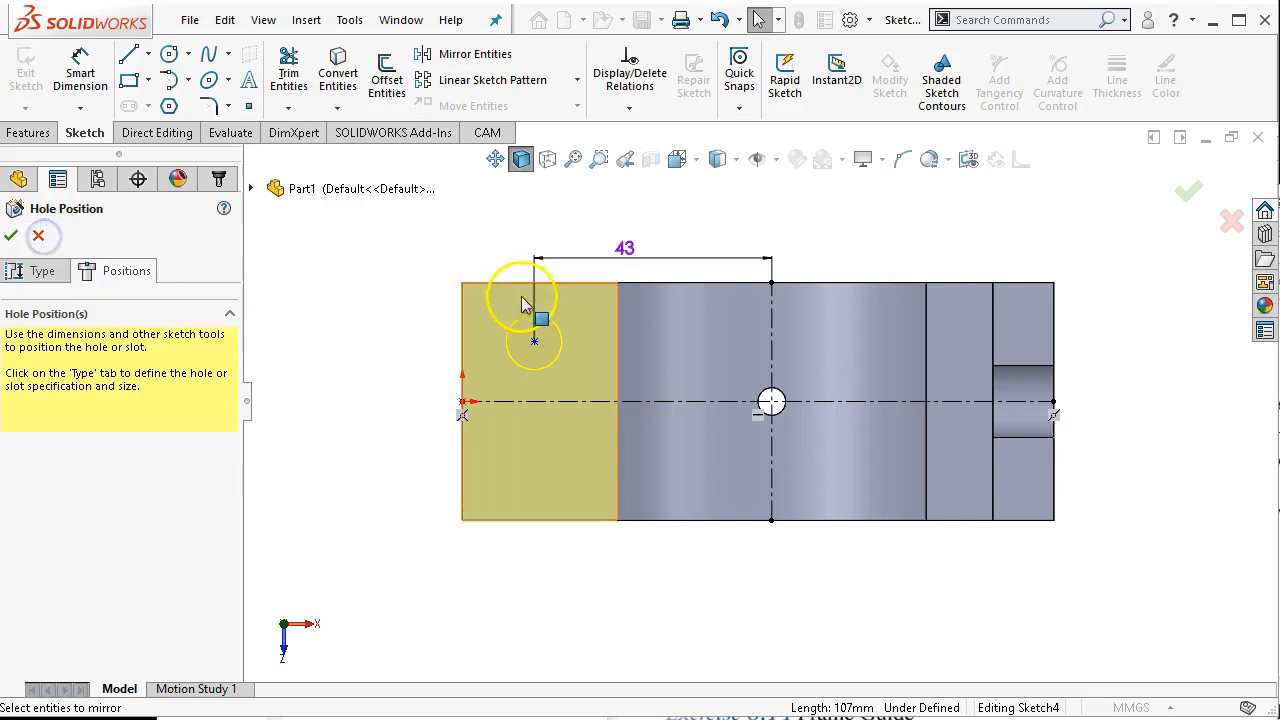
- Mirror the hole centre point about the part's horizontal centerline to place a second hole
{"action": "left_click", "coordinate": [532, 340]}
{"action": "left_click", "coordinate": [437, 53]}
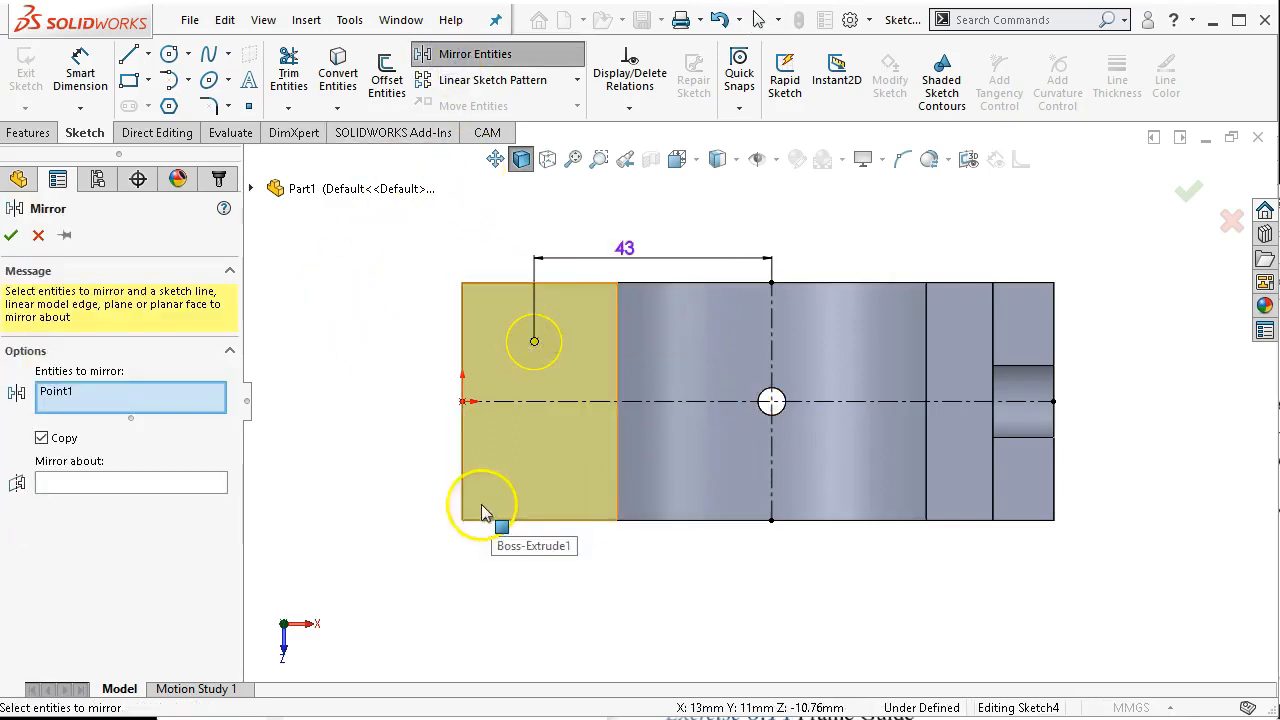
{"action": "left_click", "coordinate": [178, 485]}
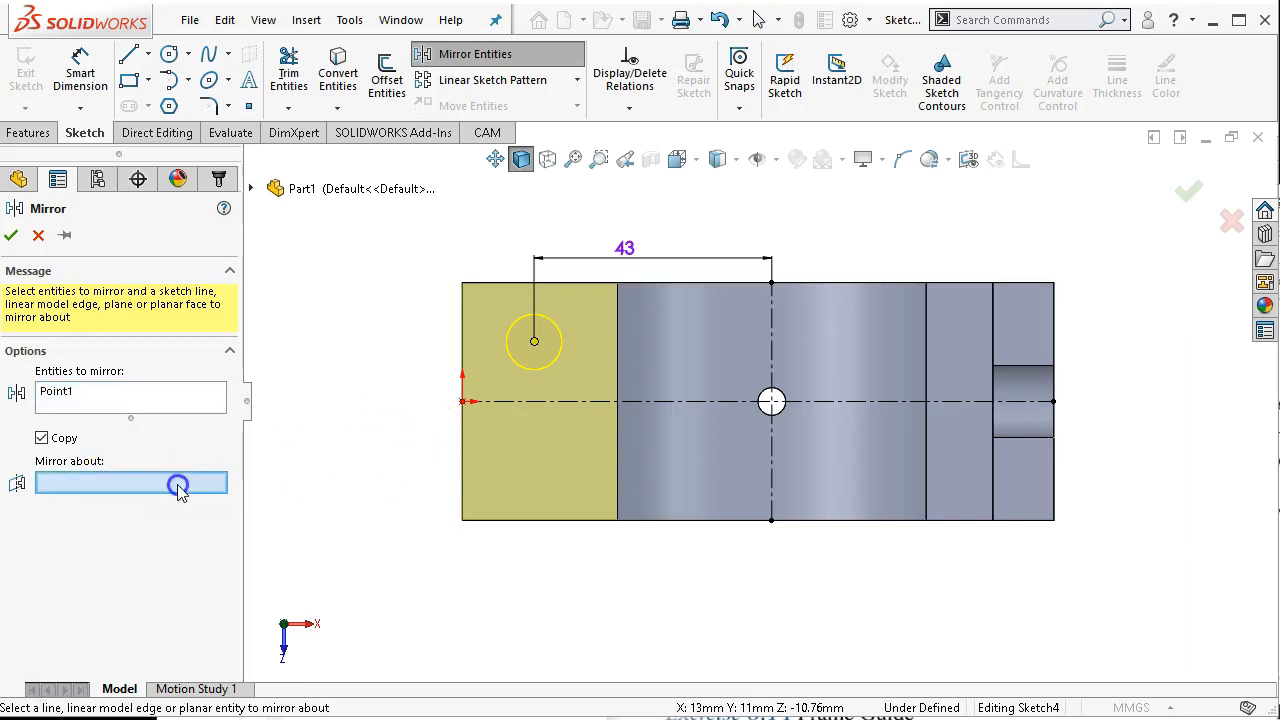
{"action": "left_click", "coordinate": [535, 401]}
{"action": "left_click", "coordinate": [363, 402]}
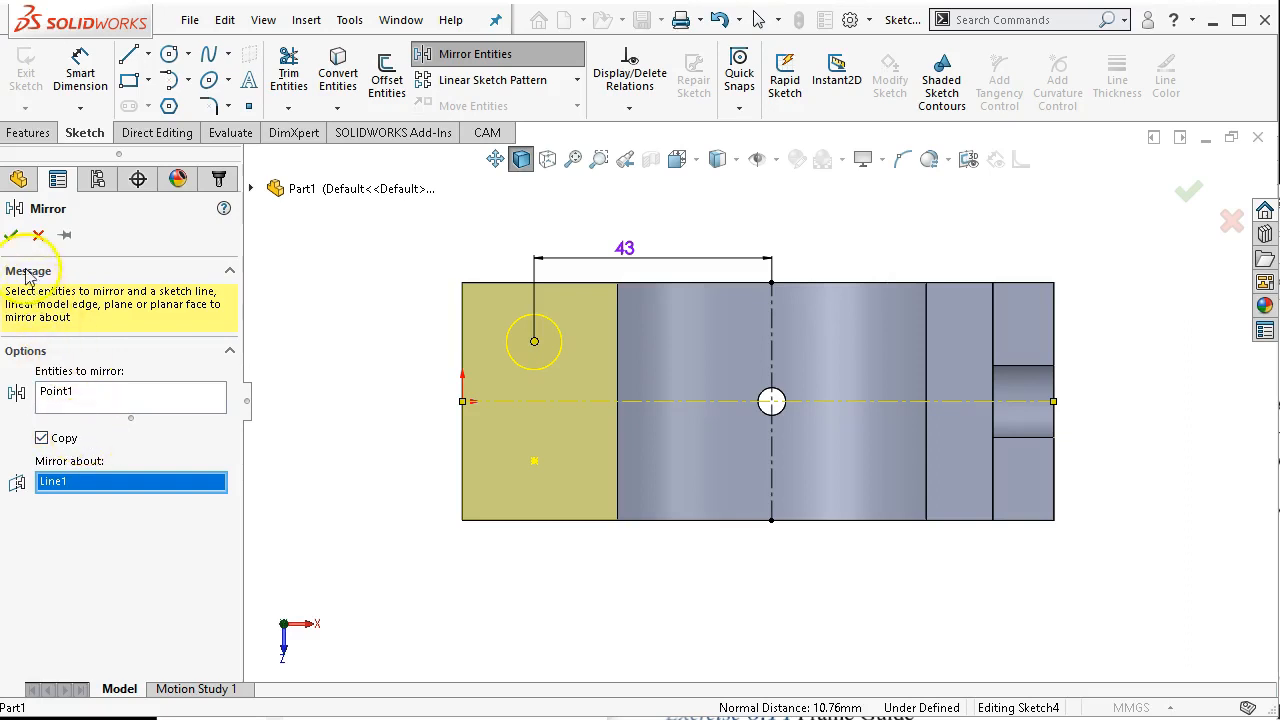
{"action": "left_click", "coordinate": [10, 237]}
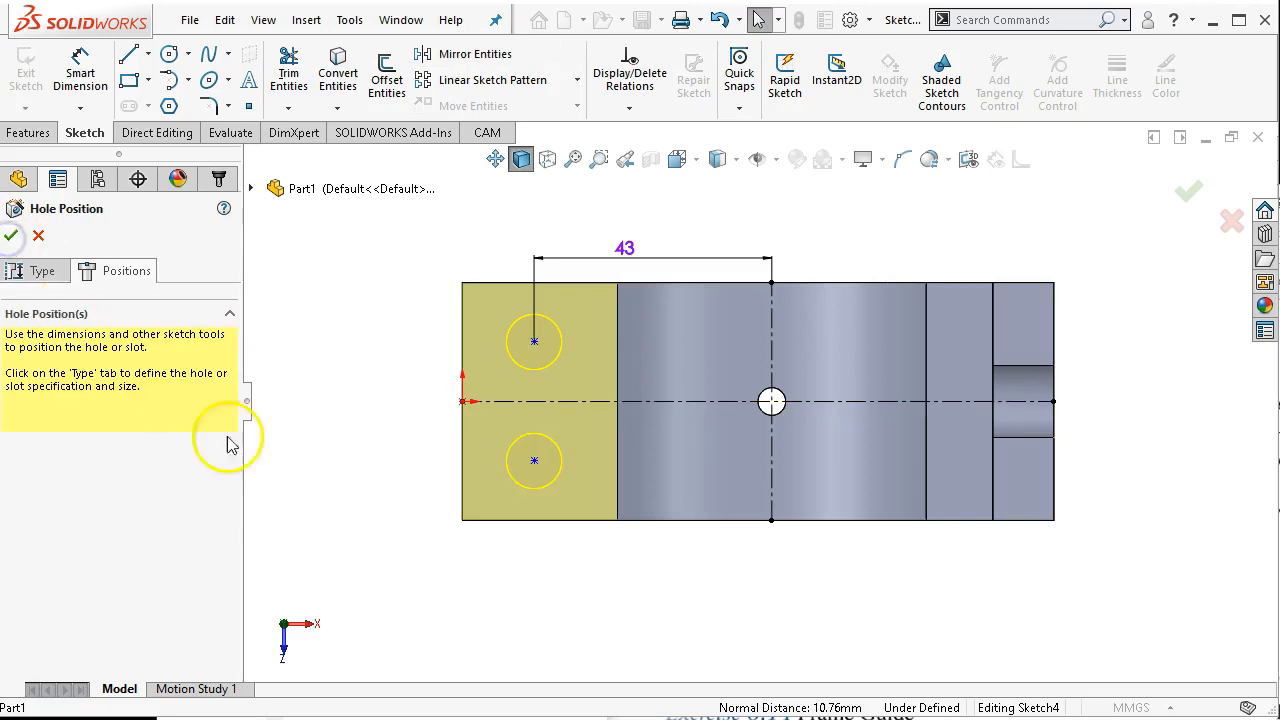
- Dimension the spacing between the two hole centres as 22 mm and finish the hole feature
{"action": "left_click", "coordinate": [80, 70]}
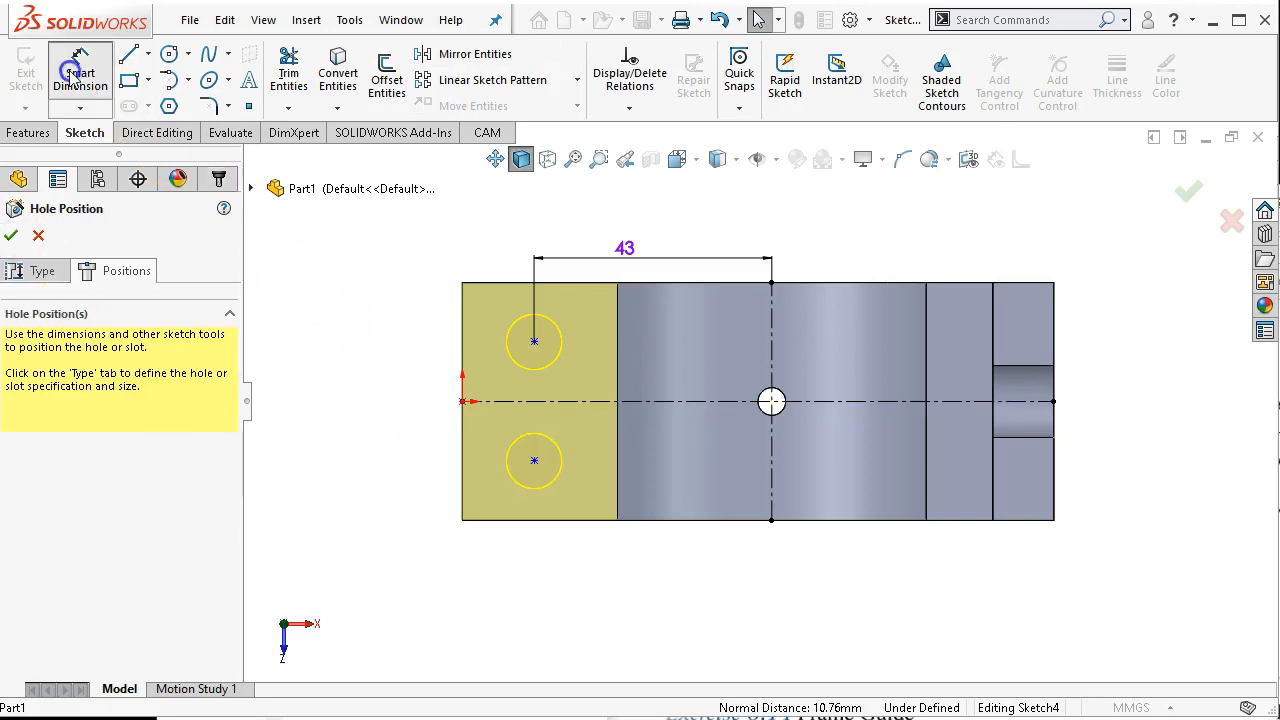
{"action": "left_click", "coordinate": [535, 341]}
{"action": "left_click", "coordinate": [537, 464]}
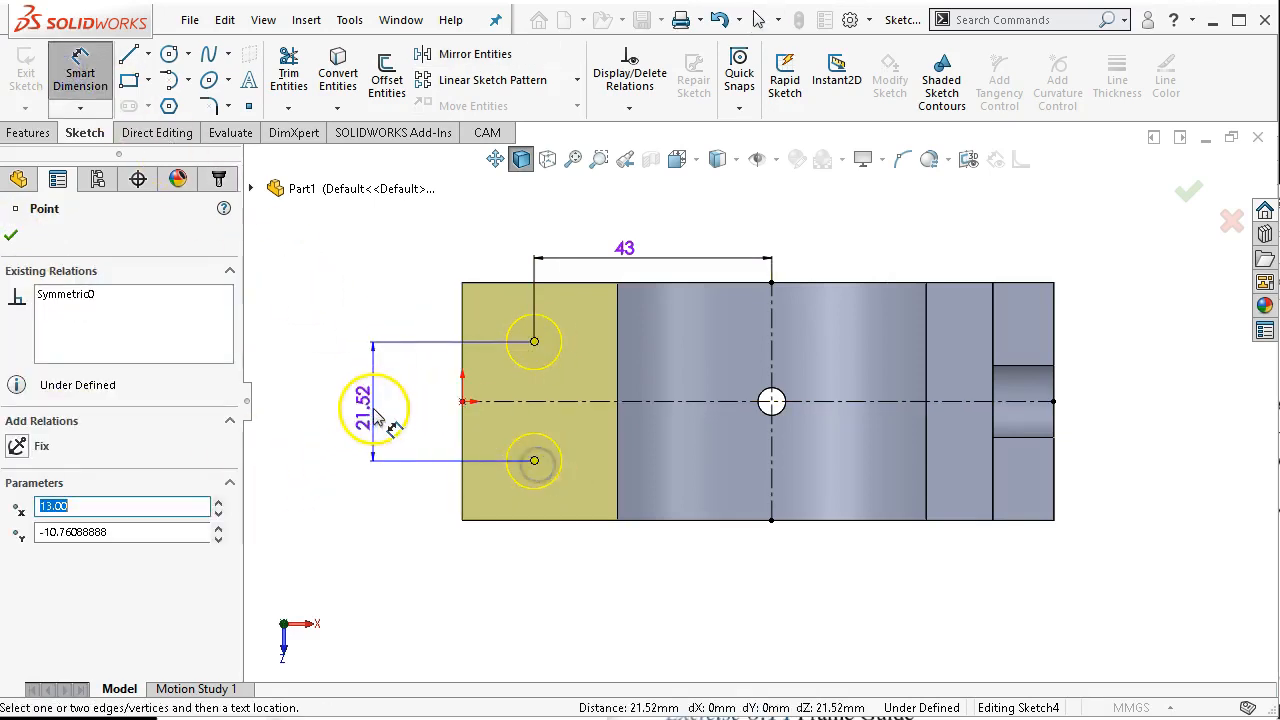
{"action": "left_click", "coordinate": [372, 408]}
{"action": "type", "text": "22"}
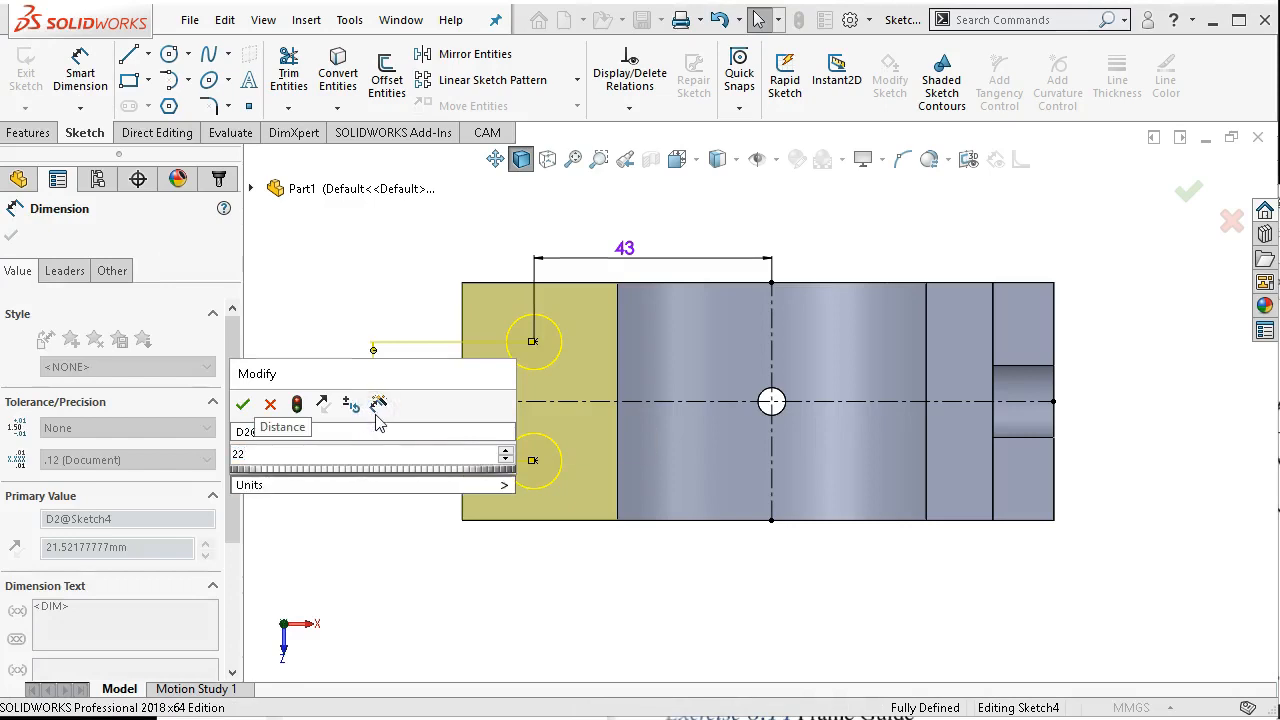
{"action": "key", "text": "Return"}
{"action": "right_click", "coordinate": [349, 234]}
{"action": "left_click", "coordinate": [385, 283]}
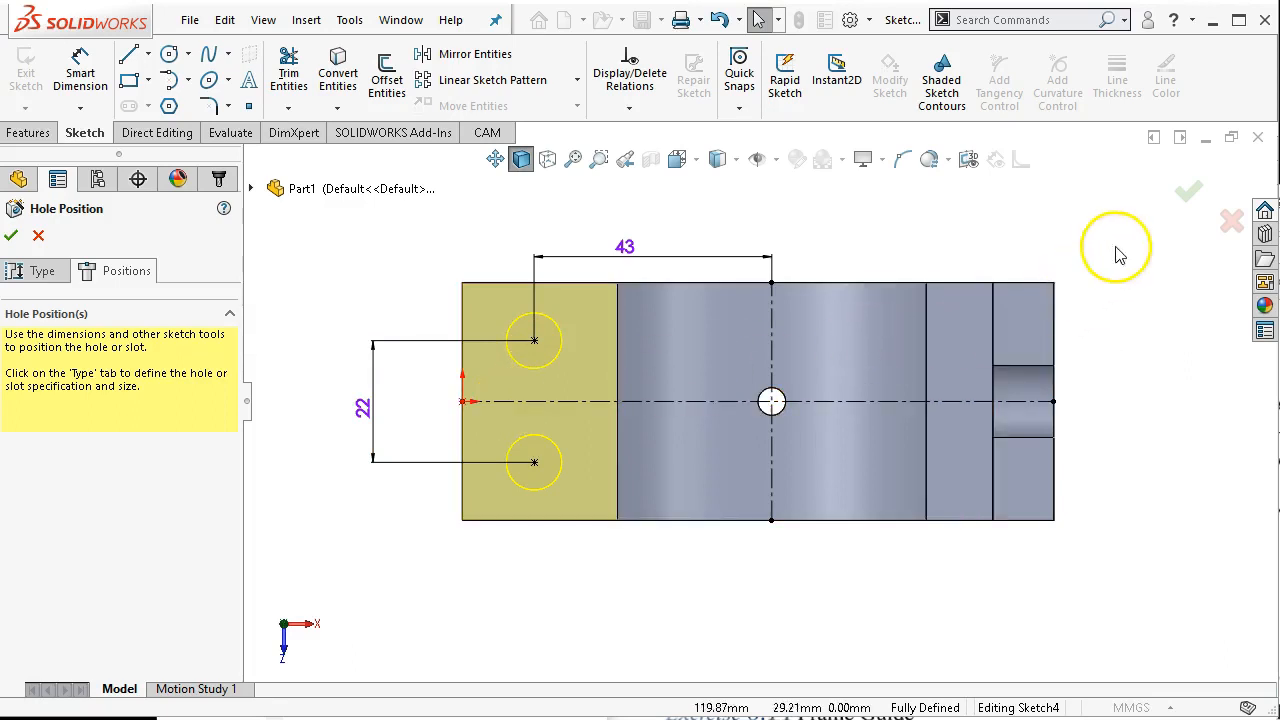
{"action": "left_click", "coordinate": [1188, 193]}
- Fillet the three inside edges at both feet of the arch and at the base of the slotted upright with a 2 mm radius
{"action": "middle_click_drag", "start_coordinate": [729, 580], "coordinate": [686, 313]}
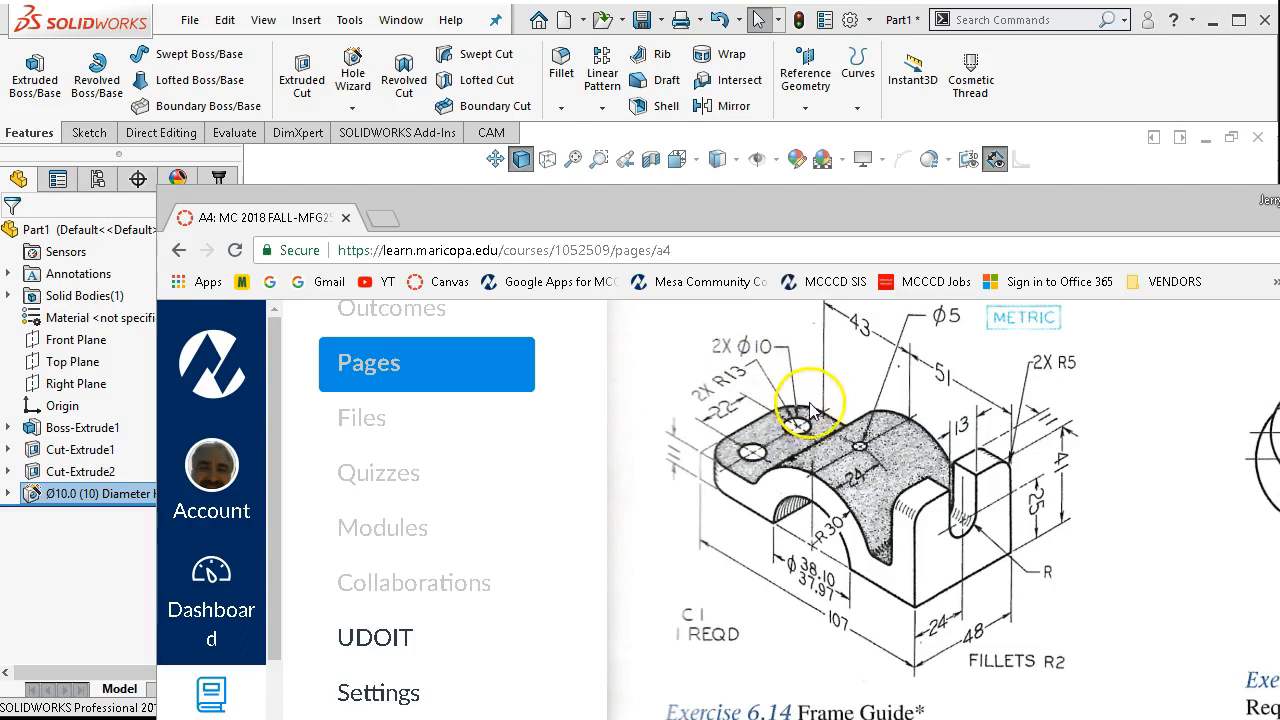
{"action": "left_click", "coordinate": [1158, 181]}
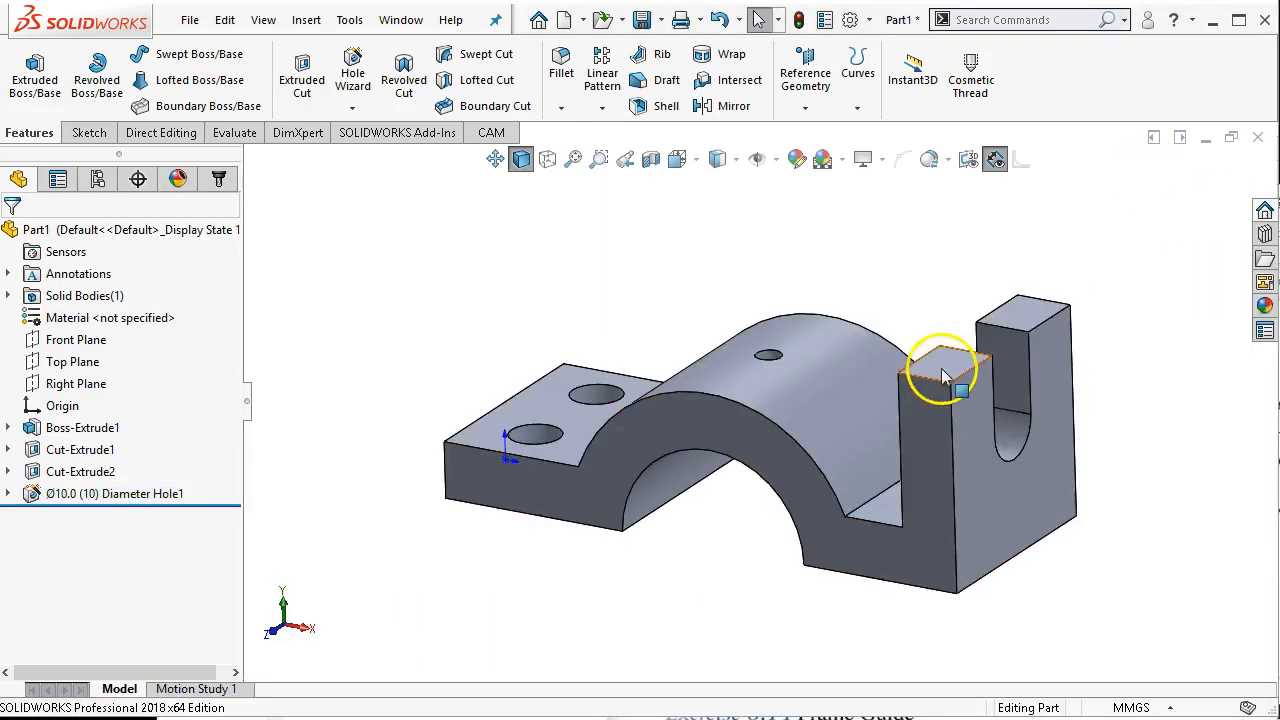
{"action": "left_click", "coordinate": [862, 510]}
{"action": "middle_click_drag", "start_coordinate": [790, 563], "coordinate": [895, 616]}
{"action": "left_click", "coordinate": [972, 512], "text": "ctrl"}
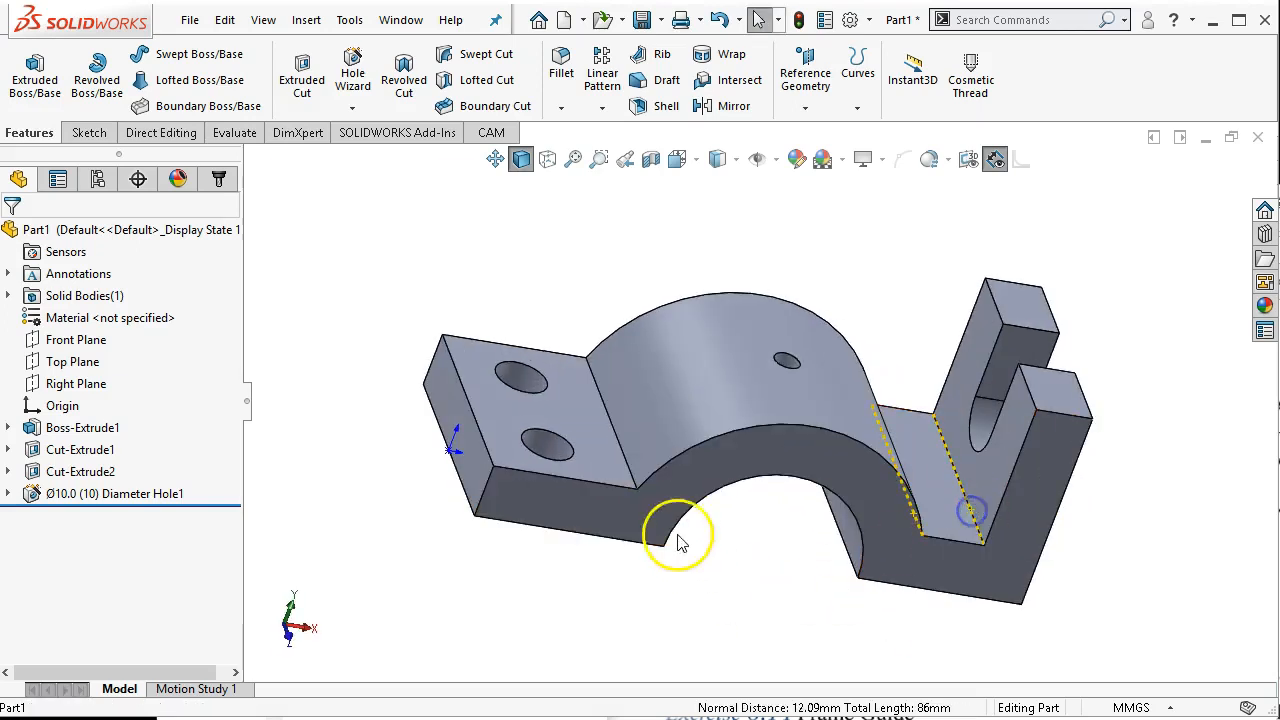
{"action": "left_click", "coordinate": [630, 485], "text": "ctrl"}
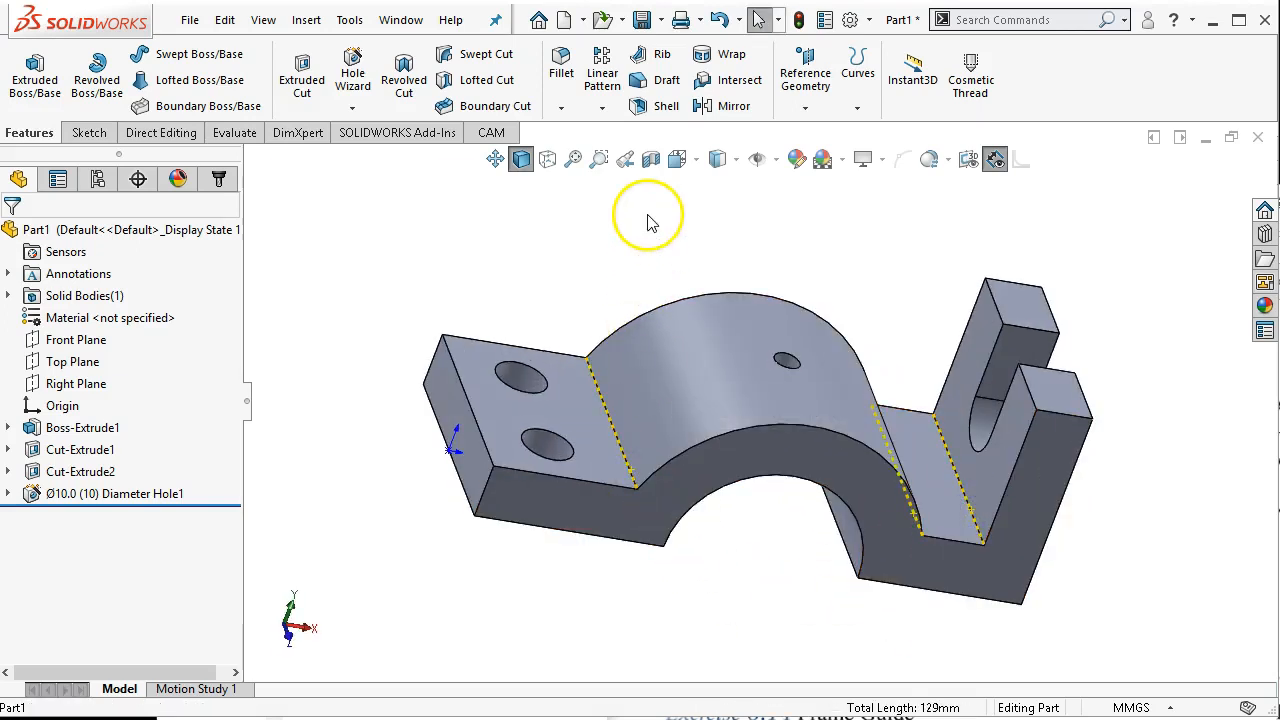
{"action": "left_click", "coordinate": [561, 65]}
{"action": "type", "text": "2"}
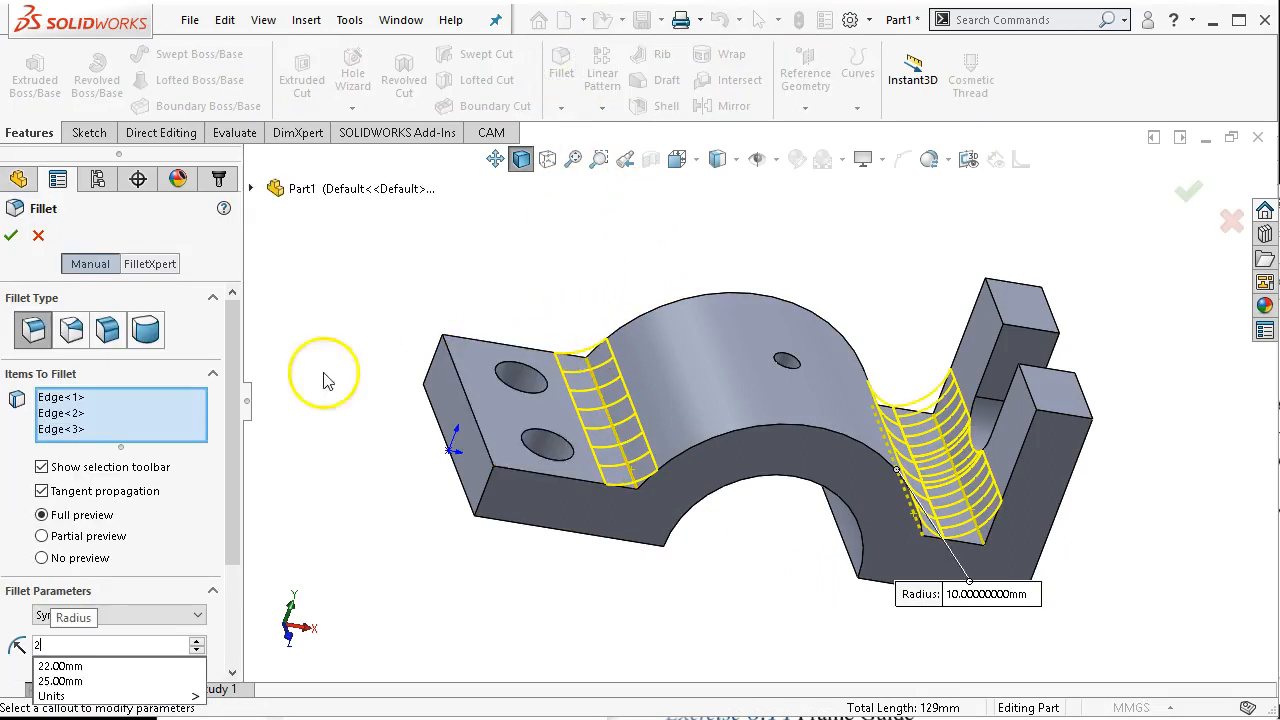
{"action": "key", "text": "Return"}
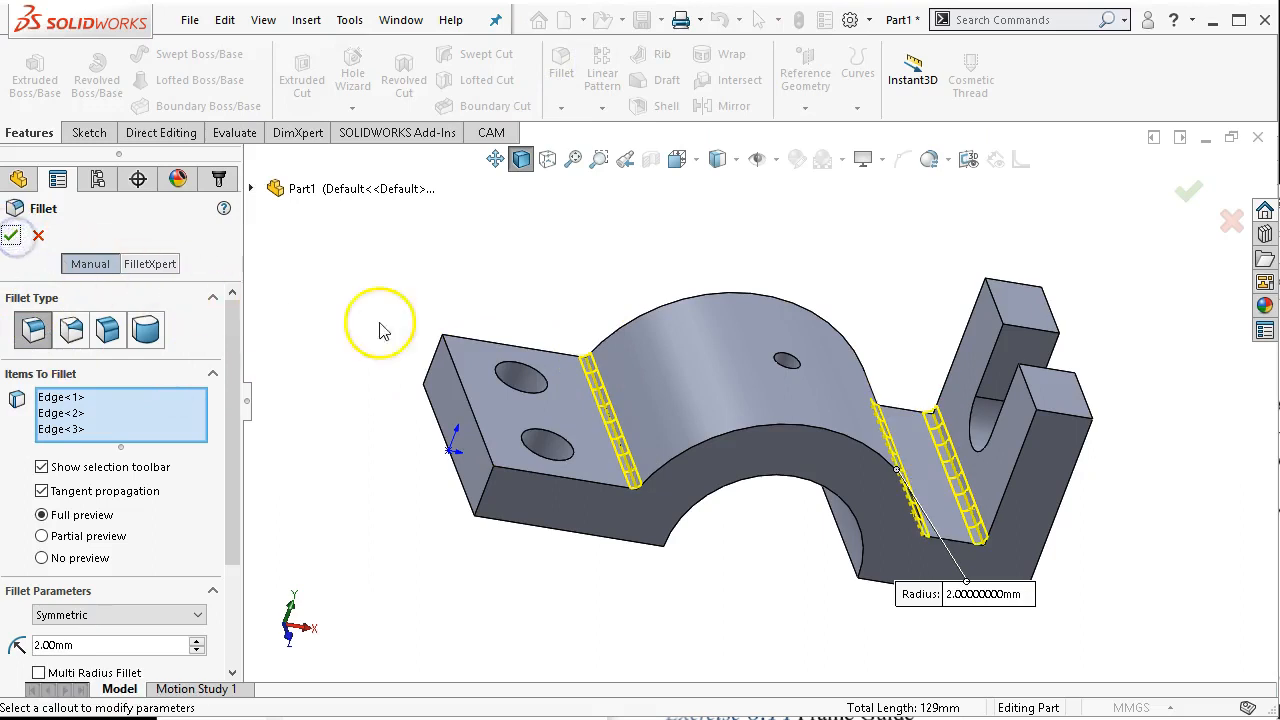
{"action": "left_click", "coordinate": [12, 236]}
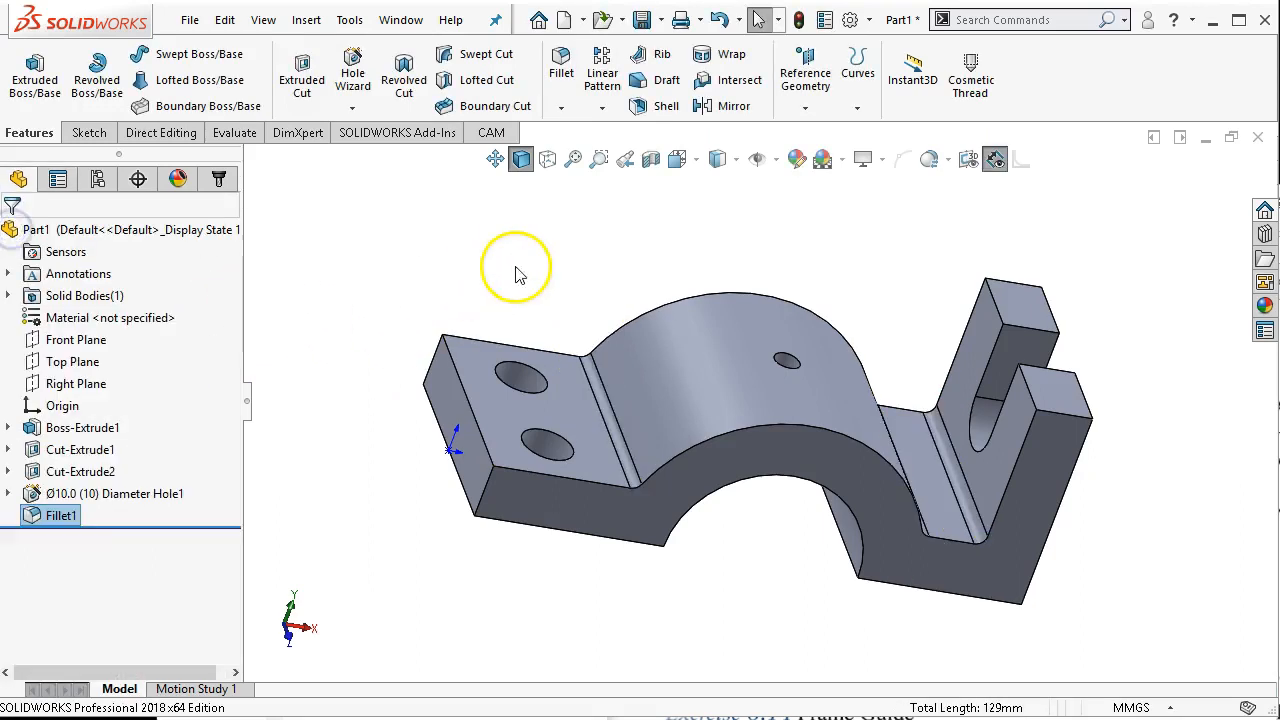
- Round the outer top edges of the two upright prongs with a 5 mm fillet
{"action": "left_click", "coordinate": [1053, 414]}
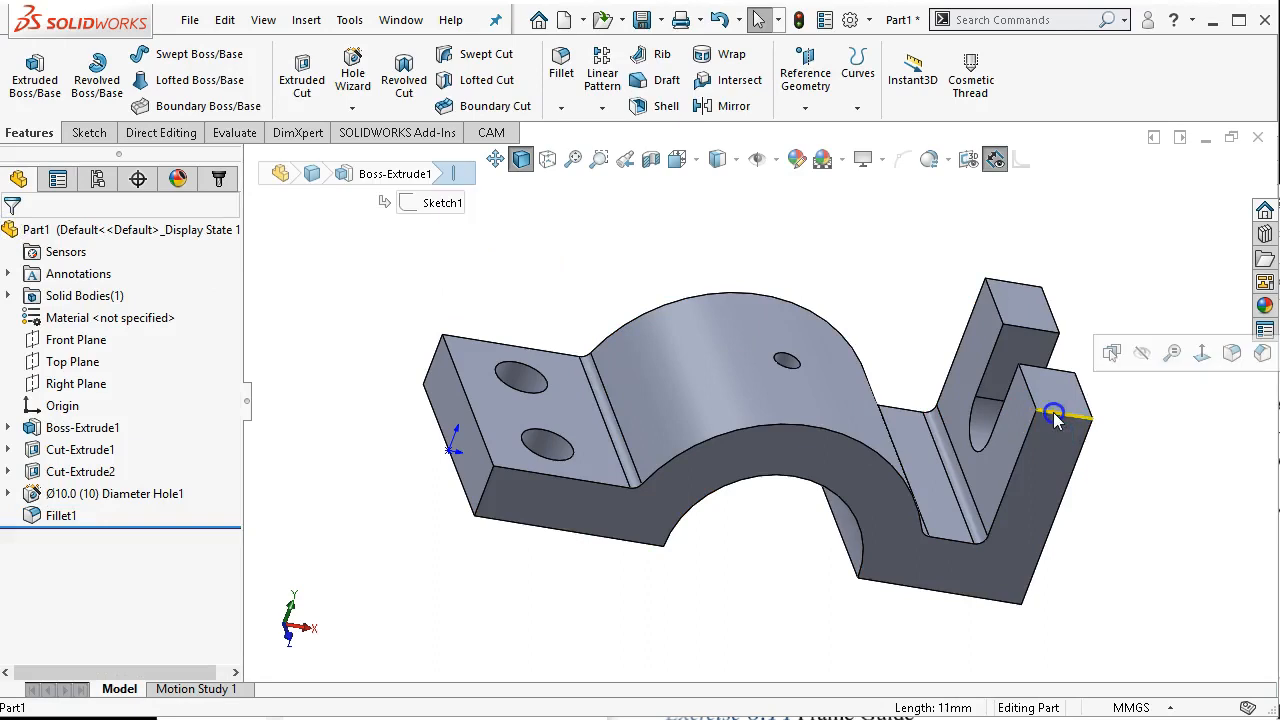
{"action": "left_click", "coordinate": [1008, 284], "text": "ctrl"}
{"action": "left_click", "coordinate": [561, 66]}
{"action": "type", "text": "5"}
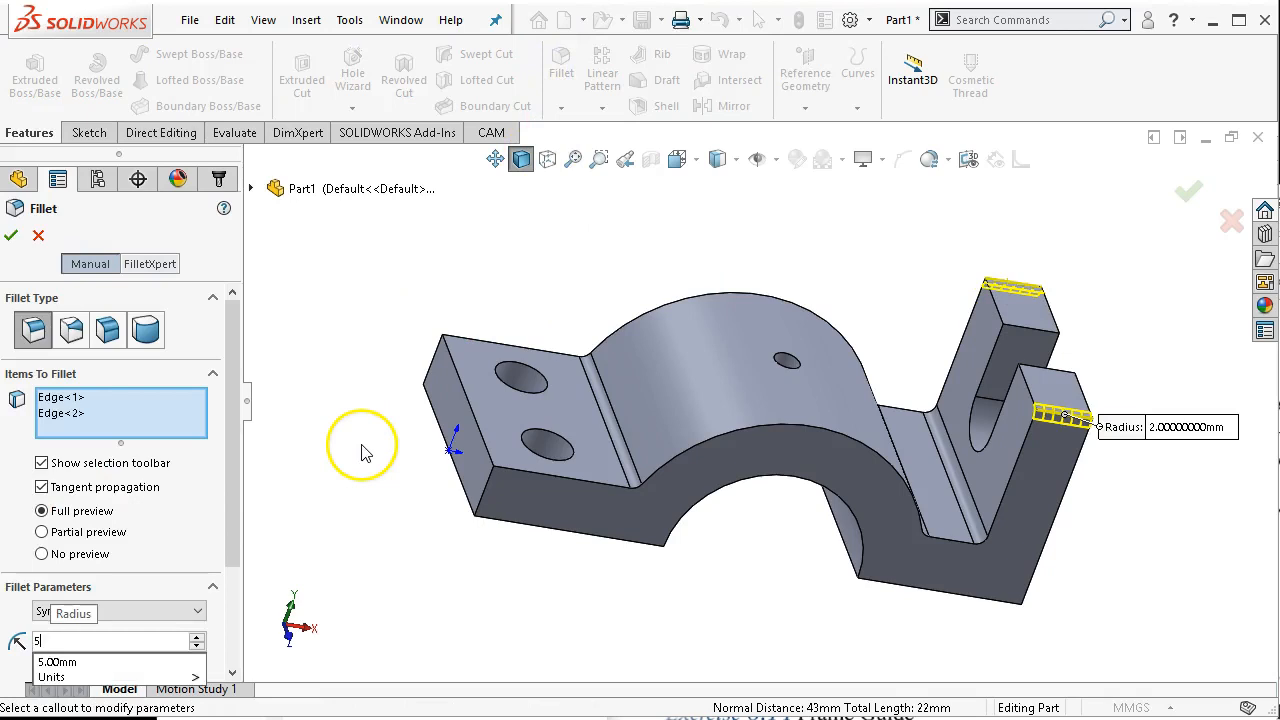
{"action": "key", "text": "Return"}
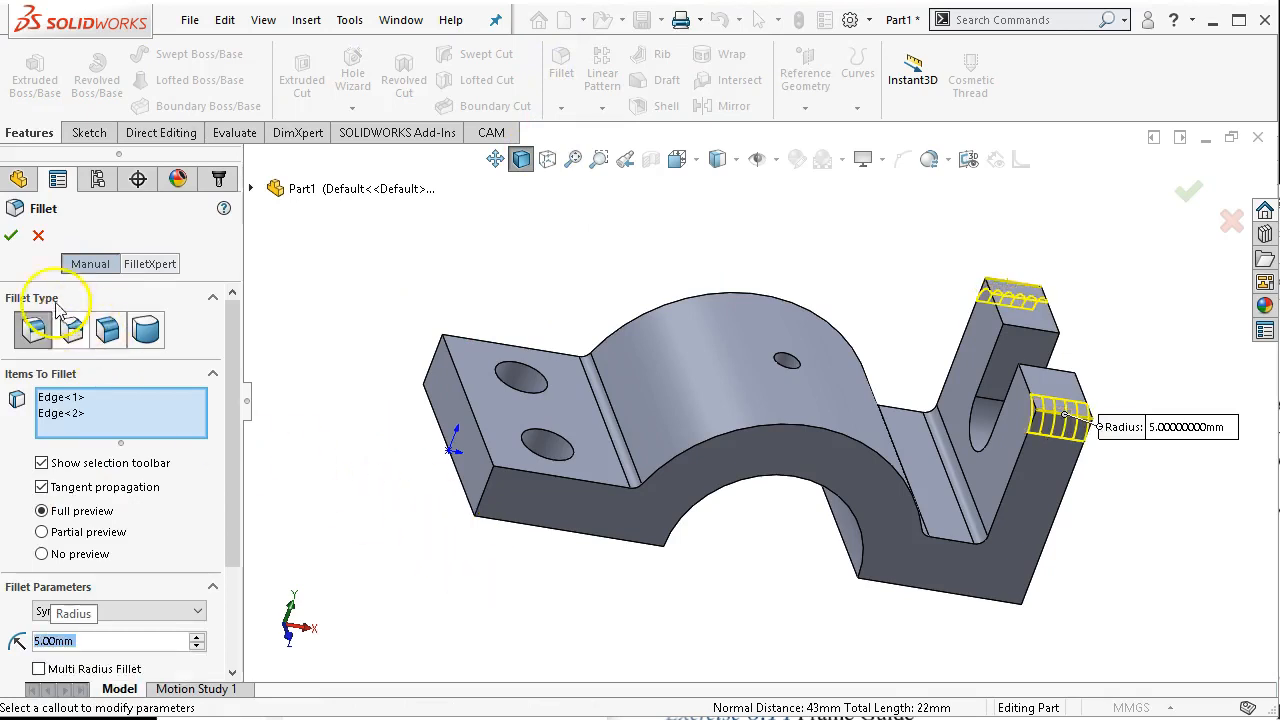
{"action": "left_click", "coordinate": [11, 235]}
- Fillet the two vertical corner edges at the end of the two-hole flange with a 13 mm radius
{"action": "left_click", "coordinate": [483, 488]}
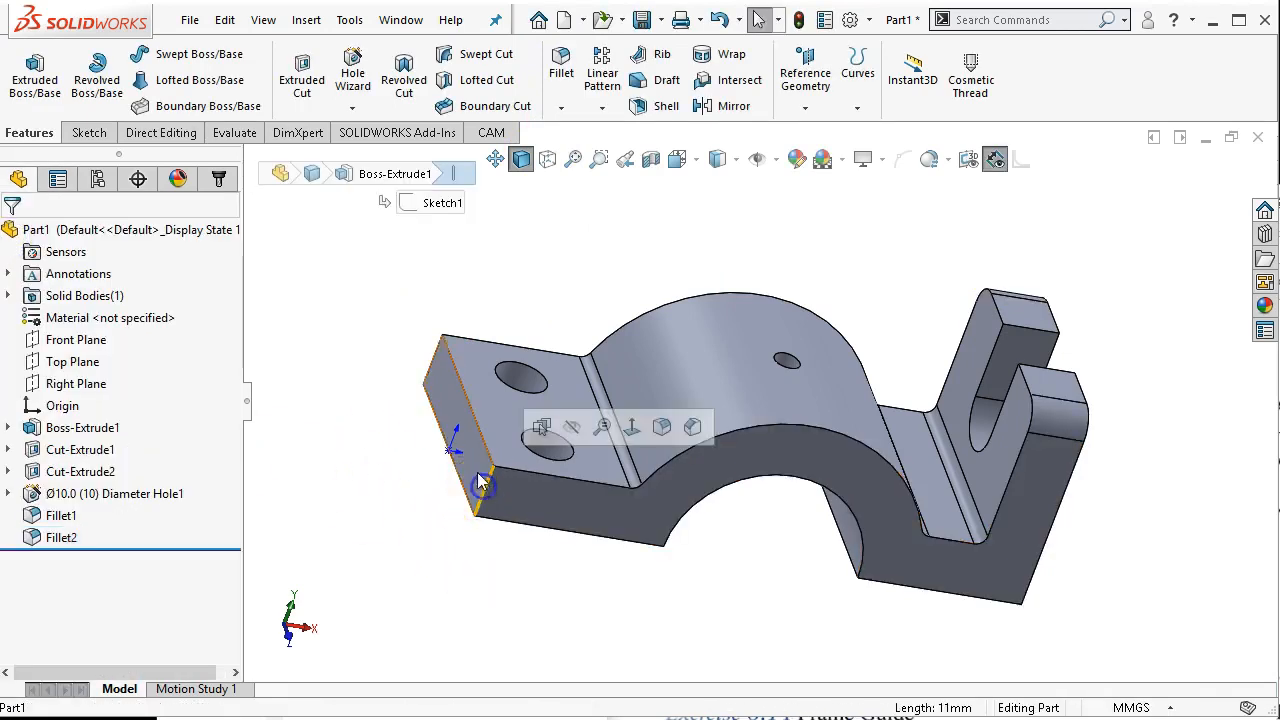
{"action": "left_click", "coordinate": [433, 363], "text": "ctrl"}
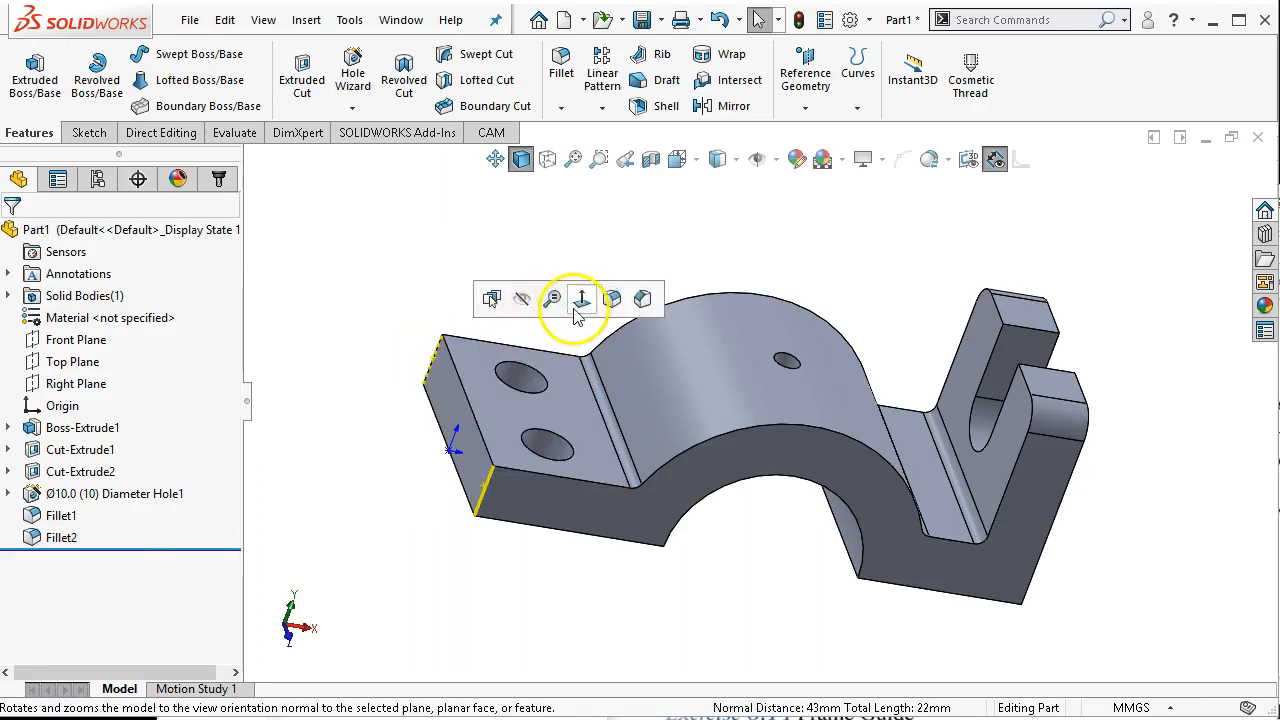
{"action": "left_click", "coordinate": [612, 300]}
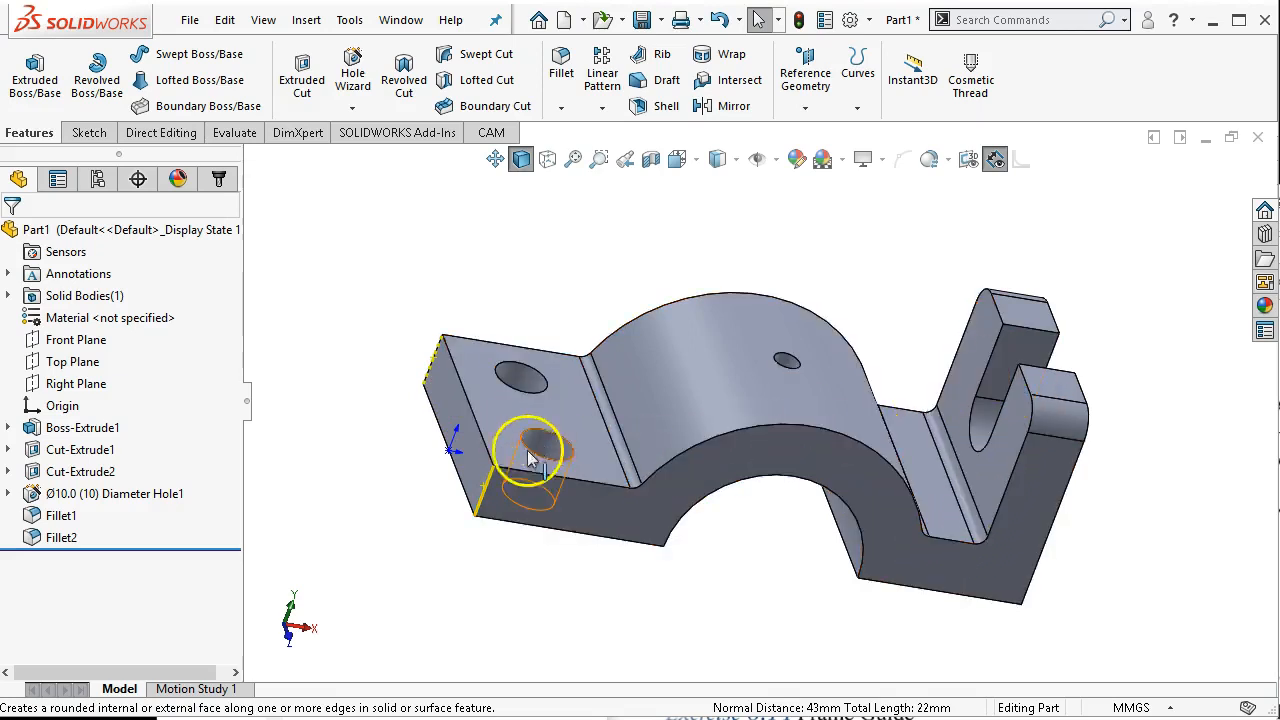
{"action": "left_click", "coordinate": [561, 68]}
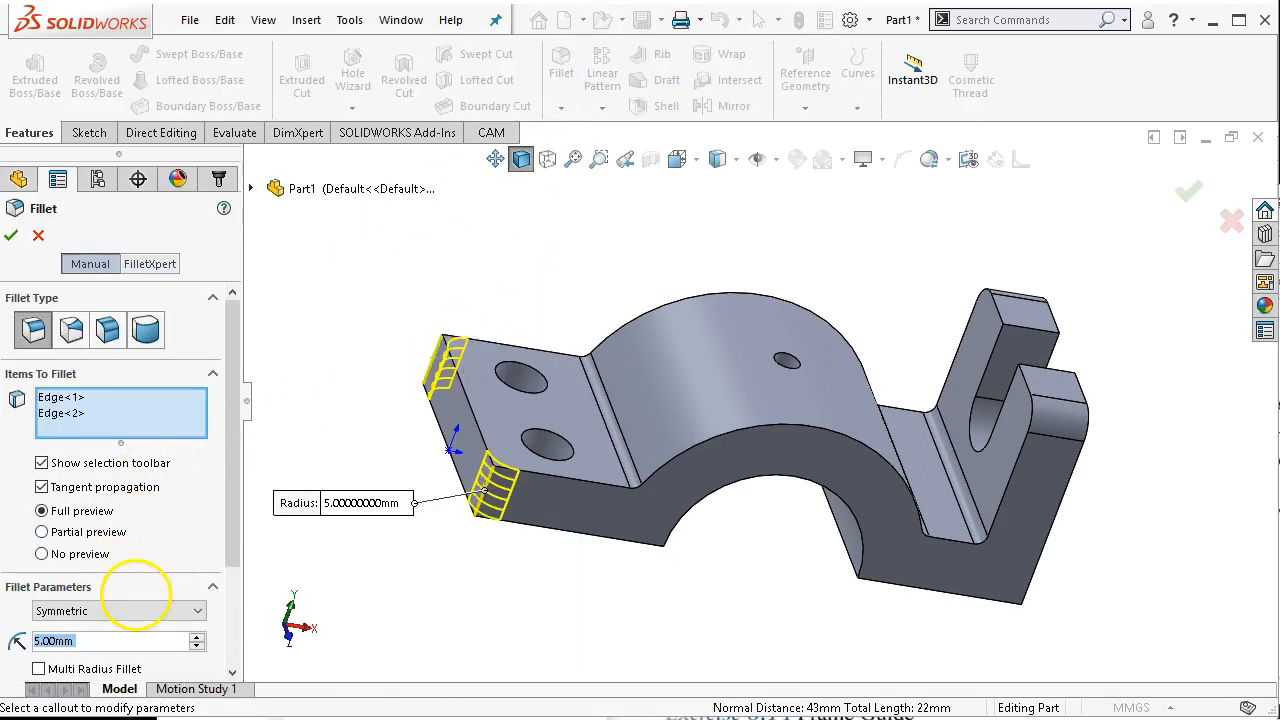
{"action": "type", "text": "13"}
{"action": "key", "text": "Return"}
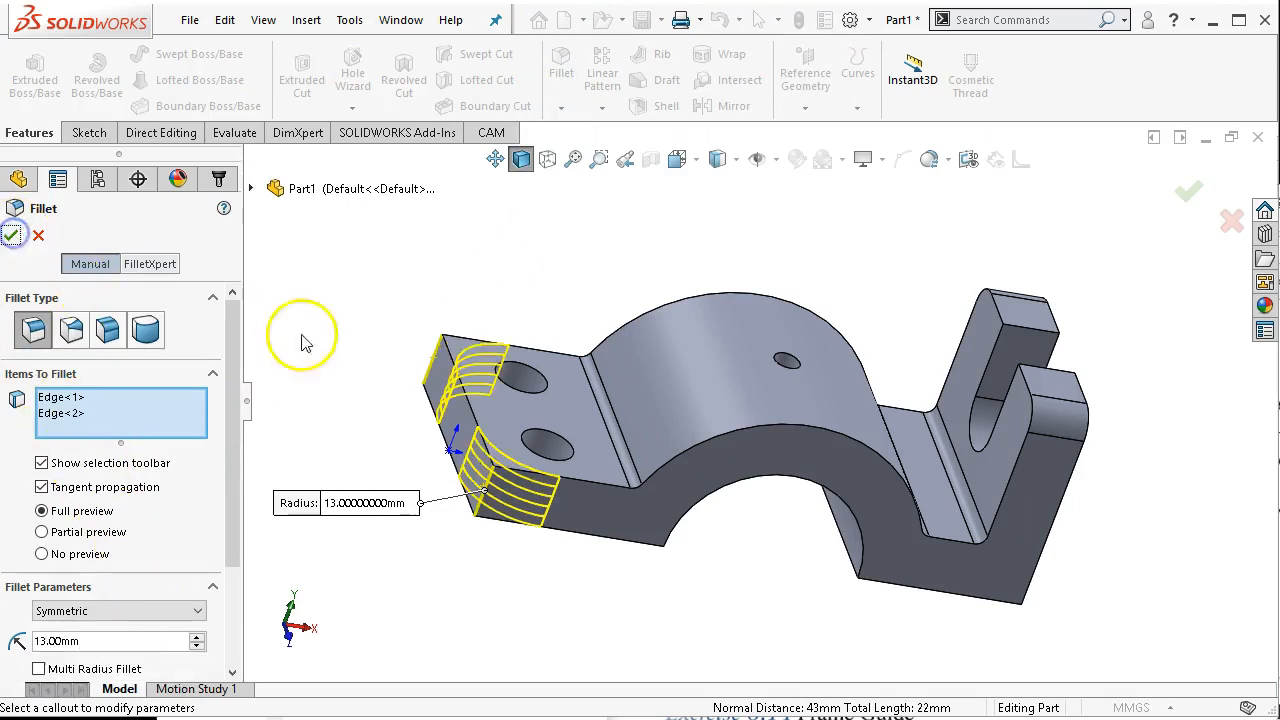
{"action": "left_click", "coordinate": [12, 236]}
- Inspect the model from several angles and compare its features with the dimensions and notes on the Exercise 6.14 drawing
{"action": "middle_click_drag", "start_coordinate": [508, 237], "coordinate": [467, 248]}
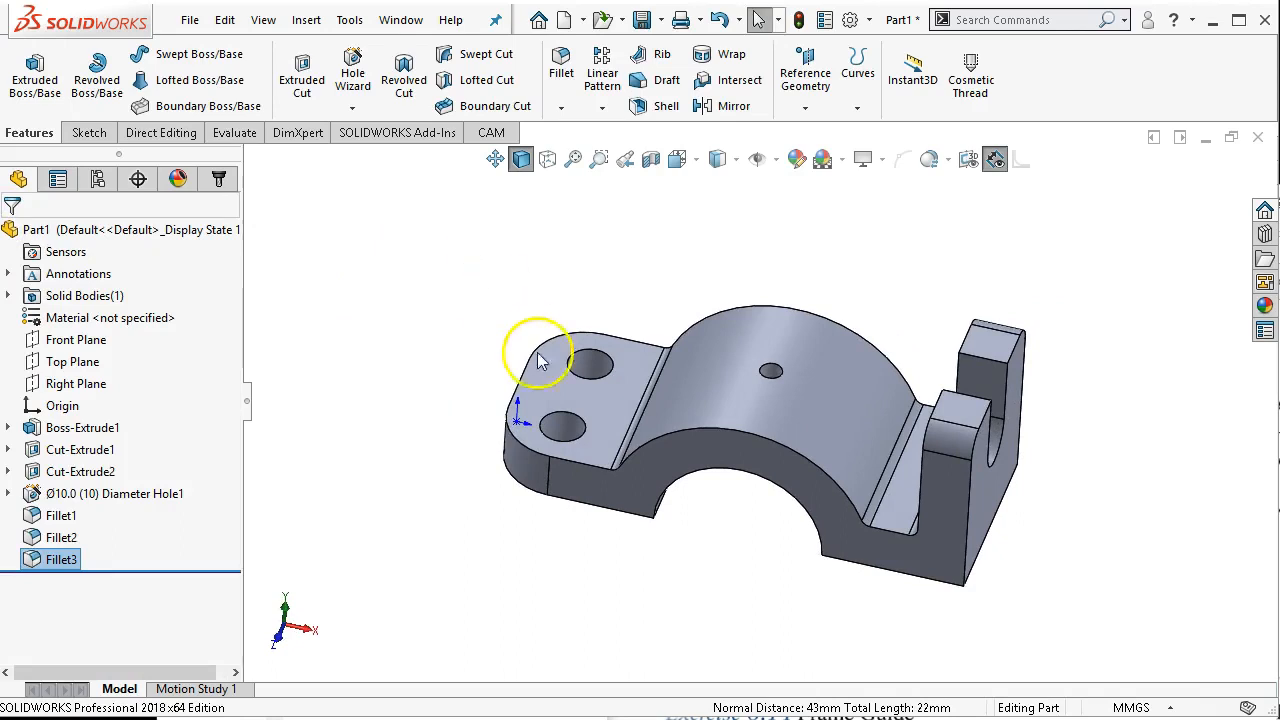
{"action": "middle_click_drag", "start_coordinate": [418, 382], "coordinate": [451, 311]}
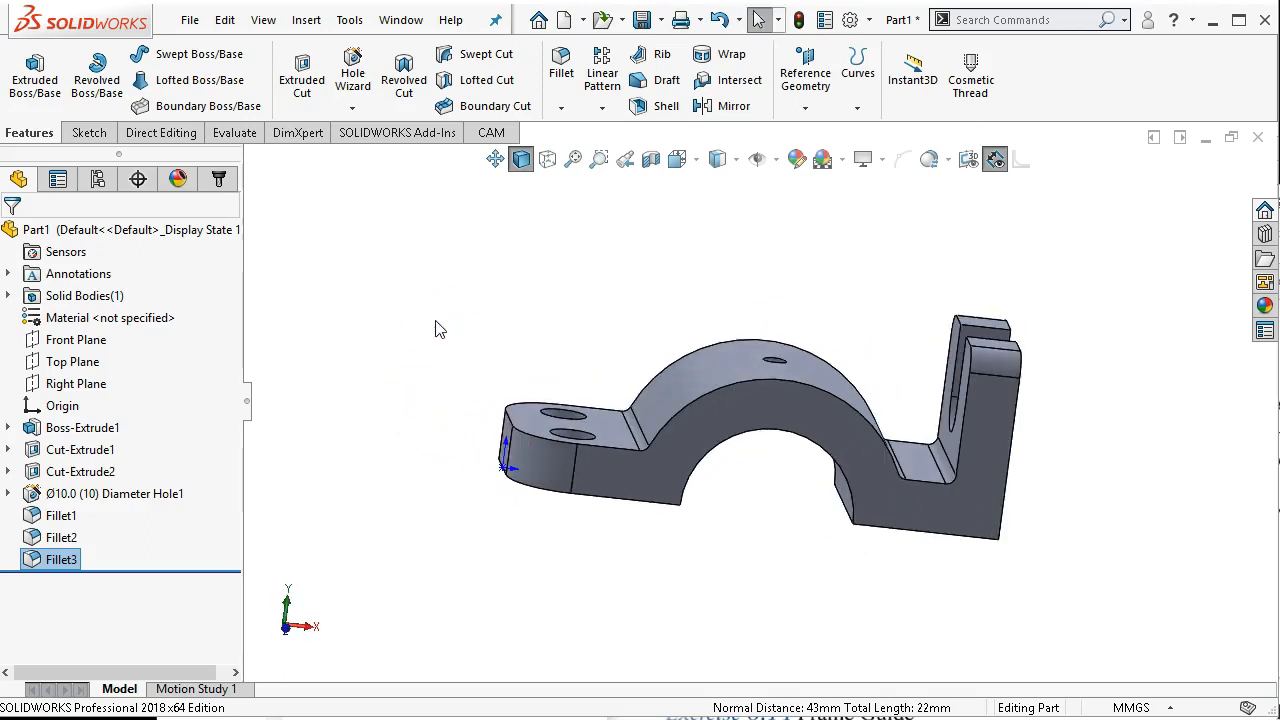
{"action": "left_click", "coordinate": [722, 718]}
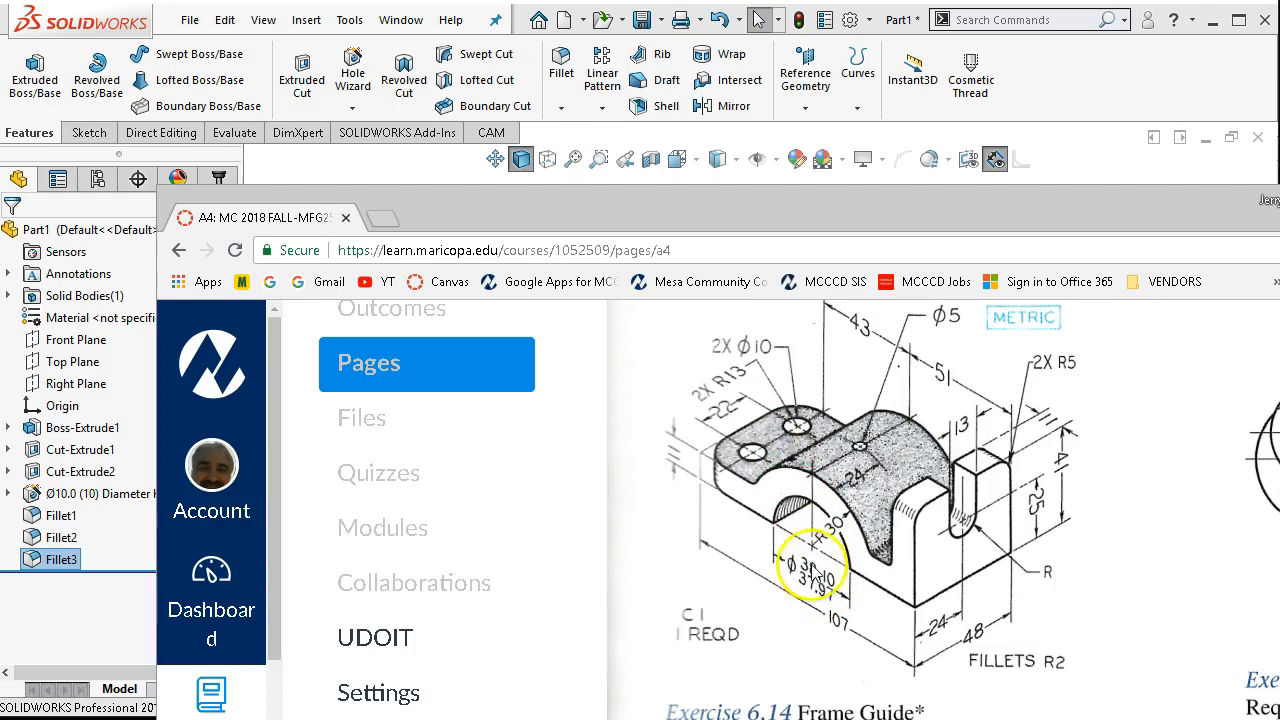
{"action": "left_click", "coordinate": [1118, 160]}
{"action": "middle_click_drag", "start_coordinate": [846, 271], "coordinate": [780, 309]}
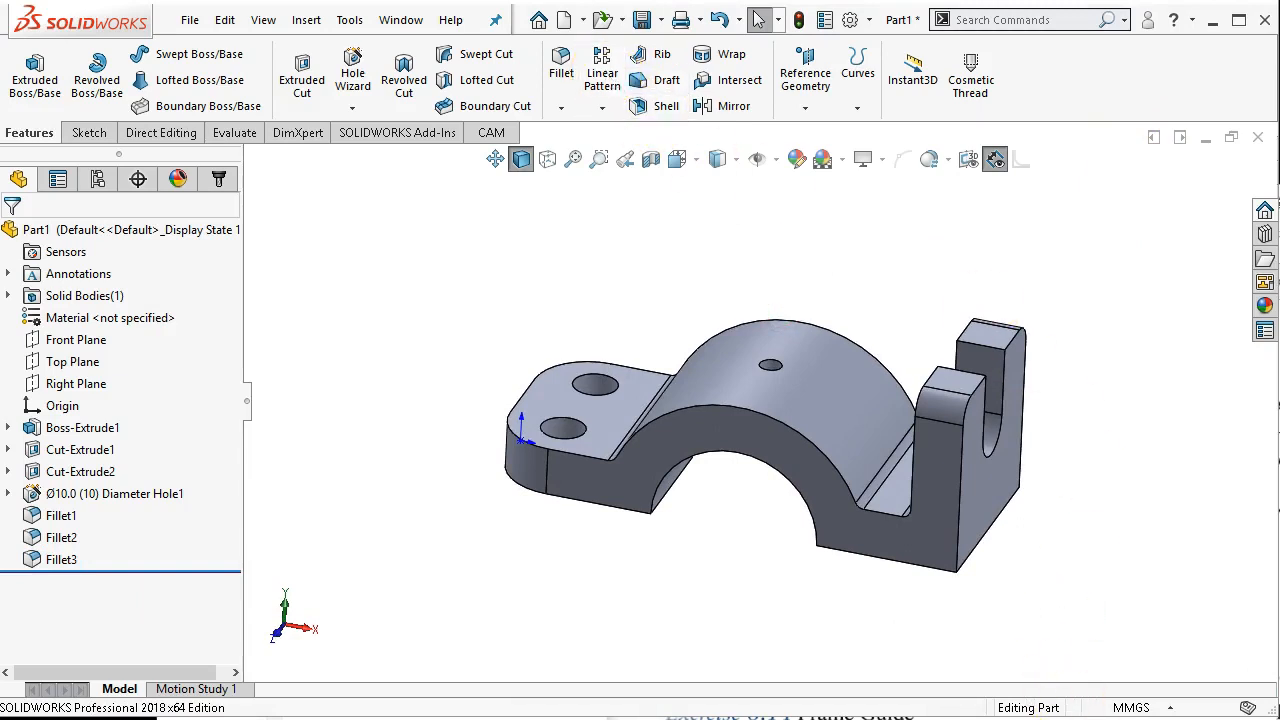
{"action": "left_click", "coordinate": [1072, 713]}
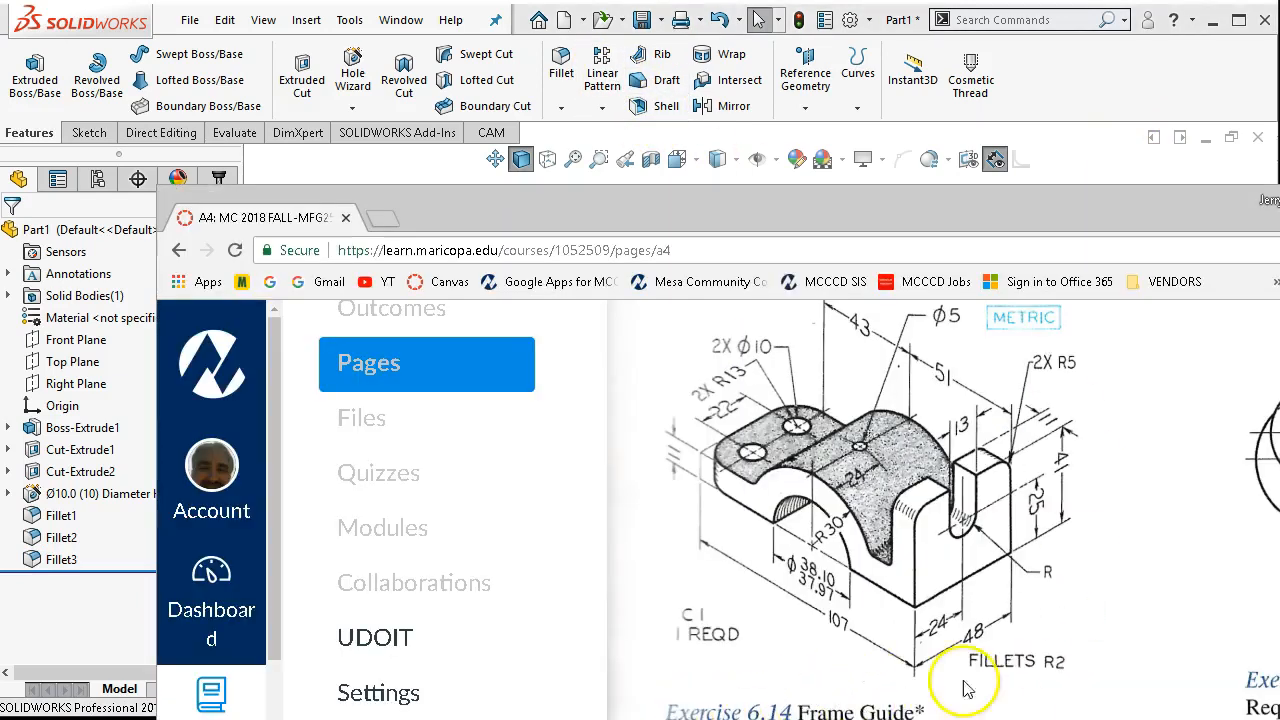
{"action": "left_click", "coordinate": [1117, 157]}
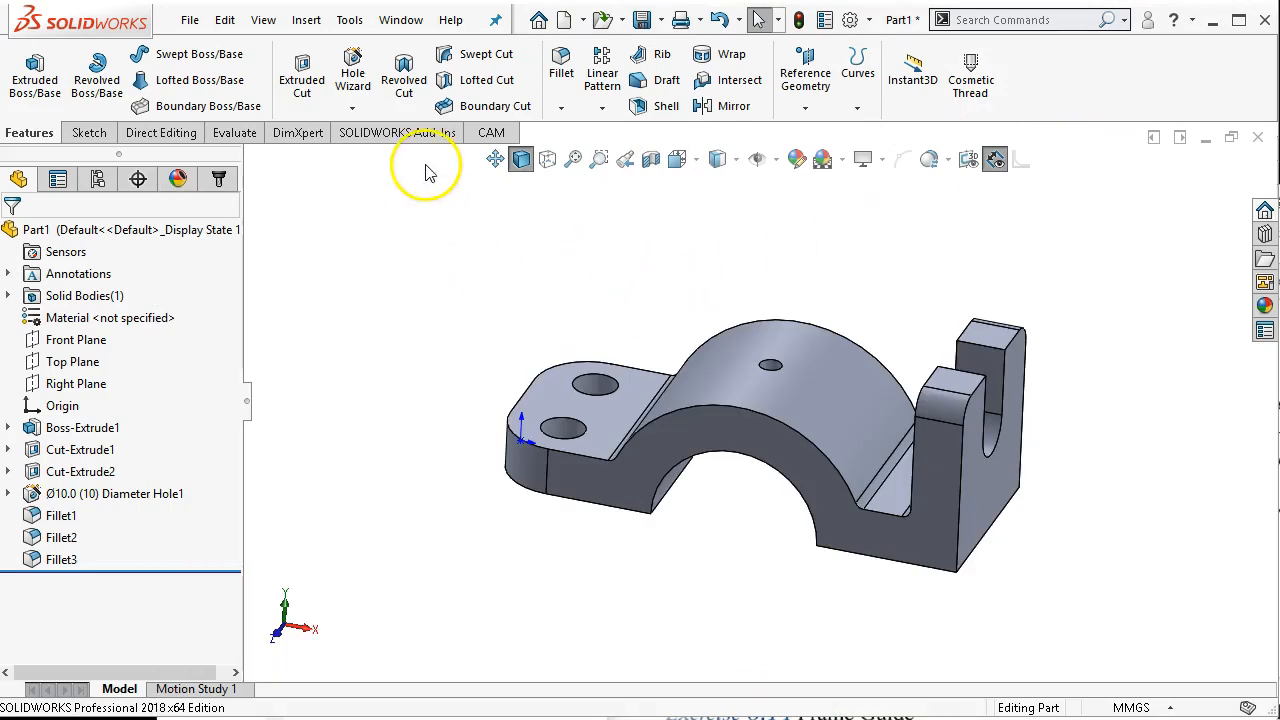
{"action": "left_click", "coordinate": [641, 21]}
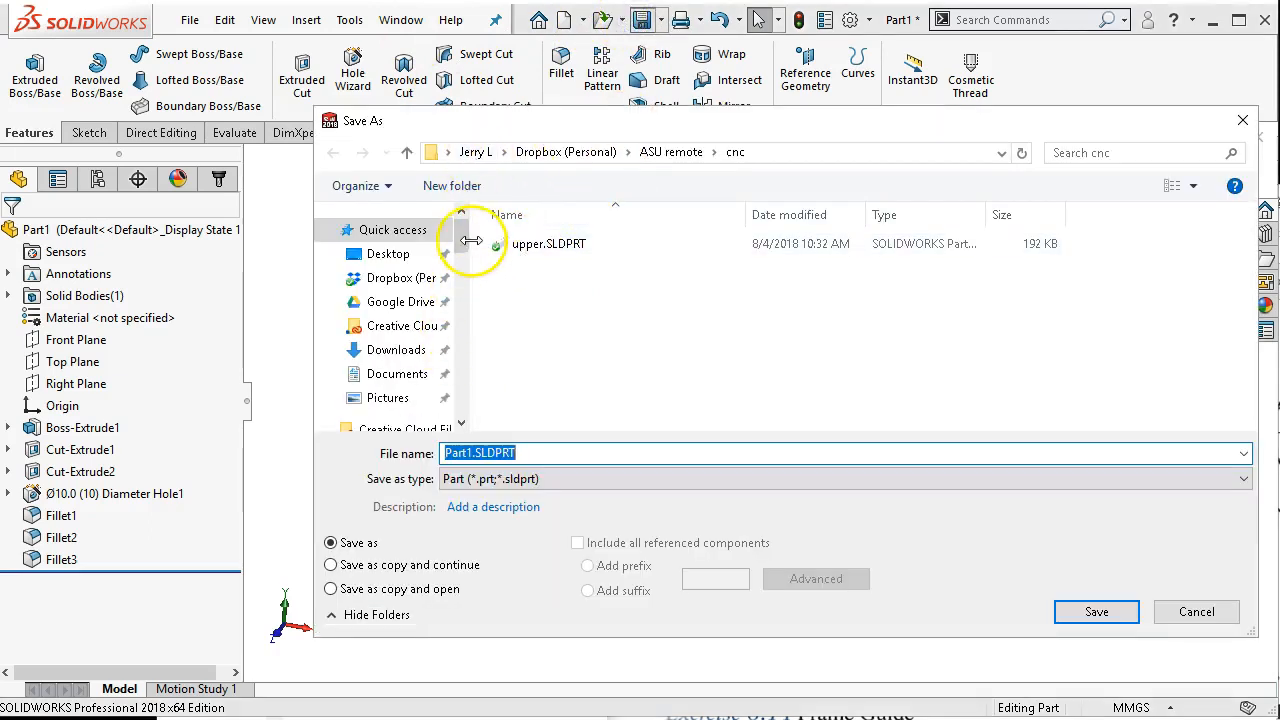
{"action": "left_click_drag", "start_coordinate": [460, 243], "coordinate": [463, 272]}
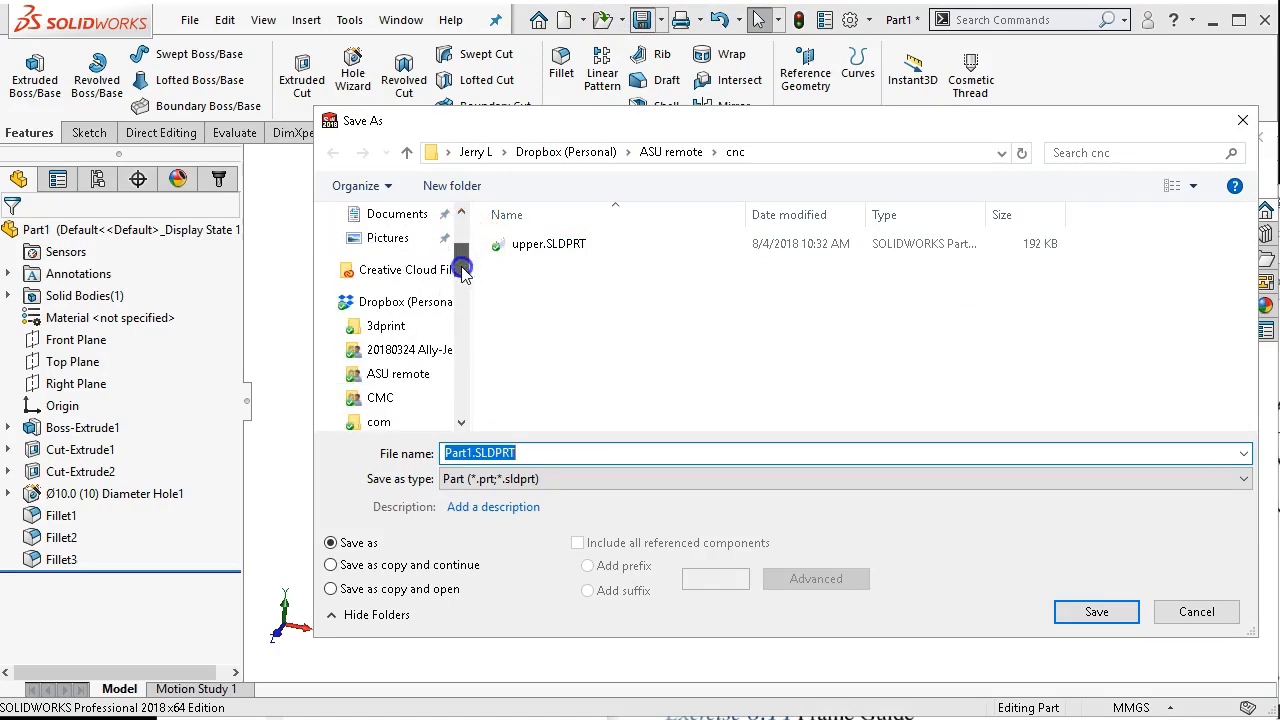
{"action": "left_click_drag", "start_coordinate": [463, 270], "coordinate": [463, 280]}
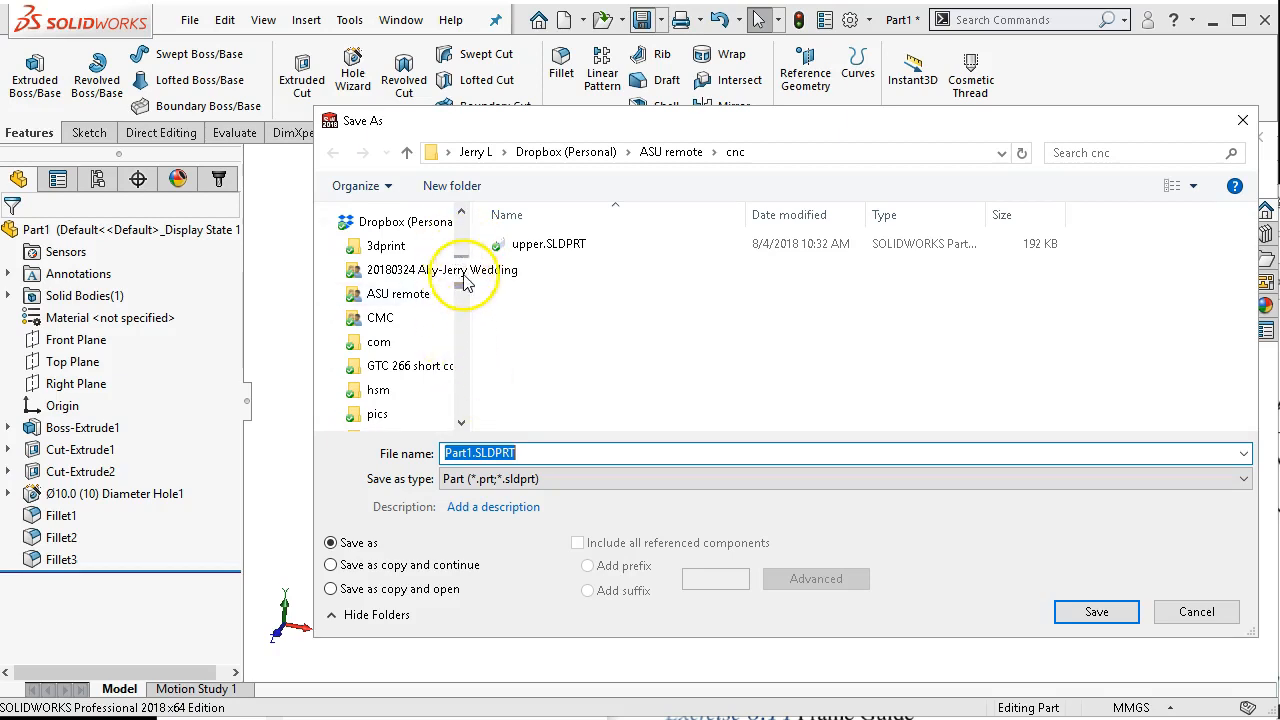
{"action": "left_click_drag", "start_coordinate": [464, 297], "coordinate": [465, 337]}
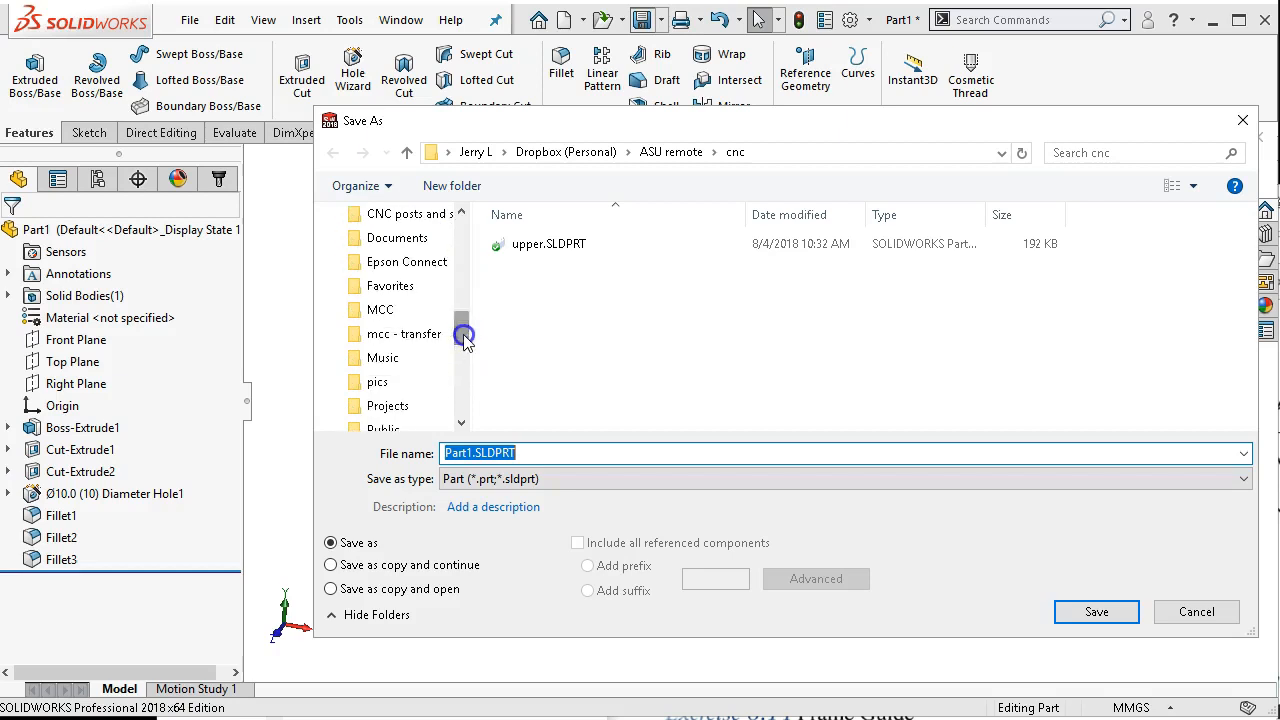
{"action": "left_click", "coordinate": [381, 311]}
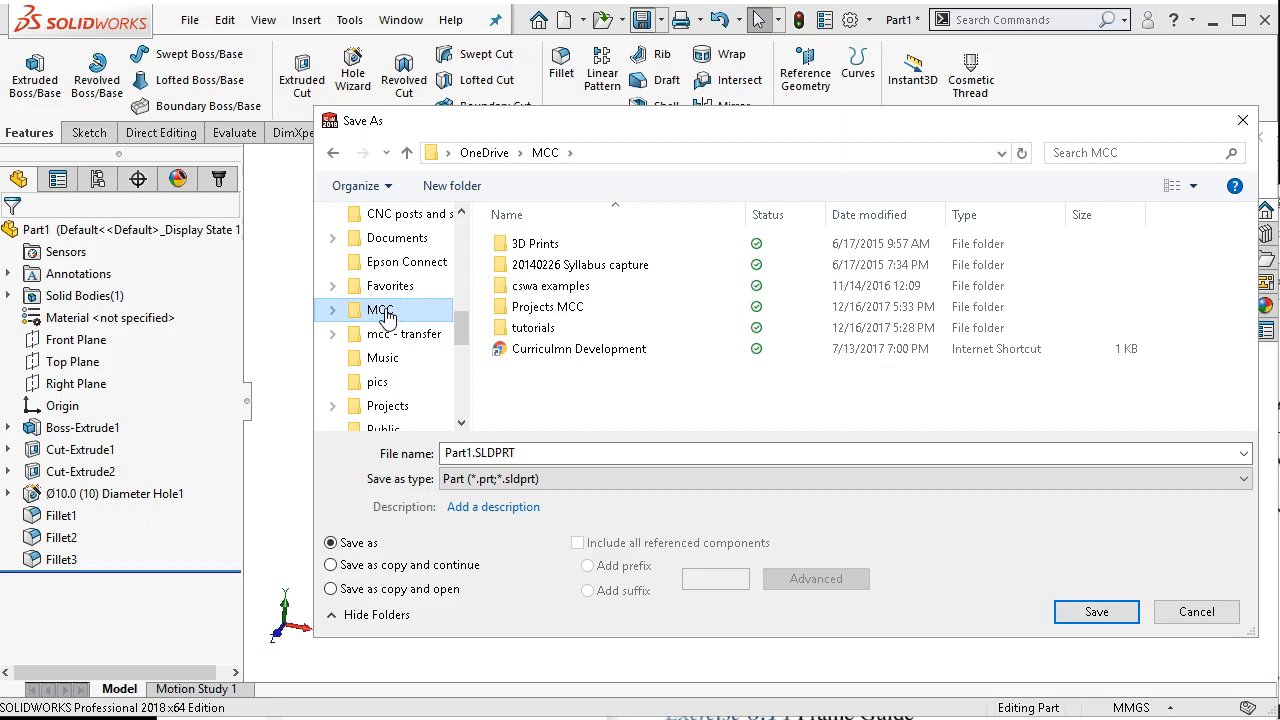
{"action": "left_click_drag", "start_coordinate": [464, 323], "coordinate": [464, 331]}
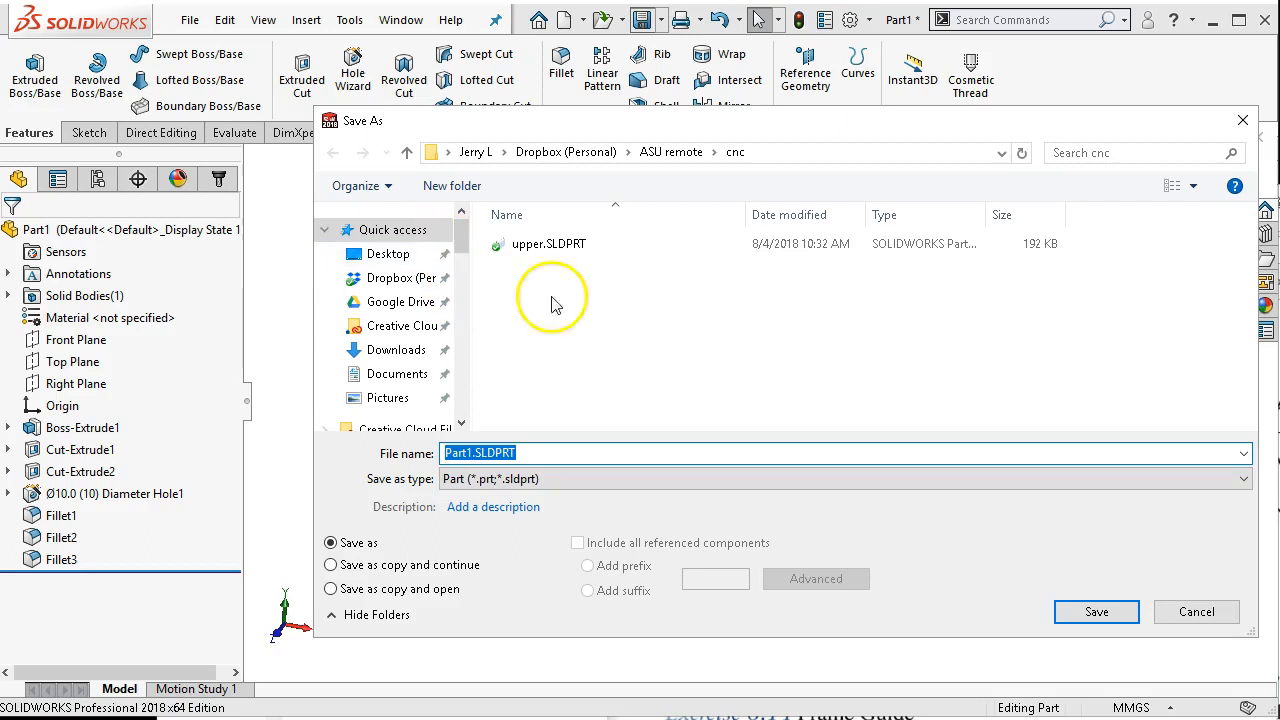
{"action": "left_click", "coordinate": [1195, 614]}
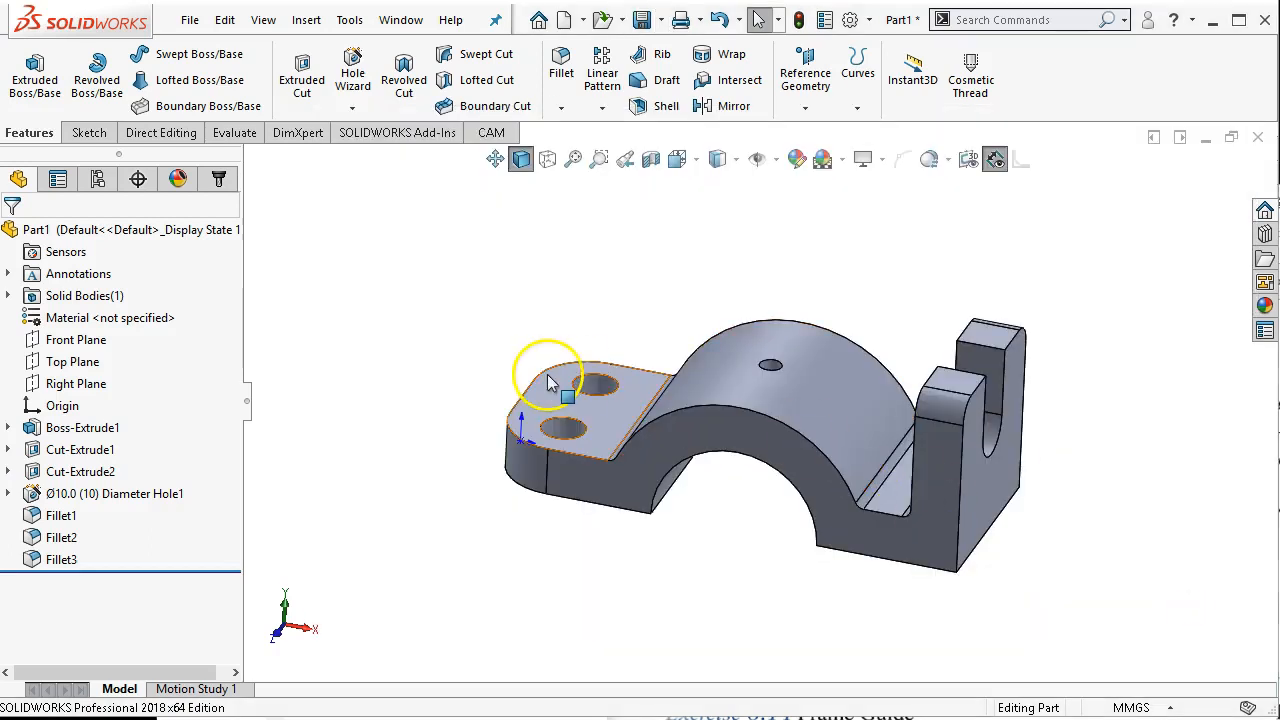
- Look up the folder path of the Machinist Clamp drawing among the recently opened documents
{"action": "left_click", "coordinate": [195, 22]}
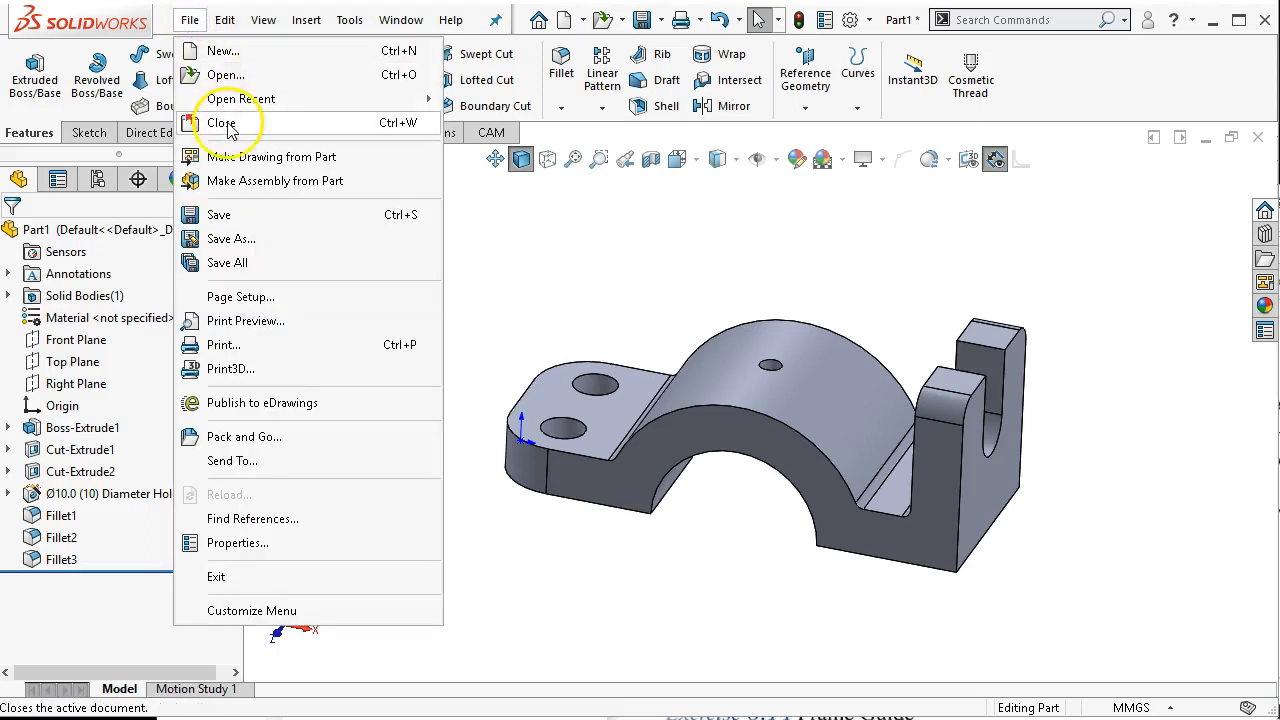
{"action": "mouse_move", "coordinate": [240, 104]}
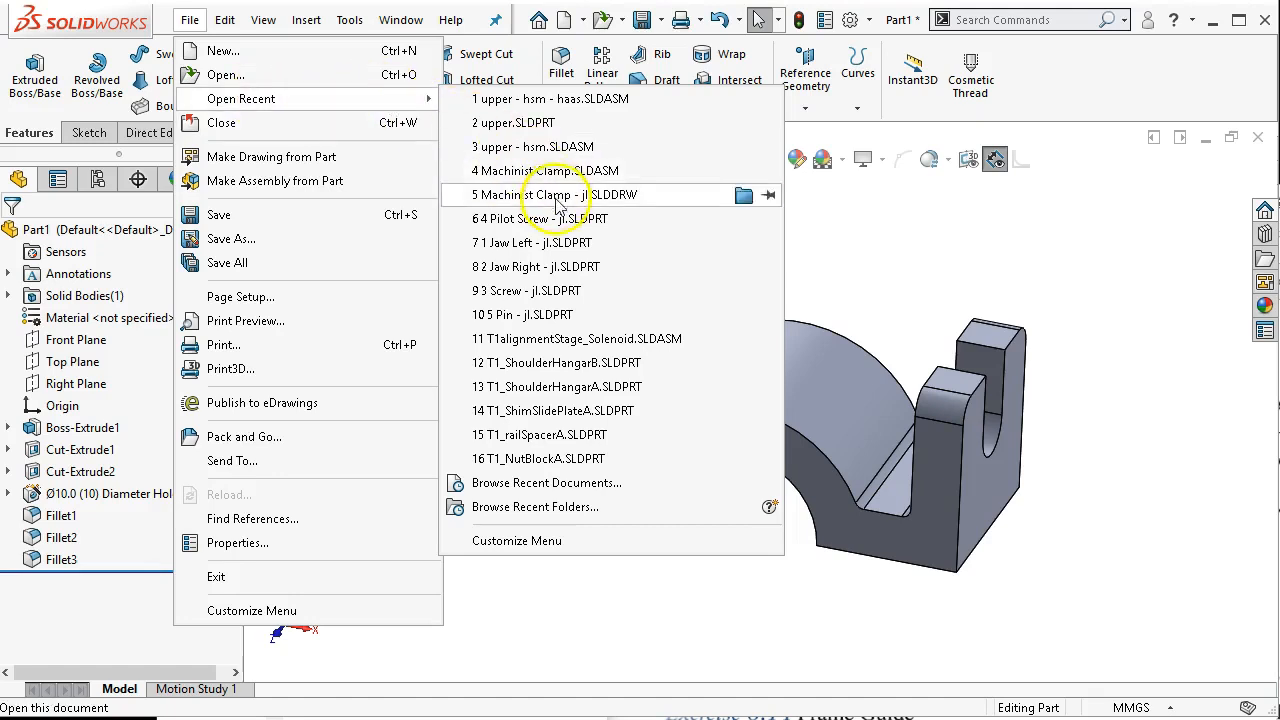
{"action": "mouse_move", "coordinate": [566, 244]}
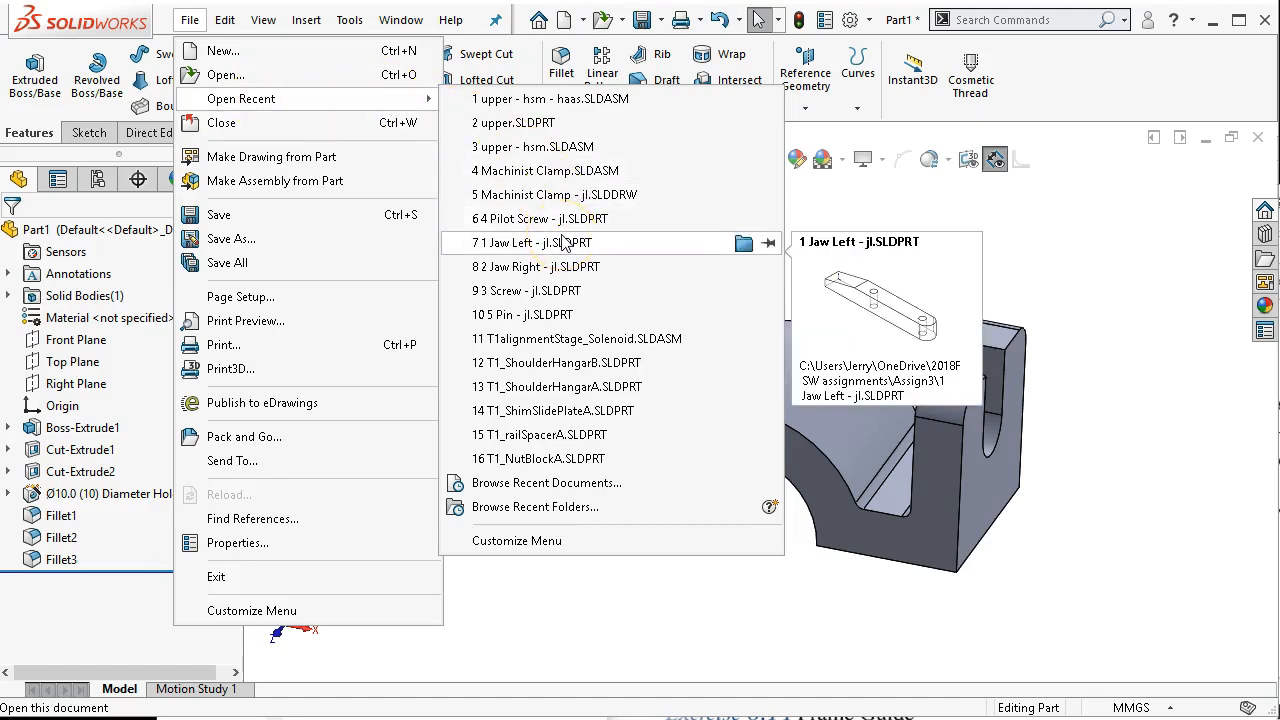
{"action": "left_click", "coordinate": [560, 204]}
{"action": "mouse_move", "coordinate": [556, 207]}
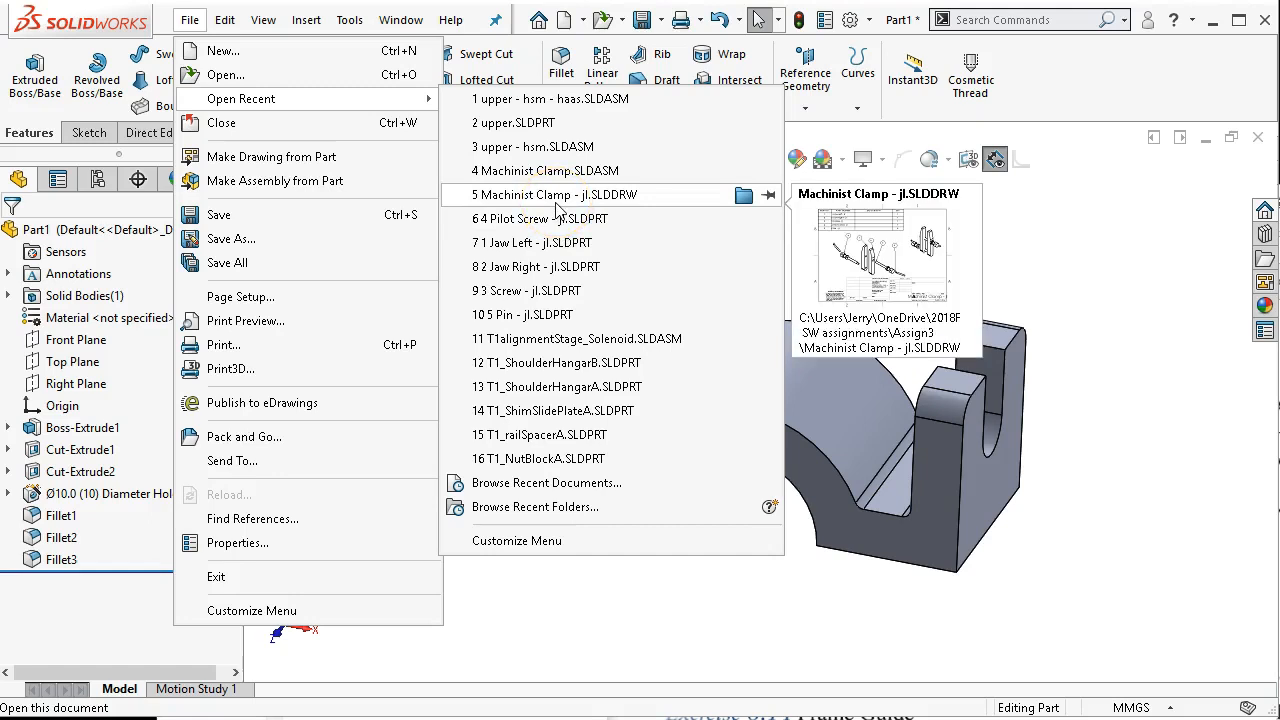
{"action": "left_click", "coordinate": [1165, 100]}
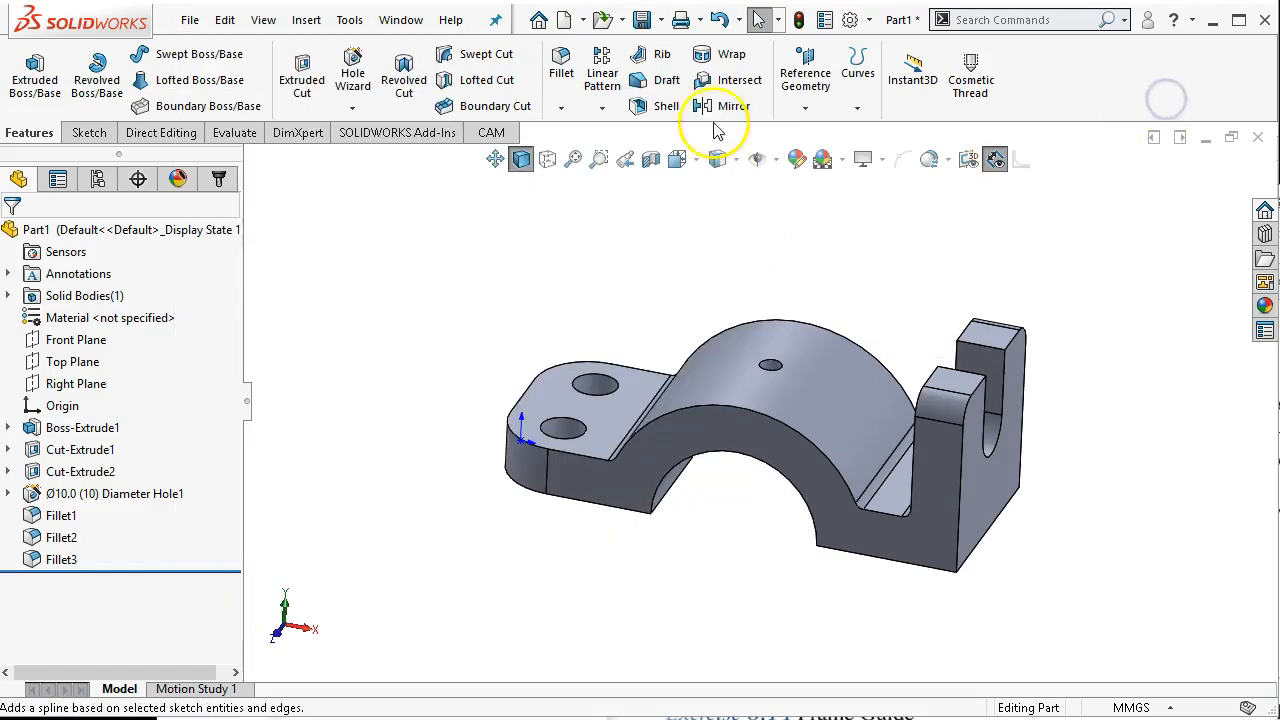
- Start saving the part and create an Assign4 folder inside OneDrive's 2018F SW assignments folder
{"action": "left_click", "coordinate": [645, 20]}
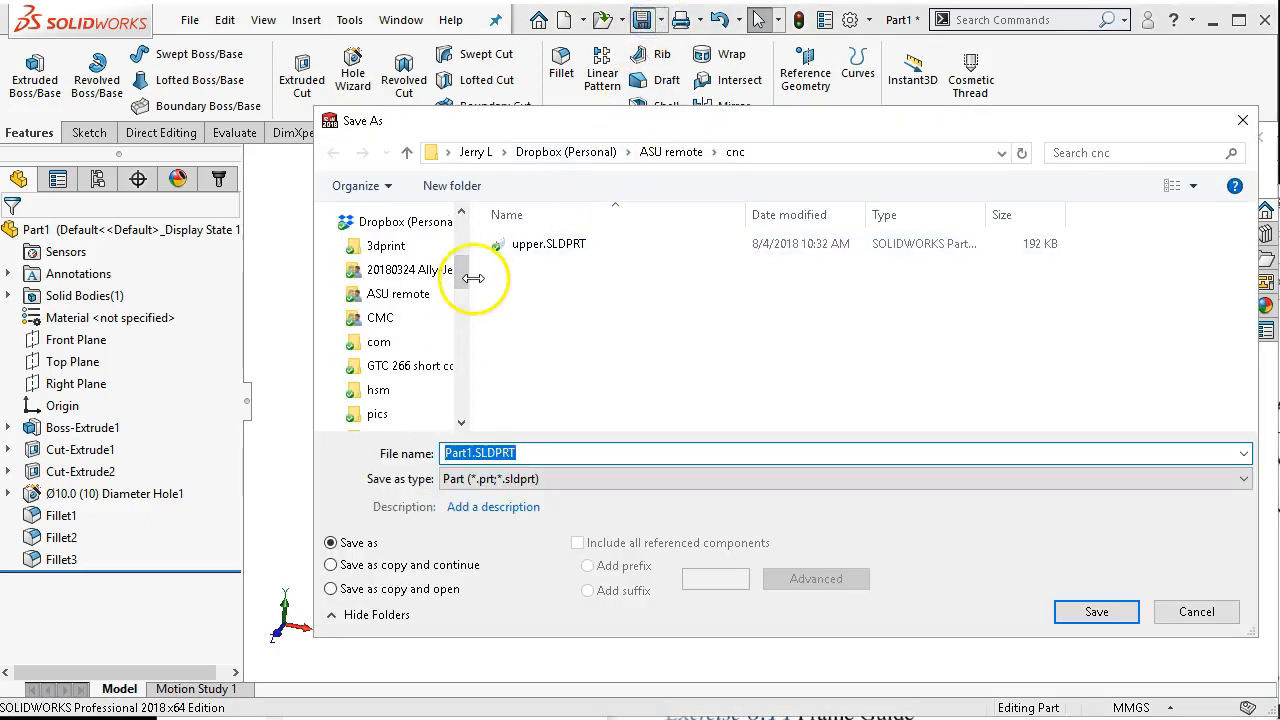
{"action": "left_click_drag", "start_coordinate": [464, 270], "coordinate": [464, 299]}
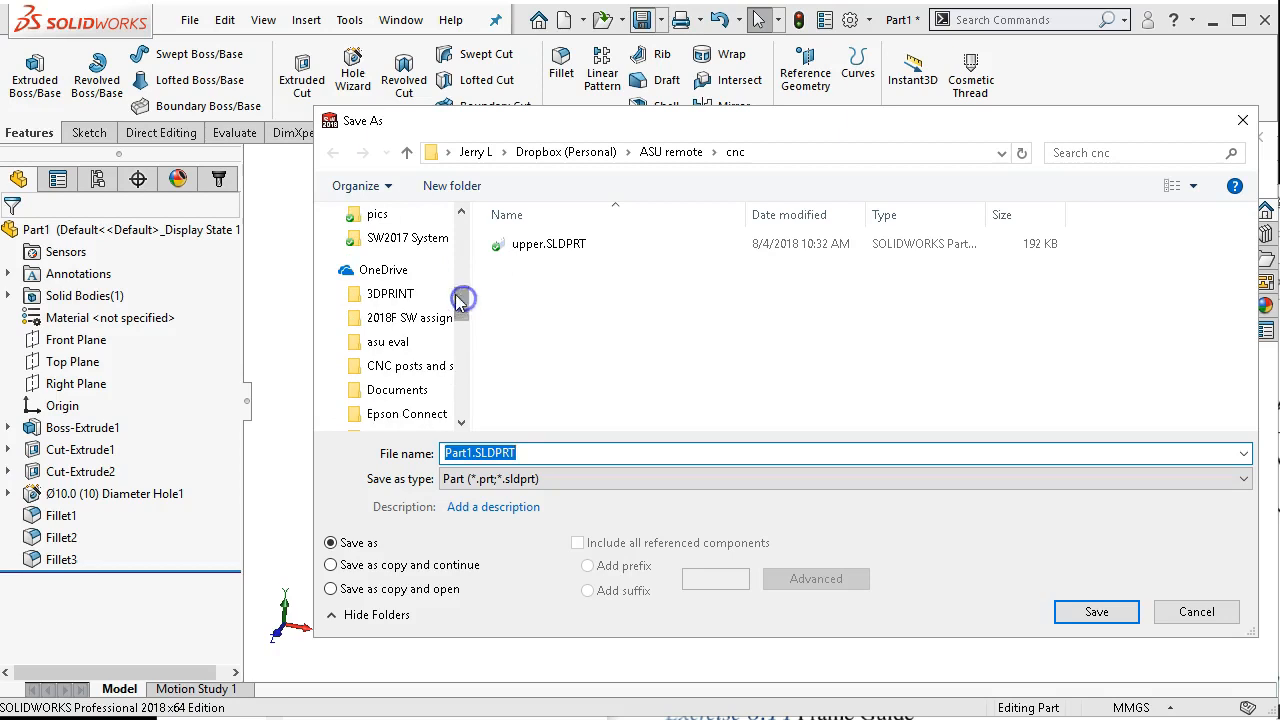
{"action": "left_click", "coordinate": [332, 317]}
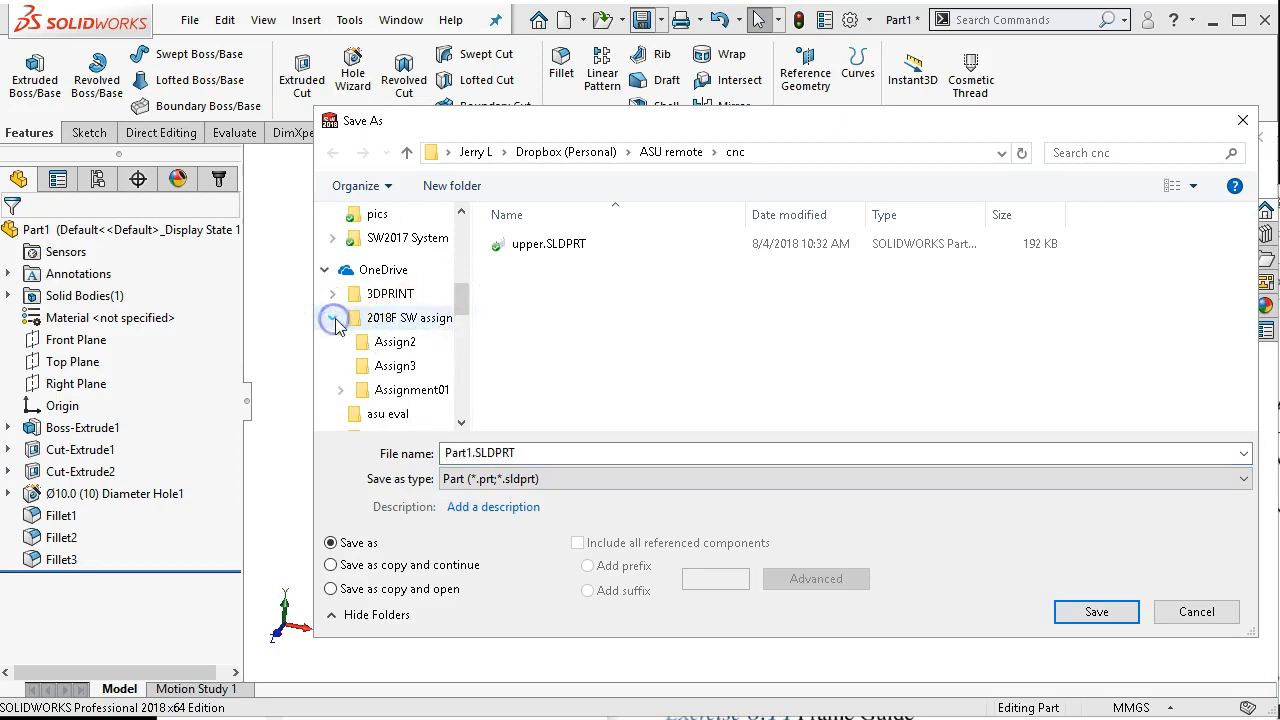
{"action": "left_click", "coordinate": [394, 326]}
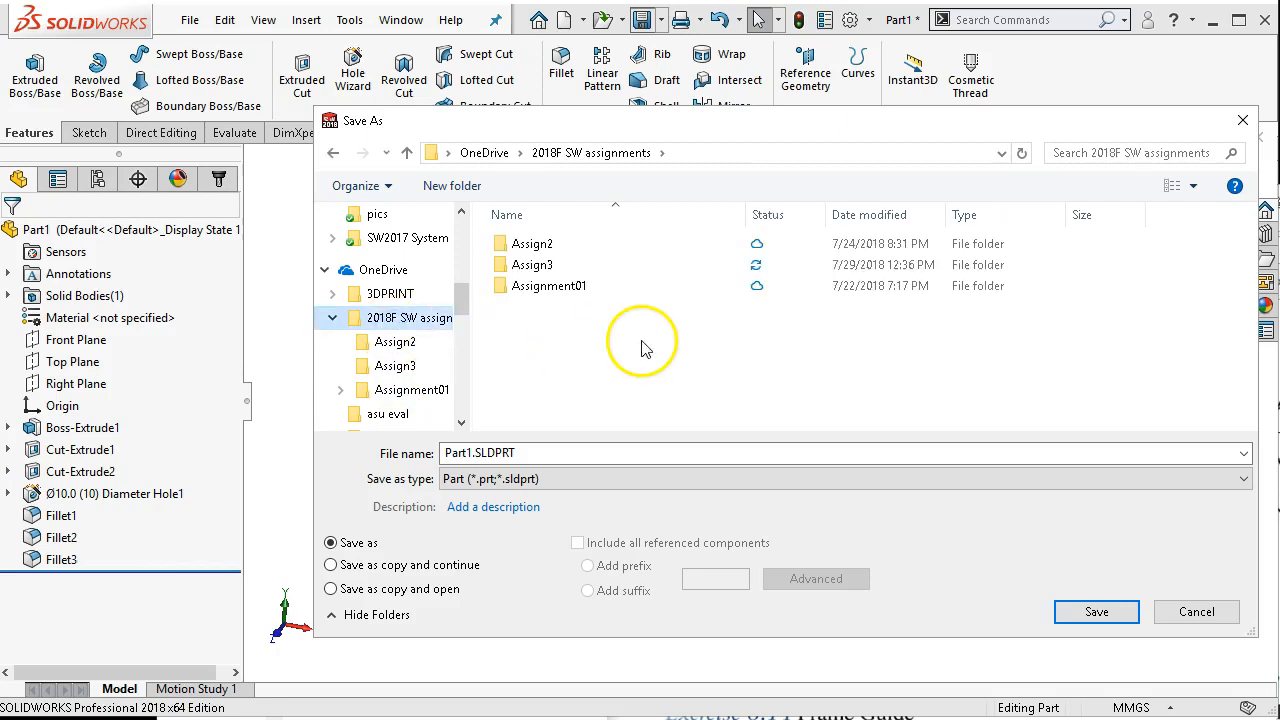
{"action": "left_click", "coordinate": [452, 186]}
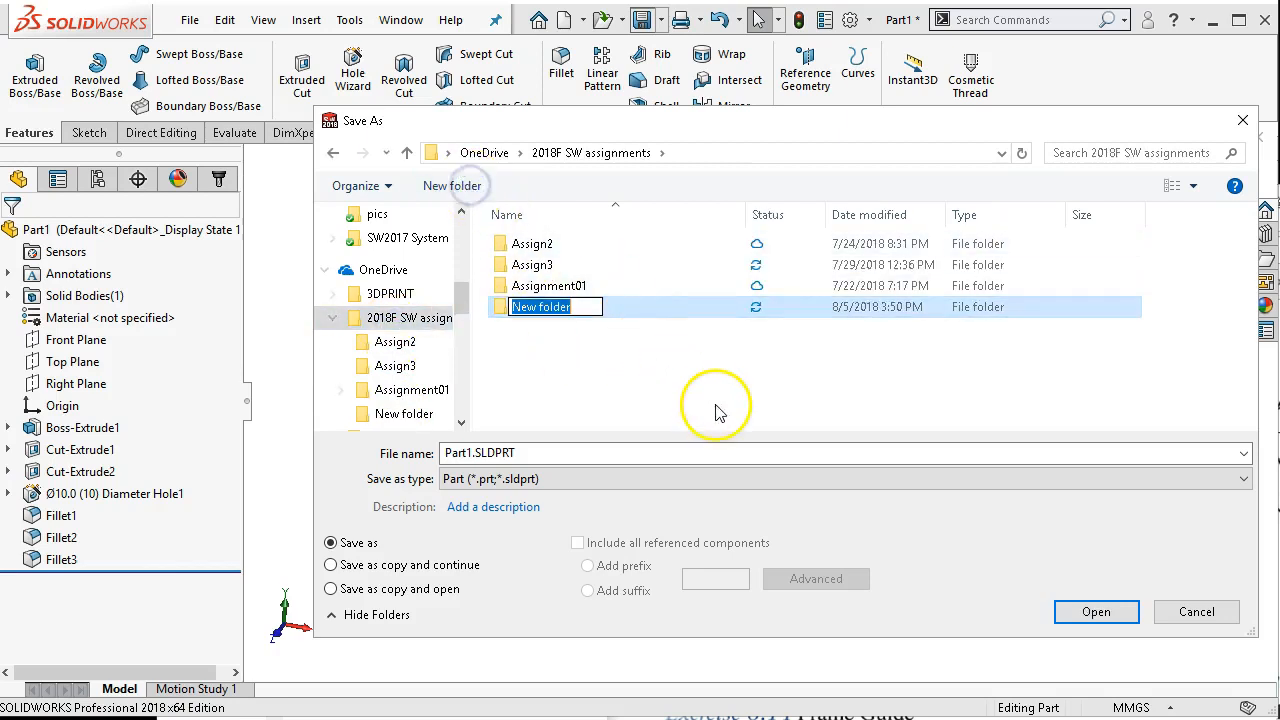
{"action": "type", "text": "Assign4"}
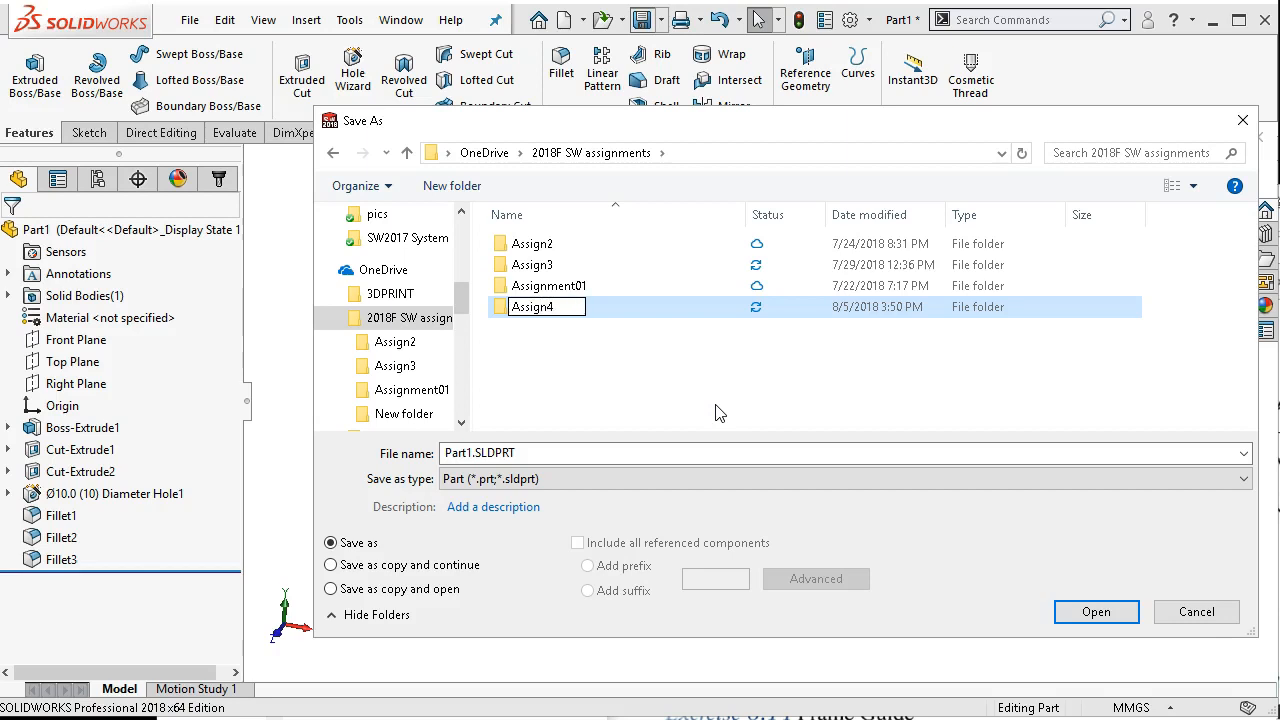
{"action": "key", "text": "Return"}
{"action": "left_click", "coordinate": [674, 354]}
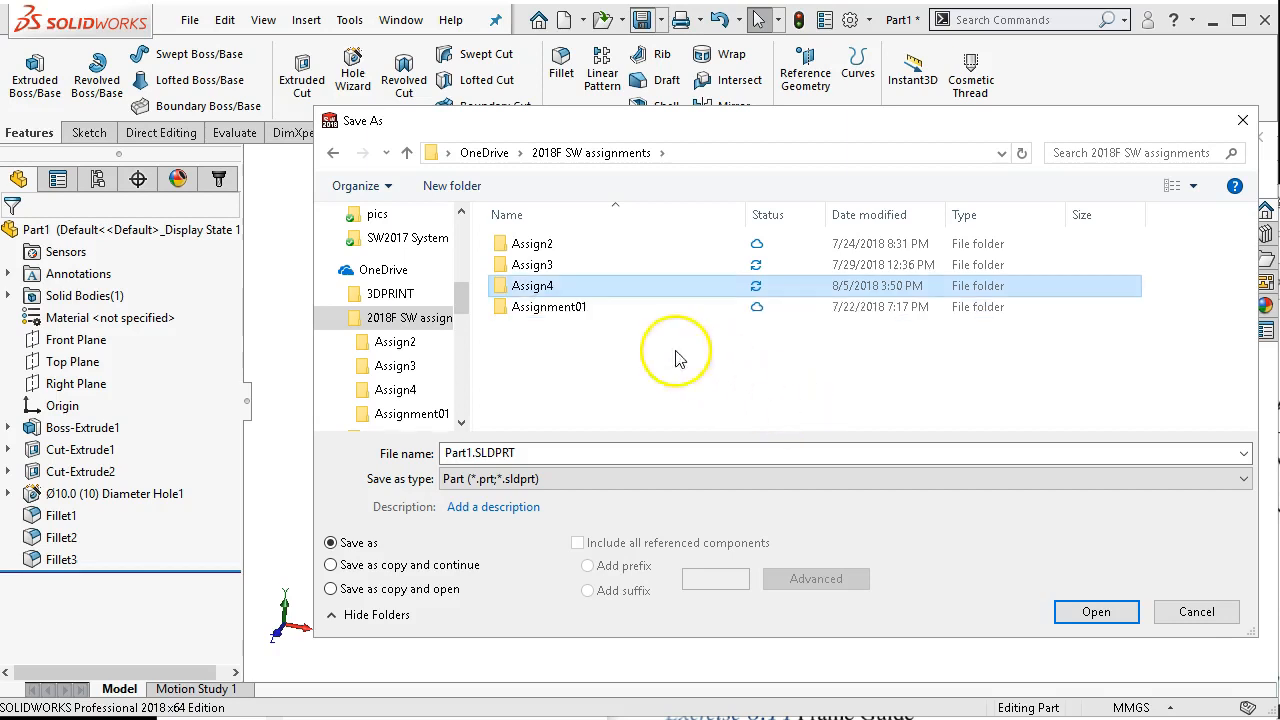
- Save the part in the Assign4 folder under the name "6-14 Frame Guide - jl"
{"action": "double_click", "coordinate": [571, 286]}
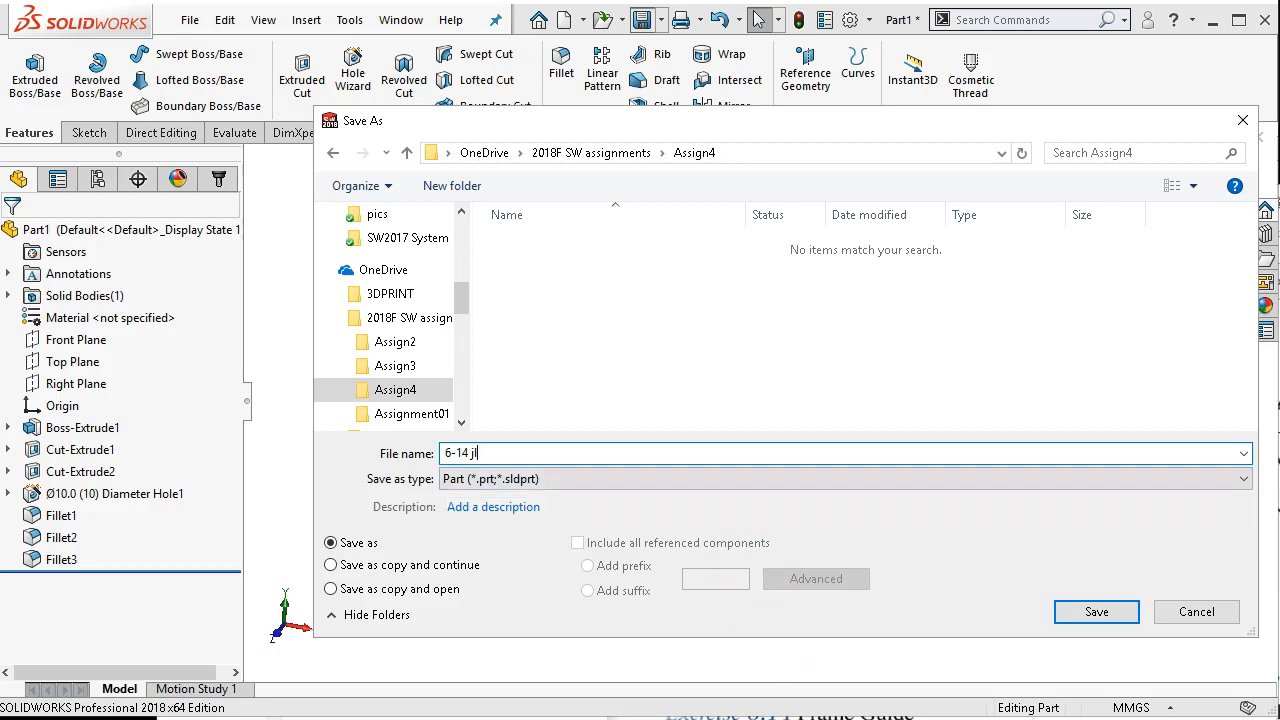
{"action": "key", "text": "alt+Tab"}
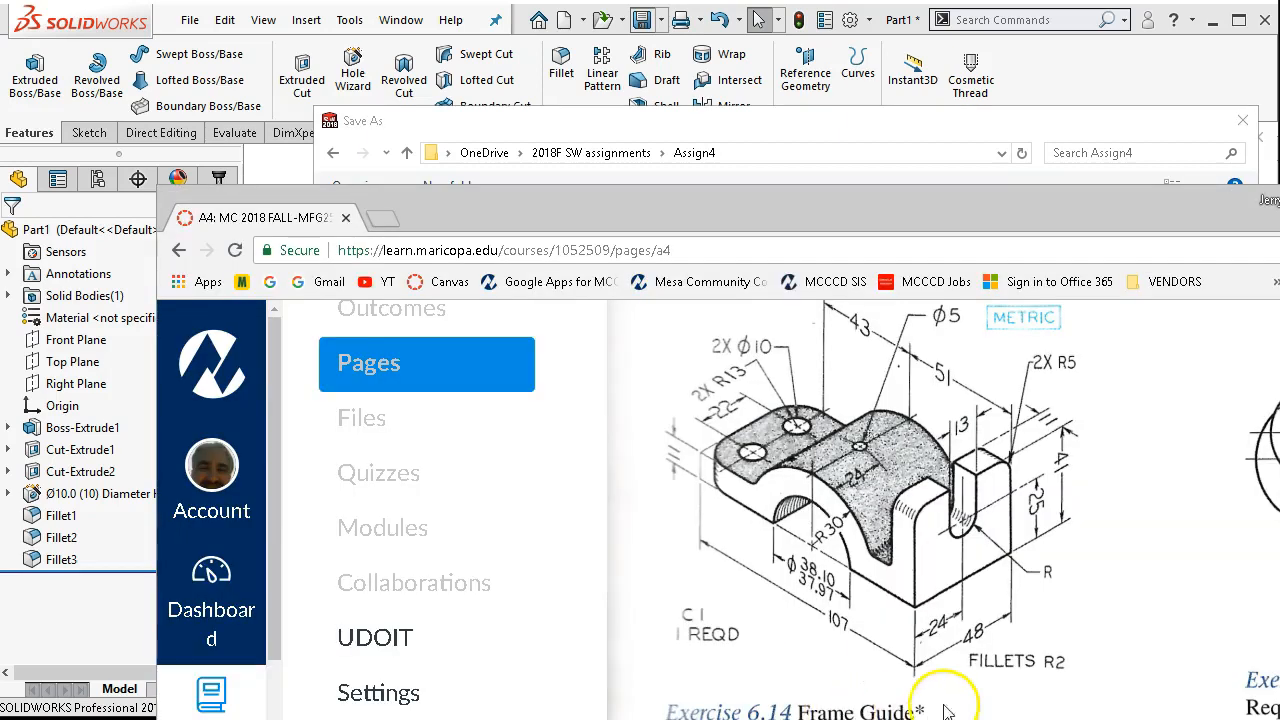
{"action": "left_click", "coordinate": [975, 120]}
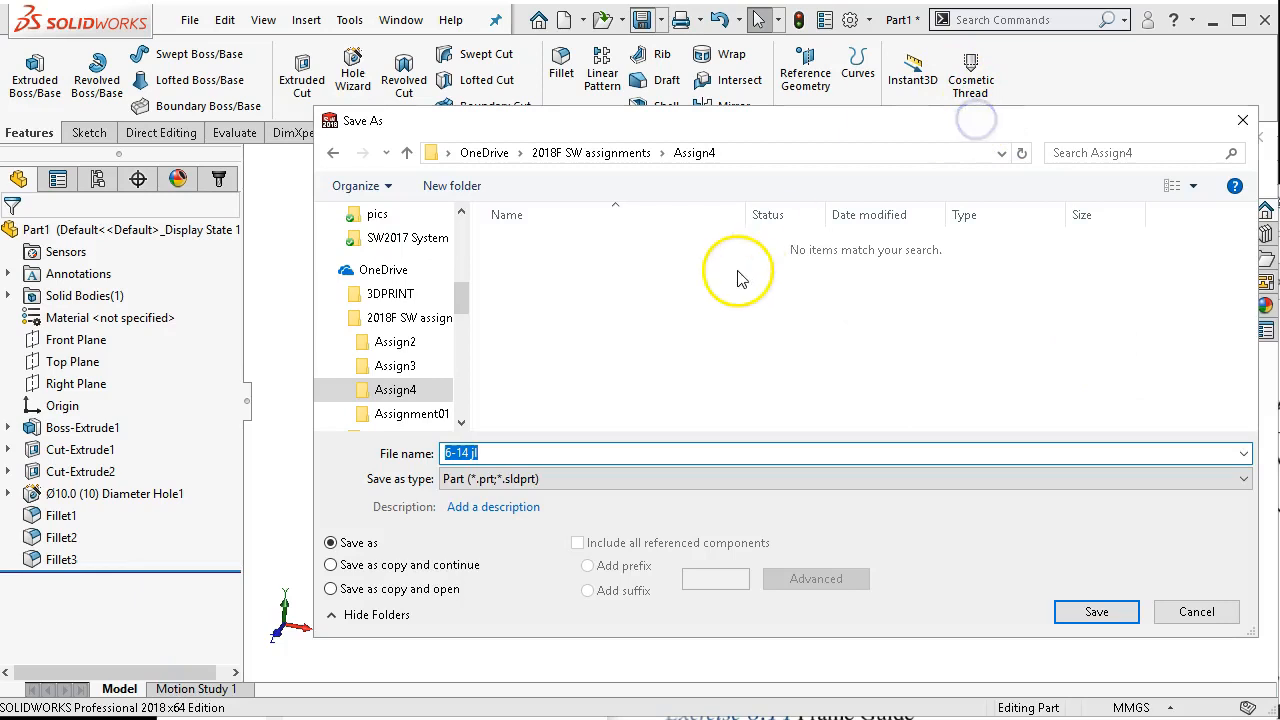
{"action": "left_click", "coordinate": [466, 455]}
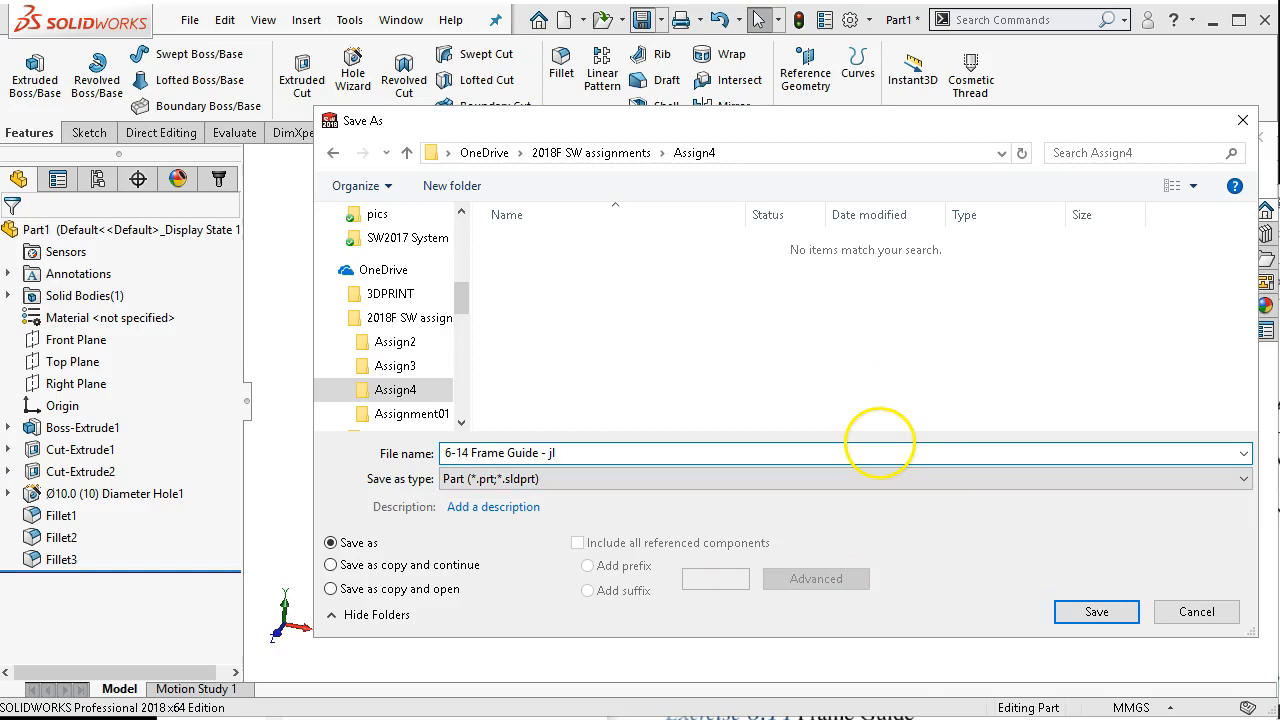
{"action": "left_click", "coordinate": [1068, 611]}
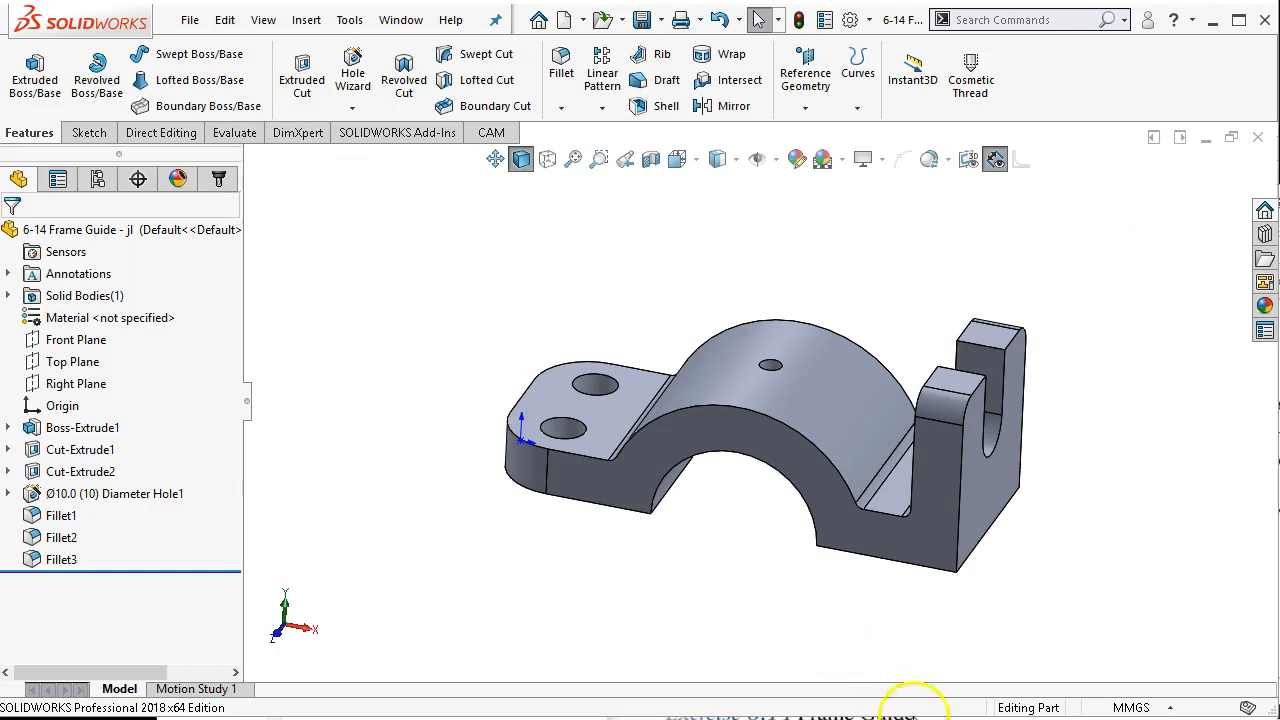
- Review the Frame Guide drawing and reveal the sketch belonging to the part's base extrusion
{"action": "key", "text": "alt+Tab"}
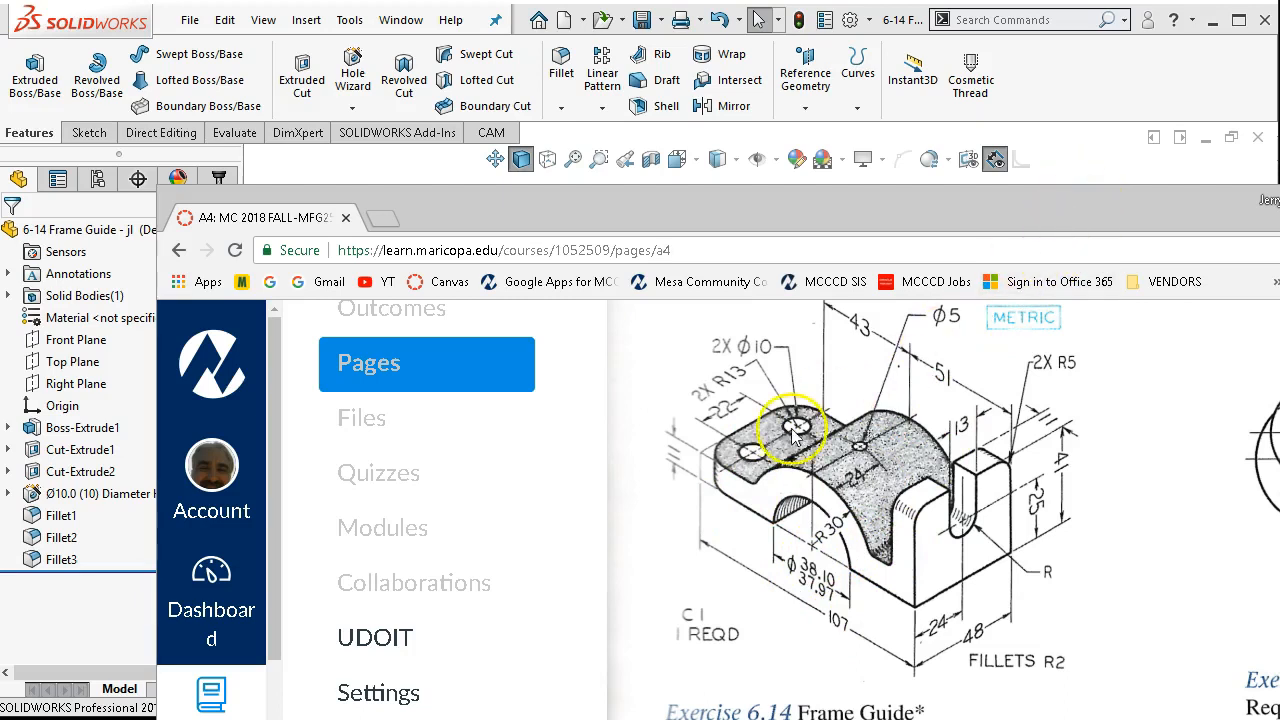
{"action": "left_click", "coordinate": [1085, 170]}
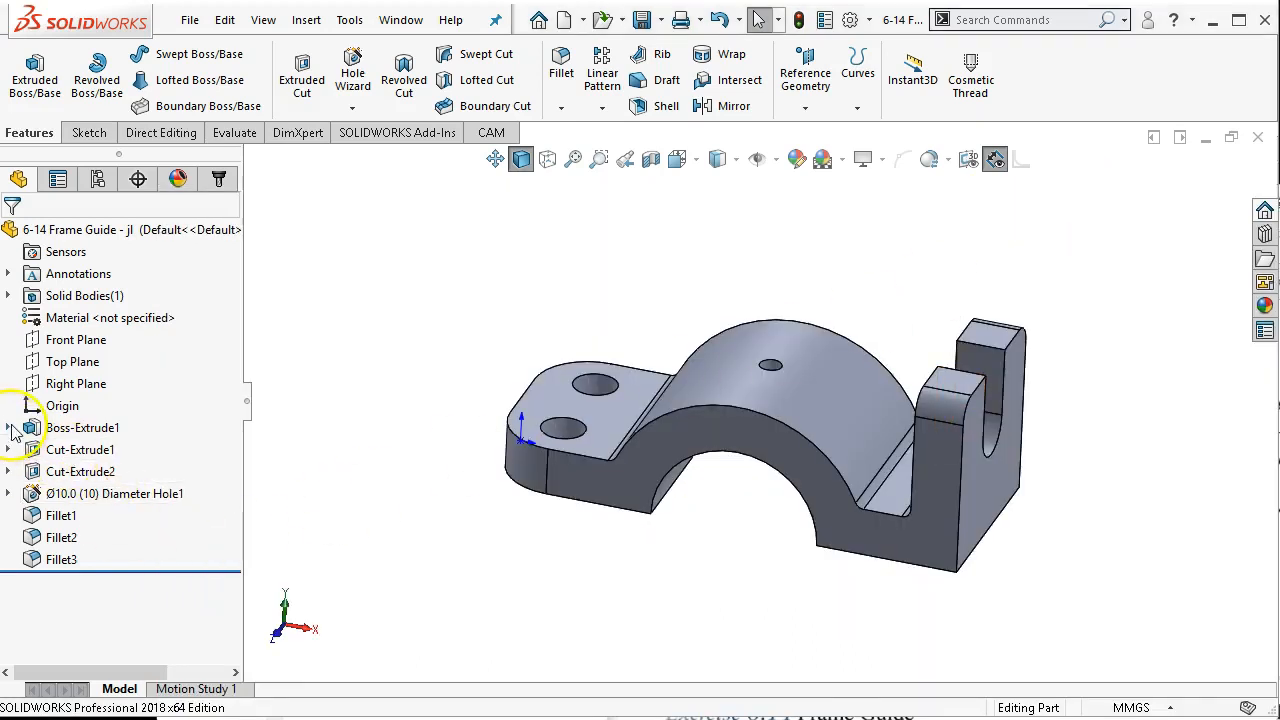
{"action": "left_click", "coordinate": [9, 428]}
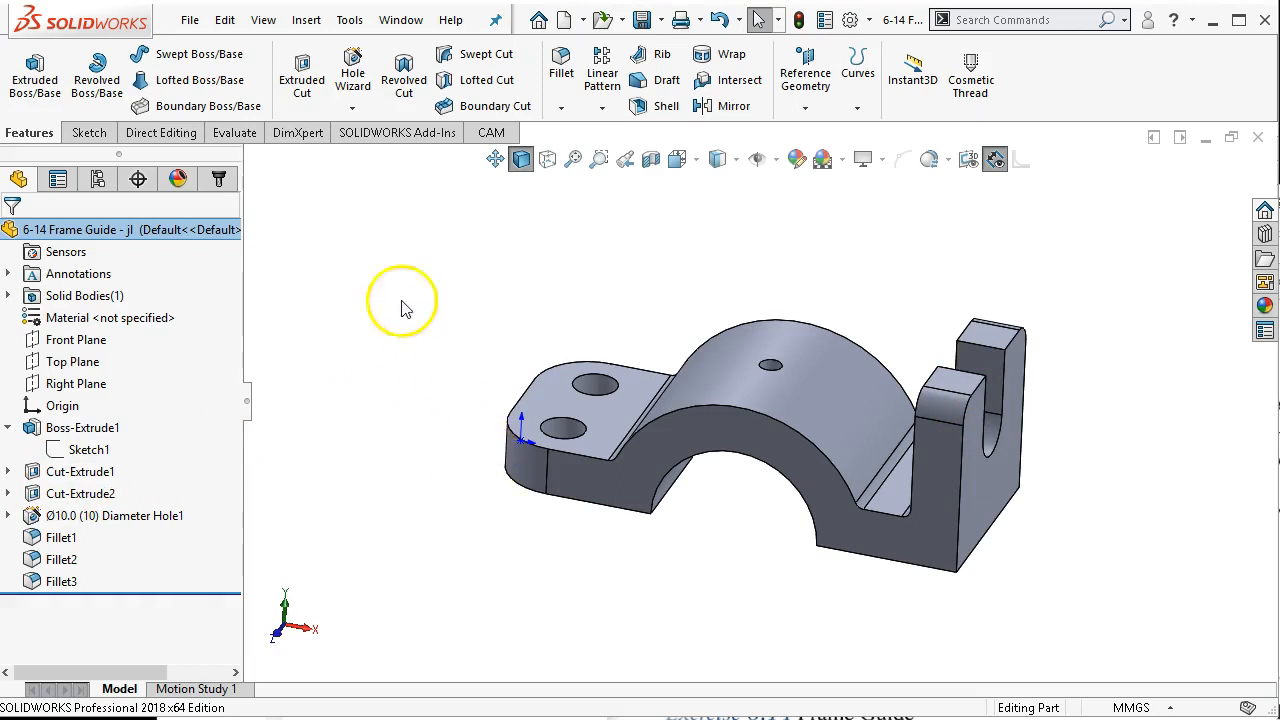
- Create a new part from the Part Metric template and open a sketch on the Front Plane
{"action": "left_click", "coordinate": [564, 20]}
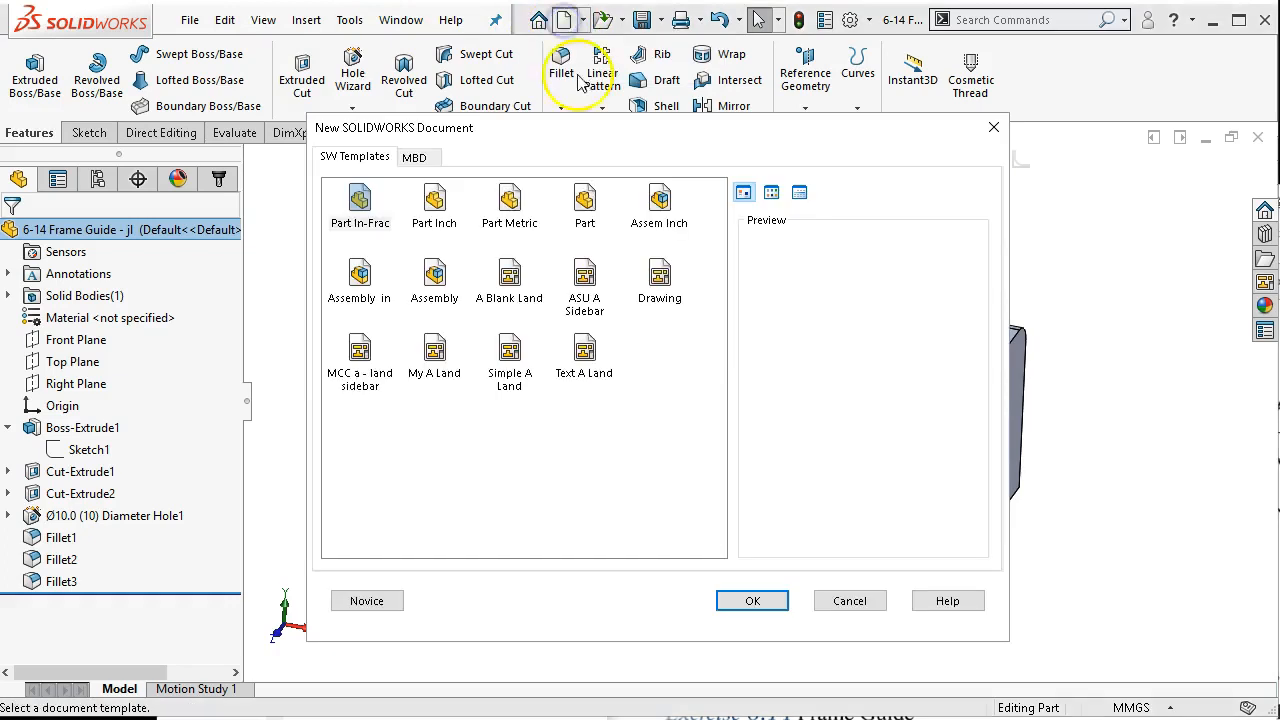
{"action": "double_click", "coordinate": [510, 210]}
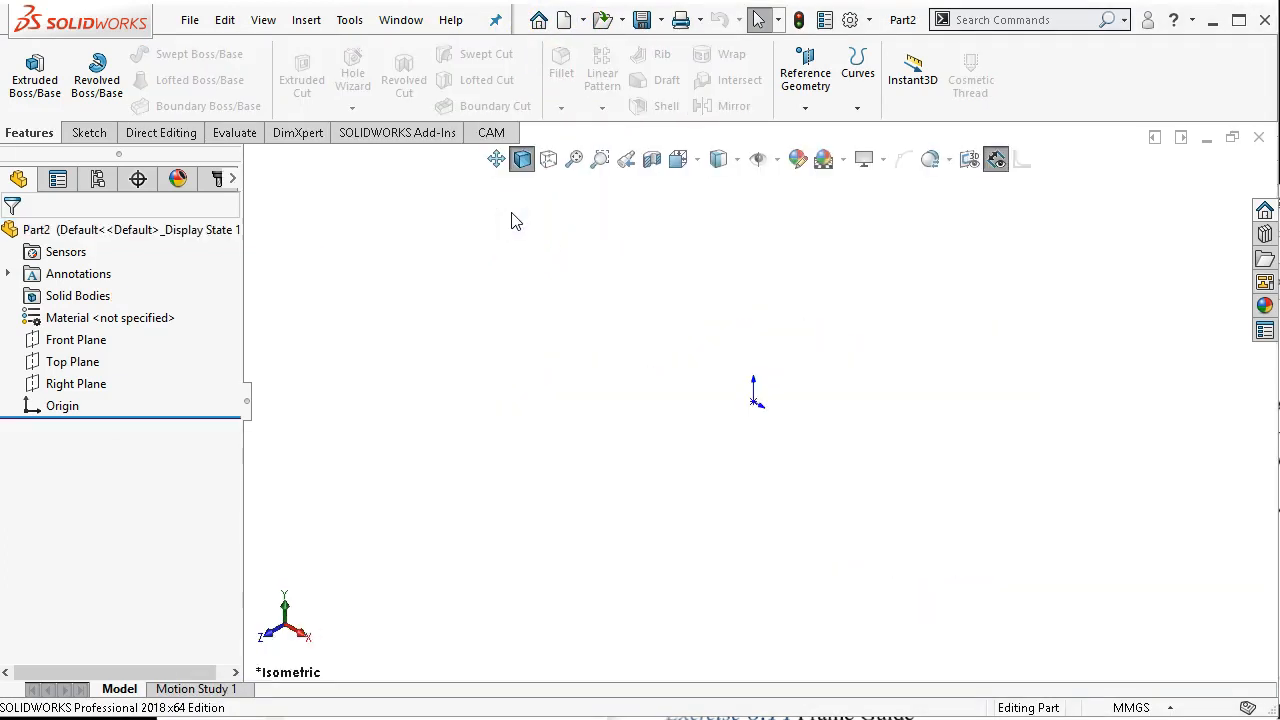
{"action": "left_click", "coordinate": [82, 341]}
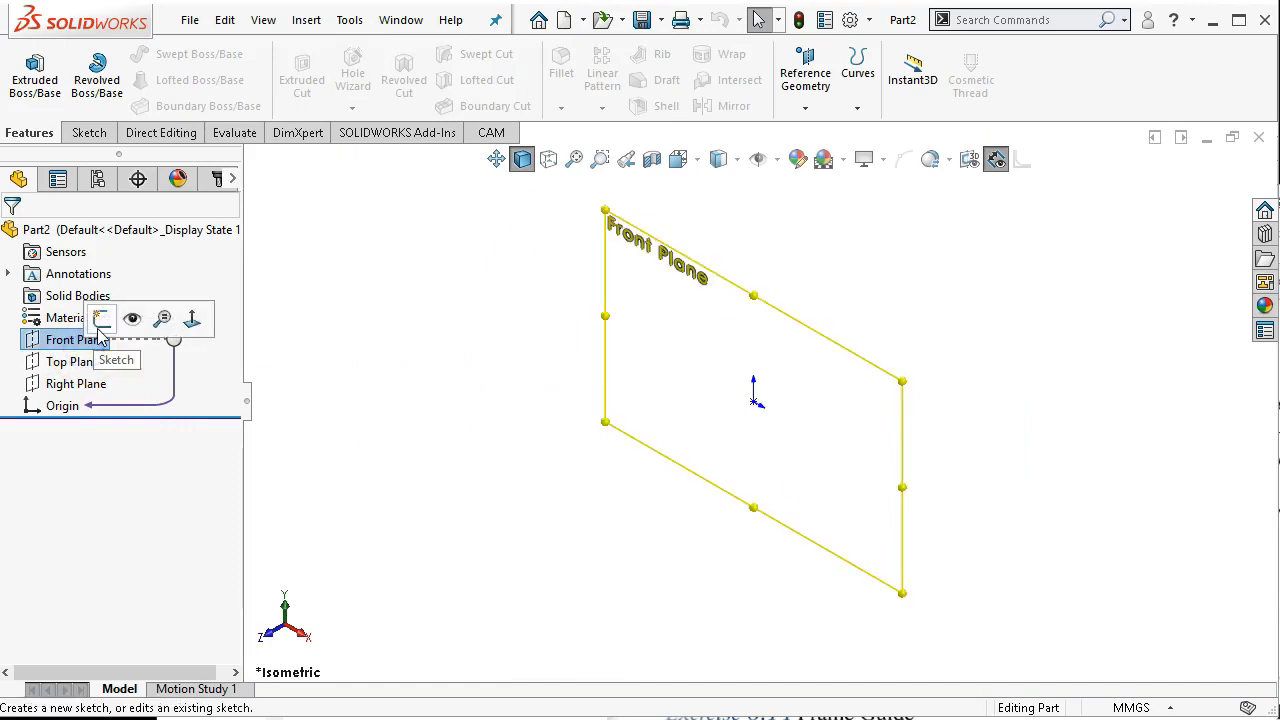
{"action": "left_click", "coordinate": [101, 317]}
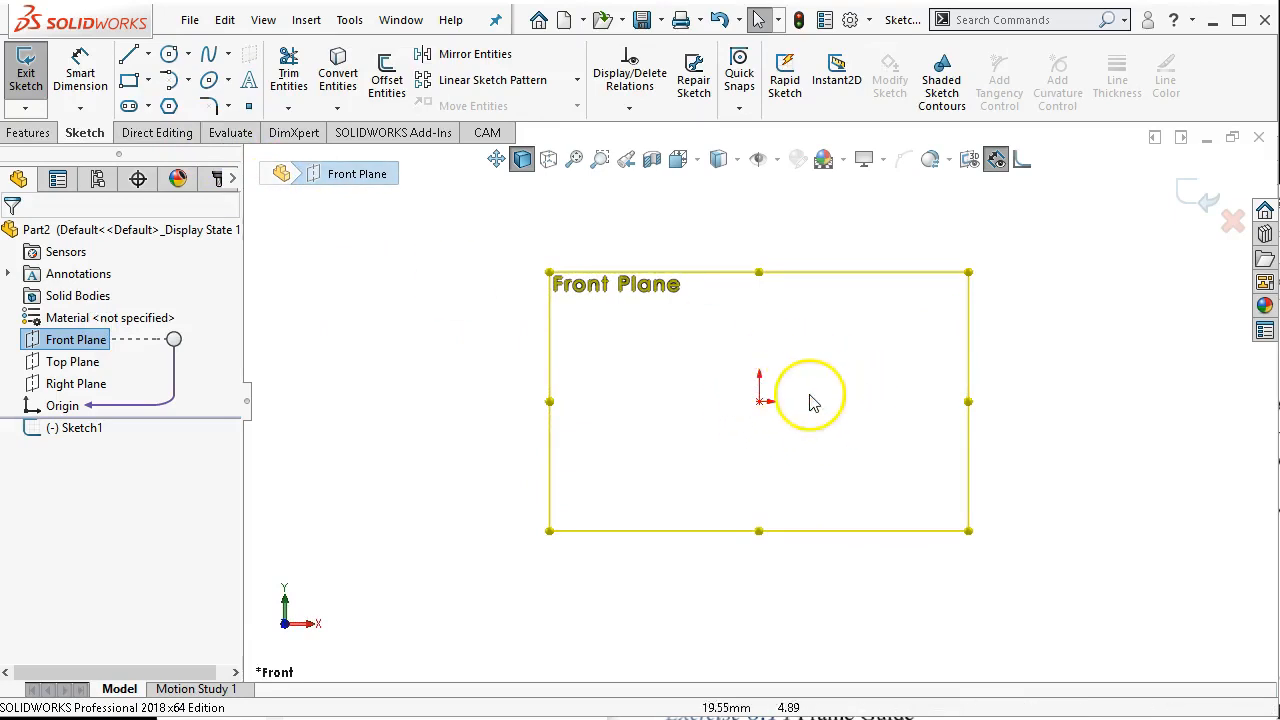
{"action": "left_click", "coordinate": [129, 80]}
{"action": "left_click", "coordinate": [576, 372]}
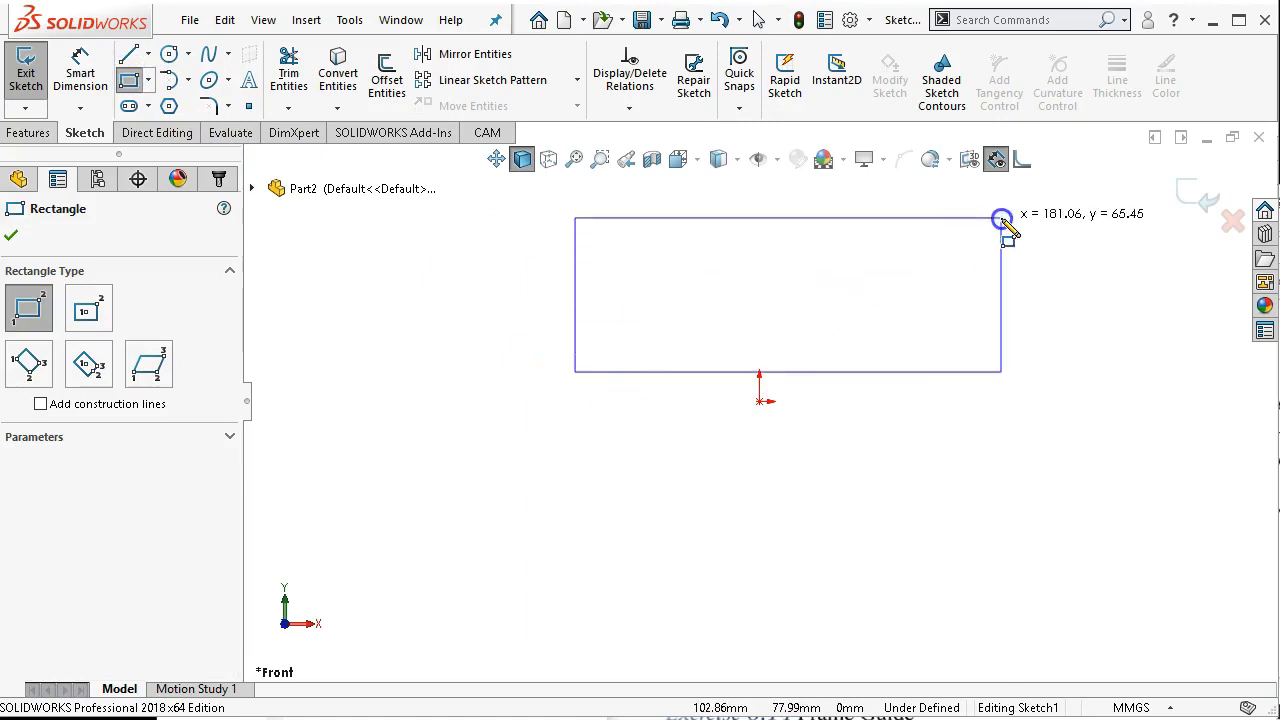
{"action": "left_click", "coordinate": [1001, 218]}
{"action": "key", "text": "ctrl+z"}
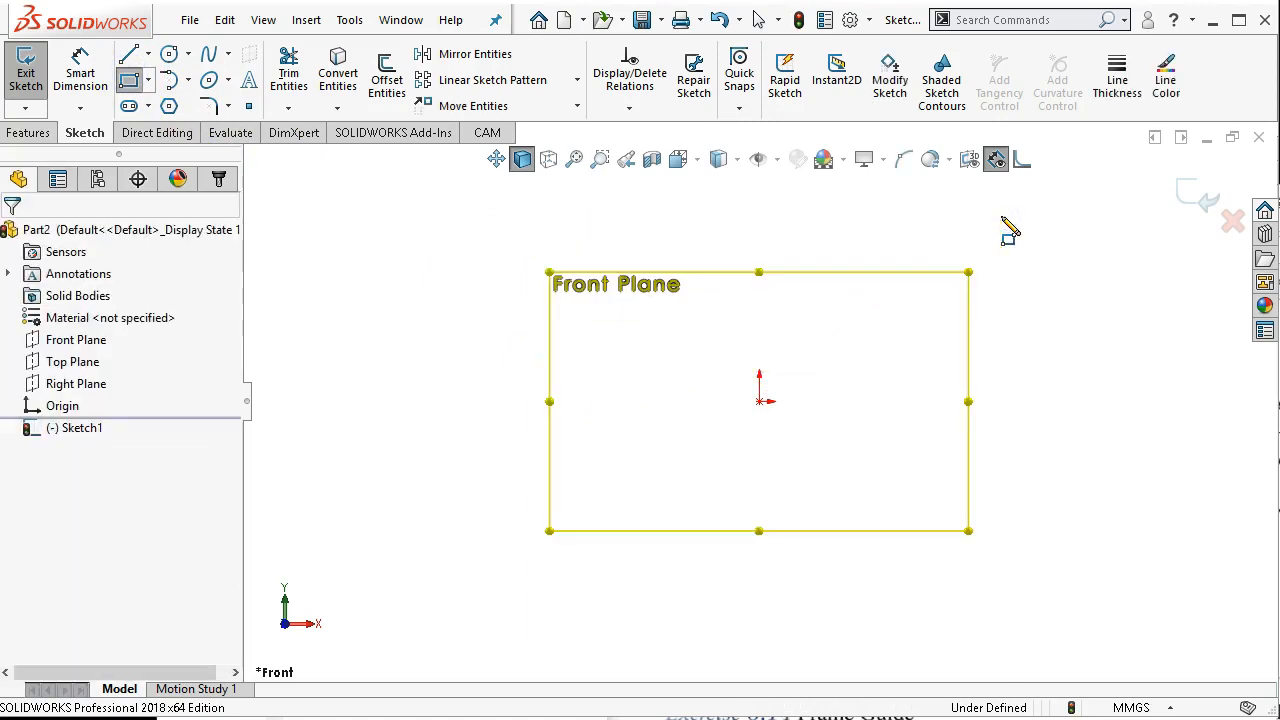
- Check the Frame Guide drawing, and sketch a corner rectangle about 183 mm wide with its lower edge just above the origin
{"action": "left_click", "coordinate": [962, 718]}
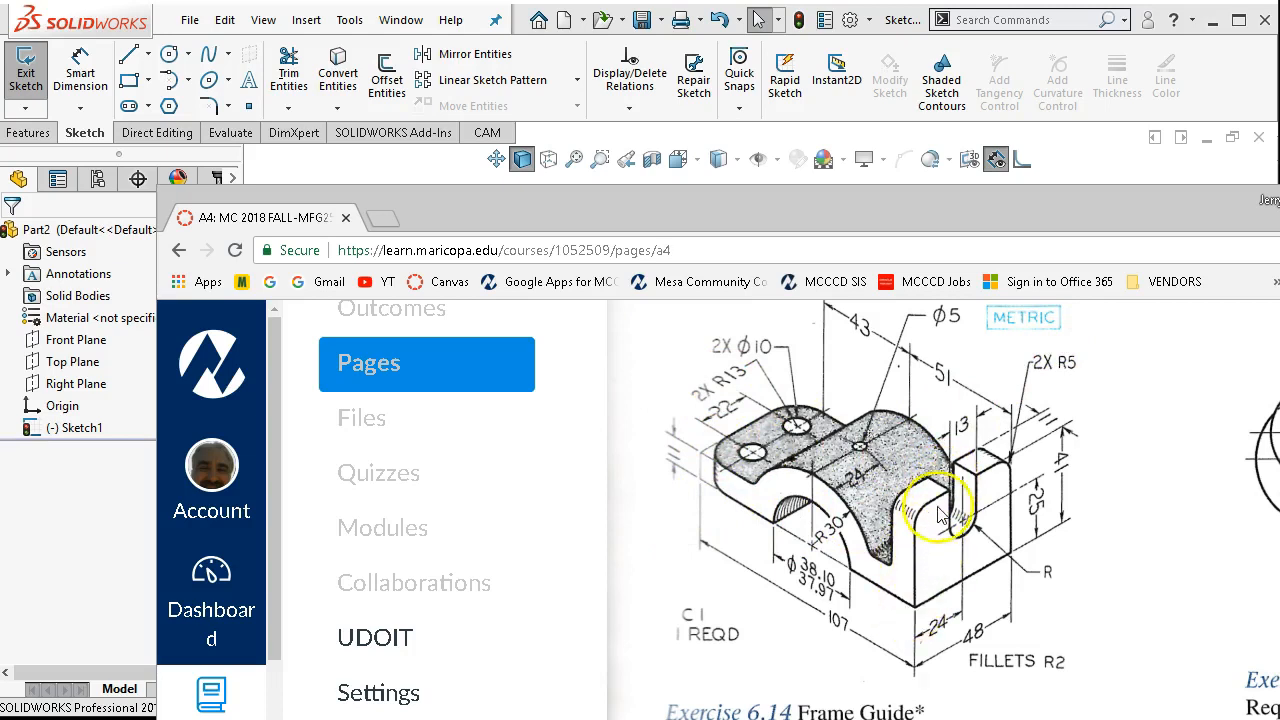
{"action": "left_click", "coordinate": [1102, 165]}
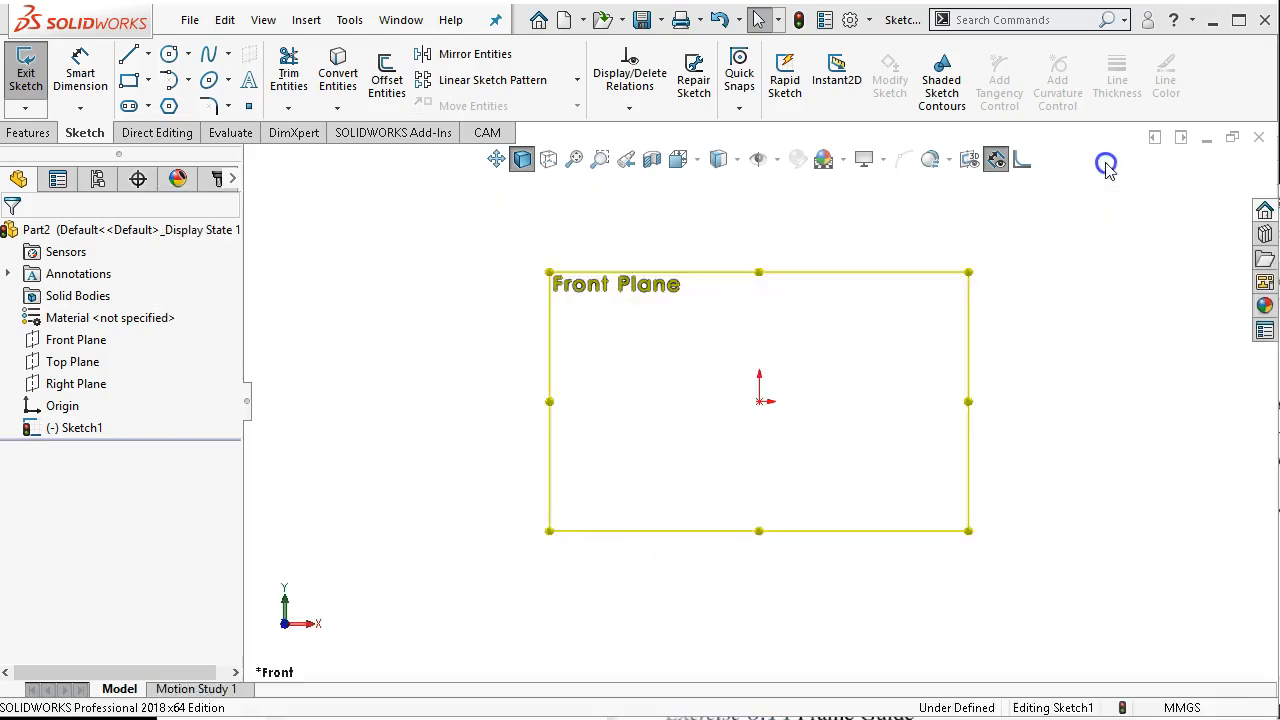
{"action": "left_click", "coordinate": [128, 80]}
{"action": "left_click", "coordinate": [527, 249]}
{"action": "left_click", "coordinate": [957, 379]}
{"action": "right_click", "coordinate": [929, 424]}
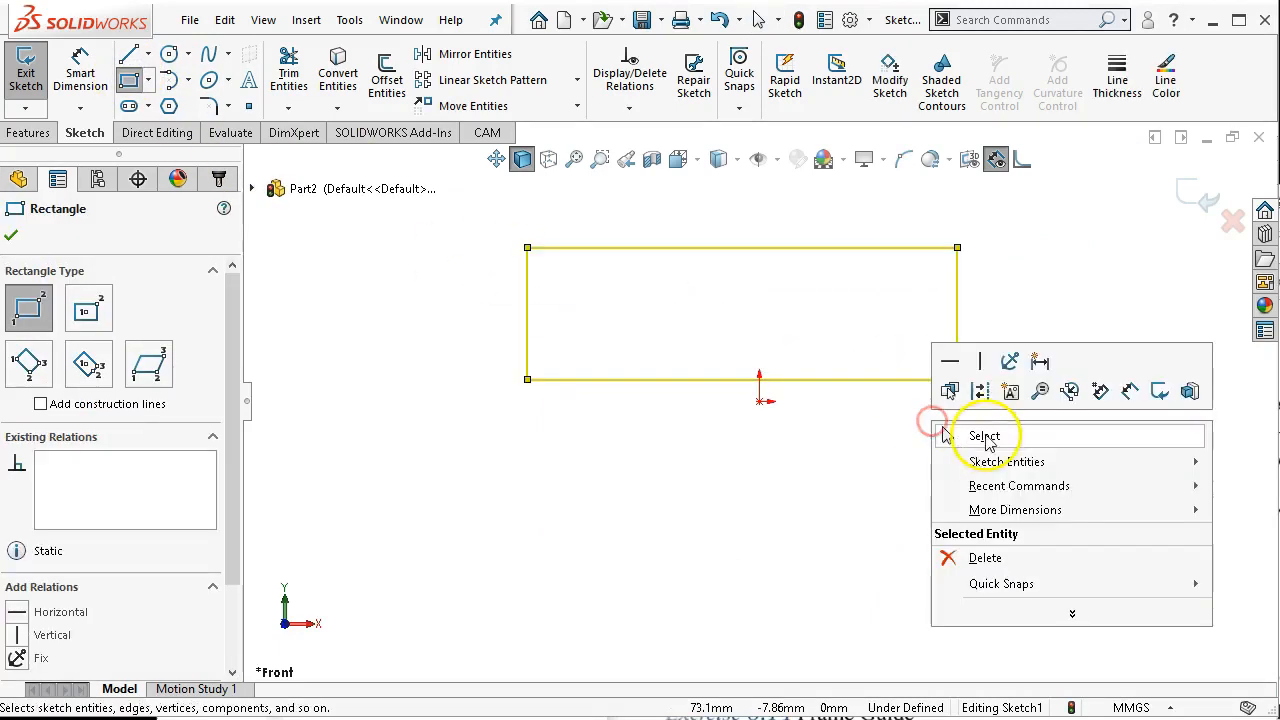
{"action": "left_click", "coordinate": [979, 434]}
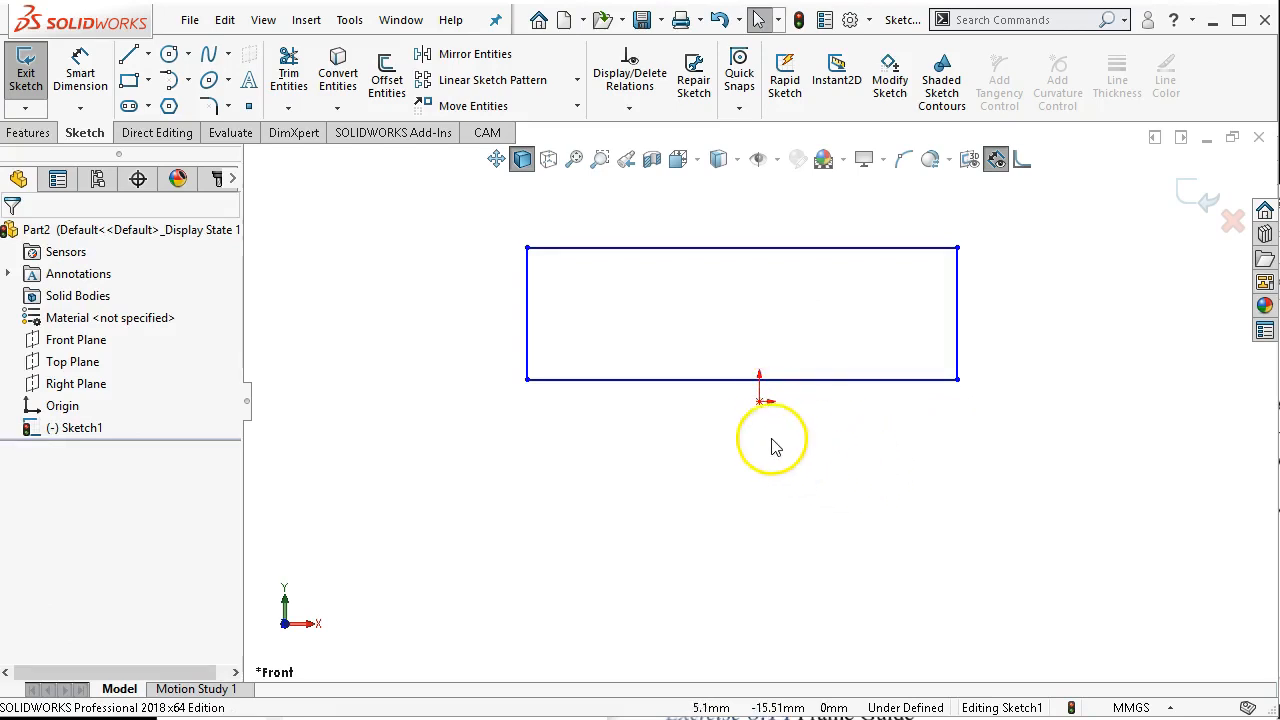
- Add a midpoint relation between the rectangle's bottom line and the origin
{"action": "left_click", "coordinate": [737, 382]}
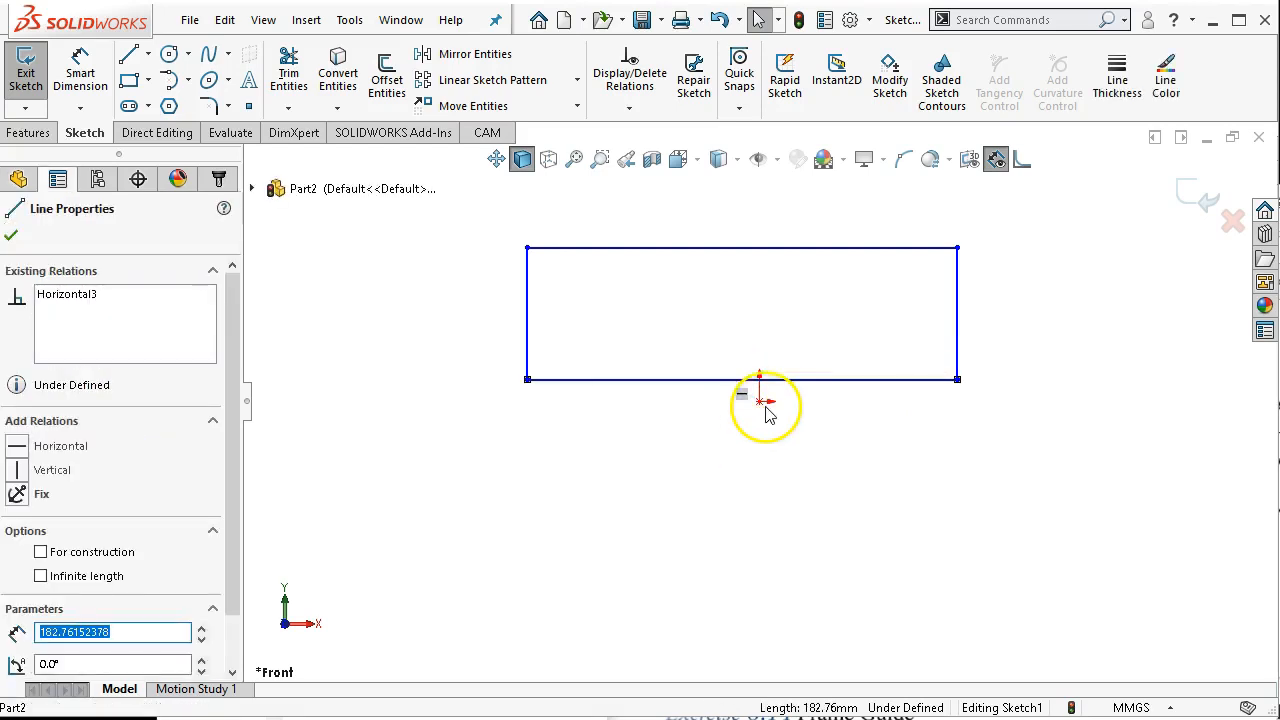
{"action": "left_click", "coordinate": [760, 402], "text": "ctrl"}
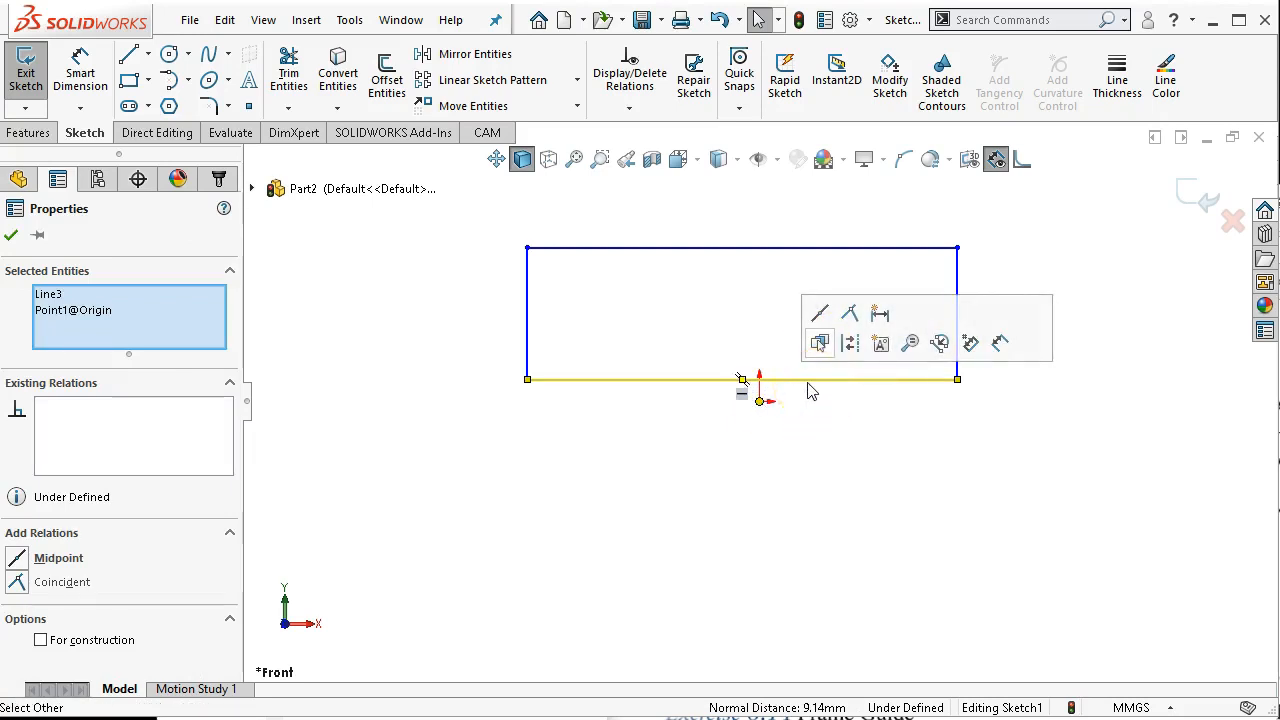
{"action": "left_click", "coordinate": [818, 314]}
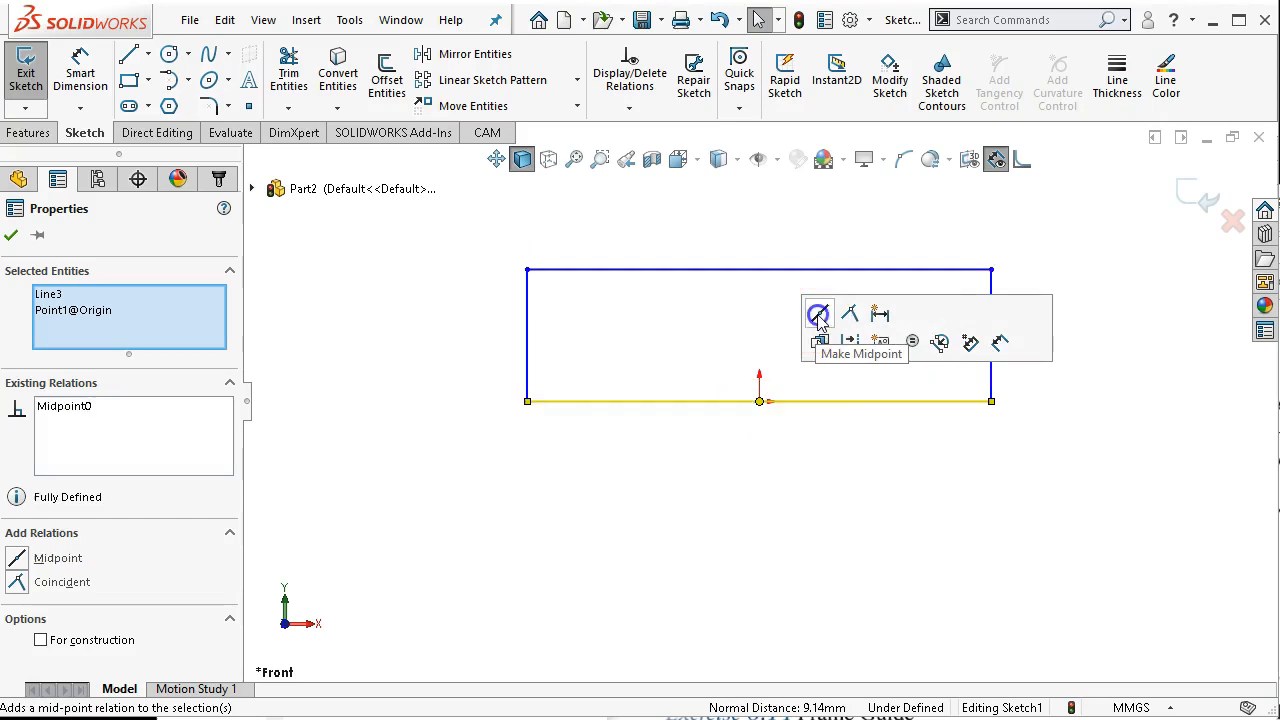
{"action": "left_click", "coordinate": [820, 454]}
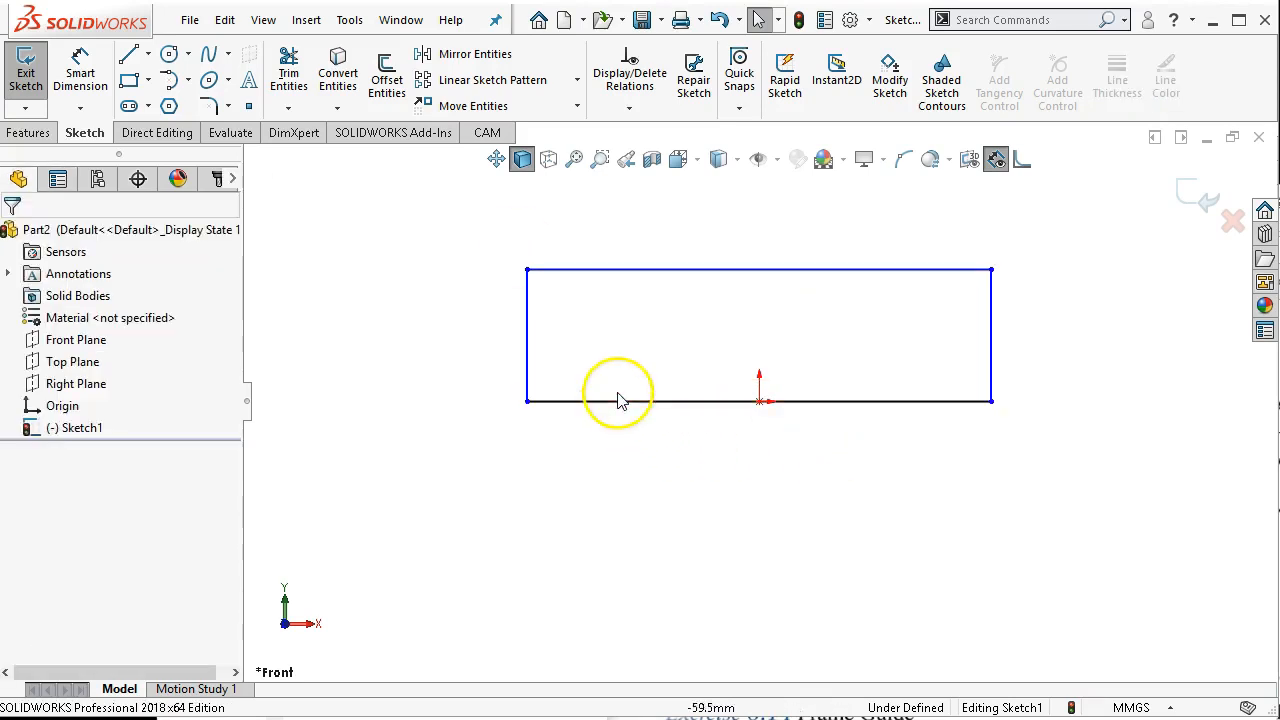
- Dimension the rectangle's bottom line and set its length to 107 mm
{"action": "right_click", "coordinate": [841, 460]}
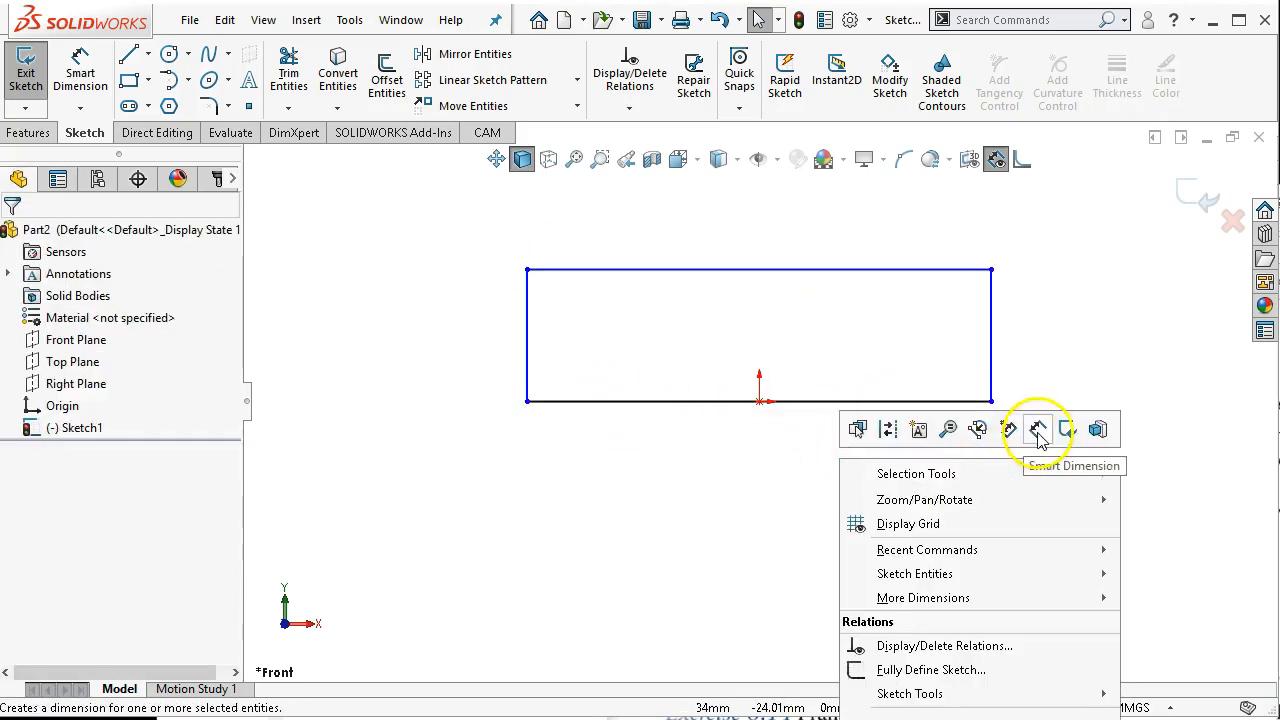
{"action": "left_click", "coordinate": [1038, 432]}
{"action": "left_click", "coordinate": [797, 402]}
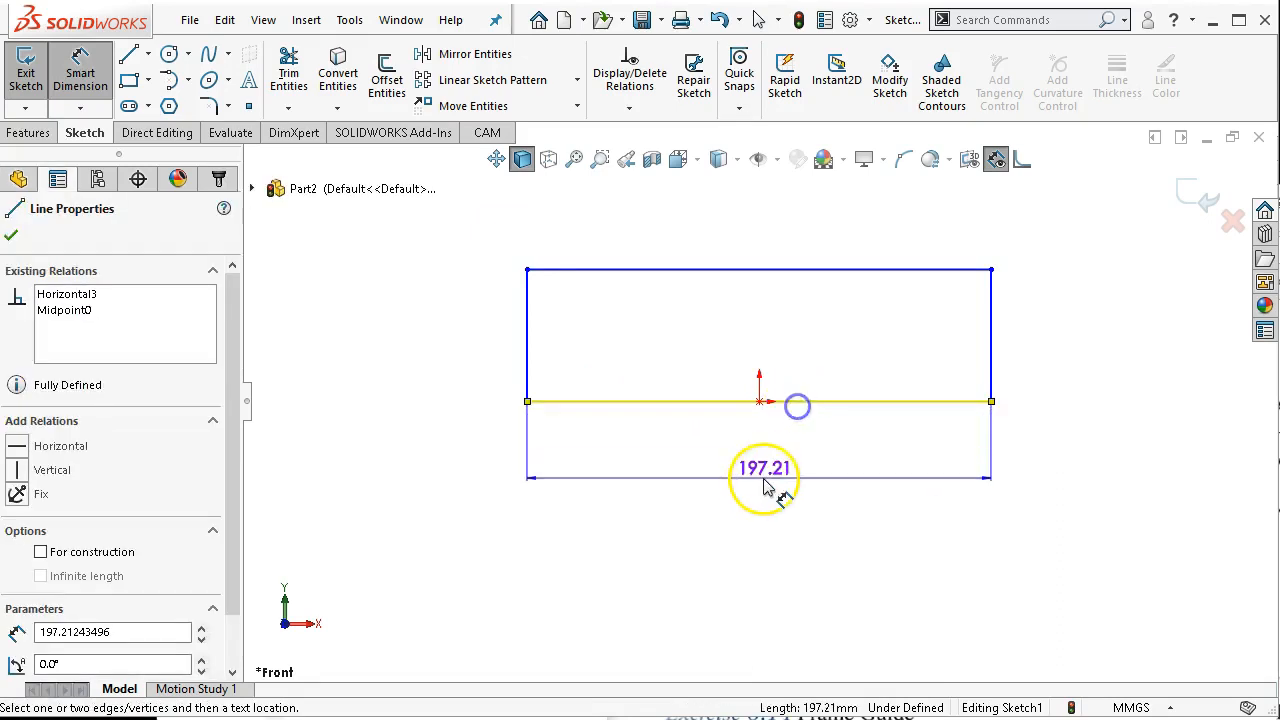
{"action": "left_click", "coordinate": [765, 489]}
{"action": "type", "text": "107"}
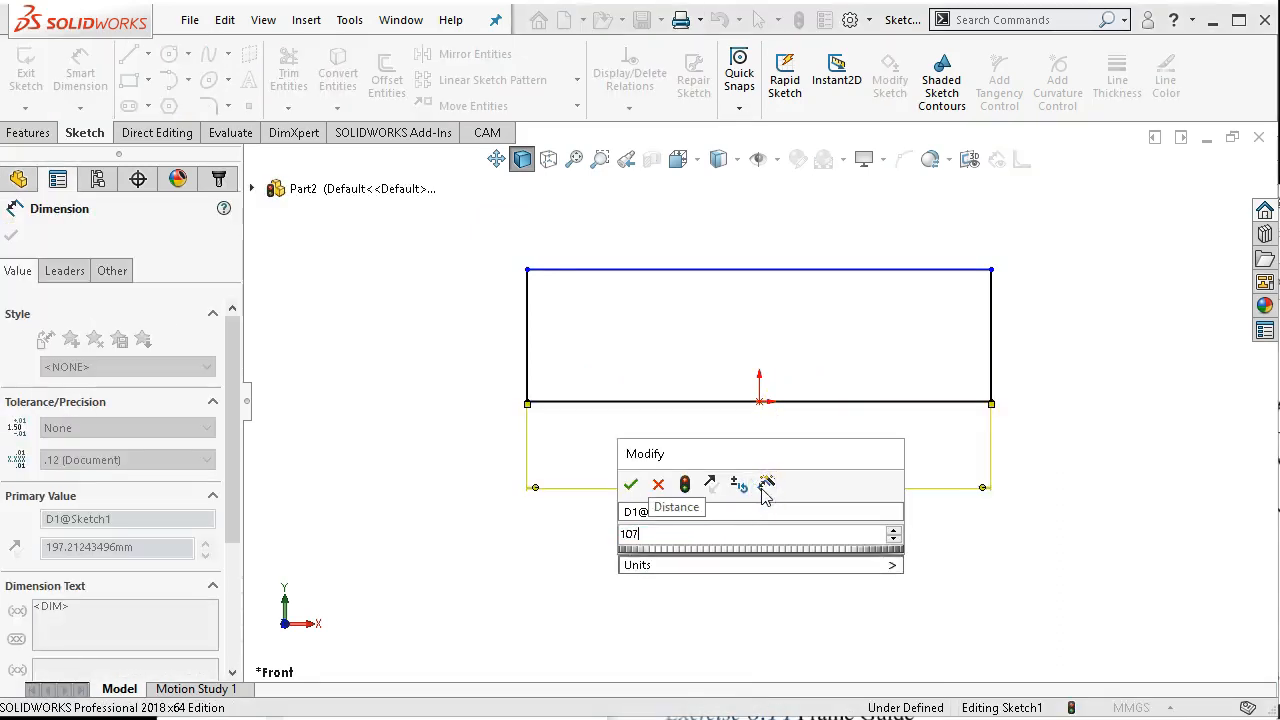
{"action": "key", "text": "Return"}
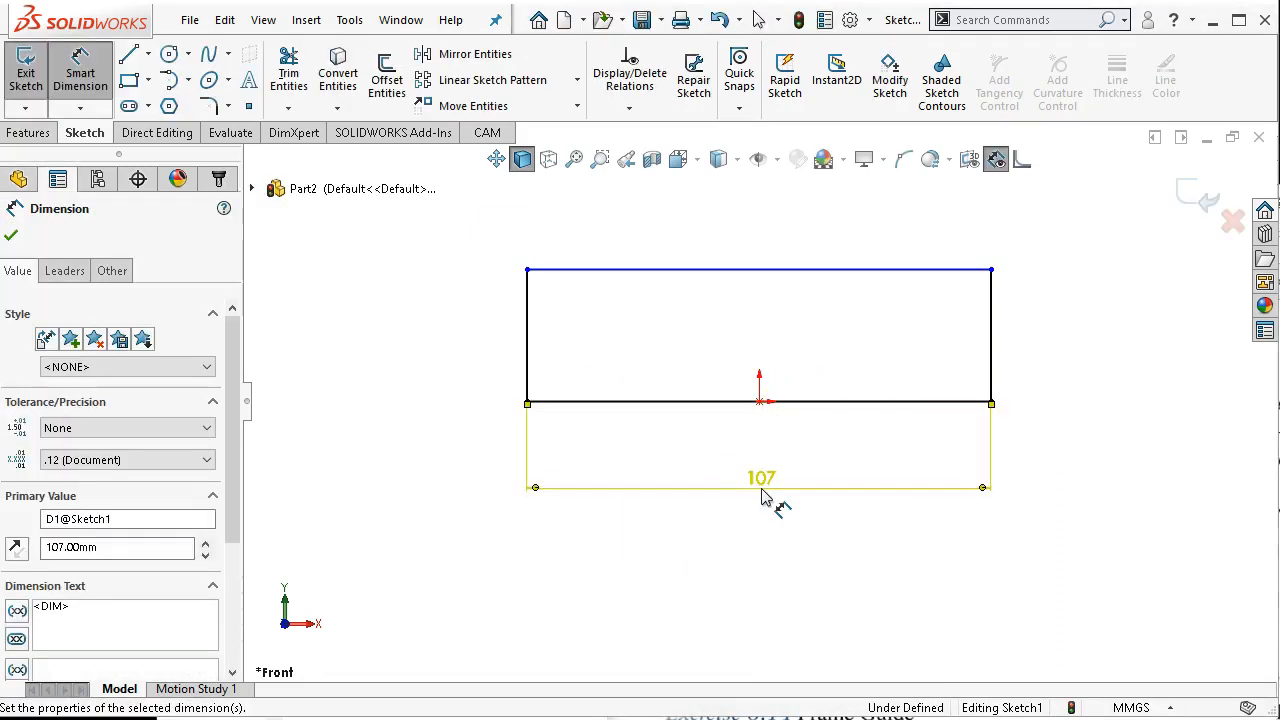
- Dimension the rectangle's vertical side with the overall height given in the Frame Guide drawing
{"action": "left_click", "coordinate": [993, 342]}
{"action": "left_click", "coordinate": [1055, 345]}
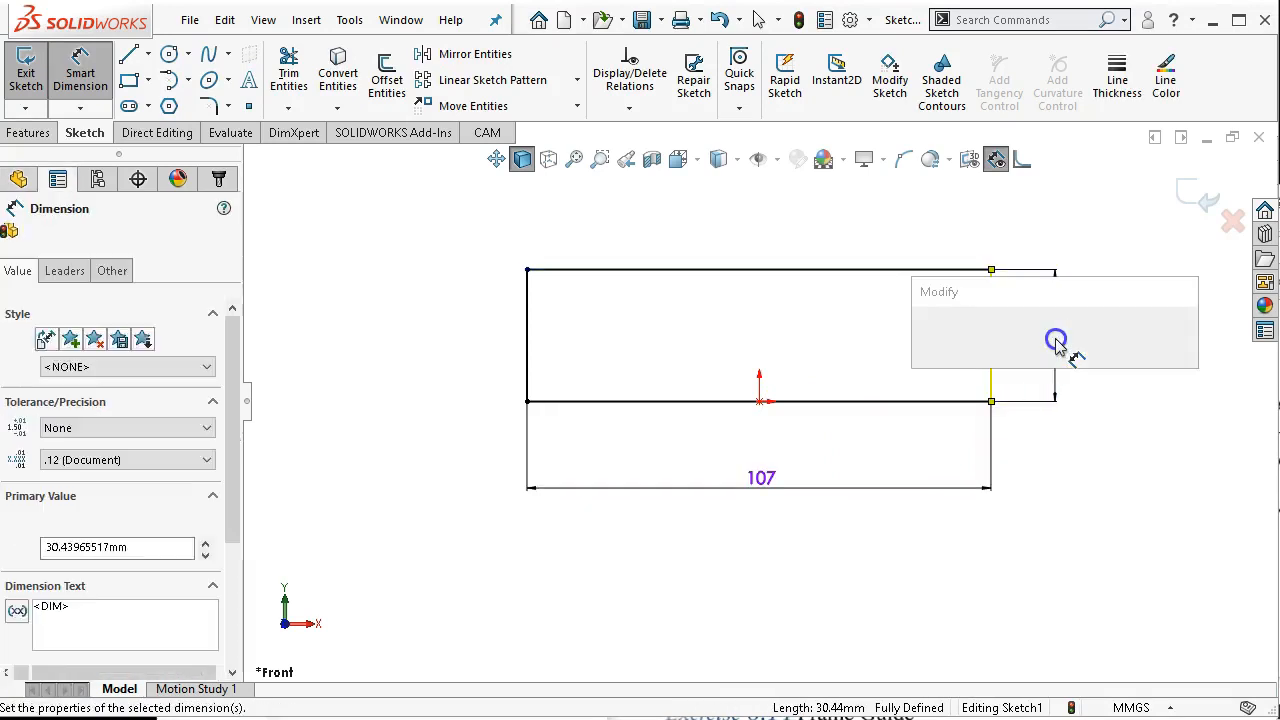
{"action": "type", "text": "4"}
{"action": "key", "text": "Return"}
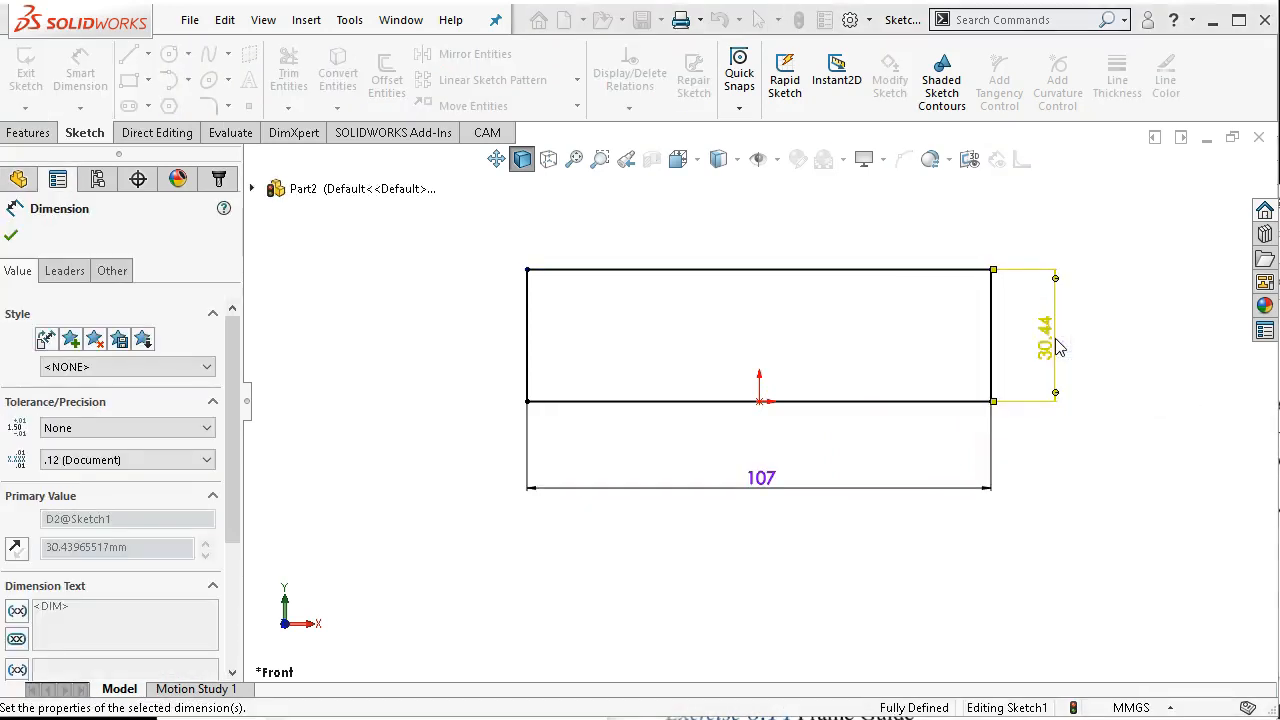
- Set the rectangle's height to 41 mm and move the 107 mm width dimension further below the rectangle
{"action": "left_click_drag", "start_coordinate": [1030, 396], "coordinate": [1045, 410]}
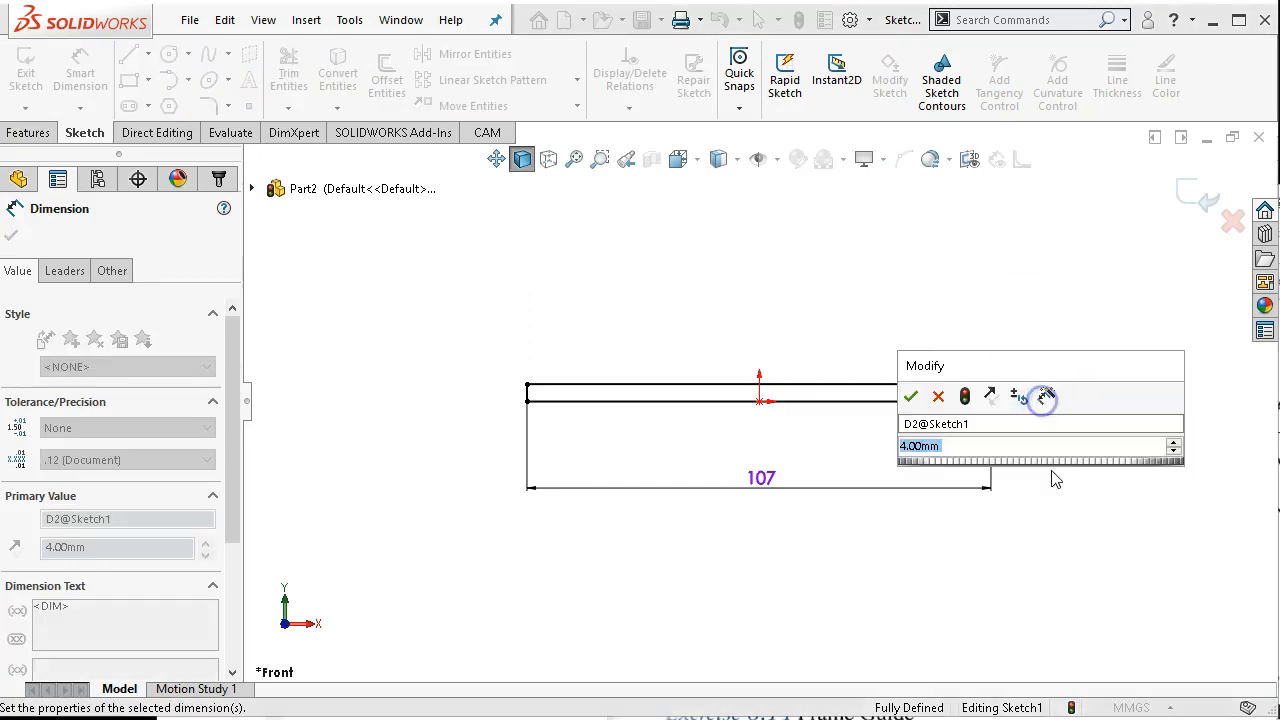
{"action": "type", "text": "41"}
{"action": "key", "text": "Return"}
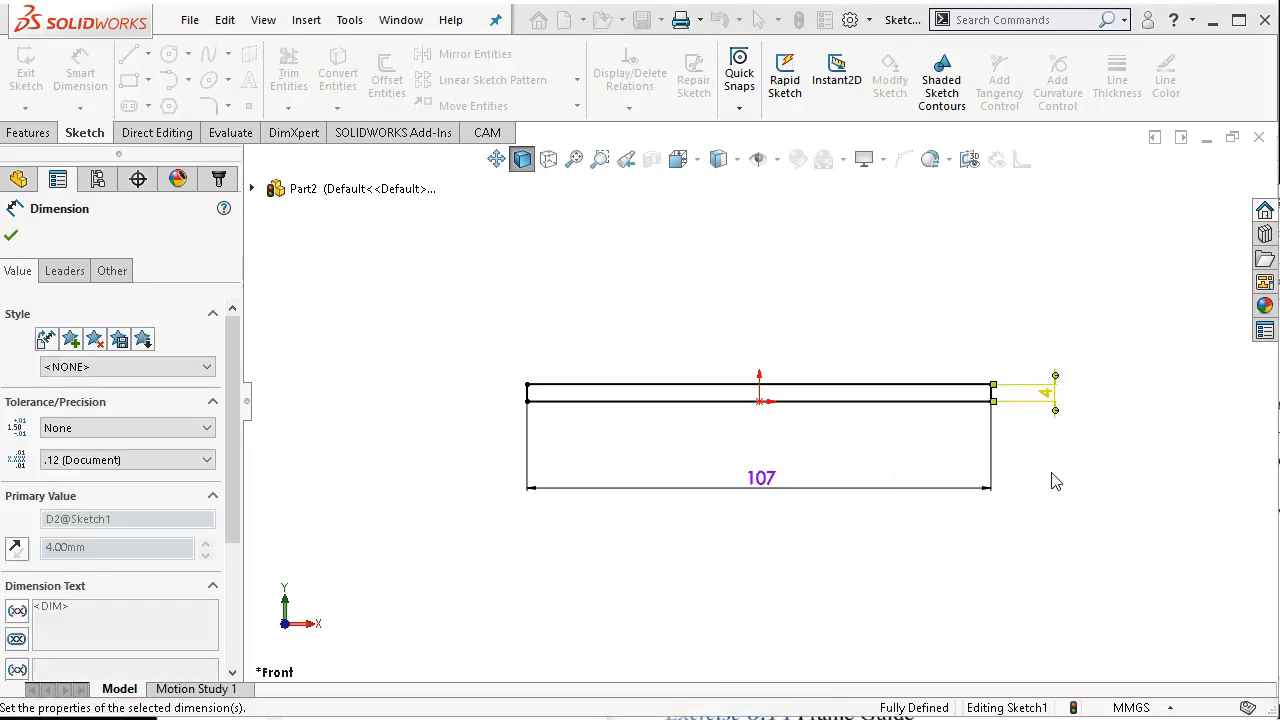
{"action": "left_click", "coordinate": [1084, 530]}
{"action": "left_click_drag", "start_coordinate": [762, 480], "coordinate": [763, 556]}
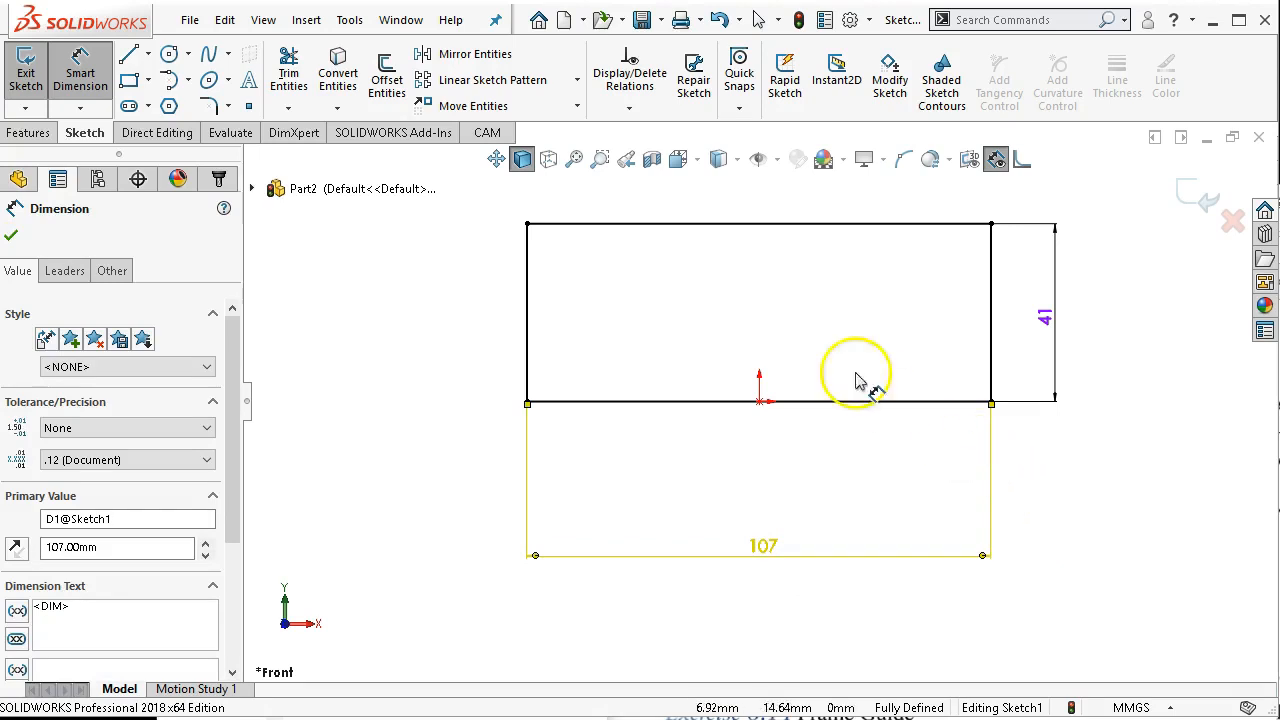
{"action": "right_click", "coordinate": [762, 324]}
{"action": "left_click", "coordinate": [826, 386]}
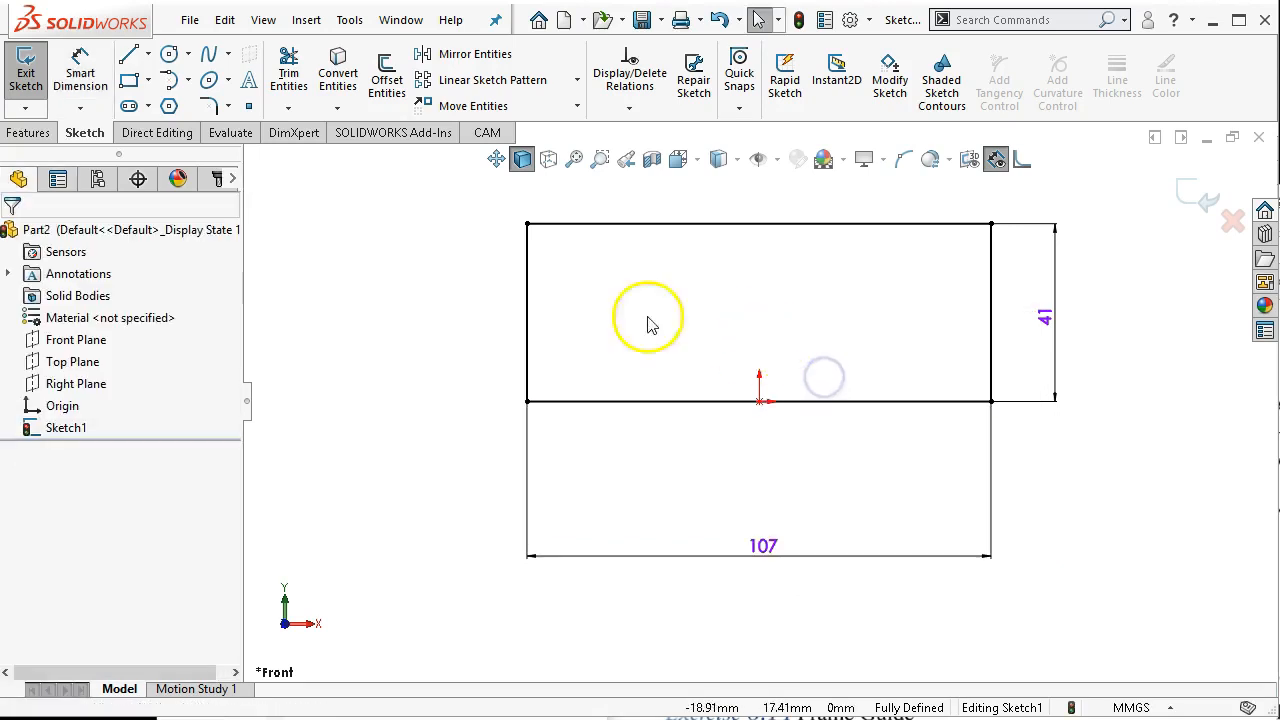
- Sketch two concentric circles centred on the origin, about 34 mm and about 51 mm in diameter
{"action": "left_click", "coordinate": [170, 55]}
{"action": "left_click", "coordinate": [760, 401]}
{"action": "left_click", "coordinate": [806, 456]}
{"action": "left_click", "coordinate": [760, 401]}
{"action": "left_click", "coordinate": [829, 486]}
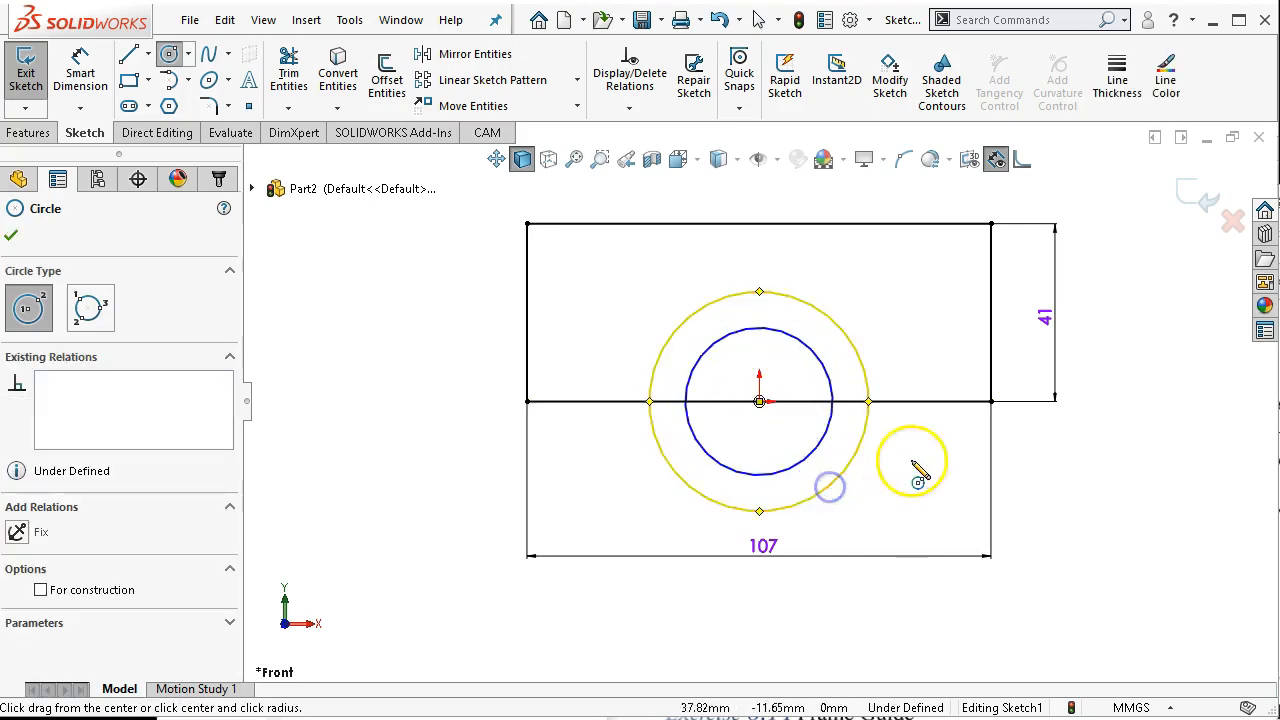
{"action": "right_click", "coordinate": [922, 440]}
{"action": "left_click", "coordinate": [973, 457]}
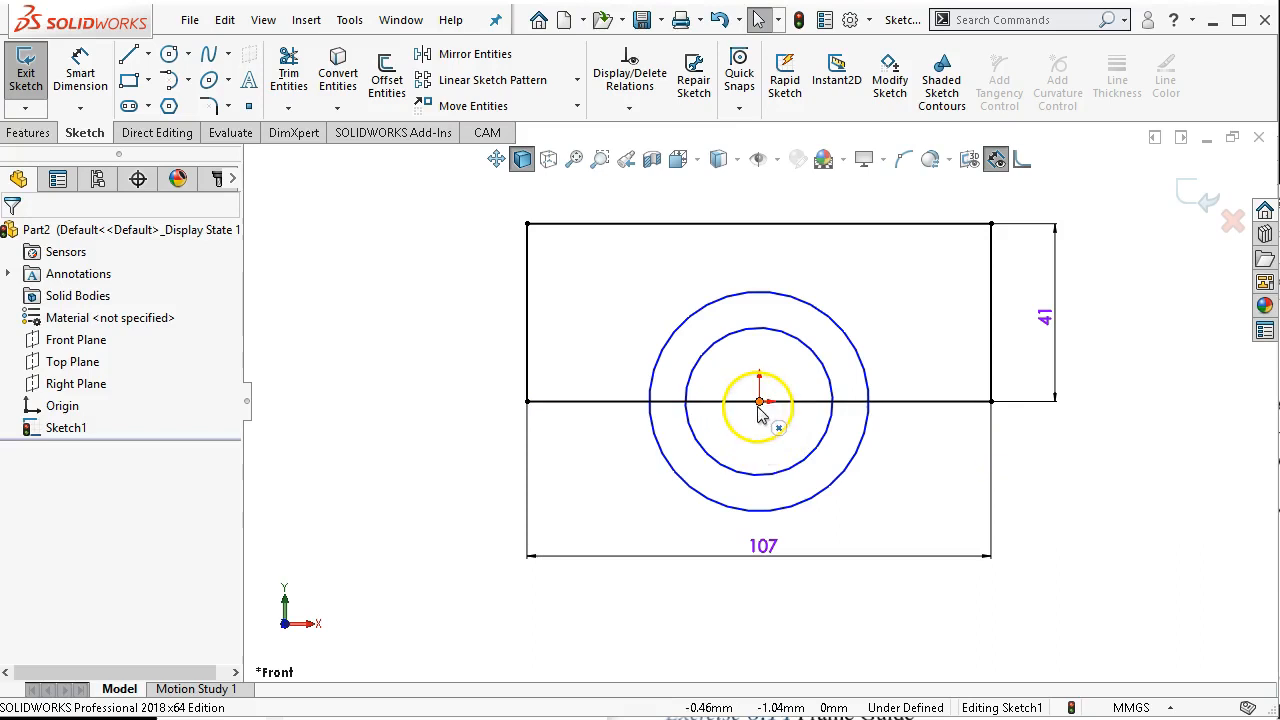
{"action": "left_click", "coordinate": [776, 425]}
{"action": "left_click", "coordinate": [914, 471]}
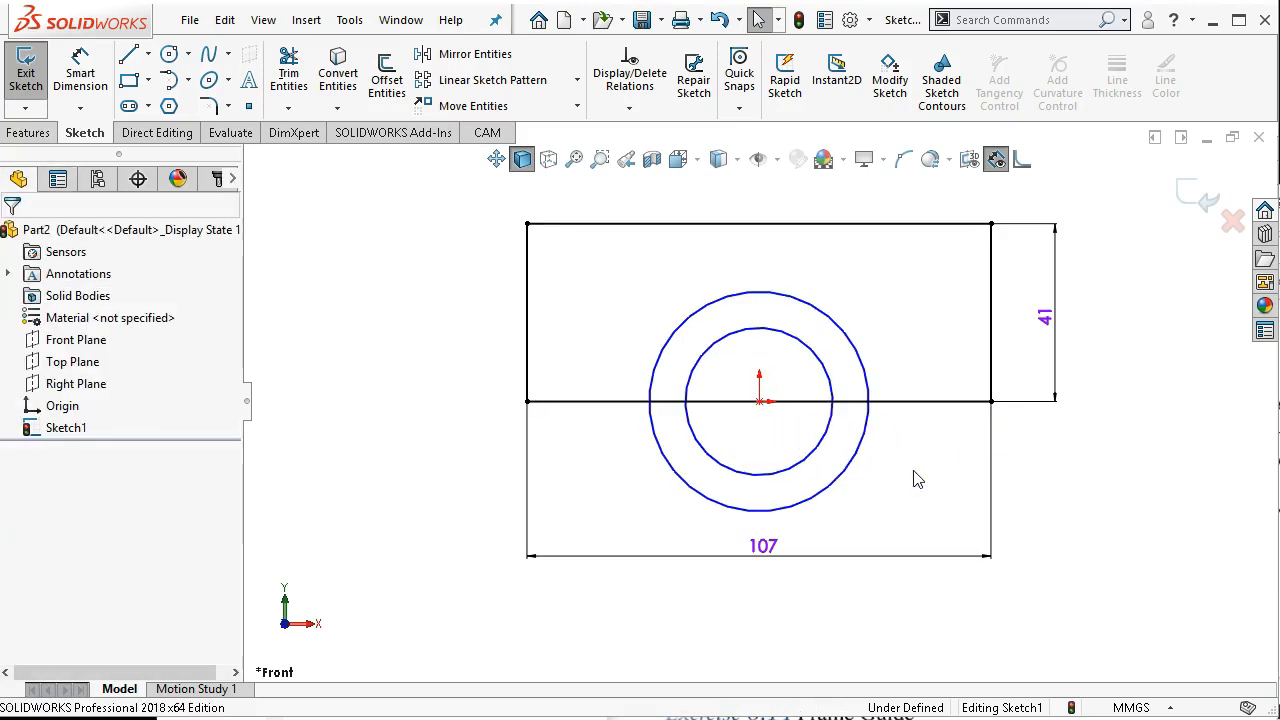
- Dimension the larger circle and set its diameter to 30 mm
{"action": "left_click", "coordinate": [80, 72]}
{"action": "left_click", "coordinate": [673, 328]}
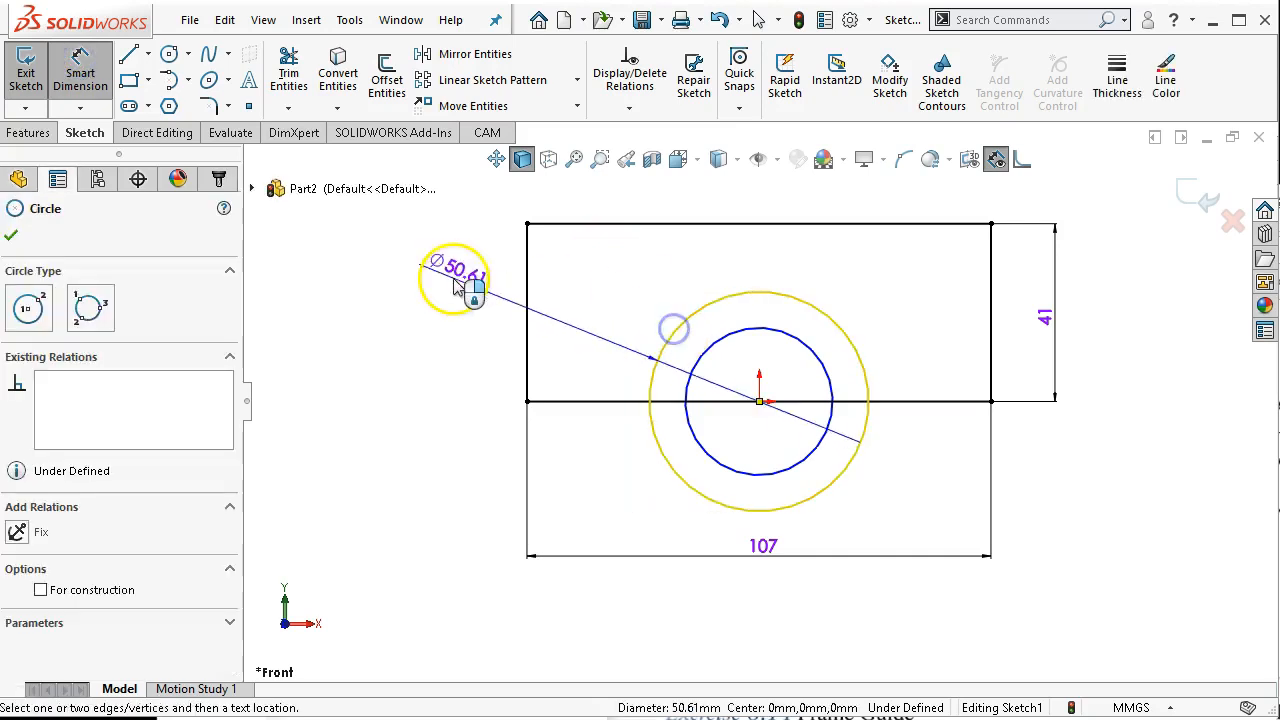
{"action": "left_click", "coordinate": [447, 268]}
{"action": "type", "text": "30"}
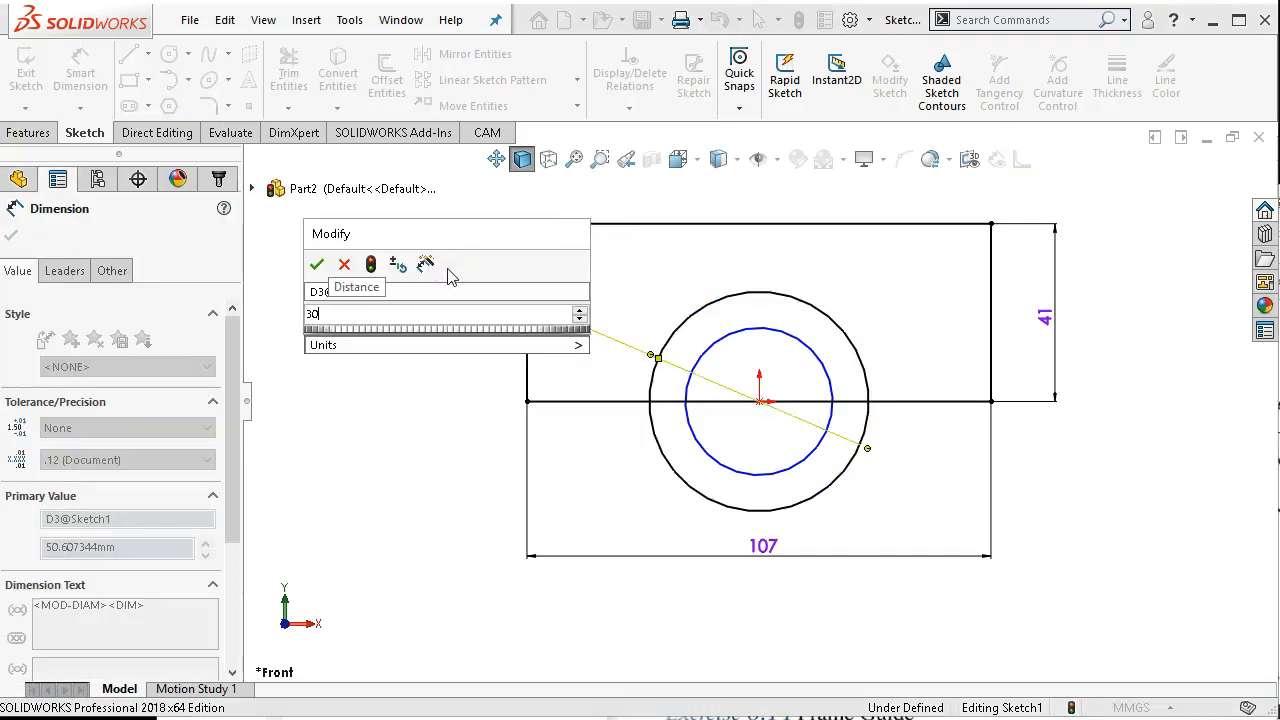
{"action": "key", "text": "Return"}
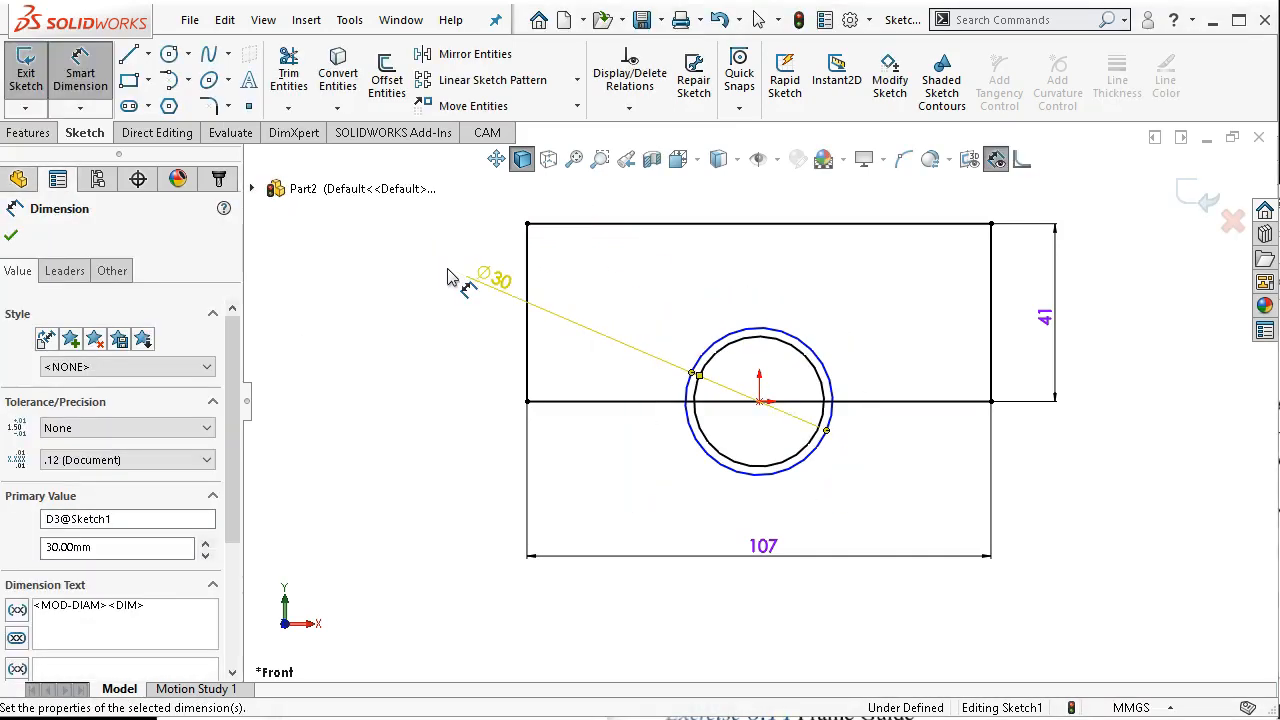
- Dimension the remaining undimensioned circle around the origin and set its diameter to 38.10 mm
{"action": "left_click", "coordinate": [822, 355]}
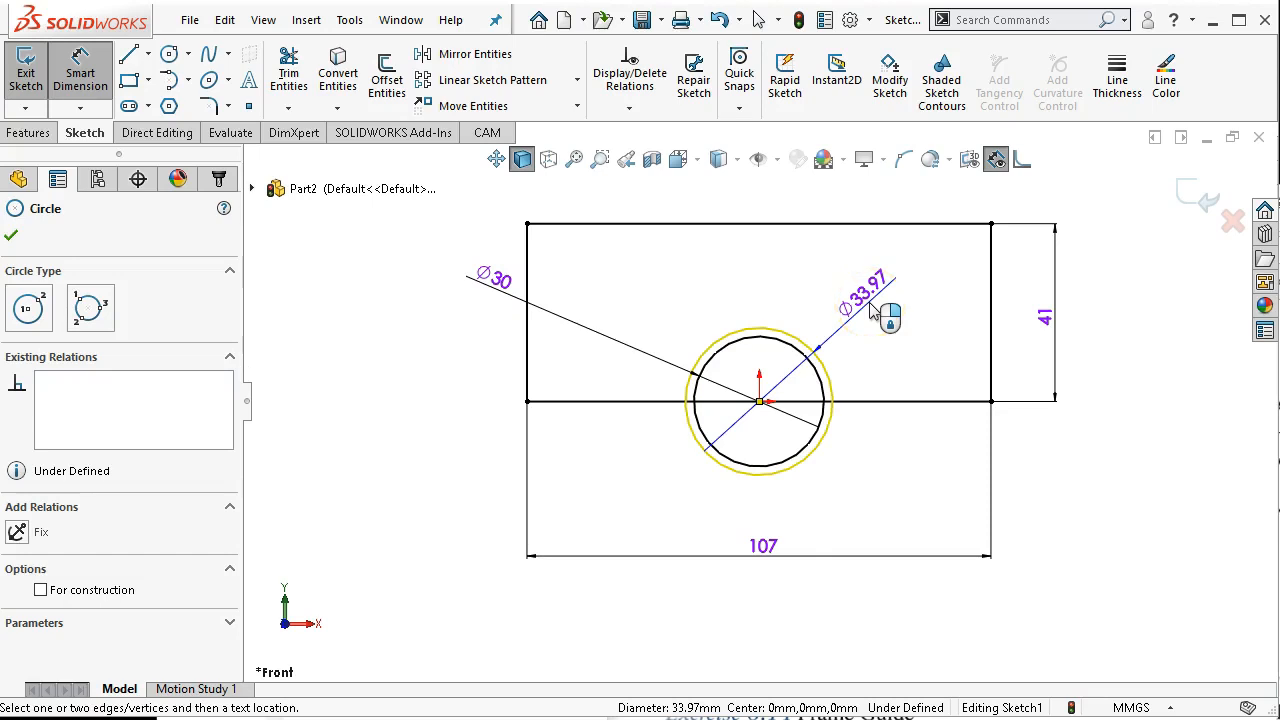
{"action": "left_click", "coordinate": [870, 311]}
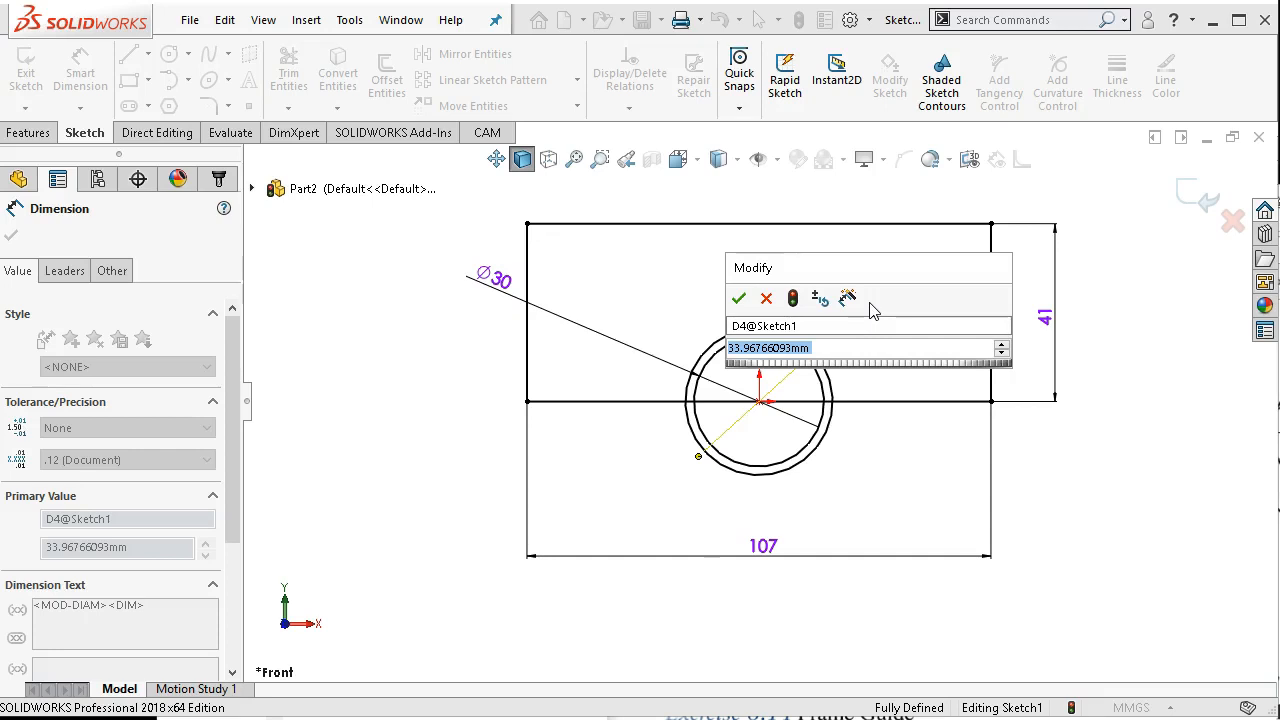
{"action": "type", "text": "38"}
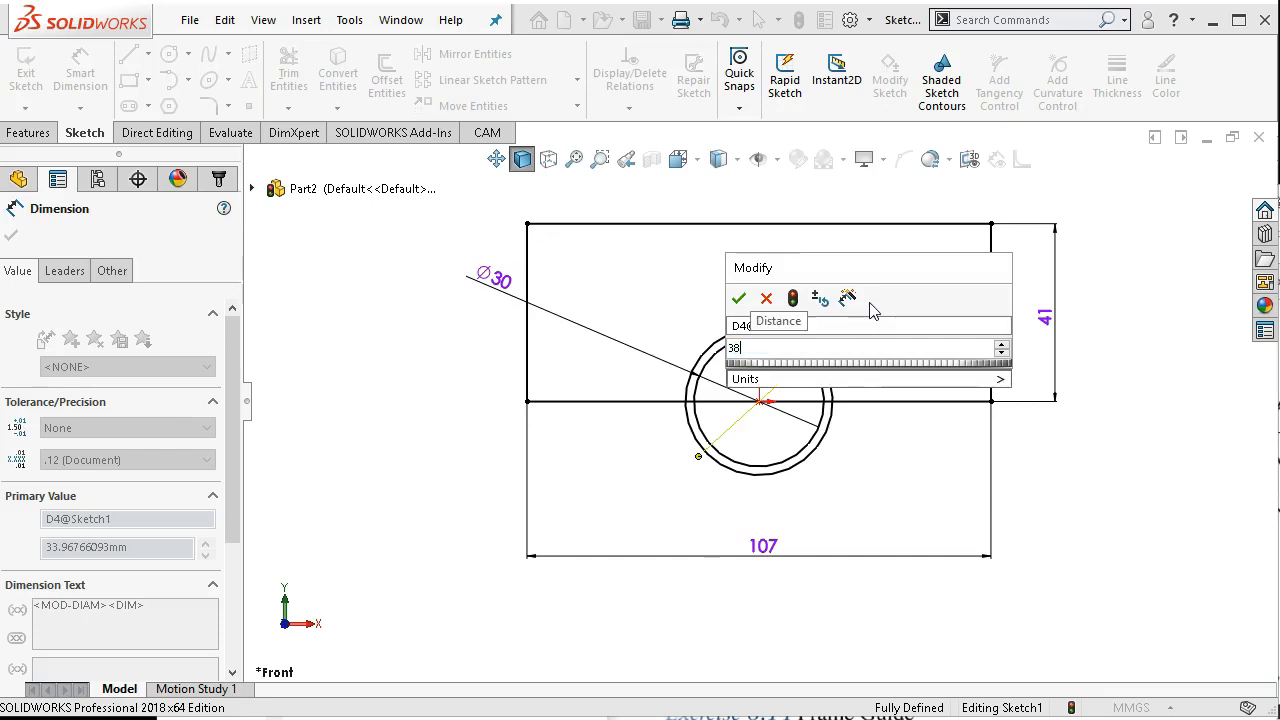
{"action": "type", "text": ".10"}
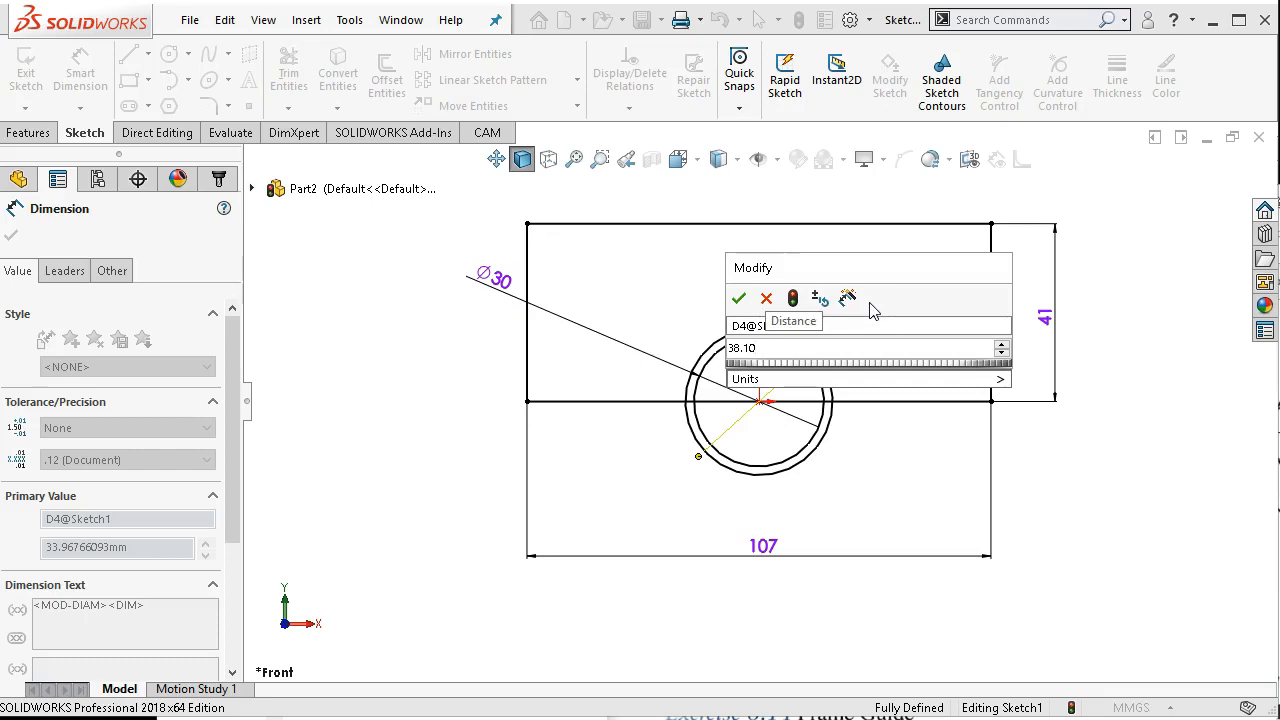
{"action": "key", "text": "Return"}
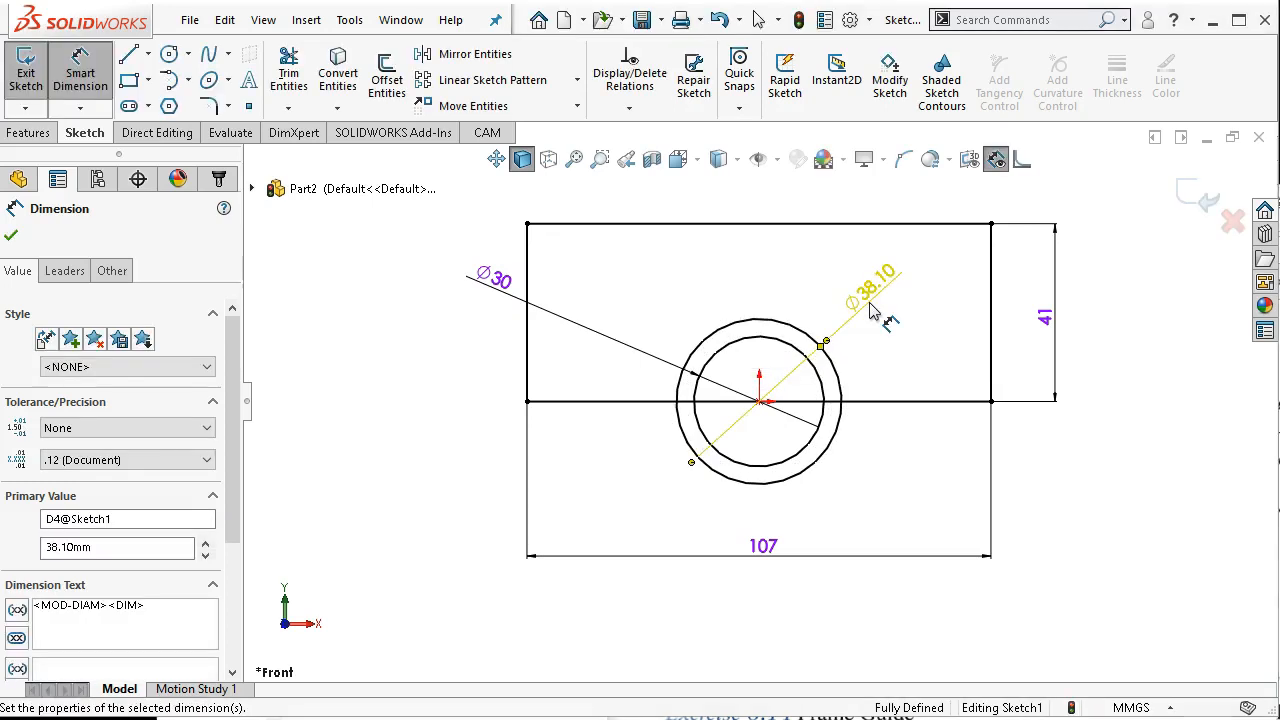
{"action": "left_click", "coordinate": [876, 300]}
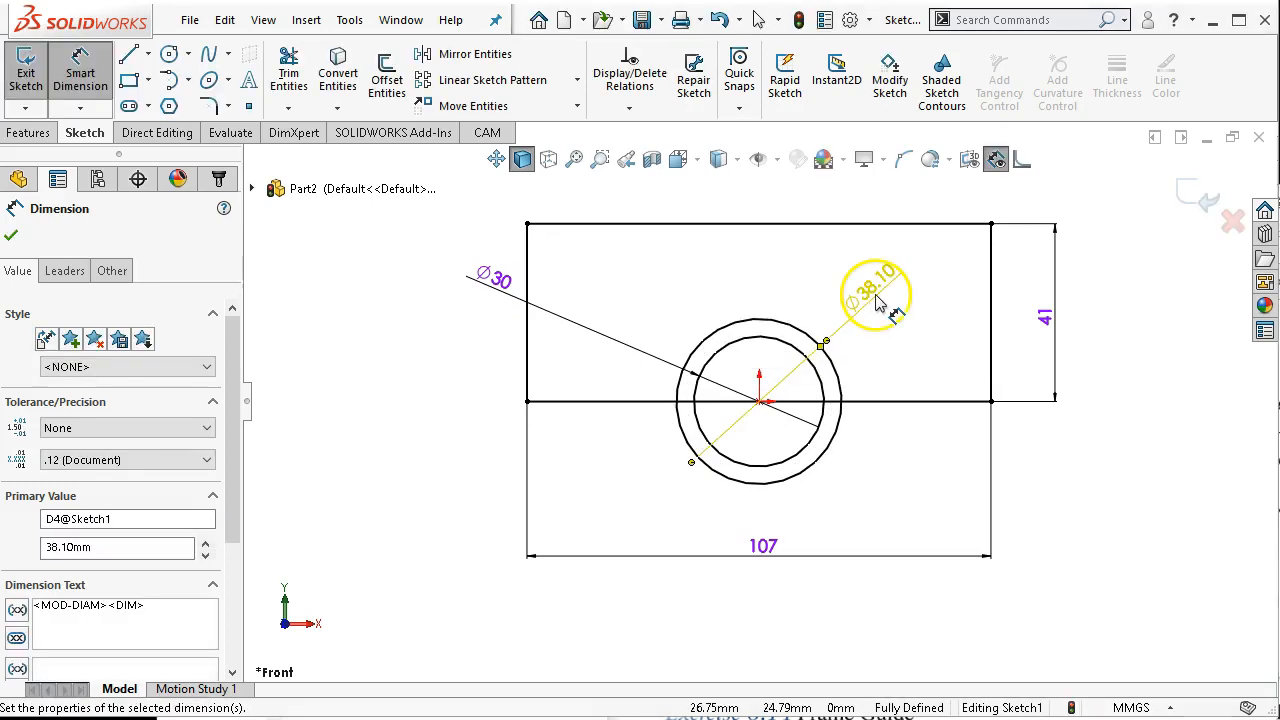
{"action": "right_click", "coordinate": [922, 330]}
{"action": "left_click", "coordinate": [943, 381]}
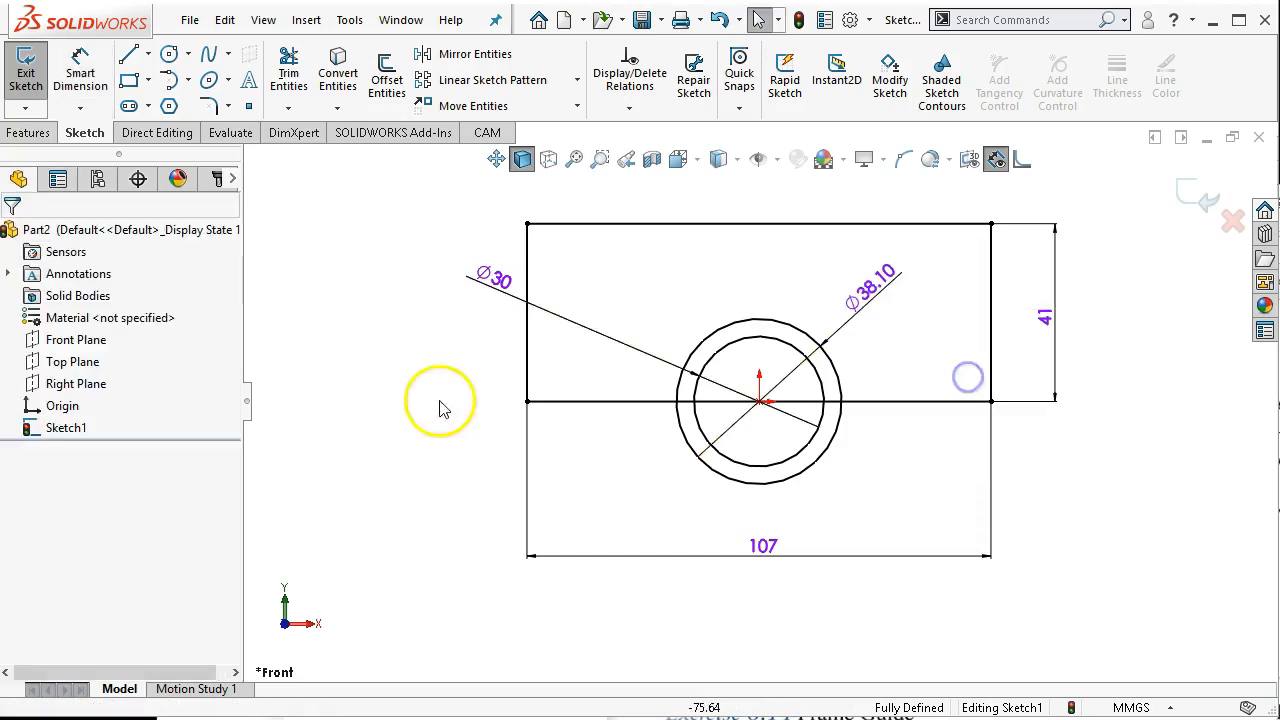
- Check the Frame Guide drawing, set the 30 mm circle's diameter to 60 mm, and reposition its dimension beside the rectangle
{"action": "left_click", "coordinate": [500, 284]}
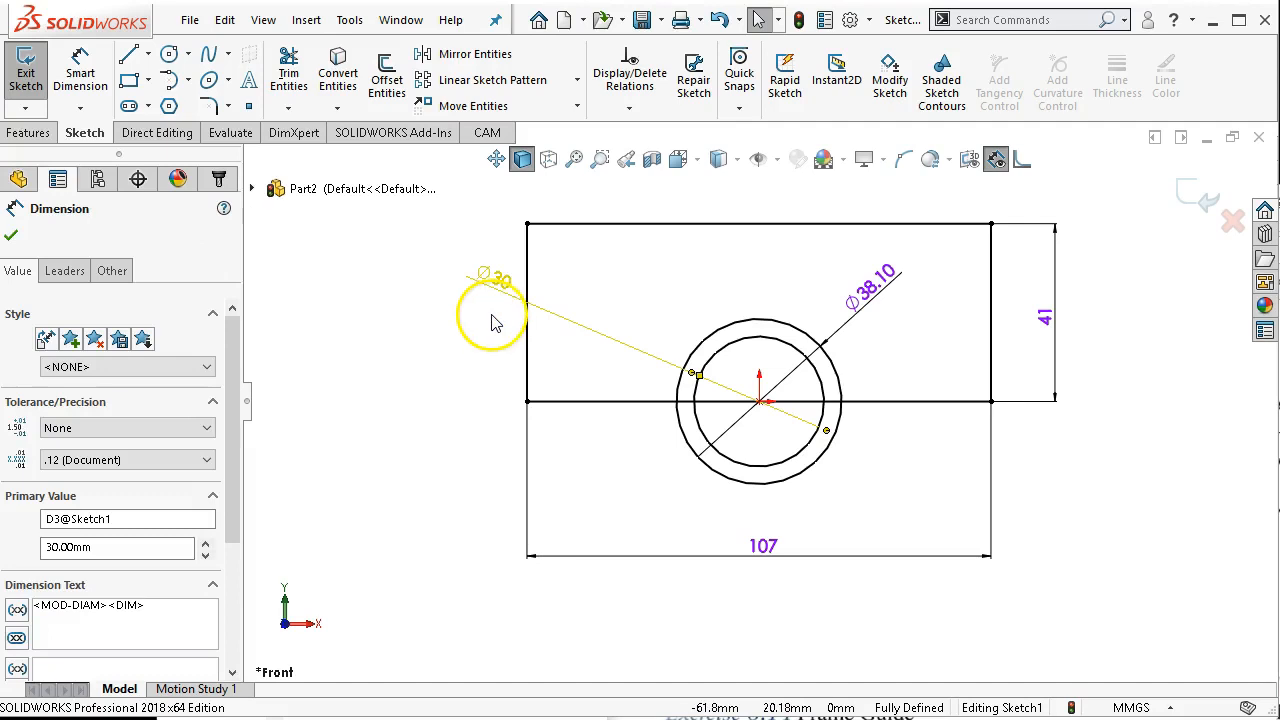
{"action": "left_click", "coordinate": [492, 322]}
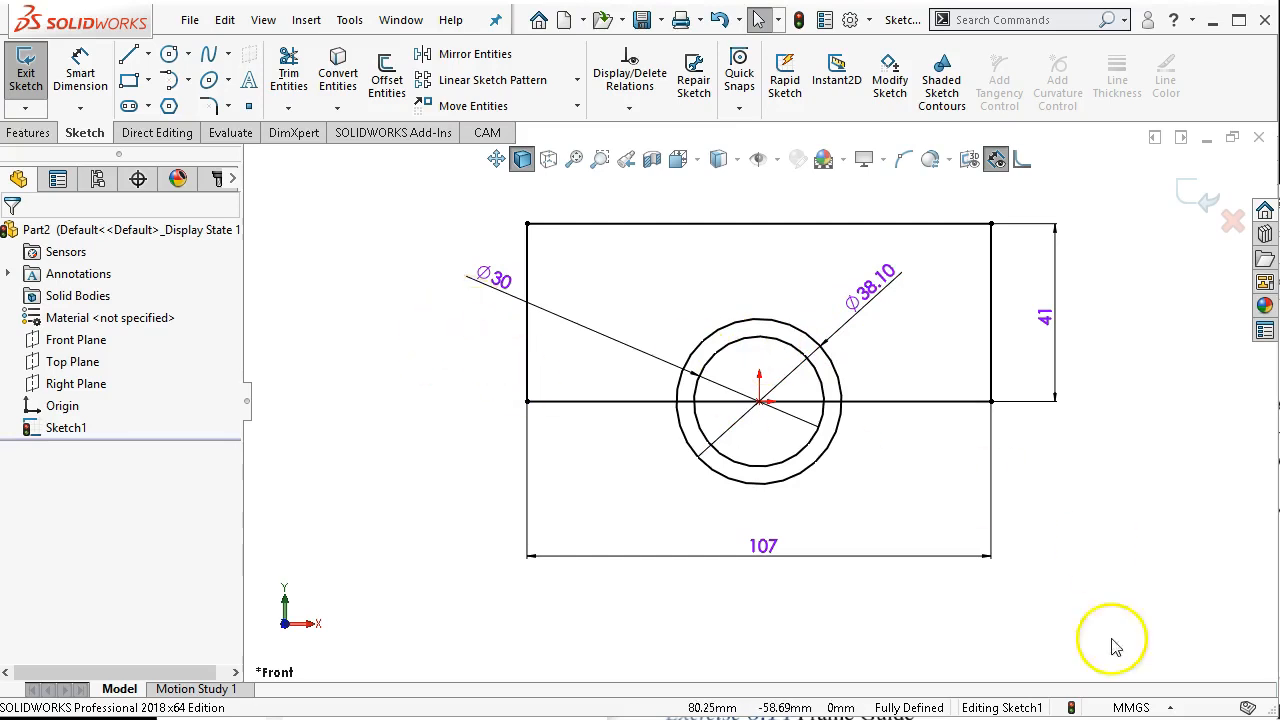
{"action": "key", "text": "alt+Tab"}
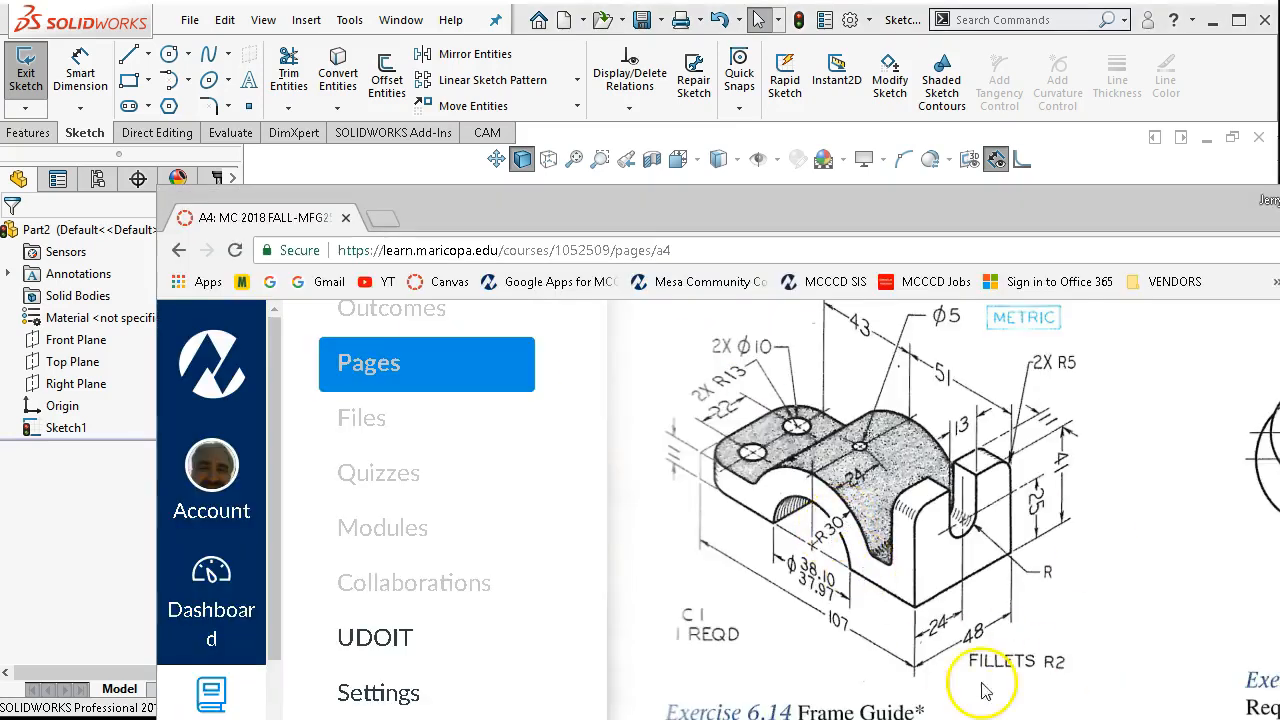
{"action": "left_click", "coordinate": [1094, 166]}
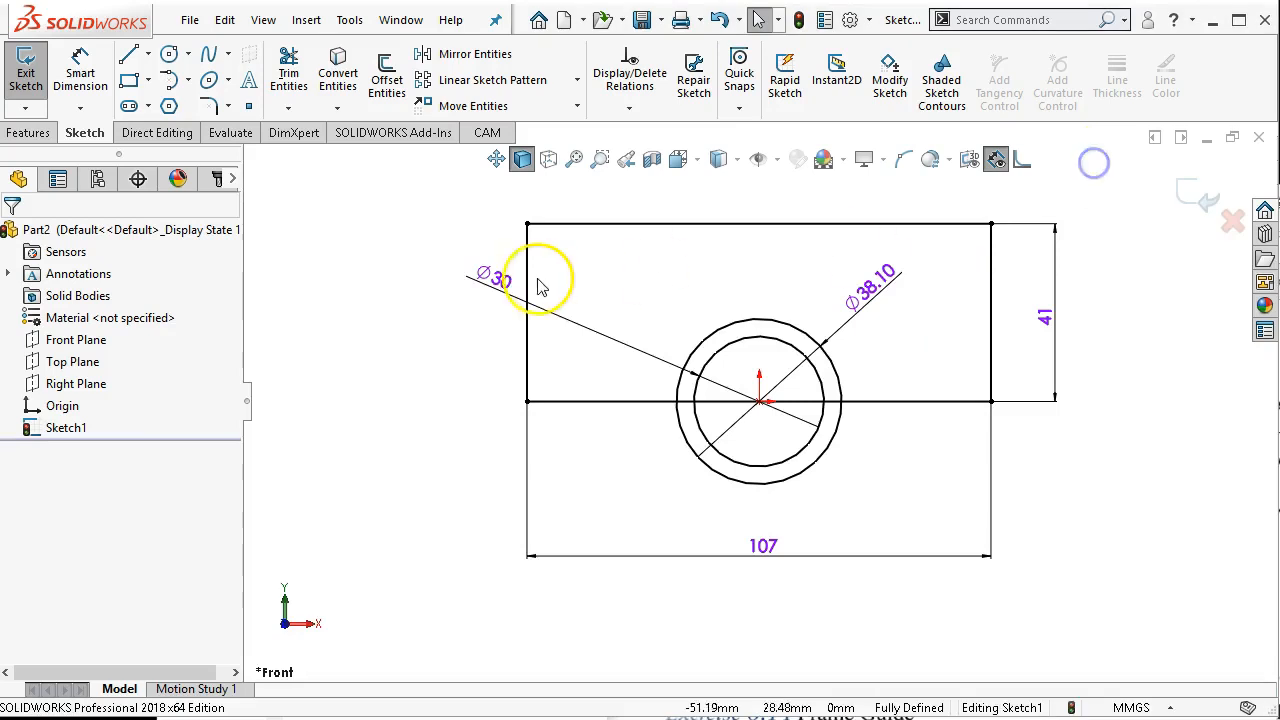
{"action": "left_click", "coordinate": [492, 277]}
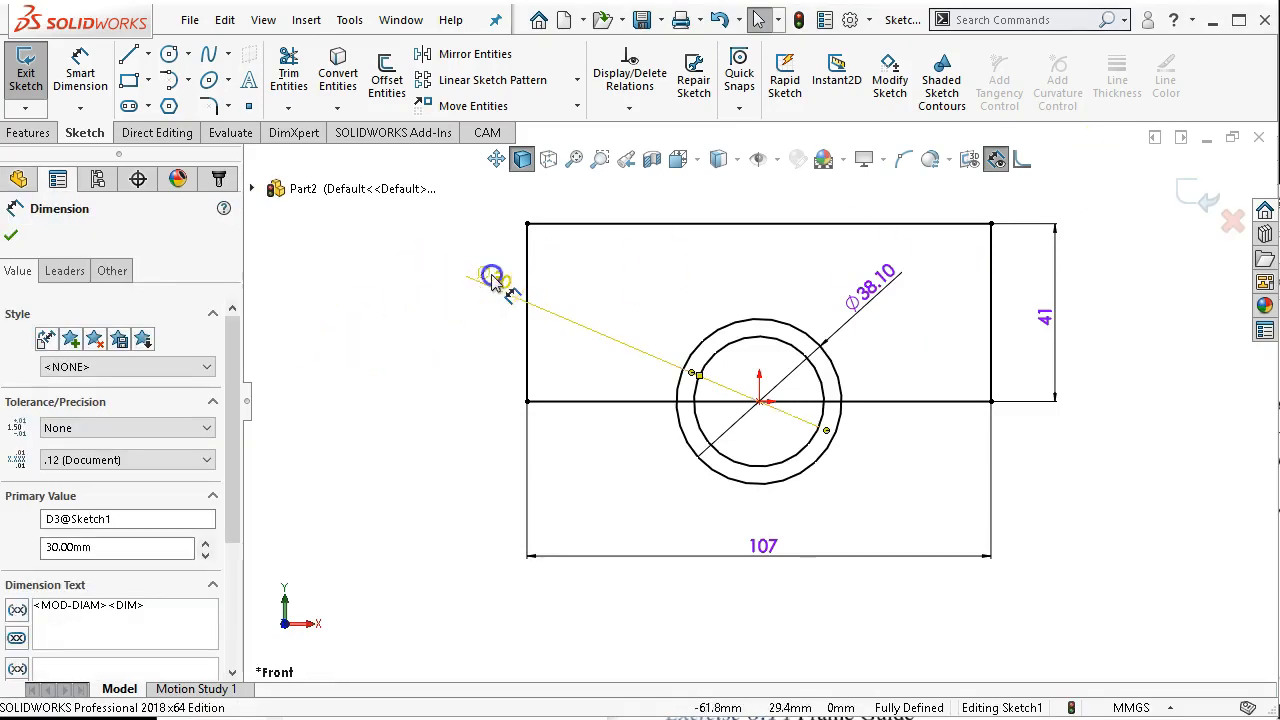
{"action": "double_click", "coordinate": [492, 276]}
{"action": "type", "text": "60"}
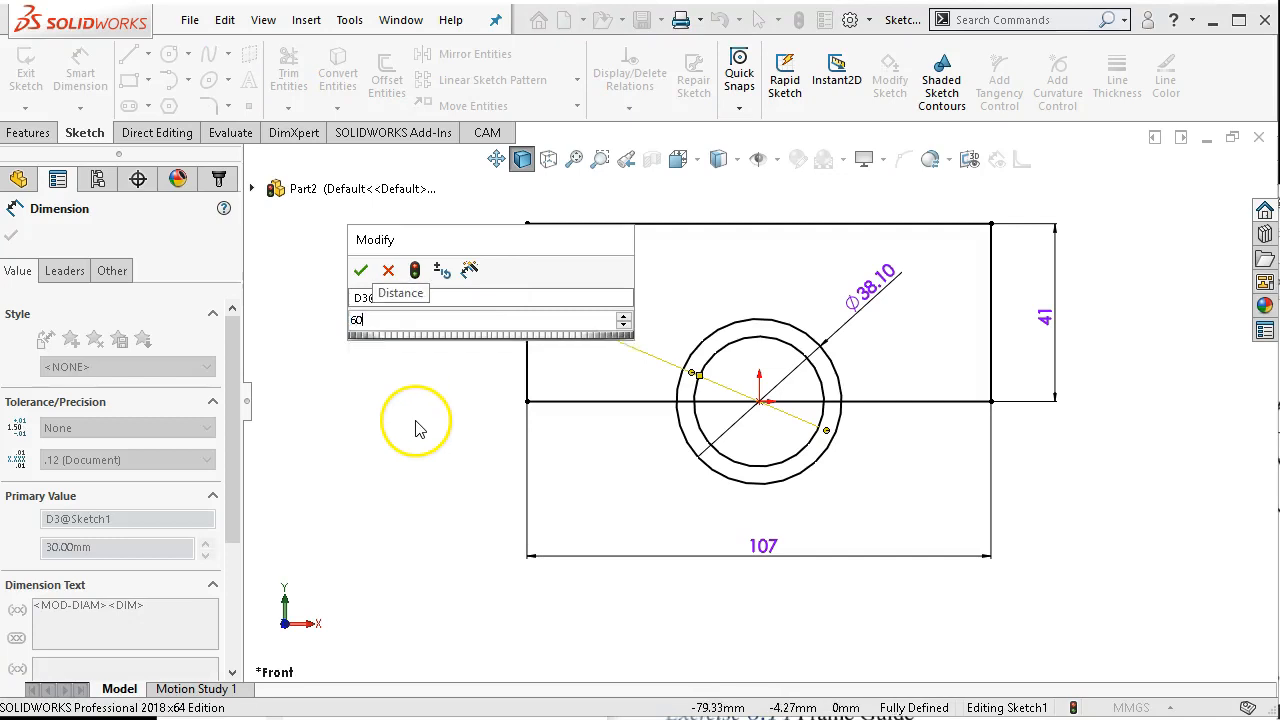
{"action": "key", "text": "Return"}
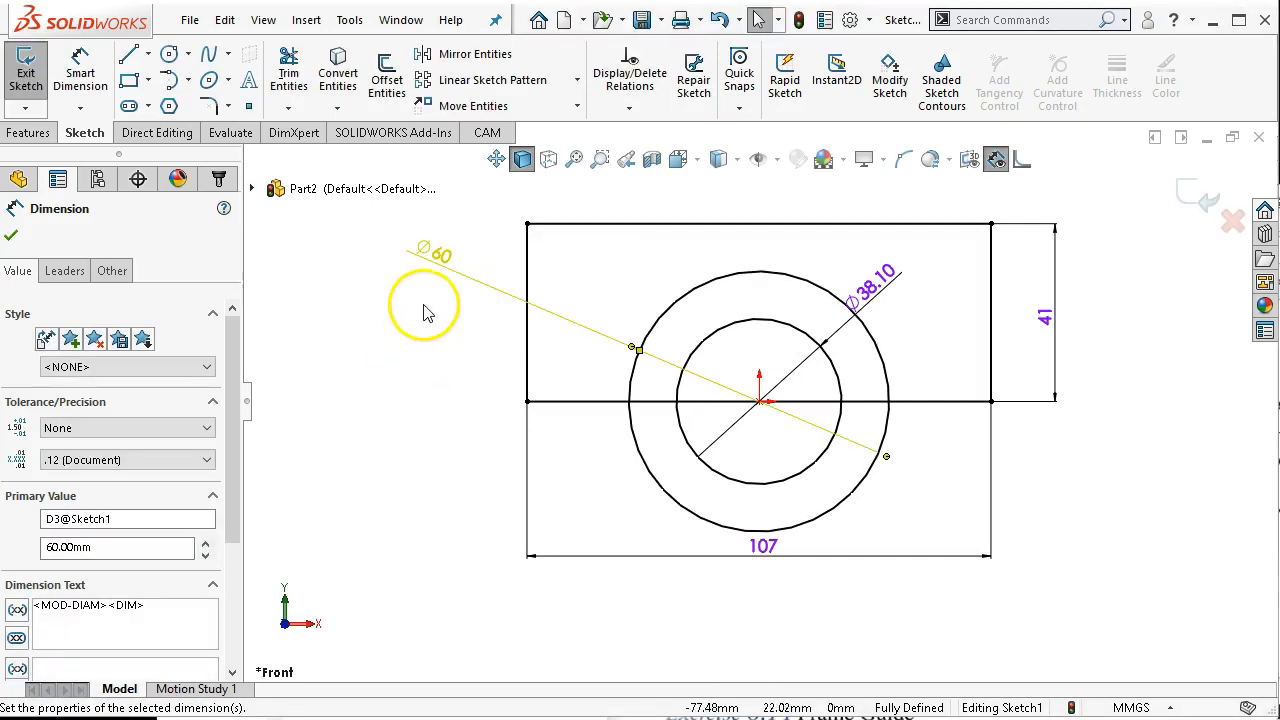
{"action": "left_click_drag", "start_coordinate": [455, 263], "coordinate": [487, 283]}
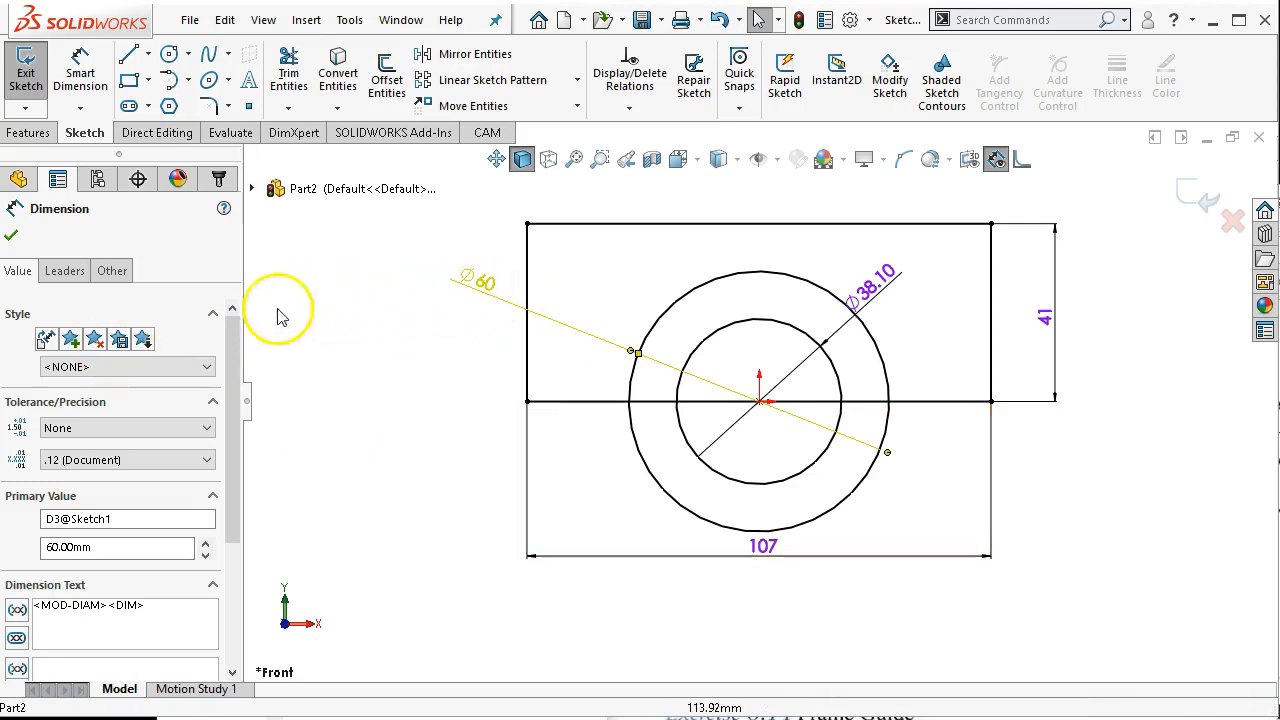
- Display the 60 mm circle's dimension as a radius, and move the inner circle's diameter dimension below the rectangle's bottom line
{"action": "left_click", "coordinate": [56, 273]}
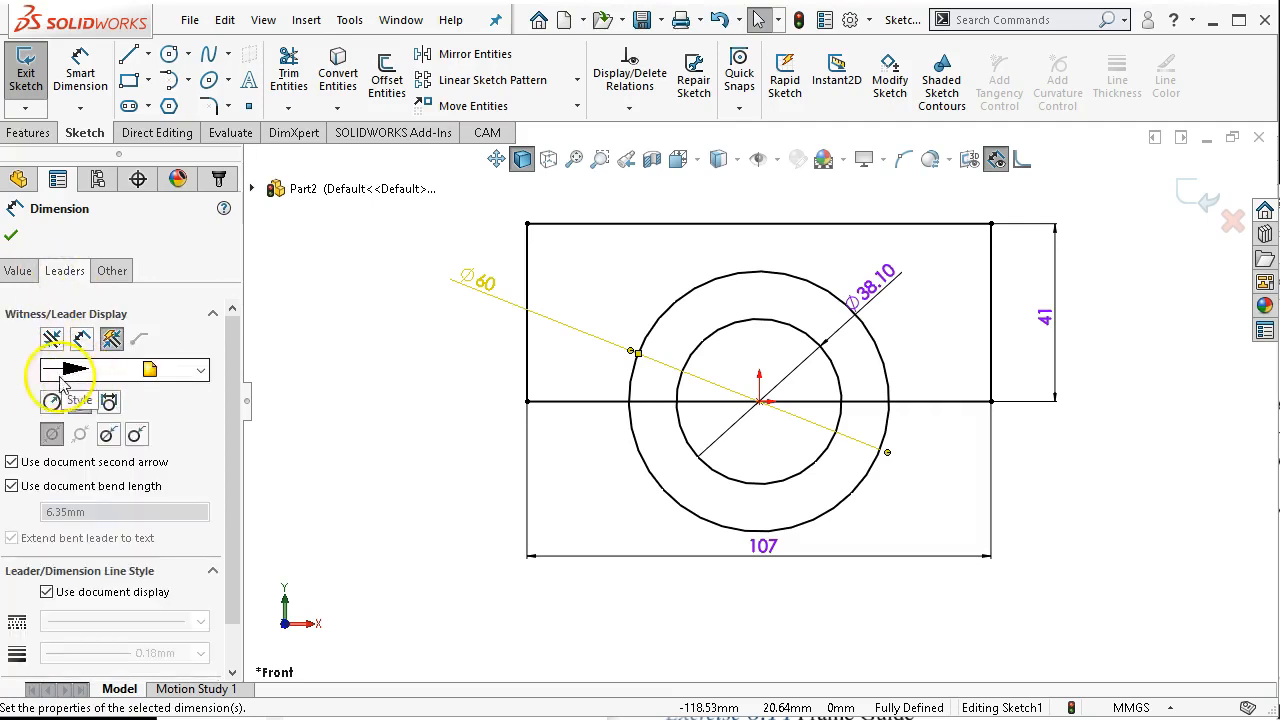
{"action": "left_click", "coordinate": [80, 403]}
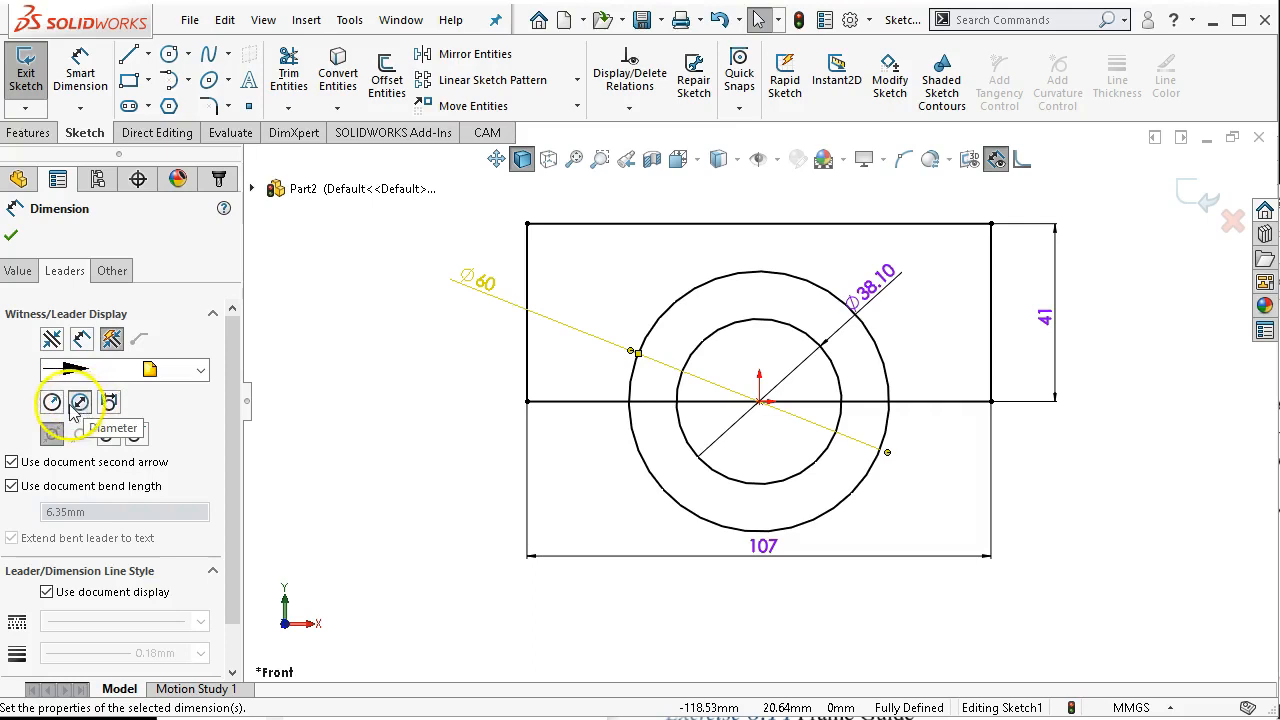
{"action": "left_click", "coordinate": [52, 402]}
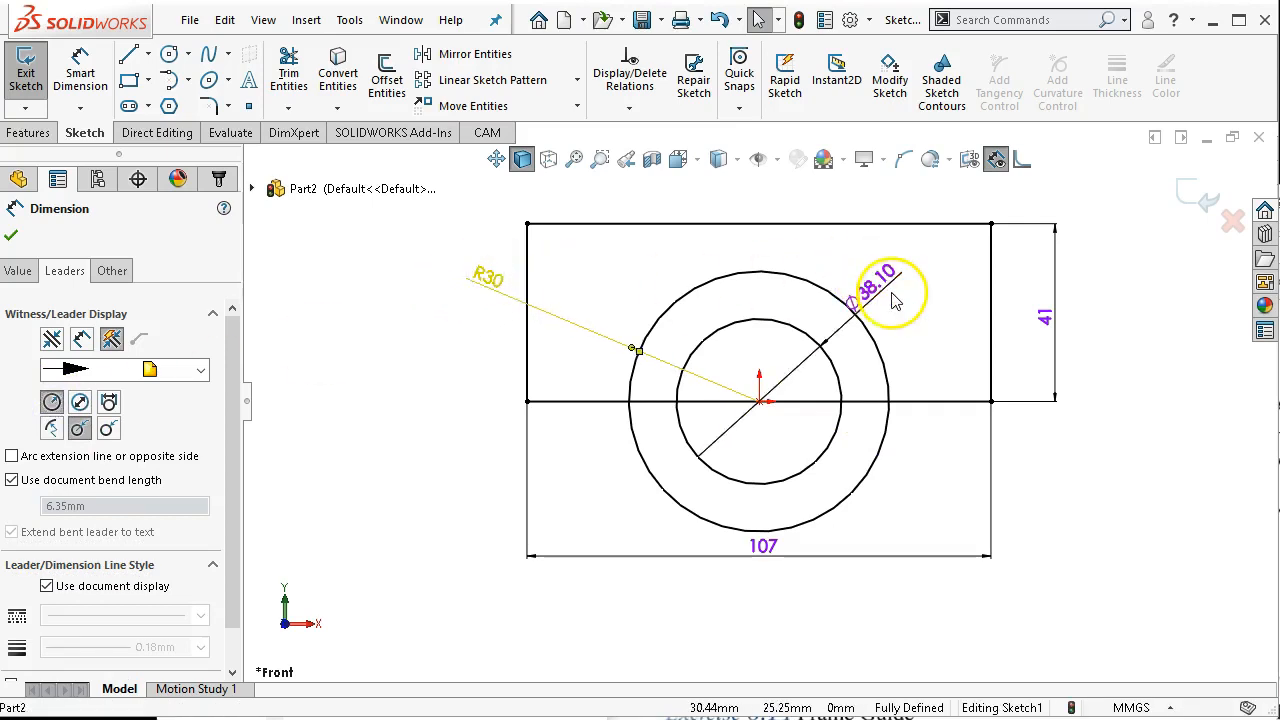
{"action": "left_click_drag", "start_coordinate": [893, 303], "coordinate": [940, 441]}
- Check the bore limits in the Frame Guide drawing, set the inner circle's diameter to 37.97 mm, and move its dimension inside the rectangle
{"action": "left_click", "coordinate": [945, 718]}
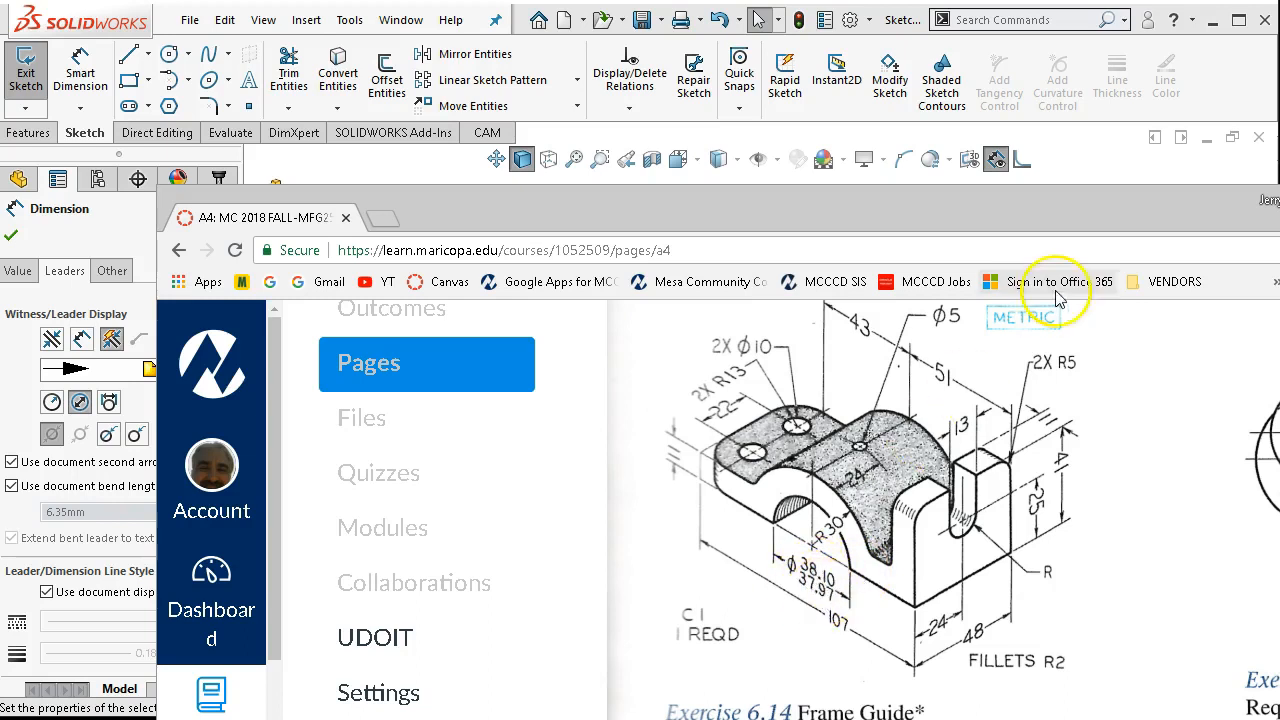
{"action": "left_click", "coordinate": [1110, 180]}
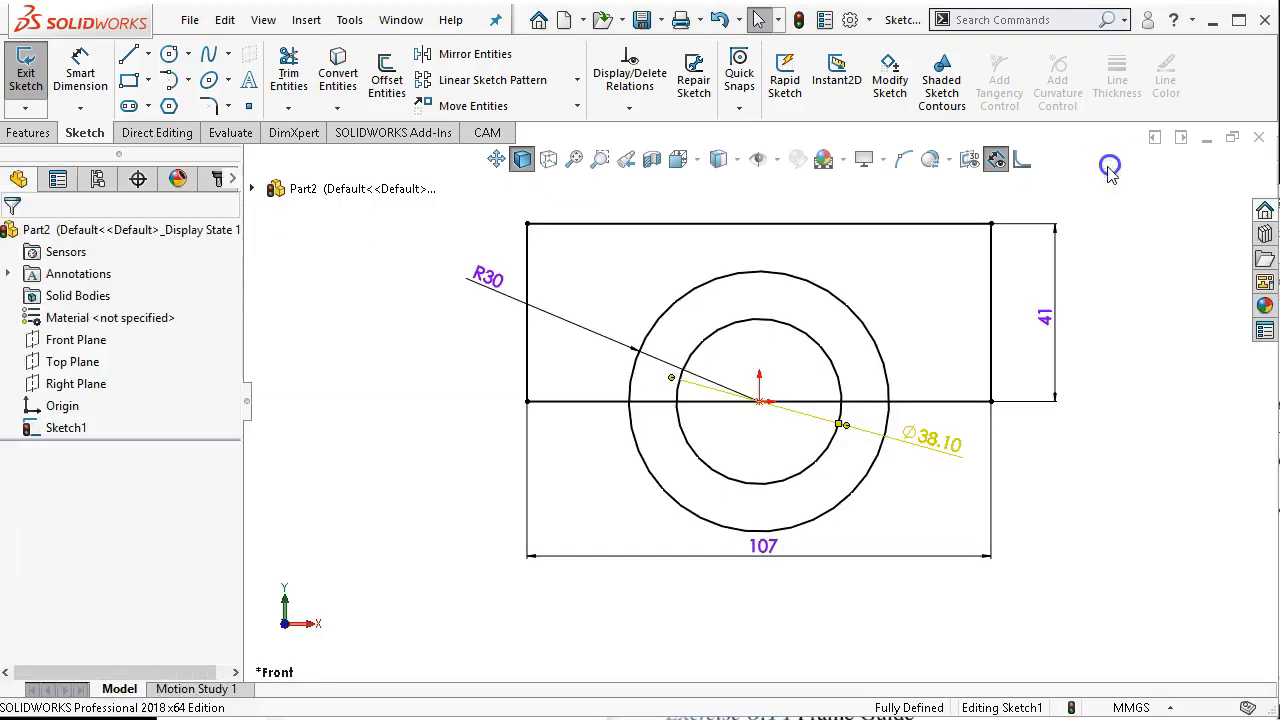
{"action": "double_click", "coordinate": [940, 452]}
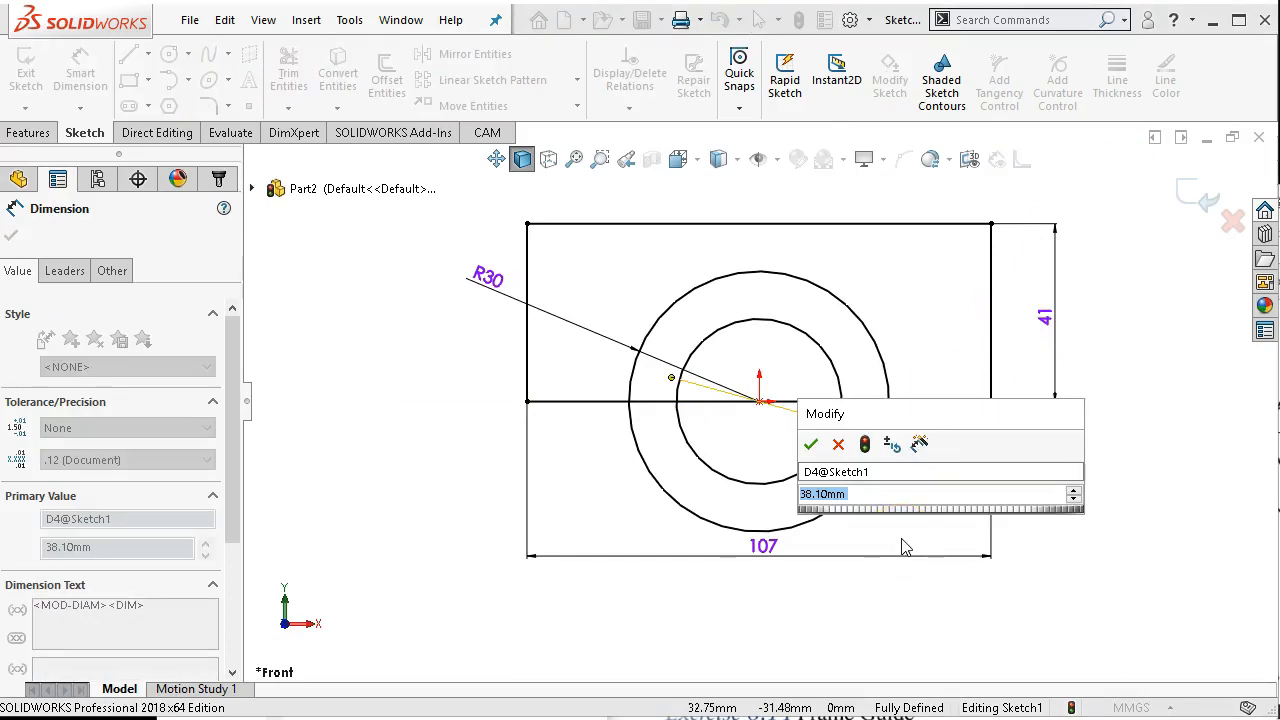
{"action": "type", "text": "37."}
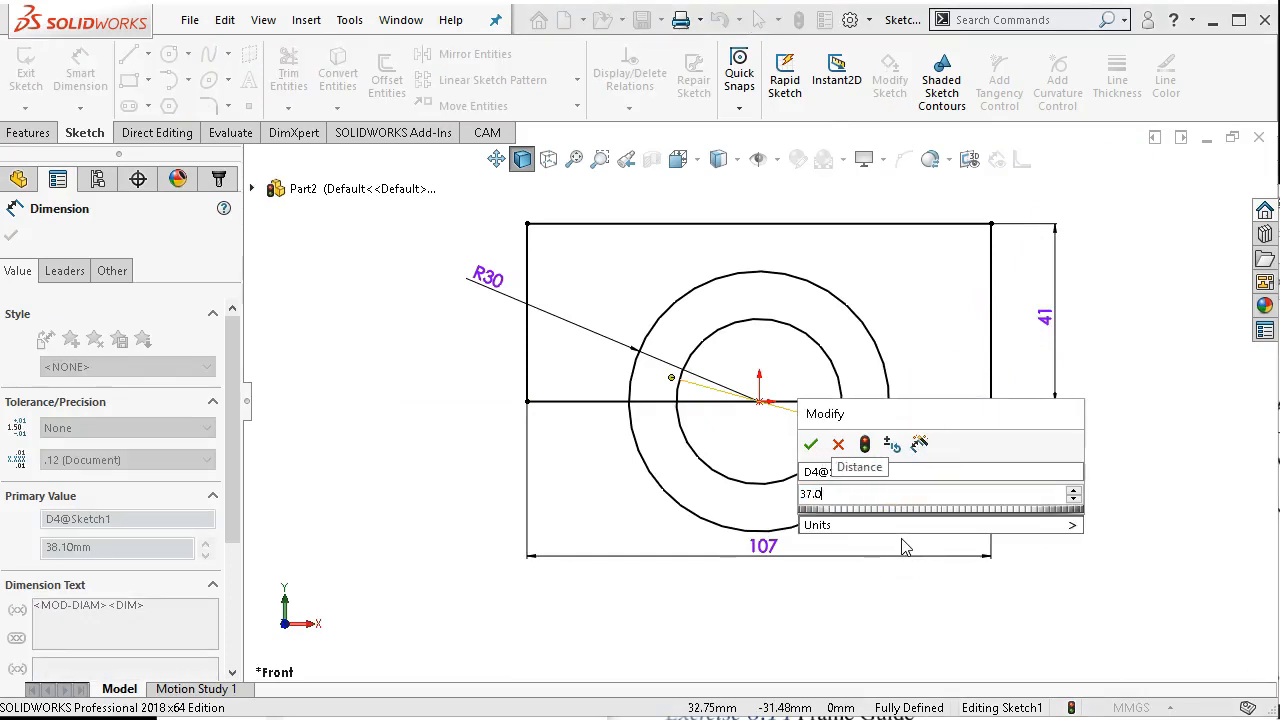
{"action": "type", "text": "97"}
{"action": "key", "text": "Return"}
{"action": "left_click", "coordinate": [766, 556]}
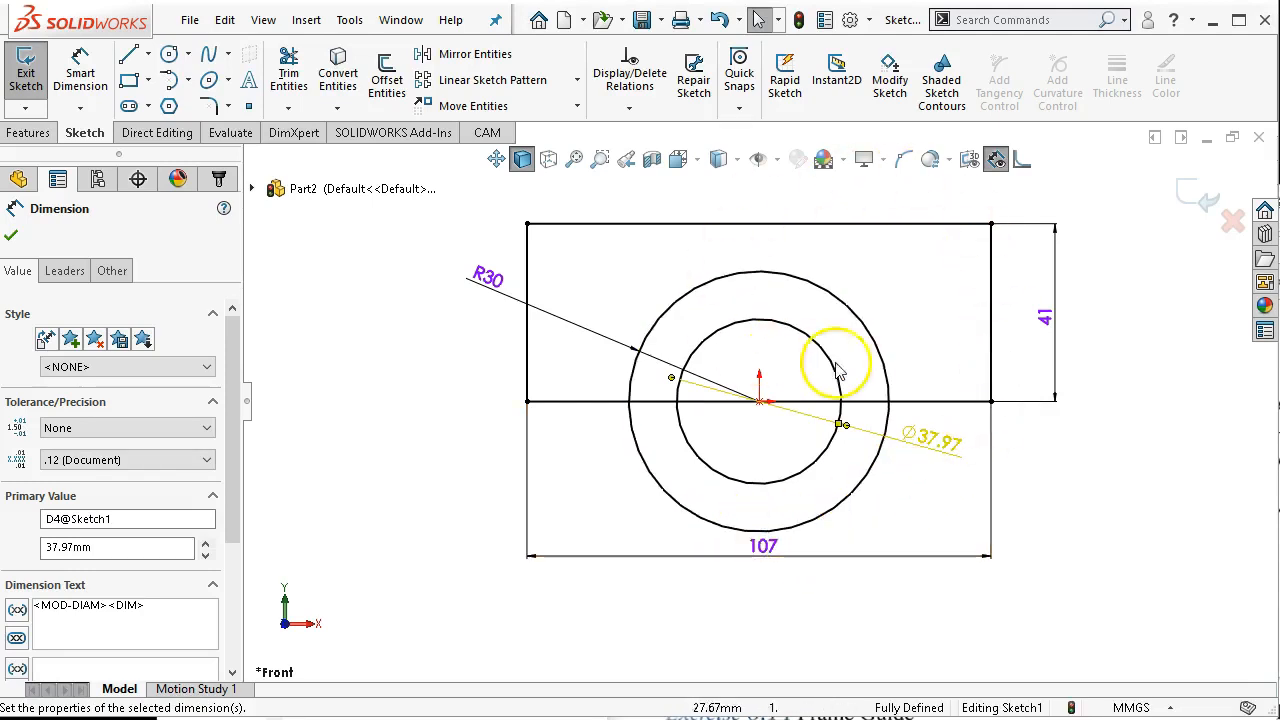
{"action": "left_click_drag", "start_coordinate": [963, 455], "coordinate": [958, 300]}
{"action": "left_click", "coordinate": [940, 456]}
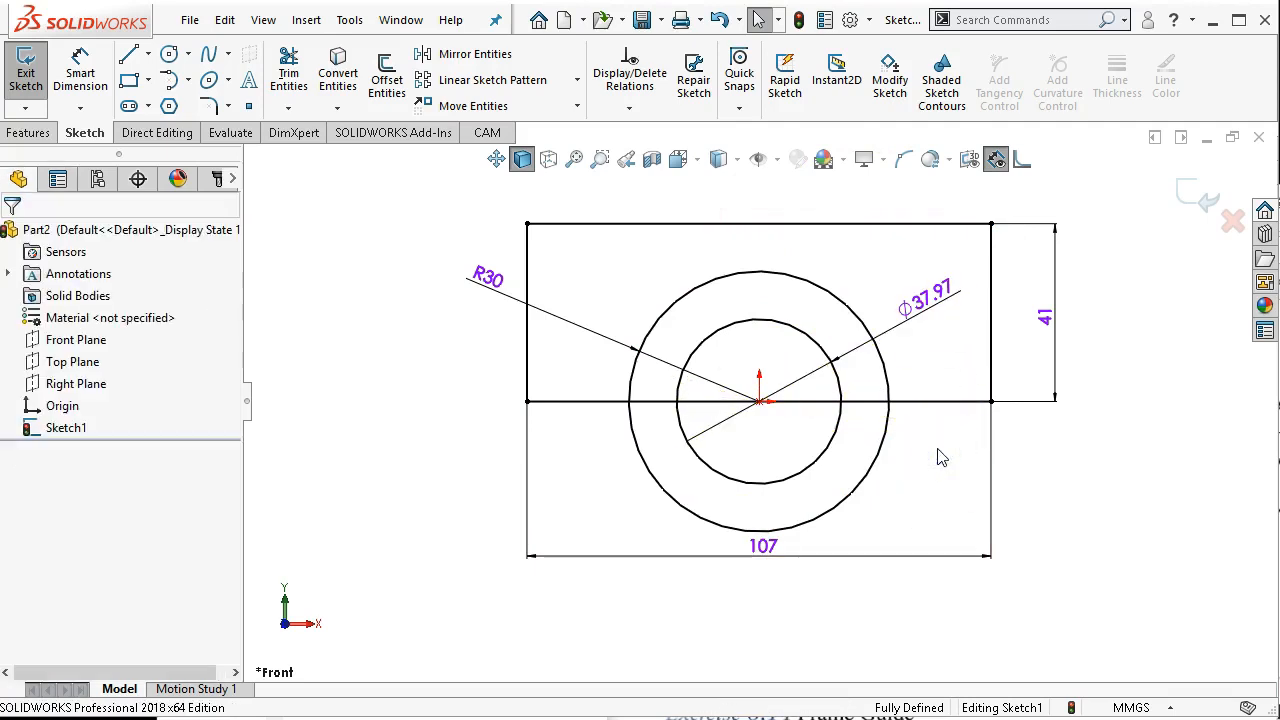
- Draw a full-width horizontal line above the rectangle's bottom edge and a full-height vertical line inside its right edge
{"action": "left_click", "coordinate": [127, 53]}
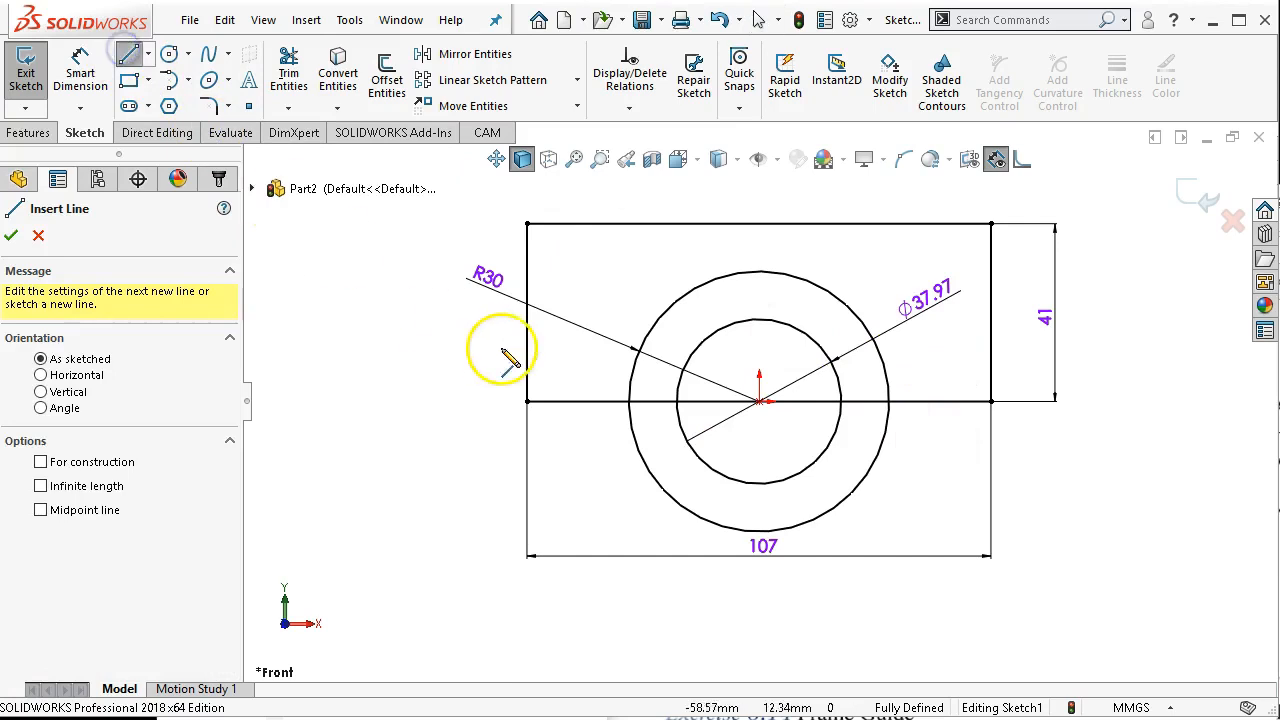
{"action": "left_click", "coordinate": [533, 354]}
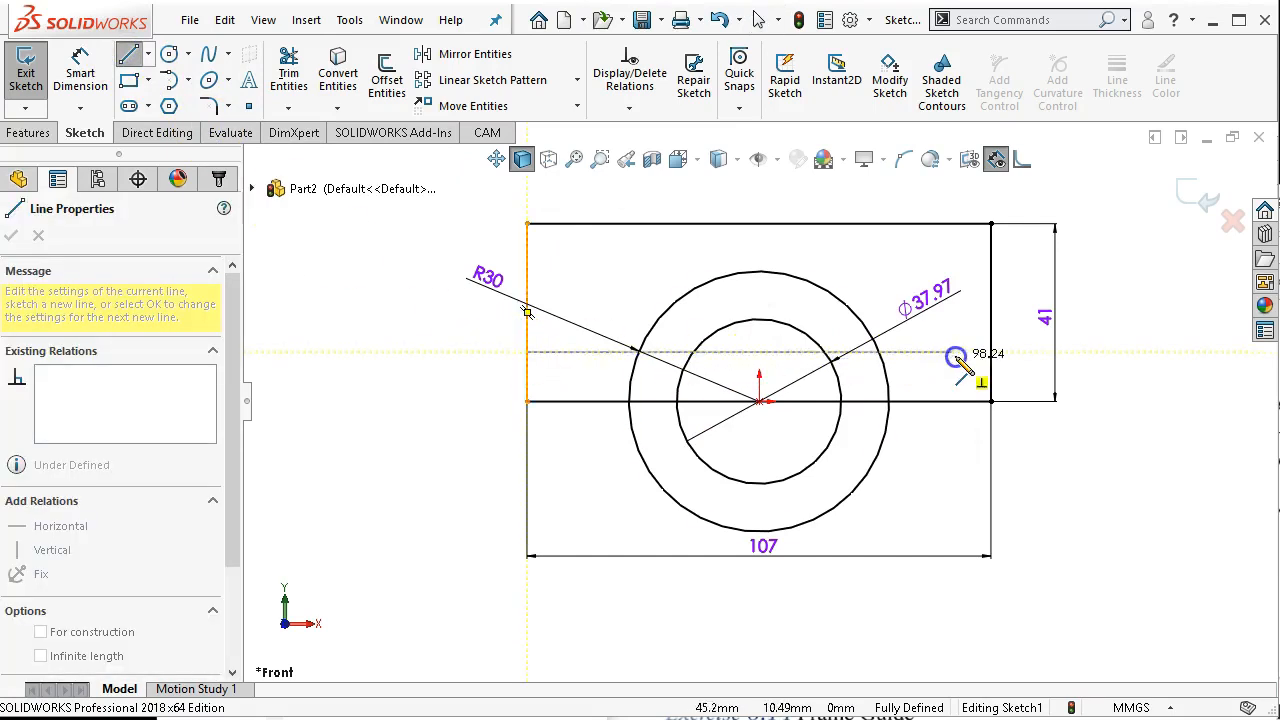
{"action": "double_click", "coordinate": [991, 351]}
{"action": "left_click", "coordinate": [940, 401]}
{"action": "left_click", "coordinate": [940, 224]}
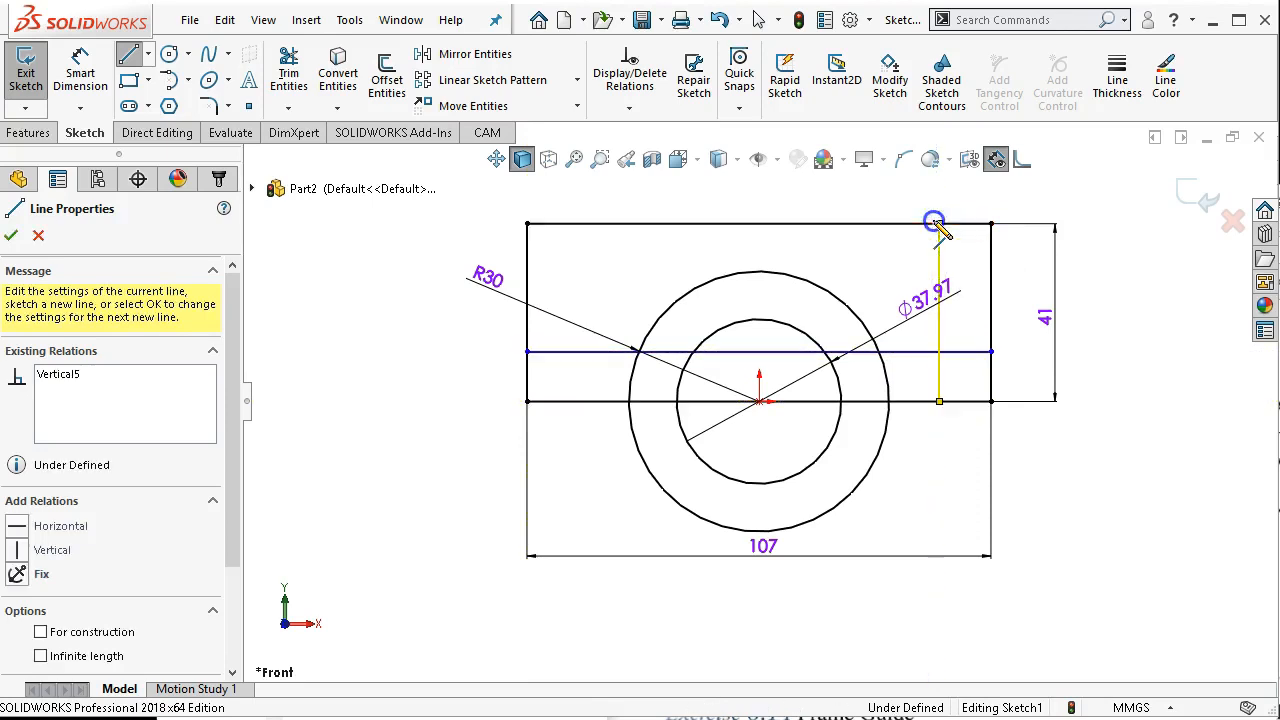
{"action": "right_click", "coordinate": [872, 198]}
{"action": "left_click", "coordinate": [926, 211]}
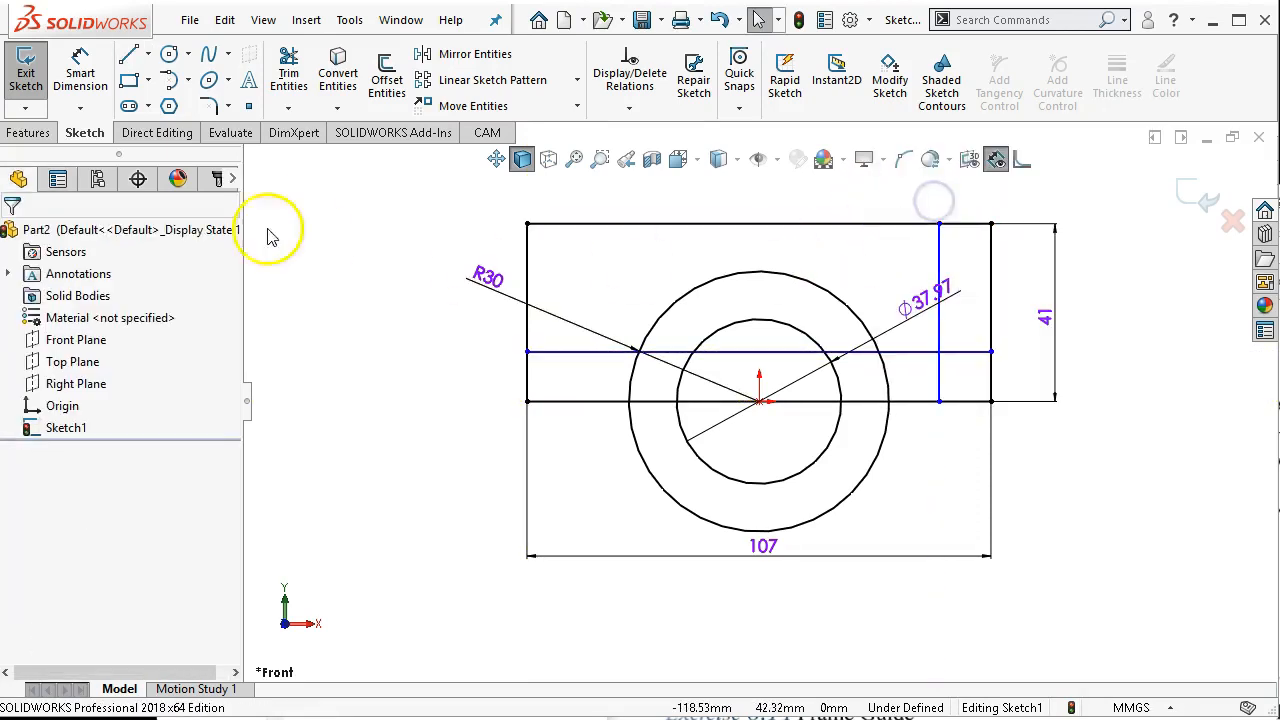
- Dimension the new horizontal line 11 mm above the rectangle's bottom edge
{"action": "left_click", "coordinate": [80, 72]}
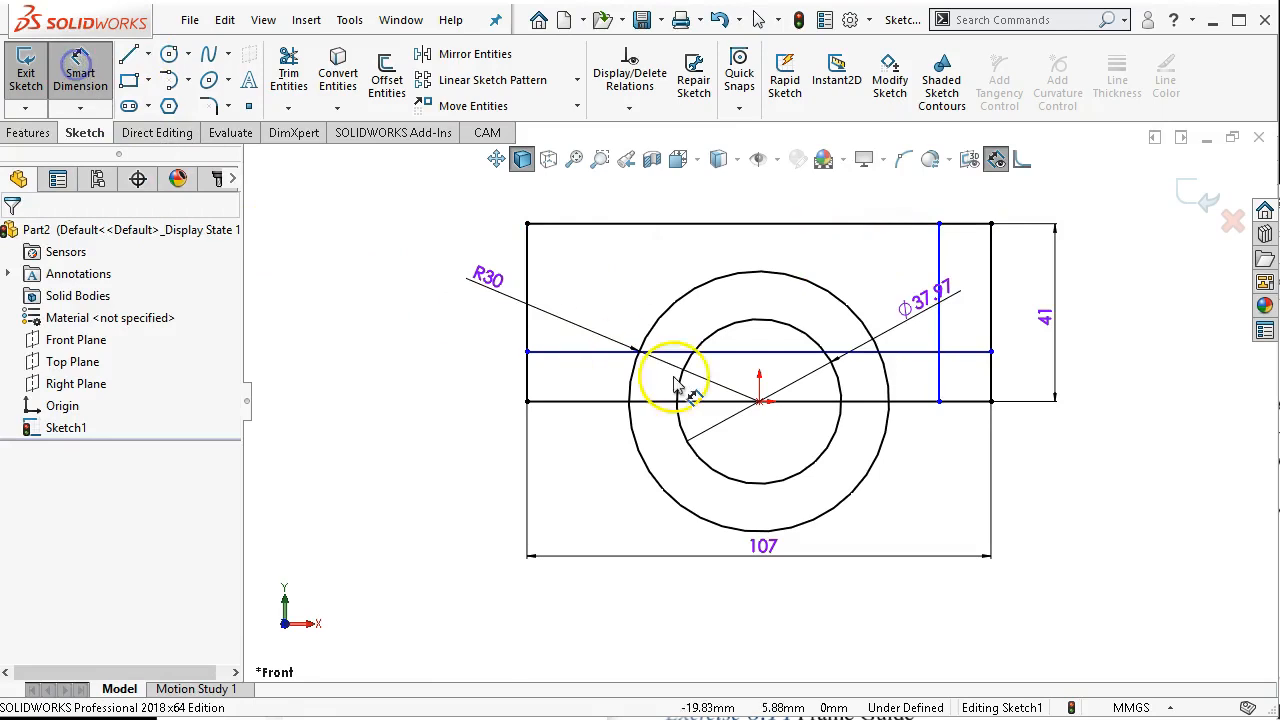
{"action": "left_click", "coordinate": [590, 401]}
{"action": "left_click", "coordinate": [573, 352]}
{"action": "left_click", "coordinate": [468, 372]}
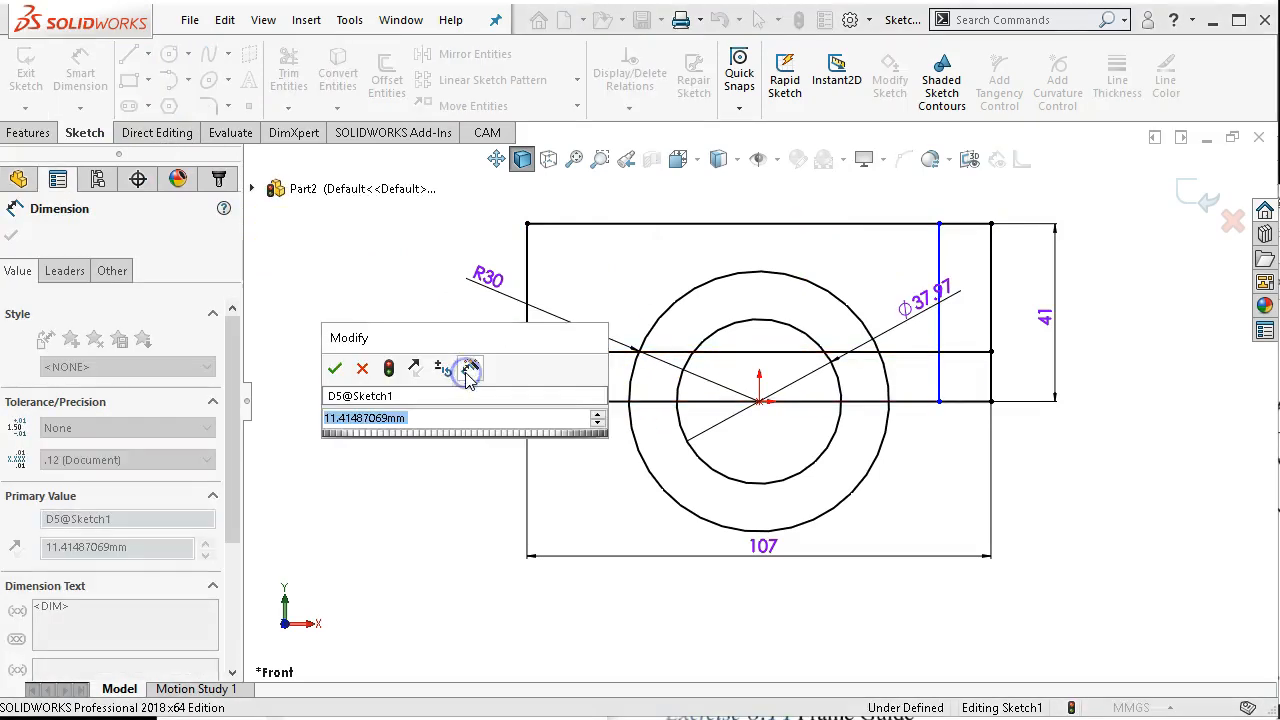
{"action": "type", "text": "11"}
{"action": "key", "text": "Return"}
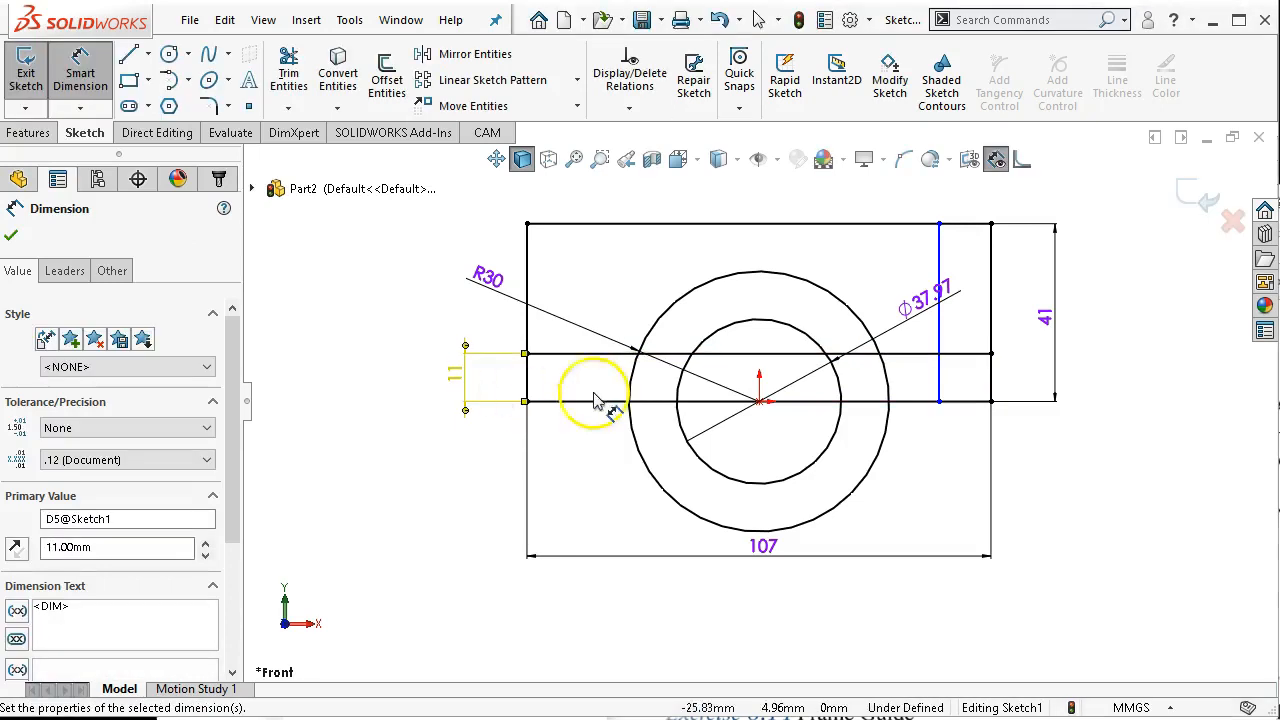
- Dimension the new vertical line 11 mm from the rectangle's right edge, and move the inner circle's diameter dimension clear of that line
{"action": "left_click", "coordinate": [939, 255]}
{"action": "left_click", "coordinate": [990, 265]}
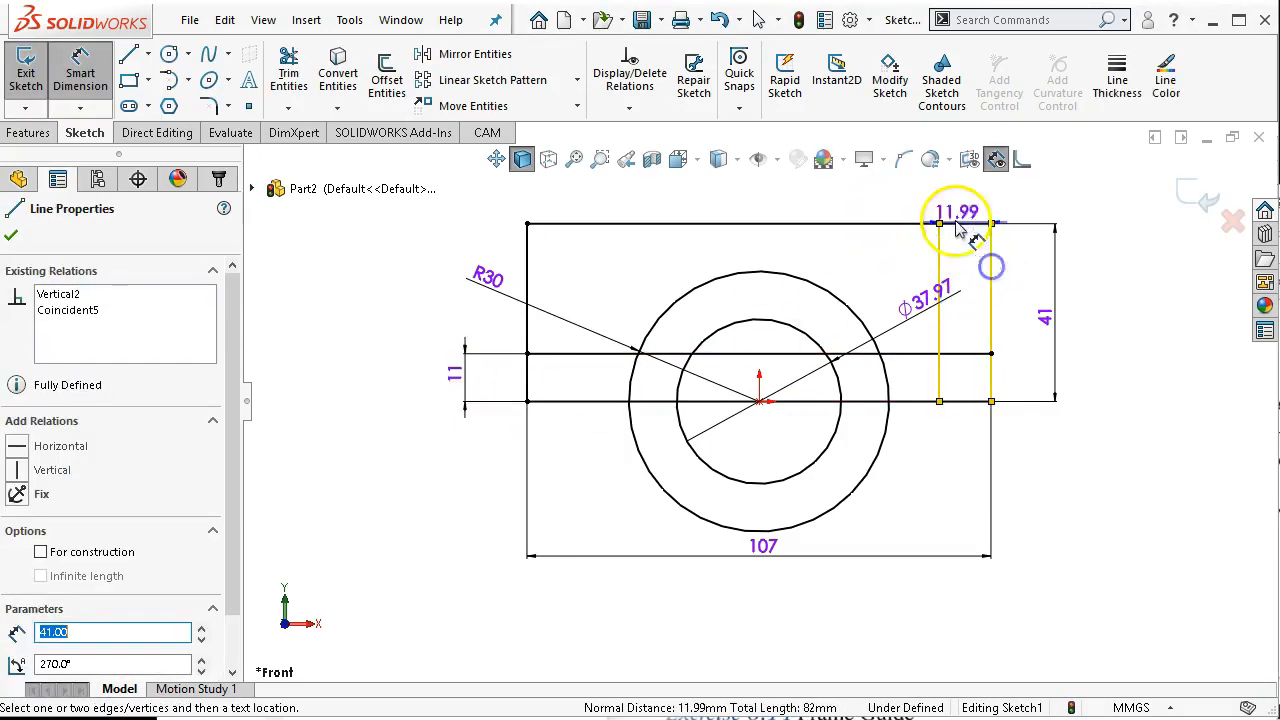
{"action": "left_click", "coordinate": [956, 204]}
{"action": "type", "text": "11"}
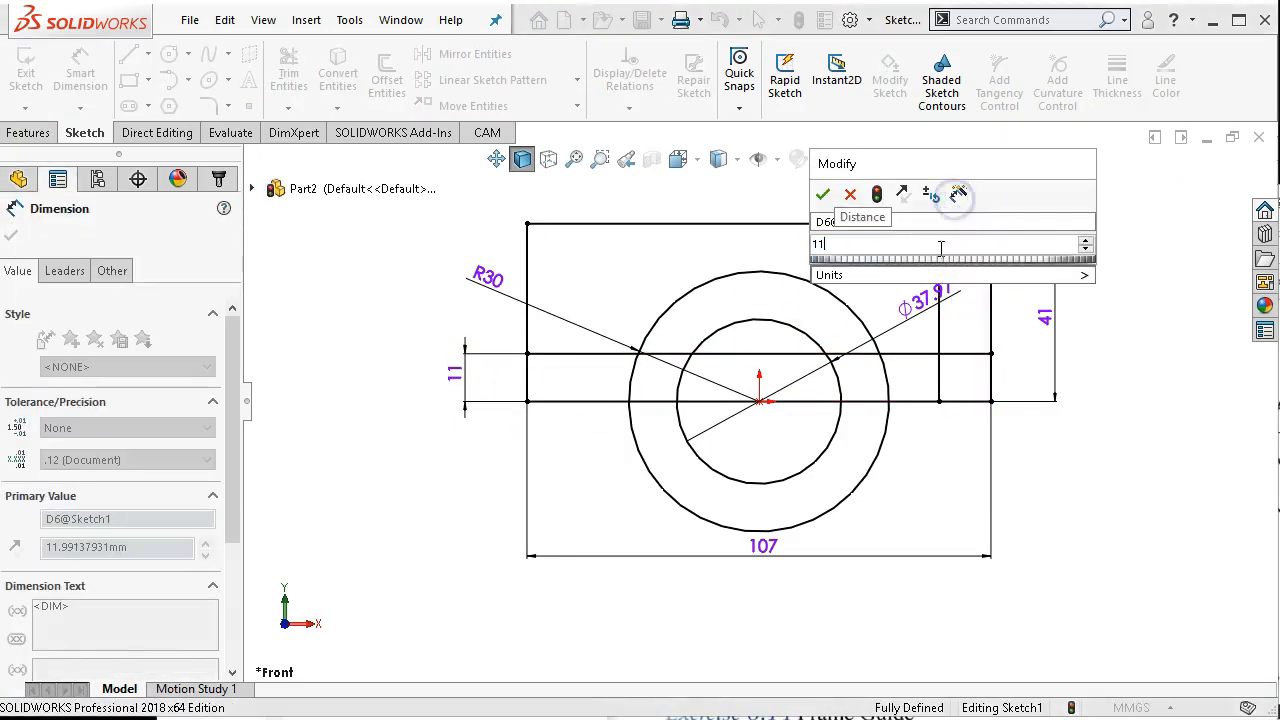
{"action": "key", "text": "Return"}
{"action": "left_click", "coordinate": [1063, 557]}
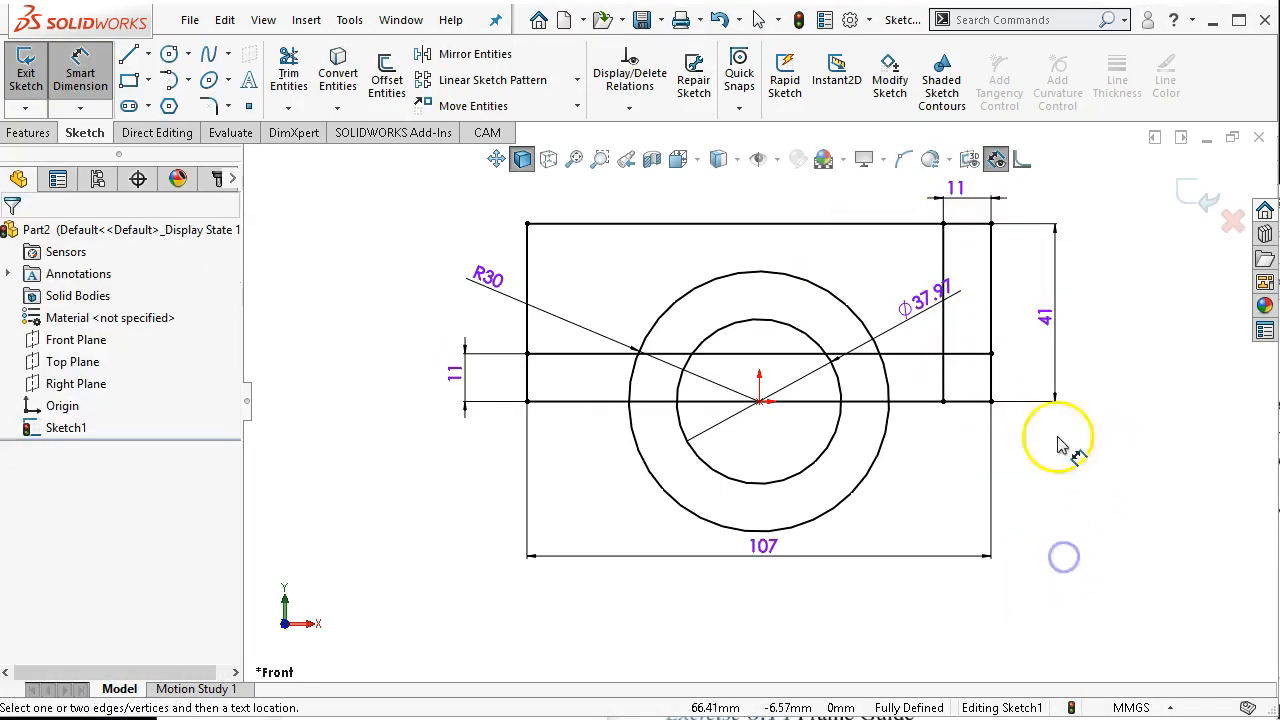
{"action": "right_click", "coordinate": [1040, 461]}
{"action": "left_click", "coordinate": [1090, 524]}
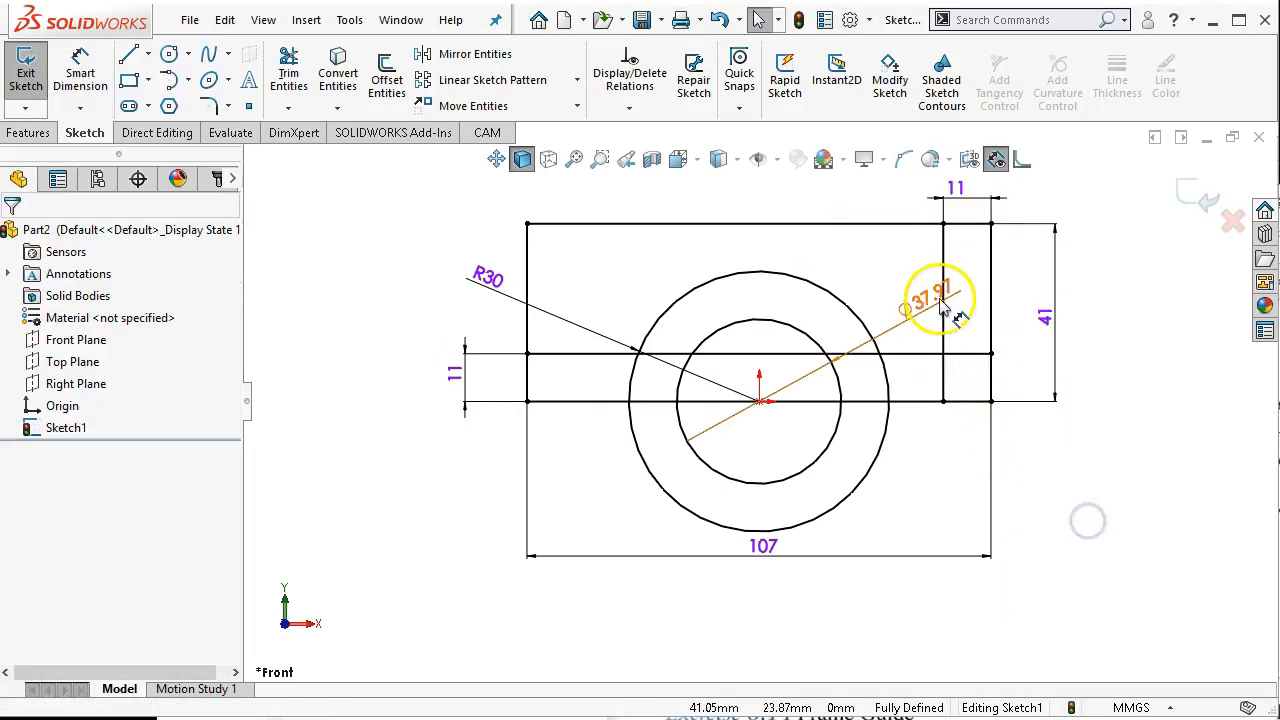
{"action": "left_click", "coordinate": [903, 268]}
{"action": "left_click", "coordinate": [1144, 555]}
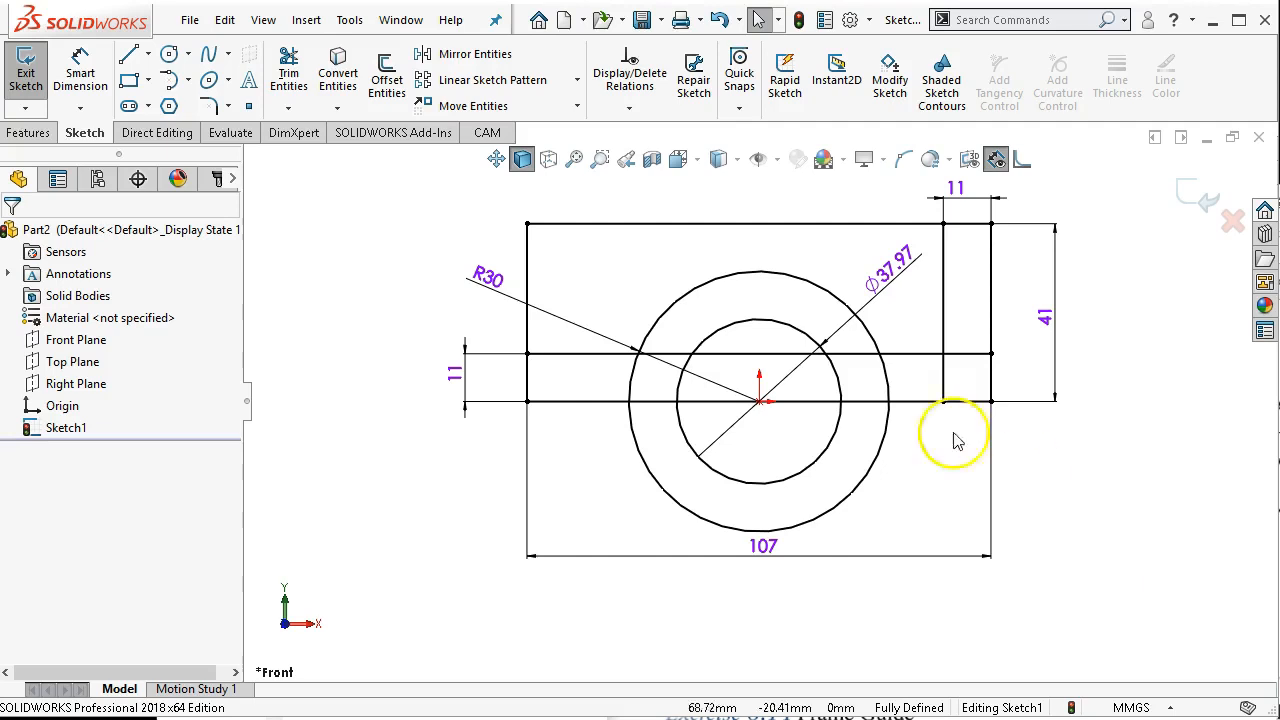
{"action": "left_click", "coordinate": [28, 133]}
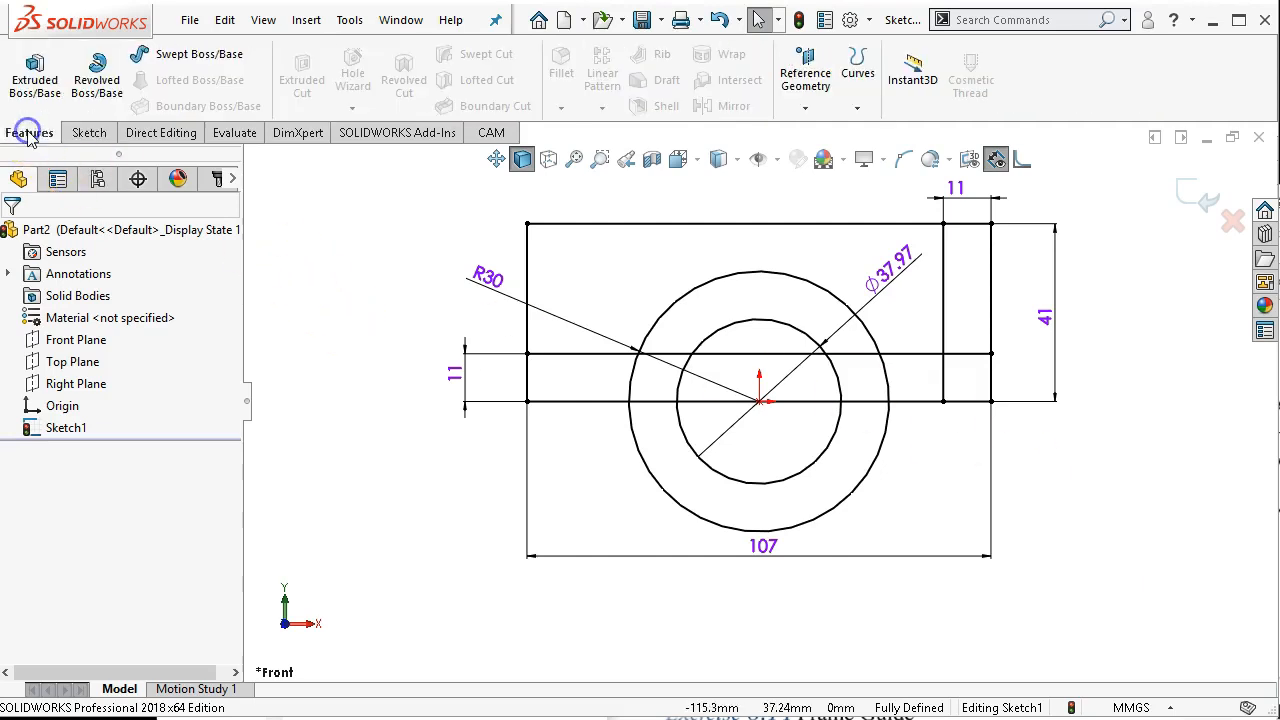
{"action": "left_click", "coordinate": [30, 88]}
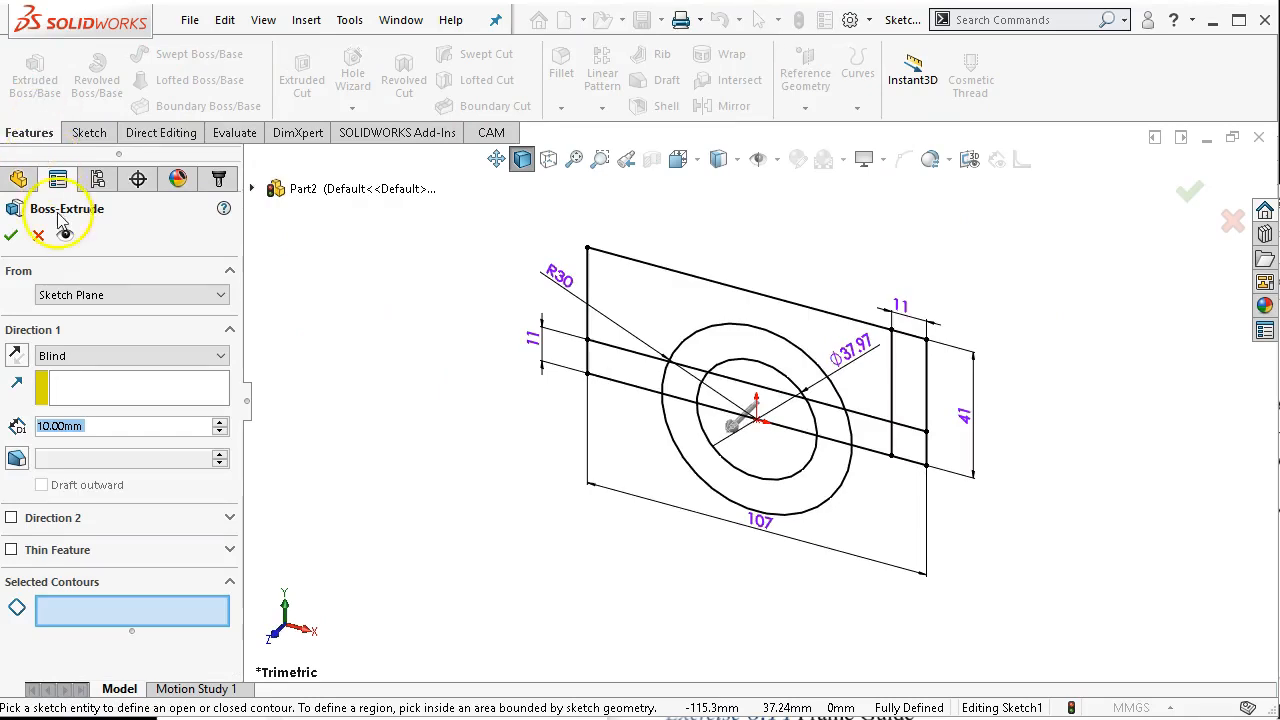
{"action": "left_click", "coordinate": [38, 235]}
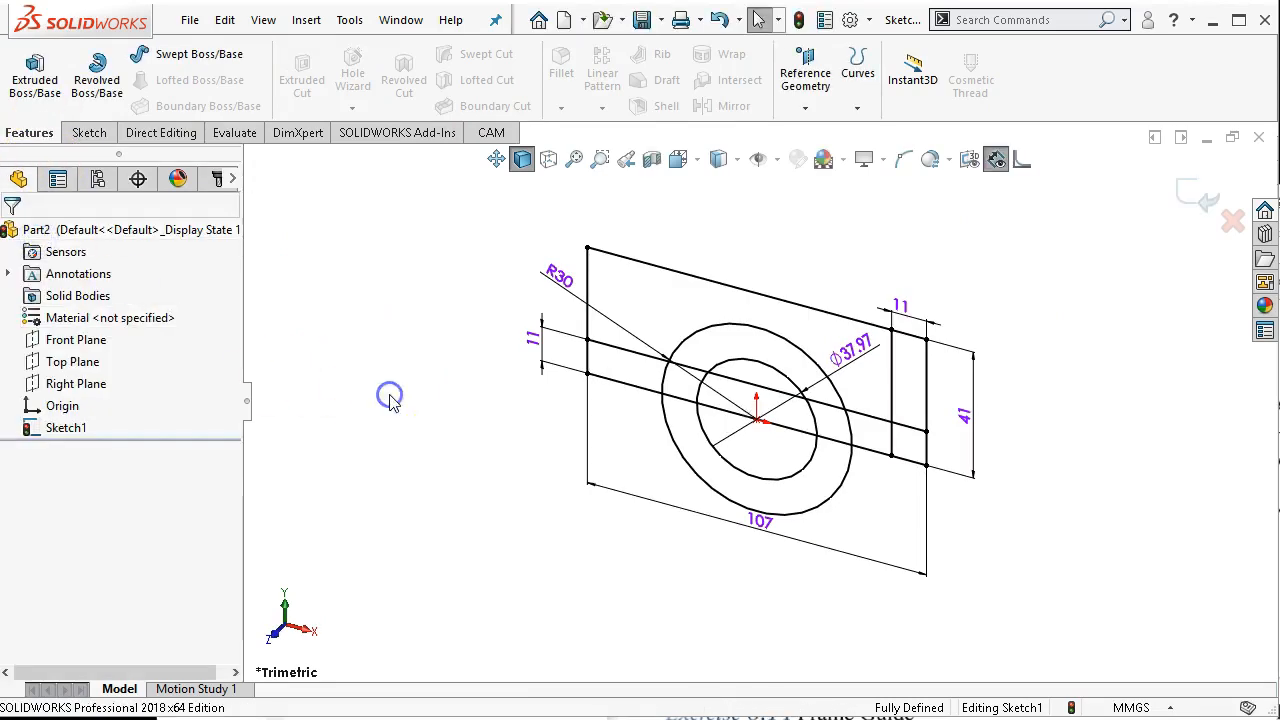
{"action": "key", "text": "ctrl+8"}
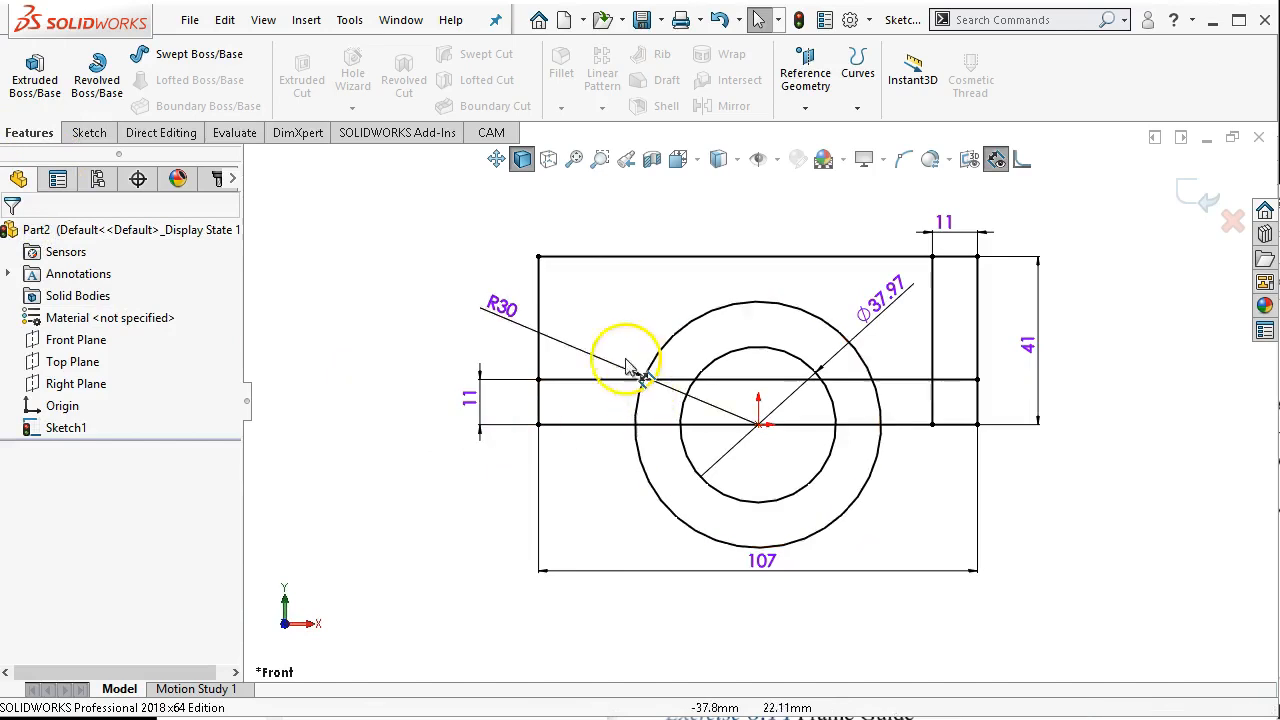
{"action": "left_click", "coordinate": [86, 134]}
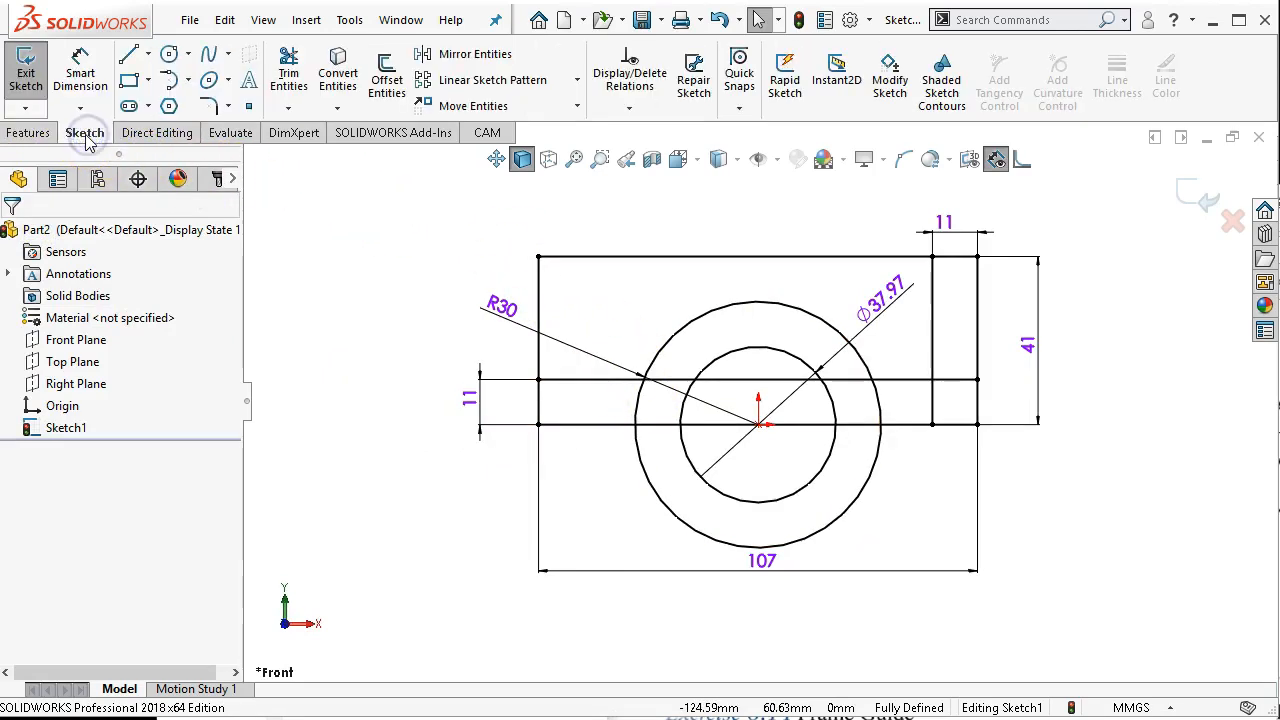
{"action": "left_click", "coordinate": [288, 68]}
{"action": "left_click", "coordinate": [43, 601]}
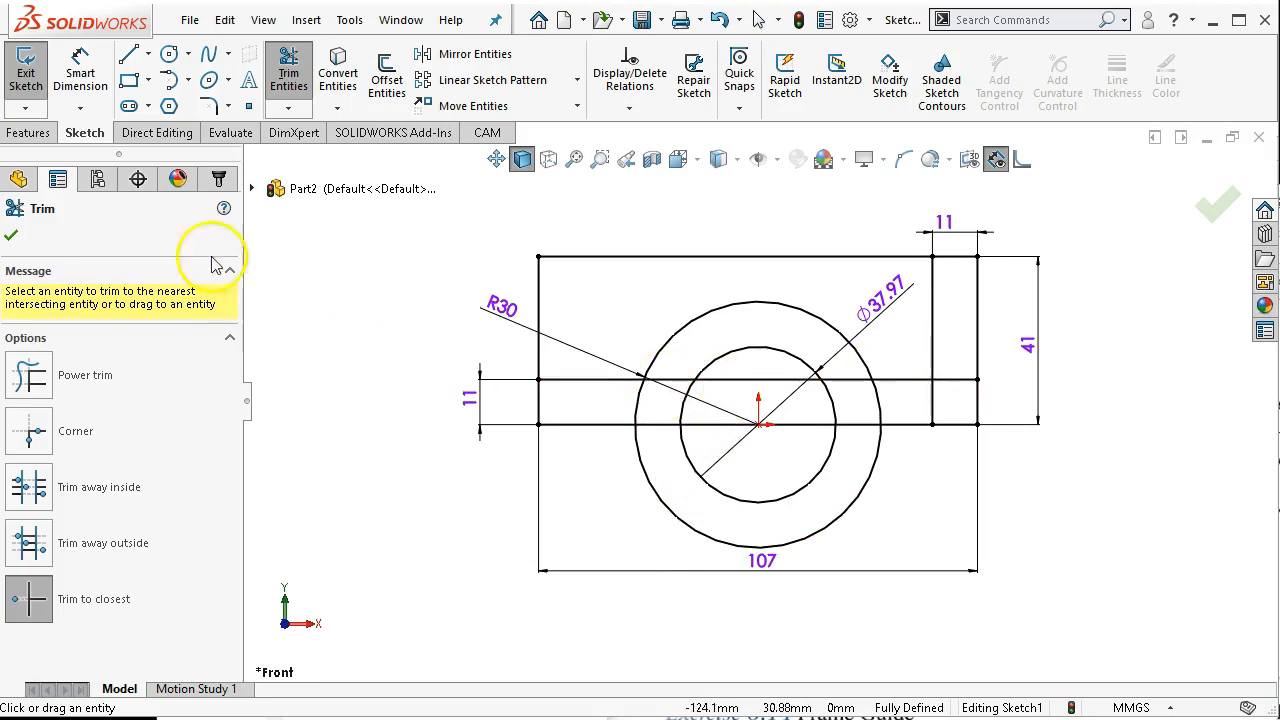
{"action": "left_click", "coordinate": [12, 237]}
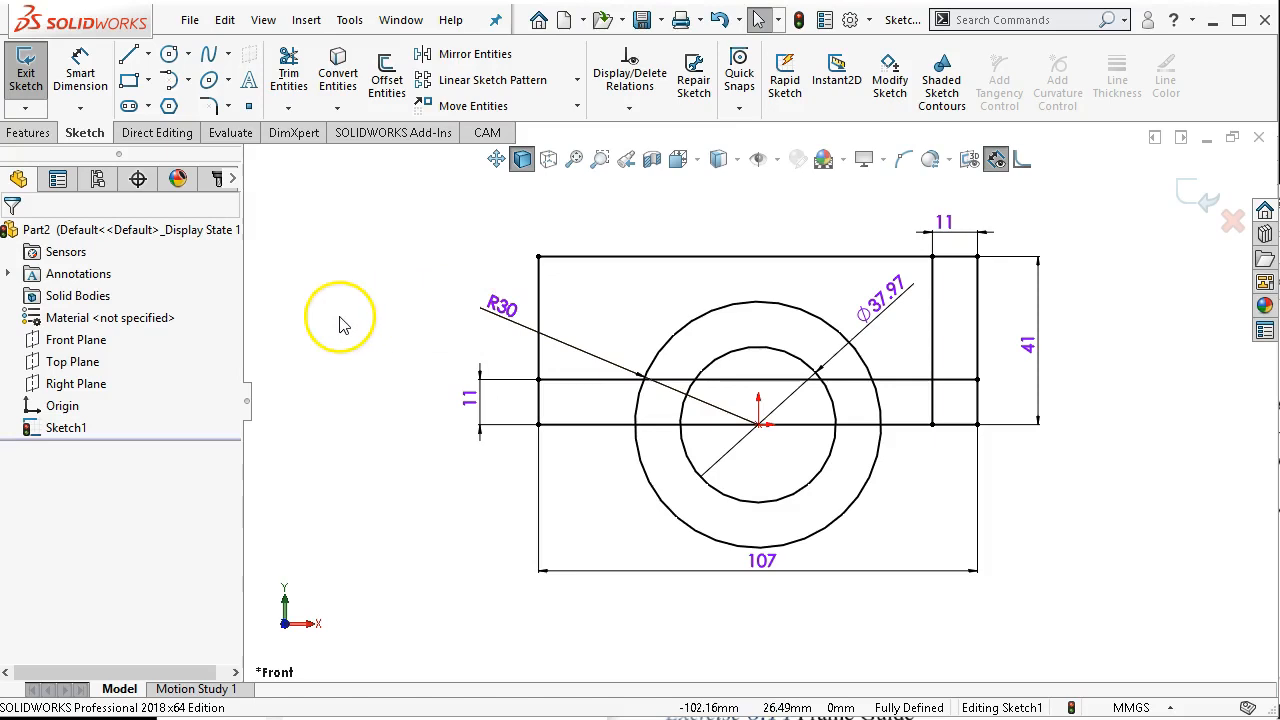
- Start a Boss-Extrude of the sketch with a Mid Plane end condition, check the width in the Frame Guide drawing, and set the depth to 48 mm
{"action": "left_click", "coordinate": [30, 133]}
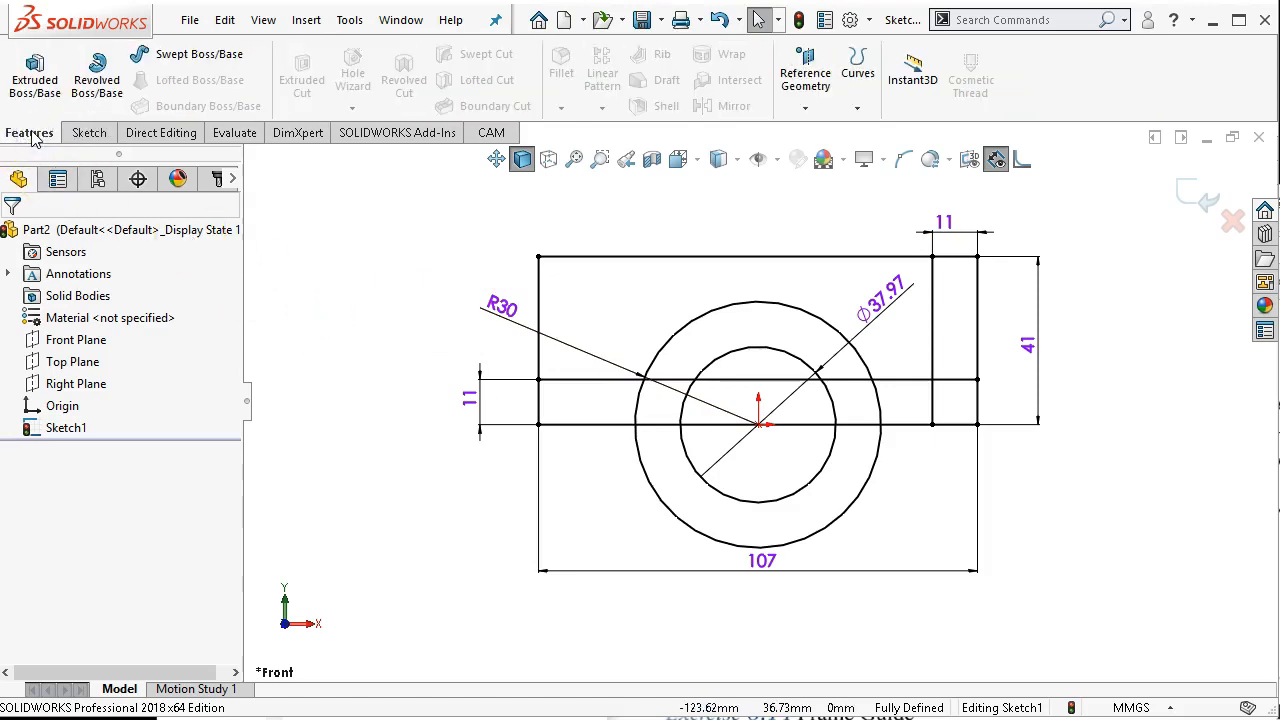
{"action": "left_click", "coordinate": [33, 80]}
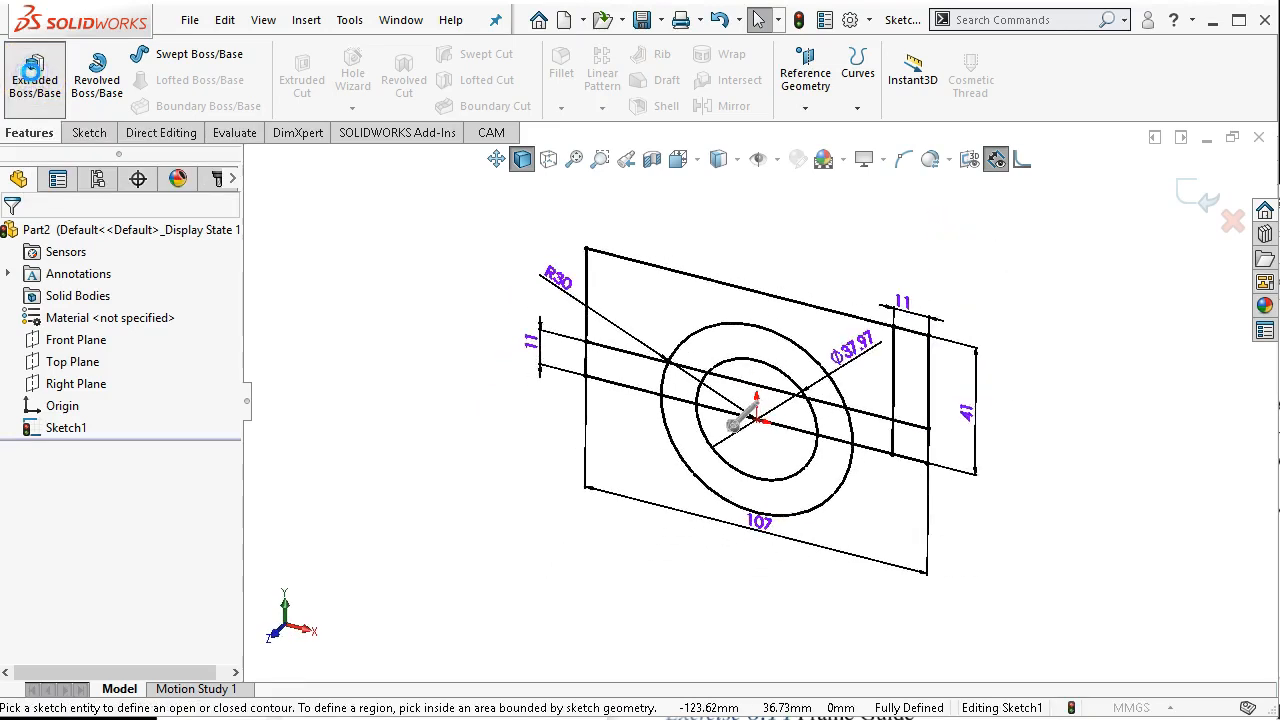
{"action": "left_click", "coordinate": [175, 356]}
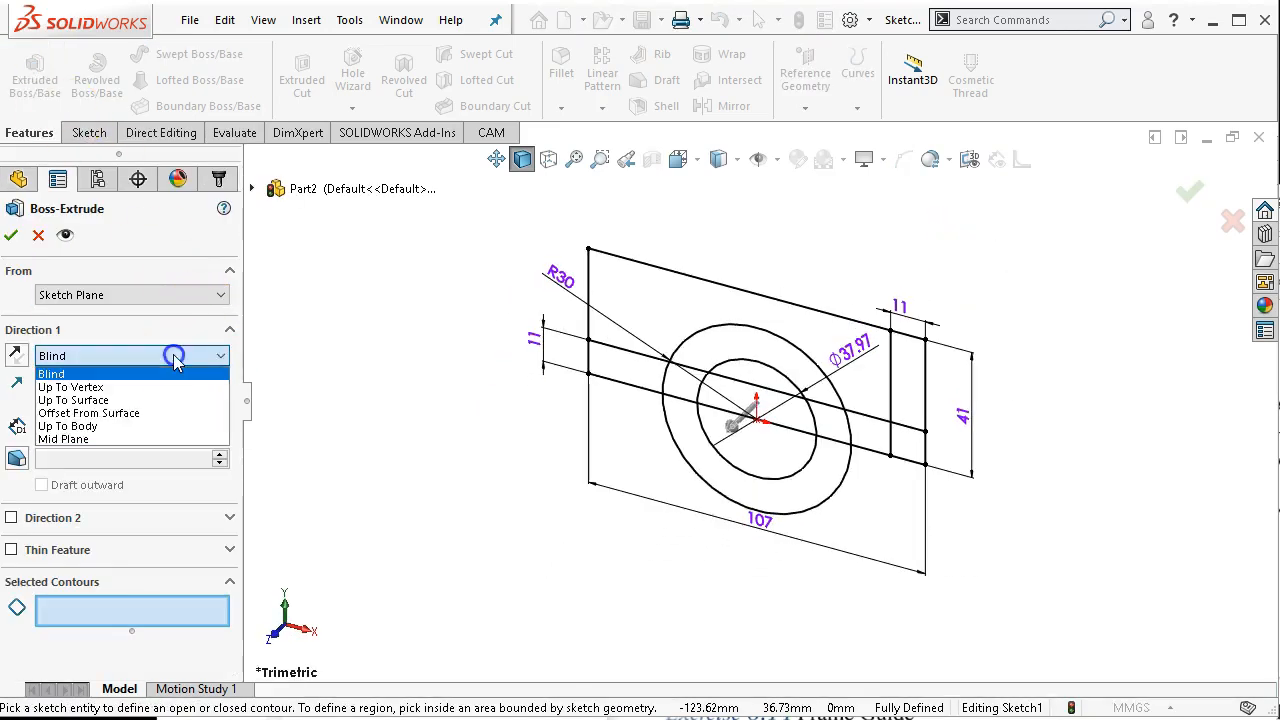
{"action": "left_click", "coordinate": [99, 439]}
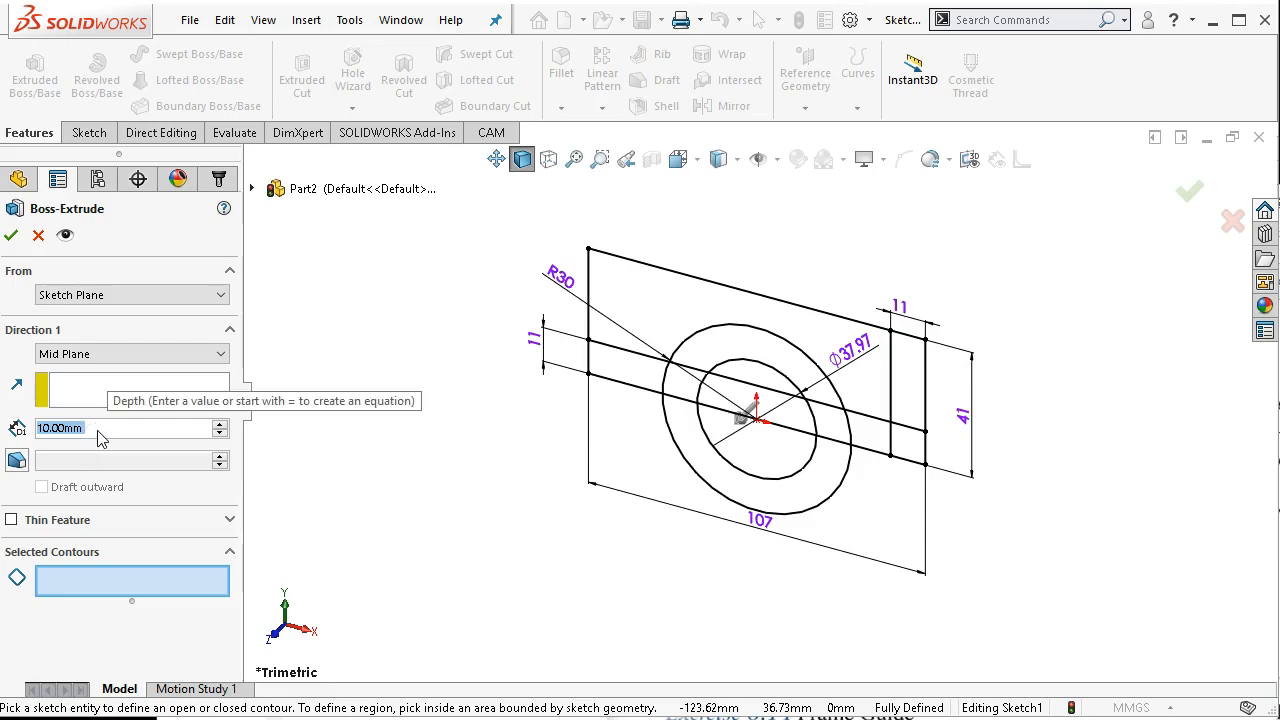
{"action": "type", "text": "4"}
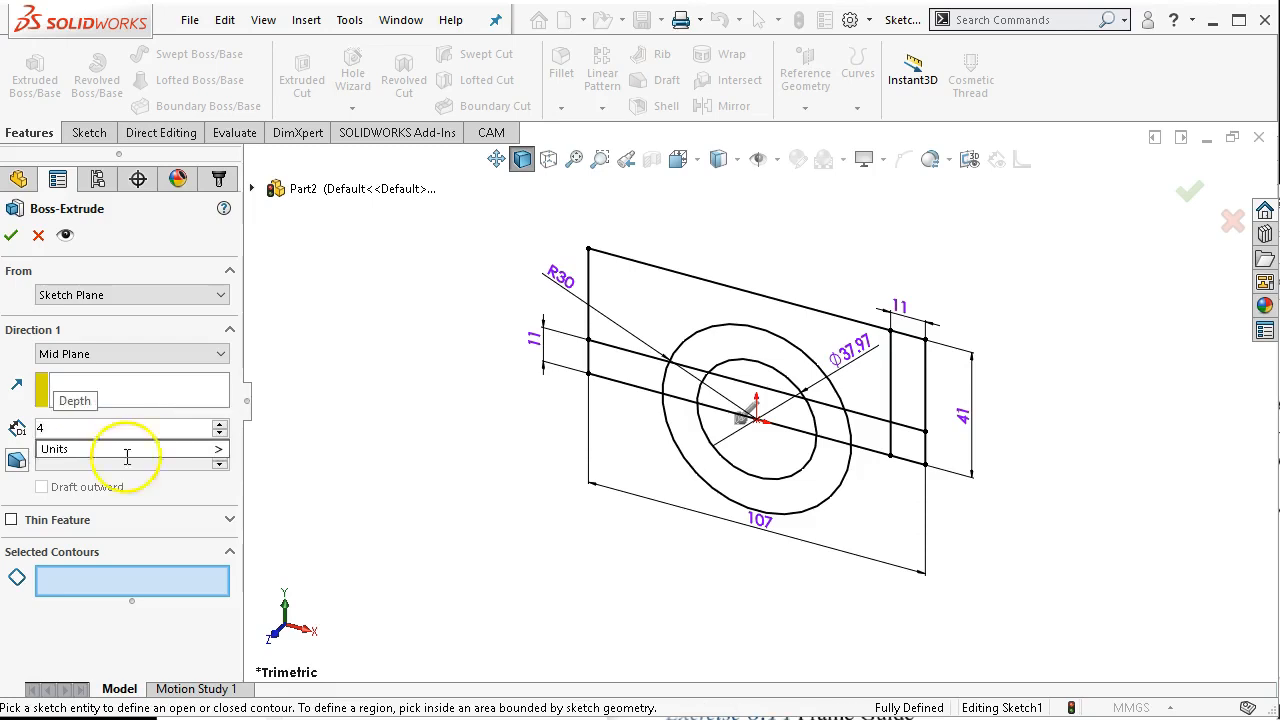
{"action": "key", "text": "alt+Tab"}
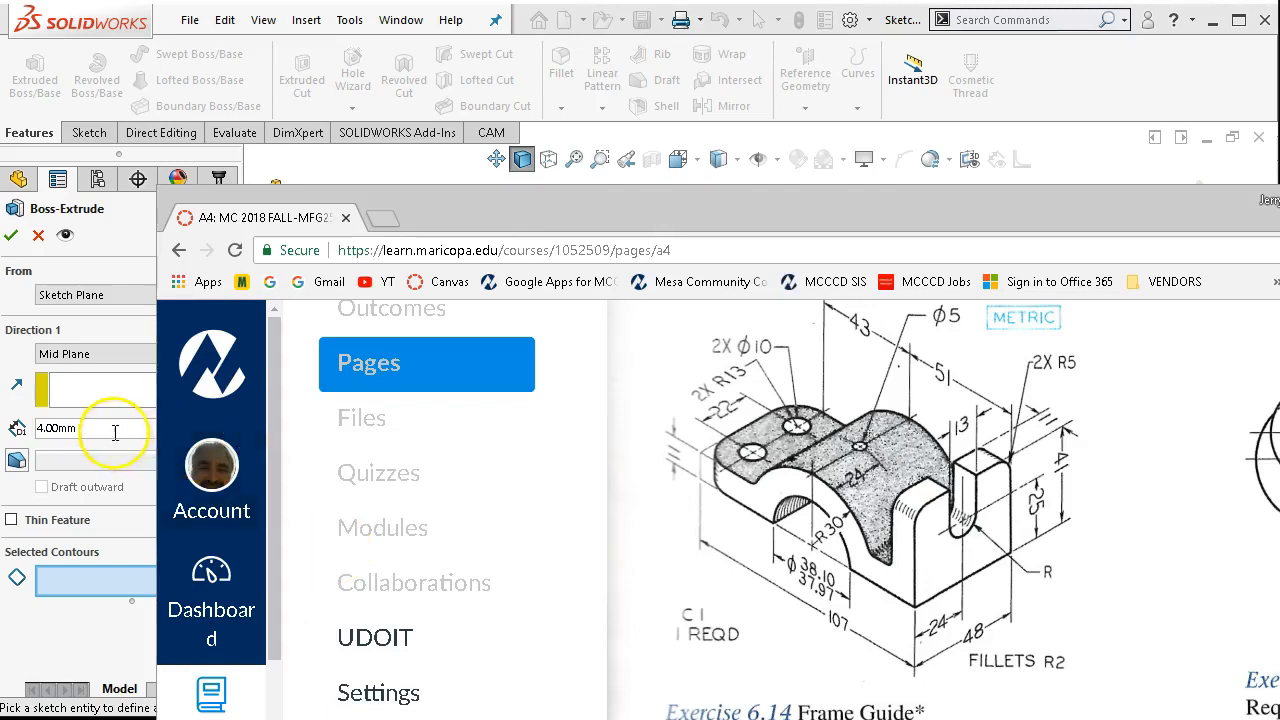
{"action": "left_click", "coordinate": [115, 432]}
{"action": "double_click", "coordinate": [113, 430]}
{"action": "type", "text": "48"}
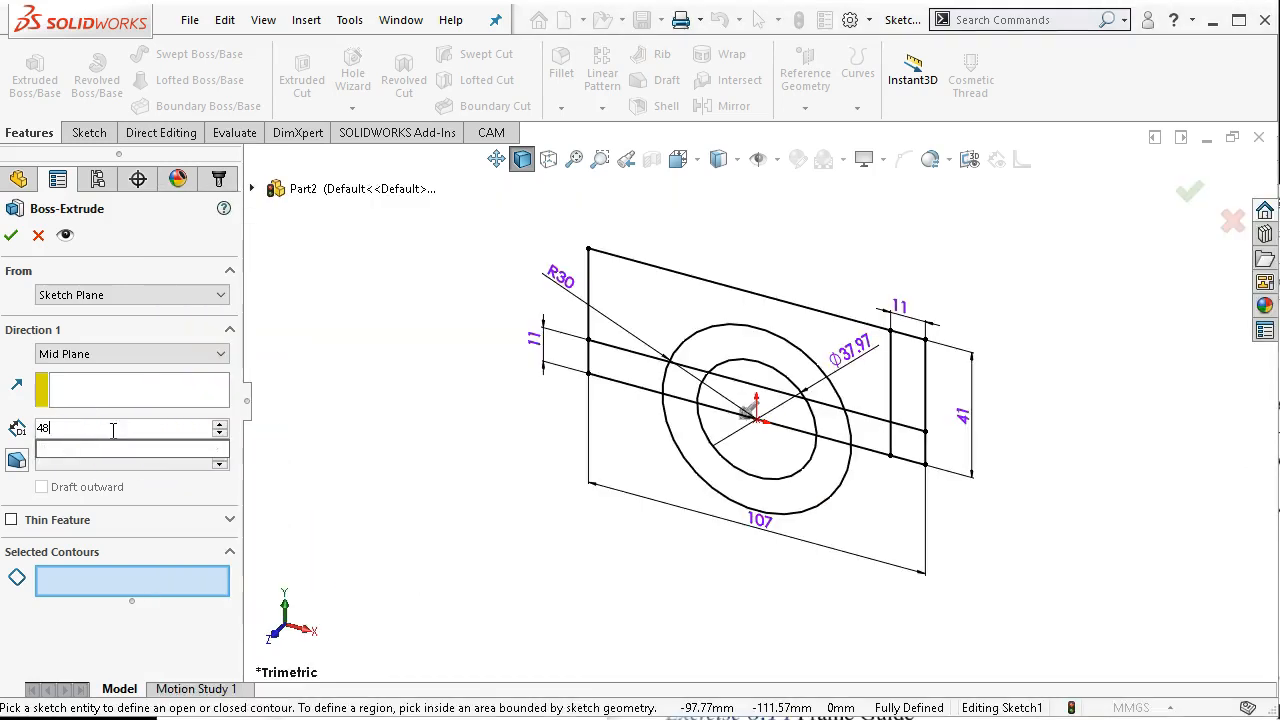
- Select the extrusion contours from the front view: the 11 mm base strip outside the bore, the upper half ring, and the upright at the right end
{"action": "left_click", "coordinate": [66, 576]}
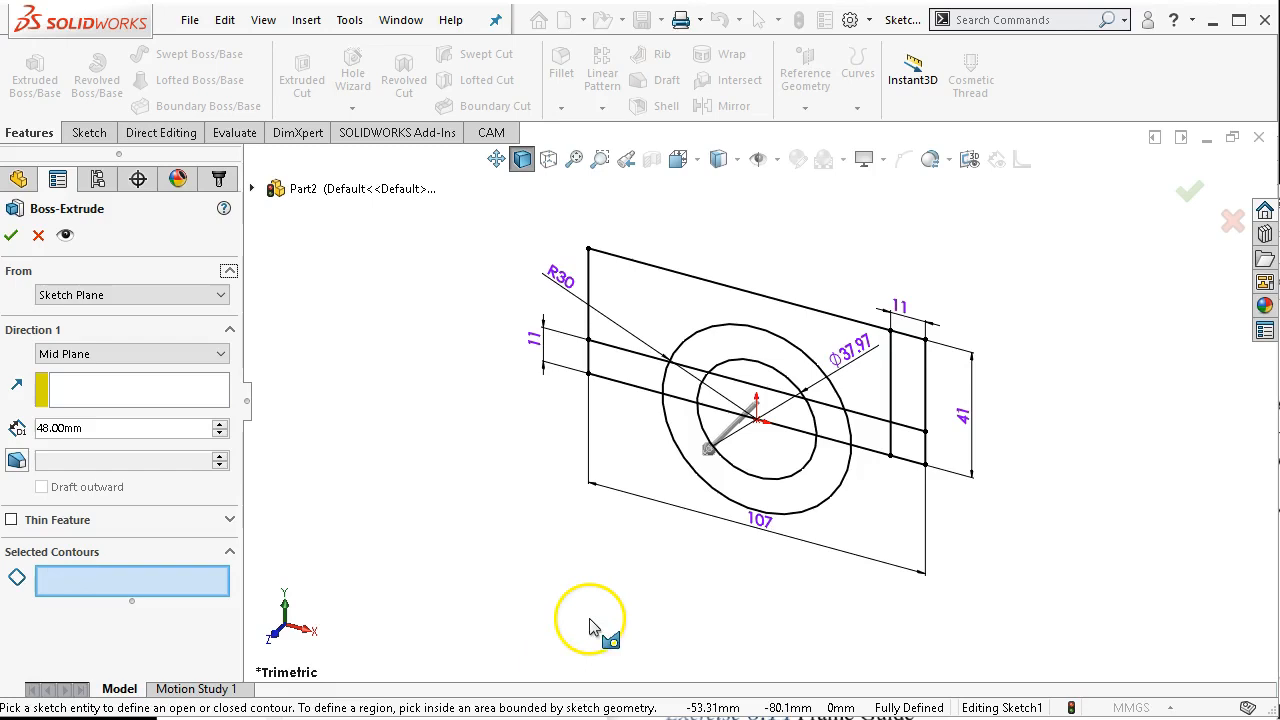
{"action": "left_click", "coordinate": [590, 622]}
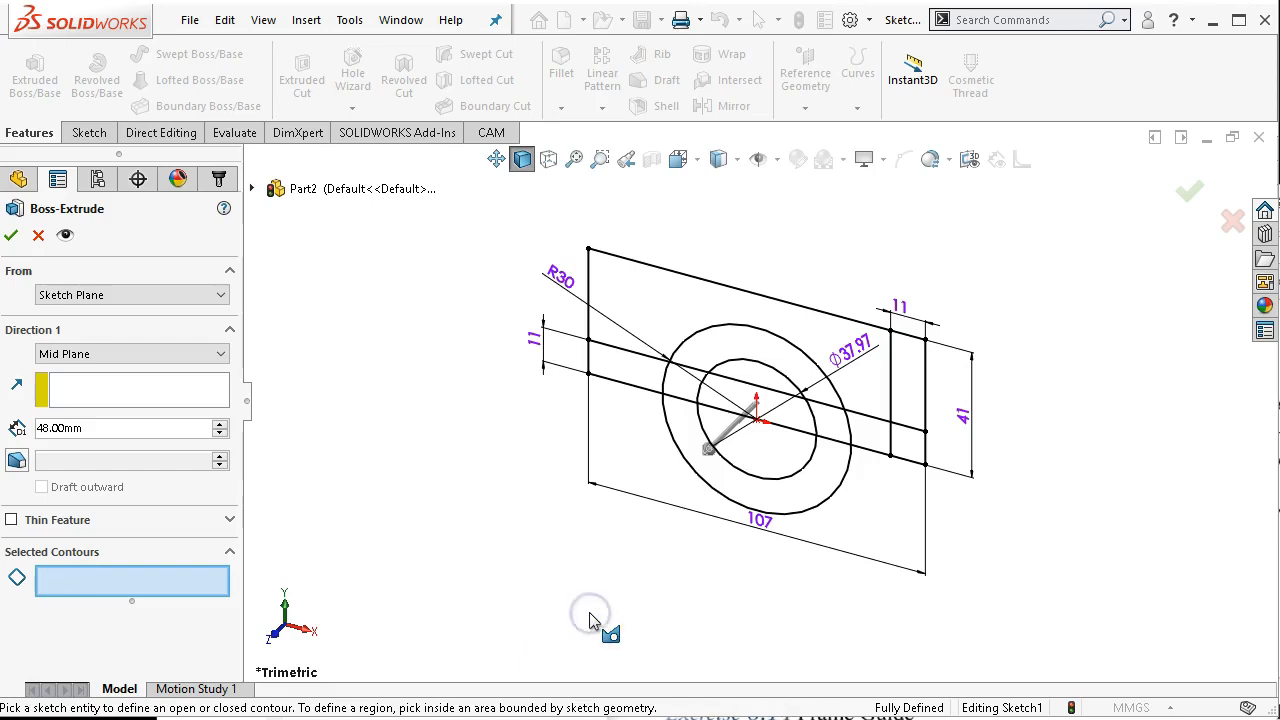
{"action": "key", "text": "ctrl+1"}
{"action": "scroll", "coordinate": [751, 484], "scroll_direction": "down", "scroll_amount": 1}
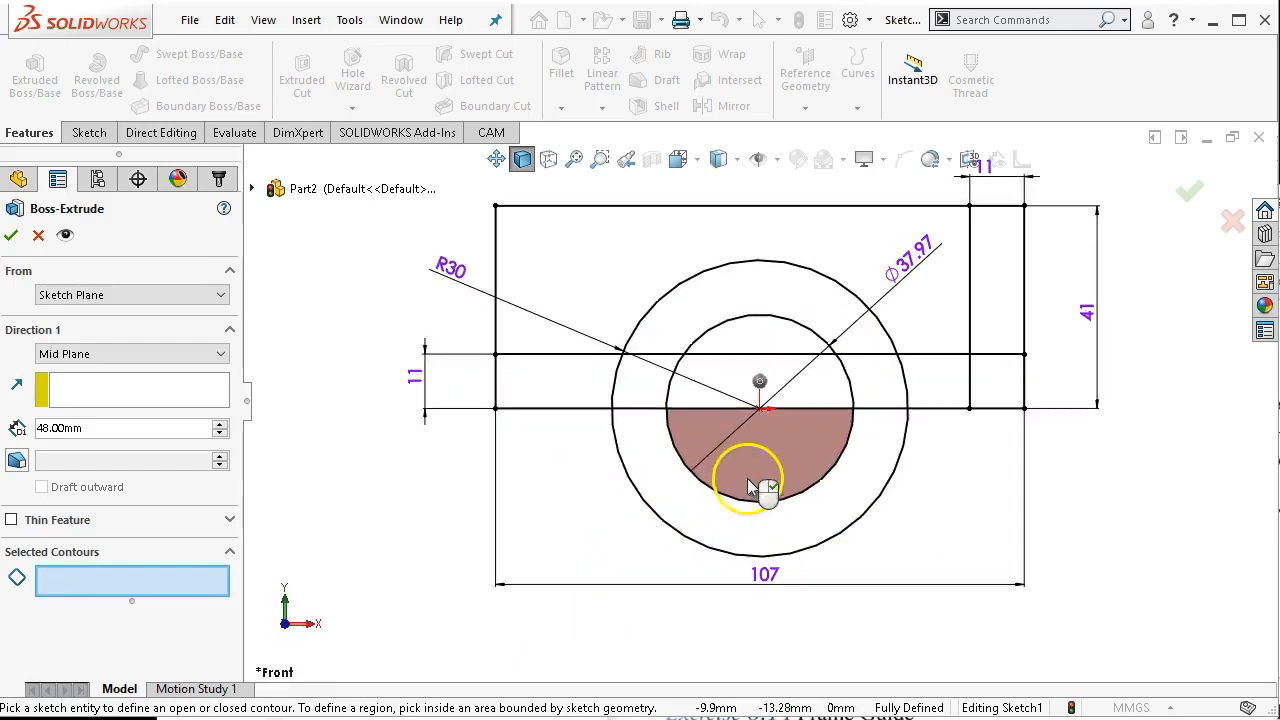
{"action": "left_click", "coordinate": [539, 380]}
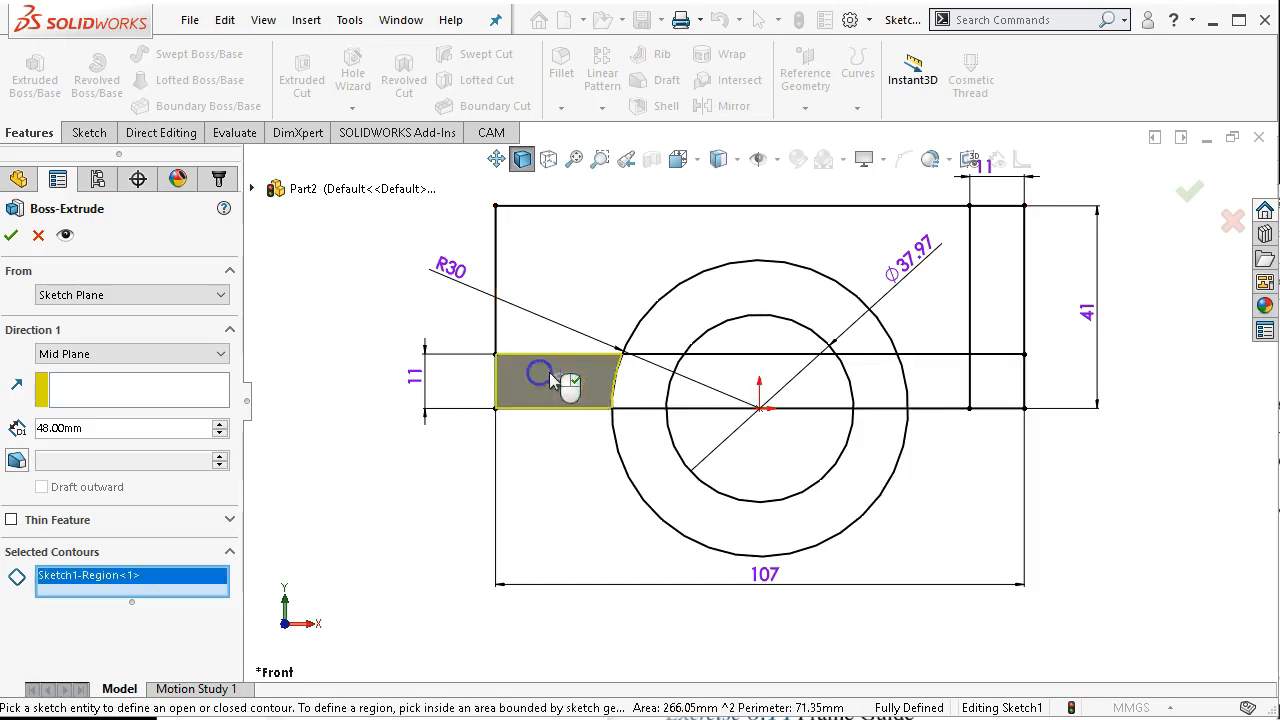
{"action": "left_click", "coordinate": [648, 380]}
{"action": "left_click", "coordinate": [703, 330]}
{"action": "left_click", "coordinate": [865, 382]}
{"action": "left_click", "coordinate": [927, 380]}
{"action": "left_click", "coordinate": [991, 380]}
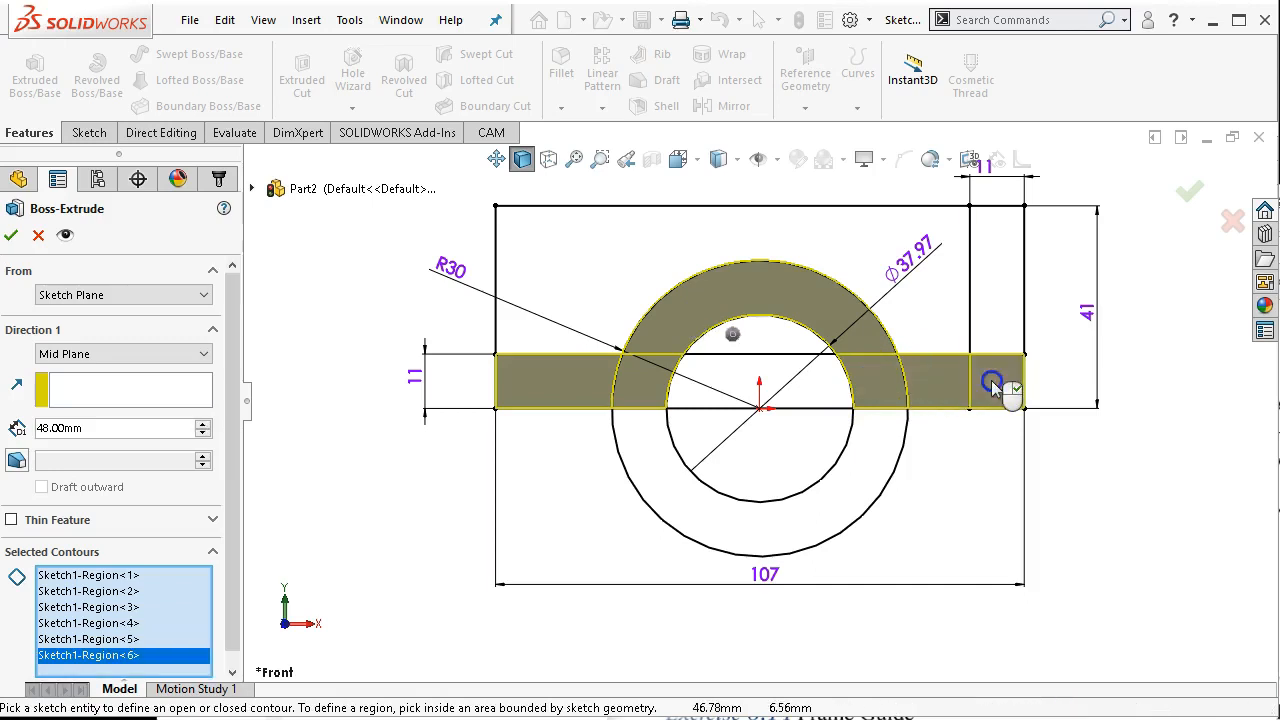
{"action": "left_click", "coordinate": [1001, 320]}
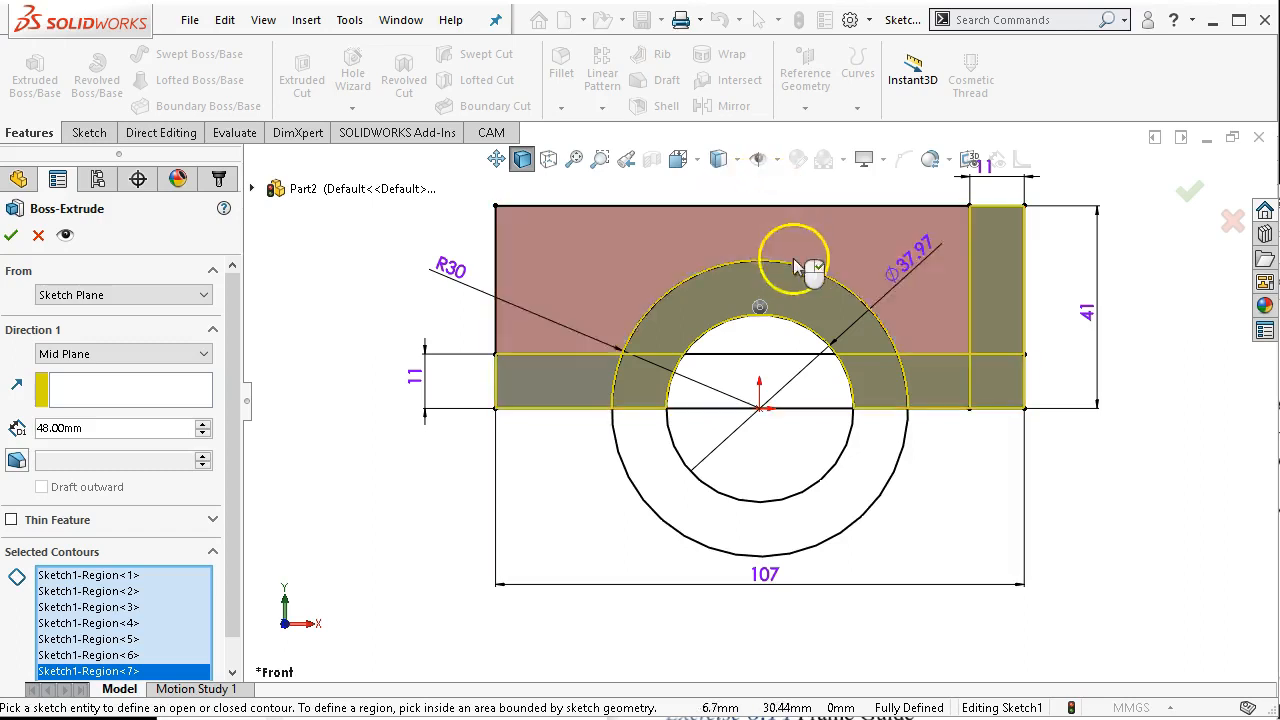
{"action": "scroll", "coordinate": [789, 240], "scroll_direction": "down", "scroll_amount": 5}
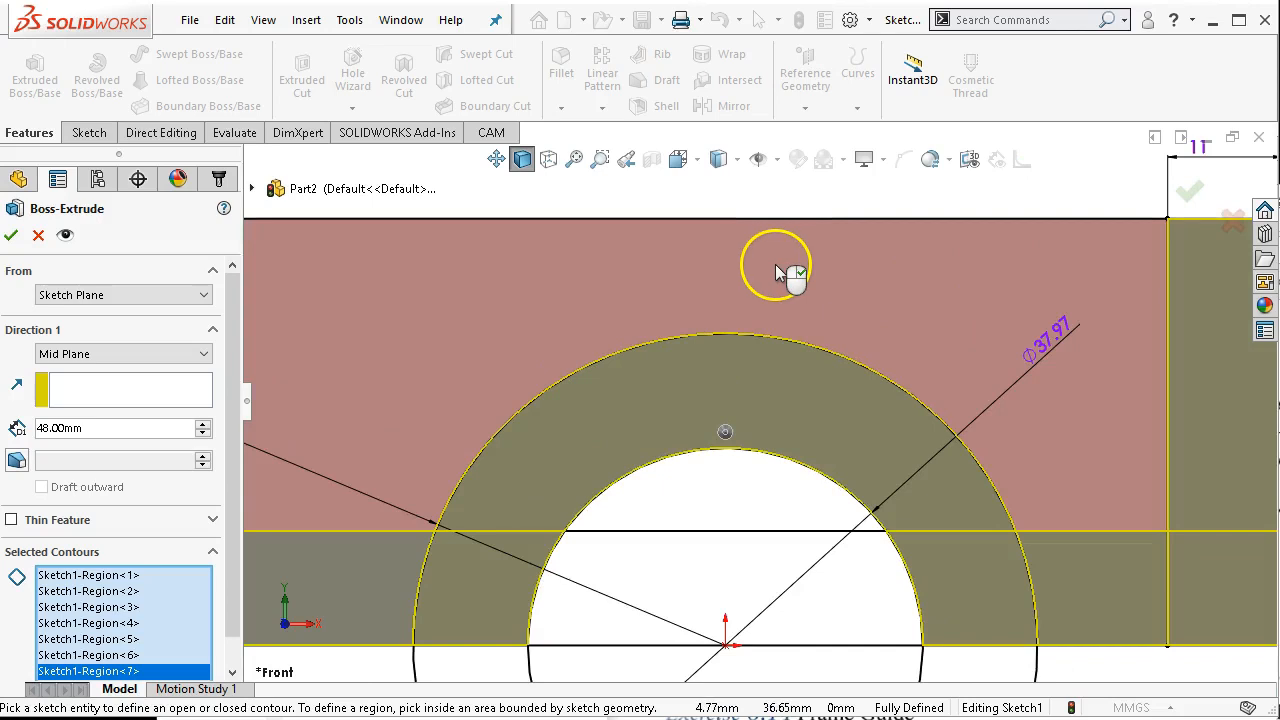
{"action": "scroll", "coordinate": [785, 268], "scroll_direction": "up", "scroll_amount": 5}
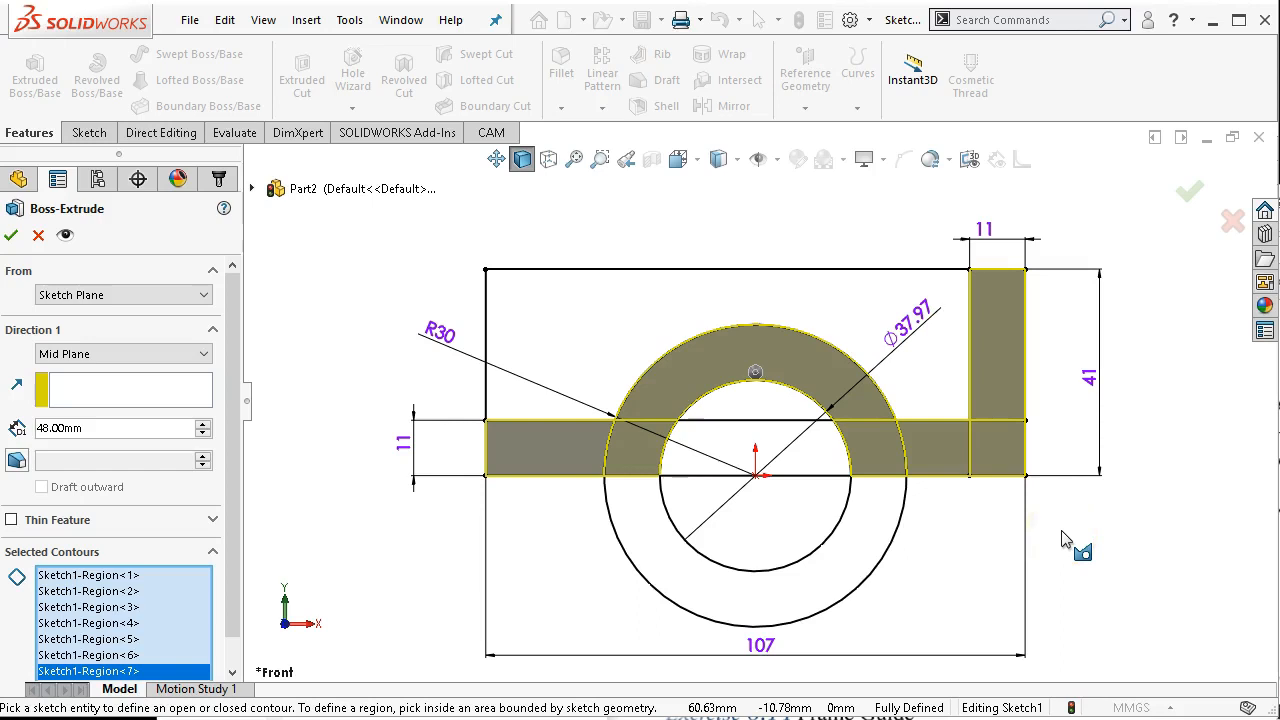
{"action": "scroll", "coordinate": [1062, 539], "scroll_direction": "up", "scroll_amount": 1}
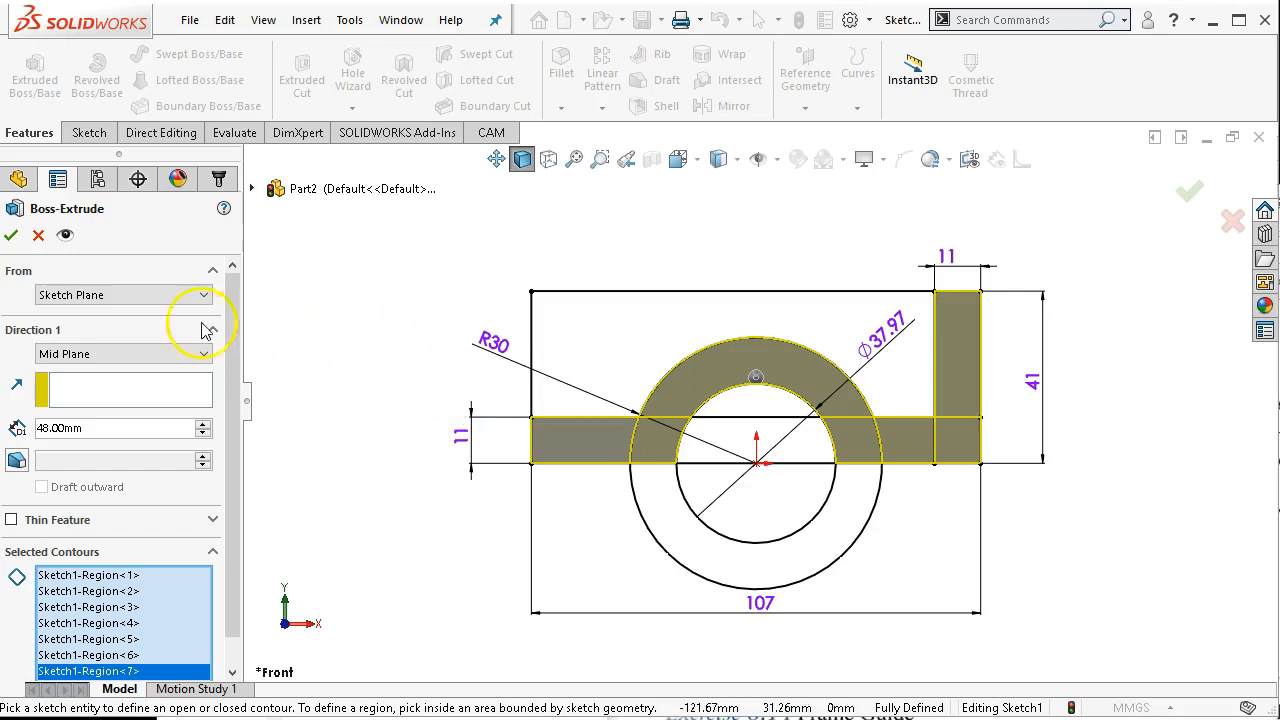
- Accept the 48 mm mid-plane extrusion and start a sketch on the outer end face of the upright
{"action": "left_click", "coordinate": [14, 235]}
{"action": "middle_click_drag", "start_coordinate": [381, 289], "coordinate": [431, 386]}
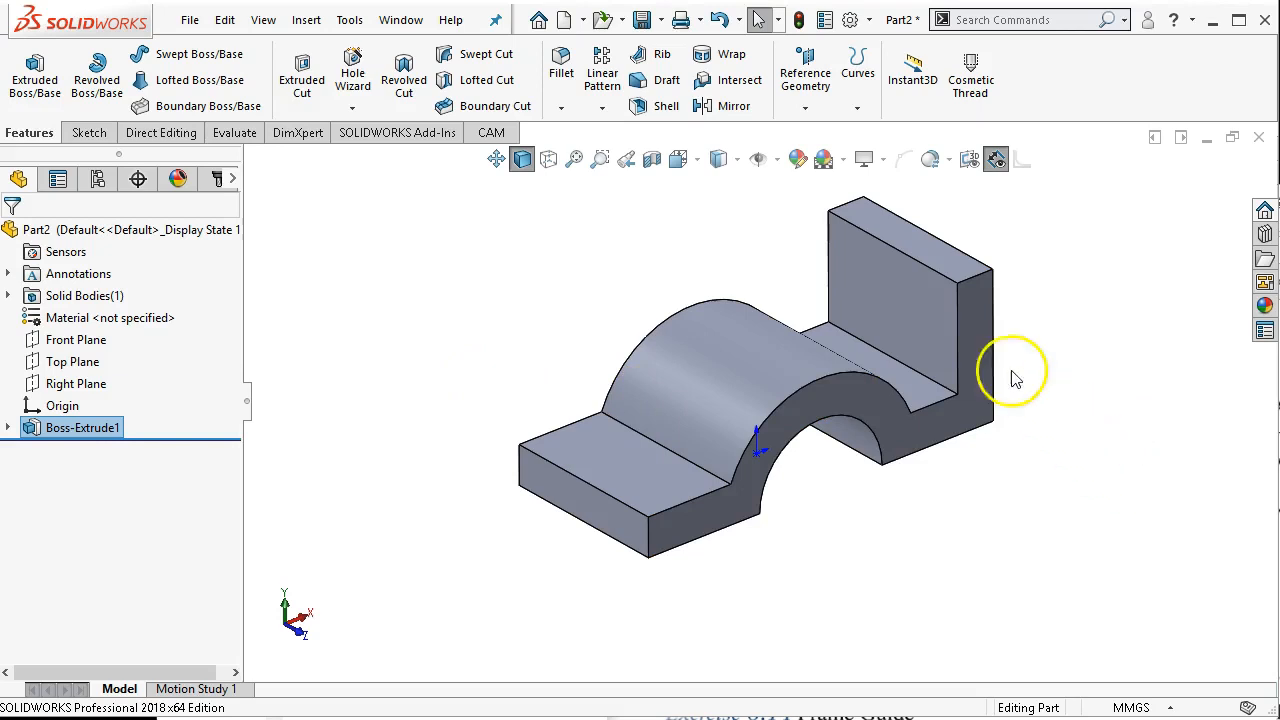
{"action": "middle_click_drag", "start_coordinate": [1066, 343], "coordinate": [876, 358]}
{"action": "left_click", "coordinate": [876, 358]}
{"action": "left_click", "coordinate": [963, 298]}
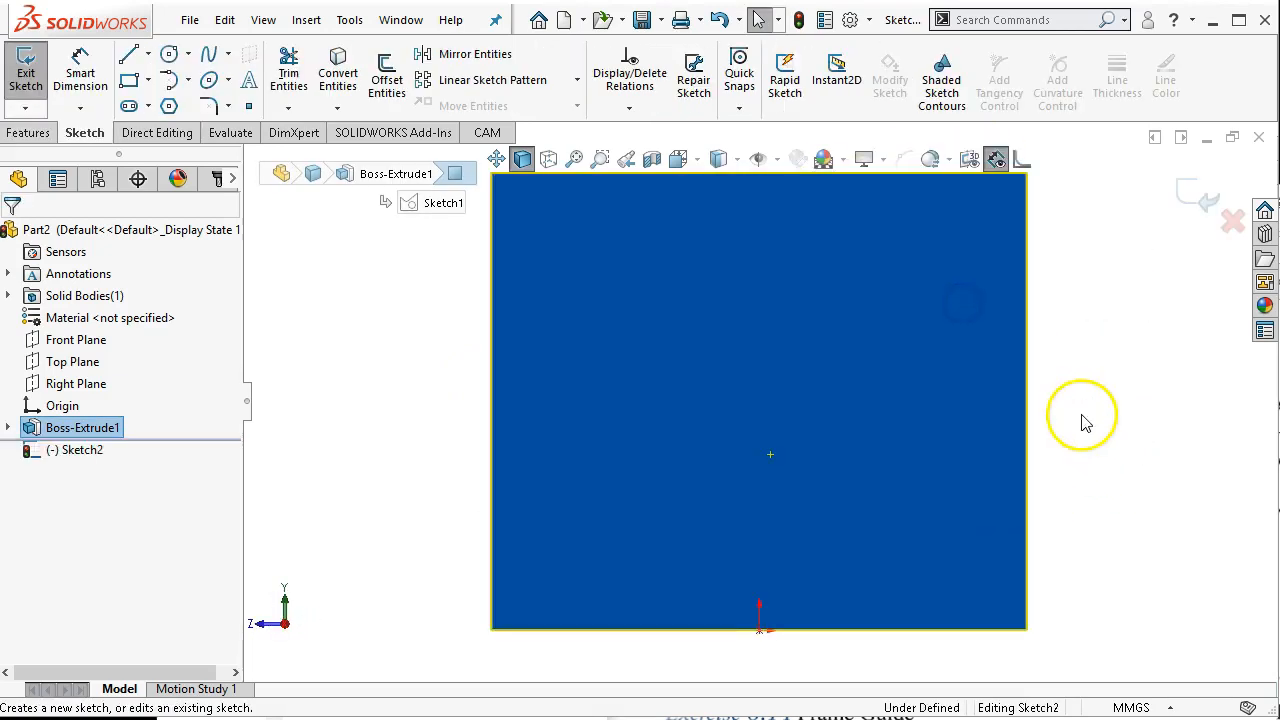
- Sketch a U-shaped slot from the face's upper edge: a vertical line about 15.7 mm long, a tangent arc about R7.6 mm, and a matching vertical line
{"action": "left_click", "coordinate": [128, 57]}
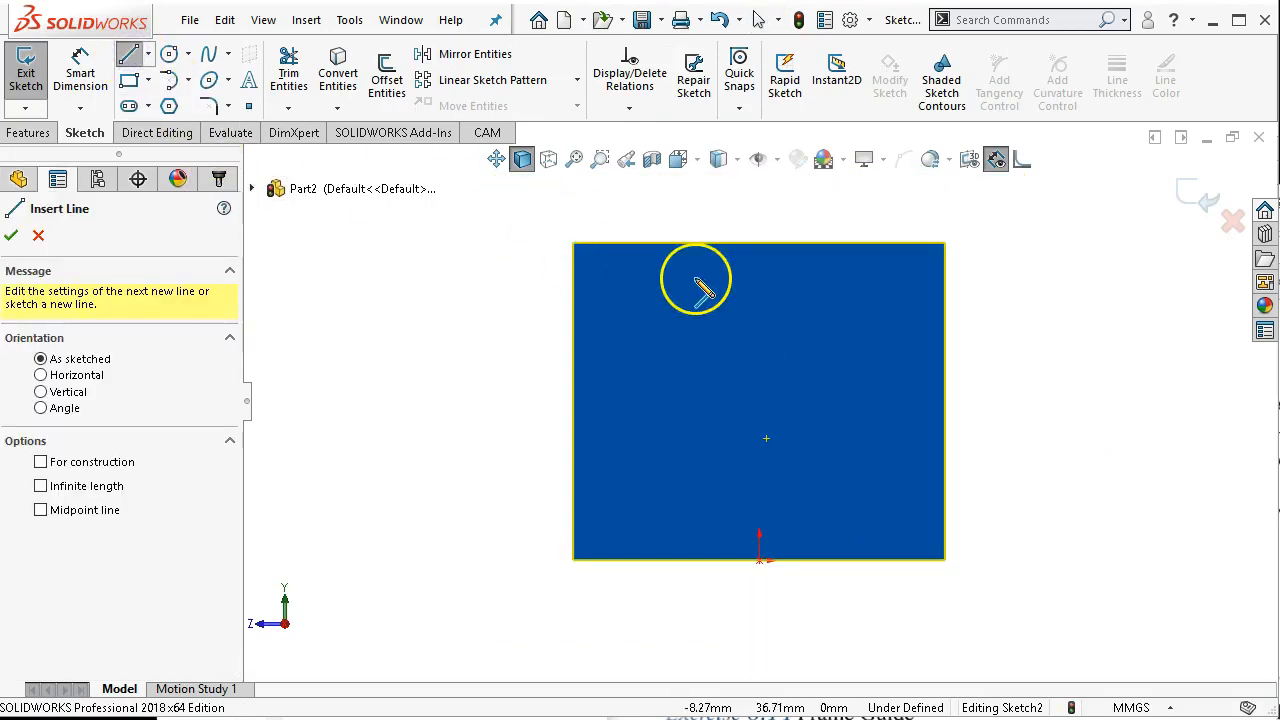
{"action": "left_click", "coordinate": [696, 247]}
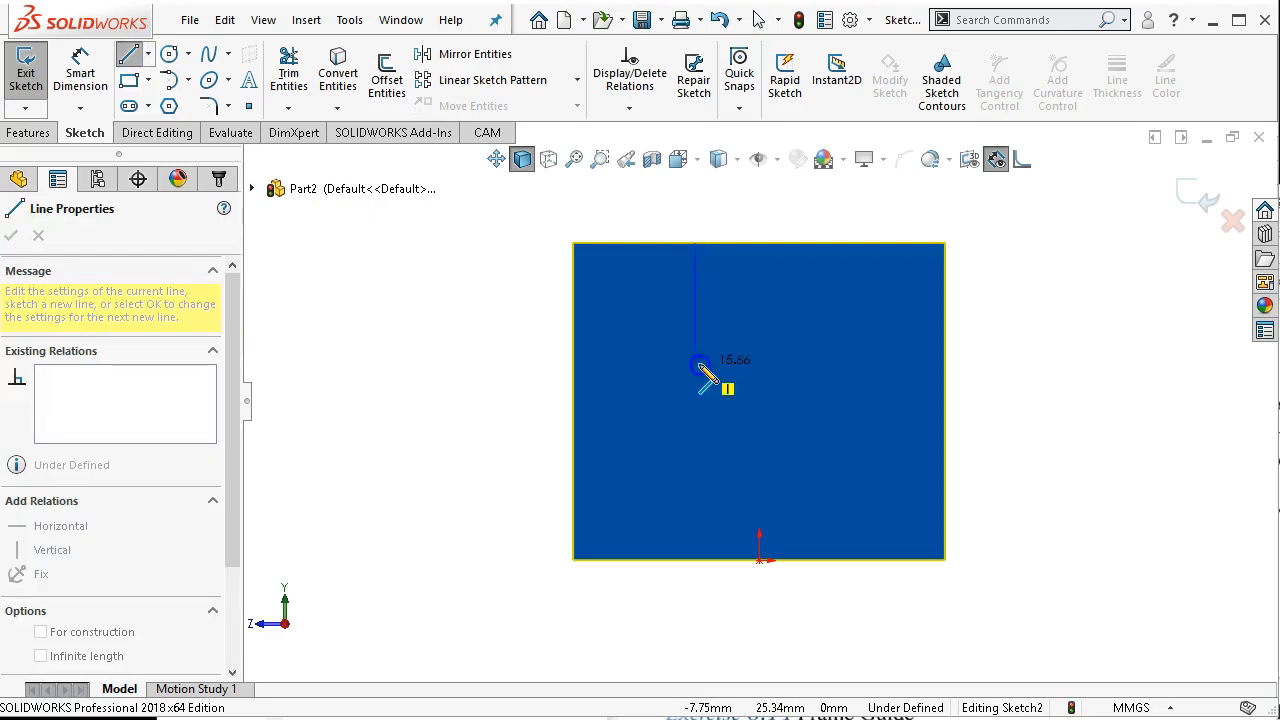
{"action": "left_click", "coordinate": [697, 364]}
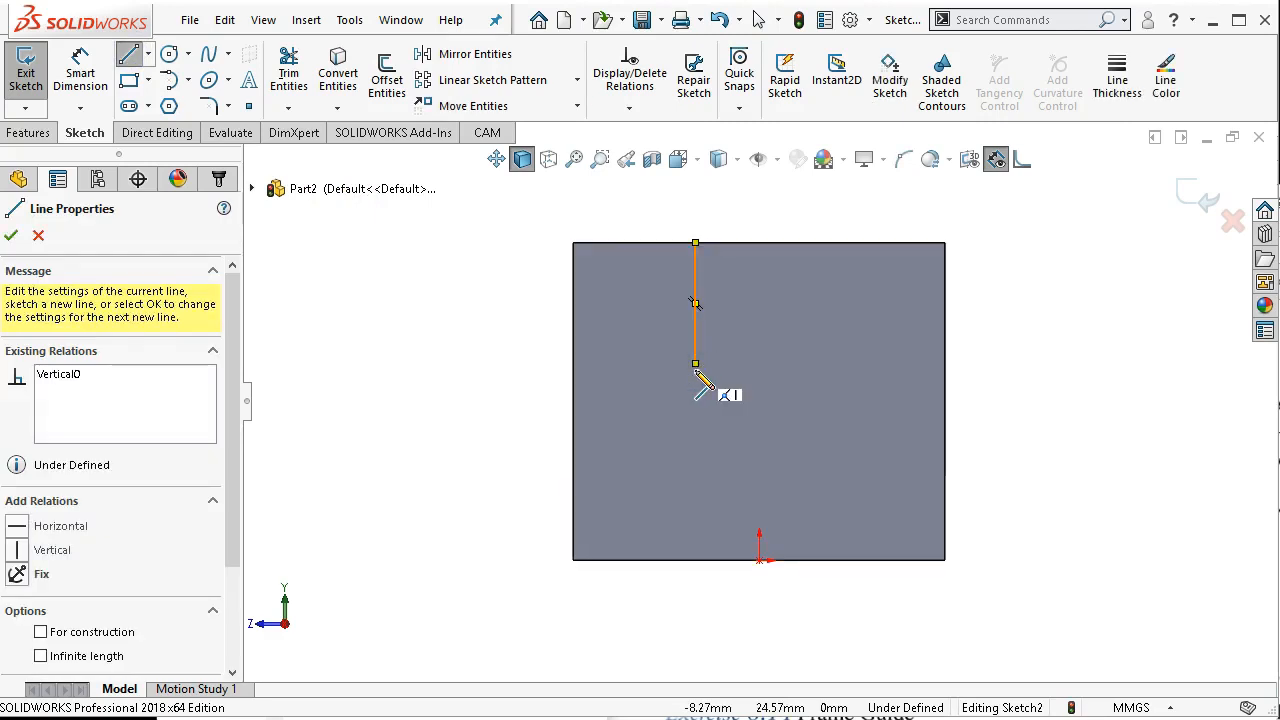
{"action": "left_click", "coordinate": [695, 364]}
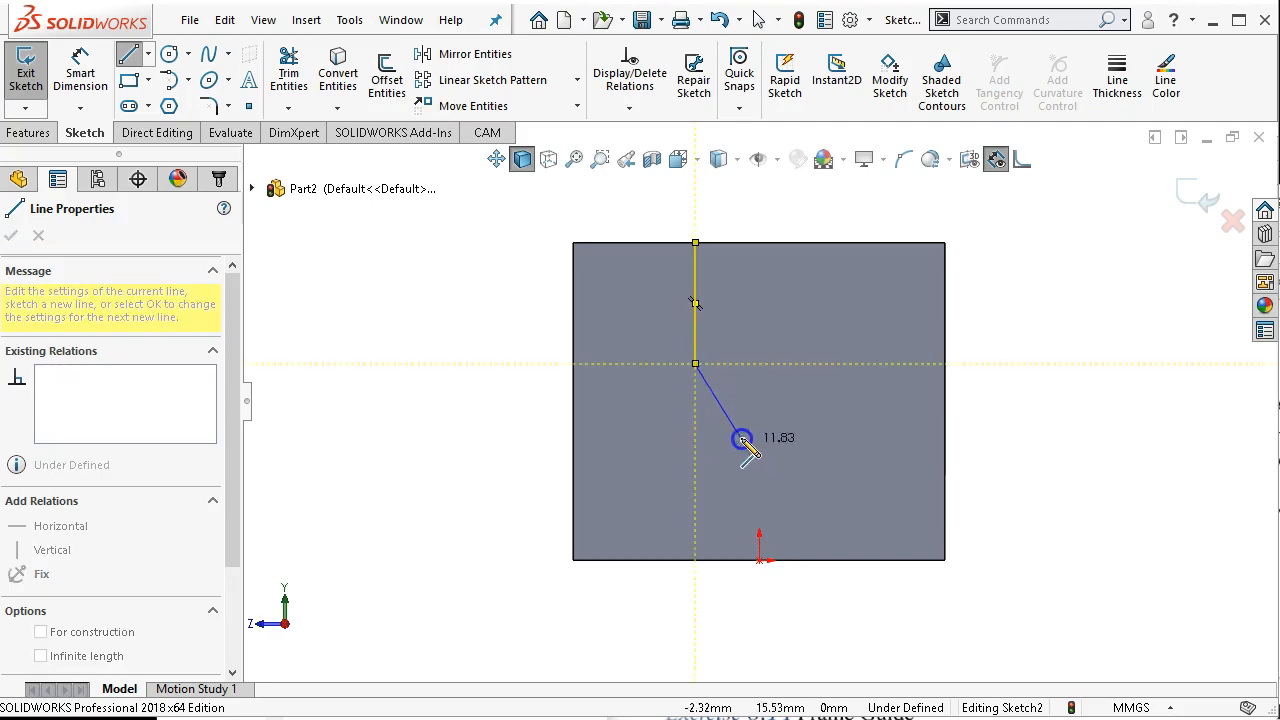
{"action": "left_click", "coordinate": [696, 366]}
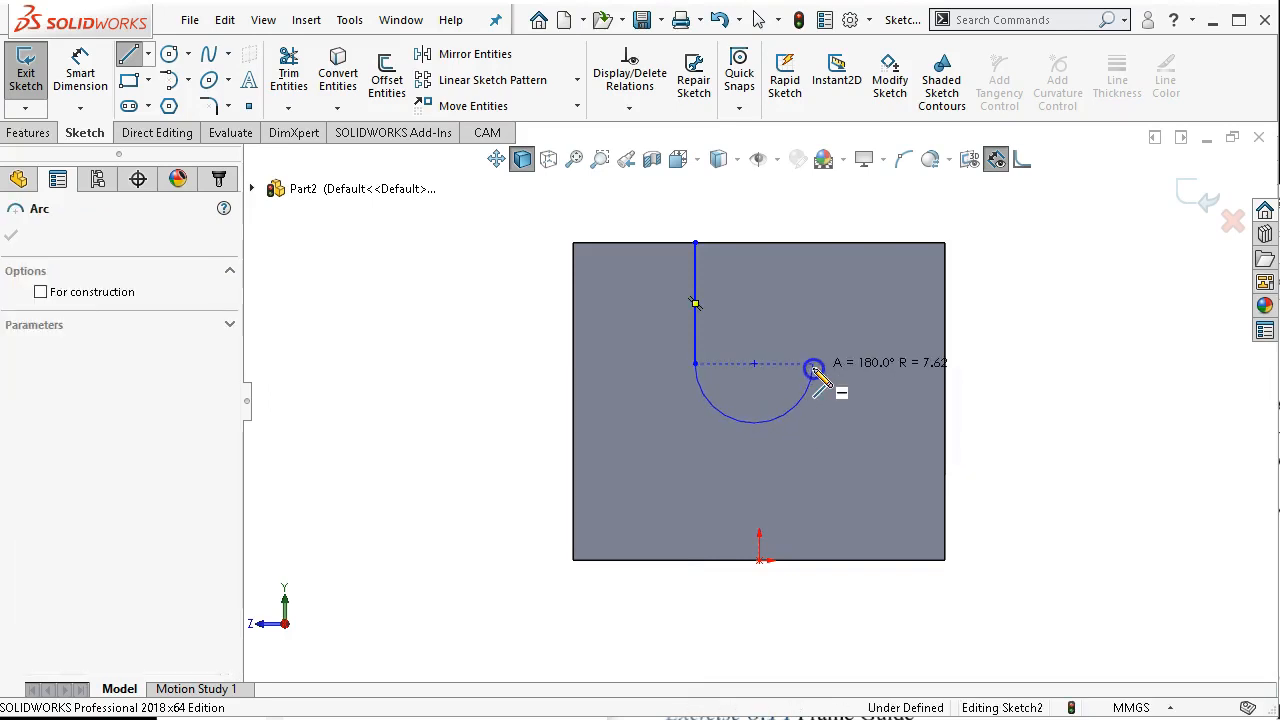
{"action": "left_click", "coordinate": [813, 366]}
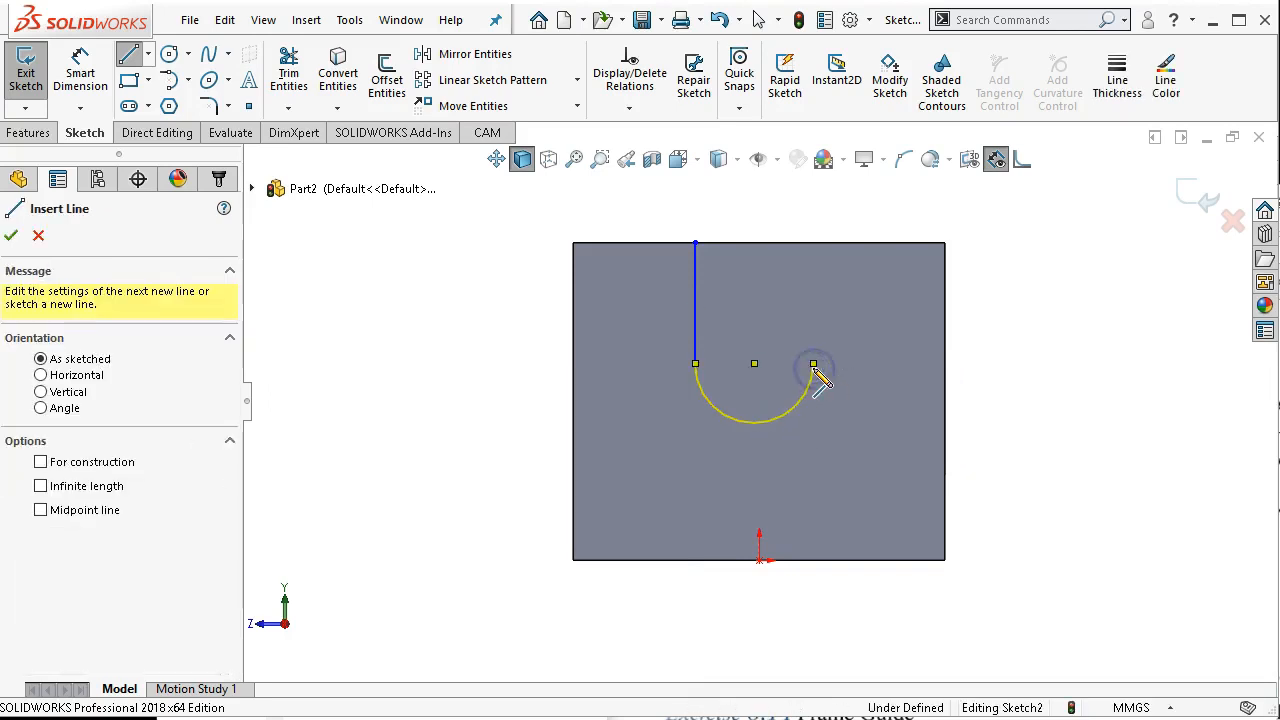
{"action": "double_click", "coordinate": [813, 244]}
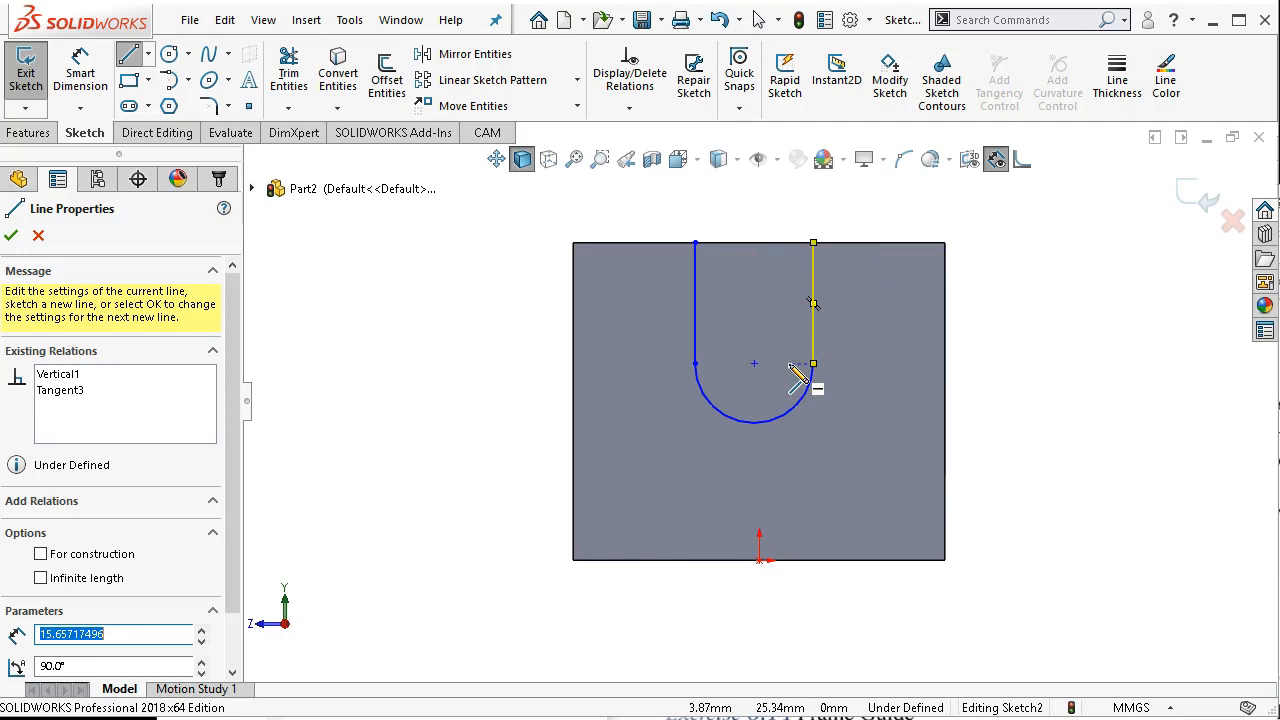
- Close the slot profile with a horizontal line between the upper ends of its two vertical lines, and end the Line command
{"action": "mouse_move", "coordinate": [766, 366]}
{"action": "middle_mouse_down"}
{"action": "mouse_move", "coordinate": [863, 388]}
{"action": "mouse_move", "coordinate": [887, 435]}
{"action": "middle_mouse_up"}
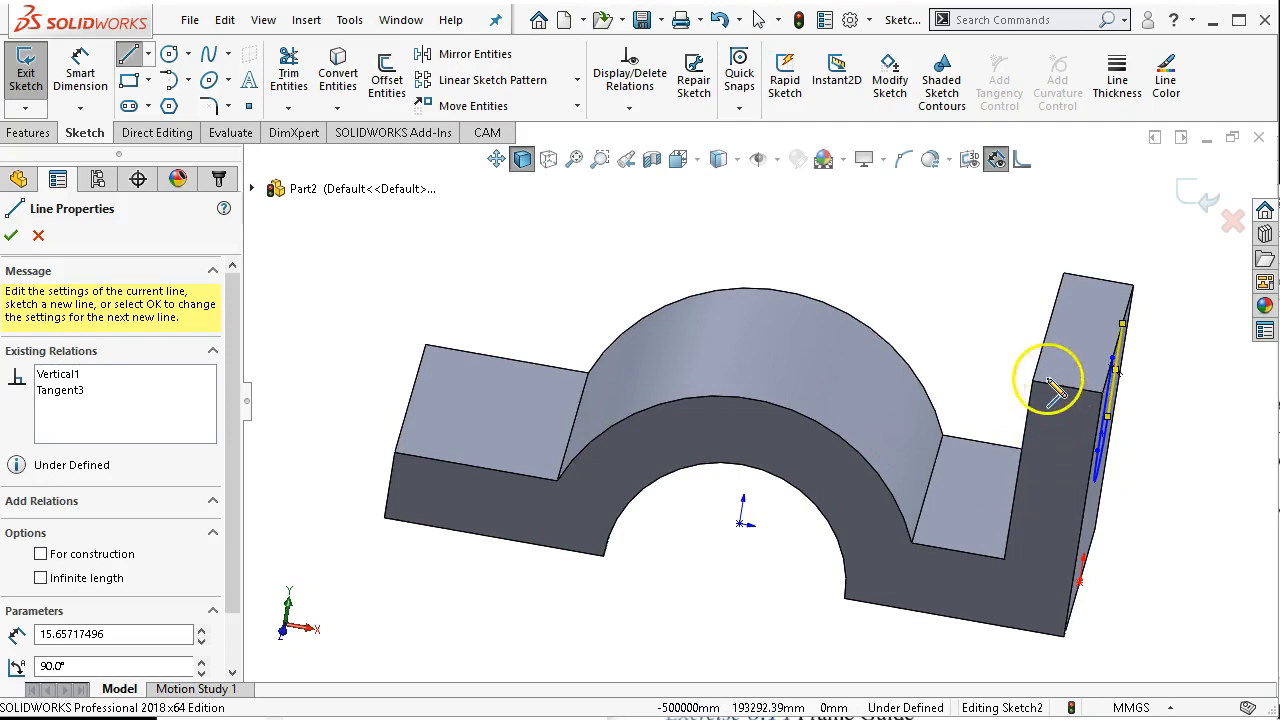
{"action": "middle_click_drag", "start_coordinate": [929, 274], "coordinate": [890, 245]}
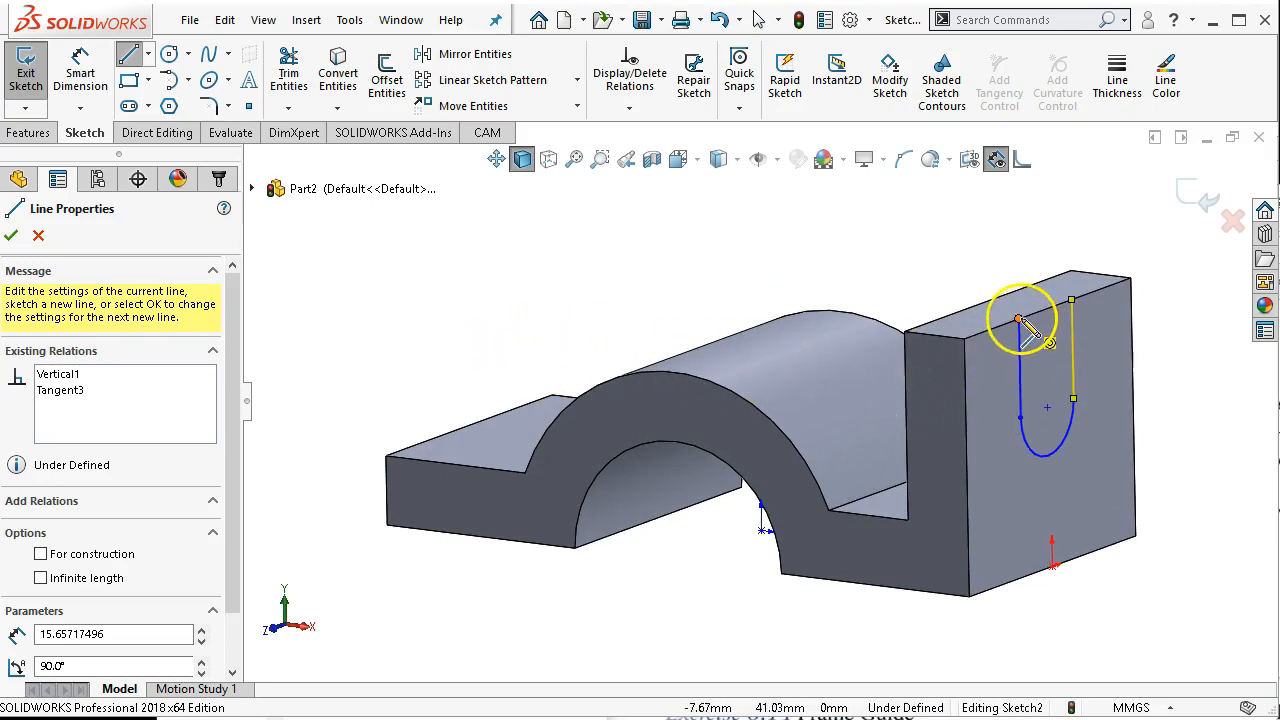
{"action": "left_click", "coordinate": [1071, 301]}
{"action": "left_click", "coordinate": [1018, 318]}
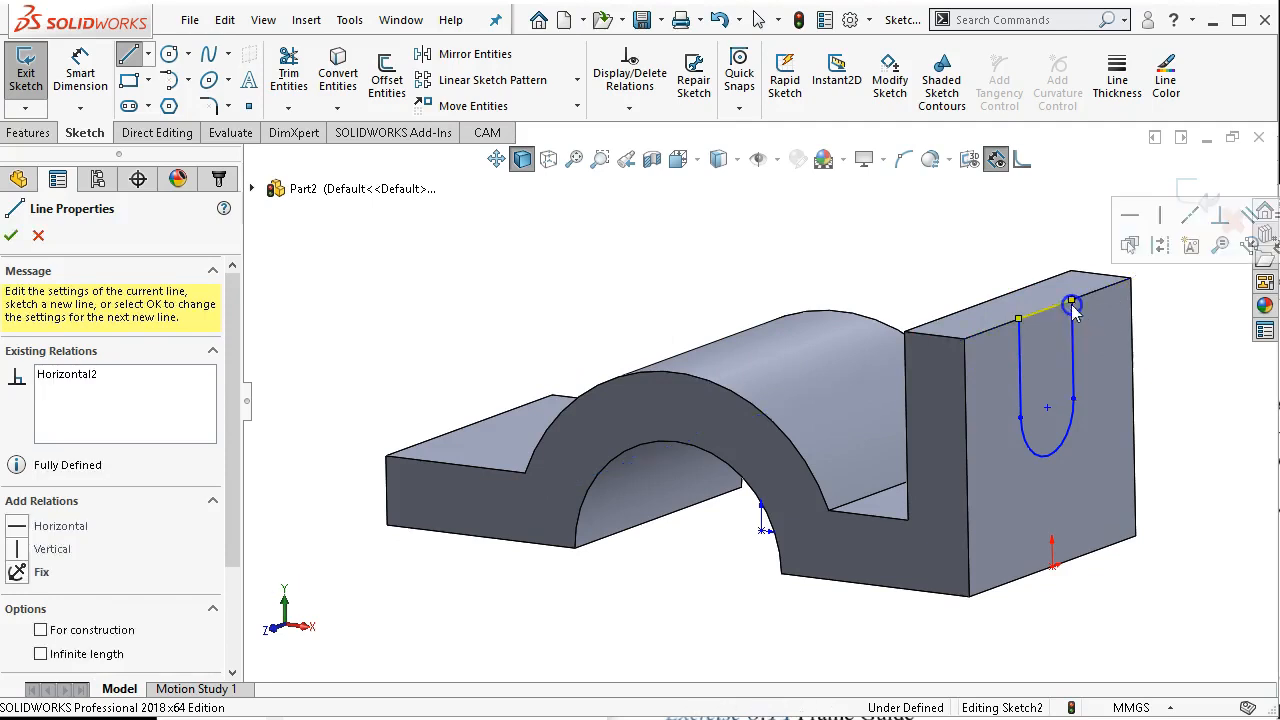
{"action": "right_click", "coordinate": [1057, 205]}
{"action": "left_click", "coordinate": [1105, 215]}
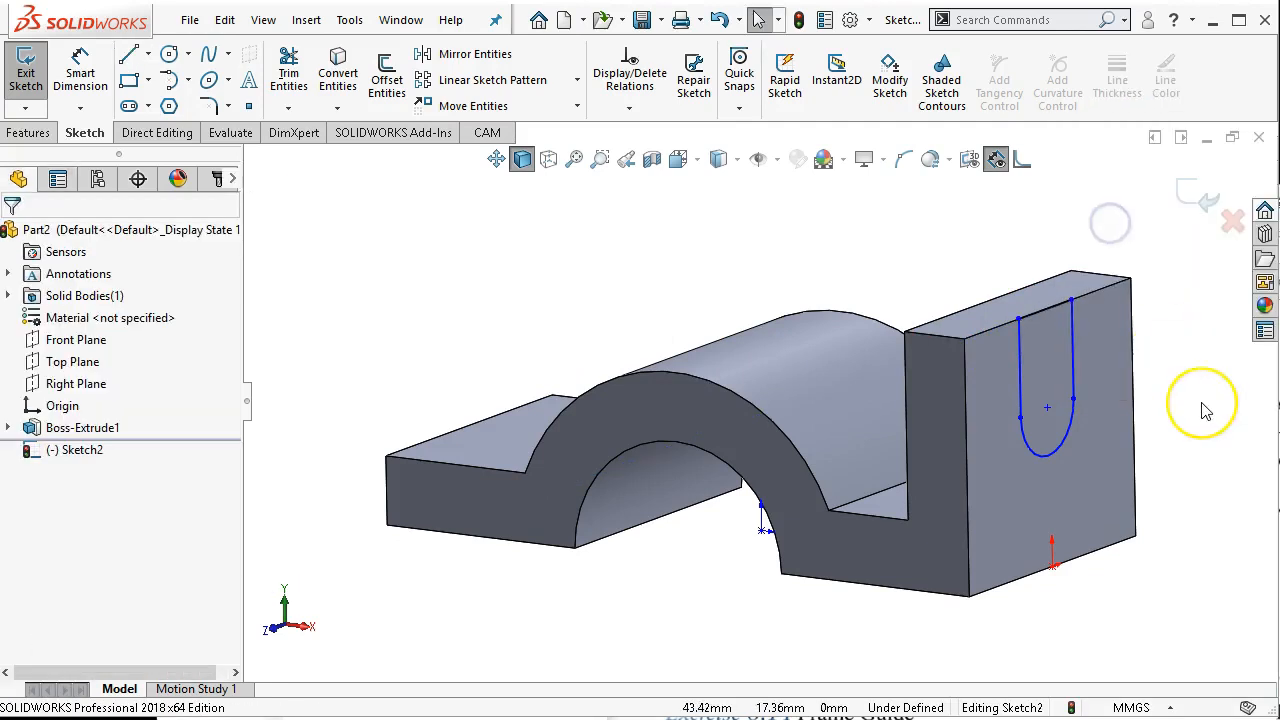
- View the sketch face straight on and stretch the slot by its arc's right endpoint to a radius of about 9 mm
{"action": "key", "text": "ctrl+5"}
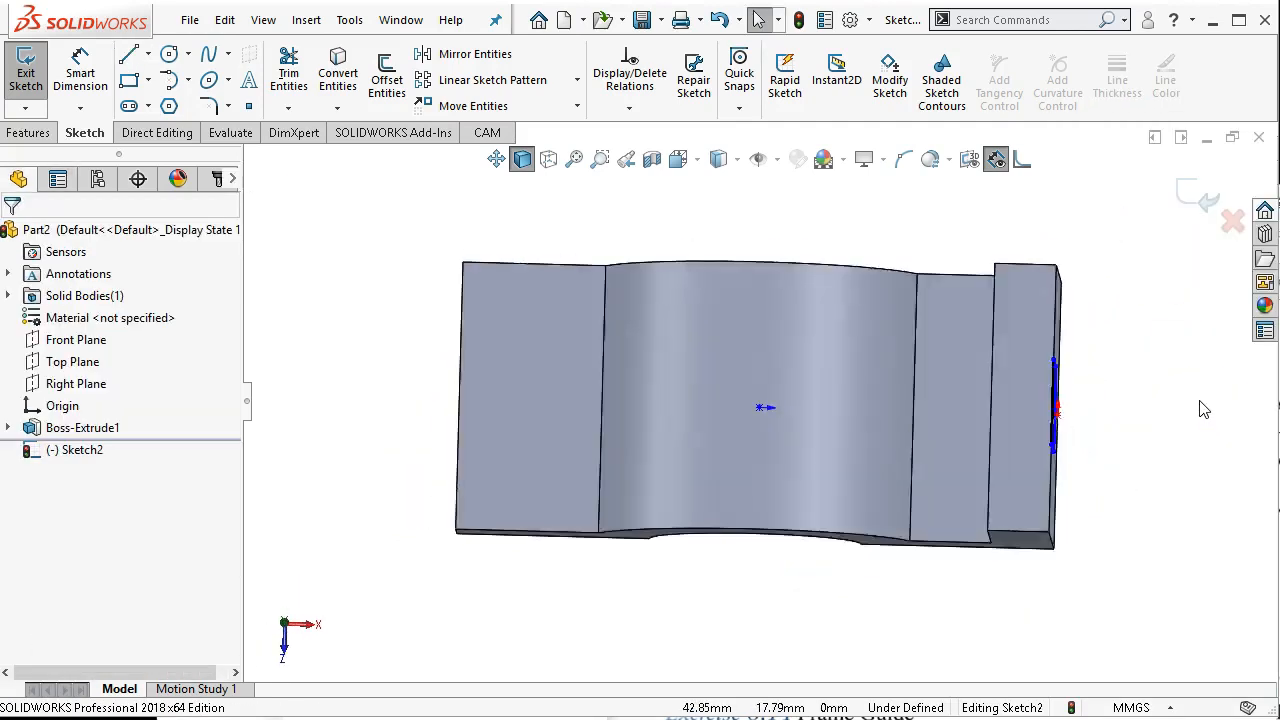
{"action": "key", "text": "ctrl+8"}
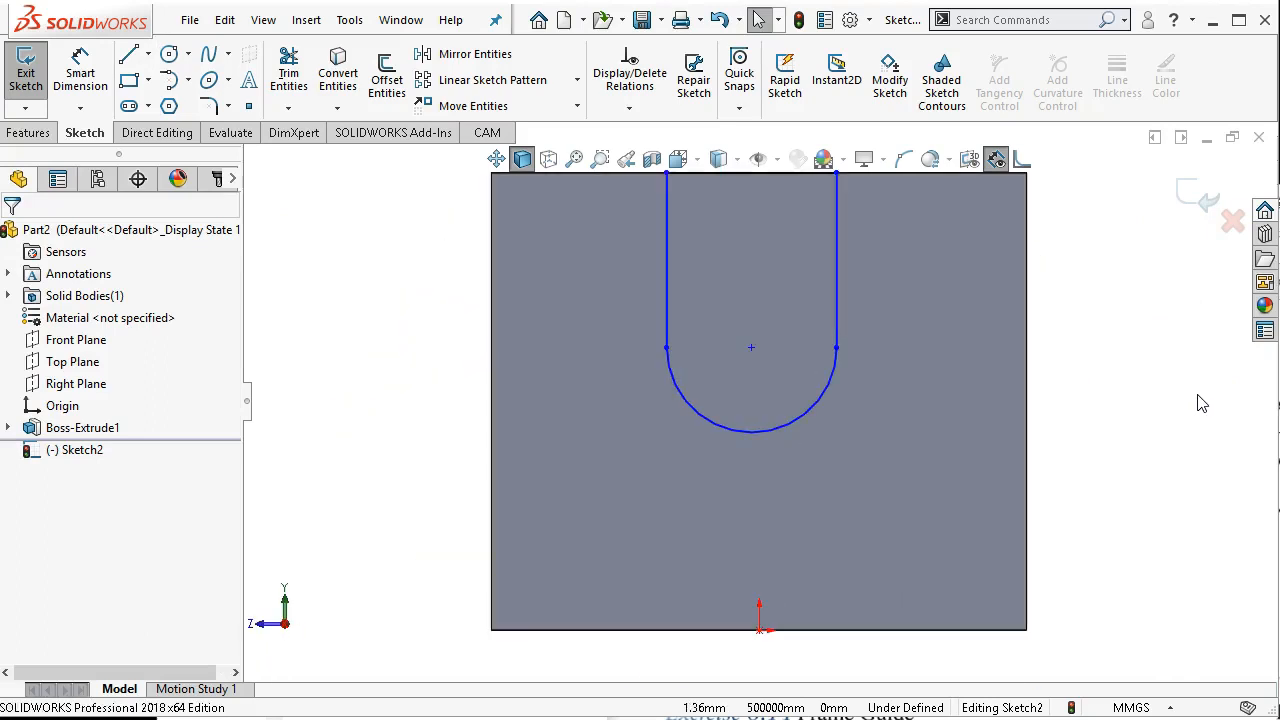
{"action": "left_click_drag", "start_coordinate": [835, 366], "coordinate": [866, 383]}
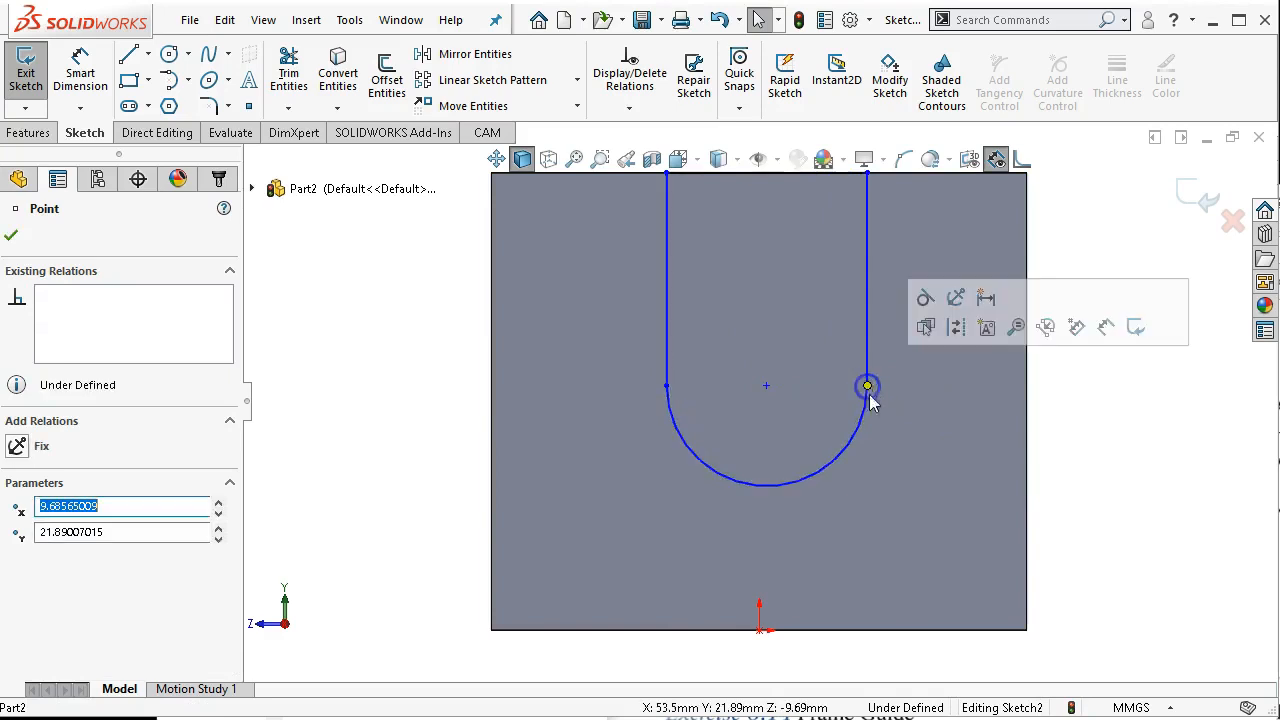
{"action": "key", "text": "f"}
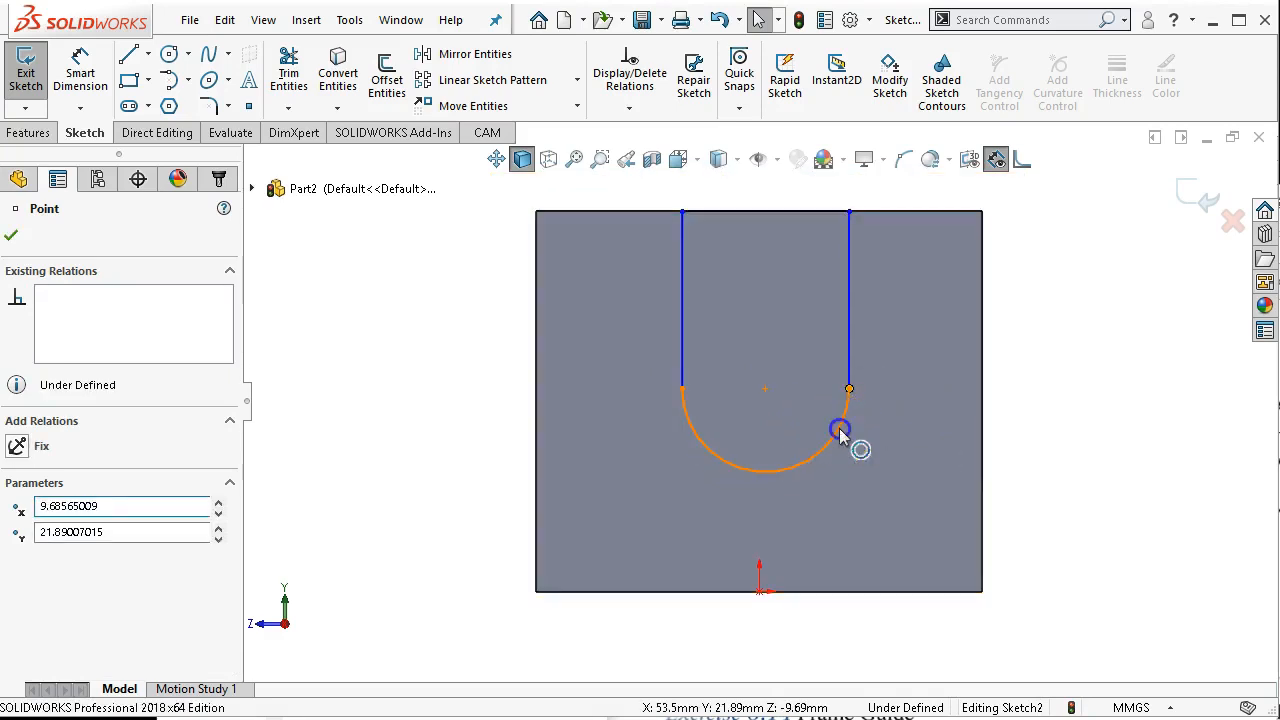
- Delete the tangent relation between the slot's arc and its right vertical line, and pull their shared endpoint down and outward
{"action": "left_click", "coordinate": [838, 426]}
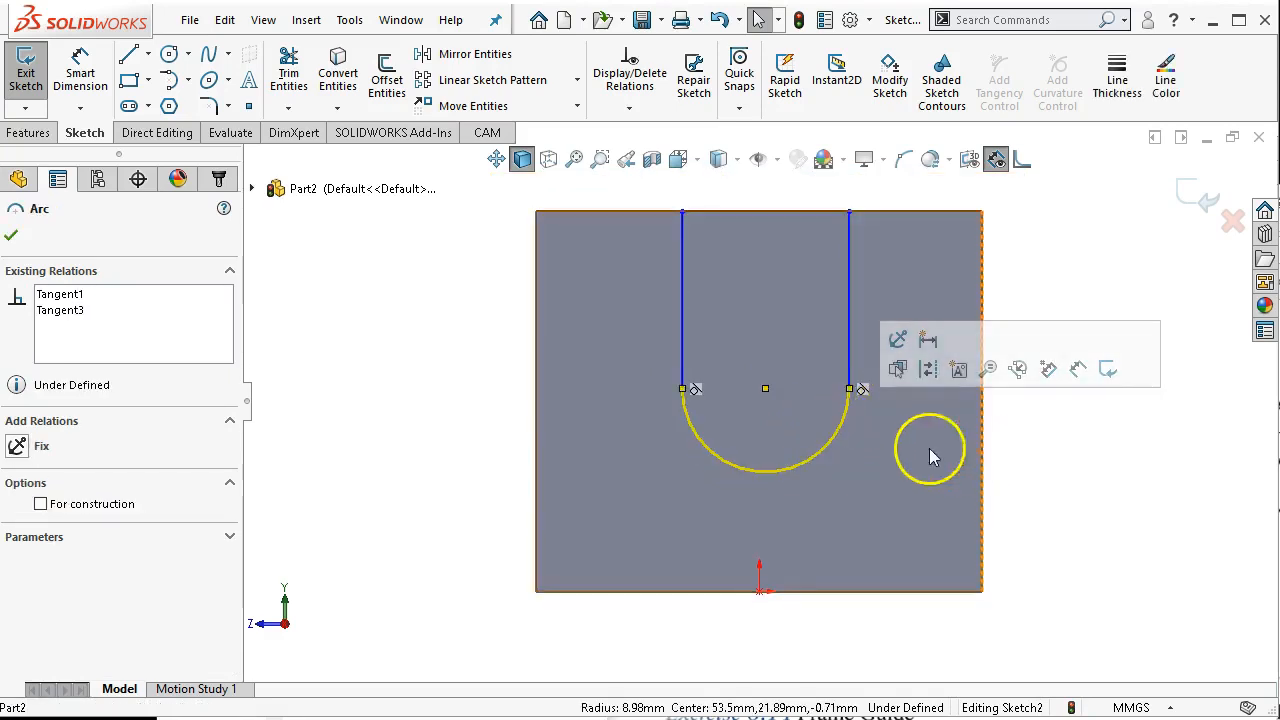
{"action": "scroll", "coordinate": [927, 448], "scroll_direction": "down", "scroll_amount": 3}
{"action": "left_click", "coordinate": [809, 345]}
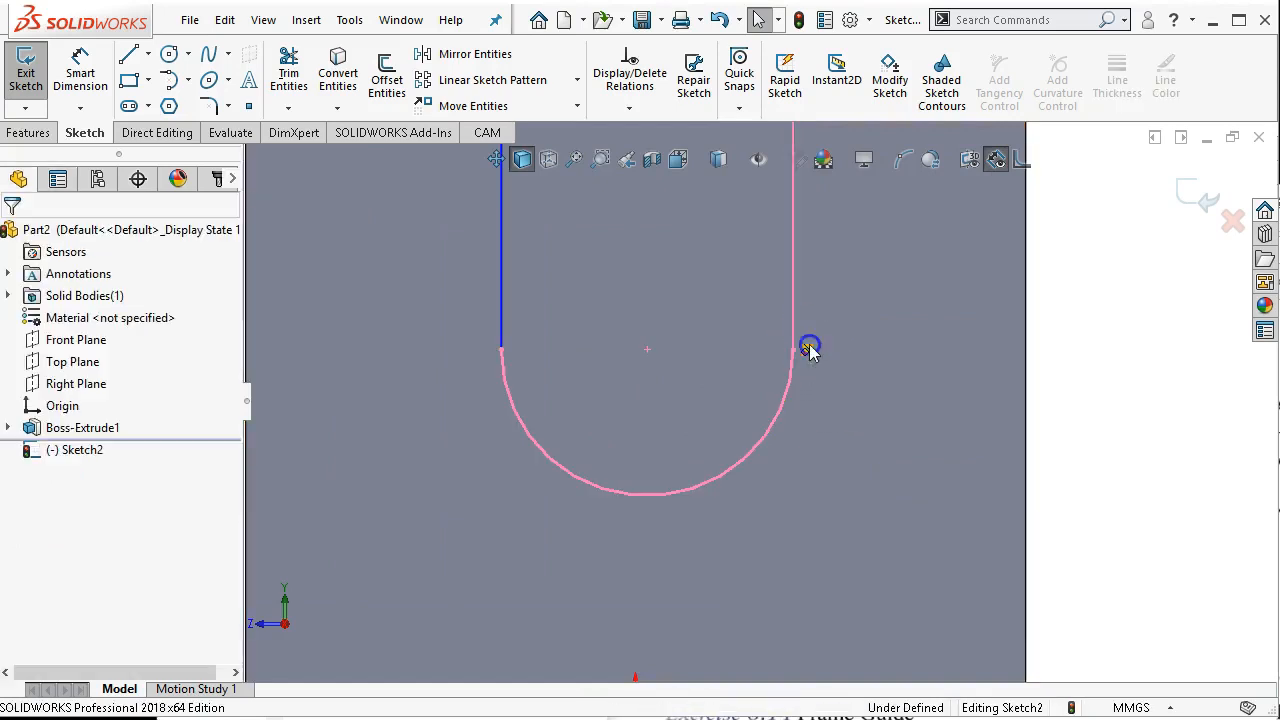
{"action": "key", "text": "Delete"}
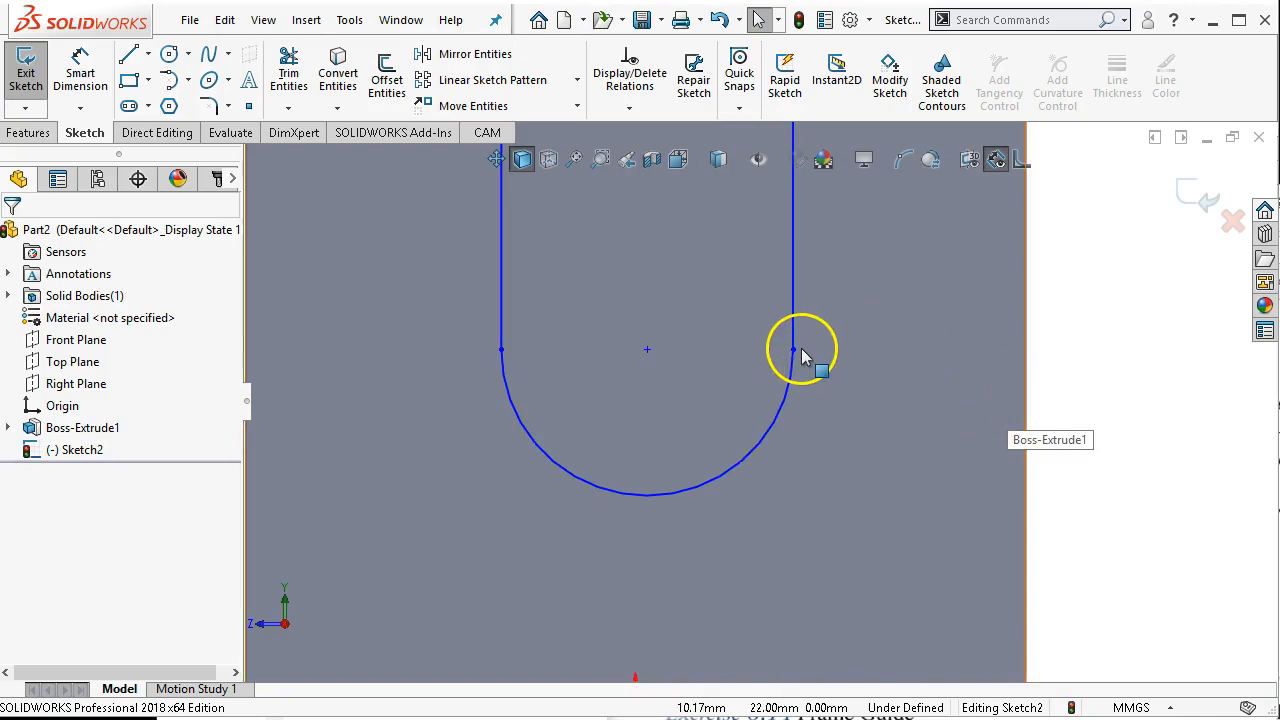
{"action": "left_click_drag", "start_coordinate": [792, 348], "coordinate": [829, 386]}
{"action": "scroll", "coordinate": [829, 386], "scroll_direction": "up", "scroll_amount": 3}
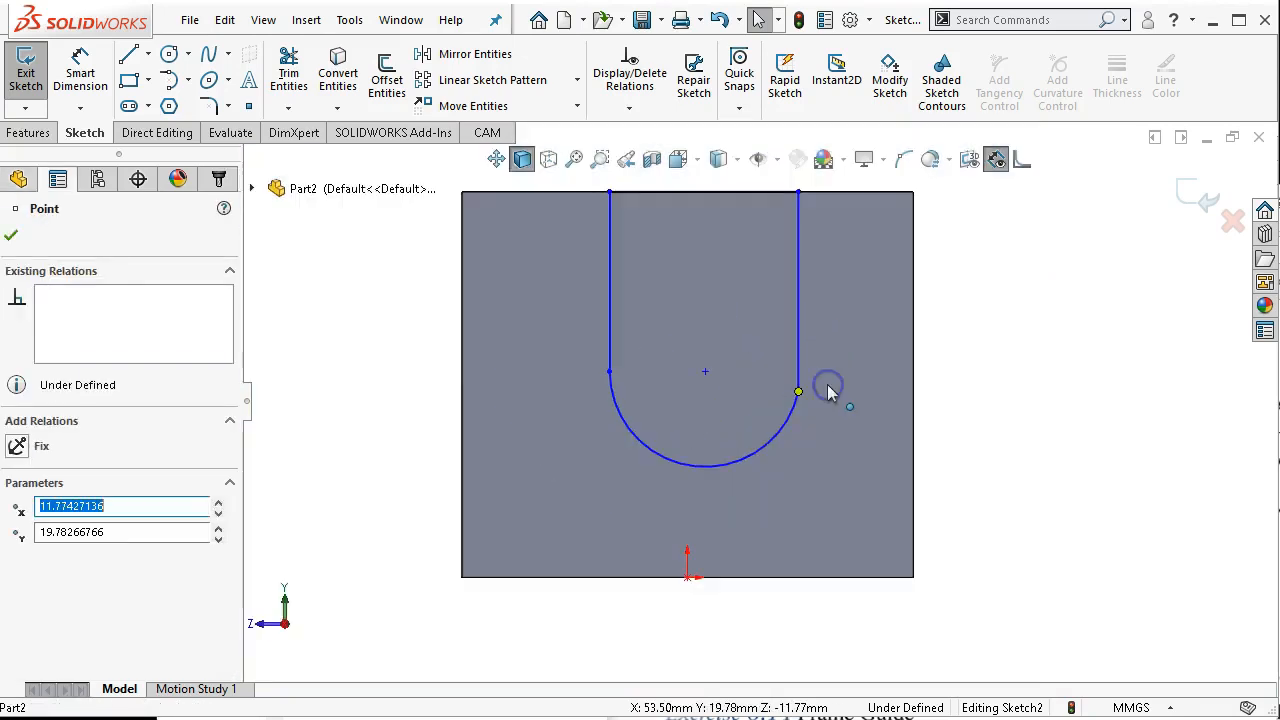
- Dimension the slot arc's centre 25 mm above the face's bottom edge
{"action": "left_click", "coordinate": [80, 70]}
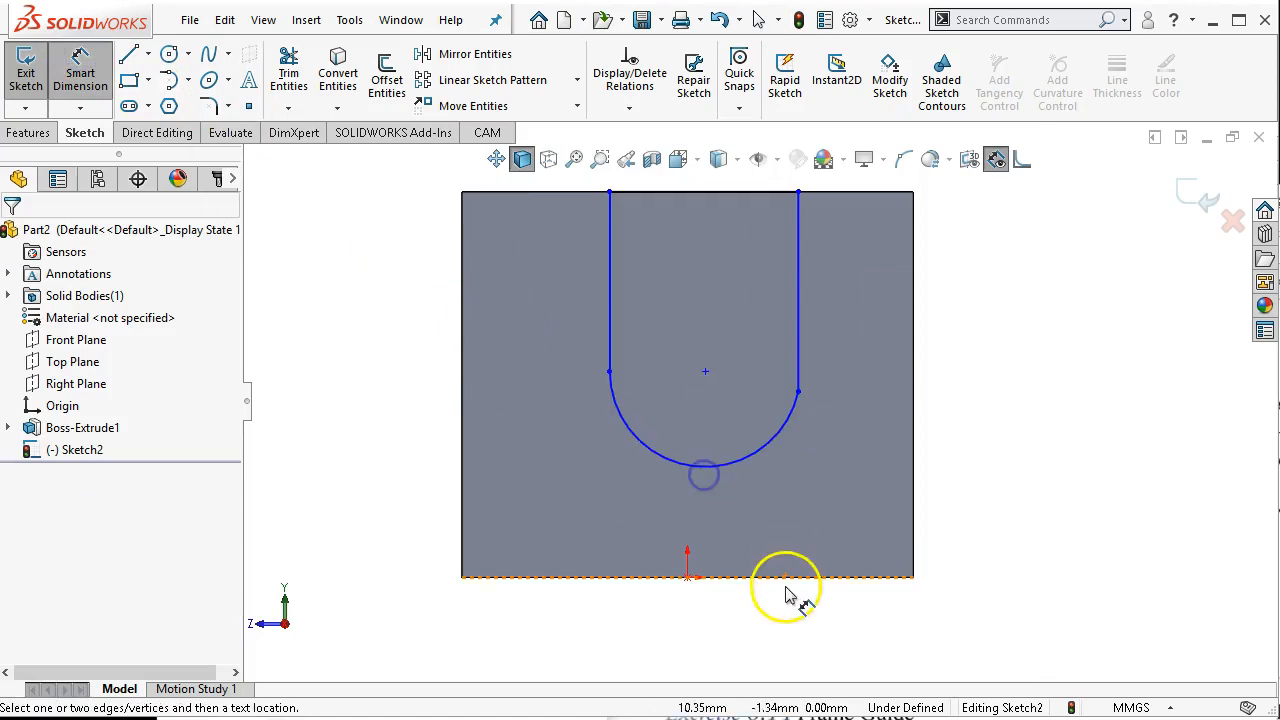
{"action": "left_click", "coordinate": [746, 460]}
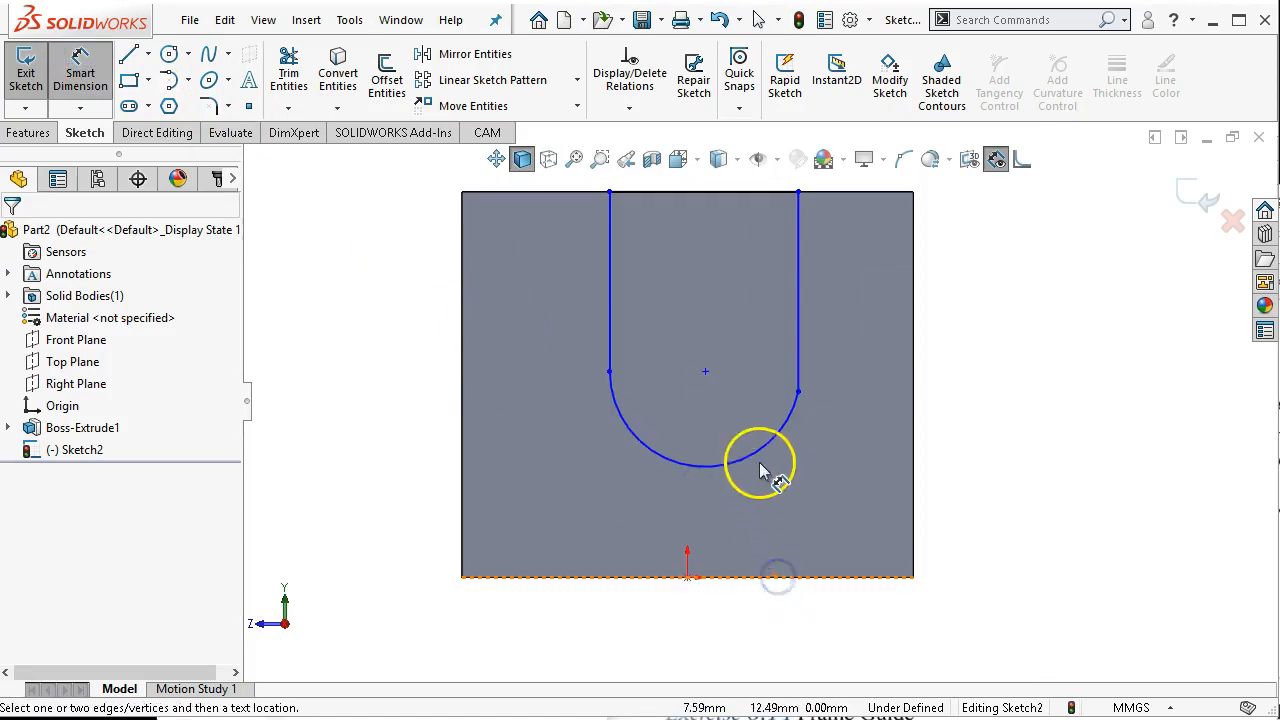
{"action": "left_click", "coordinate": [872, 579]}
{"action": "left_click", "coordinate": [982, 512]}
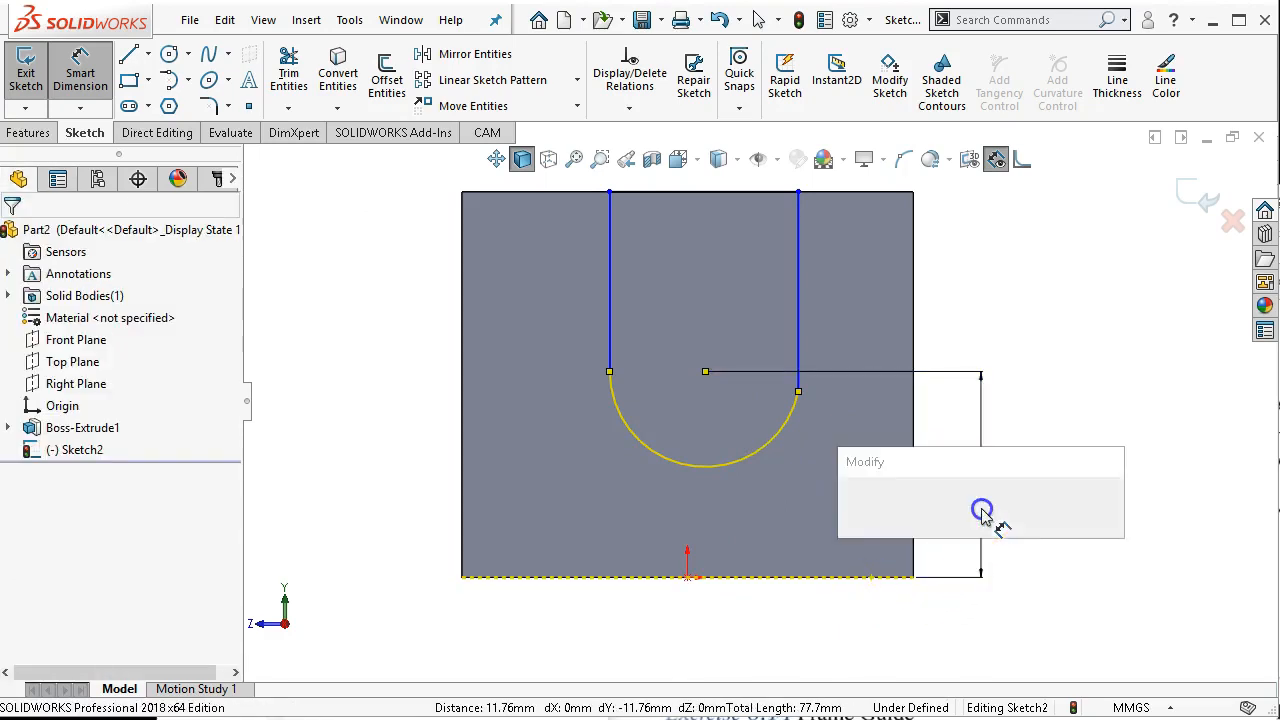
{"action": "type", "text": "25"}
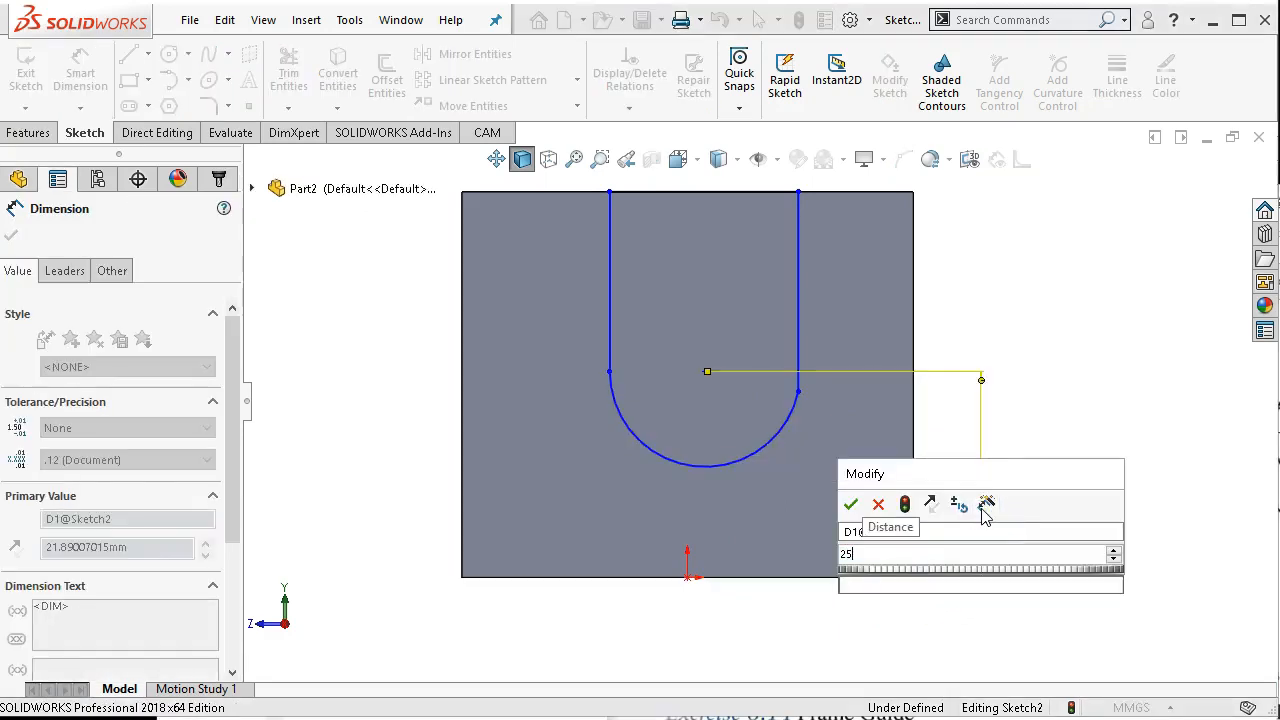
{"action": "key", "text": "Return"}
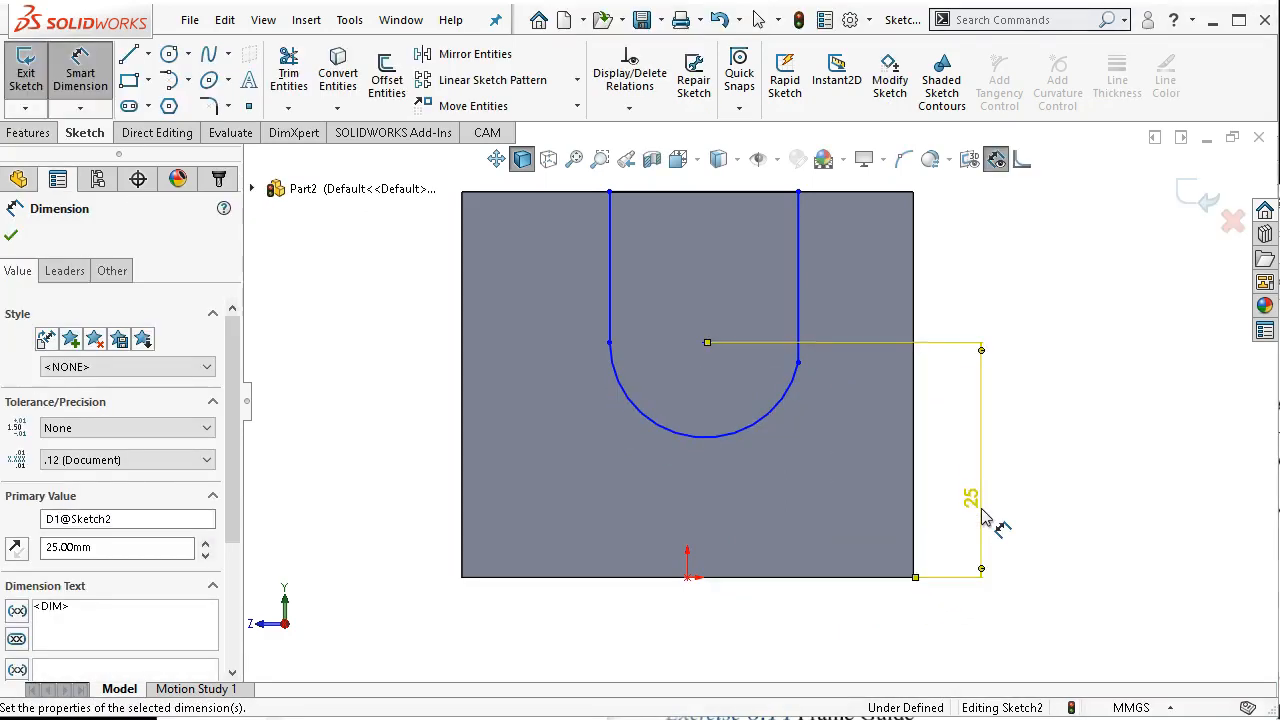
- Dimension the slot's width as 13 mm on its upper horizontal line
{"action": "left_click", "coordinate": [680, 192]}
{"action": "key", "text": "z"}
{"action": "left_click", "coordinate": [712, 201]}
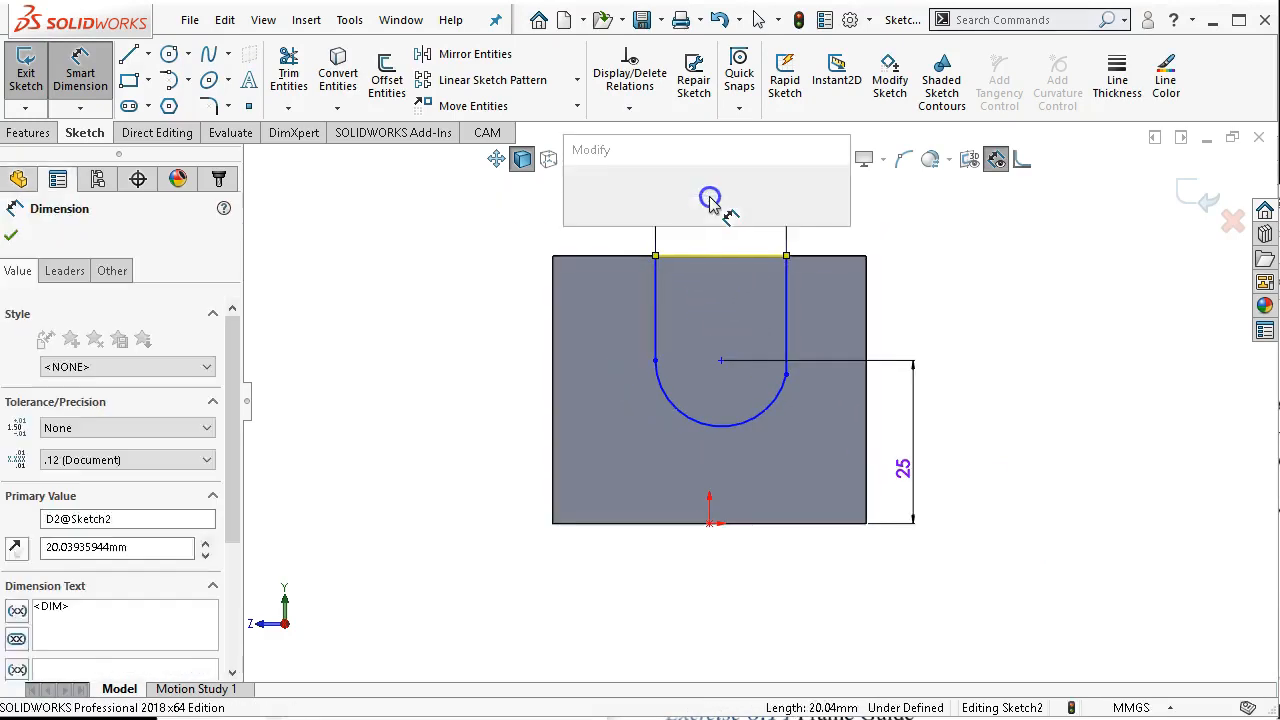
{"action": "type", "text": "13"}
{"action": "key", "text": "Return"}
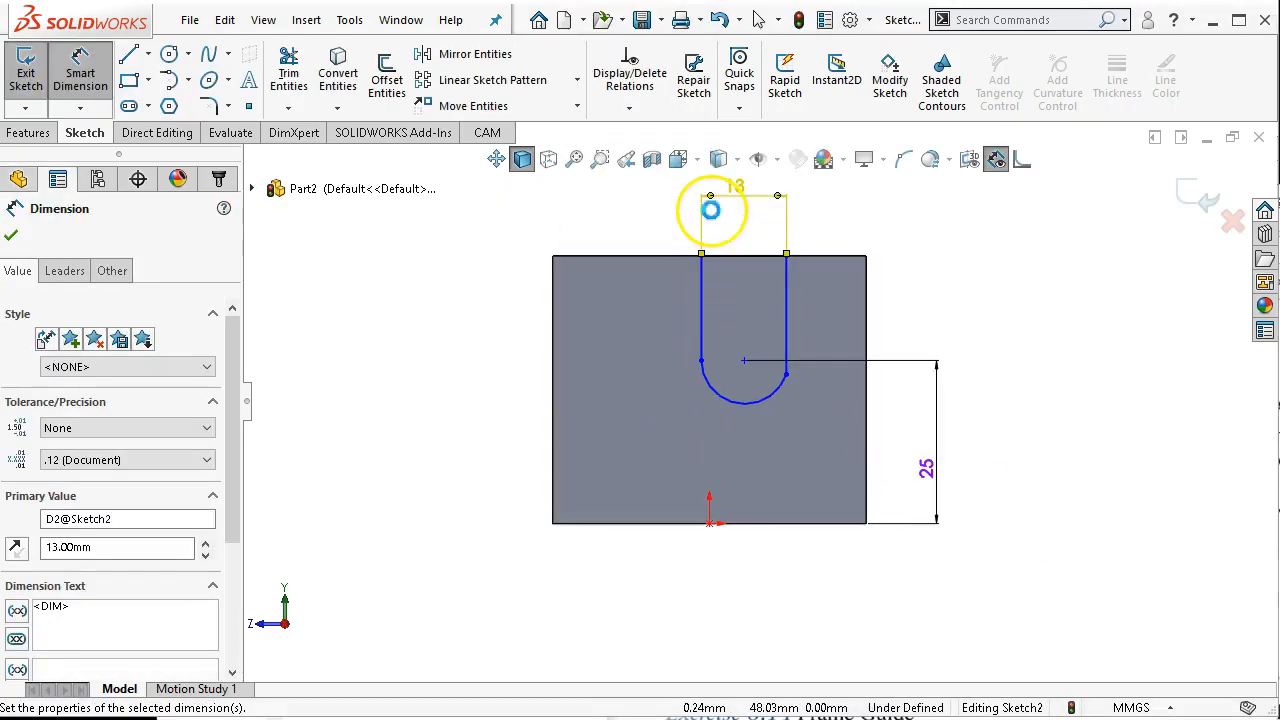
{"action": "scroll", "coordinate": [930, 290], "scroll_direction": "down", "scroll_amount": 2}
{"action": "right_click", "coordinate": [930, 290]}
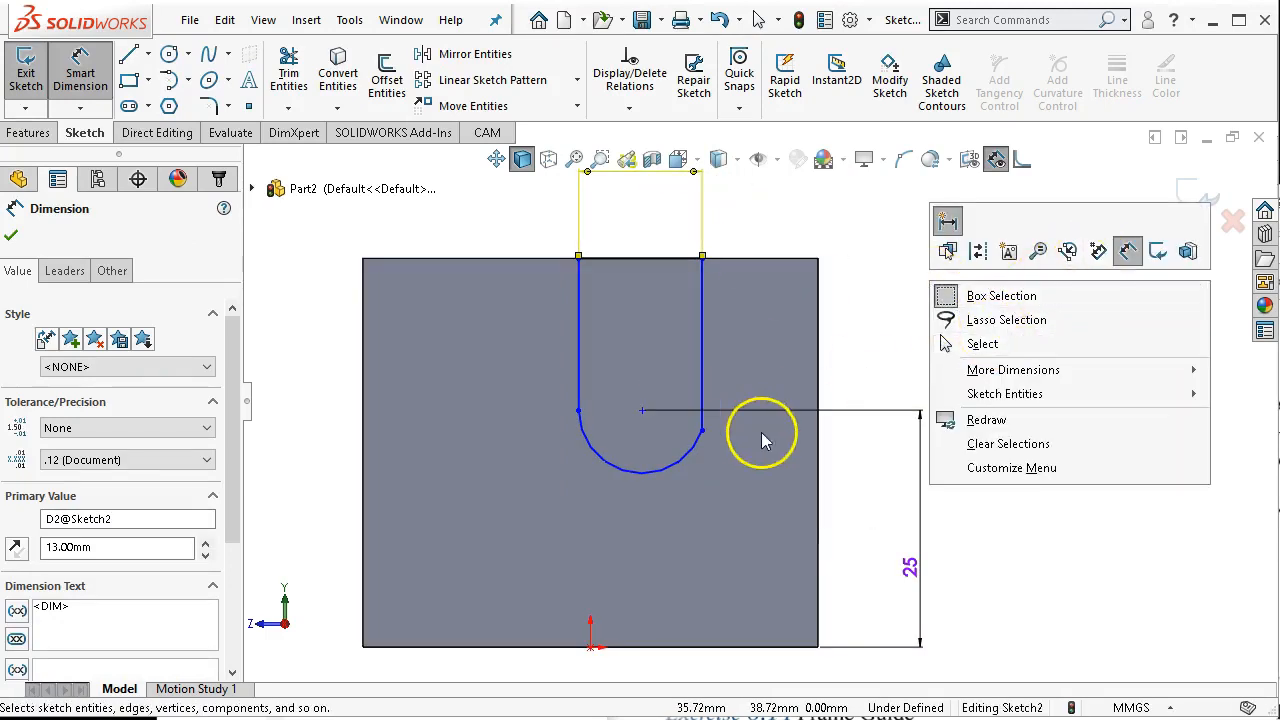
{"action": "left_click", "coordinate": [886, 329]}
{"action": "scroll", "coordinate": [770, 400], "scroll_direction": "up", "scroll_amount": 2}
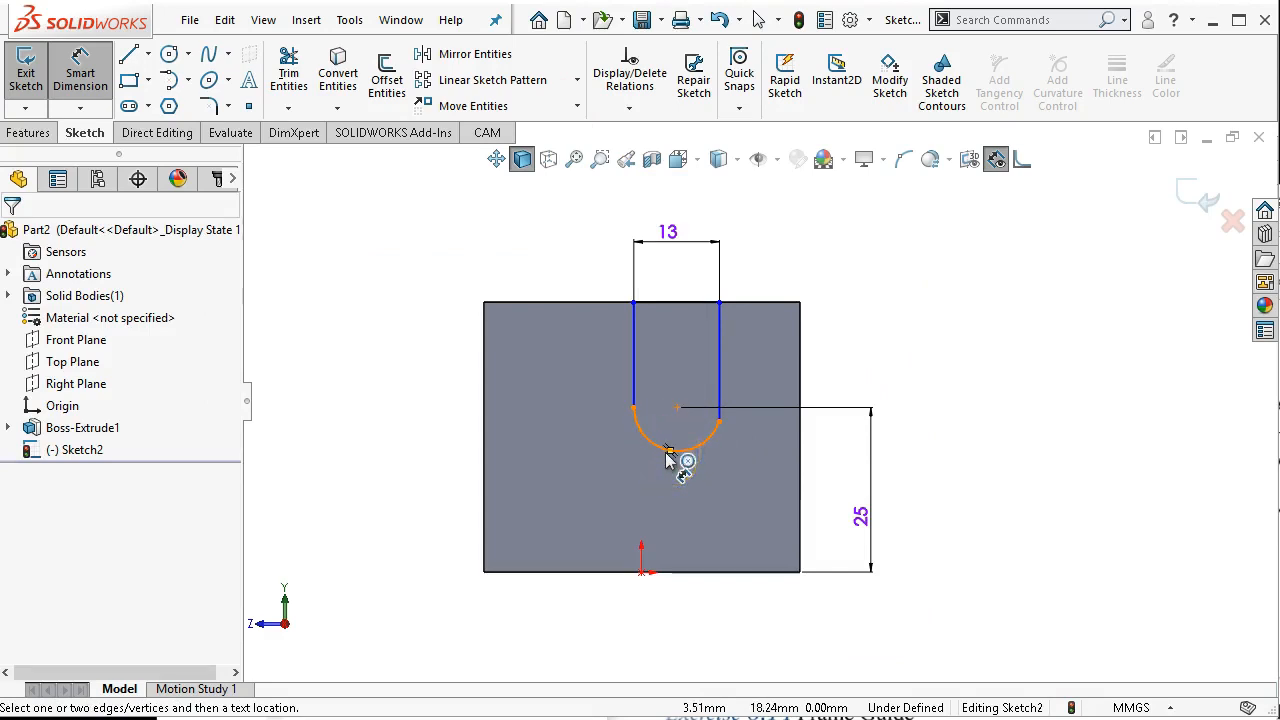
- Dimension the slot arc's centre 24 mm from the face's left edge
{"action": "left_click", "coordinate": [668, 452]}
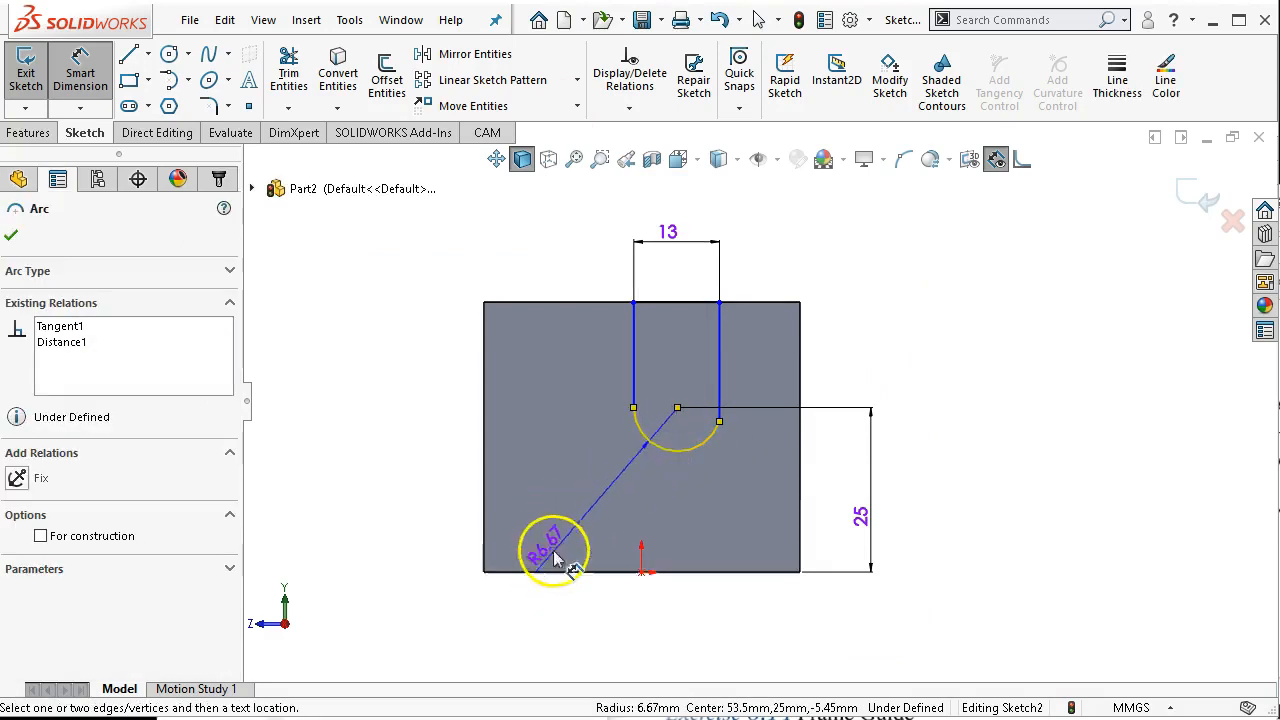
{"action": "left_click", "coordinate": [490, 465]}
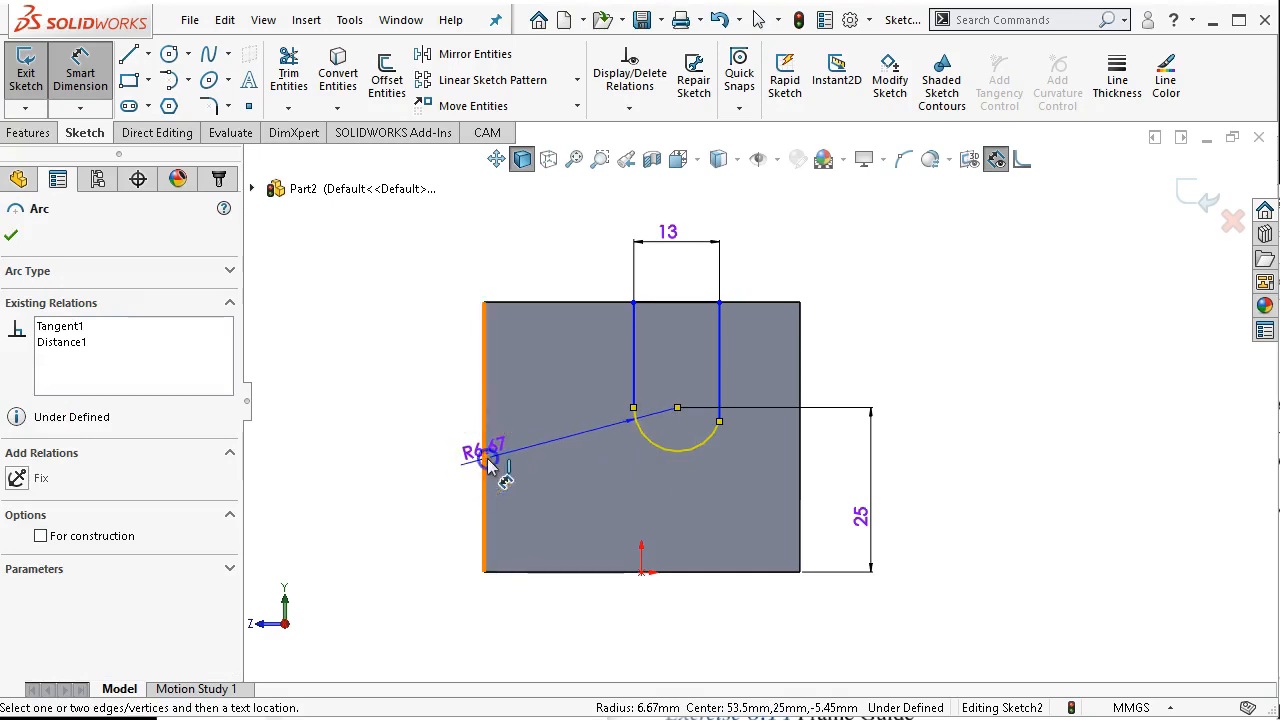
{"action": "left_click", "coordinate": [553, 592]}
{"action": "type", "text": "24"}
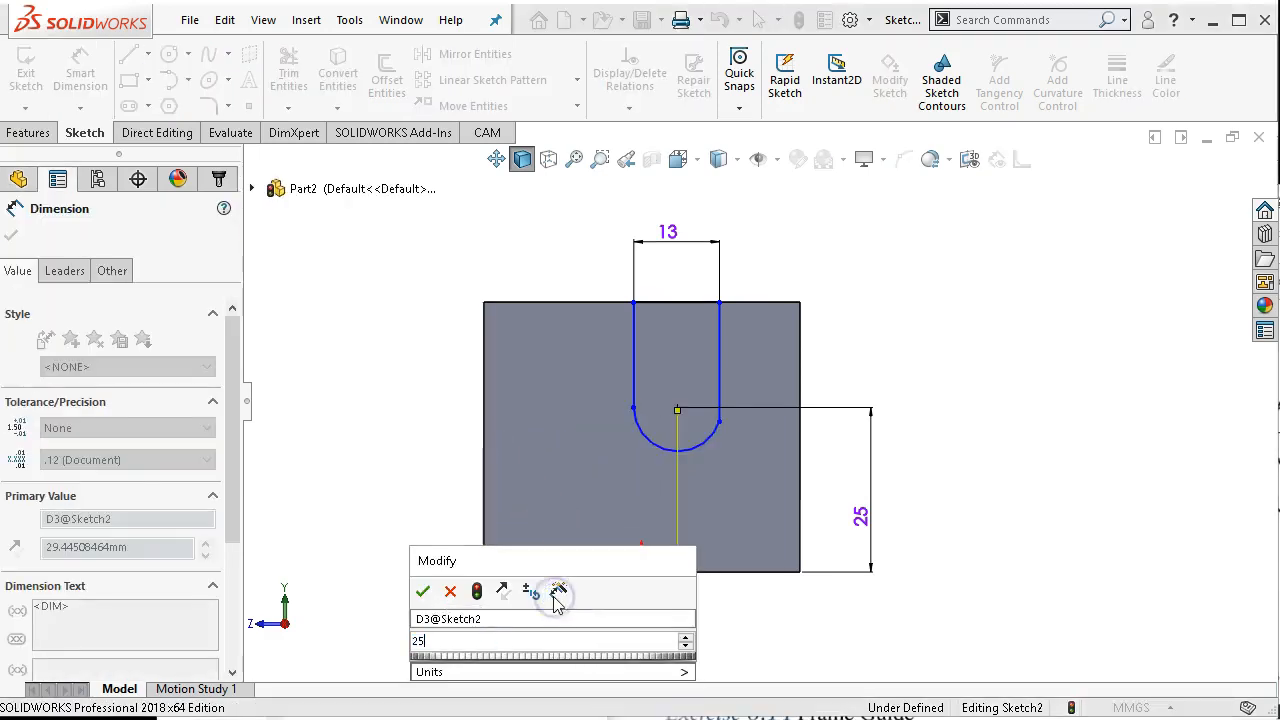
{"action": "key", "text": "Return"}
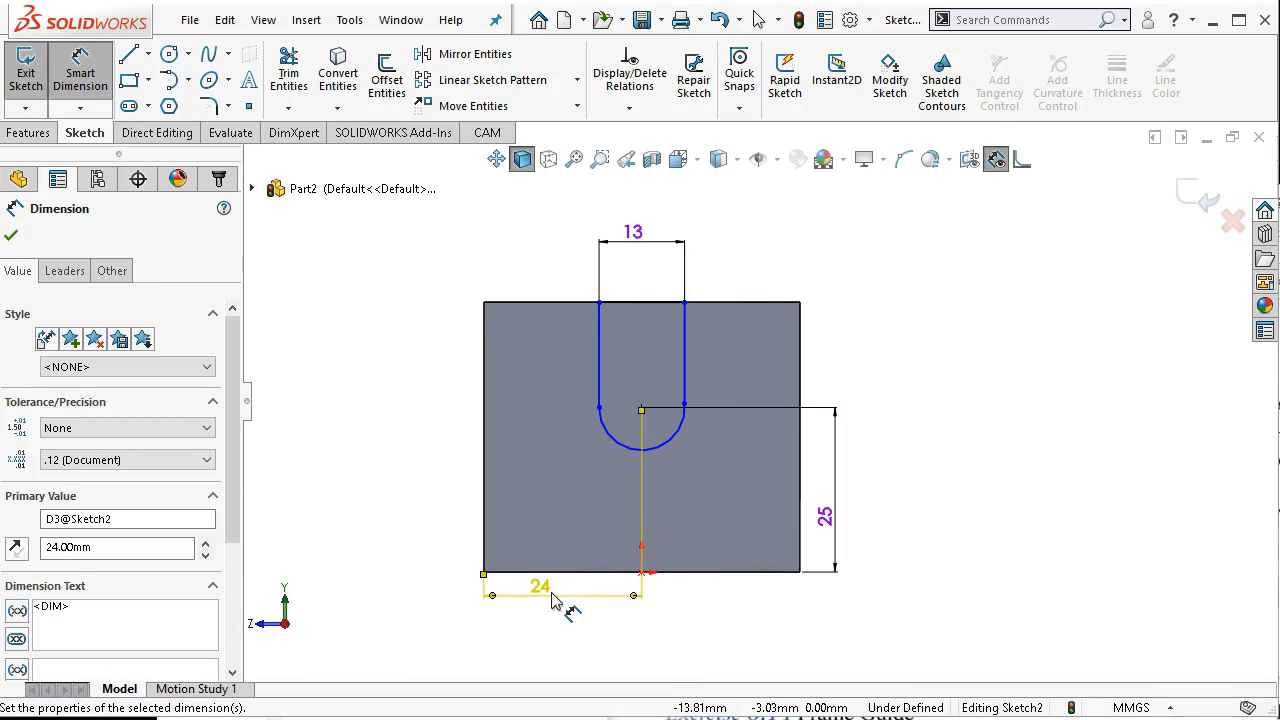
{"action": "right_click", "coordinate": [857, 312]}
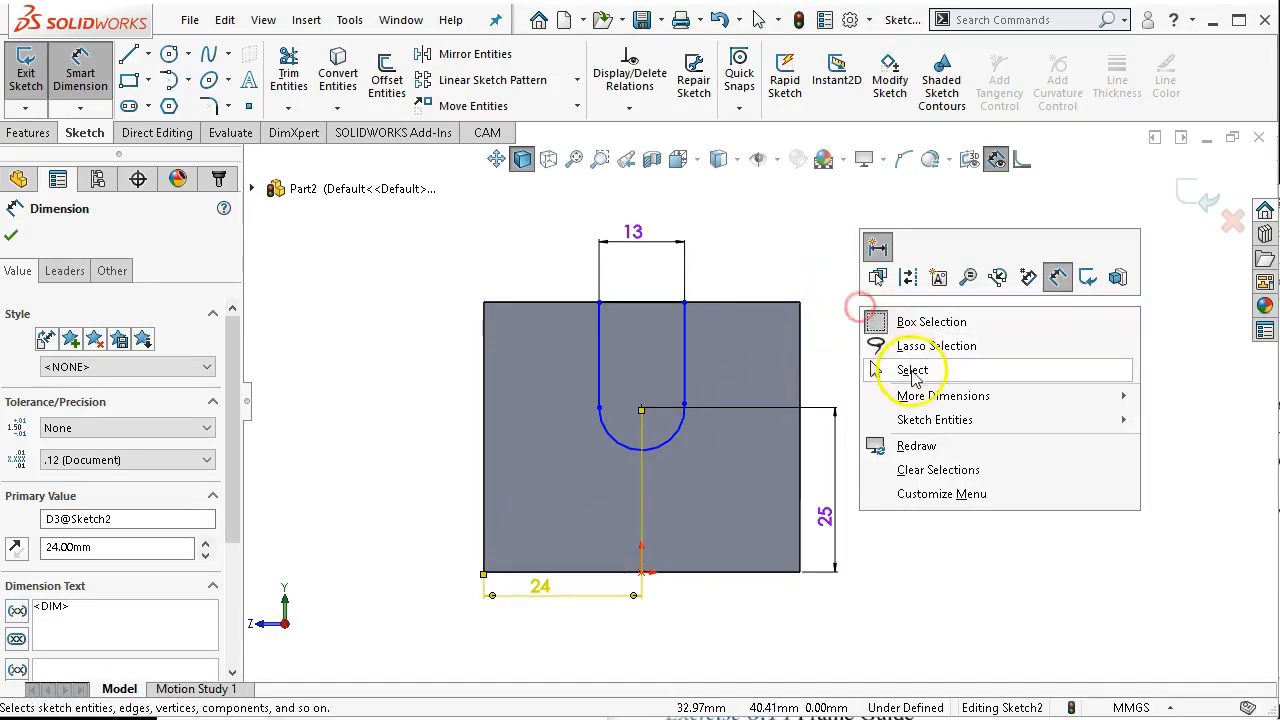
- Pull the slot's upper right corner inward and the arc's right endpoint back down to test the sketch's remaining freedom
{"action": "left_click", "coordinate": [910, 366]}
{"action": "scroll", "coordinate": [571, 475], "scroll_direction": "down", "scroll_amount": 2}
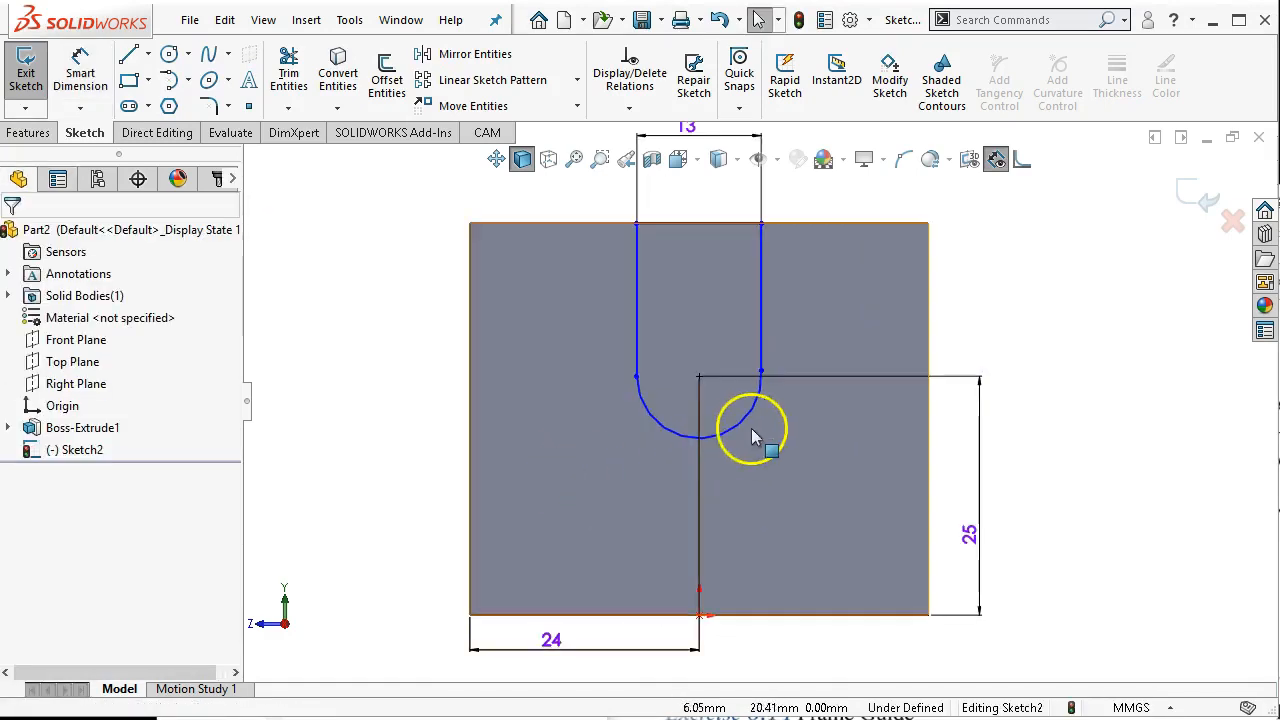
{"action": "left_click", "coordinate": [762, 225]}
{"action": "left_click_drag", "start_coordinate": [806, 232], "coordinate": [746, 243]}
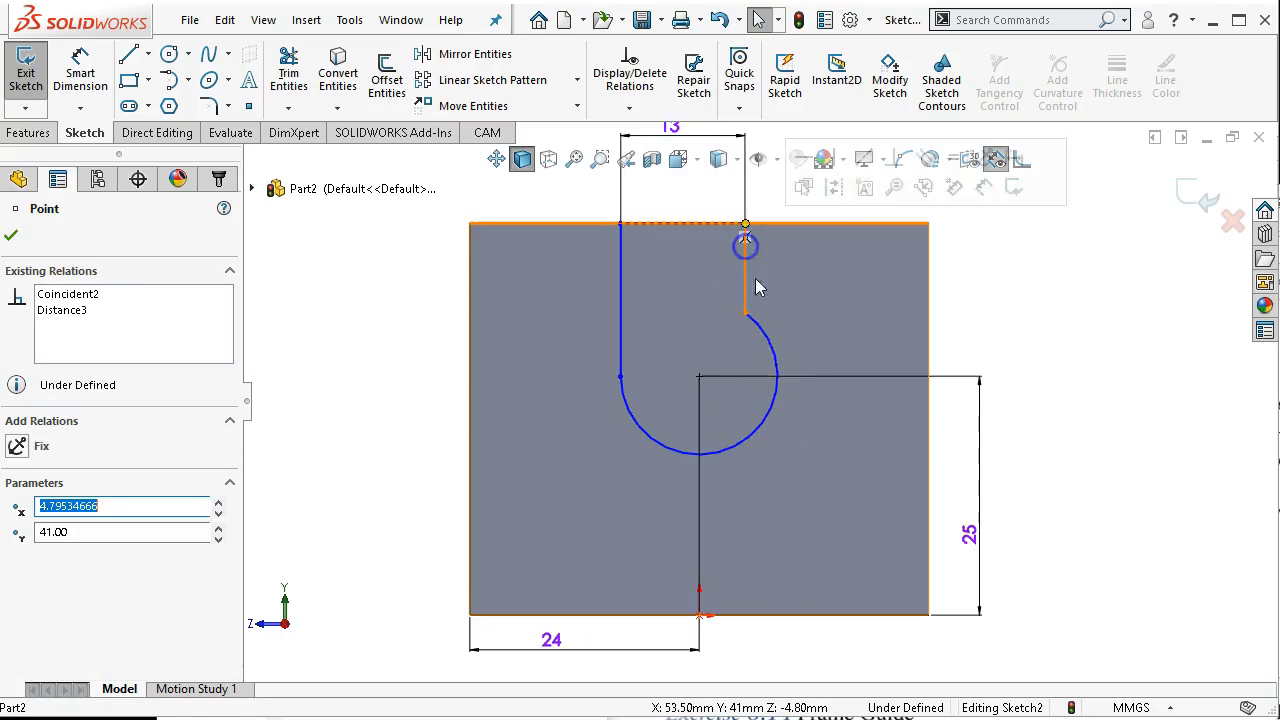
{"action": "left_click", "coordinate": [971, 310]}
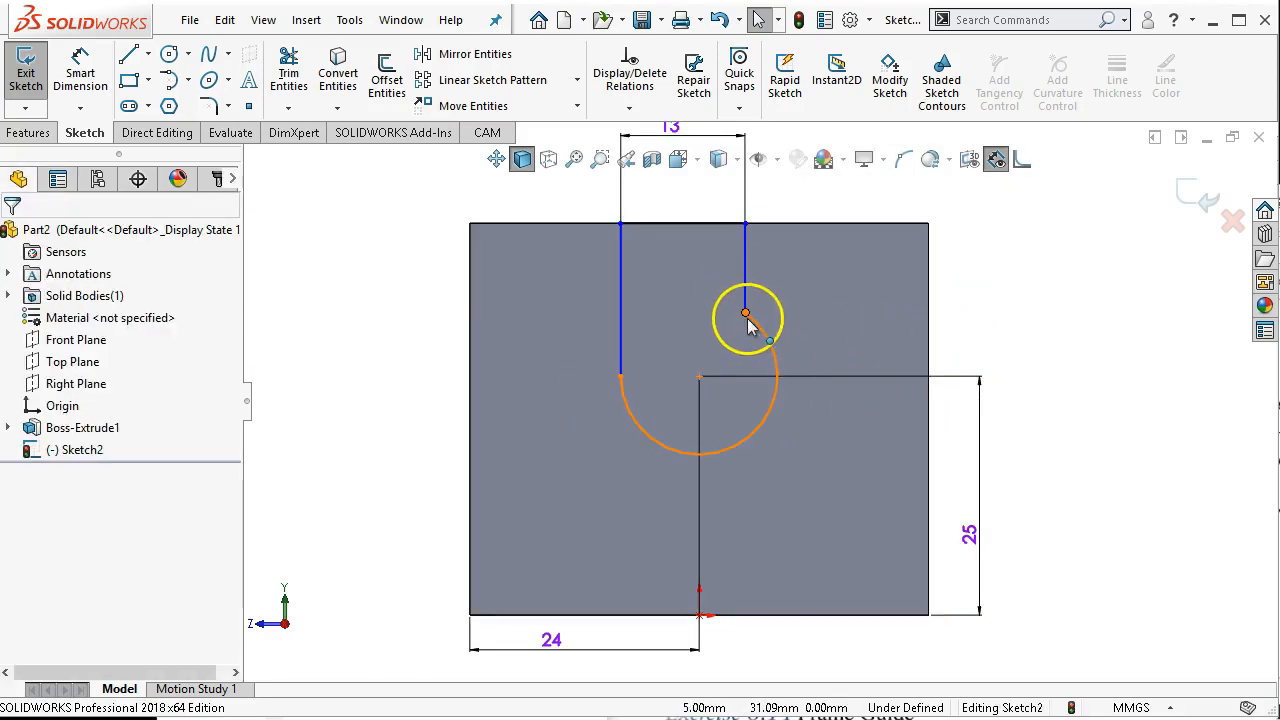
{"action": "left_click_drag", "start_coordinate": [746, 316], "coordinate": [762, 447]}
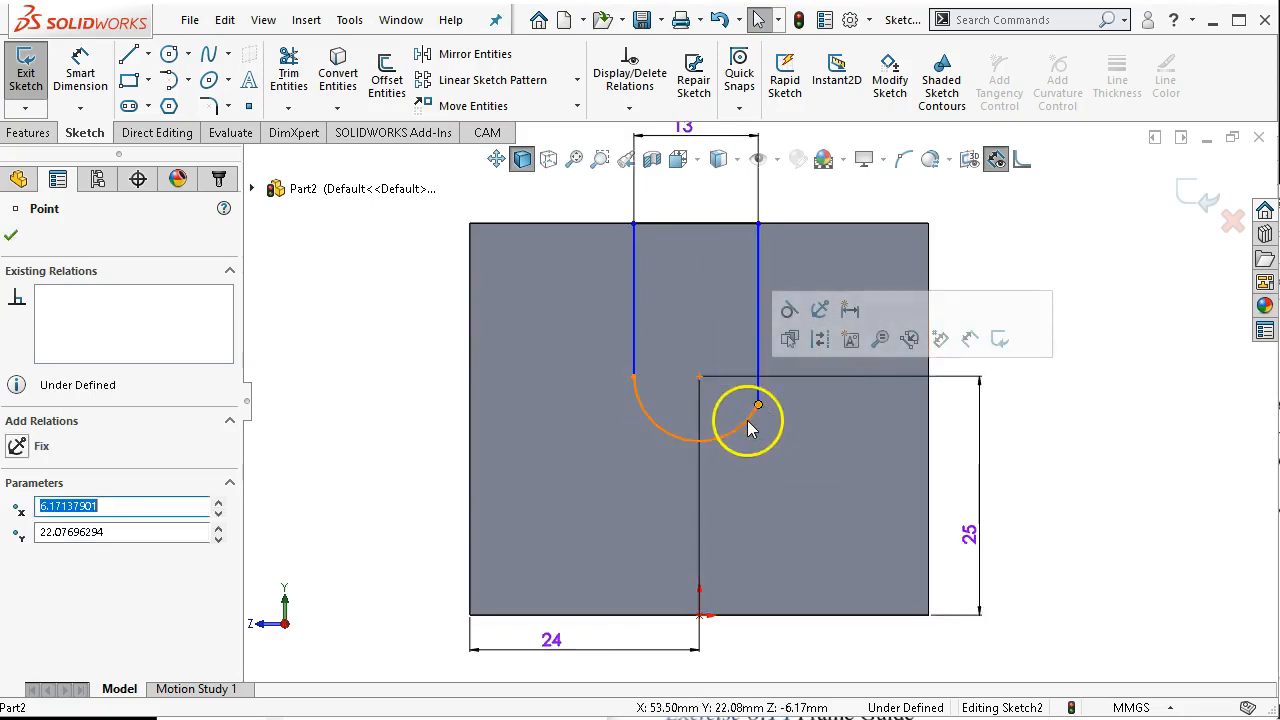
- Make the slot's arc tangent to its right vertical line
{"action": "left_click", "coordinate": [748, 424]}
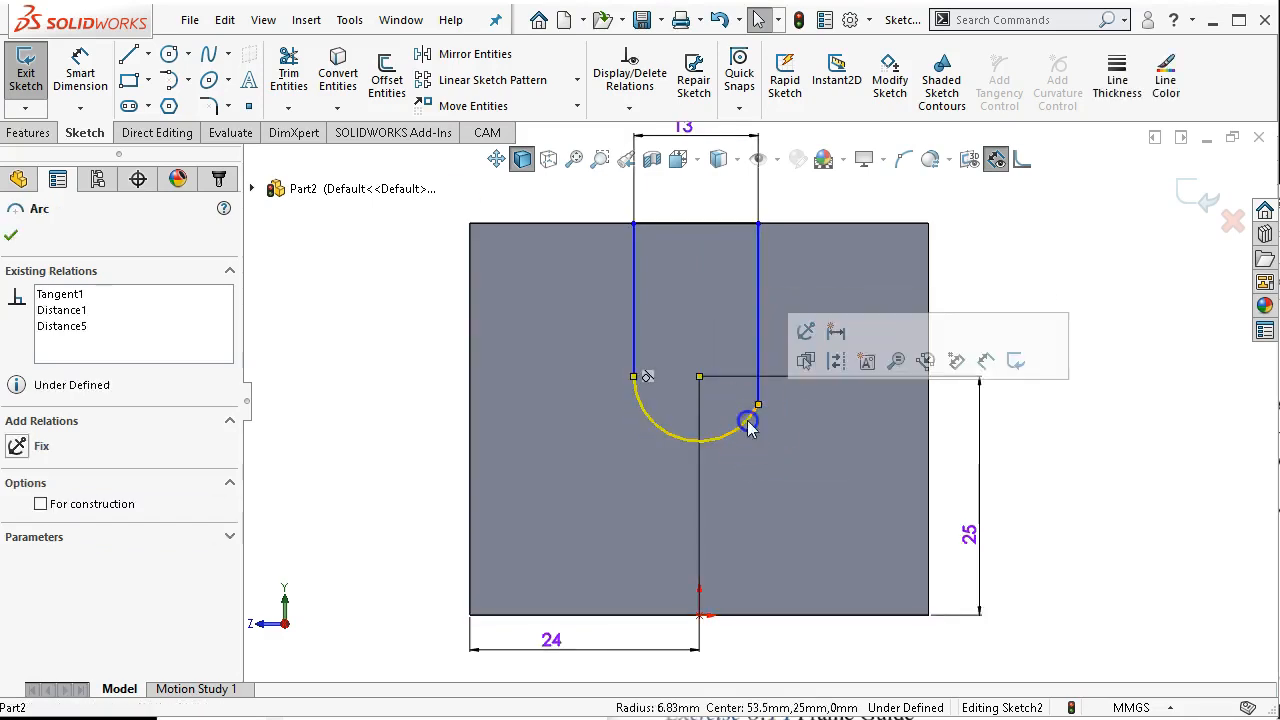
{"action": "left_click", "coordinate": [758, 340], "text": "ctrl"}
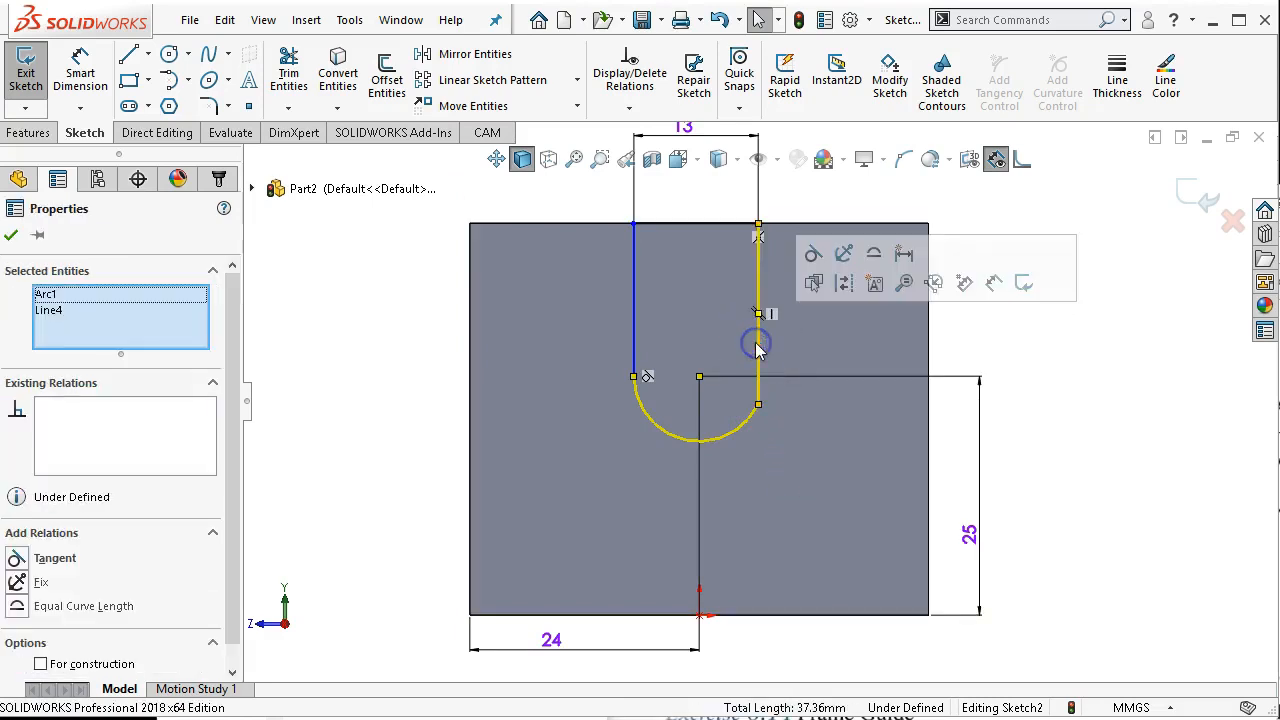
{"action": "left_click", "coordinate": [808, 258]}
{"action": "left_click", "coordinate": [1047, 393]}
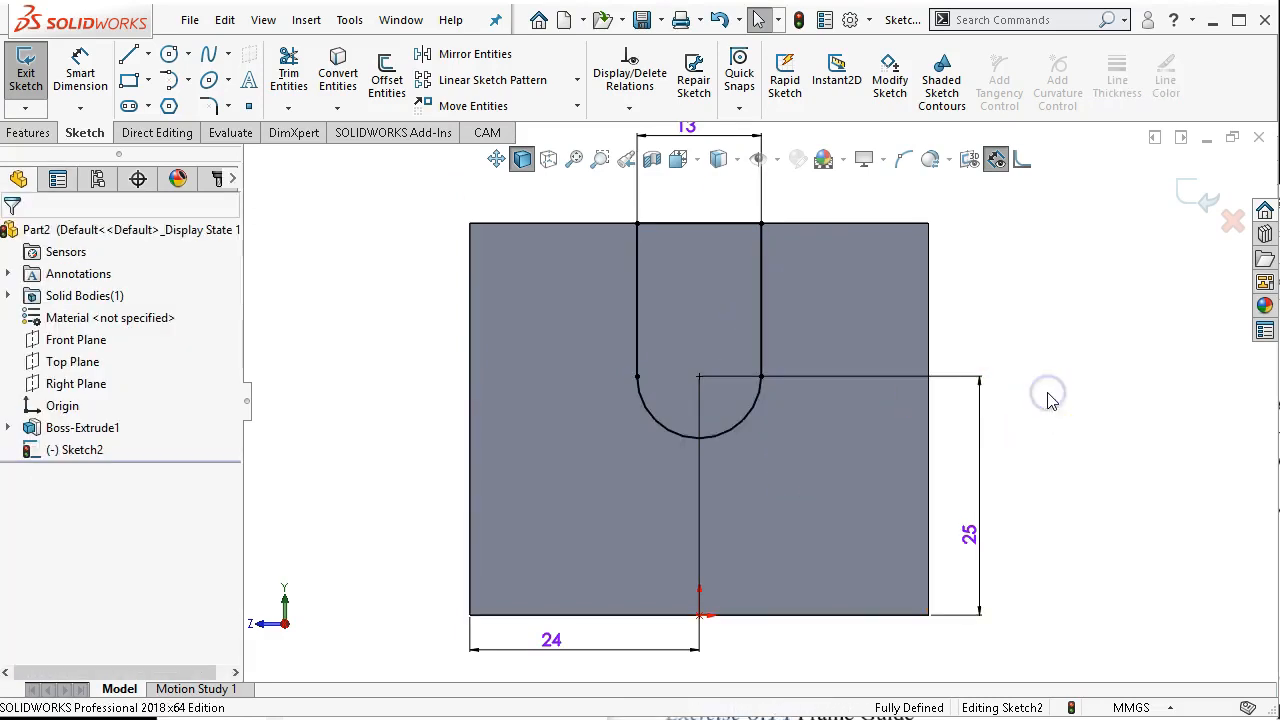
{"action": "key", "text": "f"}
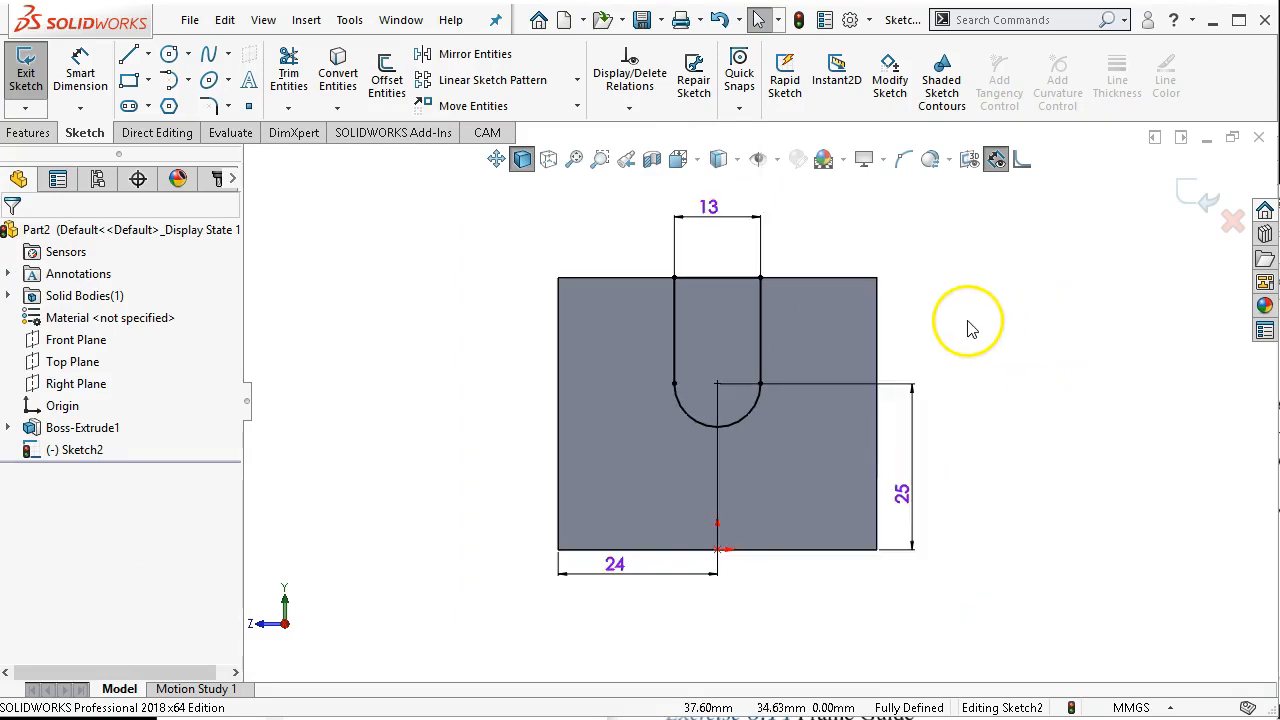
- Cut-extrude the slot sketch with an Up To Surface end condition ending at the upright's inner face
{"action": "left_click", "coordinate": [27, 133]}
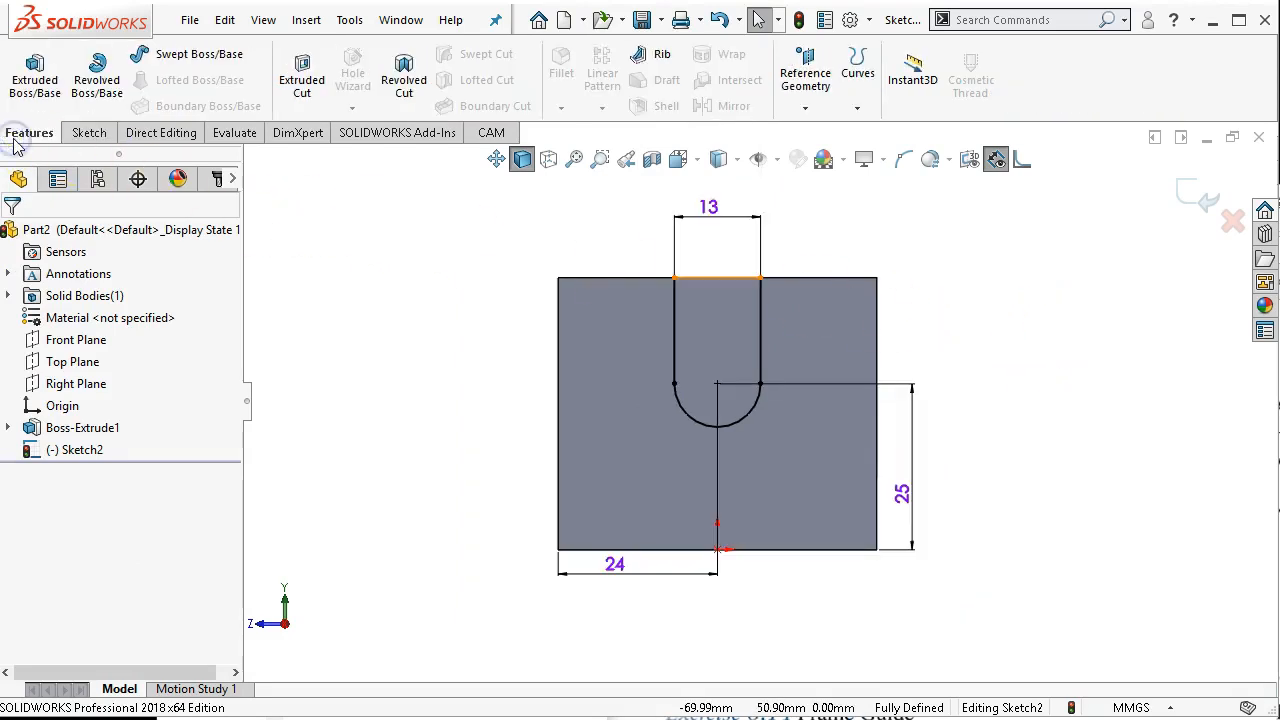
{"action": "left_click", "coordinate": [302, 76]}
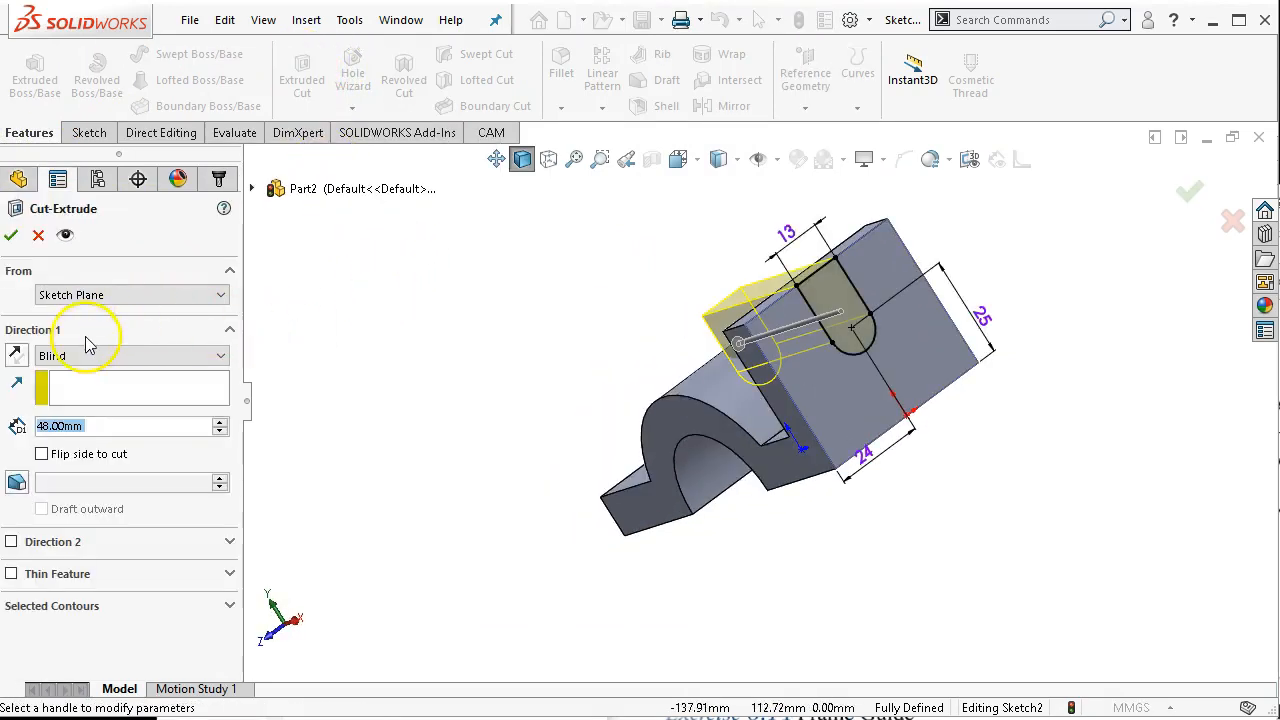
{"action": "left_click", "coordinate": [82, 357]}
{"action": "left_click", "coordinate": [68, 387]}
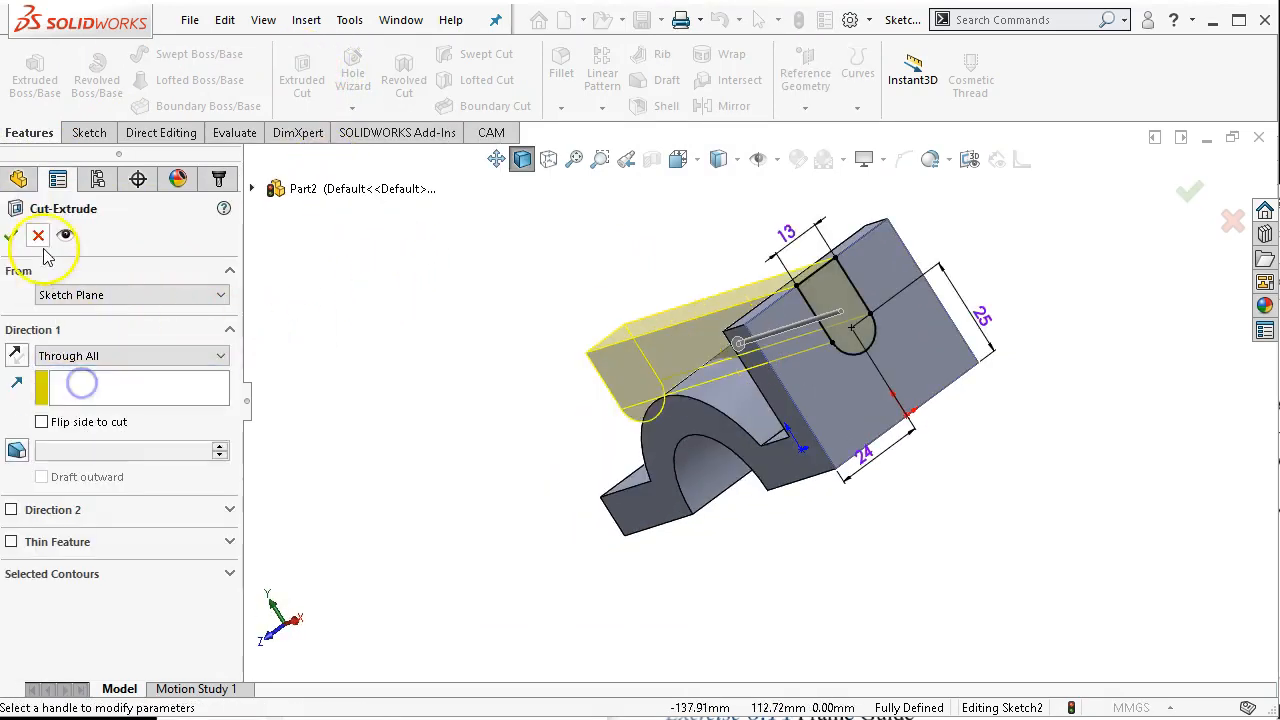
{"action": "middle_click_drag", "start_coordinate": [274, 354], "coordinate": [436, 313]}
{"action": "left_click", "coordinate": [106, 356]}
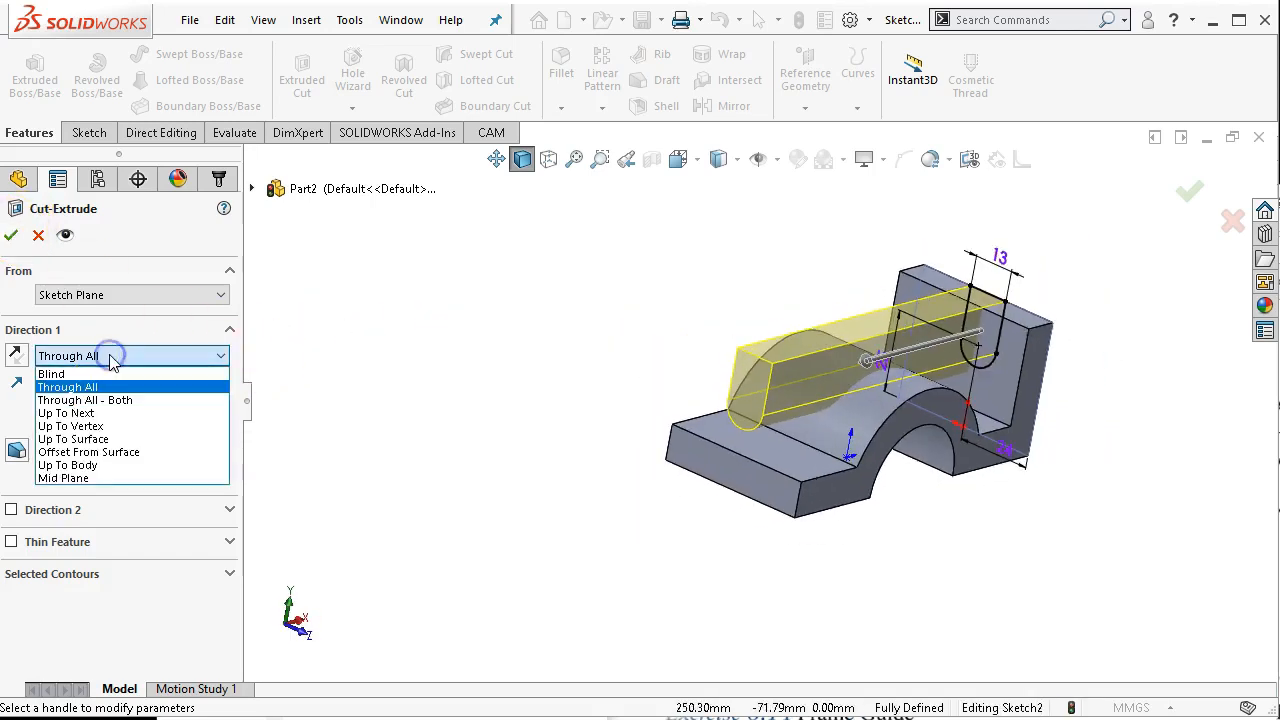
{"action": "left_click", "coordinate": [104, 438]}
{"action": "middle_click_drag", "start_coordinate": [986, 337], "coordinate": [857, 314]}
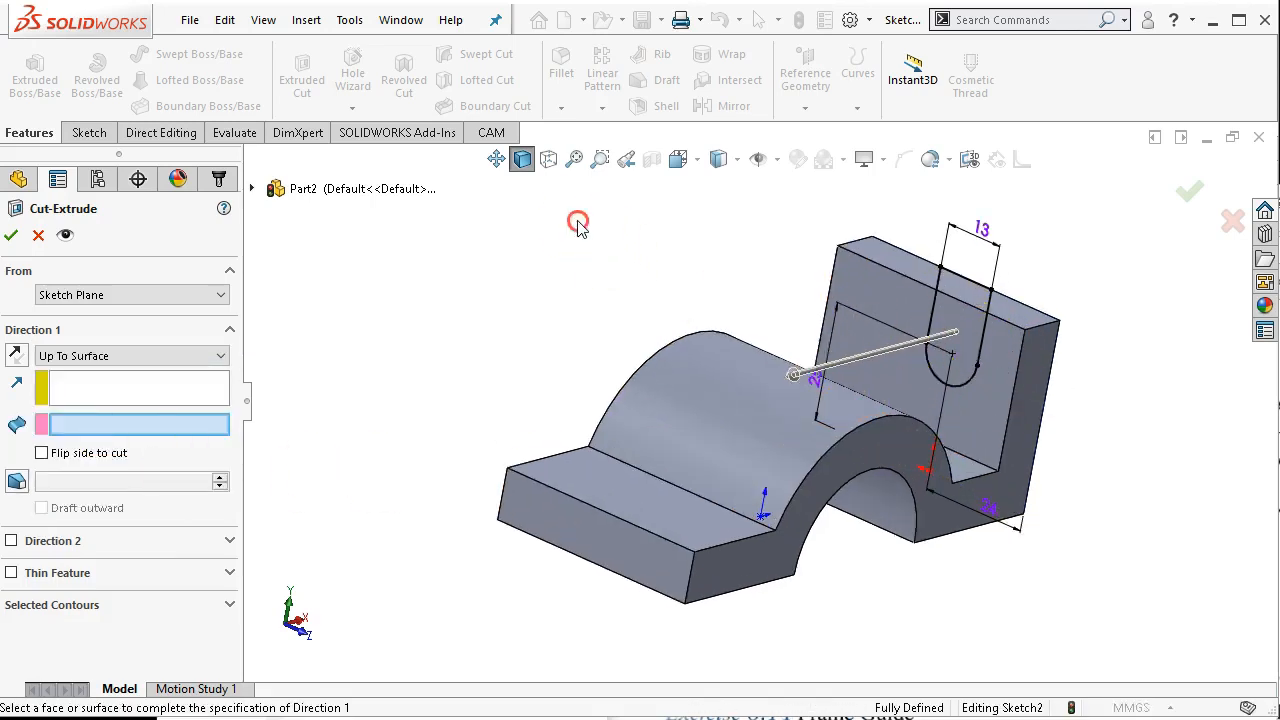
{"action": "middle_click_drag", "start_coordinate": [578, 221], "coordinate": [558, 241]}
{"action": "scroll", "coordinate": [558, 241], "scroll_direction": "up", "scroll_amount": 1}
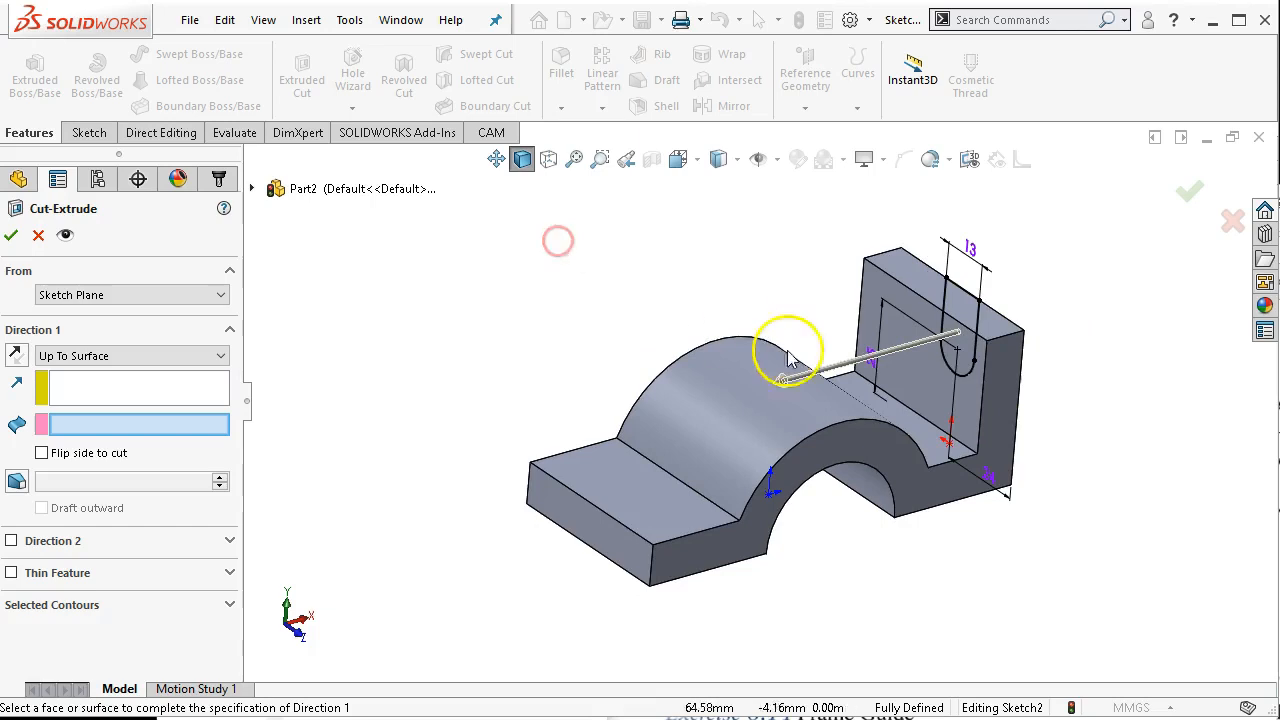
{"action": "left_click", "coordinate": [903, 375]}
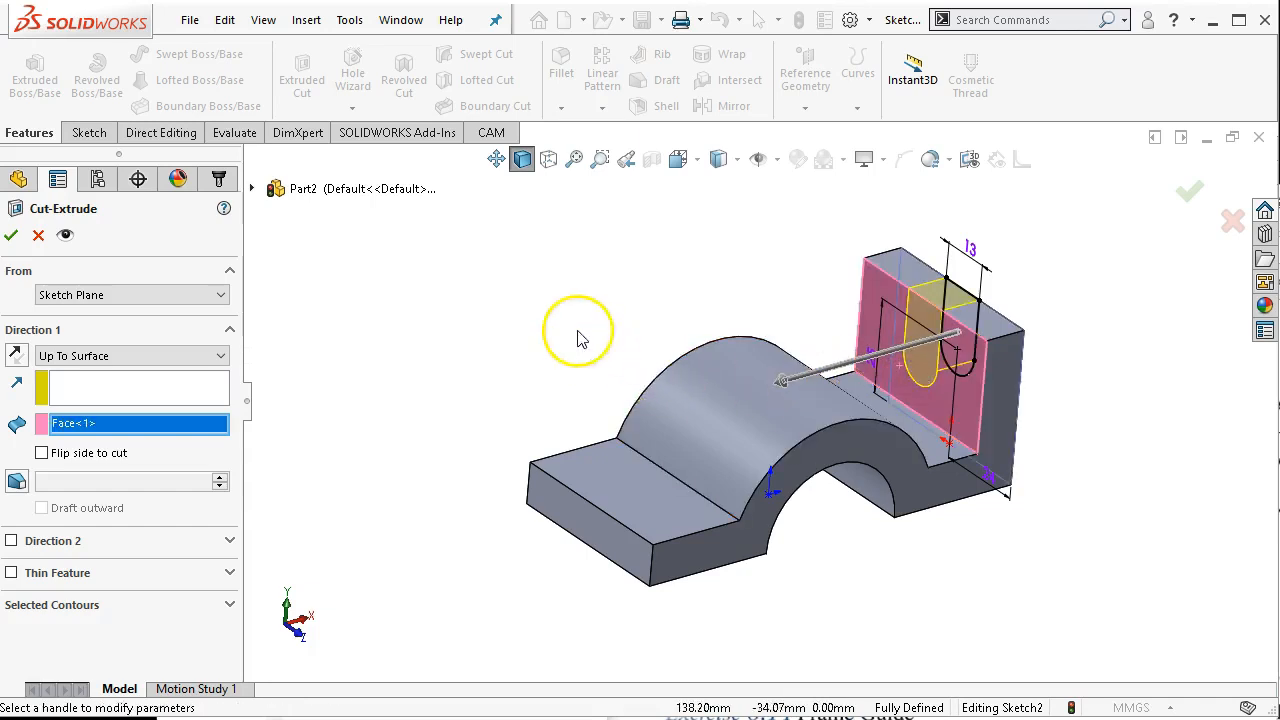
{"action": "left_click", "coordinate": [11, 236]}
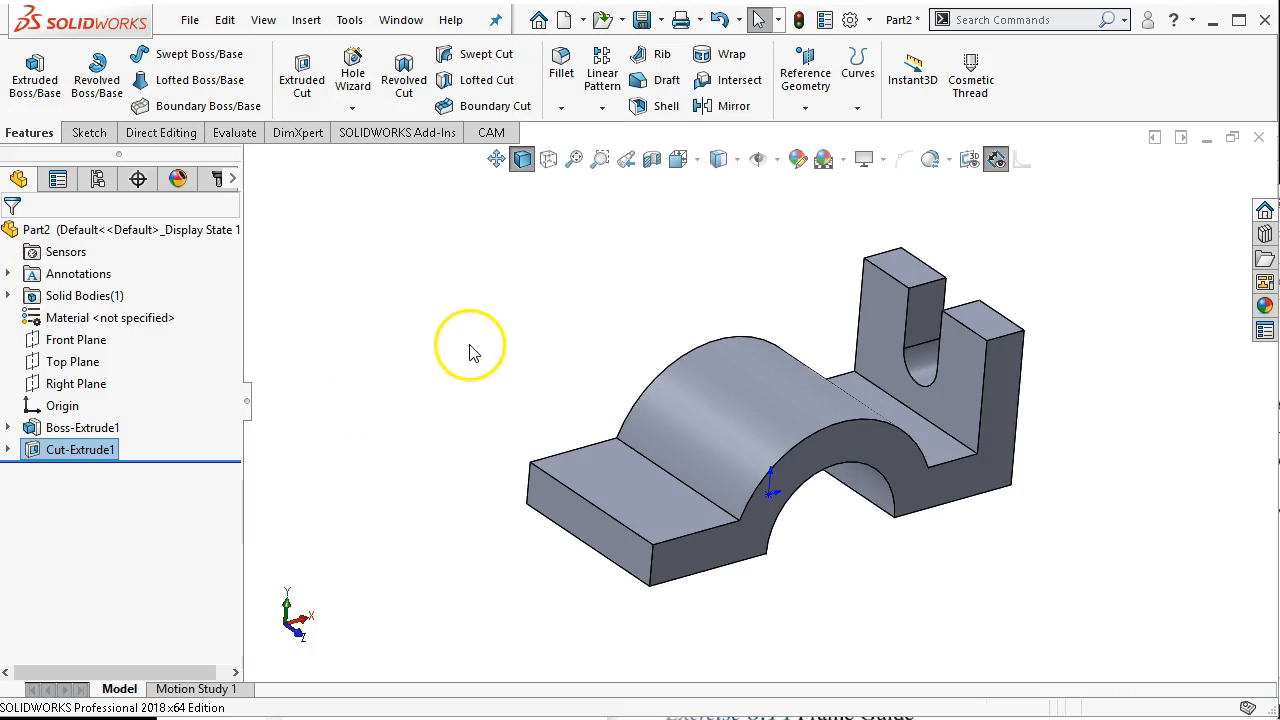
- Start a sketch on the low end flange's top face and draw a circle about 8.5 mm in diameter centred on the origin
{"action": "middle_click_drag", "start_coordinate": [472, 352], "coordinate": [440, 324]}
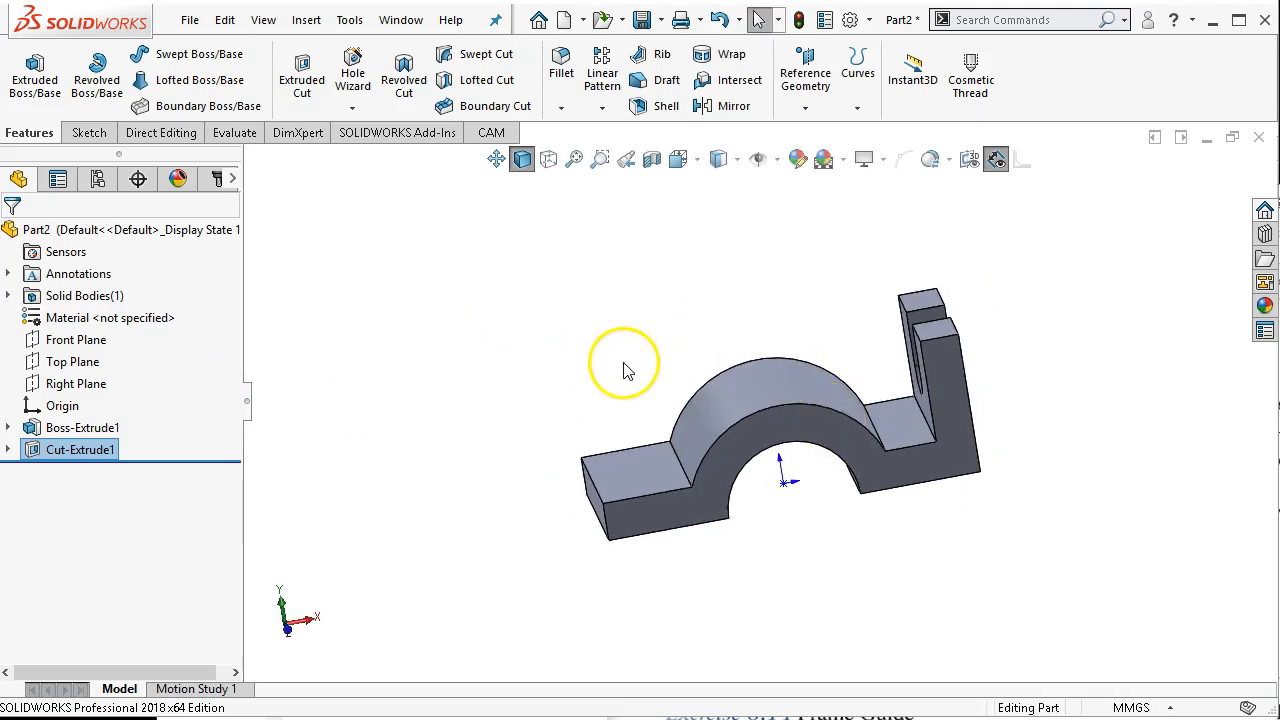
{"action": "middle_click_drag", "start_coordinate": [624, 370], "coordinate": [665, 446]}
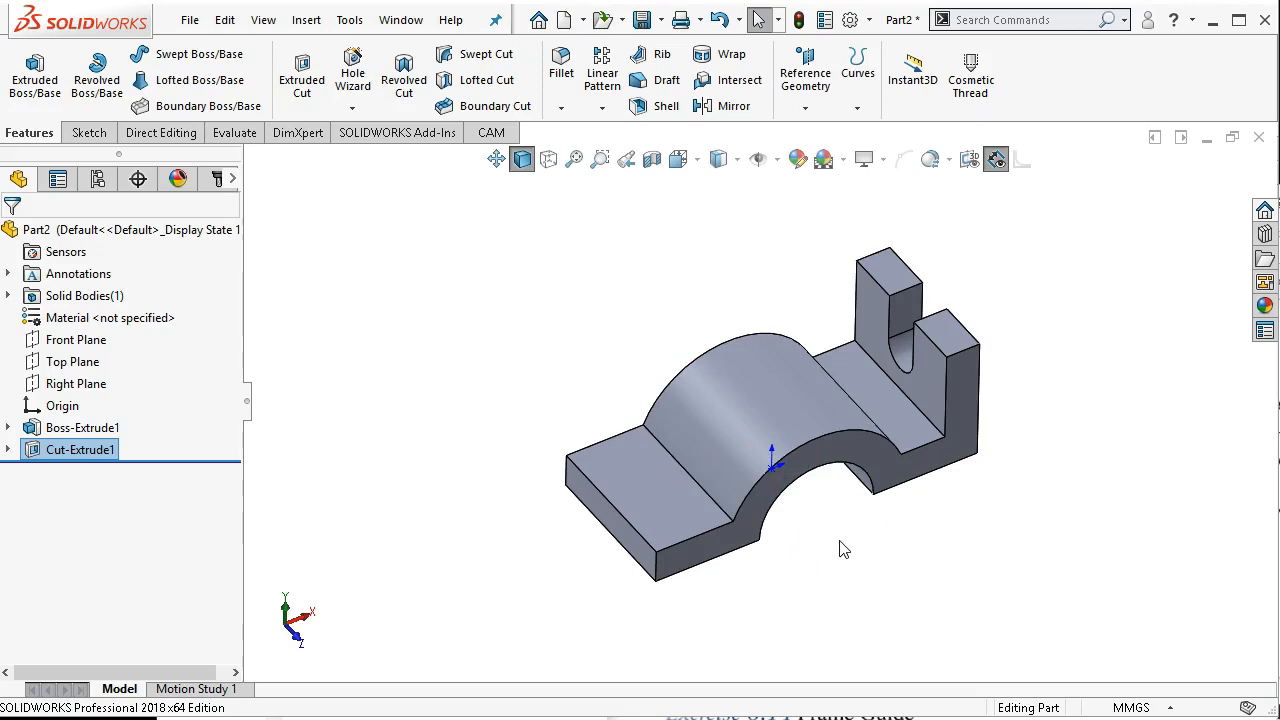
{"action": "left_click", "coordinate": [651, 485]}
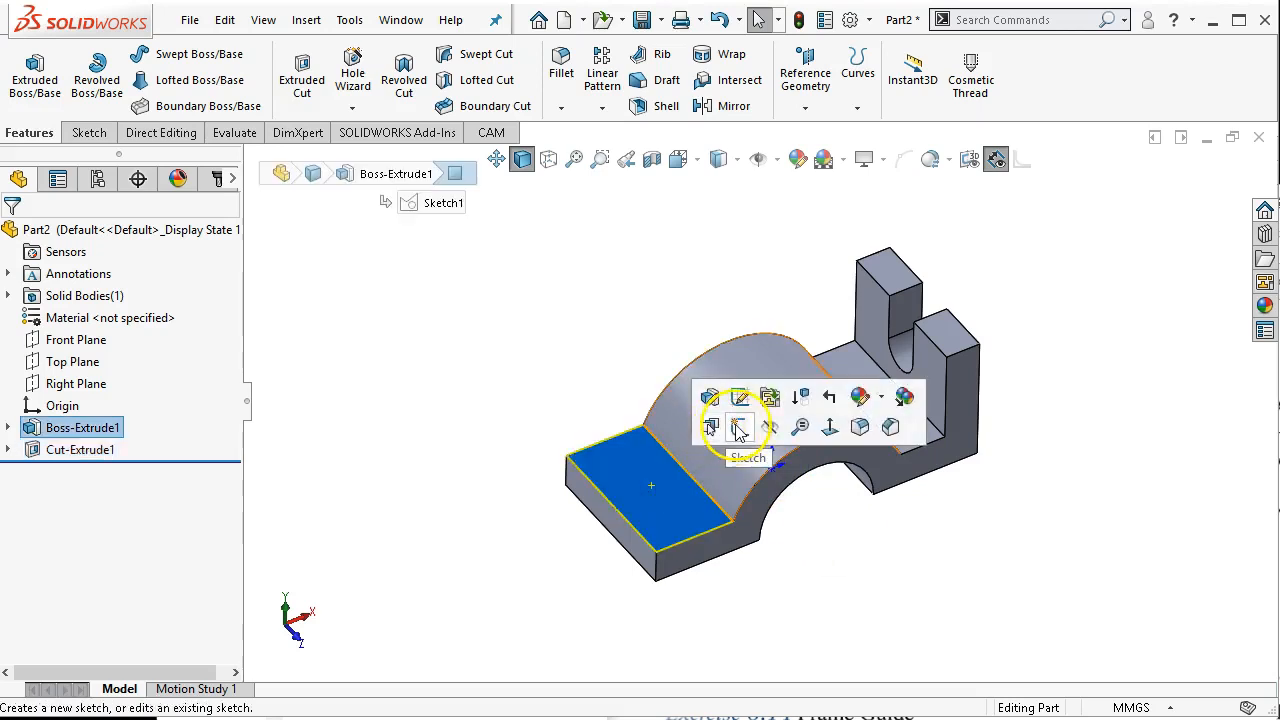
{"action": "left_click", "coordinate": [737, 427]}
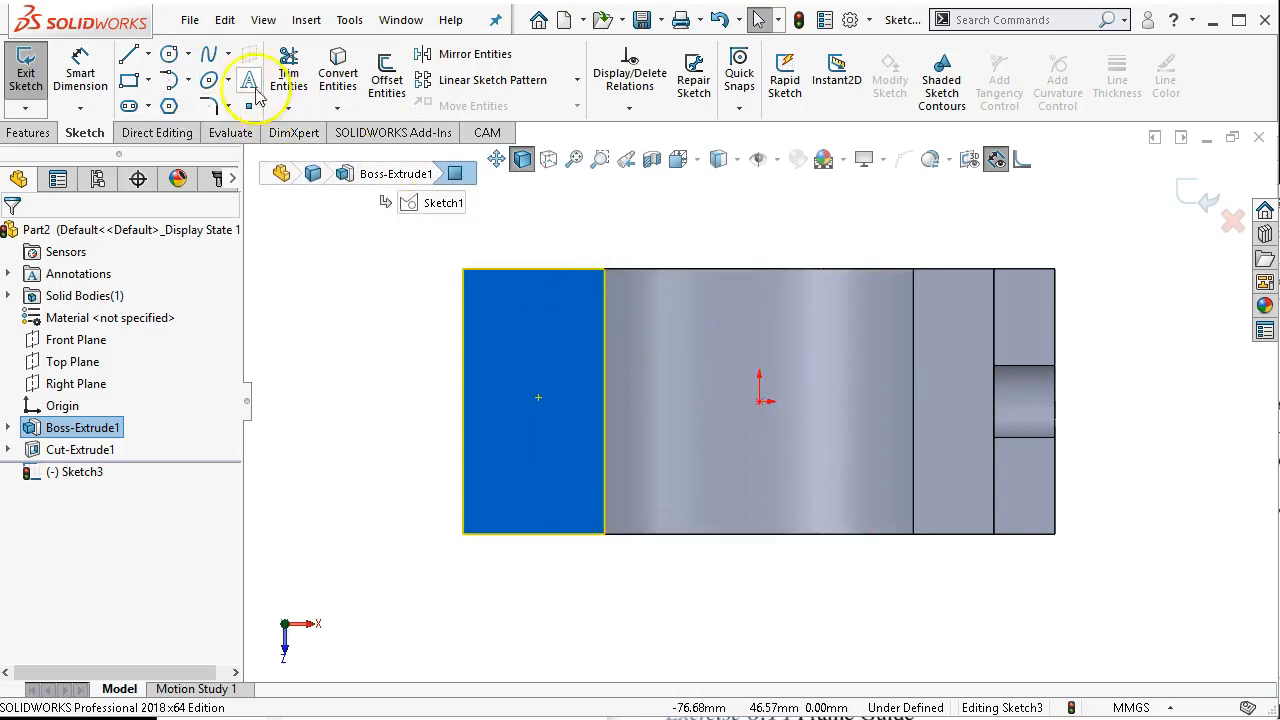
{"action": "left_click", "coordinate": [170, 57]}
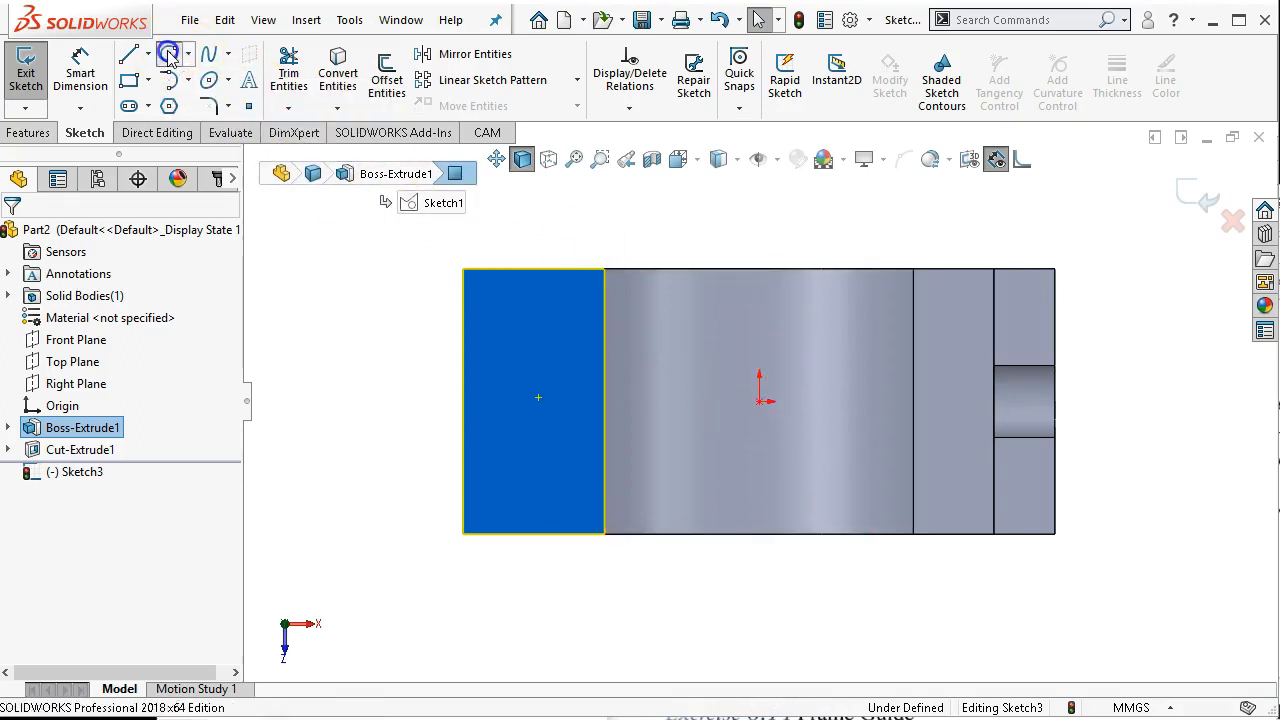
{"action": "left_click", "coordinate": [760, 400]}
{"action": "left_click", "coordinate": [775, 410]}
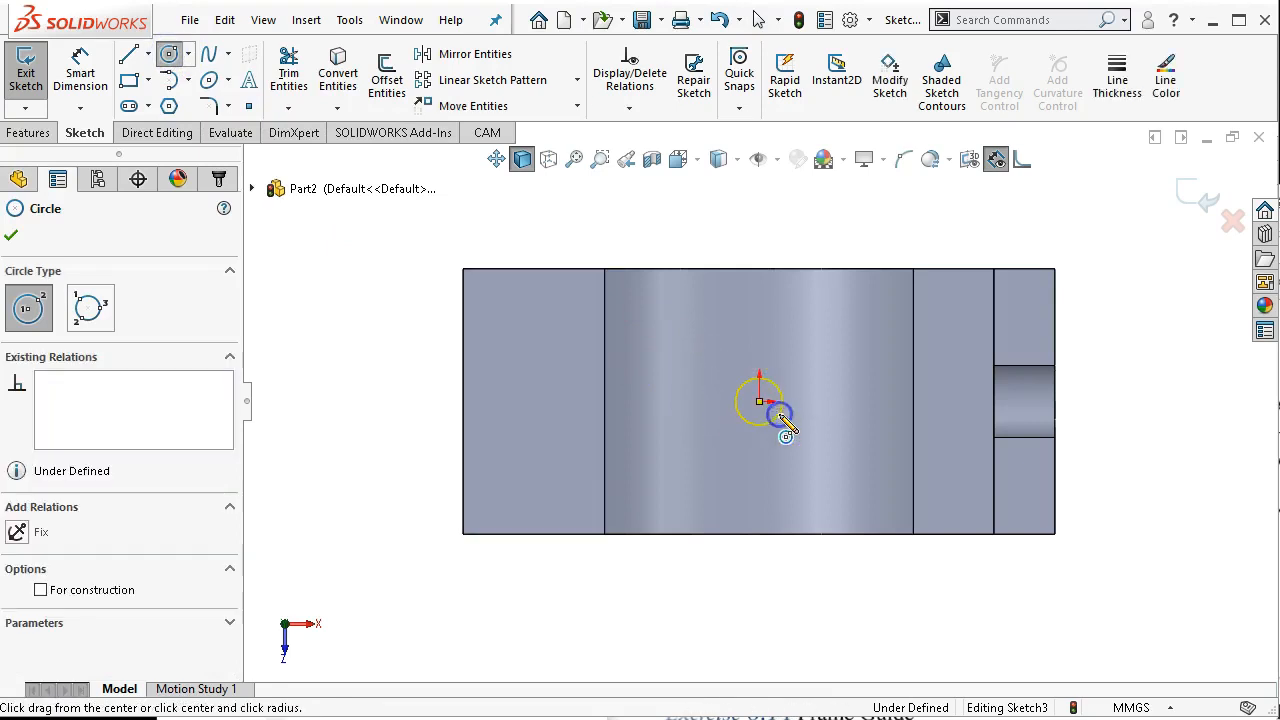
- Dimension the circle at the origin with a diameter of 5 mm
{"action": "right_click", "coordinate": [779, 412]}
{"action": "left_click", "coordinate": [978, 385]}
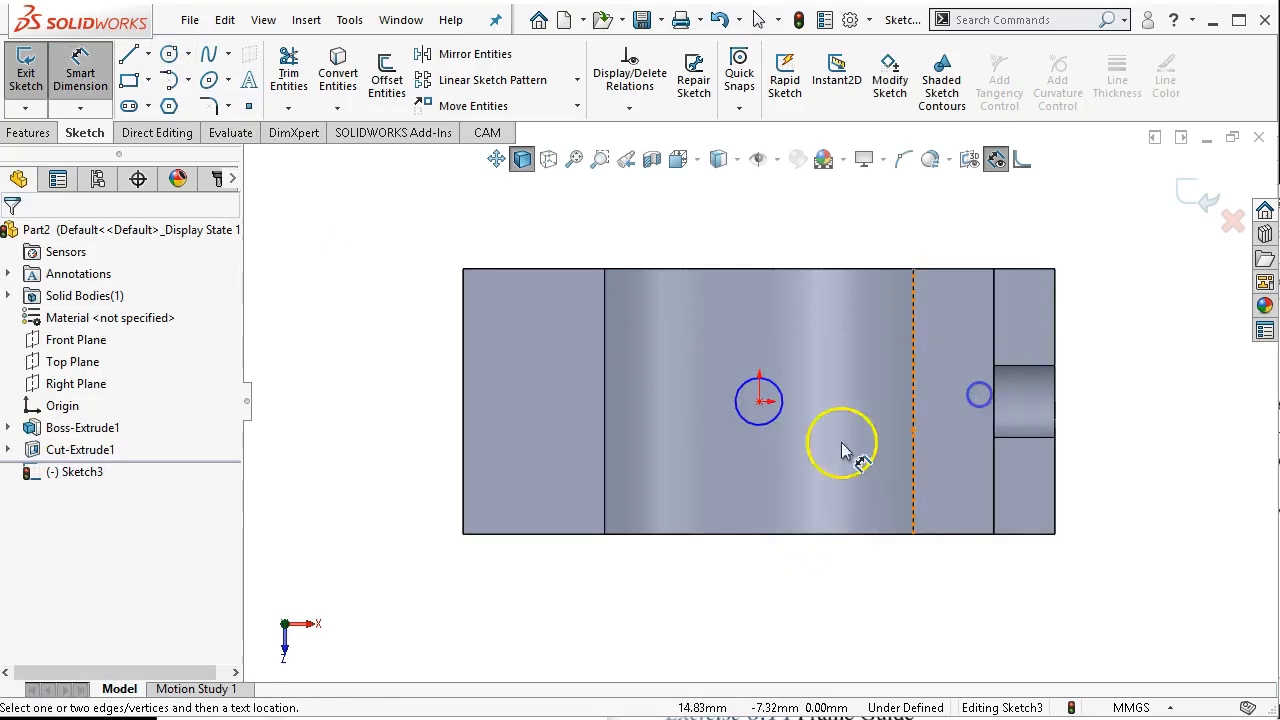
{"action": "left_click", "coordinate": [770, 428]}
{"action": "left_click", "coordinate": [945, 590]}
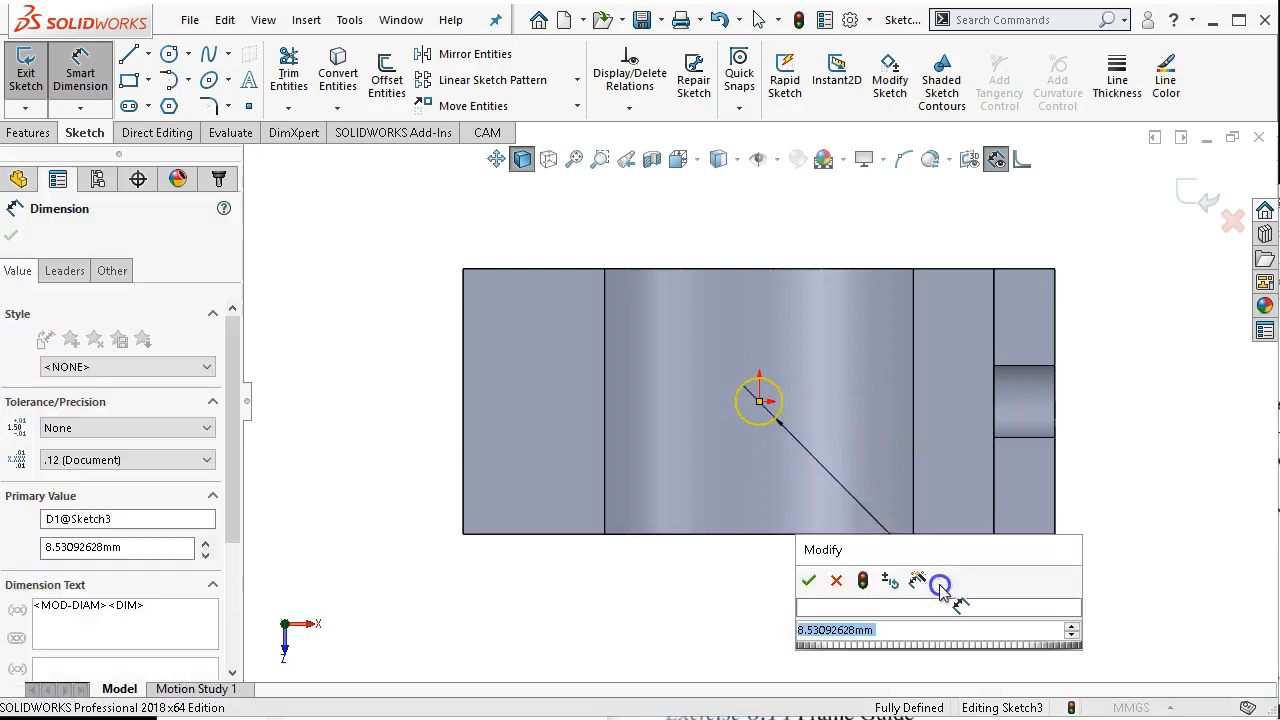
{"action": "type", "text": "5"}
{"action": "key", "text": "Return"}
{"action": "right_click", "coordinate": [686, 209]}
{"action": "left_click", "coordinate": [736, 271]}
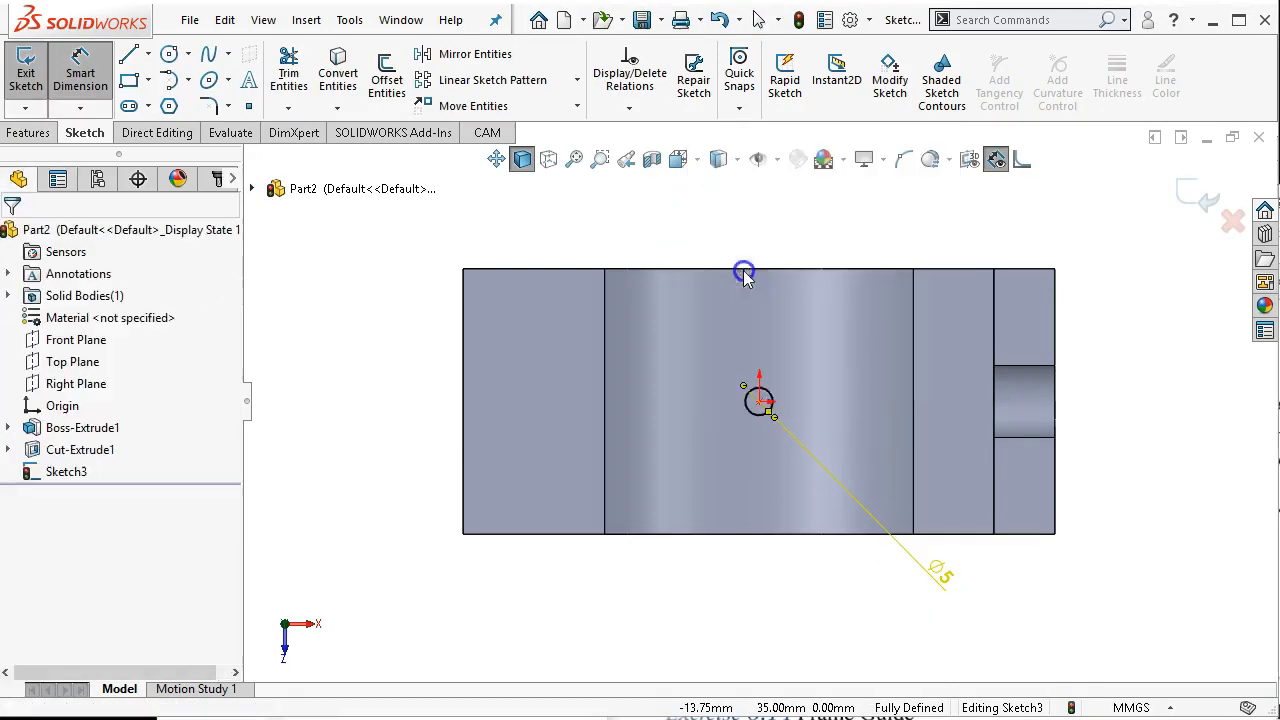
- Draw two vertically spaced circles on the low end flange, making the lower one about 13.7 mm in diameter
{"action": "left_click", "coordinate": [170, 60]}
{"action": "left_click", "coordinate": [531, 336]}
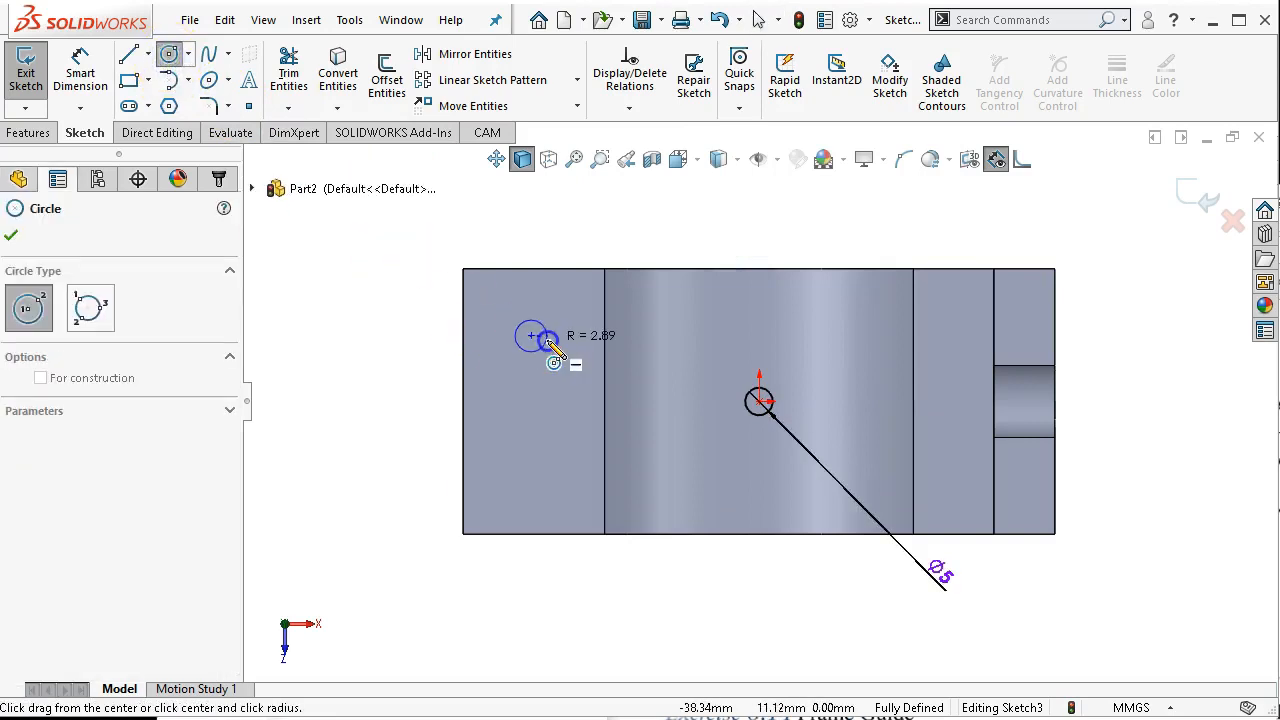
{"action": "left_click", "coordinate": [552, 352]}
{"action": "left_click", "coordinate": [531, 458]}
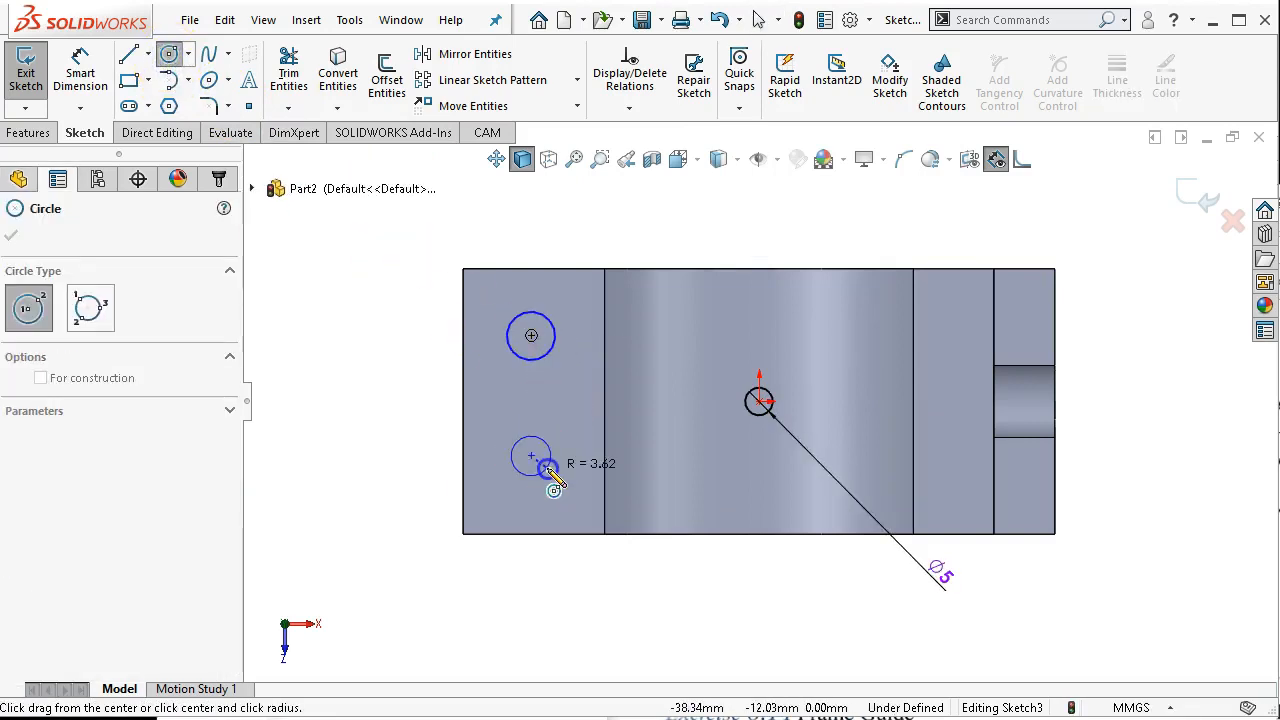
{"action": "left_click", "coordinate": [559, 482]}
{"action": "right_click", "coordinate": [417, 349]}
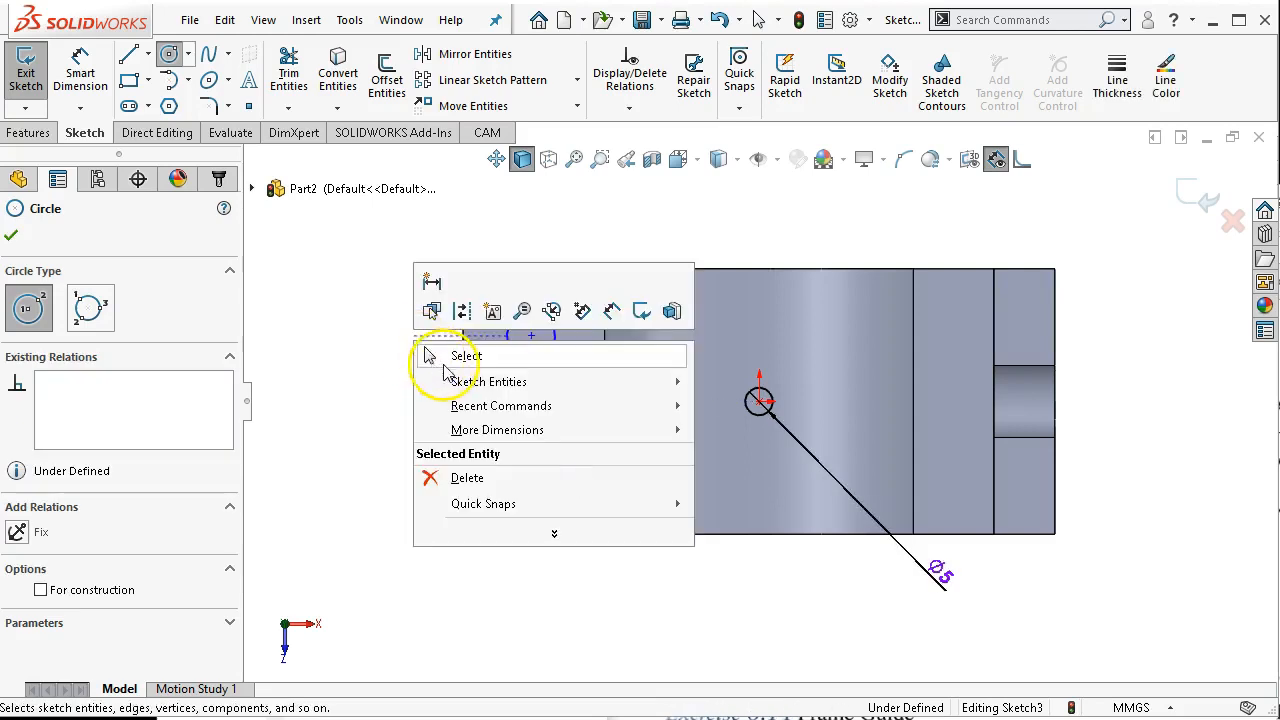
{"action": "left_click", "coordinate": [430, 355]}
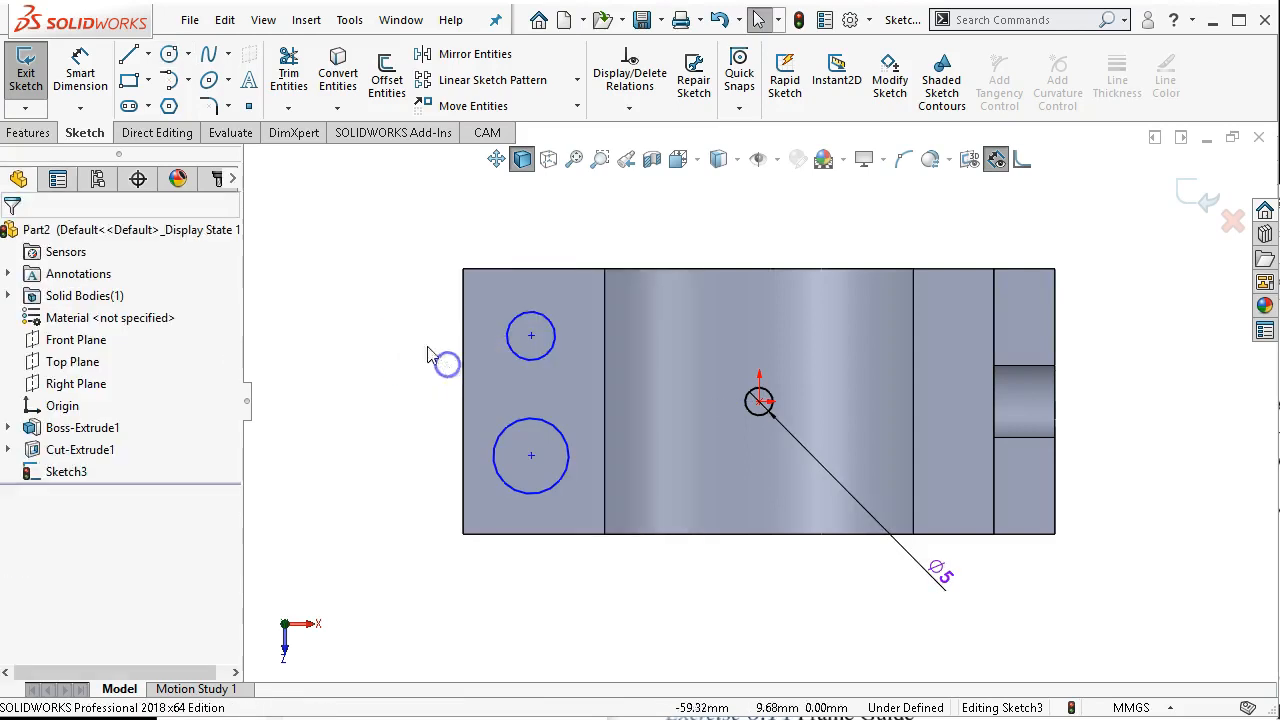
- Draw a horizontal centerline from the origin to the flange's outer left edge, passing between the two circles
{"action": "left_click", "coordinate": [148, 54]}
{"action": "left_click", "coordinate": [168, 102]}
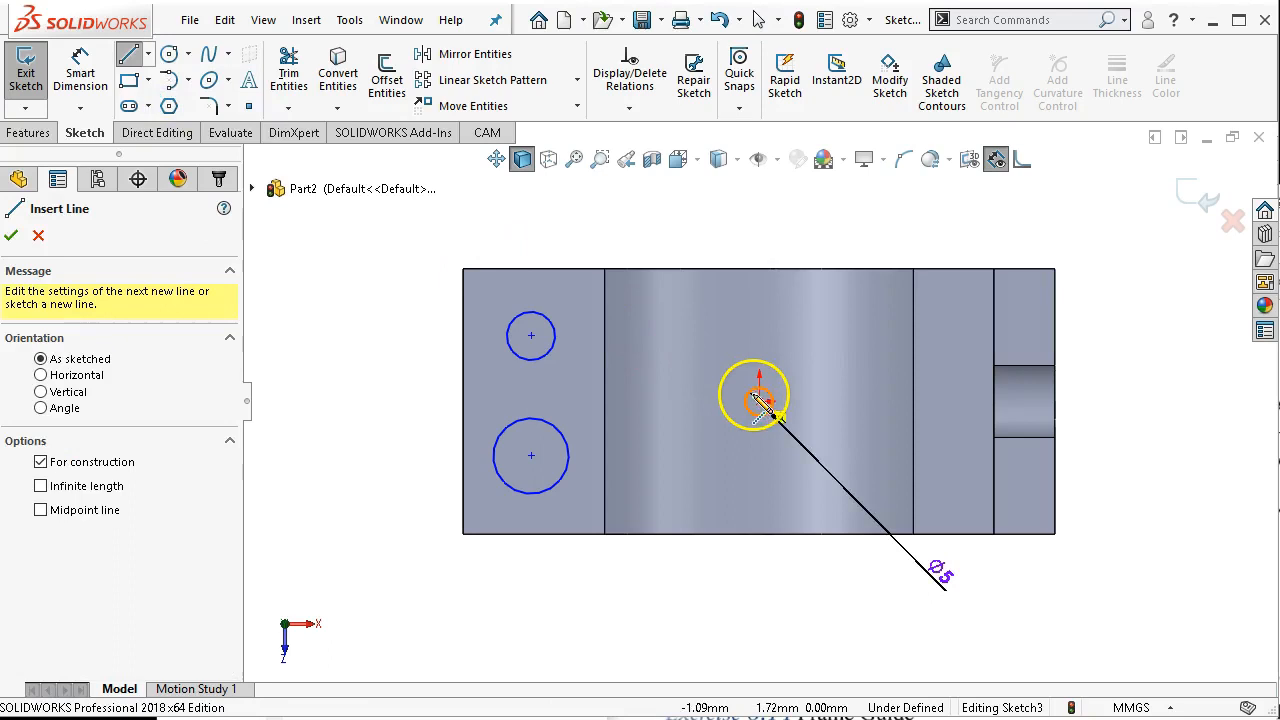
{"action": "left_click", "coordinate": [758, 401]}
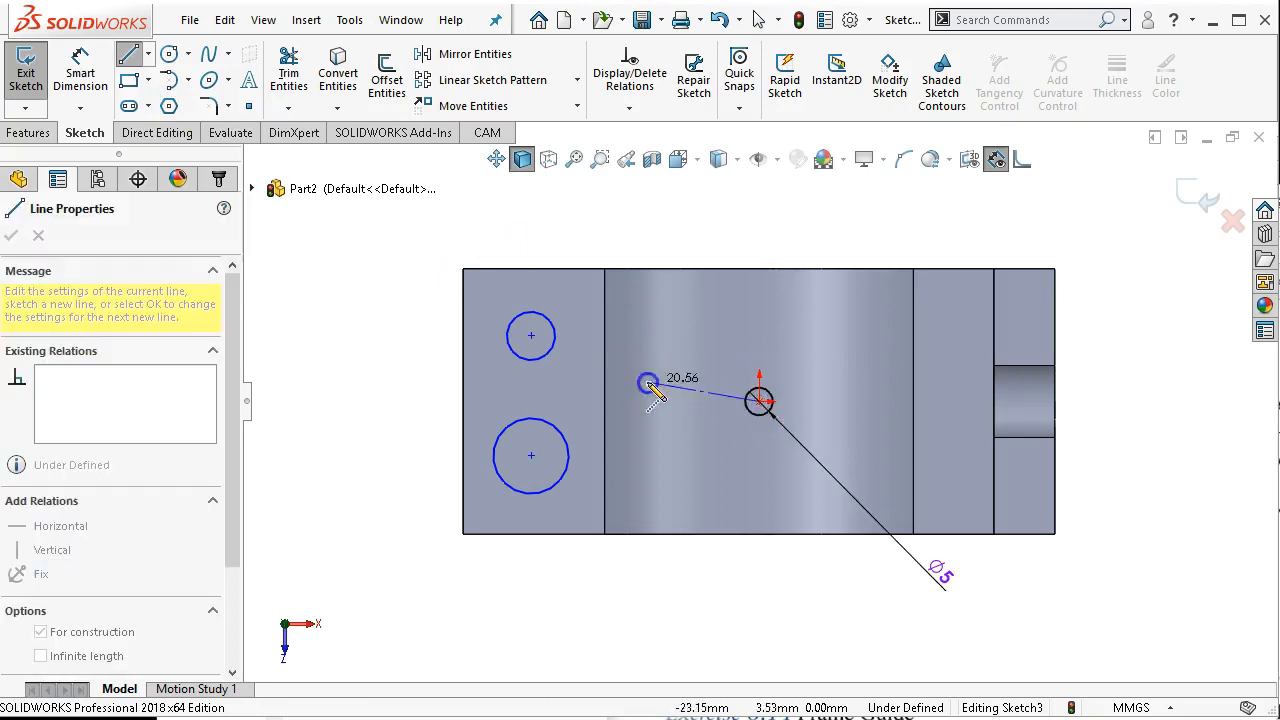
{"action": "left_click", "coordinate": [463, 401]}
{"action": "right_click", "coordinate": [340, 328]}
{"action": "left_click", "coordinate": [386, 349]}
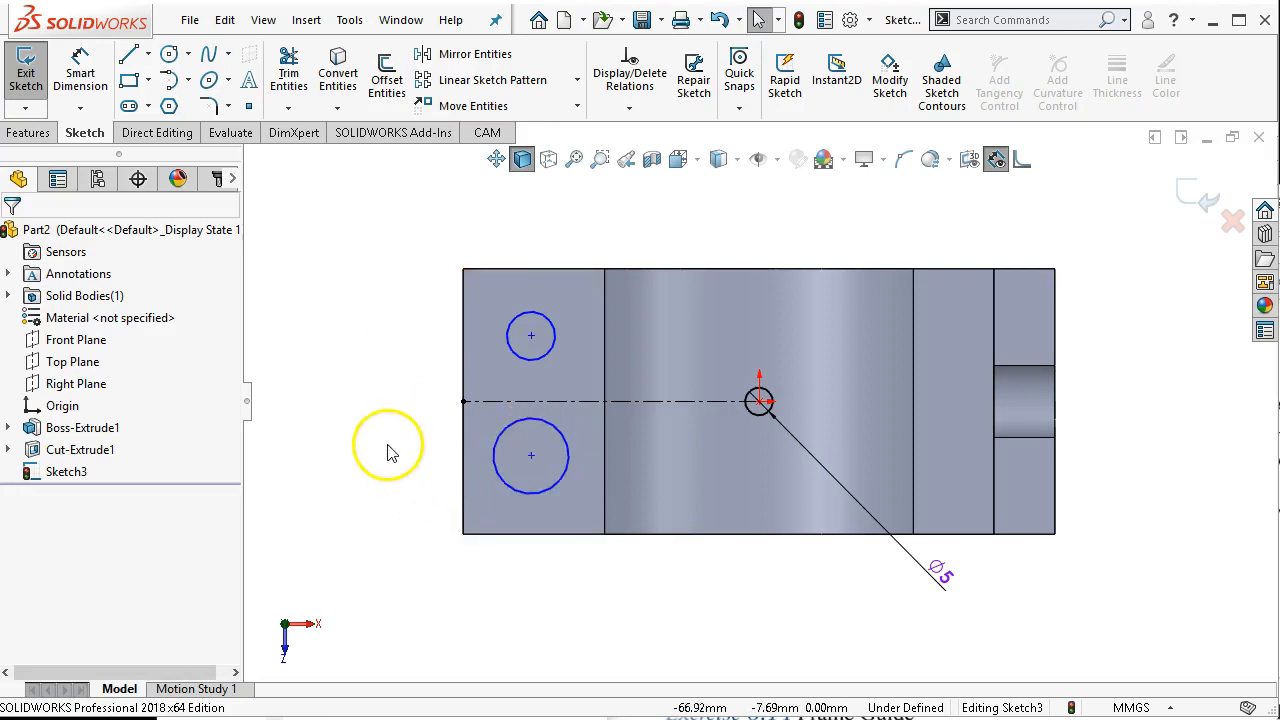
{"action": "left_click_drag", "start_coordinate": [531, 455], "coordinate": [572, 418]}
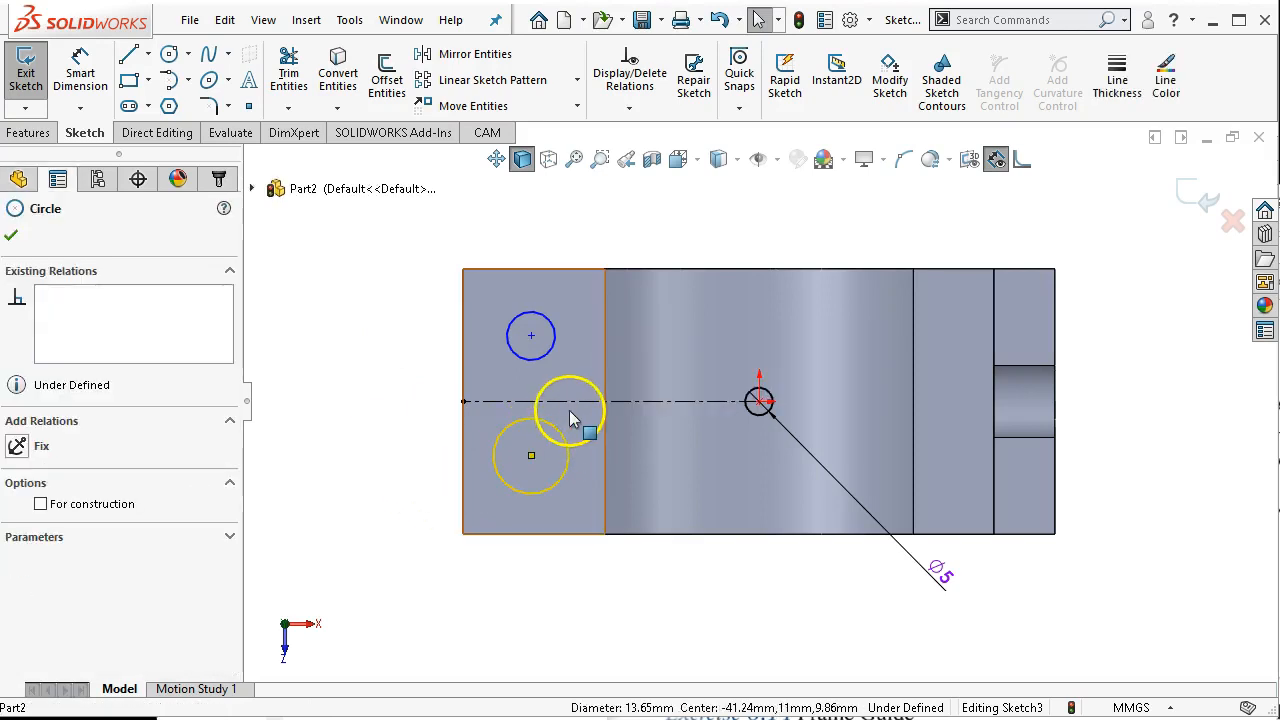
{"action": "left_click", "coordinate": [571, 402], "text": "ctrl"}
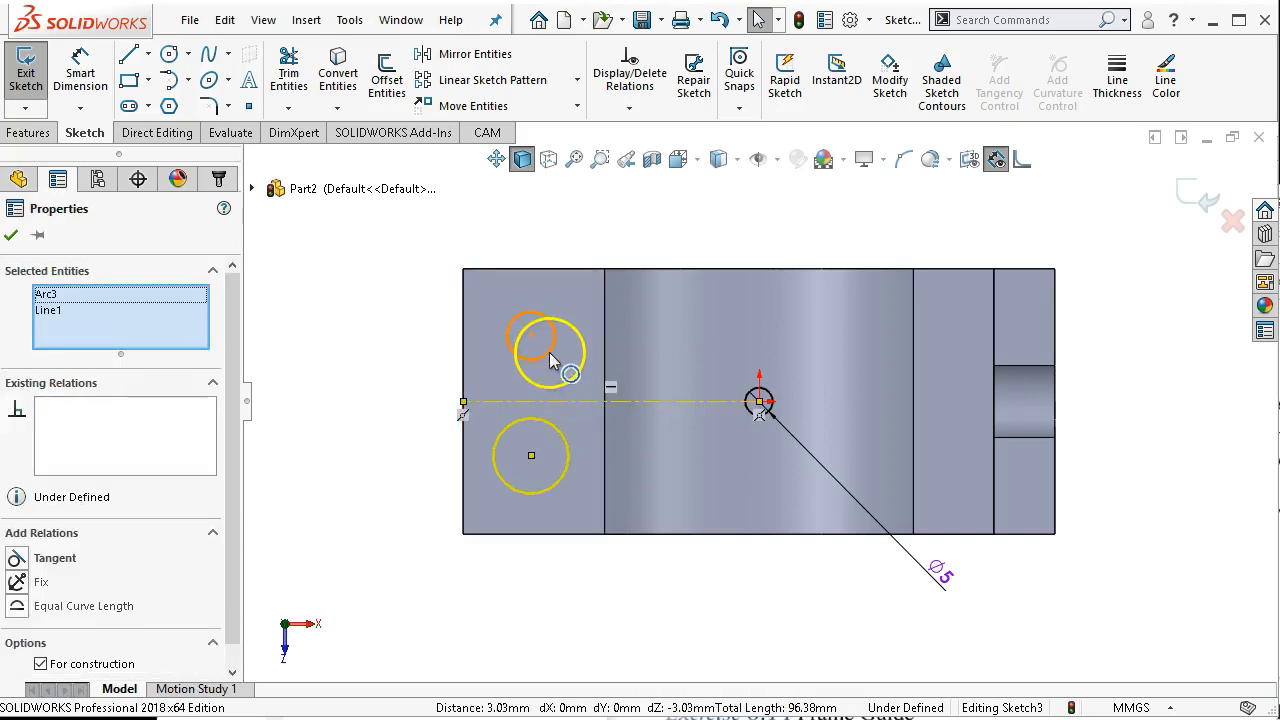
{"action": "left_click", "coordinate": [550, 358], "text": "ctrl"}
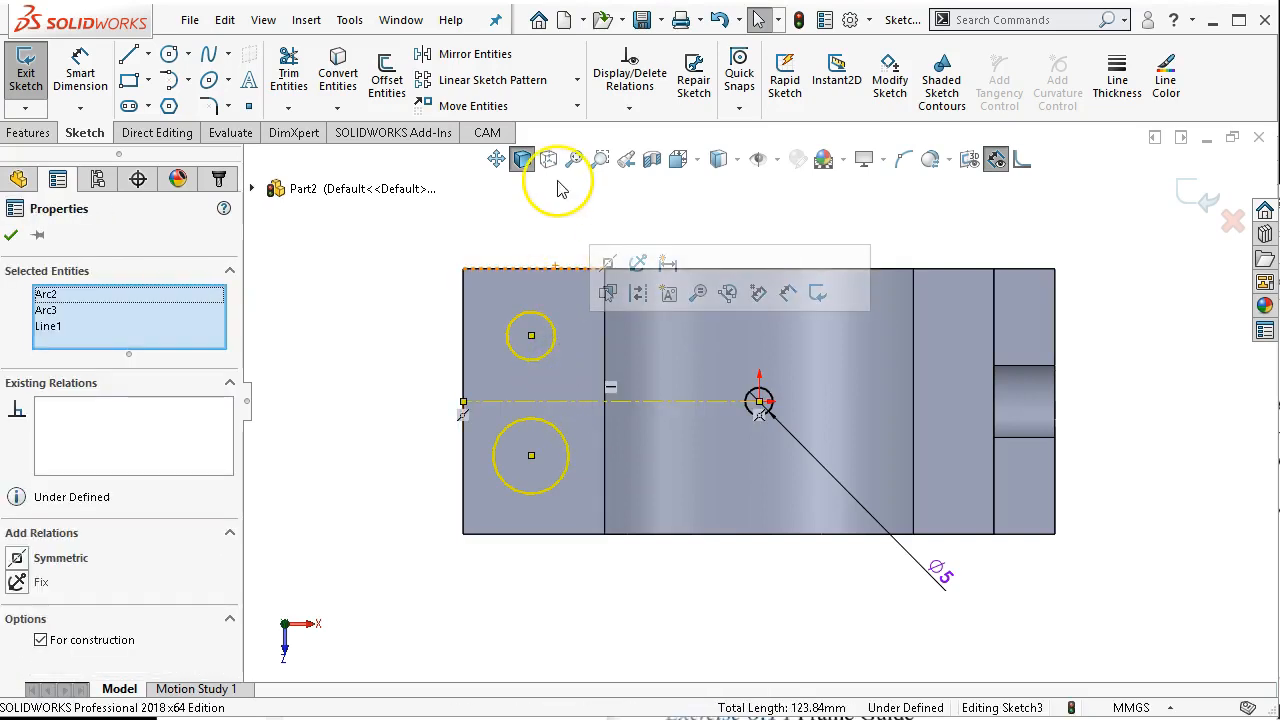
{"action": "left_click", "coordinate": [609, 265]}
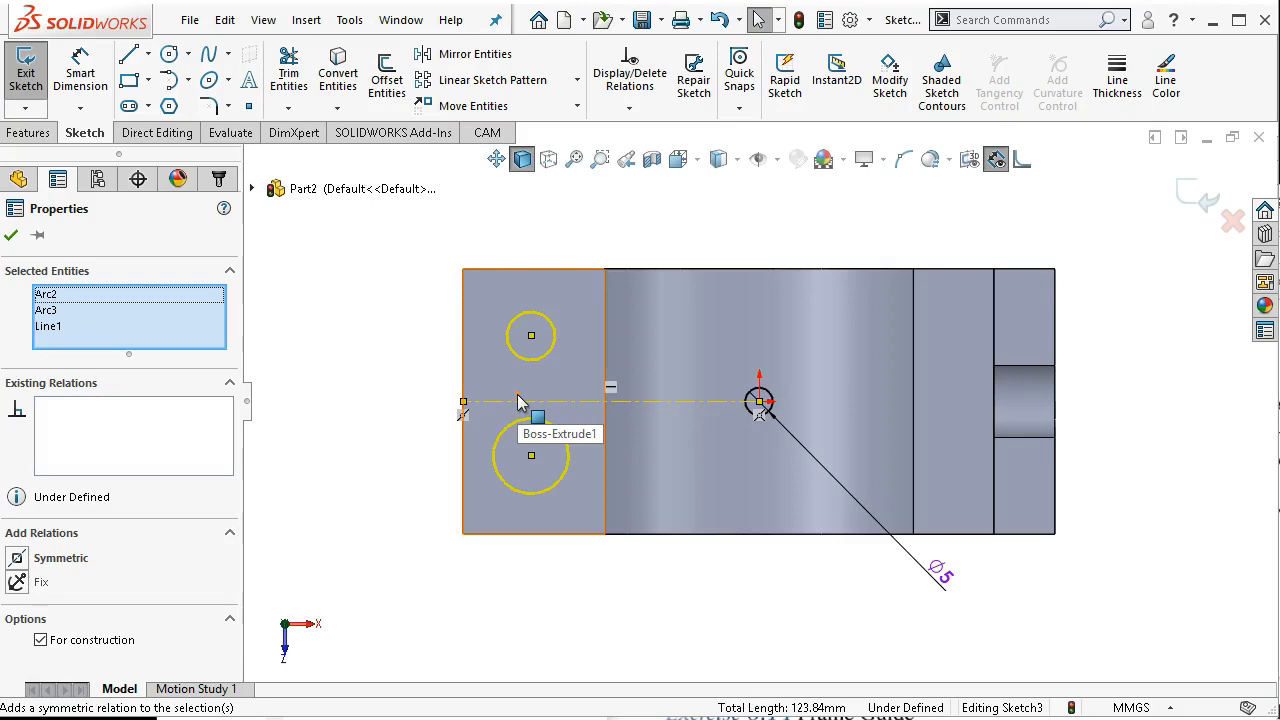
{"action": "left_click", "coordinate": [240, 430]}
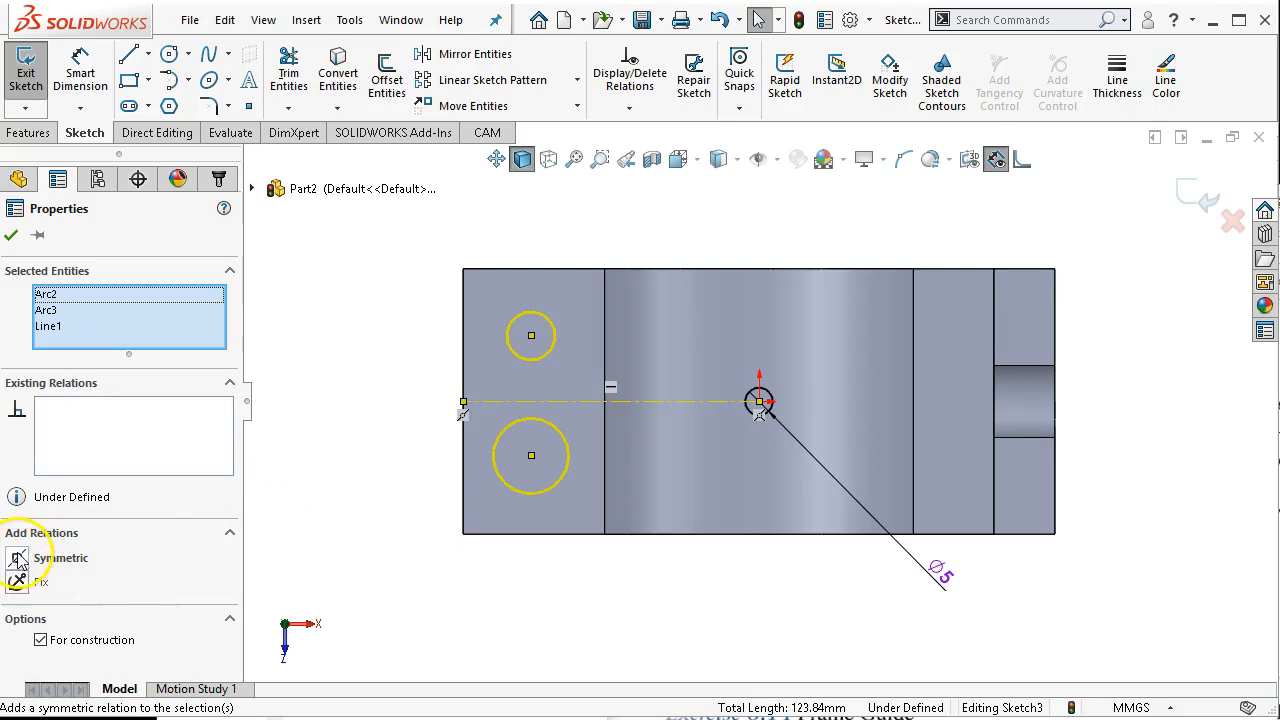
{"action": "left_click", "coordinate": [390, 447]}
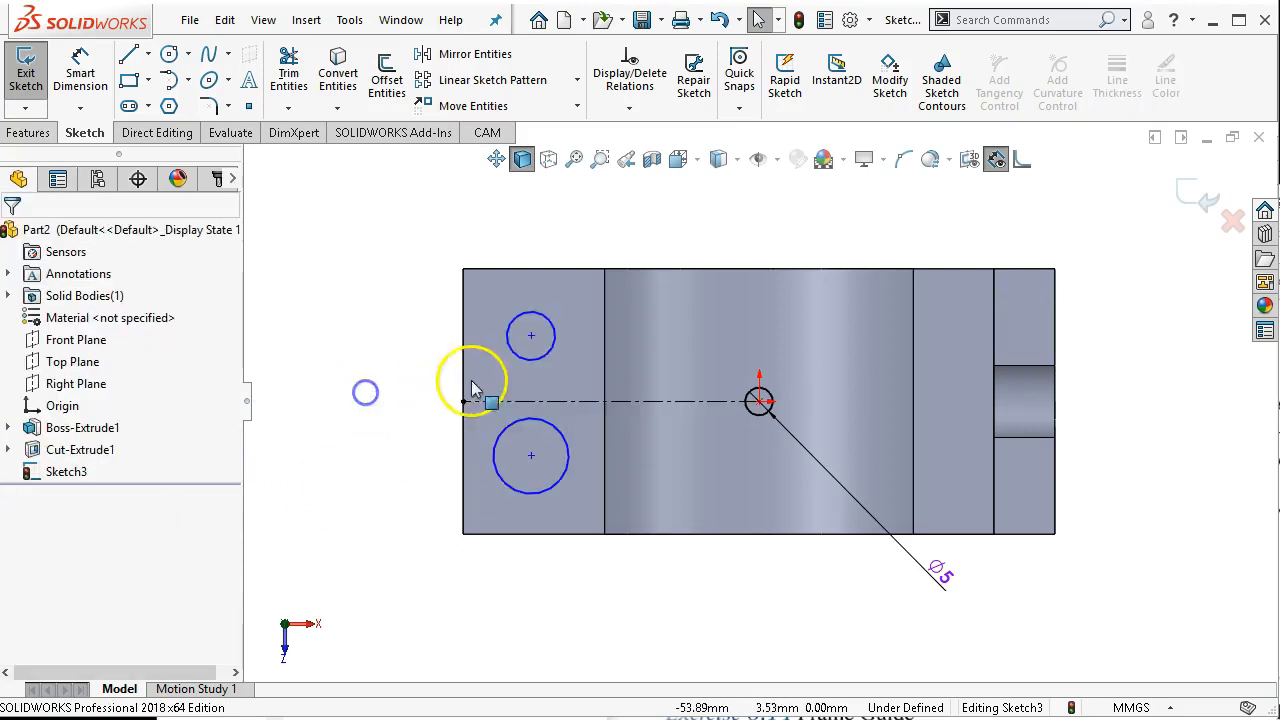
- Make the centre points of the two flange circles symmetric about the horizontal centerline
{"action": "left_click", "coordinate": [531, 337]}
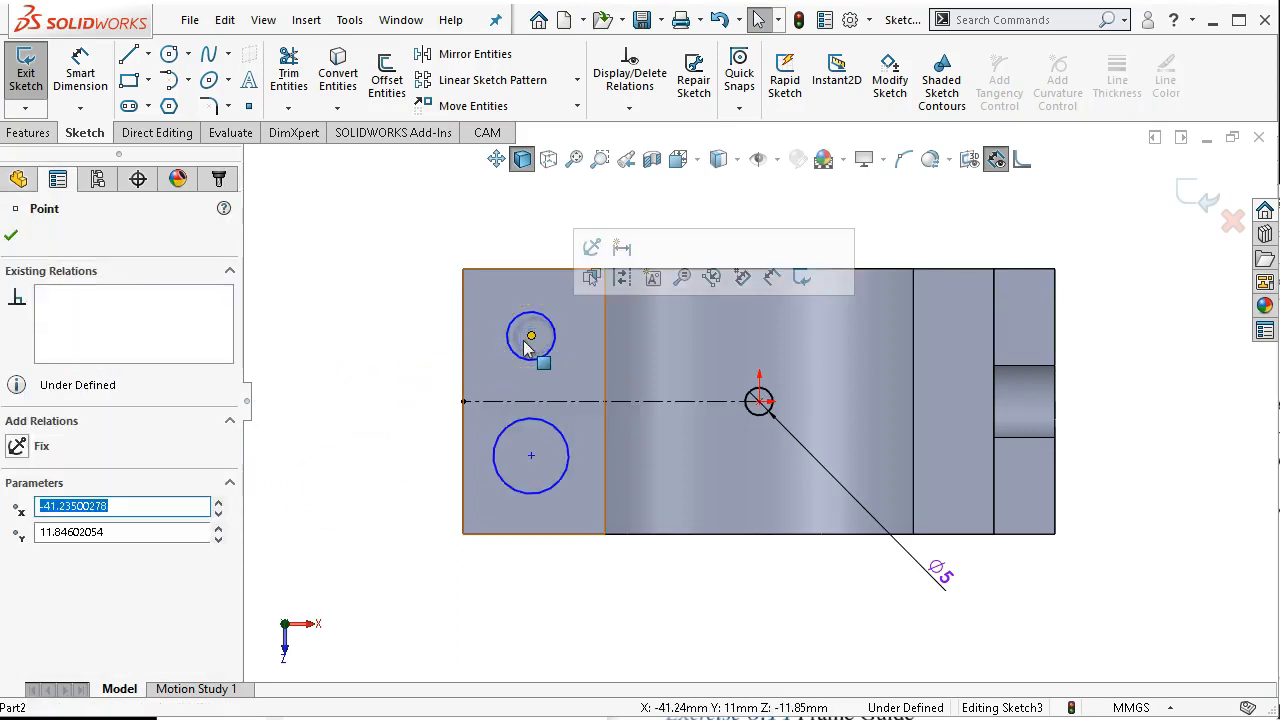
{"action": "left_click", "coordinate": [564, 403], "text": "ctrl"}
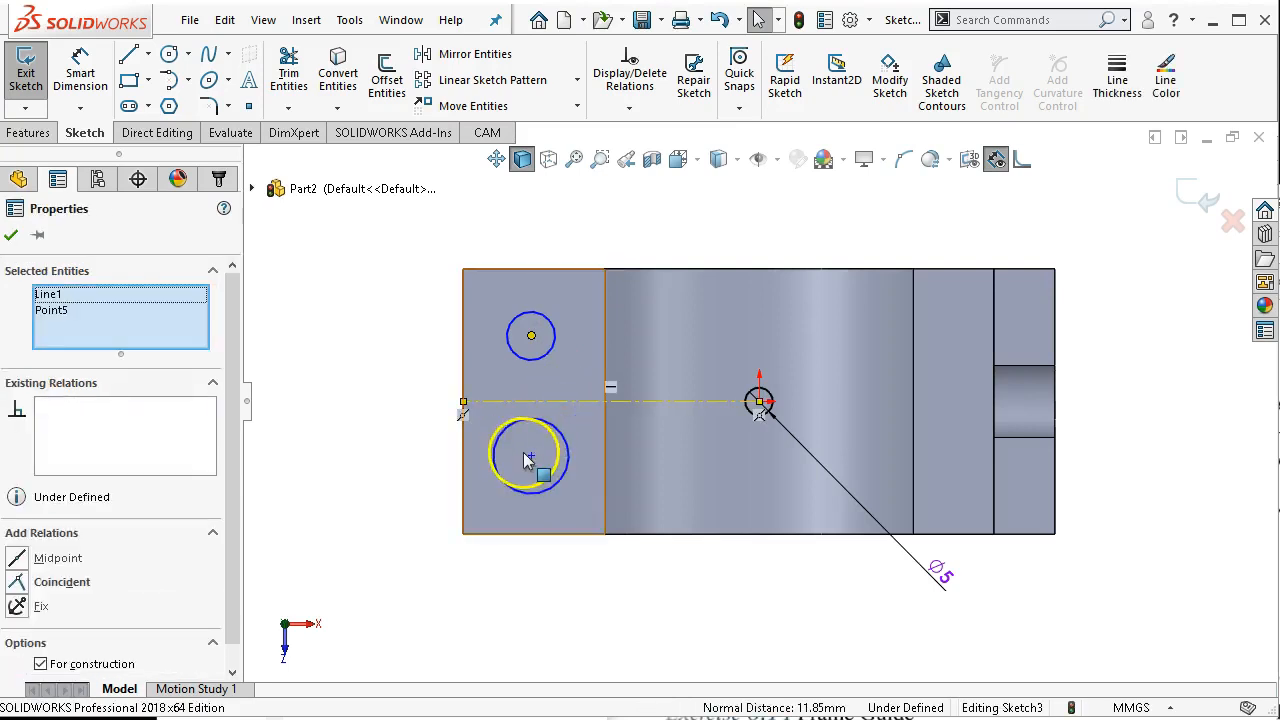
{"action": "left_click", "coordinate": [531, 455], "text": "ctrl"}
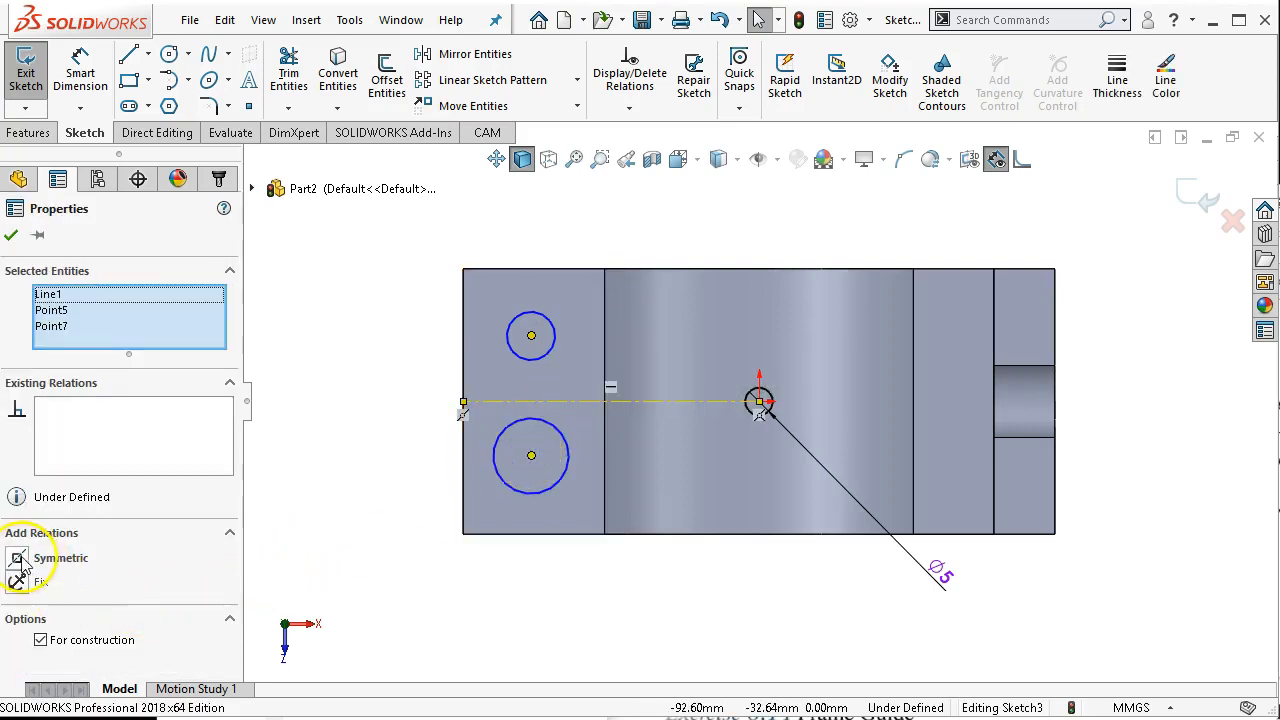
{"action": "left_click", "coordinate": [17, 558]}
{"action": "left_click", "coordinate": [420, 405]}
- Try moving the upper circle's centre and enlarging the lower circle to test the symmetry, and undo both changes
{"action": "left_click_drag", "start_coordinate": [533, 349], "coordinate": [537, 318]}
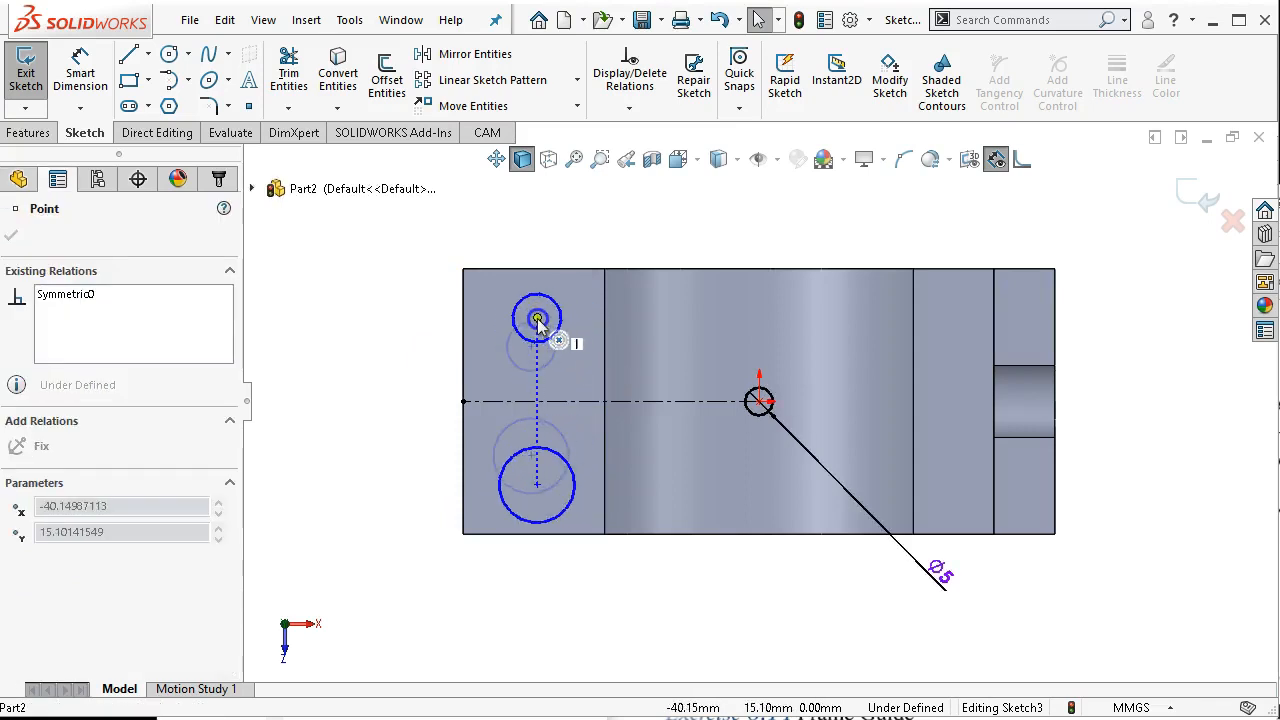
{"action": "left_click", "coordinate": [400, 405]}
{"action": "mouse_move", "coordinate": [521, 446]}
{"action": "left_mouse_down"}
{"action": "mouse_move", "coordinate": [477, 400]}
{"action": "mouse_move", "coordinate": [517, 462]}
{"action": "mouse_move", "coordinate": [501, 436]}
{"action": "mouse_move", "coordinate": [510, 451]}
{"action": "left_mouse_up"}
{"action": "left_click", "coordinate": [393, 445]}
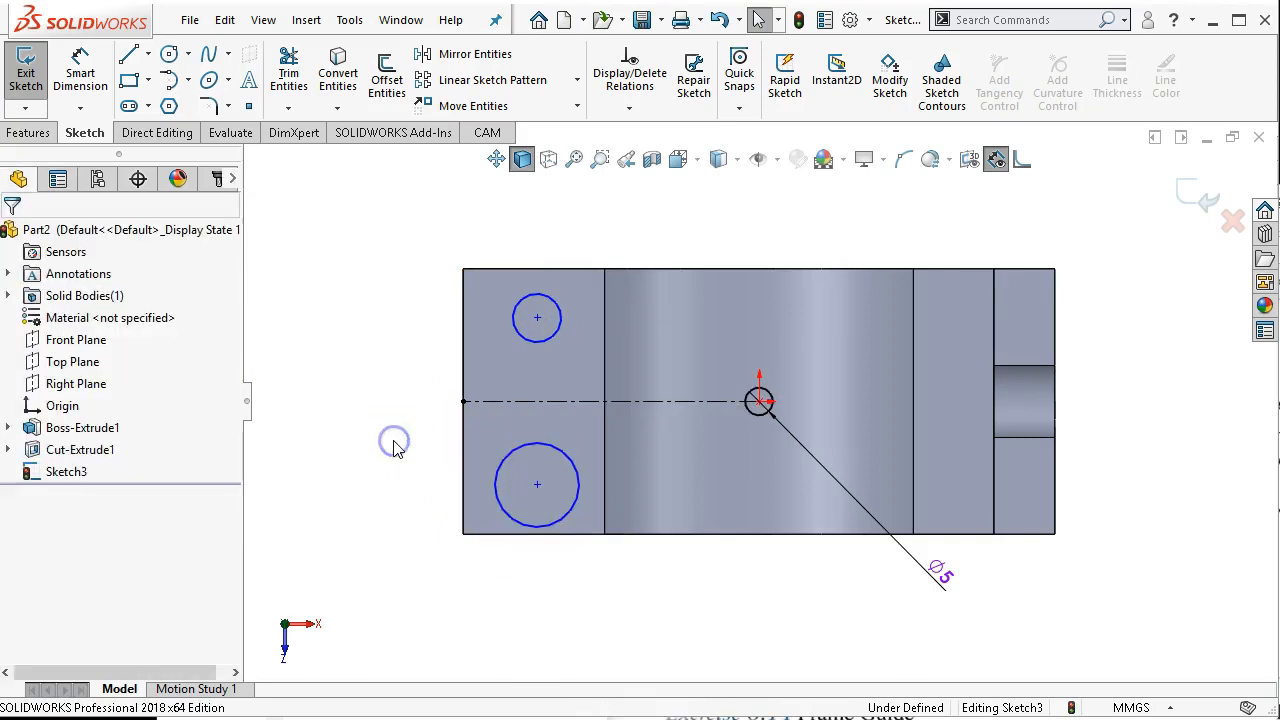
{"action": "key", "text": "ctrl+z"}
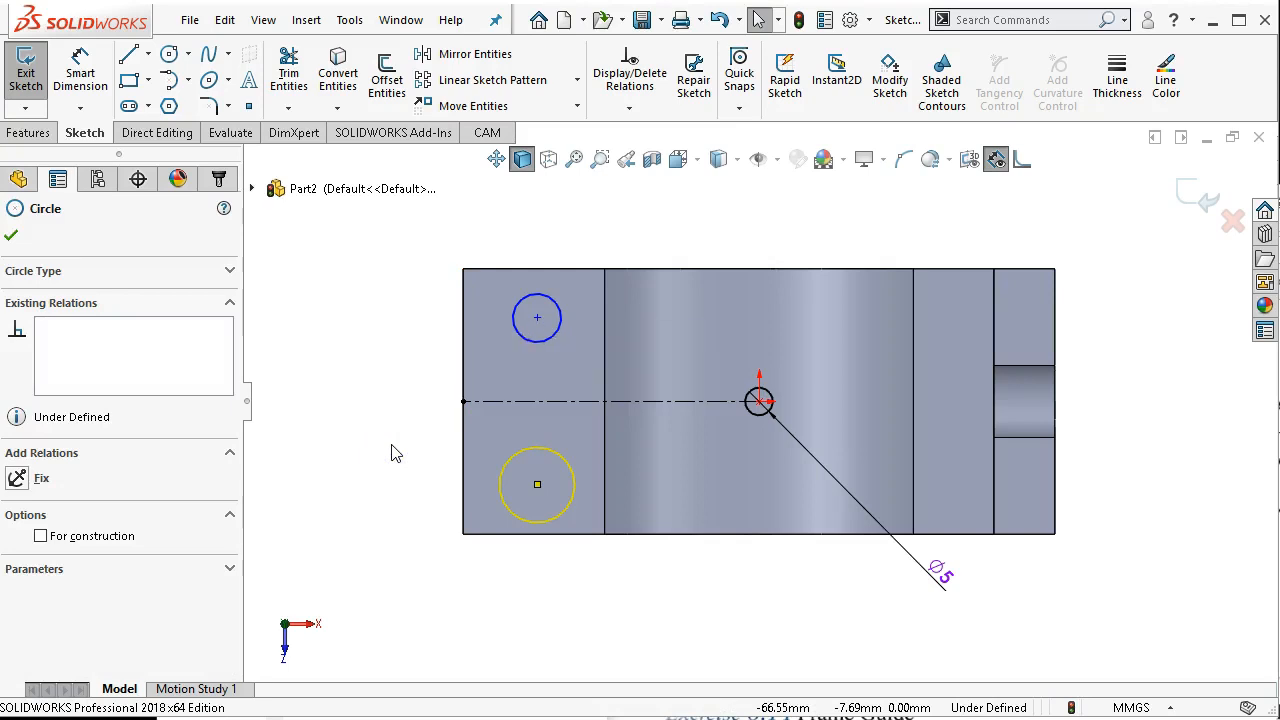
{"action": "key", "text": "ctrl+z"}
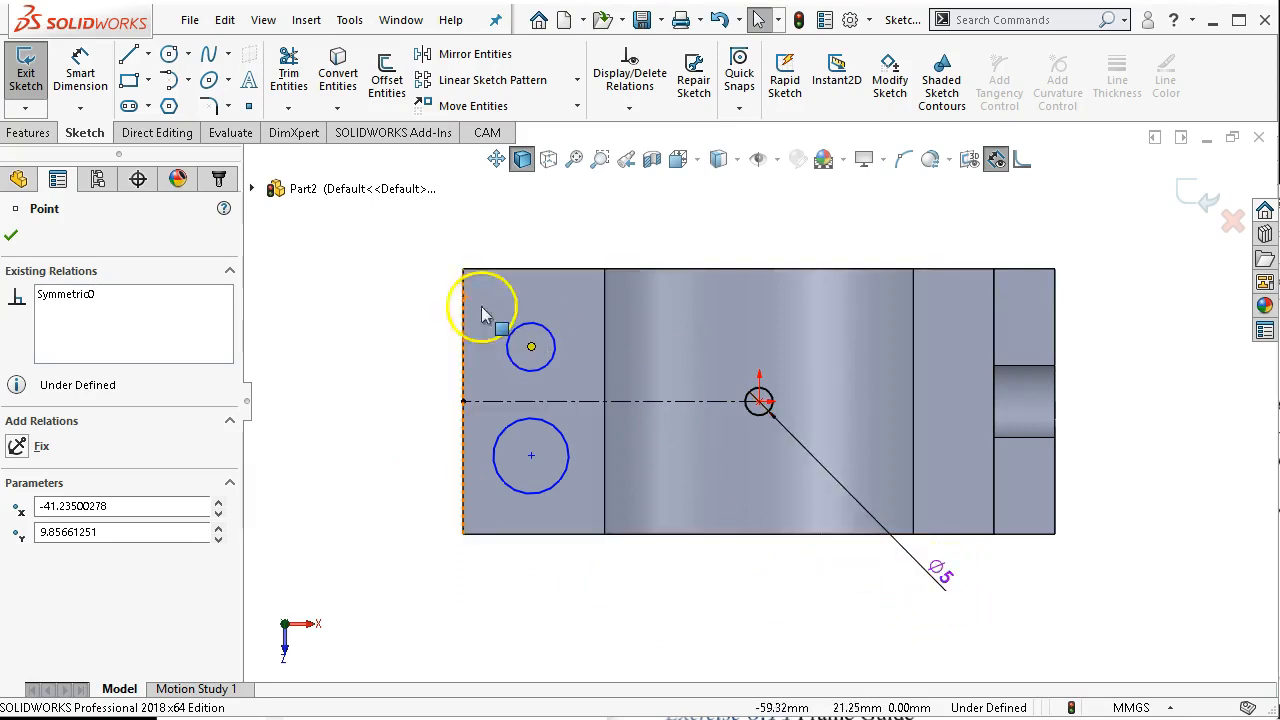
{"action": "left_click", "coordinate": [357, 273]}
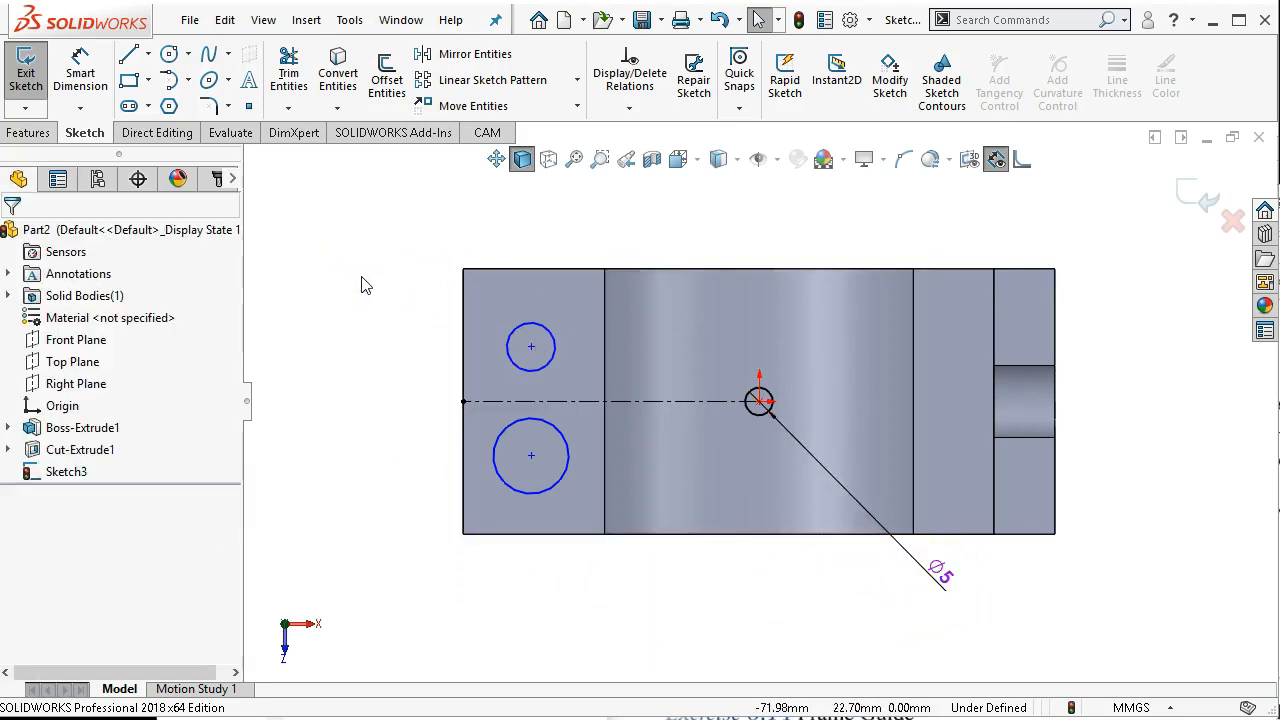
- Delete the symmetric relation from the upper flange circle's centre point
{"action": "left_click", "coordinate": [533, 348]}
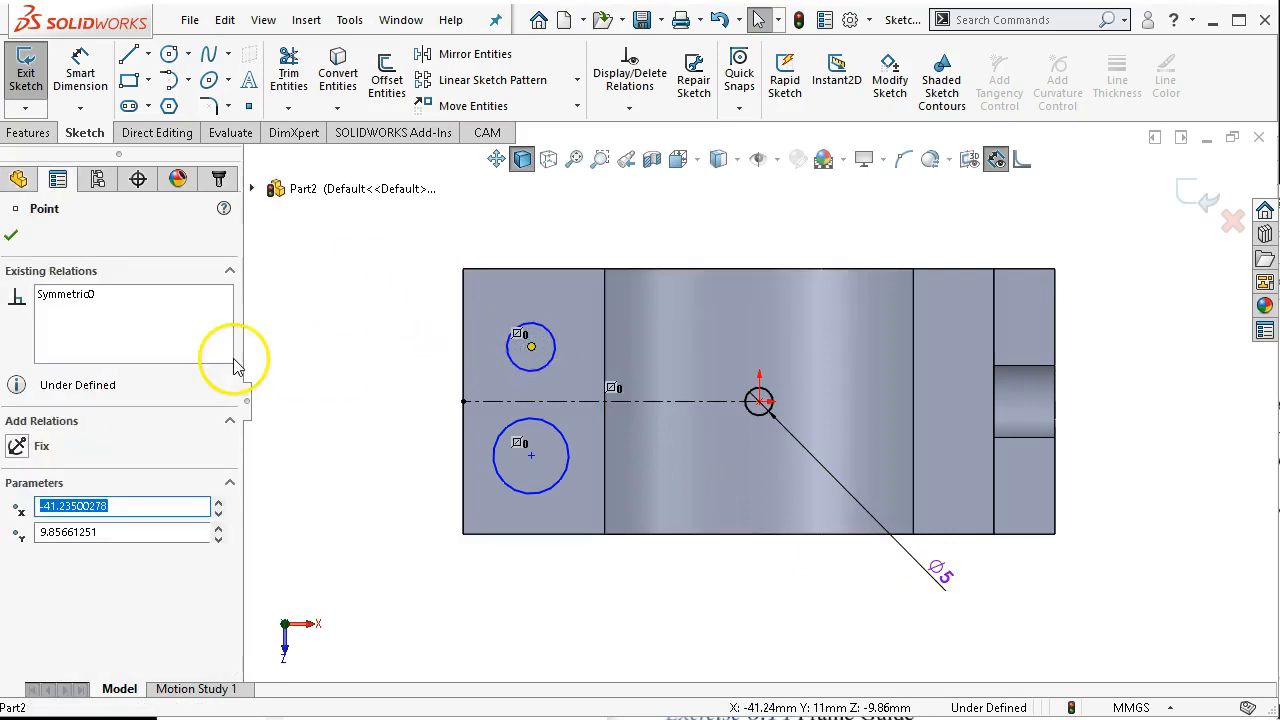
{"action": "left_click", "coordinate": [74, 300]}
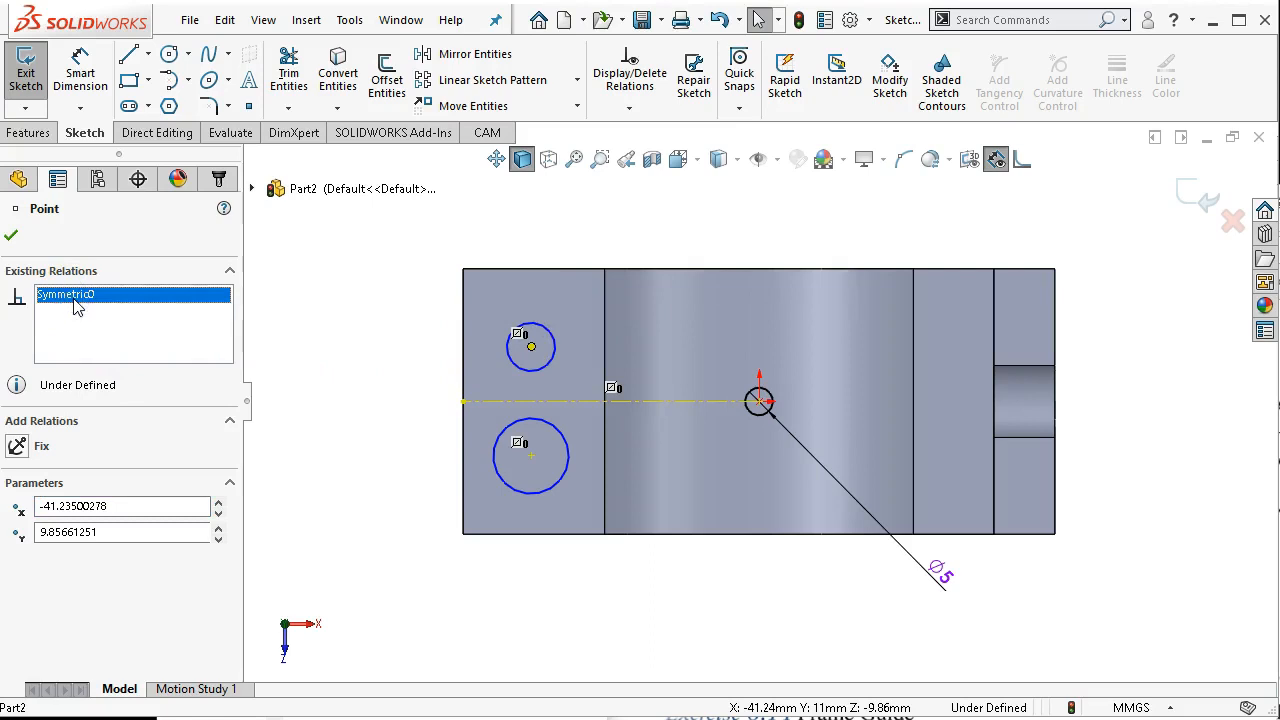
{"action": "key", "text": "Delete"}
{"action": "left_click", "coordinate": [345, 375]}
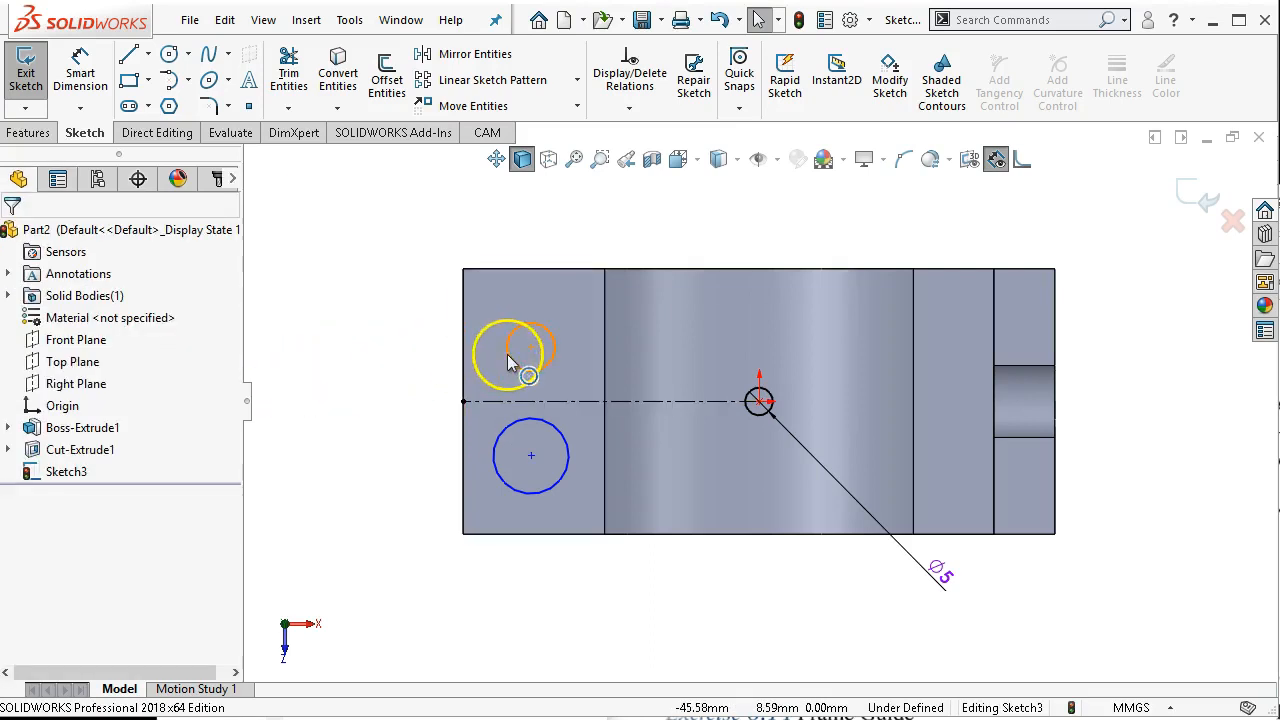
- Make the two flange circles themselves symmetric about the horizontal centerline and move the pair slightly farther apart
{"action": "left_click", "coordinate": [508, 352]}
{"action": "left_click", "coordinate": [486, 406], "text": "ctrl"}
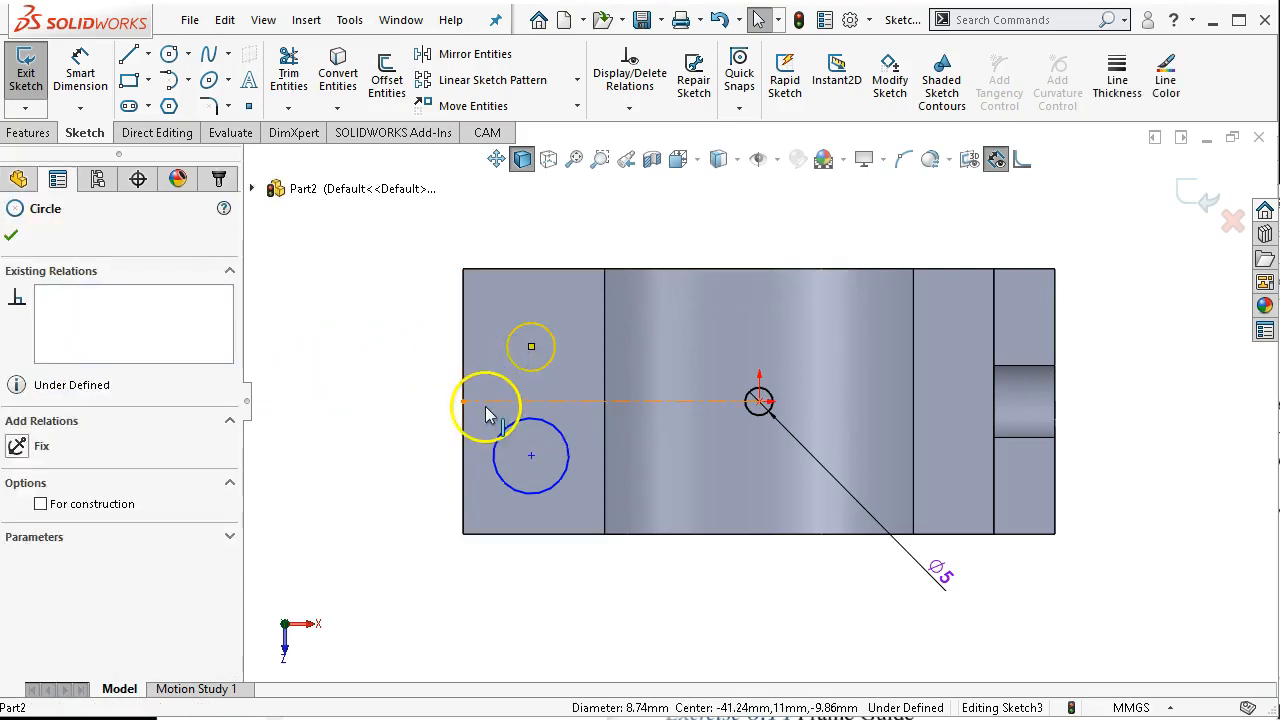
{"action": "left_click", "coordinate": [496, 441], "text": "ctrl"}
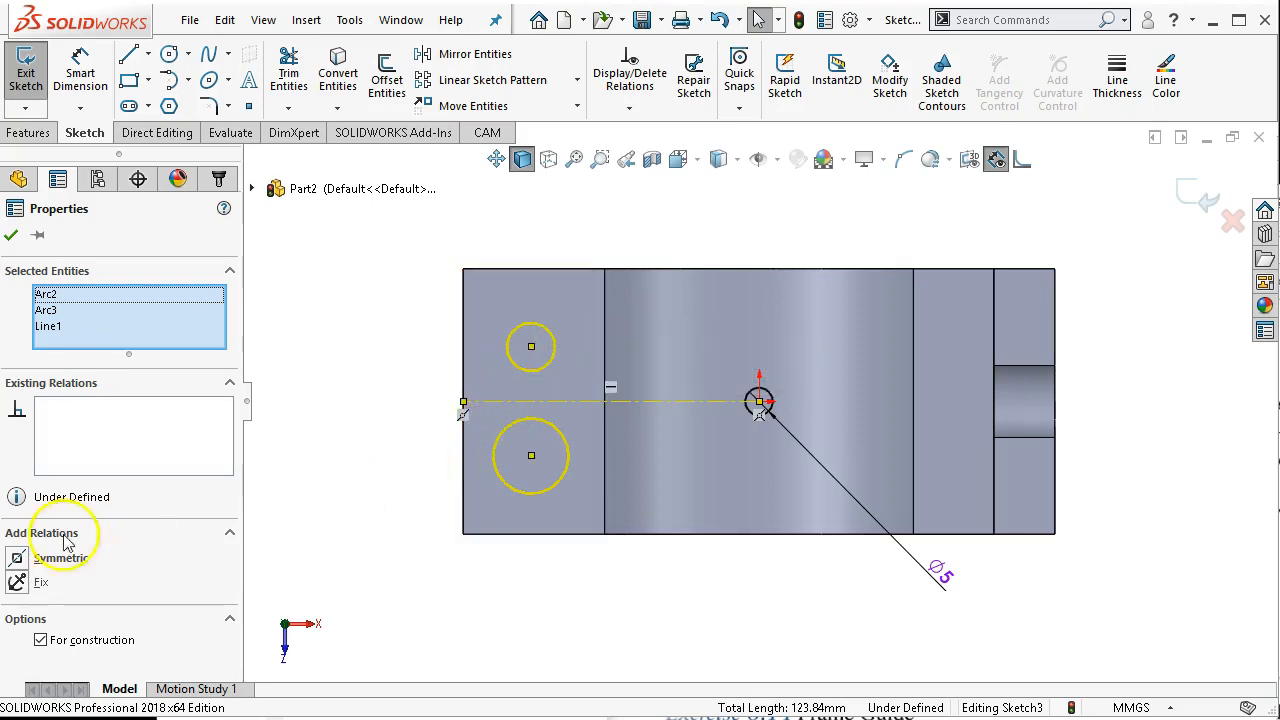
{"action": "left_click", "coordinate": [18, 558]}
{"action": "left_click", "coordinate": [397, 363]}
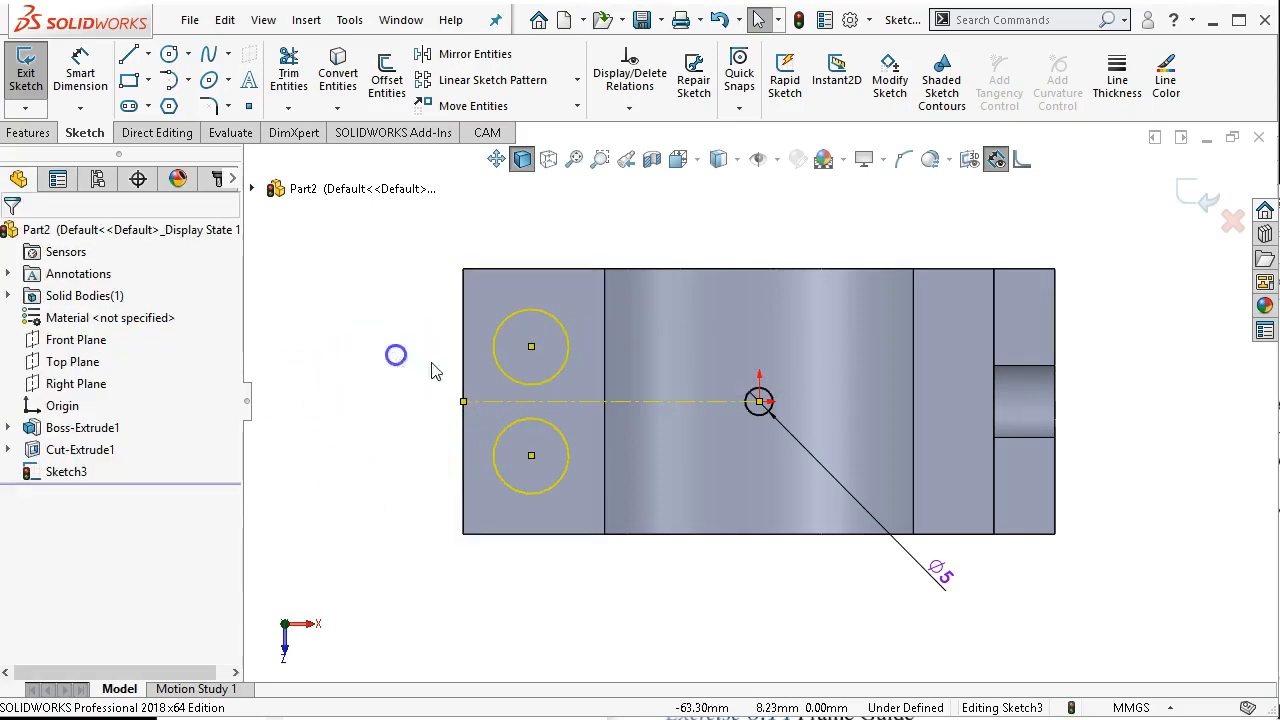
{"action": "left_click_drag", "start_coordinate": [531, 347], "coordinate": [543, 331]}
{"action": "left_click", "coordinate": [553, 372]}
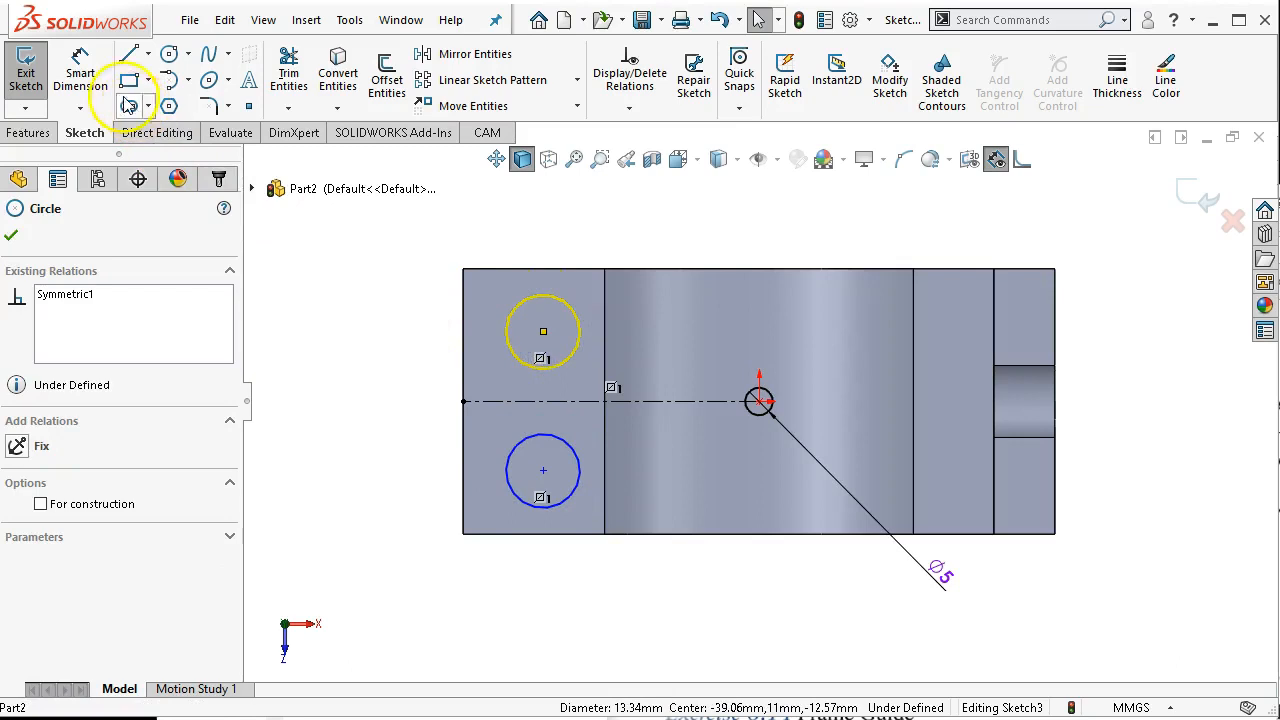
- Dimension the upper flange circle with a diameter of 10 mm
{"action": "left_click", "coordinate": [80, 72]}
{"action": "left_click", "coordinate": [522, 363]}
{"action": "left_click", "coordinate": [384, 418]}
{"action": "type", "text": "10"}
{"action": "key", "text": "Return"}
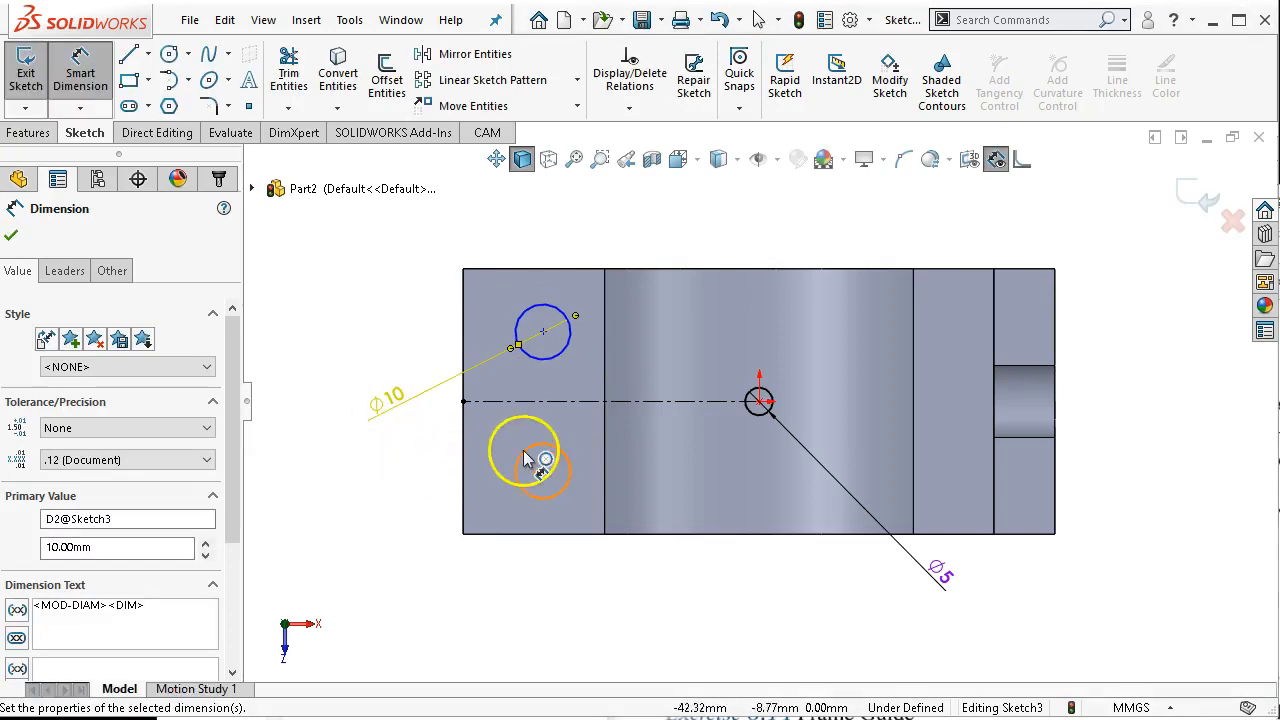
- Dimension the vertical distance between the two flange circles as 22 mm
{"action": "left_click", "coordinate": [524, 452]}
{"action": "left_click", "coordinate": [547, 362]}
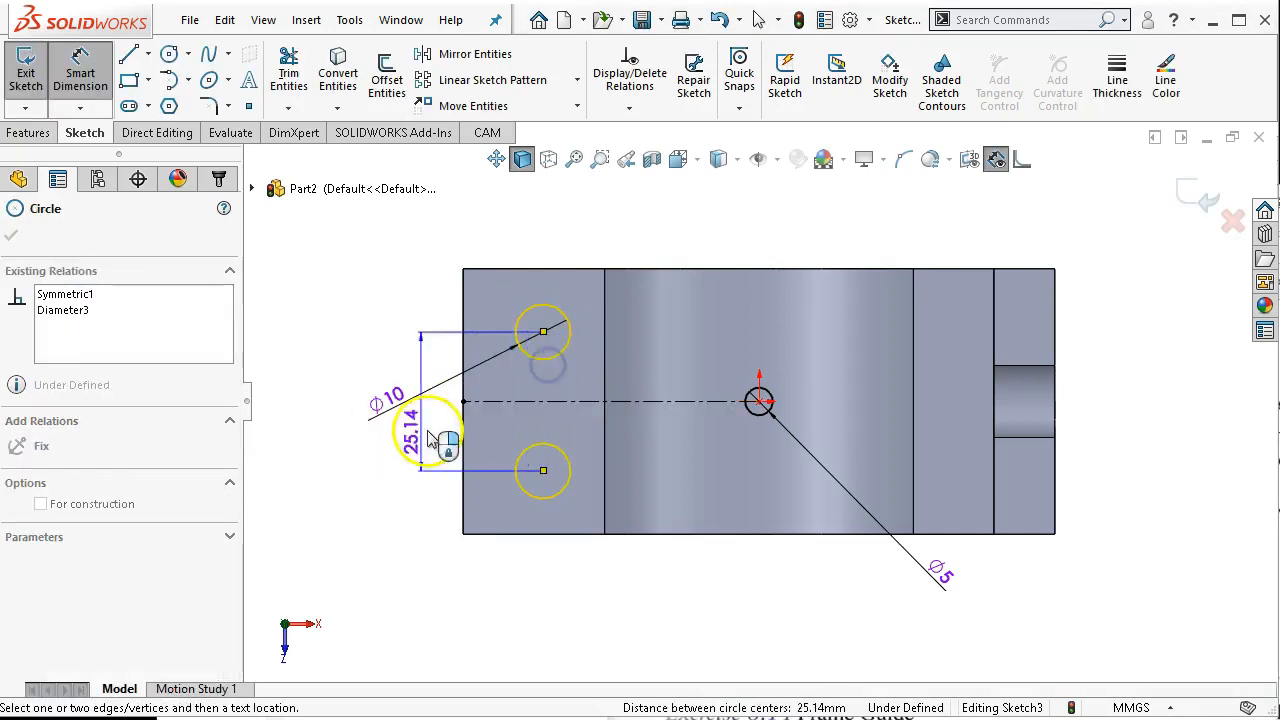
{"action": "type", "text": "22"}
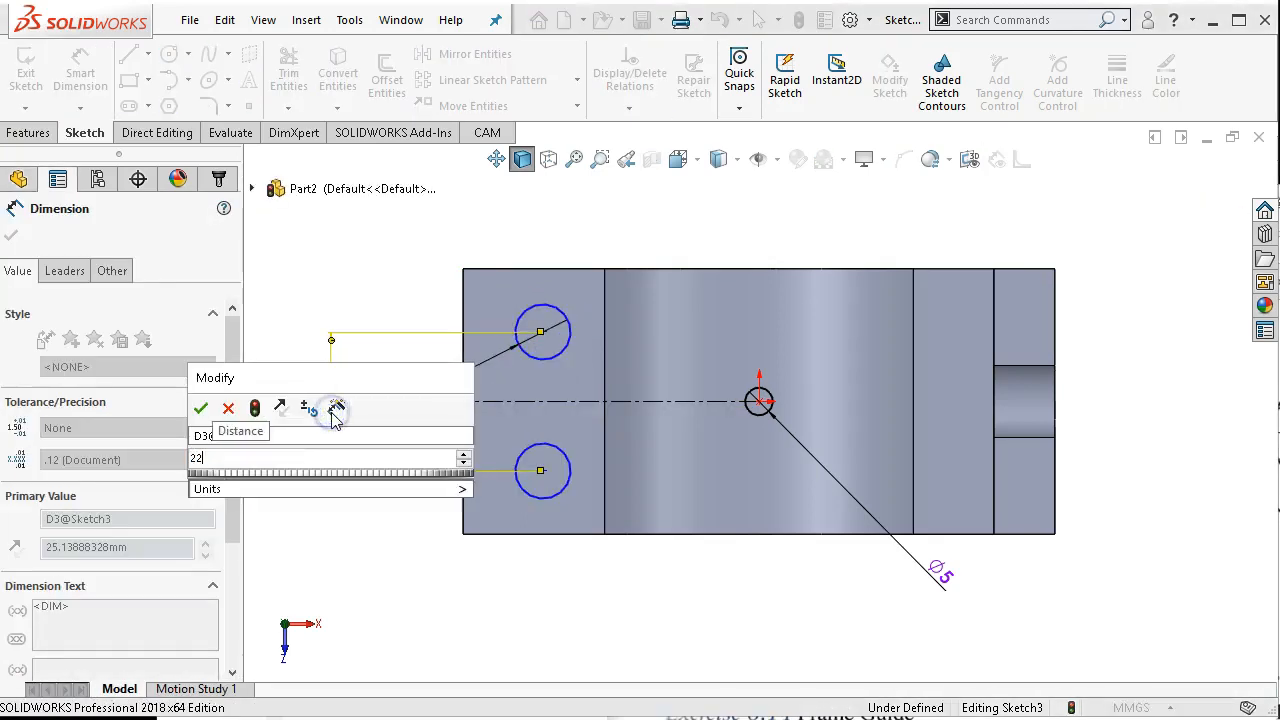
{"action": "key", "text": "Return"}
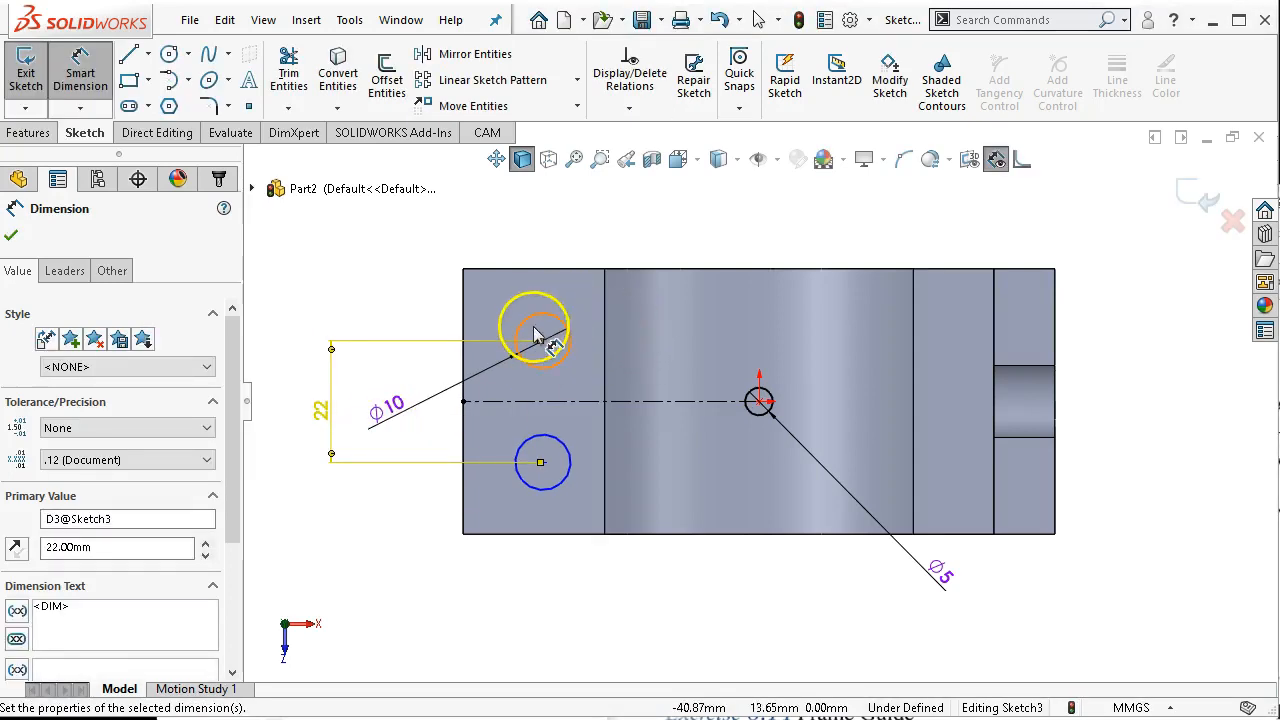
- Dimension the horizontal distance from the upper flange circle to the origin as 43 mm and check it against the Frame Guide drawing in the browser
{"action": "left_click", "coordinate": [543, 314]}
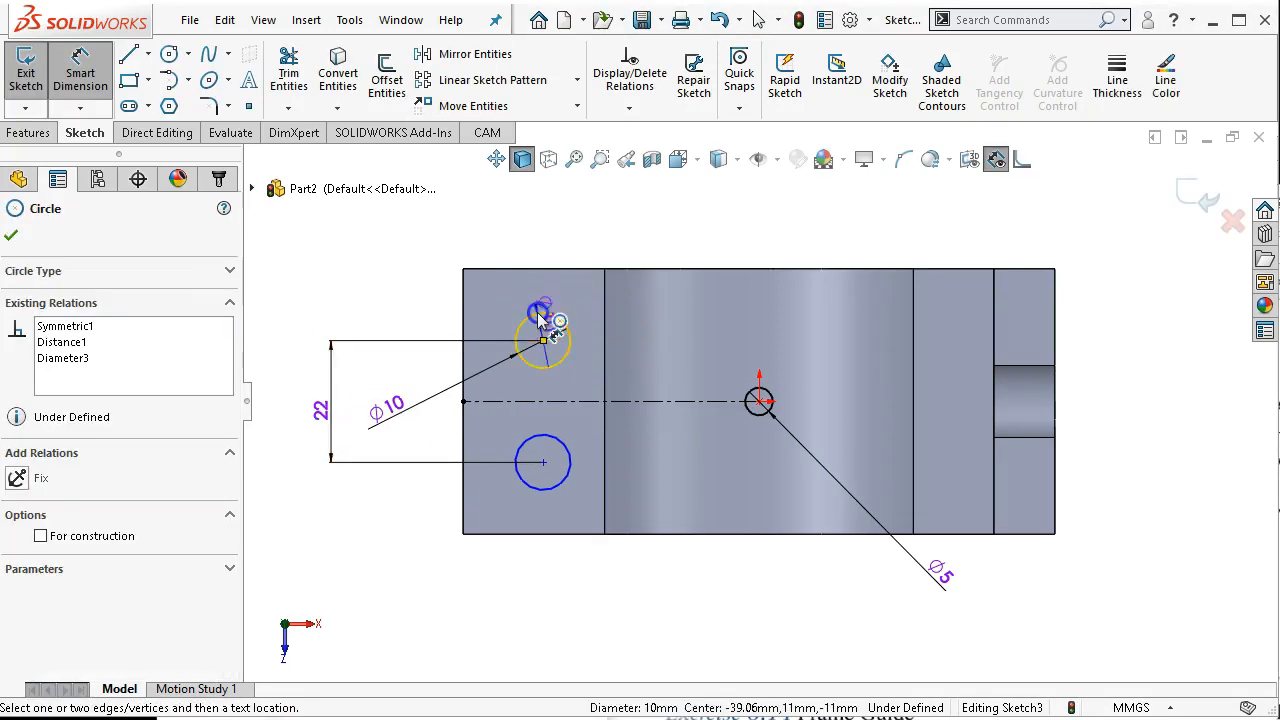
{"action": "left_click", "coordinate": [759, 401]}
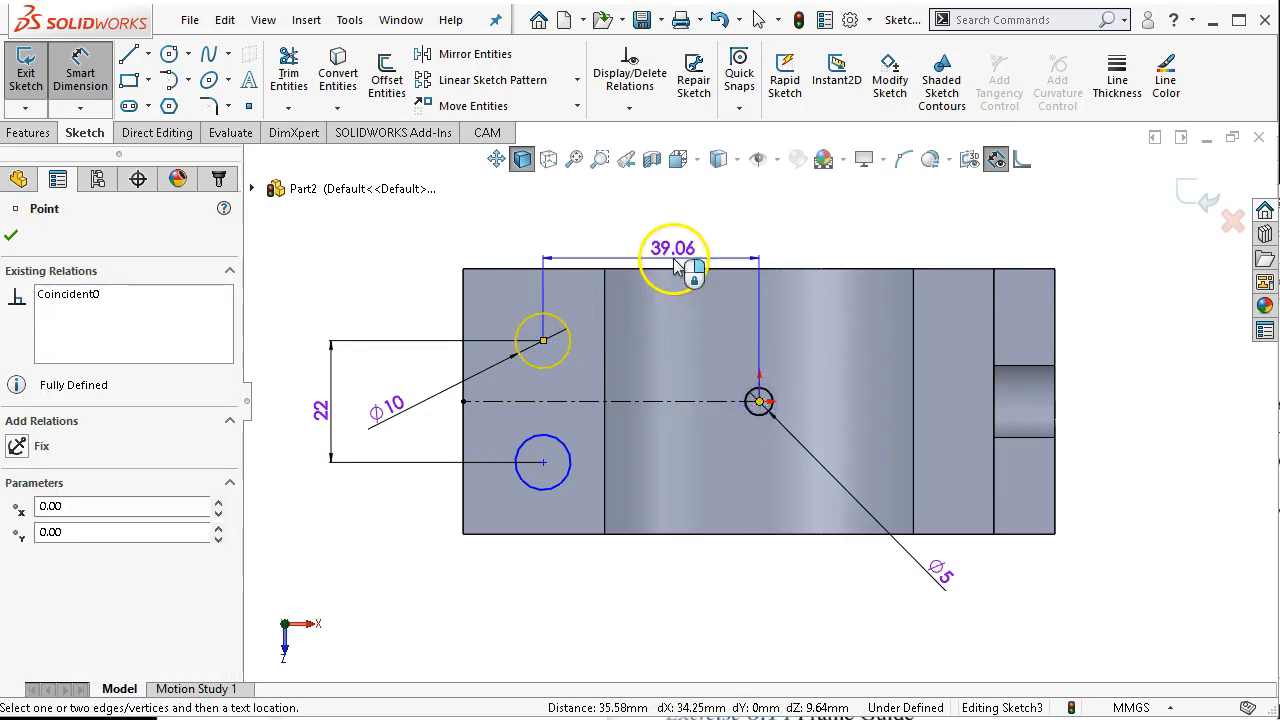
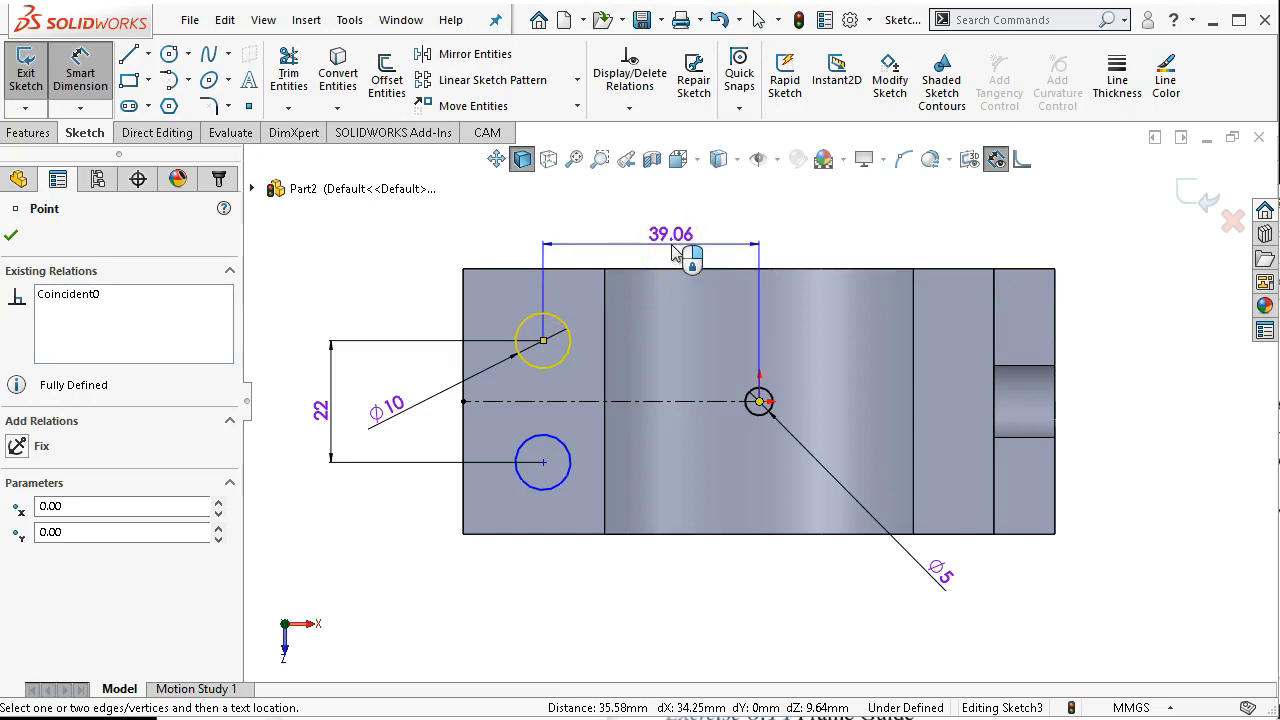
{"action": "left_click", "coordinate": [686, 255]}
{"action": "type", "text": "41"}
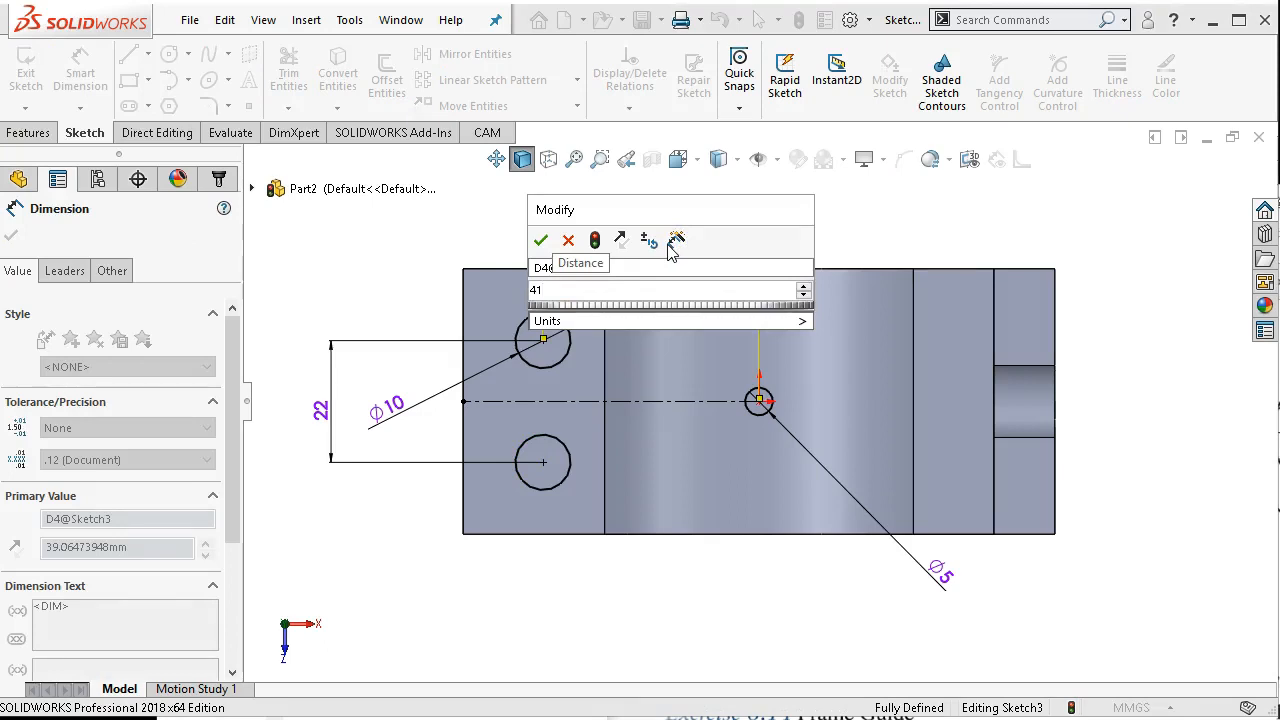
{"action": "key", "text": "Return"}
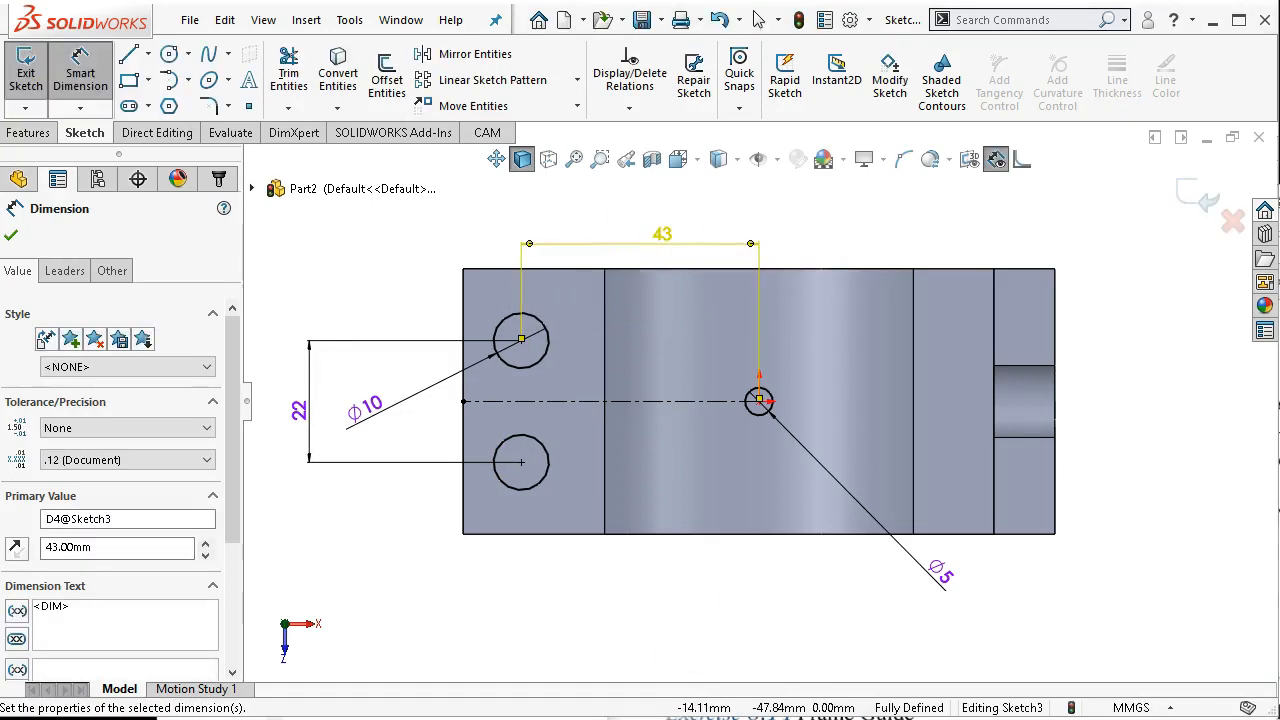
{"action": "key", "text": "alt+Tab"}
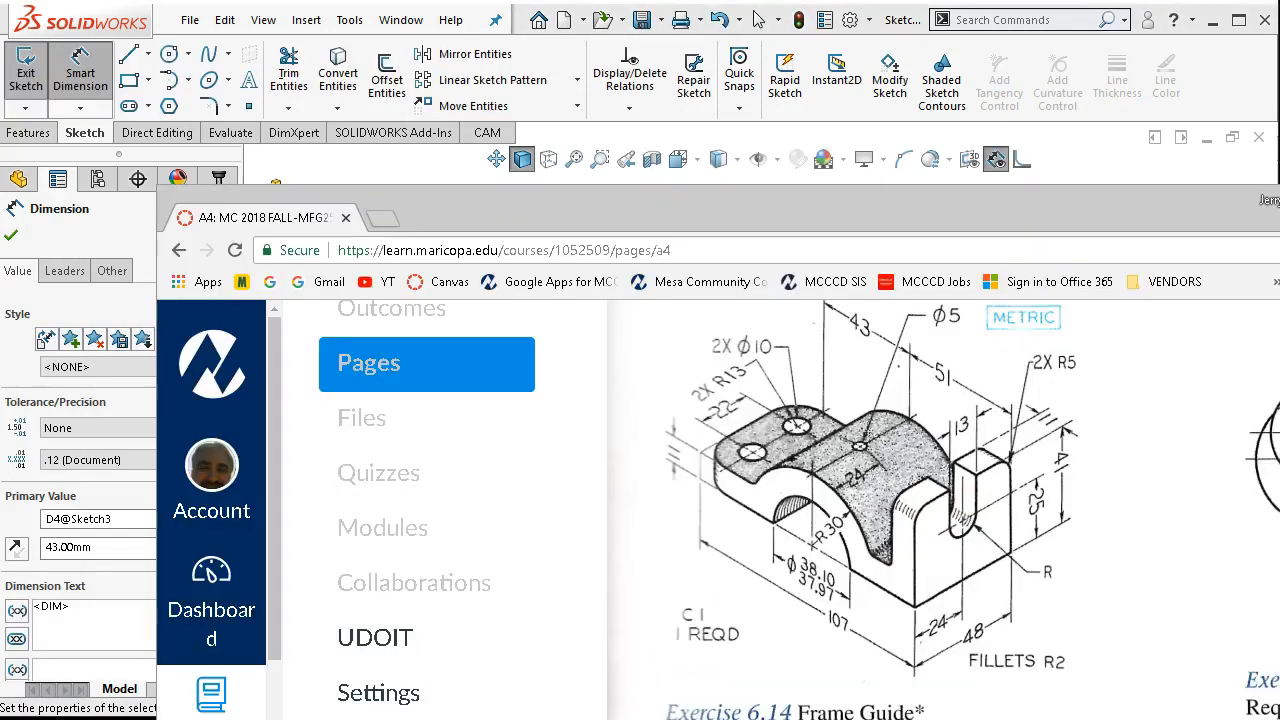
{"action": "left_click", "coordinate": [1102, 145]}
- Cut the 5 mm and two 10 mm hole circles through the part with an Extruded Cut set to Through All - Both
{"action": "middle_click_drag", "start_coordinate": [829, 543], "coordinate": [819, 271]}
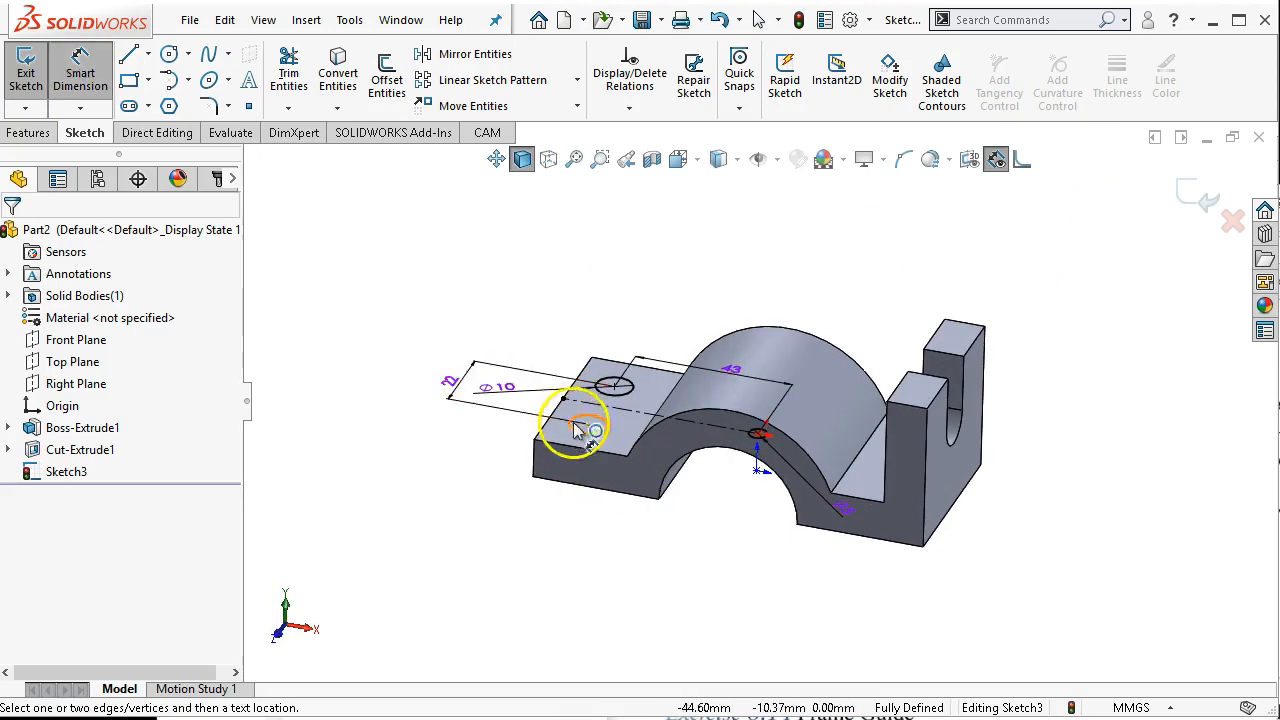
{"action": "left_click", "coordinate": [32, 134]}
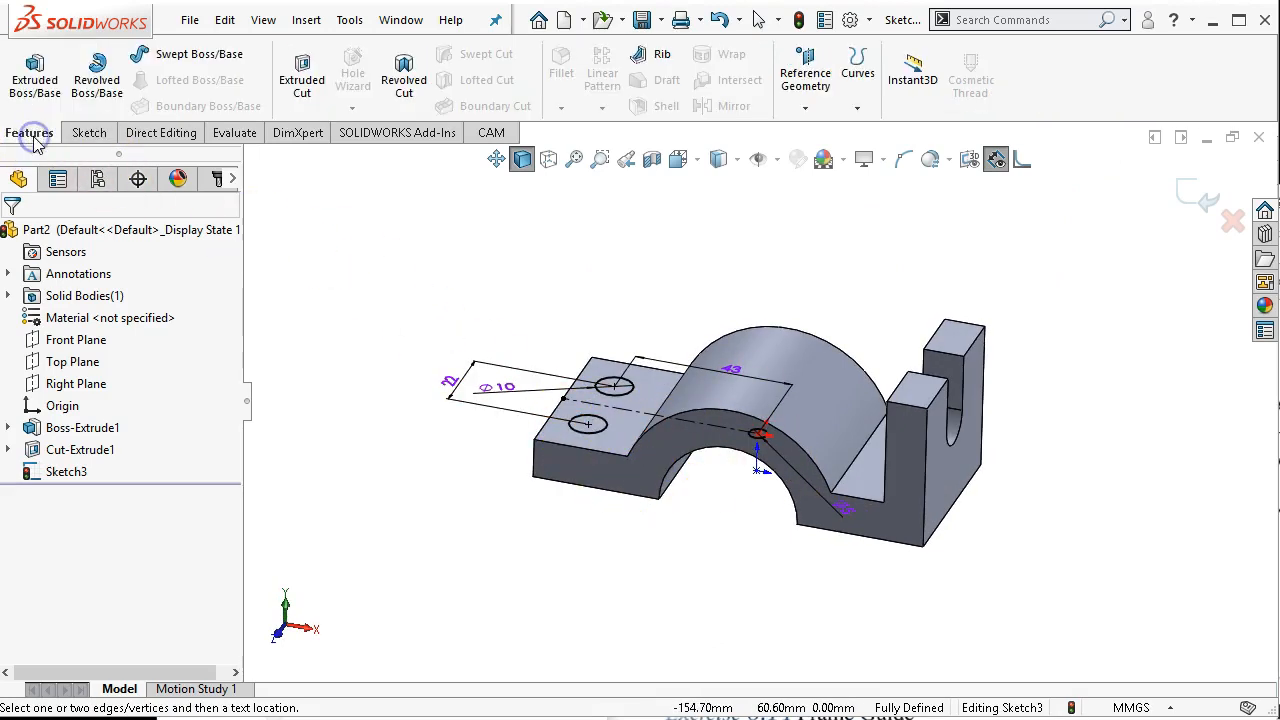
{"action": "left_click", "coordinate": [302, 85]}
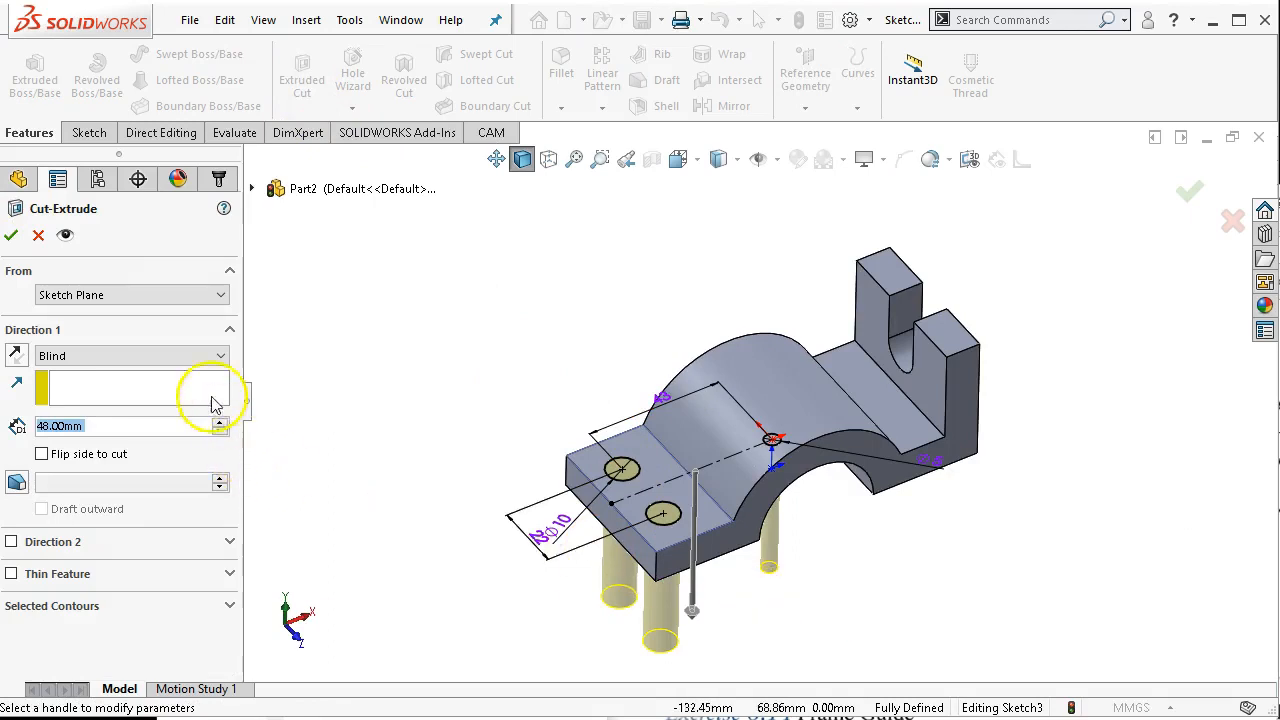
{"action": "left_click", "coordinate": [164, 358]}
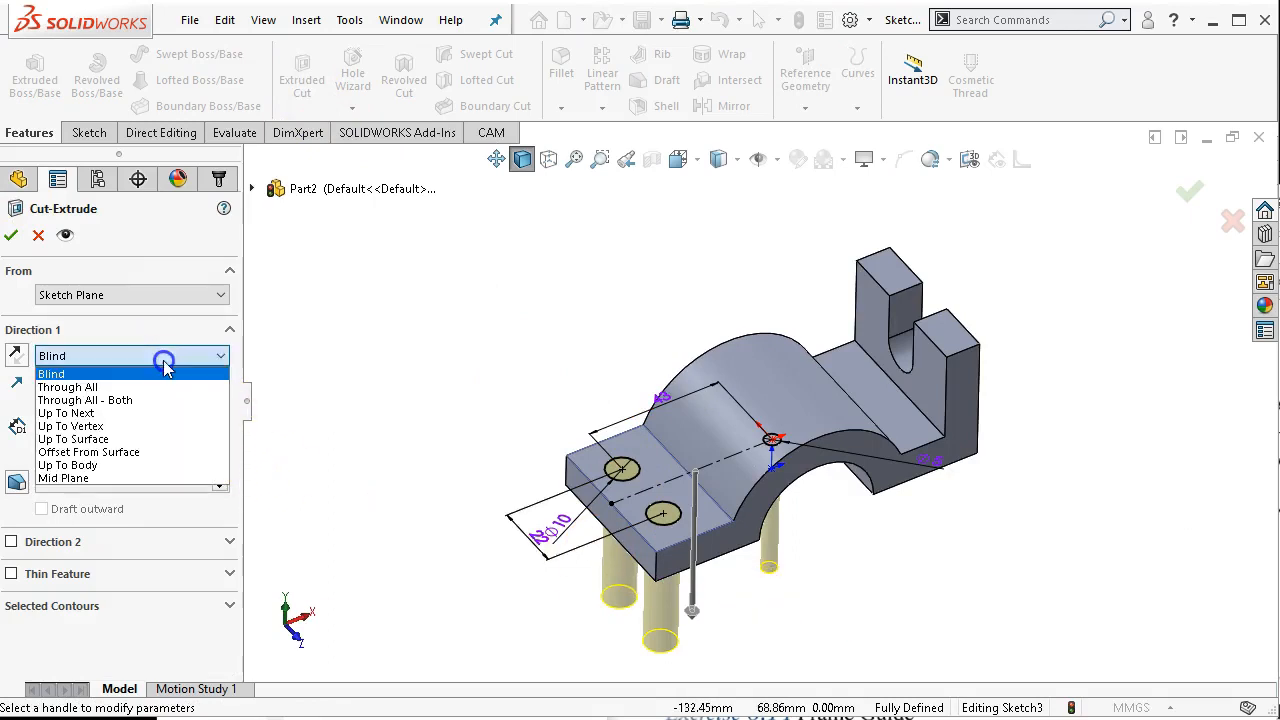
{"action": "left_click", "coordinate": [116, 400]}
{"action": "middle_click_drag", "start_coordinate": [346, 593], "coordinate": [286, 423]}
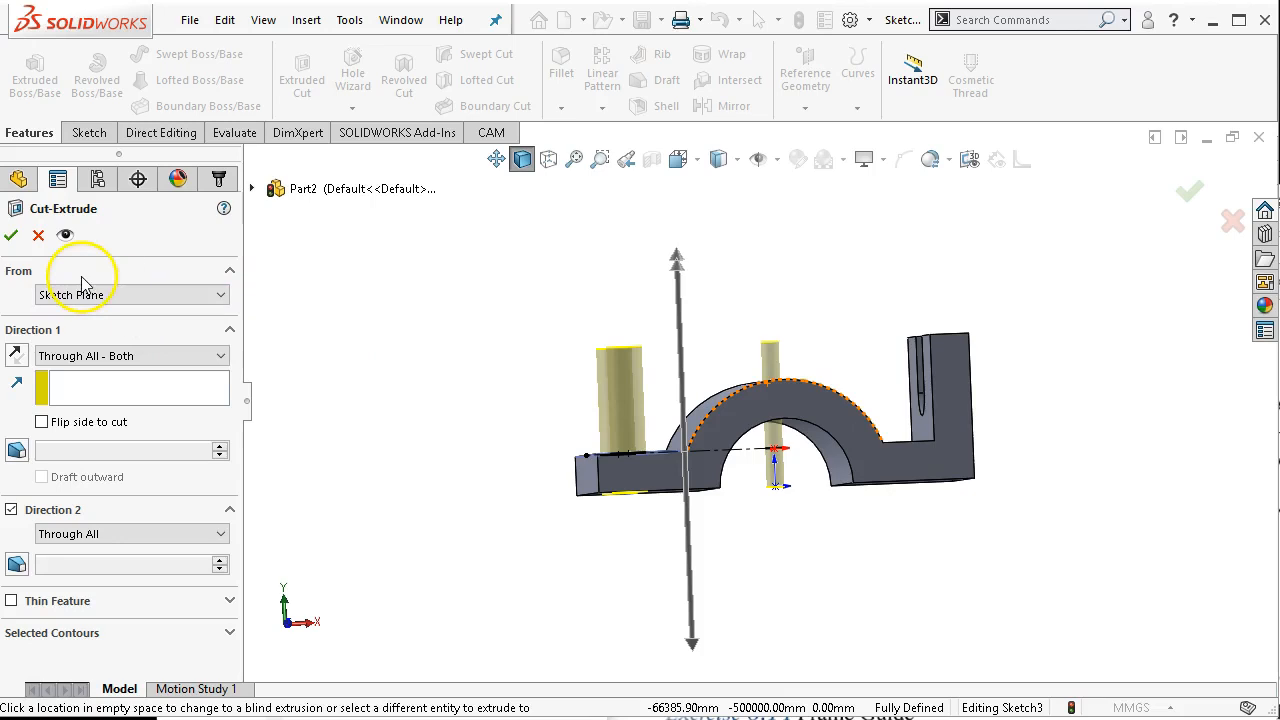
{"action": "left_click", "coordinate": [12, 237]}
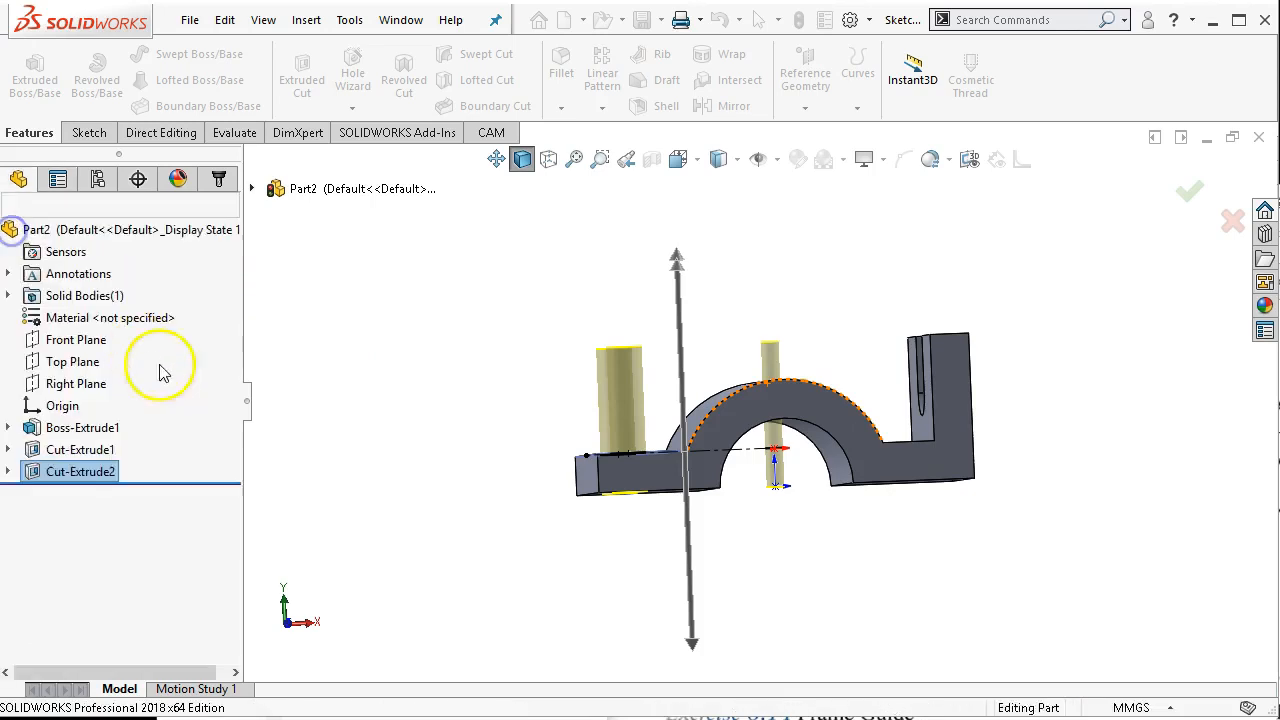
{"action": "middle_click_drag", "start_coordinate": [214, 371], "coordinate": [331, 517]}
{"action": "middle_click_drag", "start_coordinate": [928, 525], "coordinate": [909, 549]}
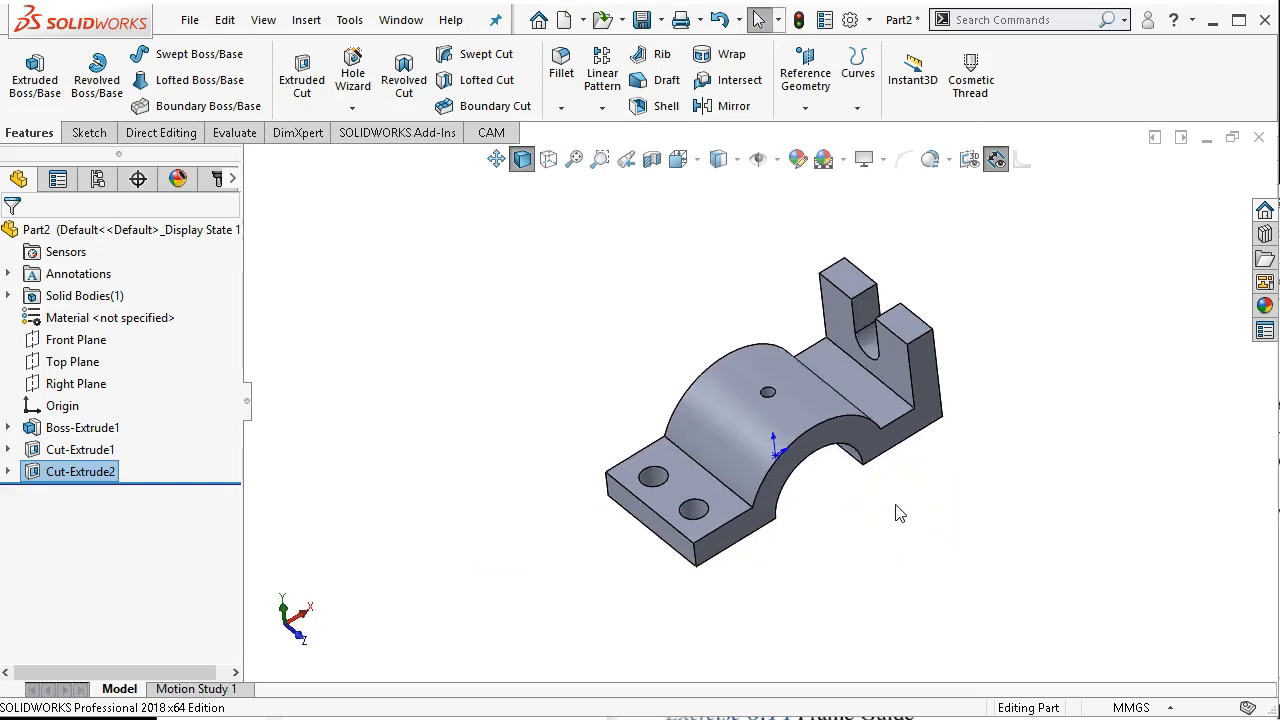
- Fillet the three inner edges where the arch meets the flange and floor and where the floor meets the slotted upright with a 2 mm radius
{"action": "middle_click_drag", "start_coordinate": [937, 543], "coordinate": [891, 429]}
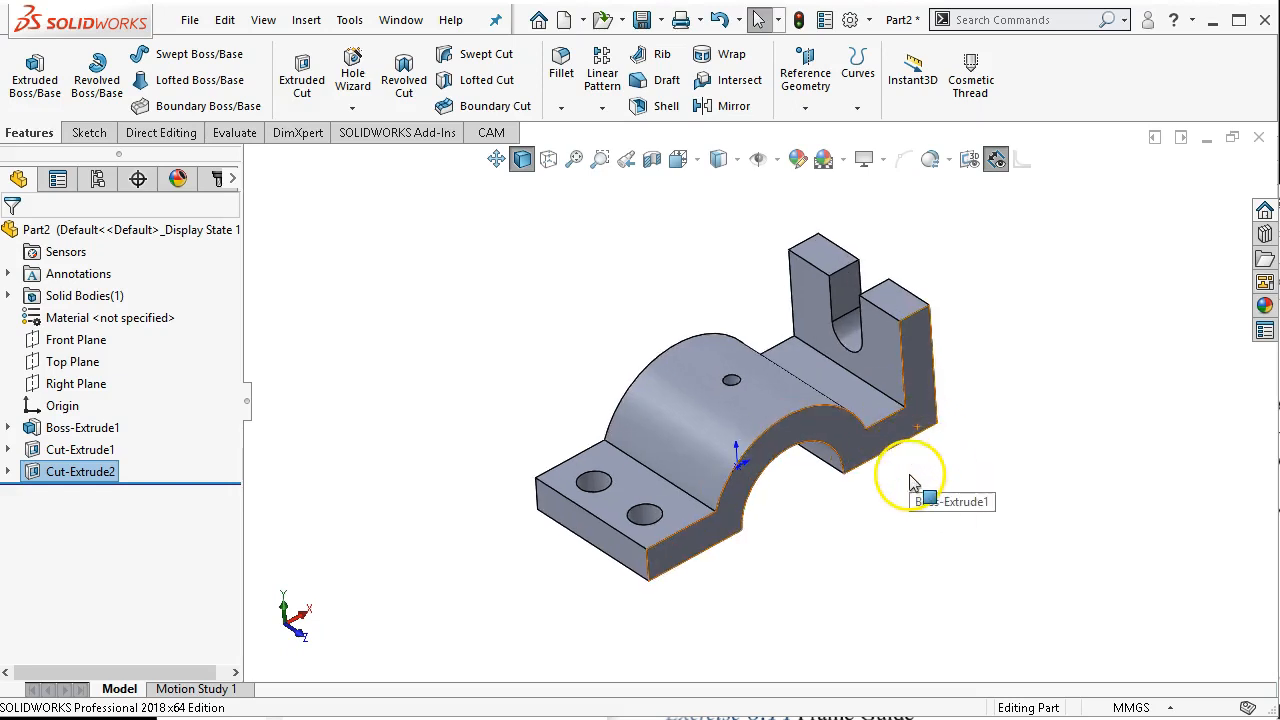
{"action": "left_click", "coordinate": [874, 393]}
{"action": "mouse_move", "coordinate": [923, 528]}
{"action": "middle_mouse_down"}
{"action": "mouse_move", "coordinate": [837, 523]}
{"action": "mouse_move", "coordinate": [838, 418]}
{"action": "middle_mouse_up"}
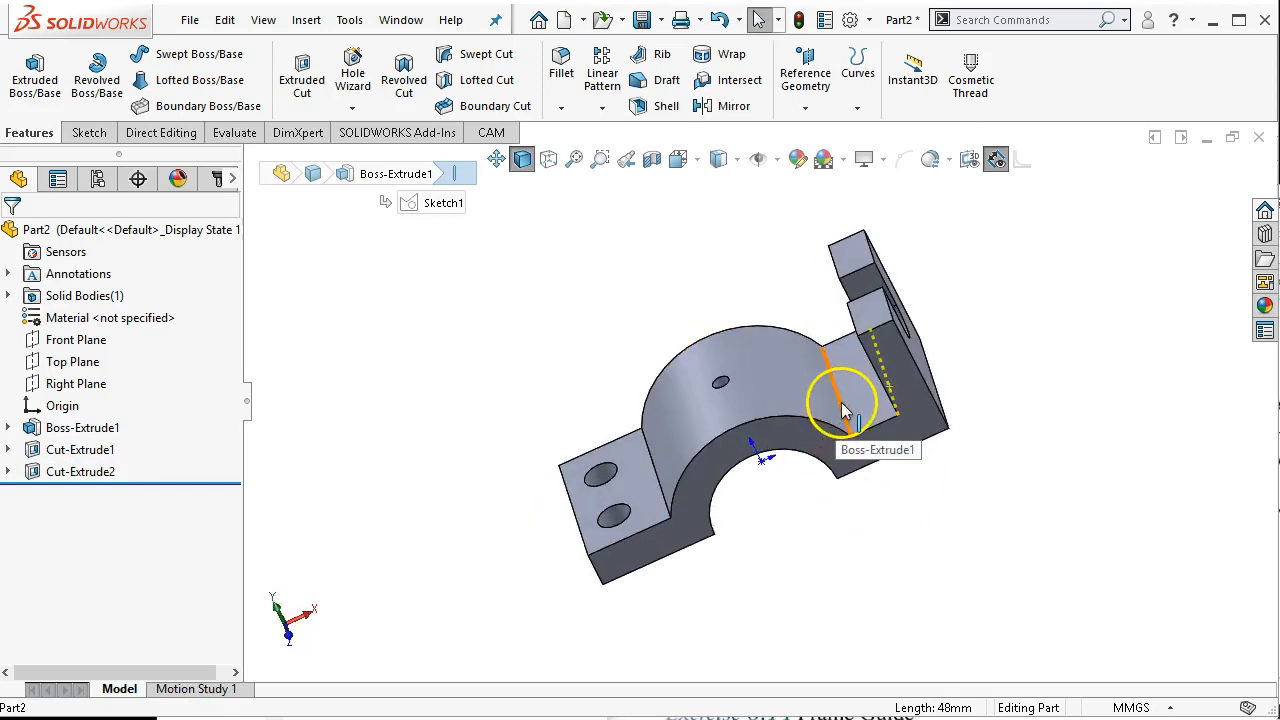
{"action": "left_click", "coordinate": [838, 402], "text": "ctrl"}
{"action": "middle_click_drag", "start_coordinate": [843, 560], "coordinate": [903, 589]}
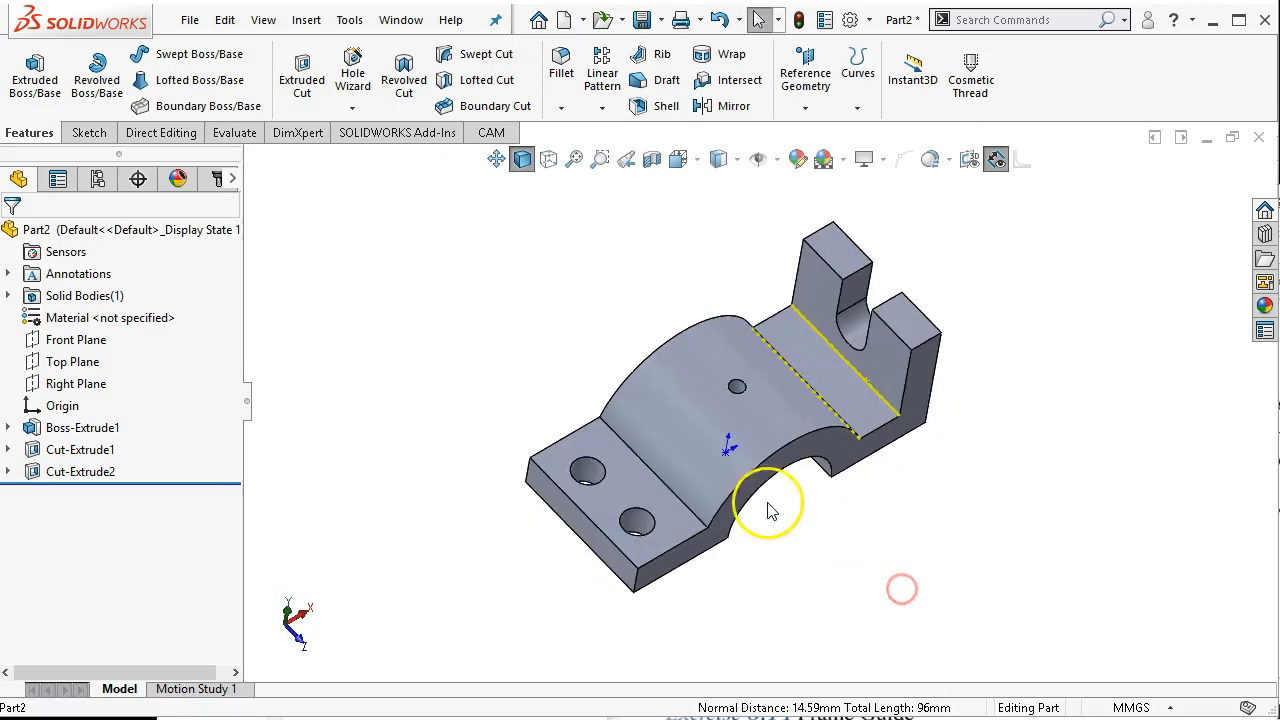
{"action": "left_click", "coordinate": [664, 487], "text": "ctrl"}
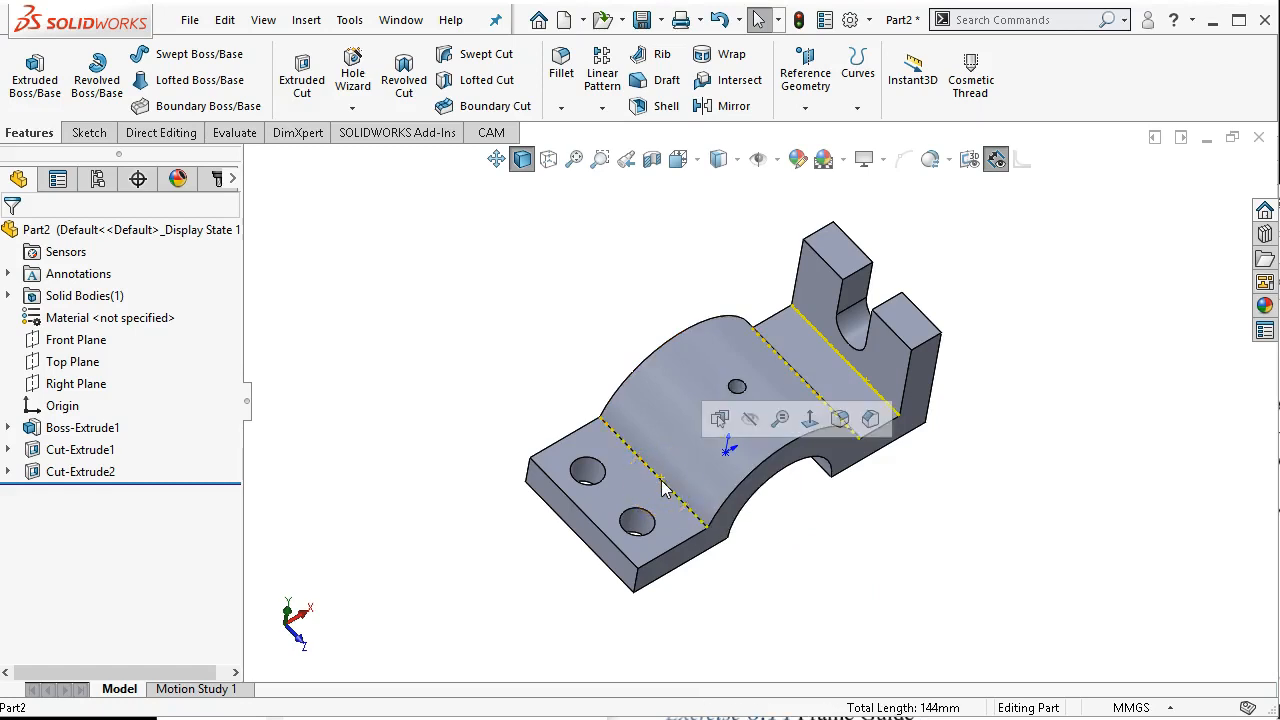
{"action": "left_click", "coordinate": [840, 422]}
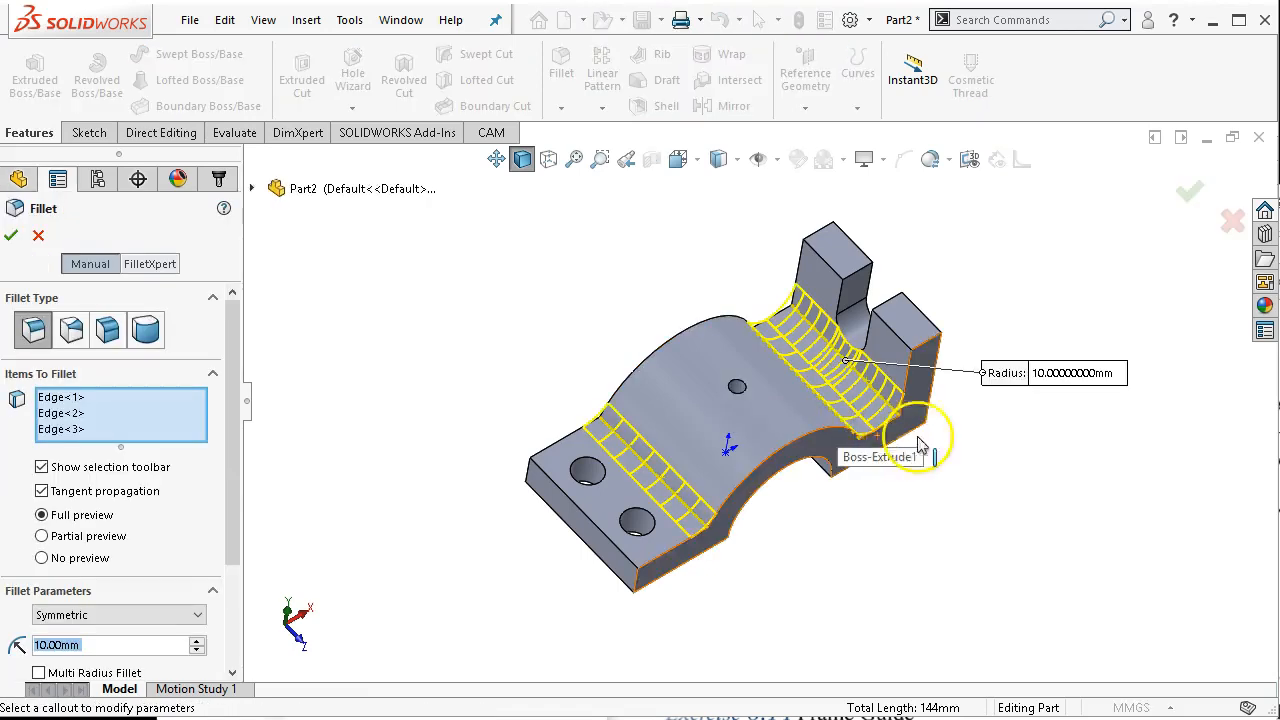
{"action": "left_click", "coordinate": [1075, 373]}
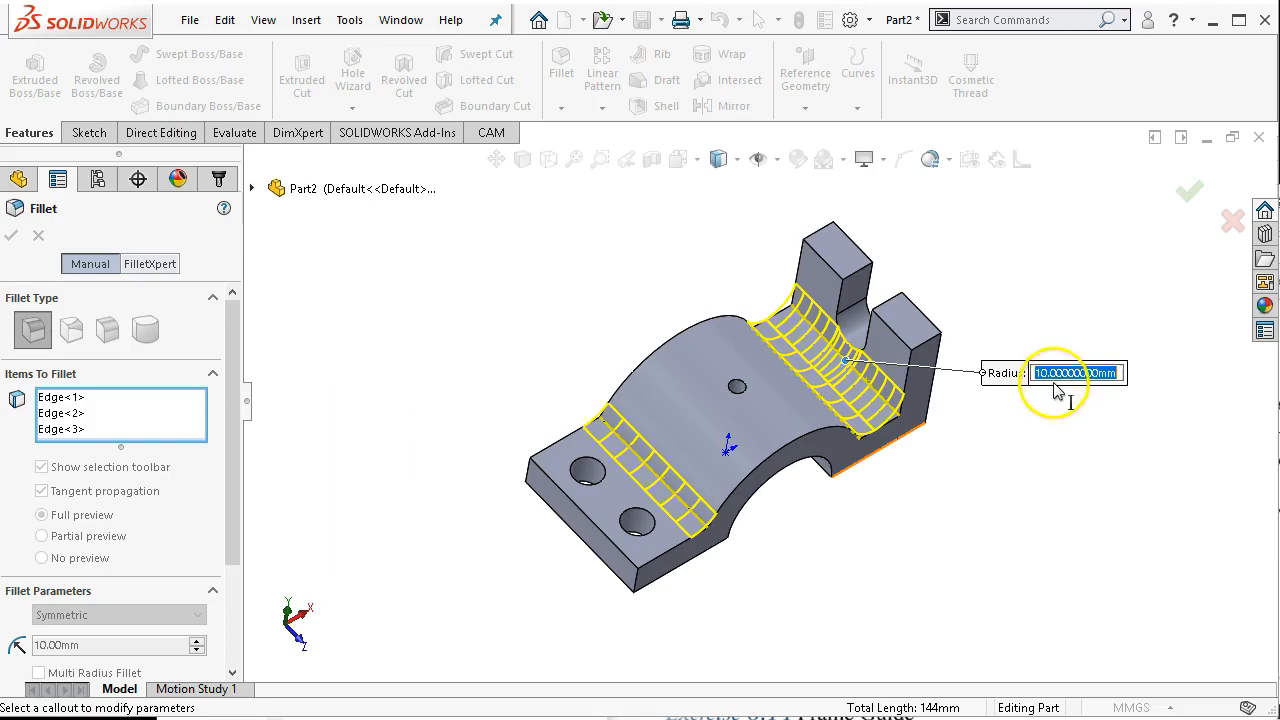
{"action": "type", "text": "2"}
{"action": "key", "text": "Return"}
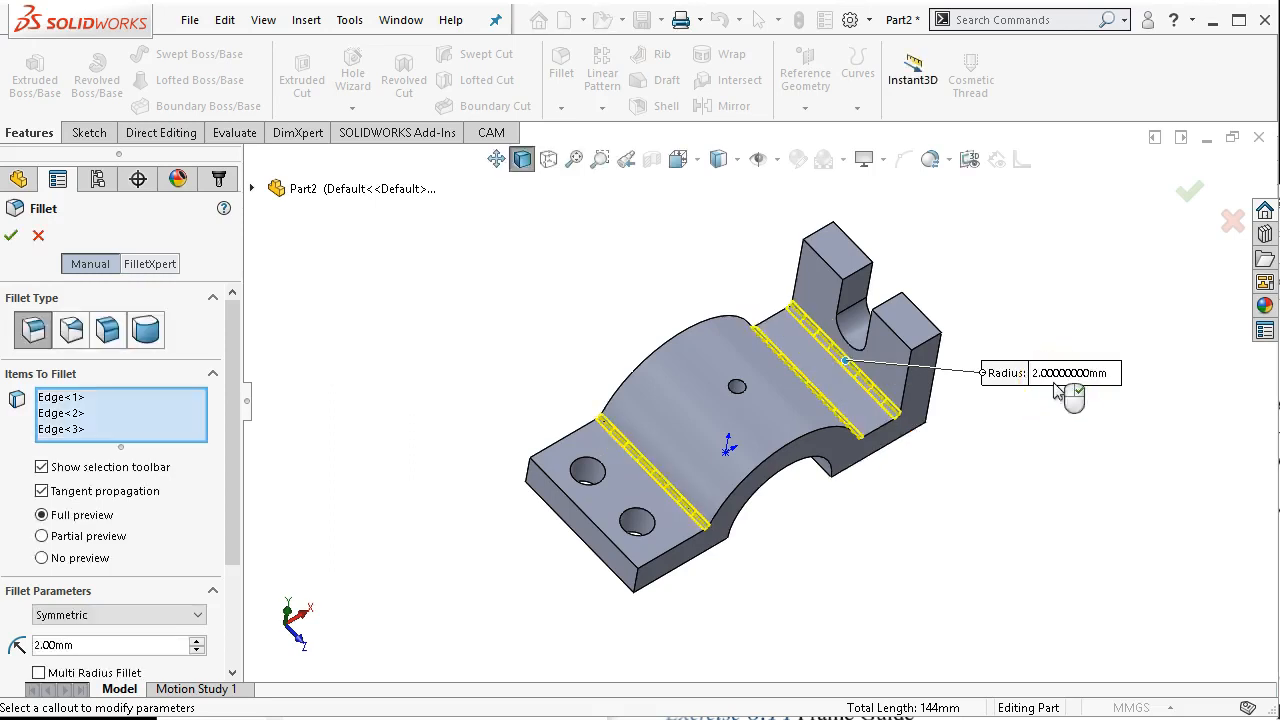
{"action": "right_click", "coordinate": [1022, 411]}
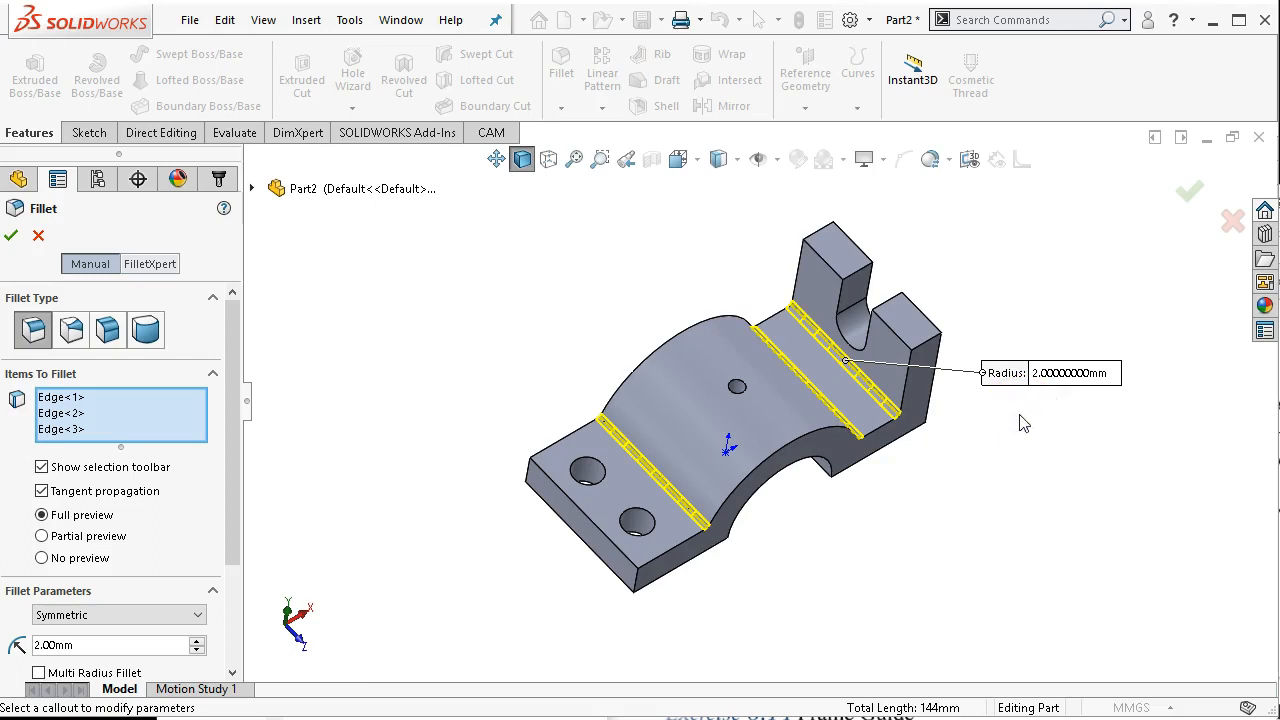
{"action": "right_click", "coordinate": [1024, 423]}
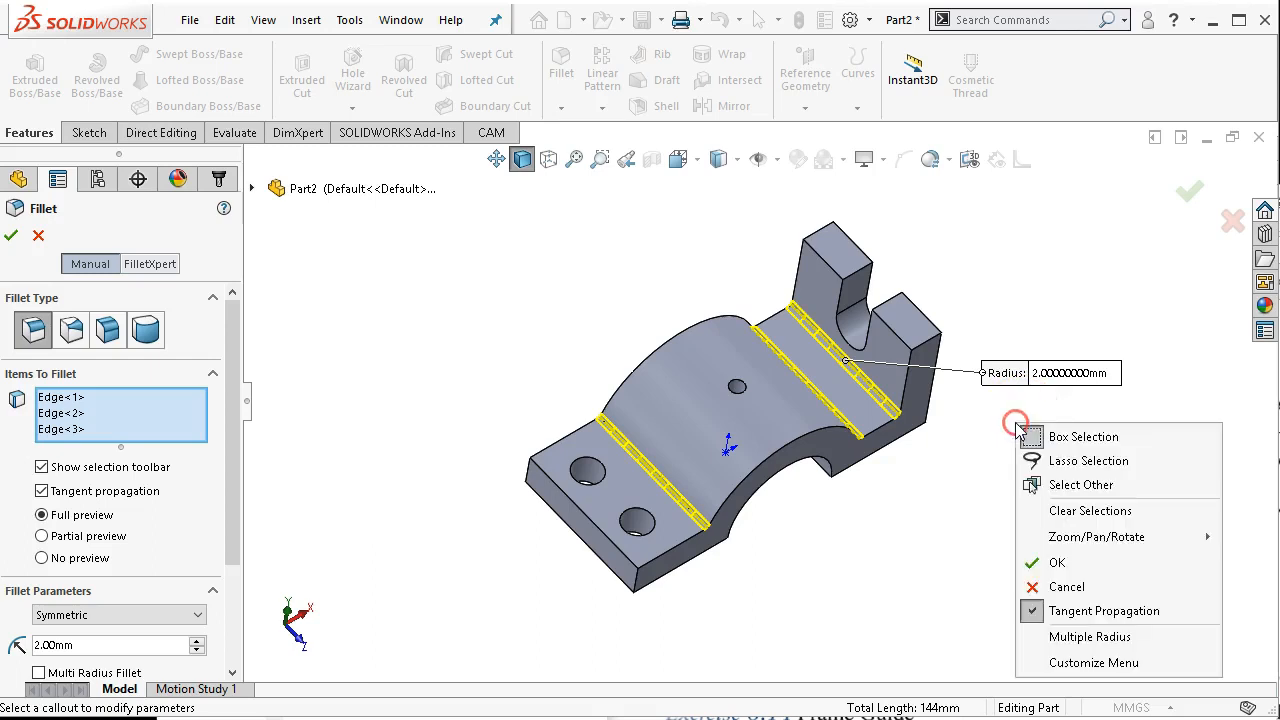
{"action": "left_click", "coordinate": [1057, 563]}
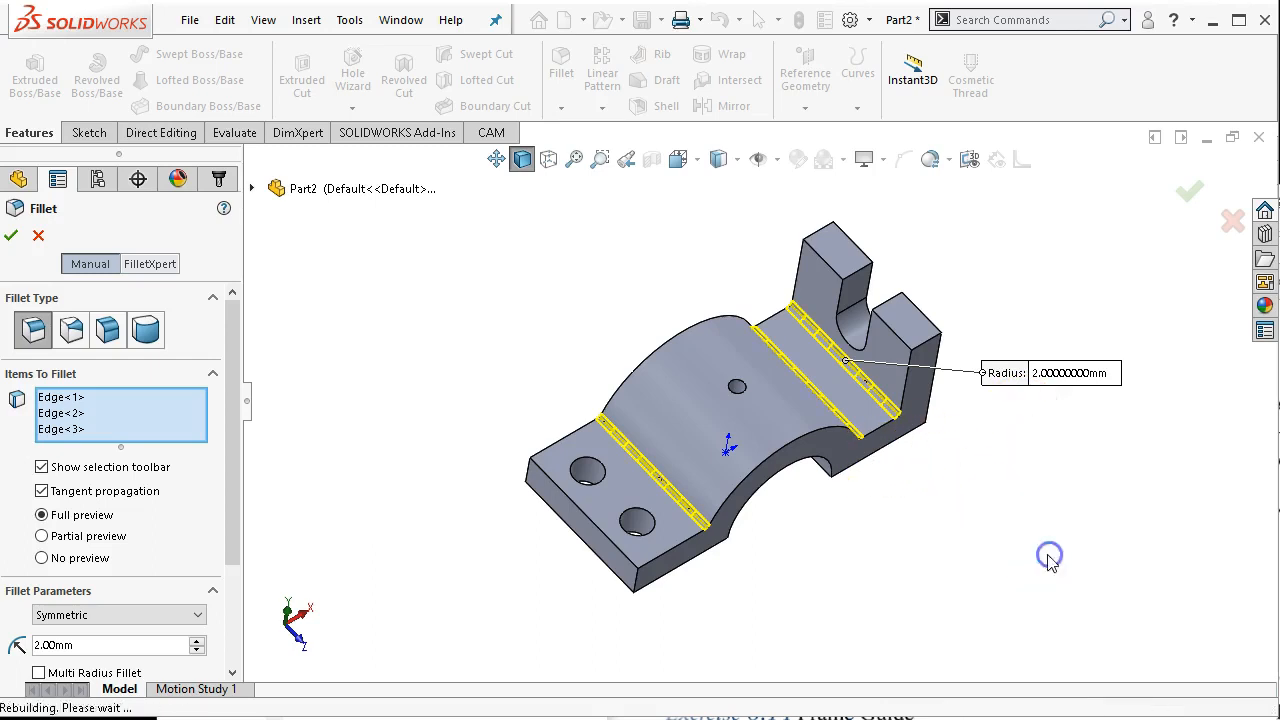
- Fillet the two outer top edges of the slotted upright with a 5 mm radius
{"action": "left_click", "coordinate": [922, 348]}
{"action": "left_click", "coordinate": [817, 232], "text": "ctrl"}
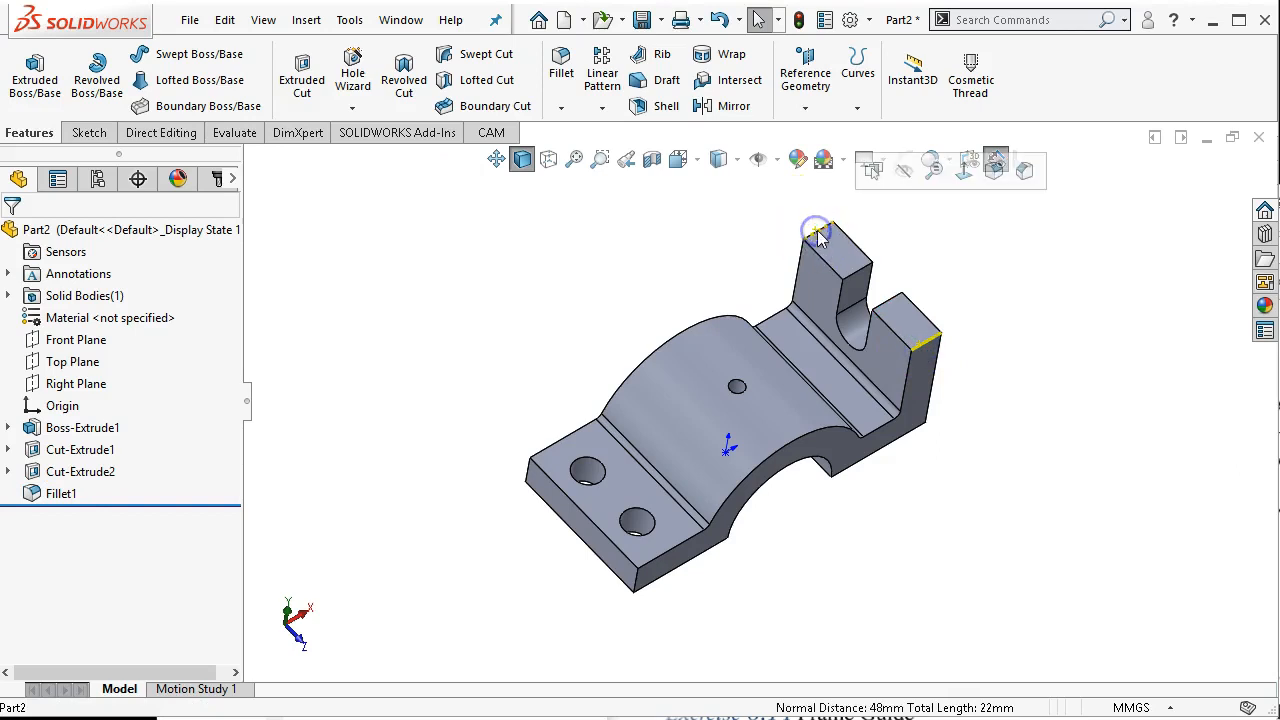
{"action": "left_click", "coordinate": [995, 168]}
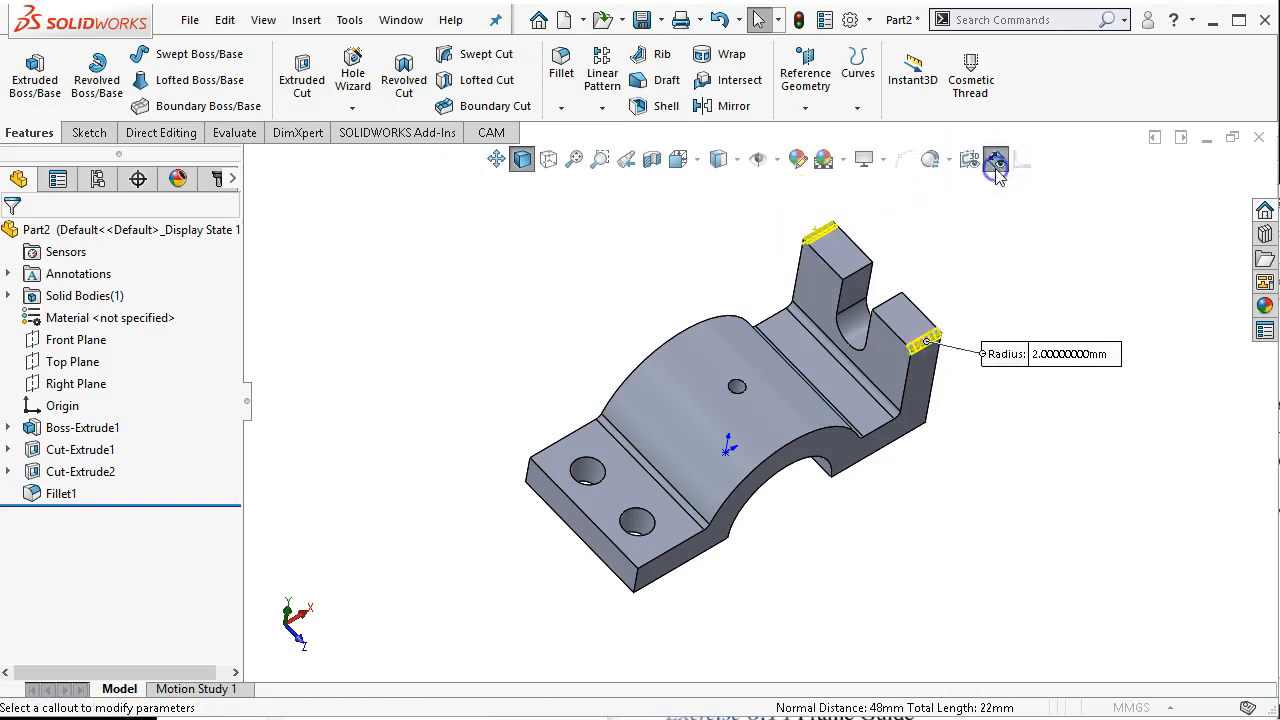
{"action": "left_click", "coordinate": [1057, 358]}
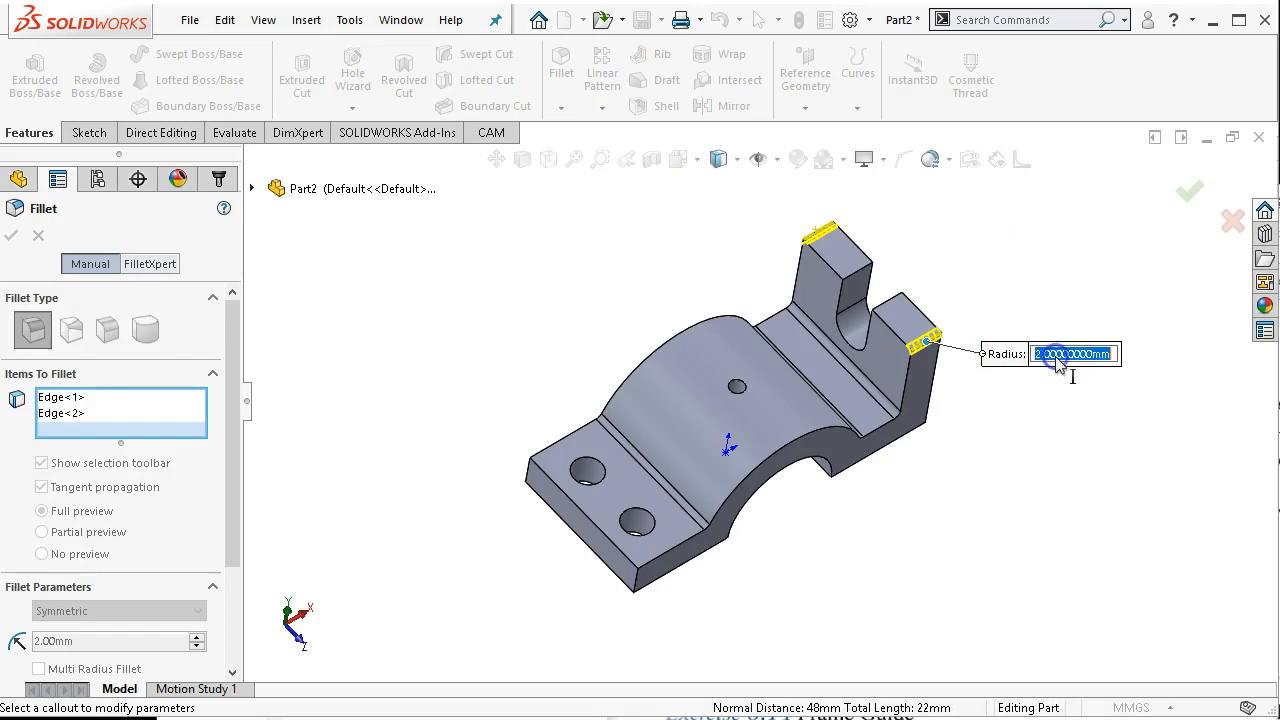
{"action": "type", "text": "5"}
{"action": "left_click", "coordinate": [1036, 355]}
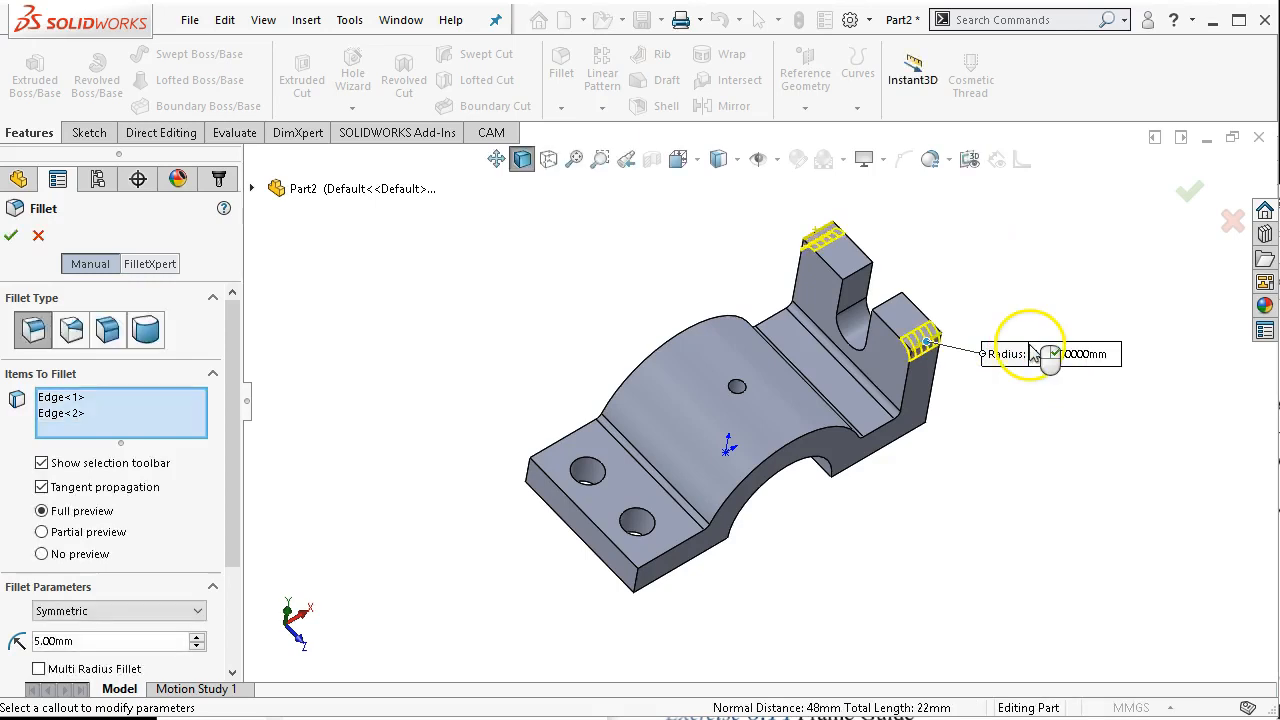
{"action": "right_click", "coordinate": [1034, 354]}
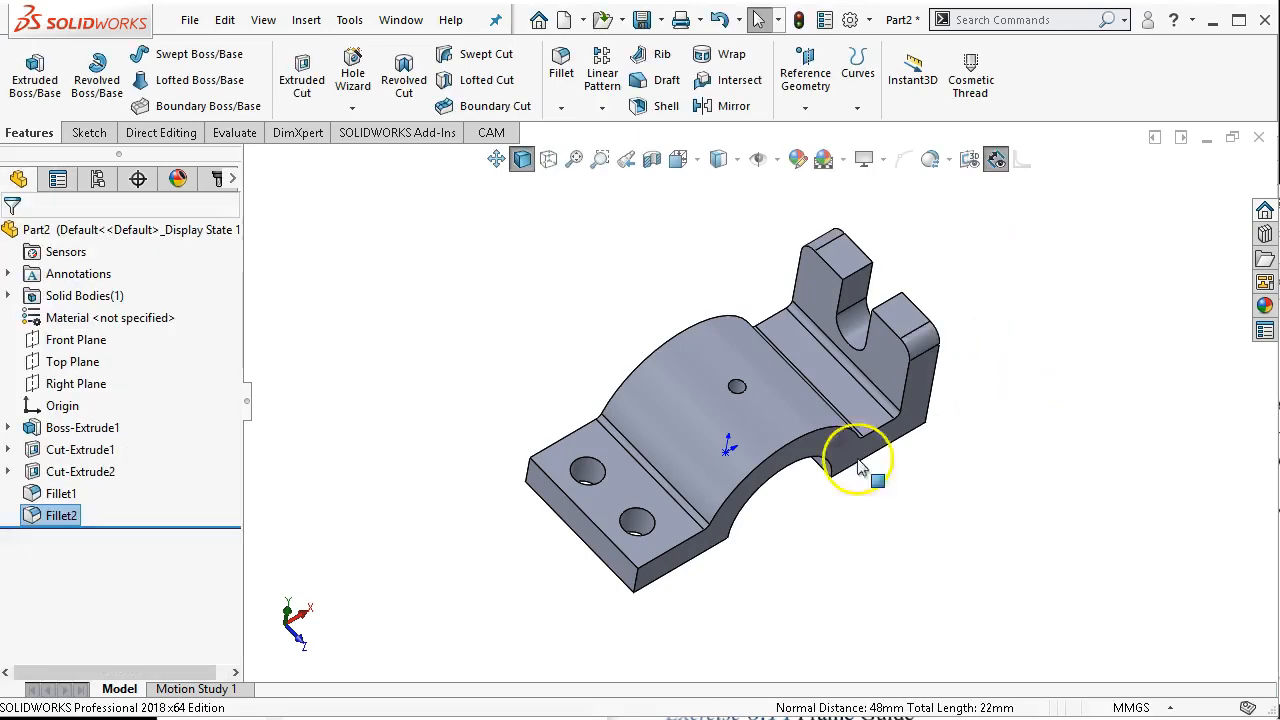
- Fillet the two vertical end corners of the flange with a 13 mm radius
{"action": "left_click", "coordinate": [634, 578]}
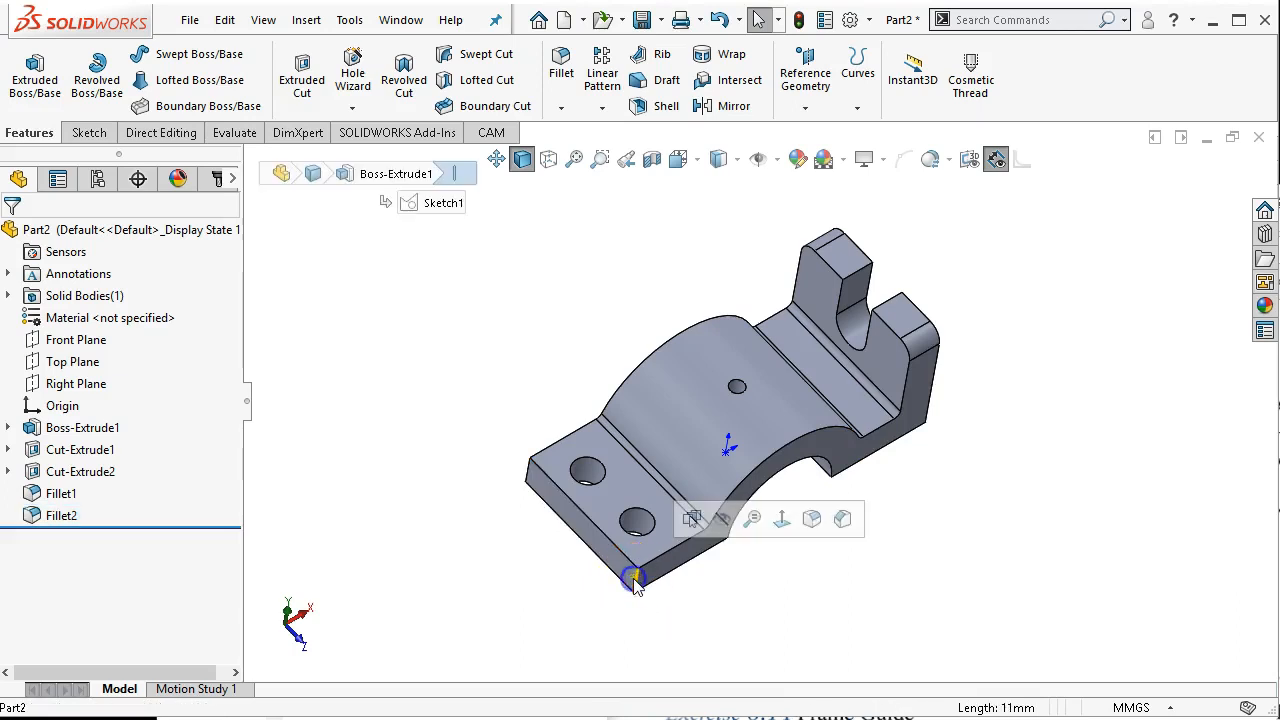
{"action": "left_click", "coordinate": [525, 470], "text": "ctrl"}
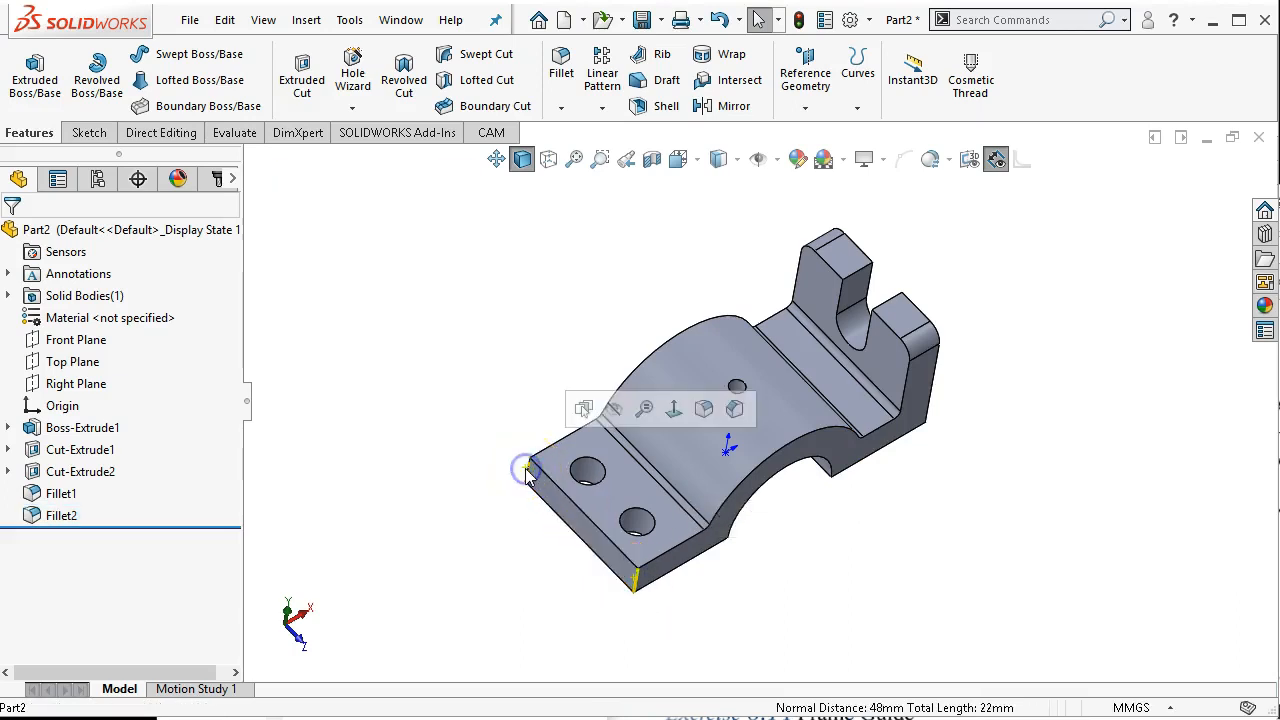
{"action": "left_click", "coordinate": [697, 401]}
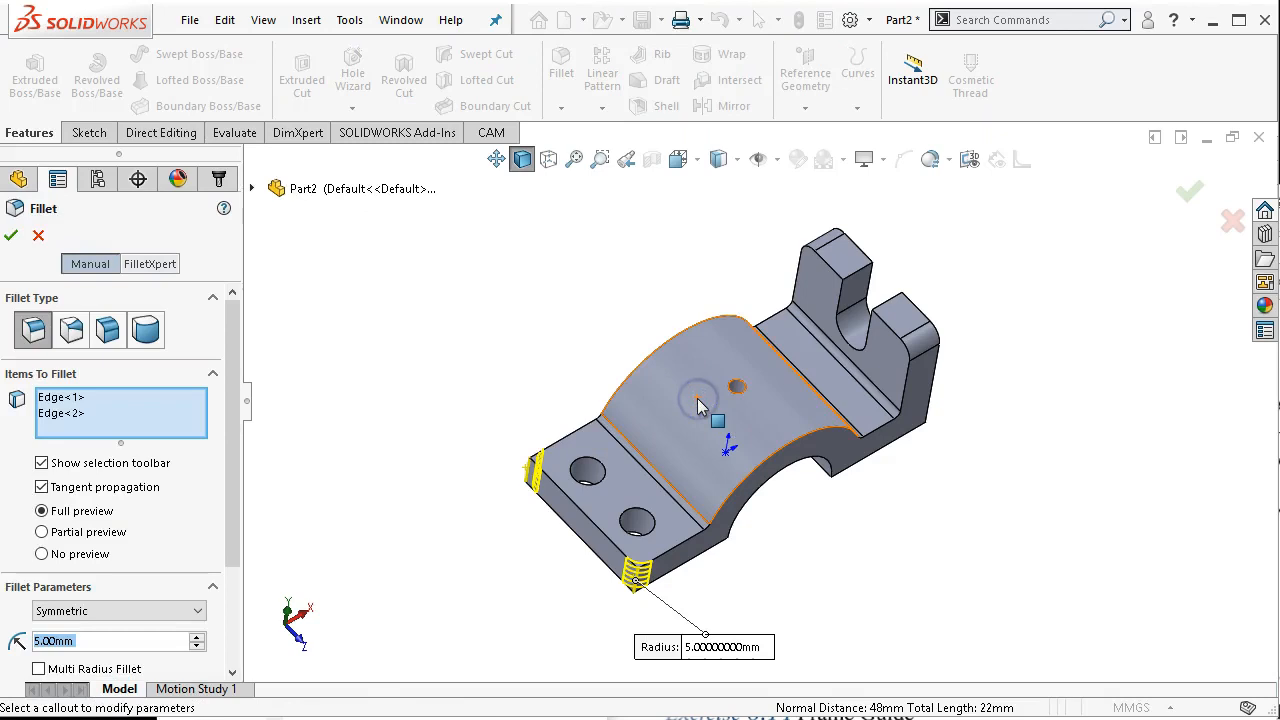
{"action": "left_click", "coordinate": [737, 652]}
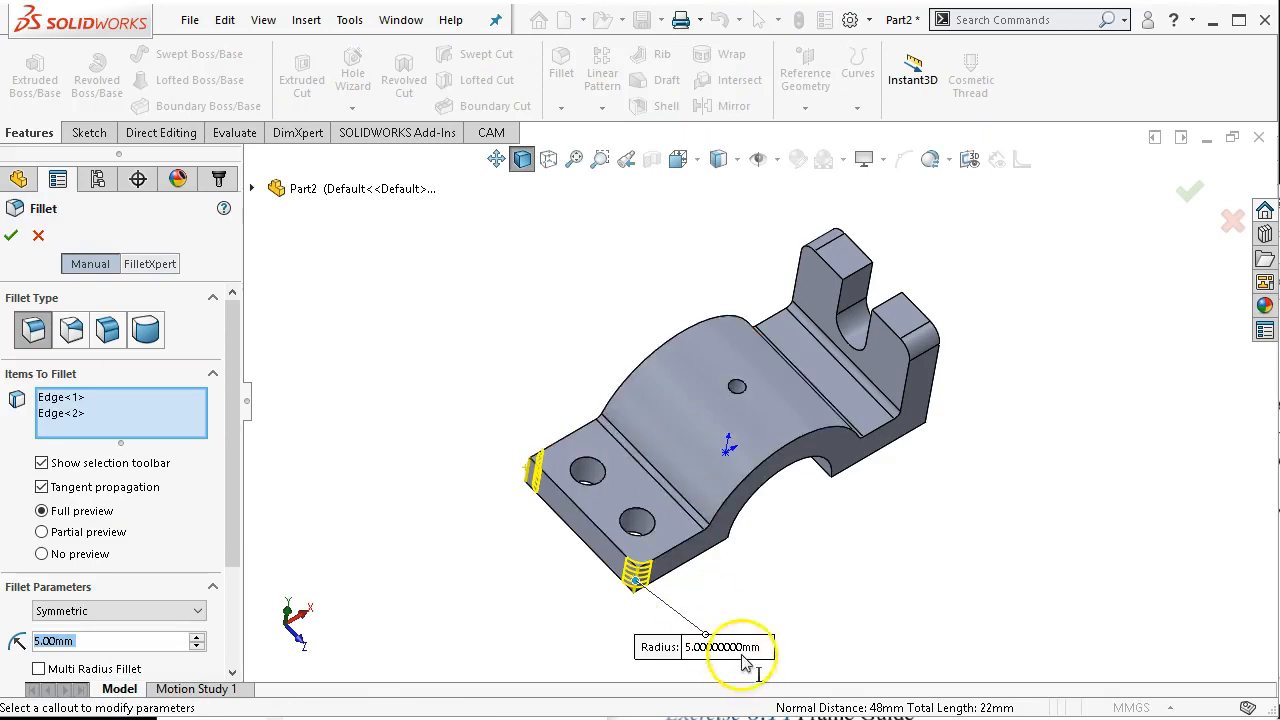
{"action": "type", "text": "13"}
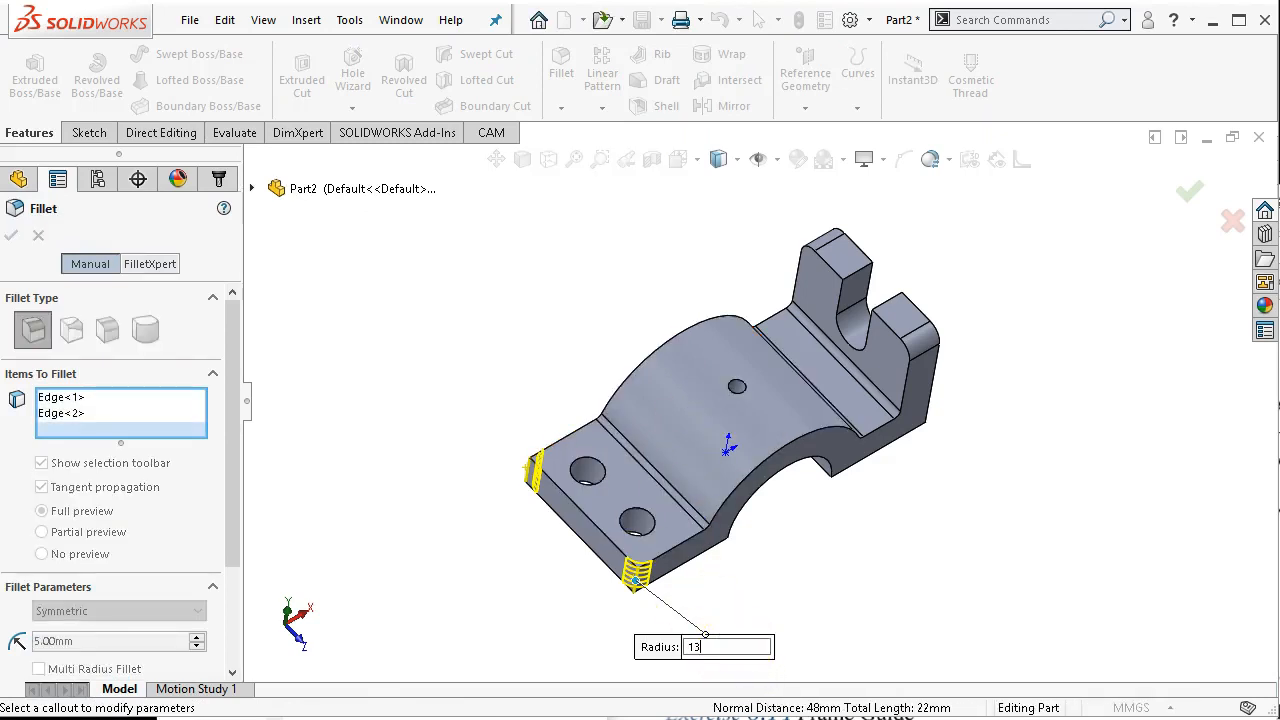
{"action": "key", "text": "Return"}
{"action": "right_click", "coordinate": [729, 601]}
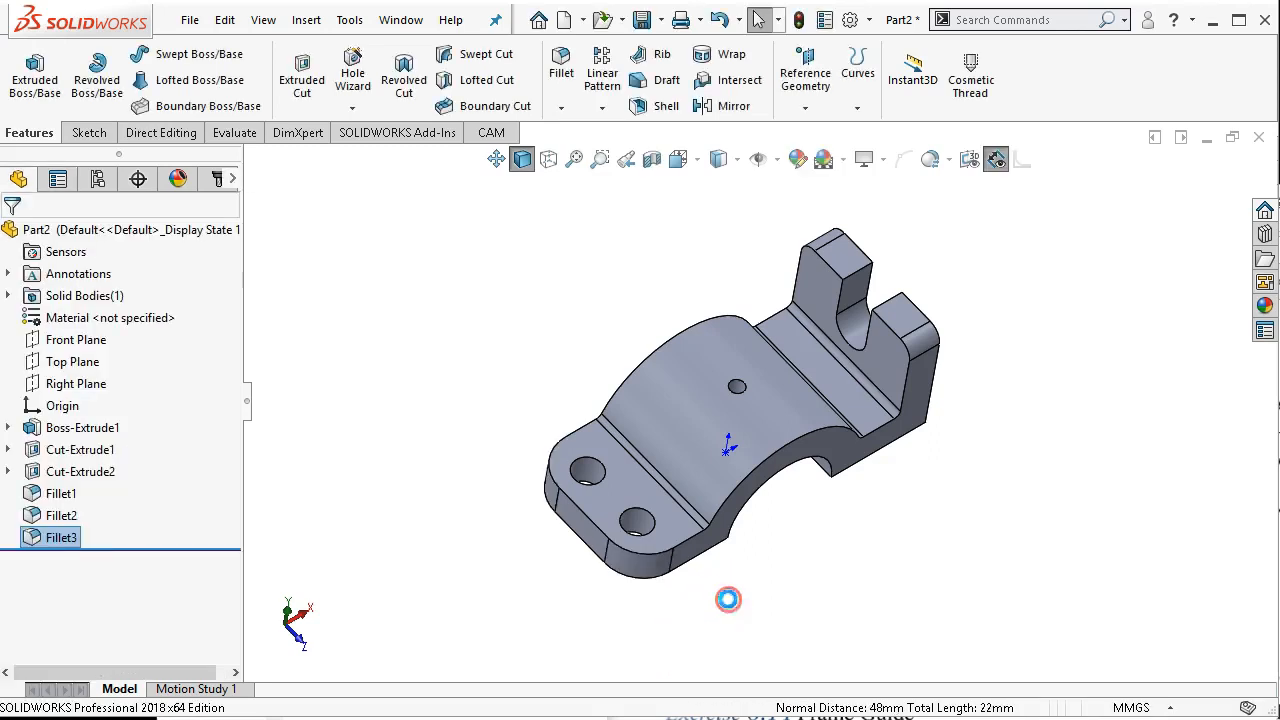
- Expand the base extrusion in the feature tree to show its sketch and view the part from the front
{"action": "middle_click_drag", "start_coordinate": [820, 535], "coordinate": [763, 388]}
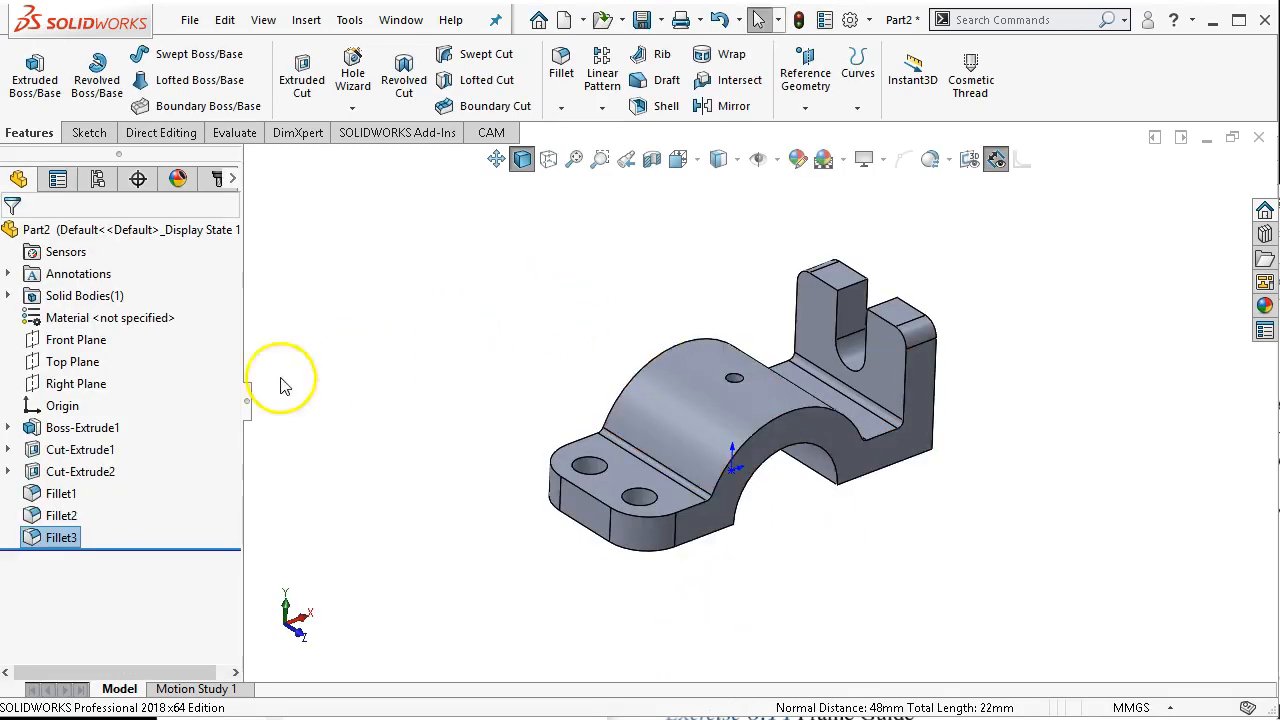
{"action": "left_click", "coordinate": [8, 428]}
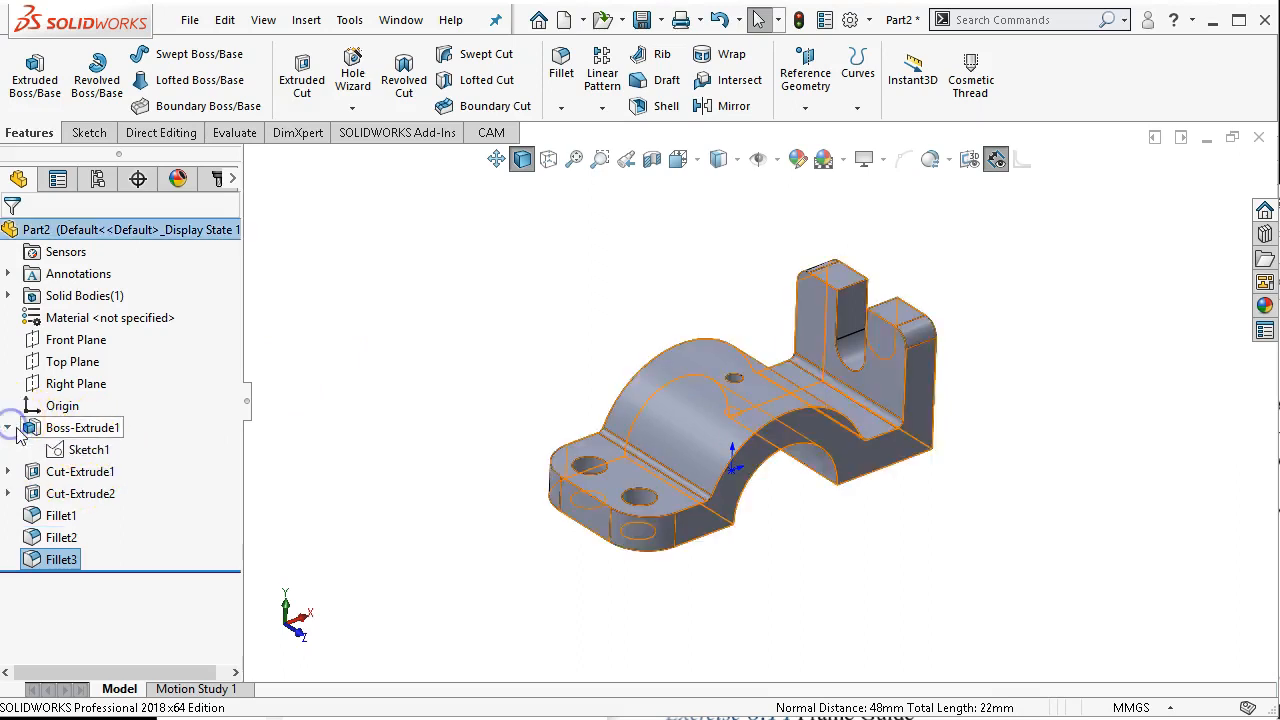
{"action": "left_click", "coordinate": [370, 460]}
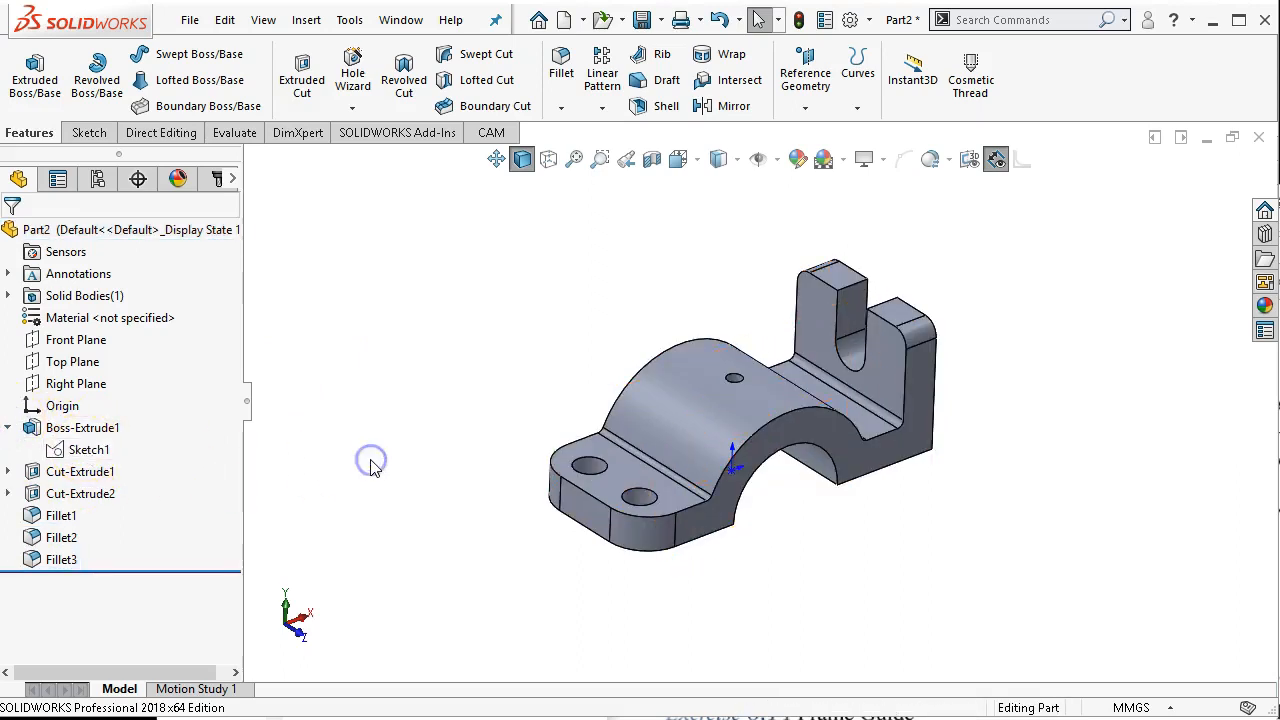
{"action": "key", "text": "ctrl+1"}
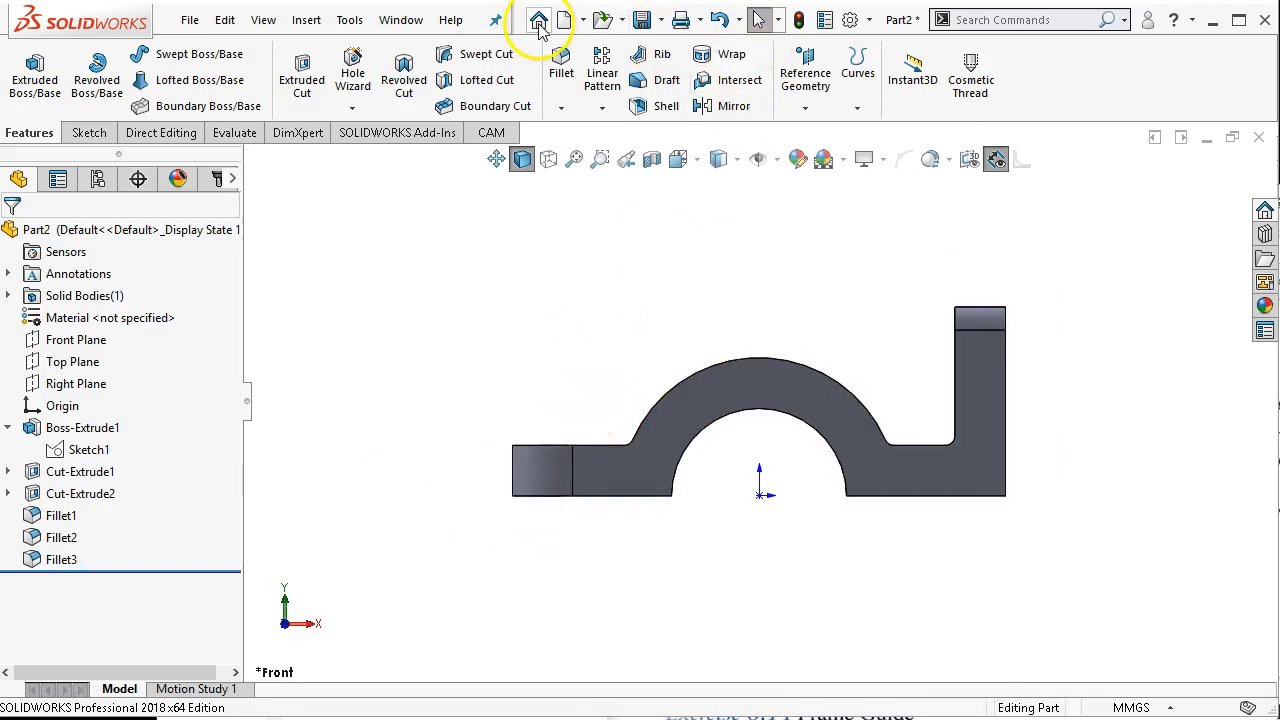
- Save the part in the Assign4 folder as "6-14 Frame Guide cr - jl"
{"action": "left_click", "coordinate": [641, 20]}
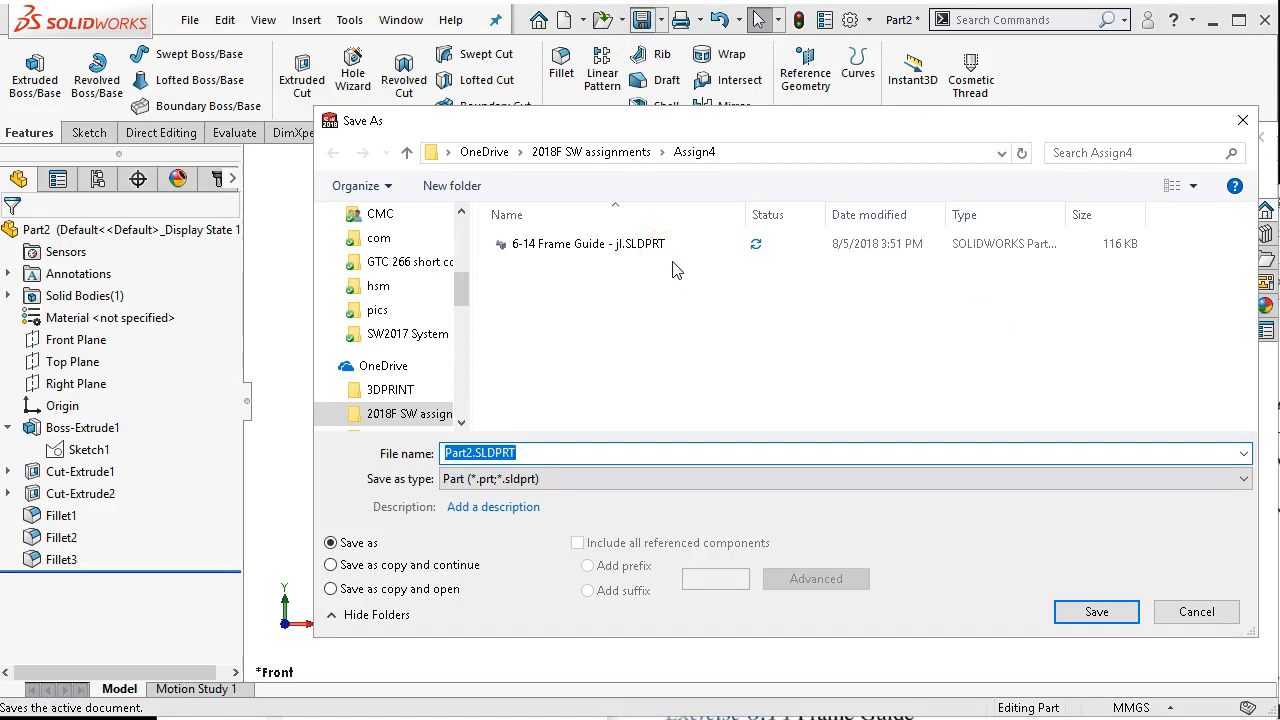
{"action": "left_click", "coordinate": [474, 452]}
{"action": "left_click_drag", "start_coordinate": [474, 452], "coordinate": [442, 452]}
{"action": "type", "text": "6-14 Frame Guide cr - jl"}
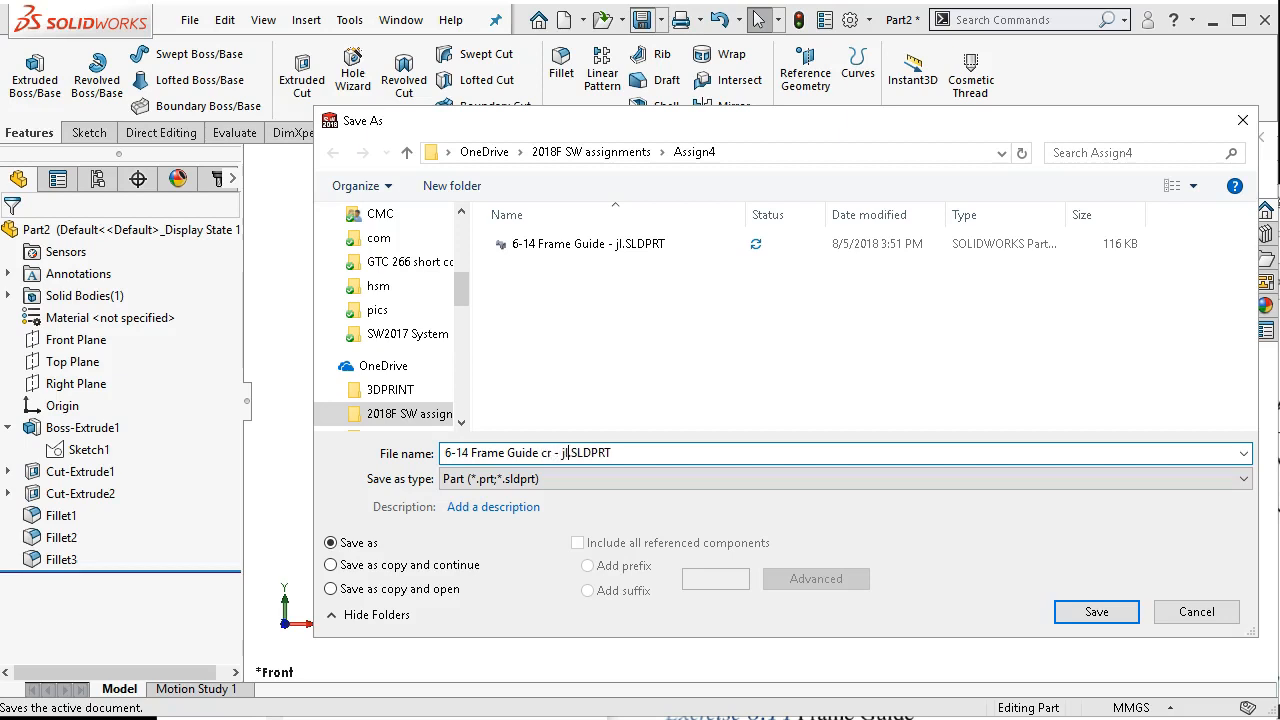
{"action": "left_click", "coordinate": [1095, 611]}
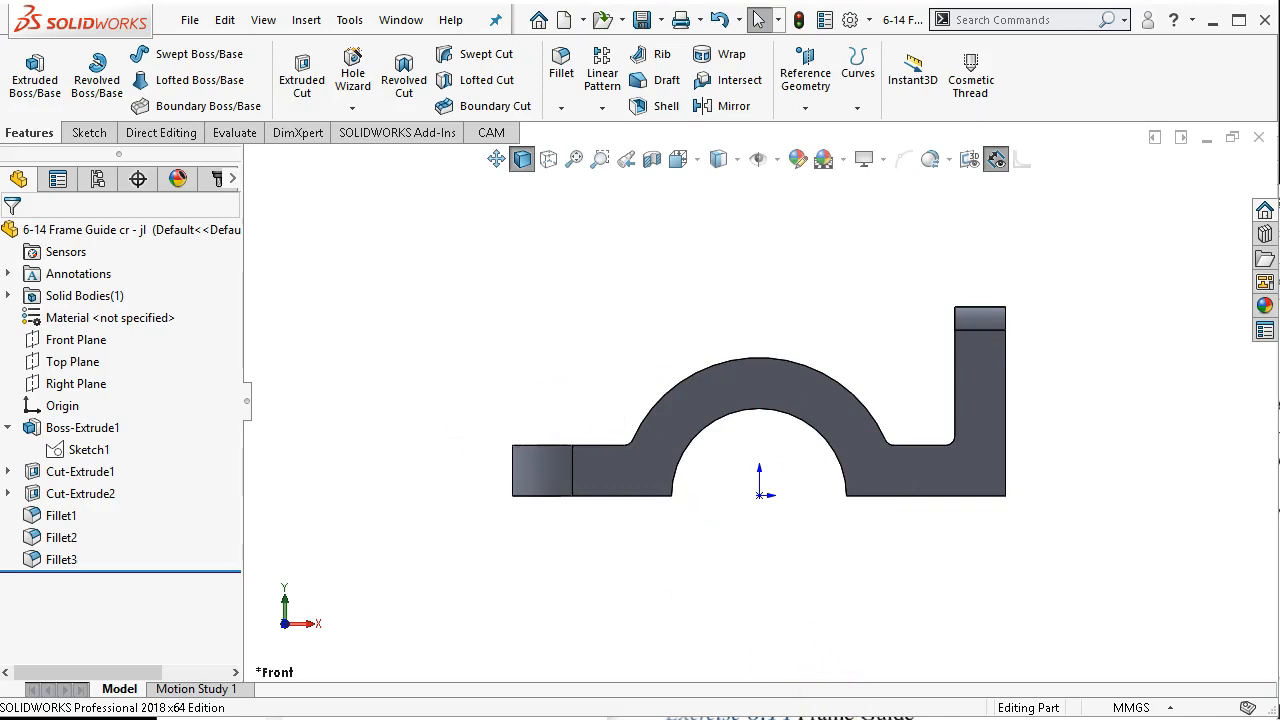
- Switch to the browser and reposition its window to review the Exercise 6.14 Frame Guide drawing
{"action": "left_click", "coordinate": [845, 718]}
{"action": "left_click_drag", "start_coordinate": [973, 197], "coordinate": [620, 173]}
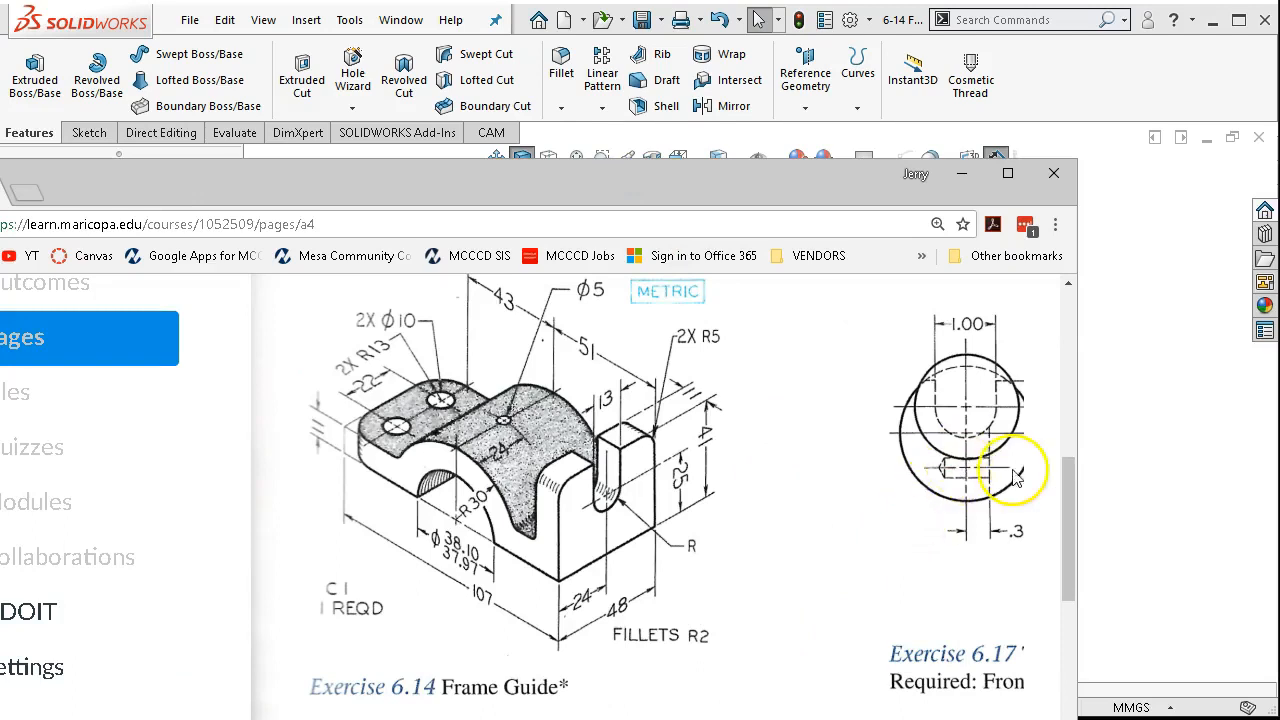
{"action": "left_click_drag", "start_coordinate": [800, 180], "coordinate": [1279, 210]}
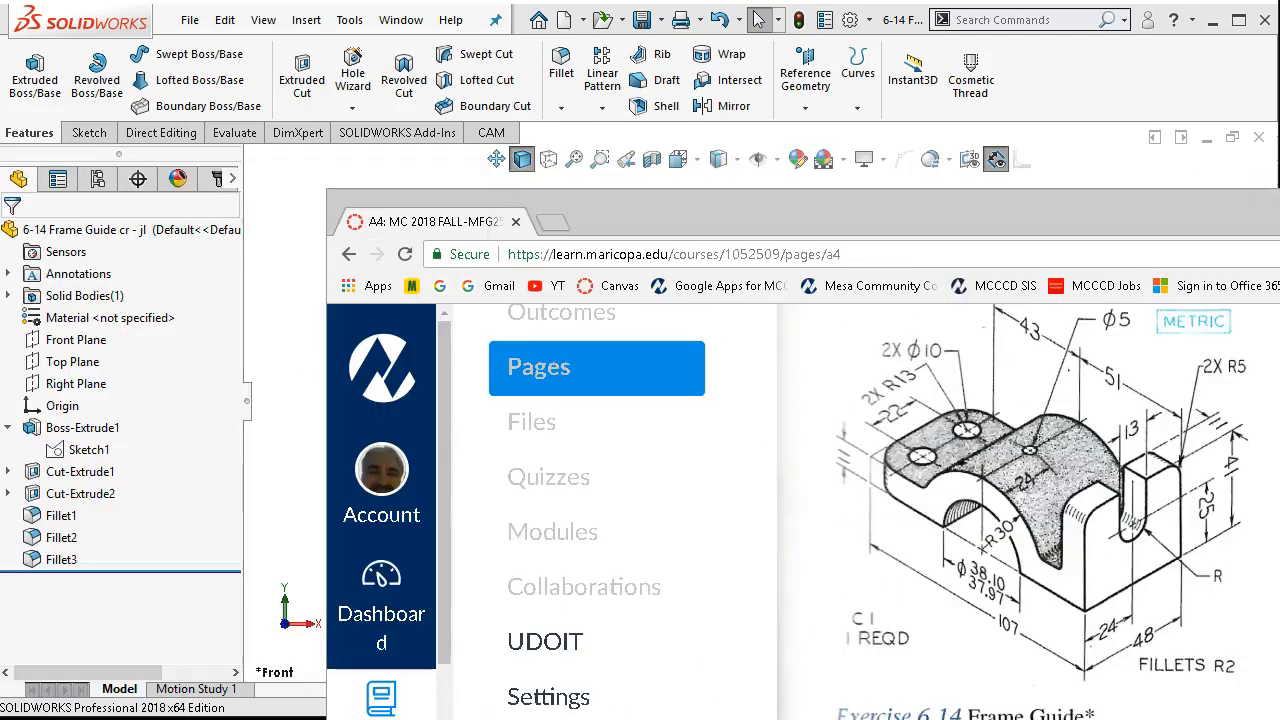